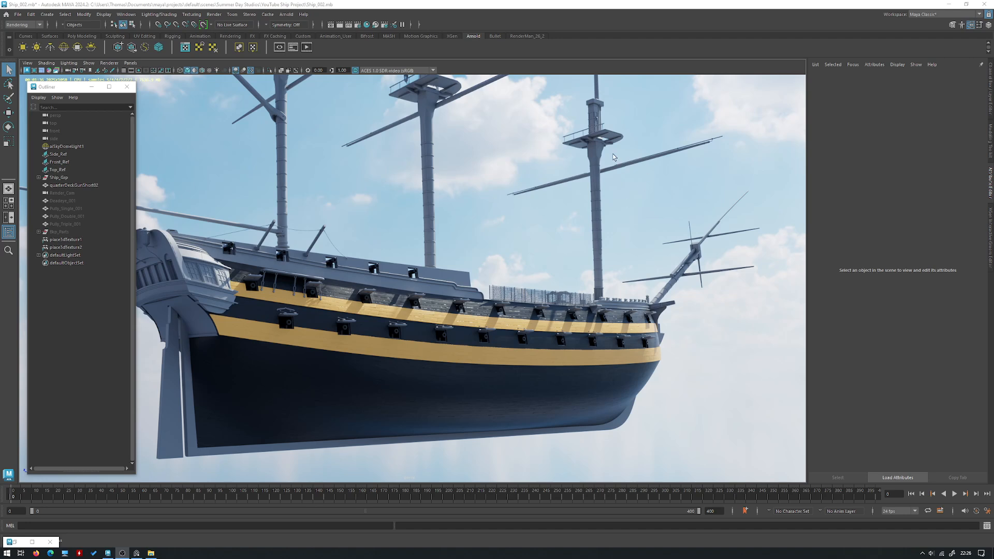
Examine the main mast sections and the lower and upper hull meshes in the rendered view.
left_click(432, 134)
left_click(425, 102)
left_click(420, 114)
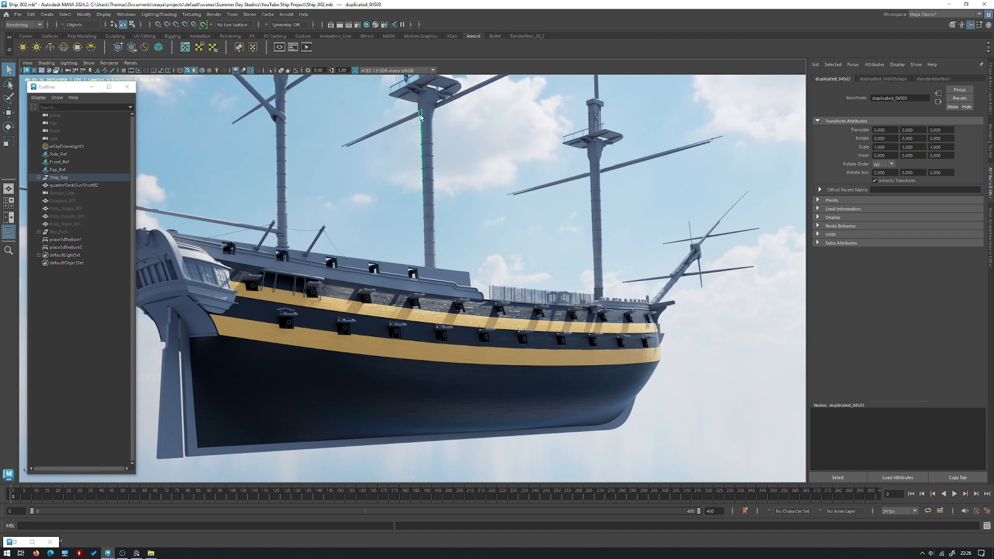
left_click(432, 195)
left_click(430, 245)
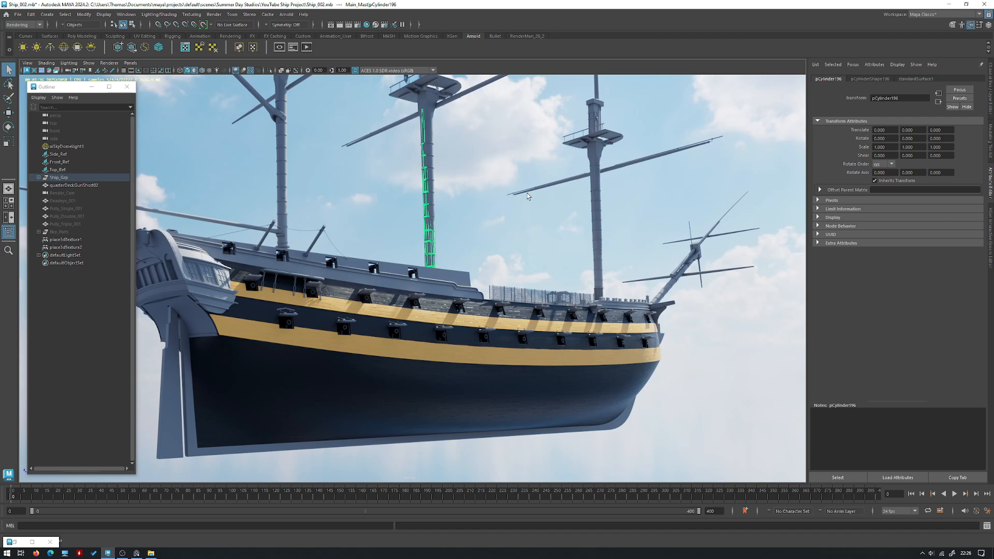
left_click(421, 382)
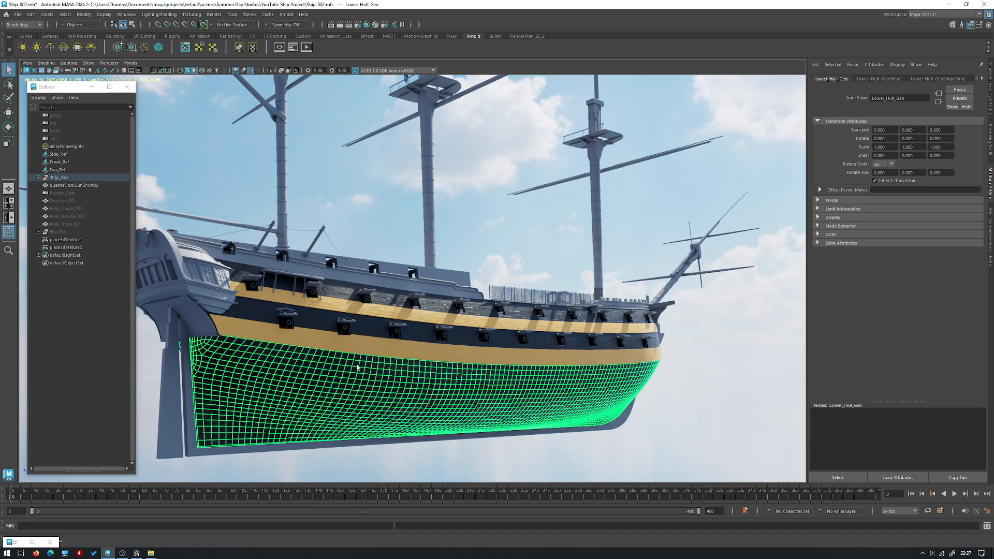
left_click(291, 347)
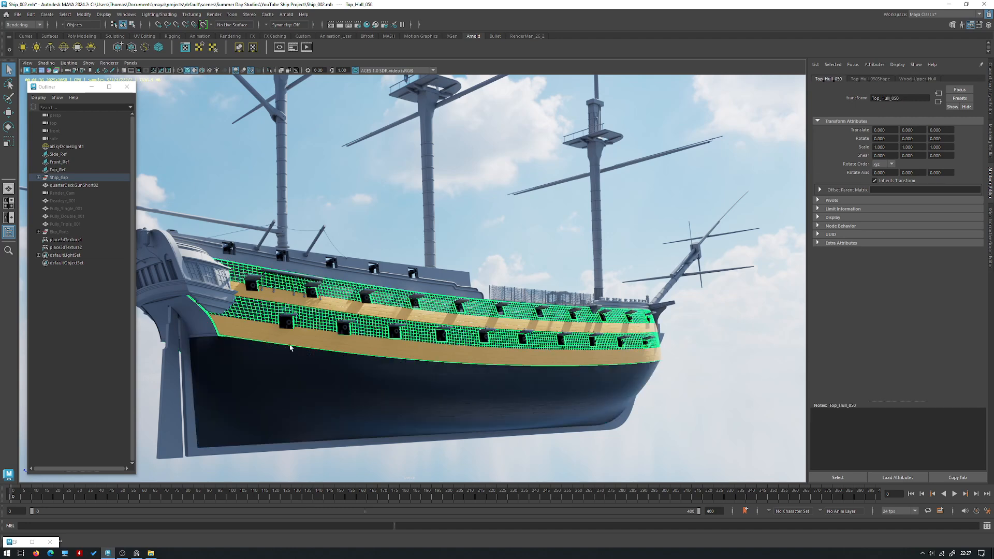
left_click(386, 348)
left_click(474, 237)
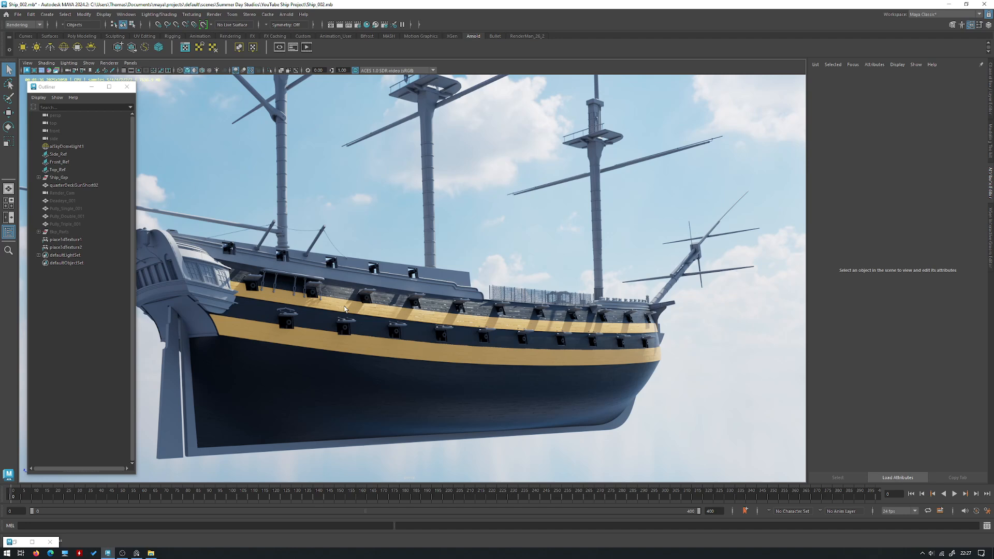
Switch the perspective view from the Arnold render to the standard shaded viewport renderer.
left_click_drag(346, 309, 381, 305, "alt")
left_click(109, 63)
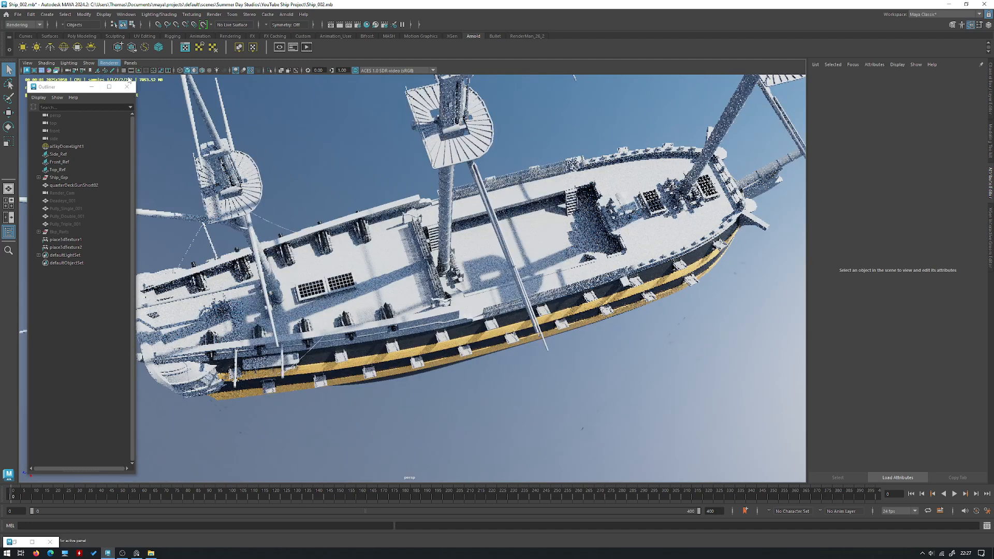
left_click(127, 77)
Examine the upper hull and lower hull meshes from the ship's side, selecting each to see its wireframe.
left_click_drag(341, 259, 375, 273, "alt")
left_click(375, 273)
left_click_drag(696, 297, 544, 299, "alt")
left_click(532, 270)
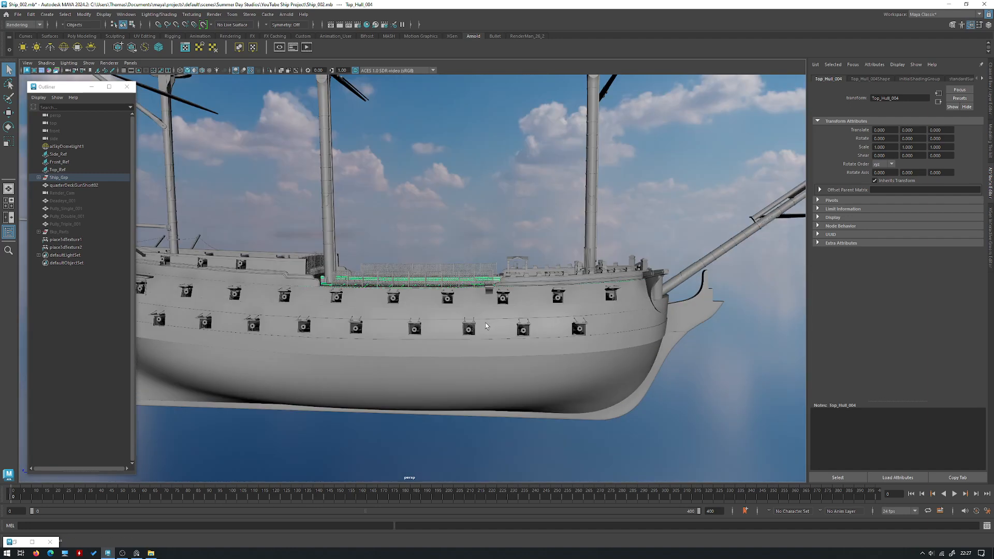
left_click(486, 325)
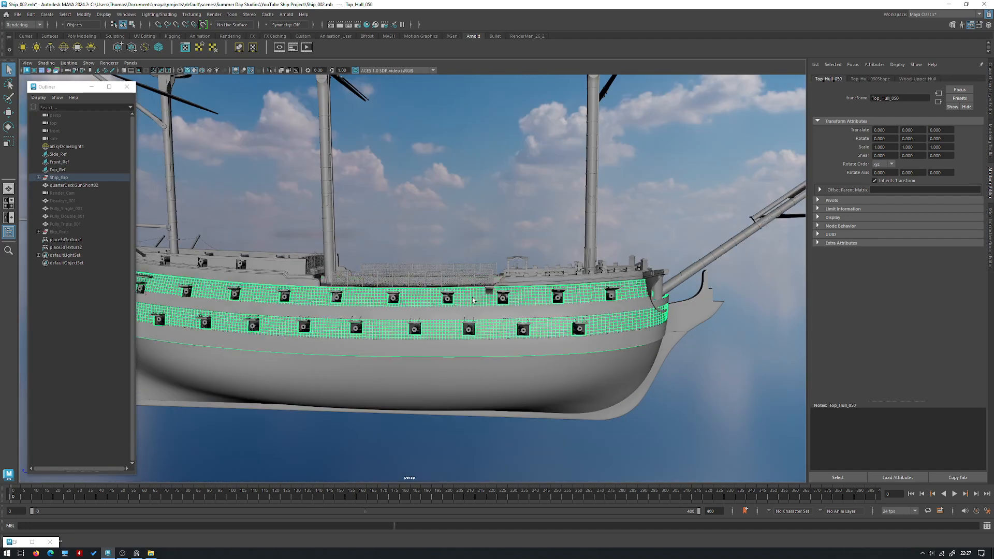
left_click(491, 188)
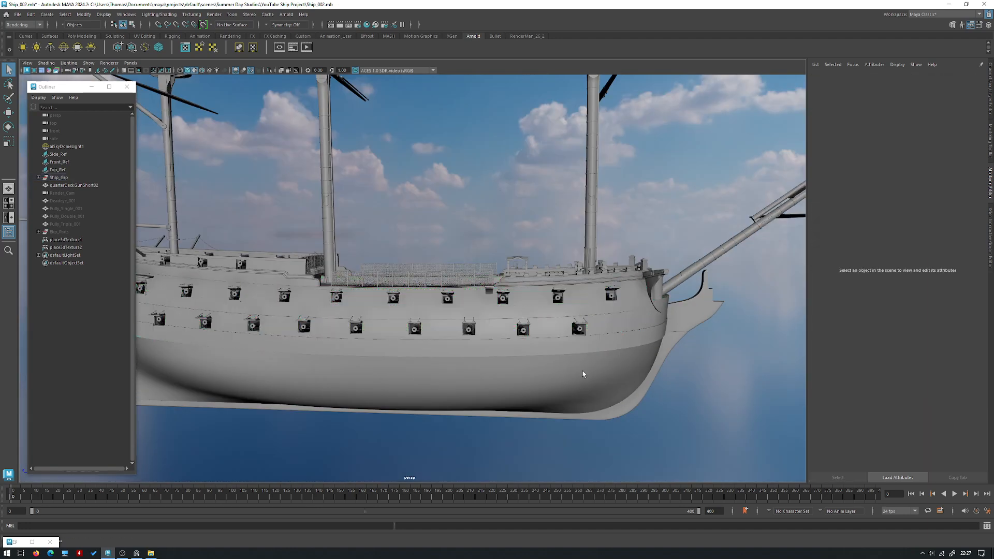
left_click_drag(612, 367, 532, 362, "alt")
left_click(534, 362)
left_click_drag(444, 345, 368, 303, "alt")
left_click(457, 308)
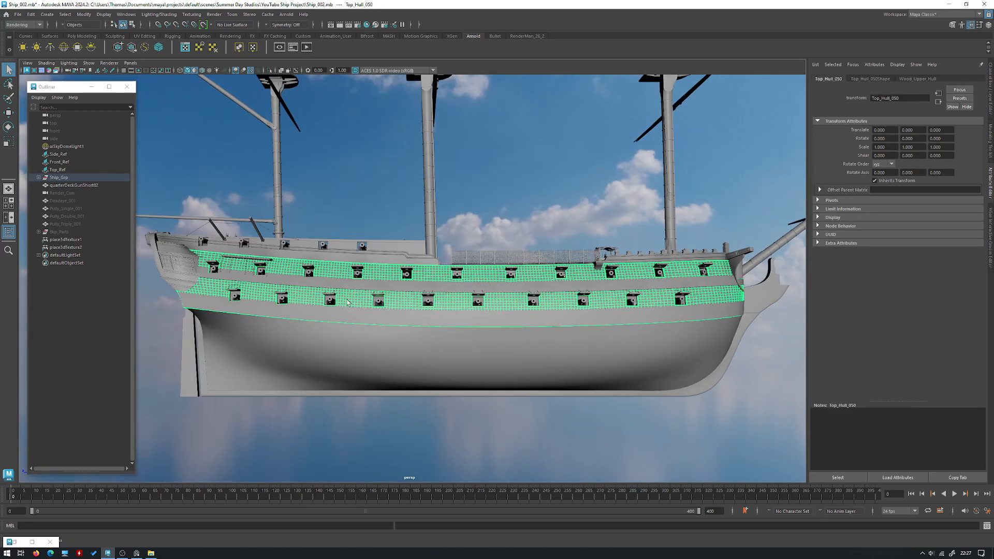
left_click_drag(654, 321, 440, 278, "alt")
left_click(474, 350)
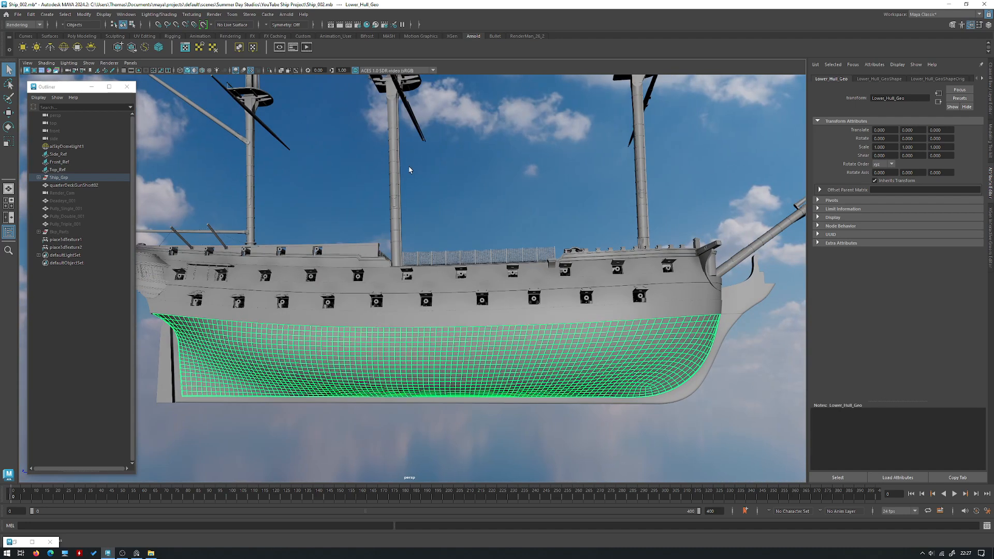
left_click(431, 155)
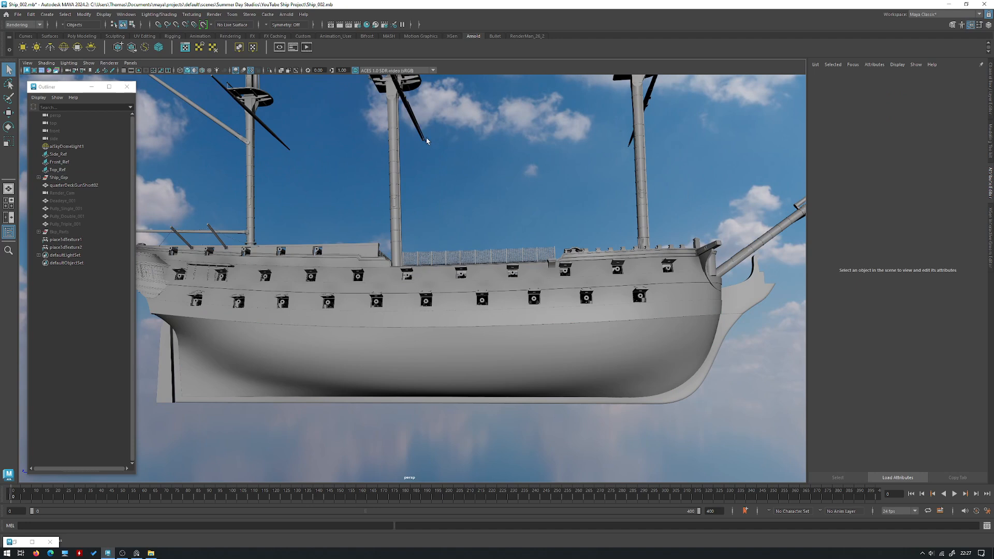
left_click_drag(402, 235, 408, 250, "alt")
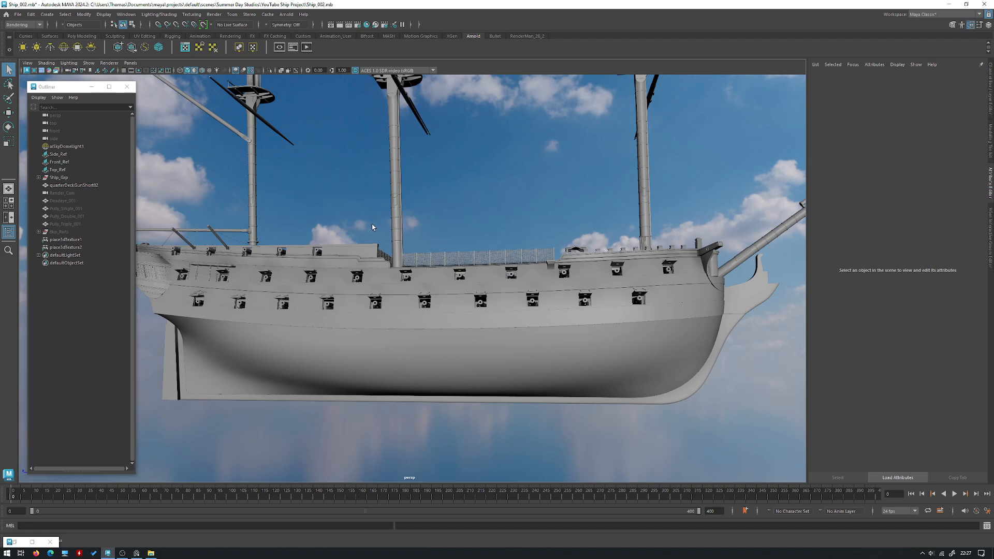
left_click(278, 368)
left_click_drag(279, 368, 205, 361, "alt")
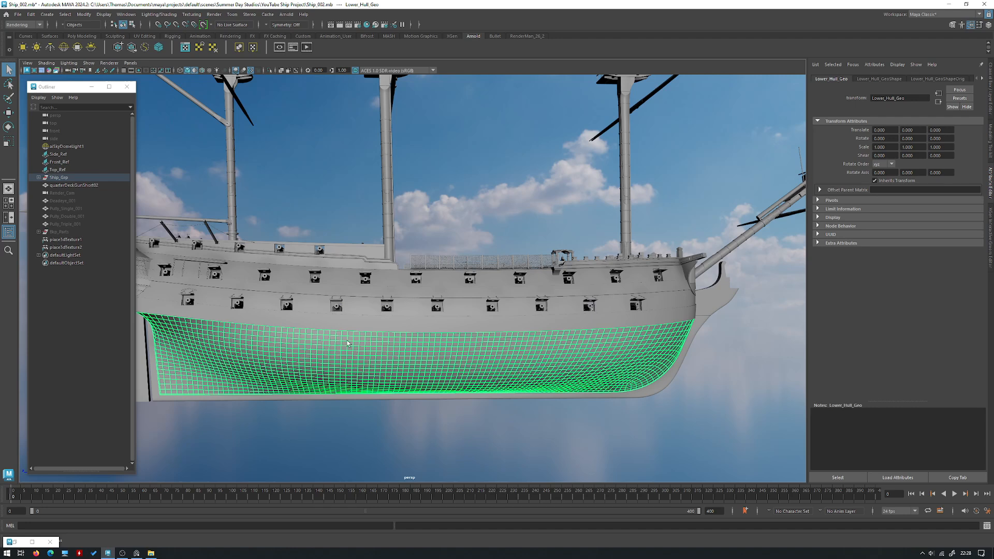
left_click_drag(536, 334, 435, 346, "alt")
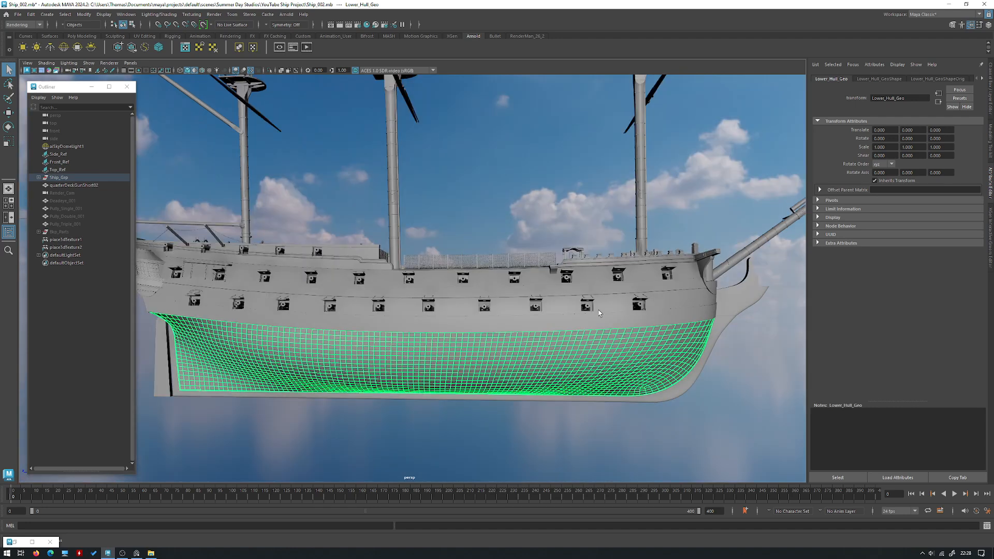
Inspect the whole ship model from several angles, including the deck, the bow and the gun ports along the hull.
left_click_drag(570, 214, 655, 228, "alt")
left_click(511, 204)
right_click_drag(573, 224, 523, 224, "alt")
left_click_drag(523, 225, 642, 227, "alt")
right_click_drag(569, 226, 490, 226, "alt")
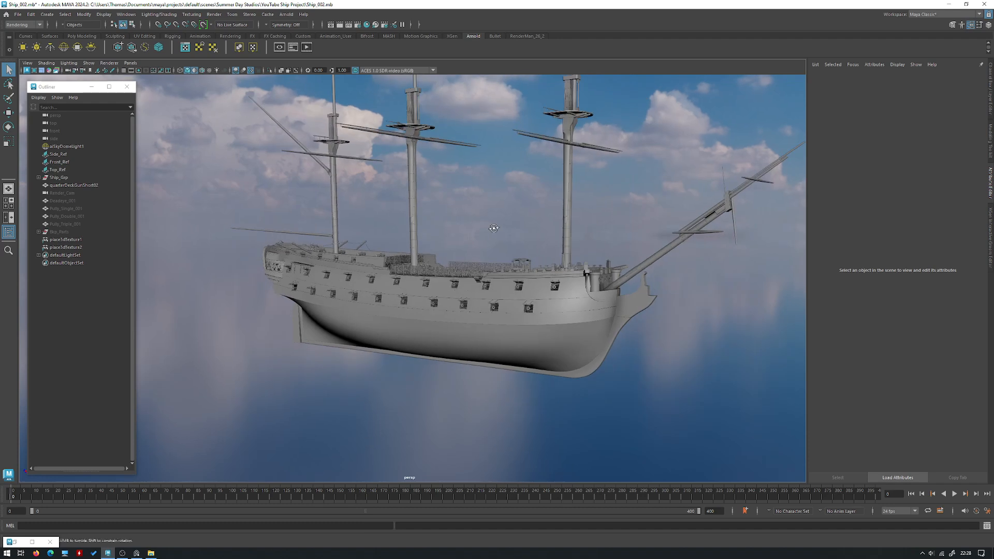
left_click_drag(490, 226, 523, 228, "alt")
right_click_drag(523, 228, 585, 249, "alt")
left_click_drag(585, 249, 558, 263, "alt")
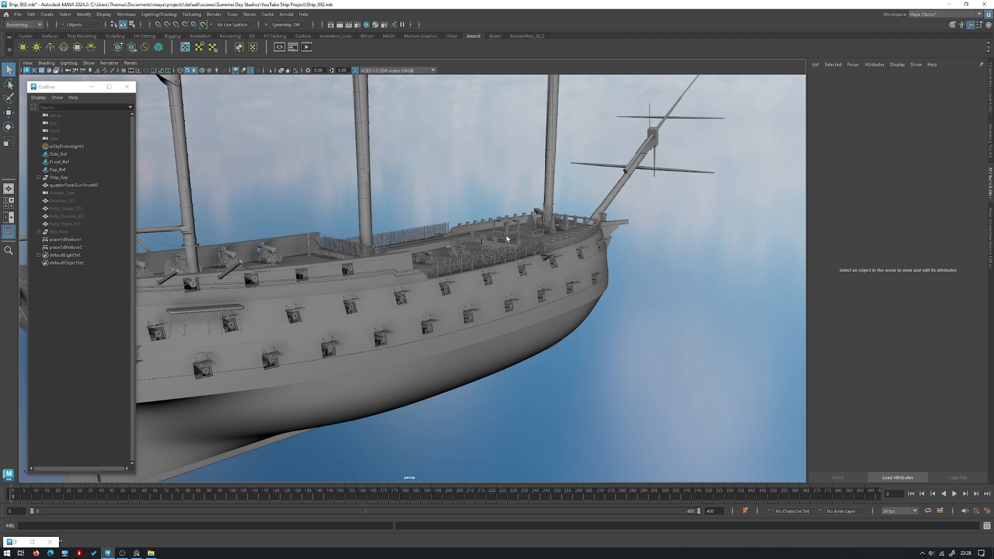
left_click_drag(508, 239, 486, 230, "alt")
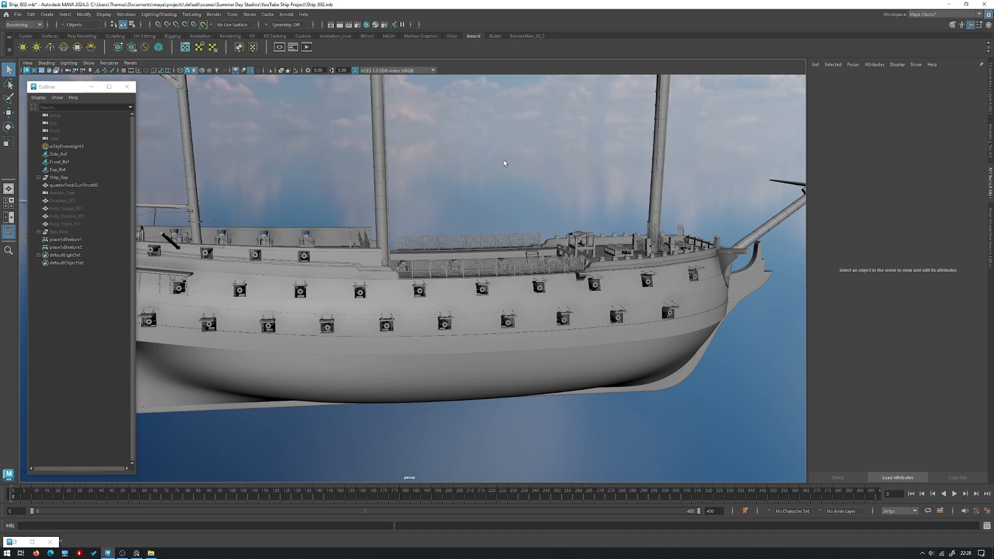
left_click_drag(572, 249, 501, 214, "alt")
right_click_drag(469, 207, 479, 228, "alt")
left_click_drag(461, 243, 505, 280, "alt")
right_click_drag(479, 290, 488, 304, "alt")
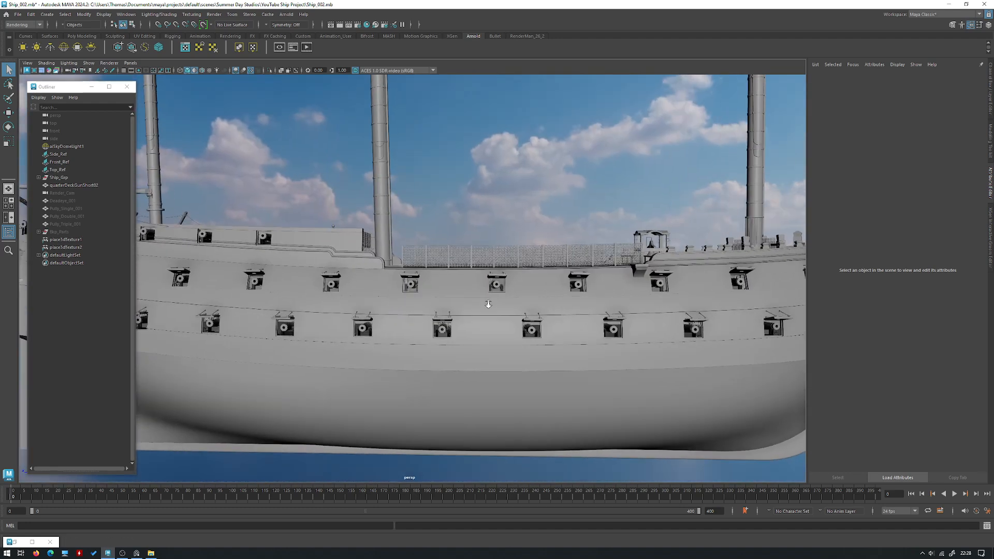
left_click_drag(488, 305, 516, 321, "alt")
middle_click_drag(516, 321, 382, 304, "alt")
left_click_drag(381, 304, 356, 300, "alt")
right_click_drag(356, 300, 305, 296, "alt")
middle_click_drag(305, 296, 404, 305, "alt")
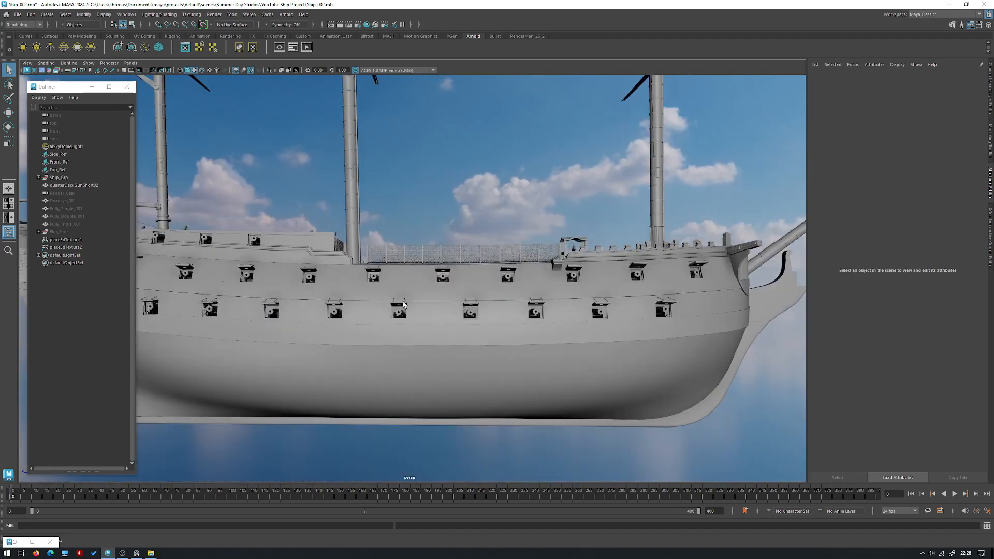
left_click_drag(403, 304, 418, 289, "alt")
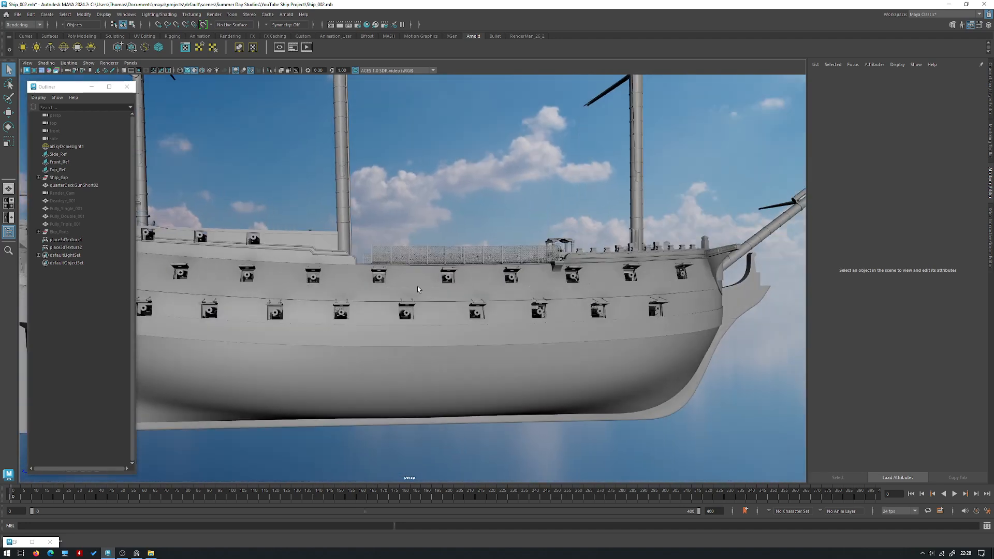
Compare the wireframe density of the lower hull and the gun-port hull section toward the bow.
left_click(441, 319)
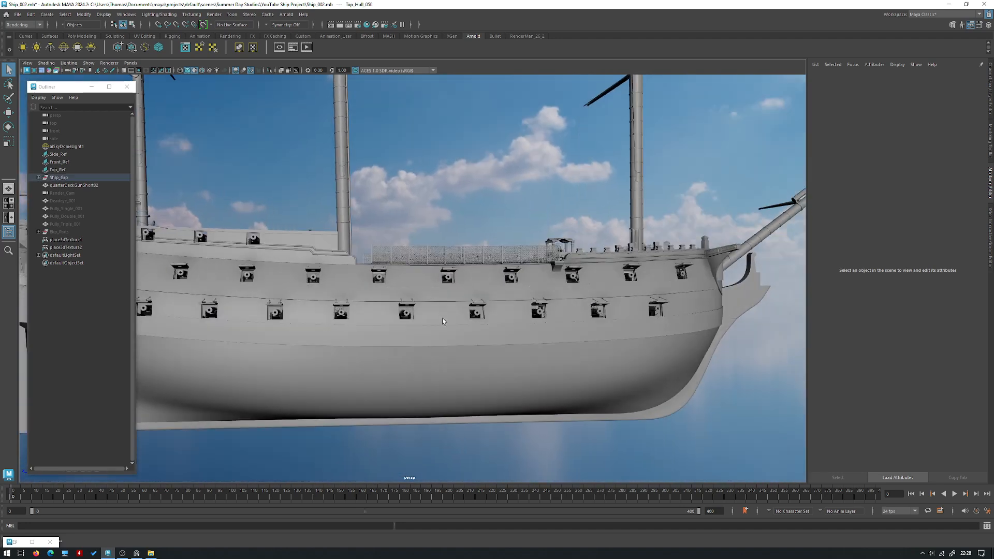
left_click_drag(443, 336, 424, 326, "alt")
left_click(422, 376)
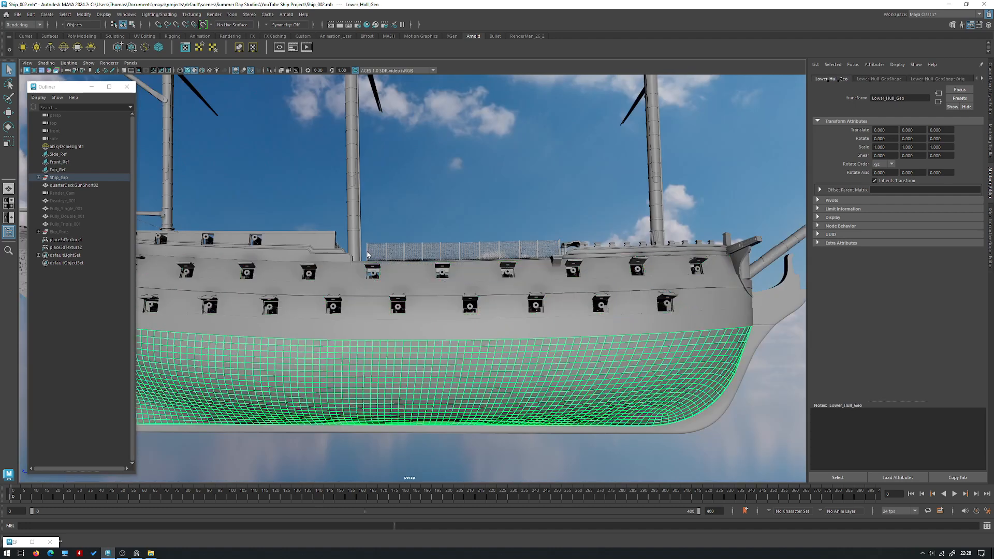
left_click_drag(448, 186, 425, 257, "alt")
scroll(450, 195, "up", 3)
left_click(447, 222)
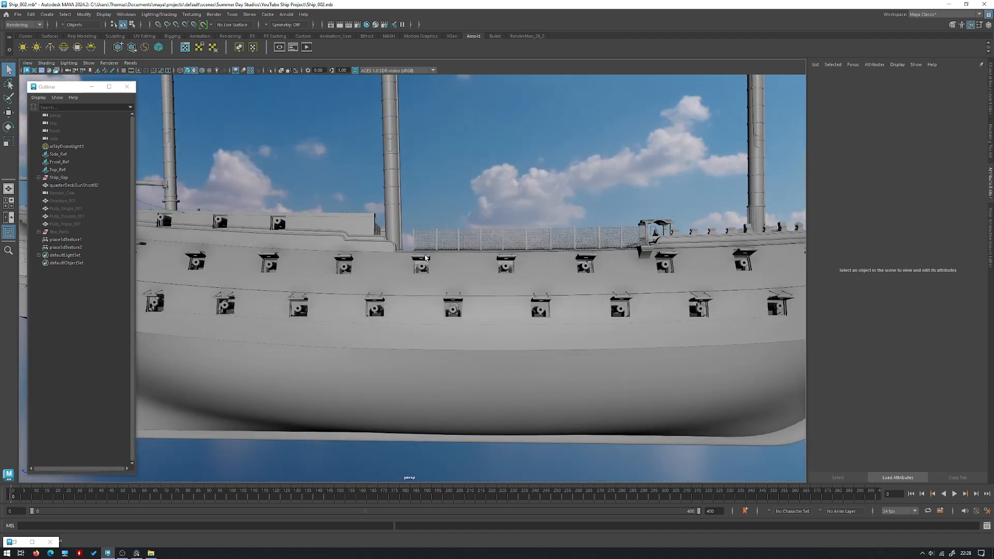
left_click_drag(454, 360, 432, 332, "alt")
left_click(432, 332)
left_click_drag(415, 292, 494, 300, "alt")
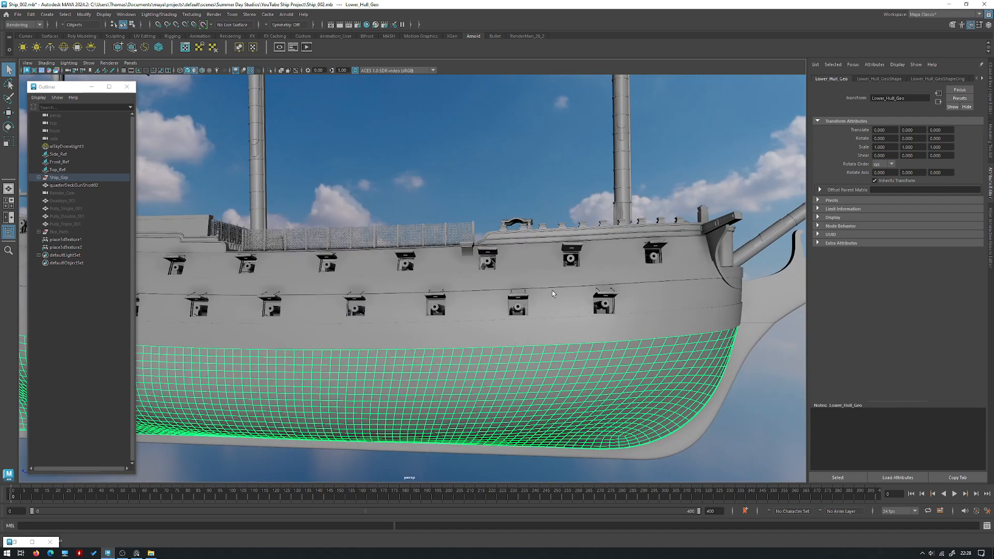
left_click(562, 288)
left_click_drag(562, 288, 527, 266, "alt")
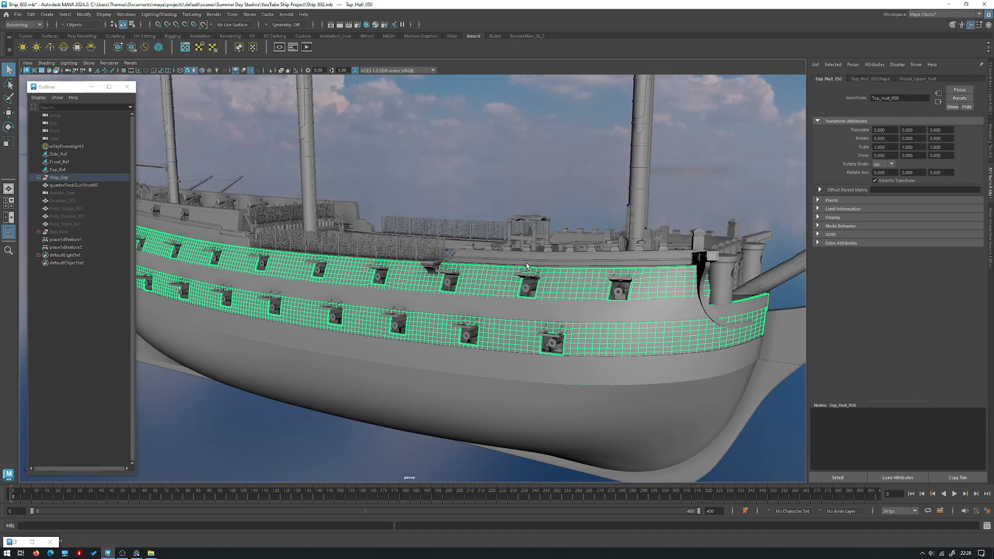
left_click_drag(450, 231, 463, 255, "alt")
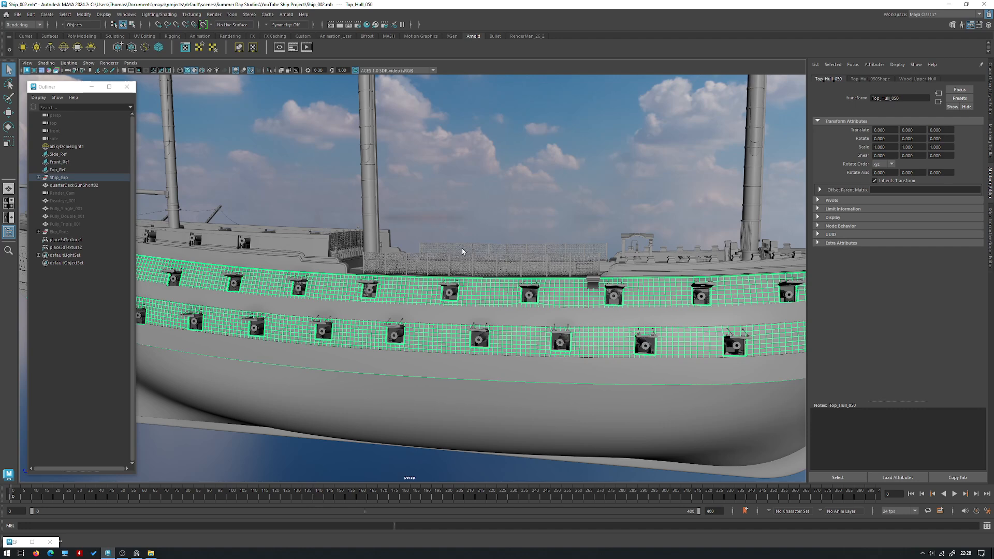
right_click_drag(463, 252, 449, 301, "alt")
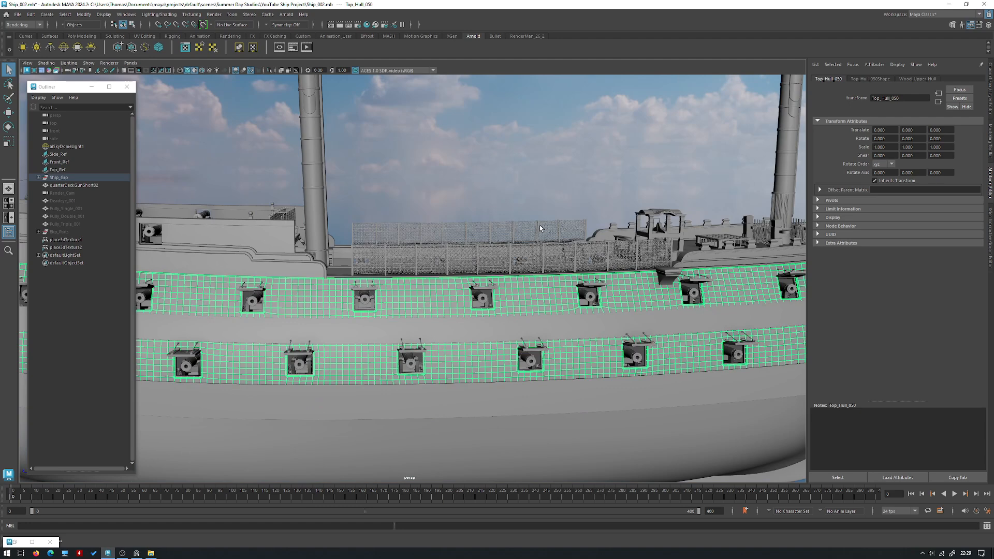
Inspect the open deck, netting rails and cannons around the base of the main mast.
left_click_drag(500, 180, 496, 216, "alt")
left_click(496, 217)
right_click_drag(496, 217, 454, 298, "alt")
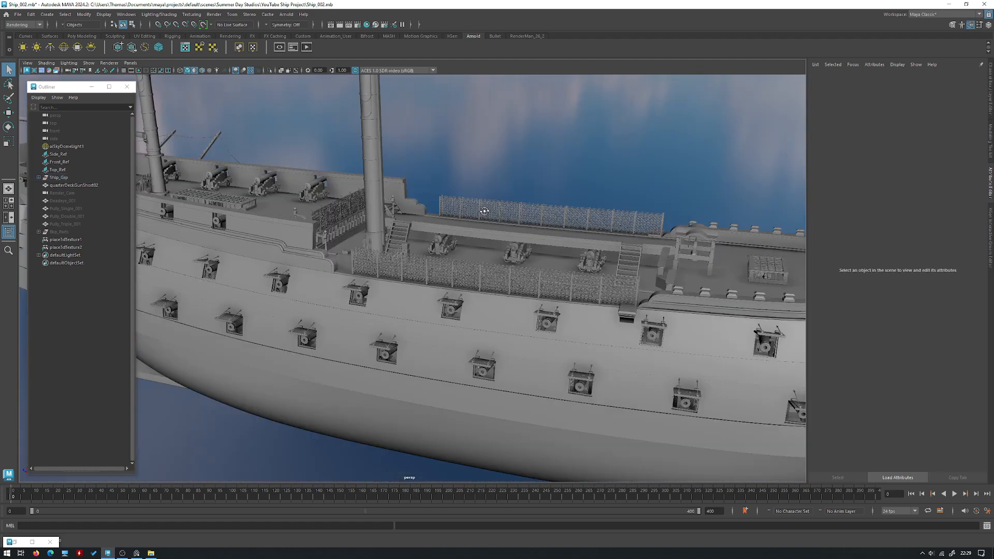
right_click_drag(485, 211, 409, 244, "alt")
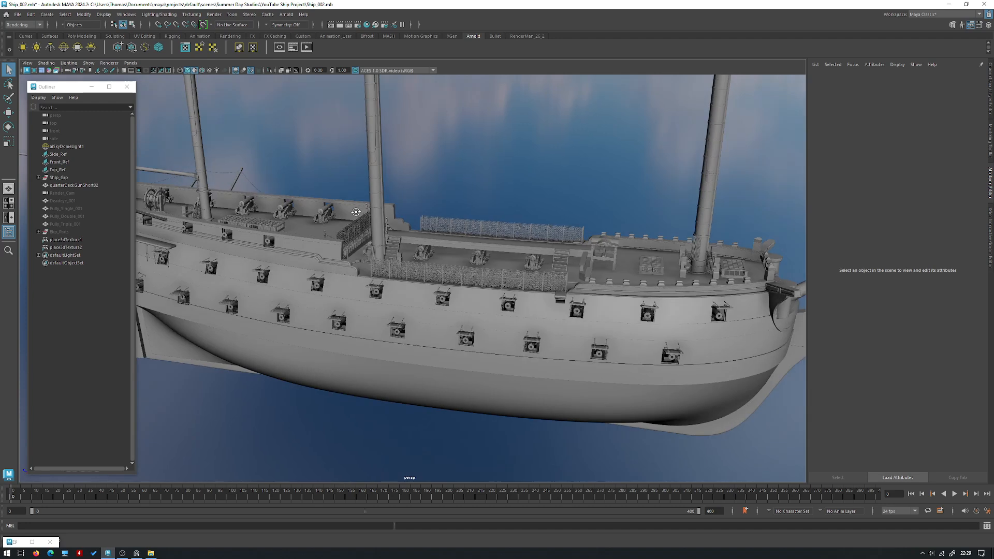
left_click_drag(409, 243, 368, 233, "alt")
right_click_drag(368, 233, 428, 333, "alt")
left_click_drag(428, 332, 402, 357, "alt")
middle_click_drag(401, 357, 393, 314, "alt")
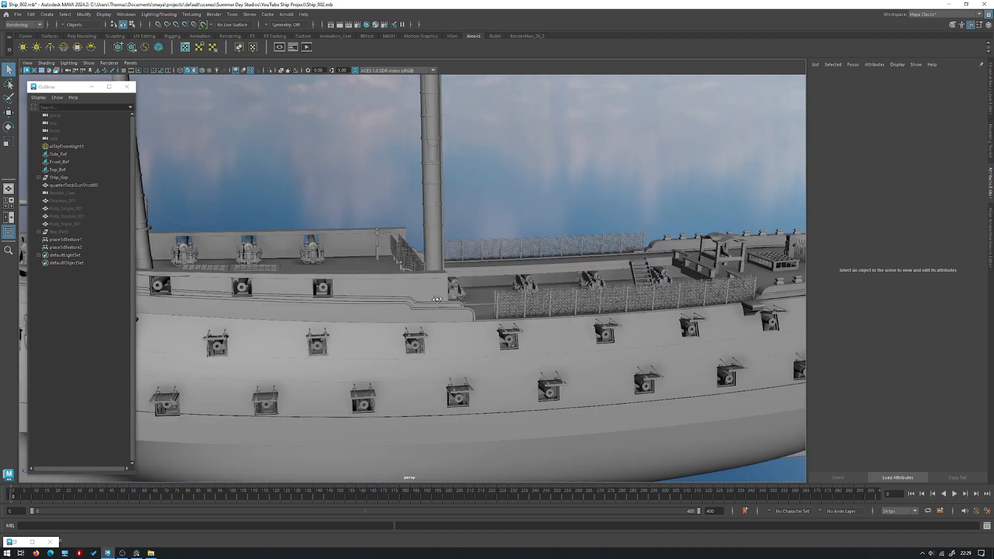
Isolate the main mast's lower cylinder in the view and turn off its smooth mesh preview.
left_click(423, 243)
right_click_drag(424, 244, 462, 288, "alt")
left_click_drag(462, 288, 475, 300, "alt")
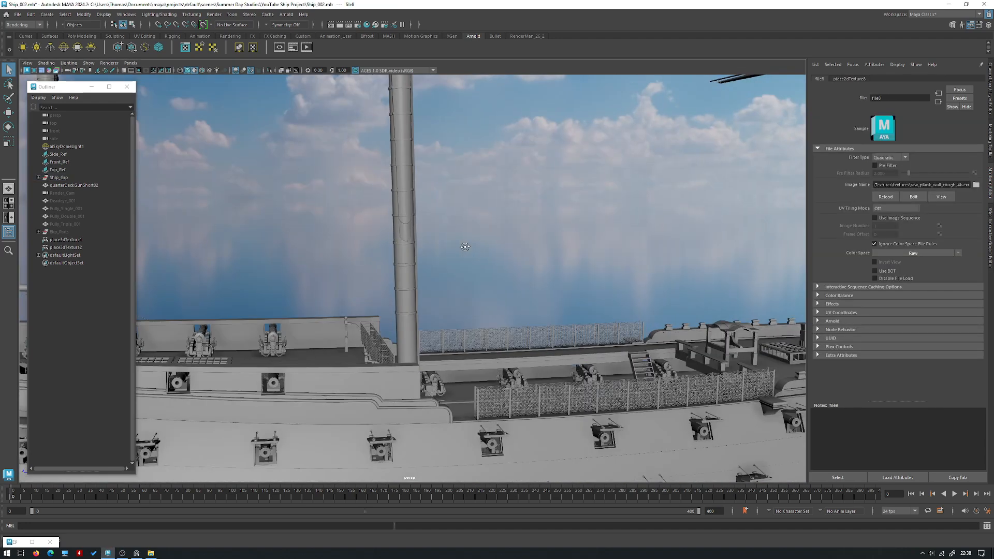
scroll(466, 277, "down", 5)
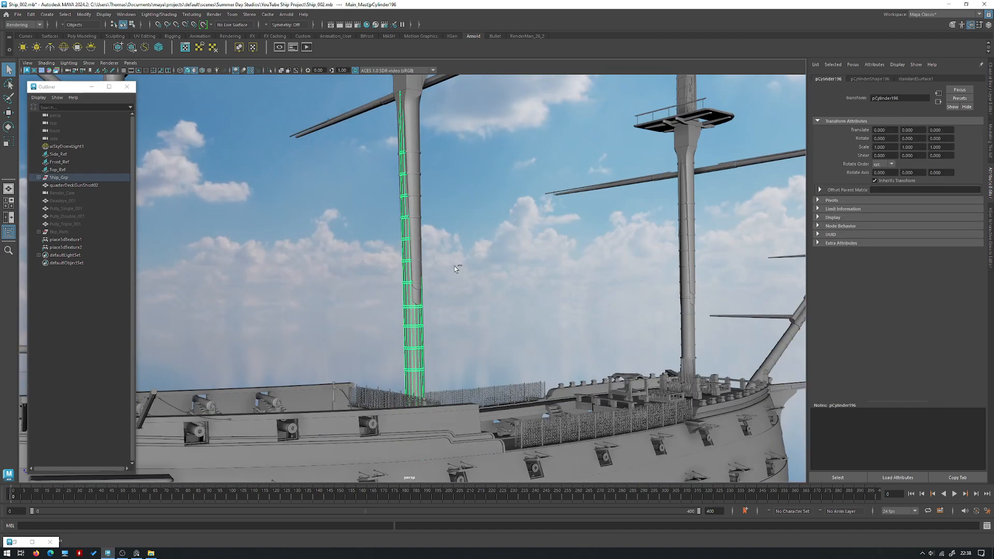
key("ctrl+1")
key("1")
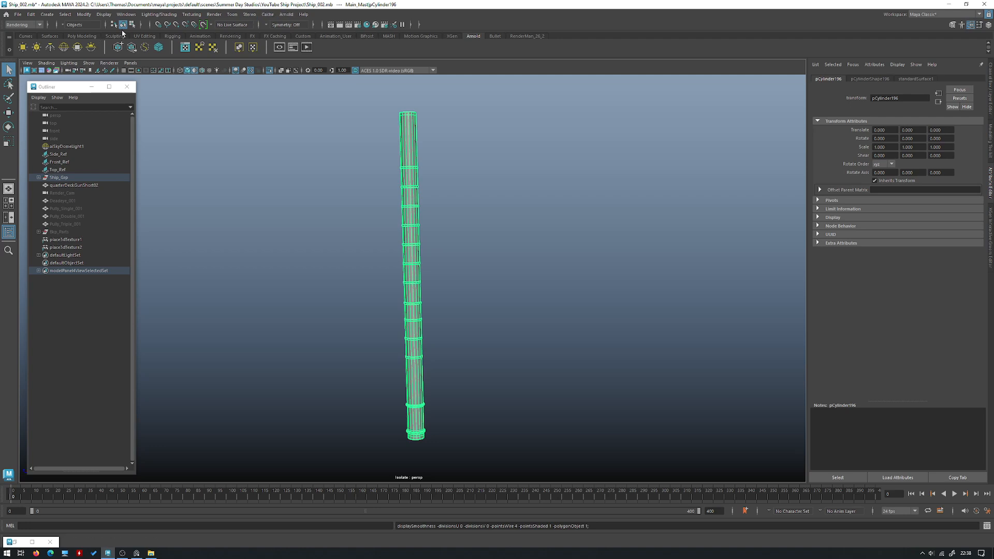
Open the isolated mast cylinder's UV layout in the UV Editor.
left_click(73, 37)
left_click(673, 46)
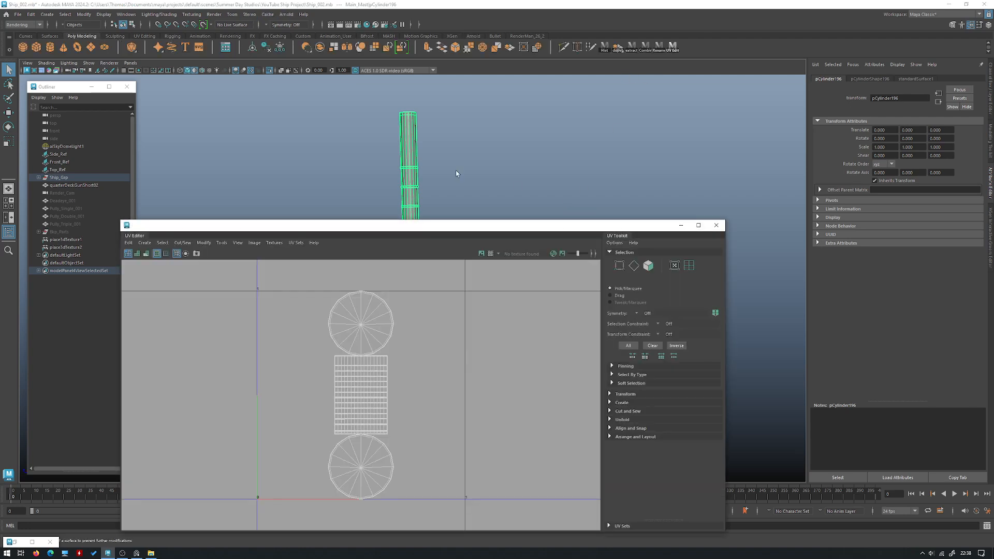
Switch to the Modeling menu set and apply a Camera-Based UV projection to the mast cylinder.
left_click(25, 25)
left_click(19, 29)
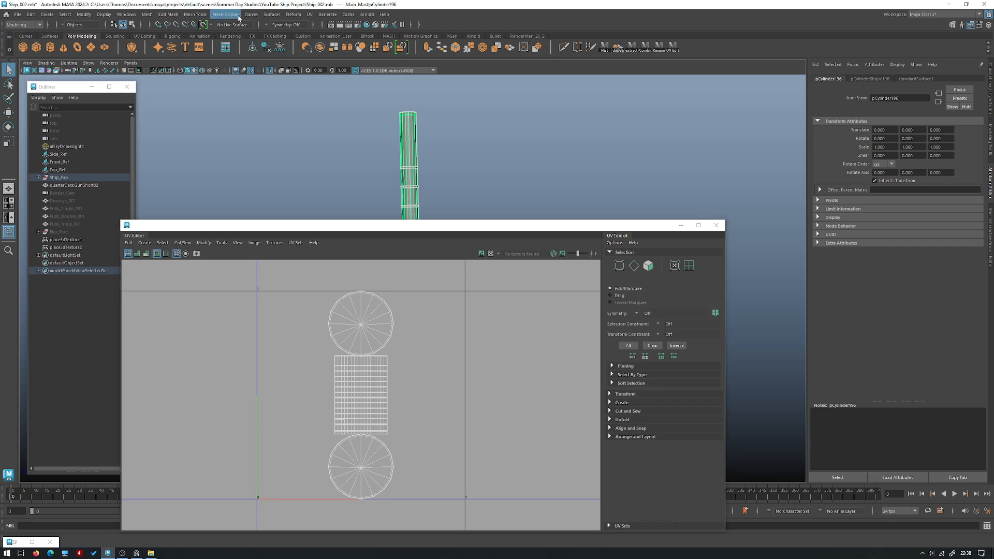
left_click(309, 14)
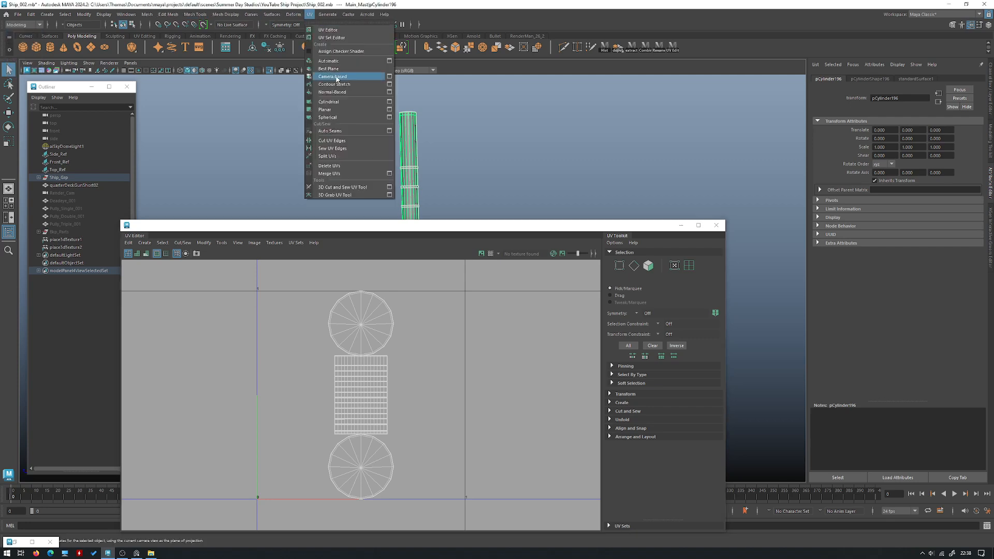
left_click(339, 73)
right_click_drag(407, 155, 457, 133)
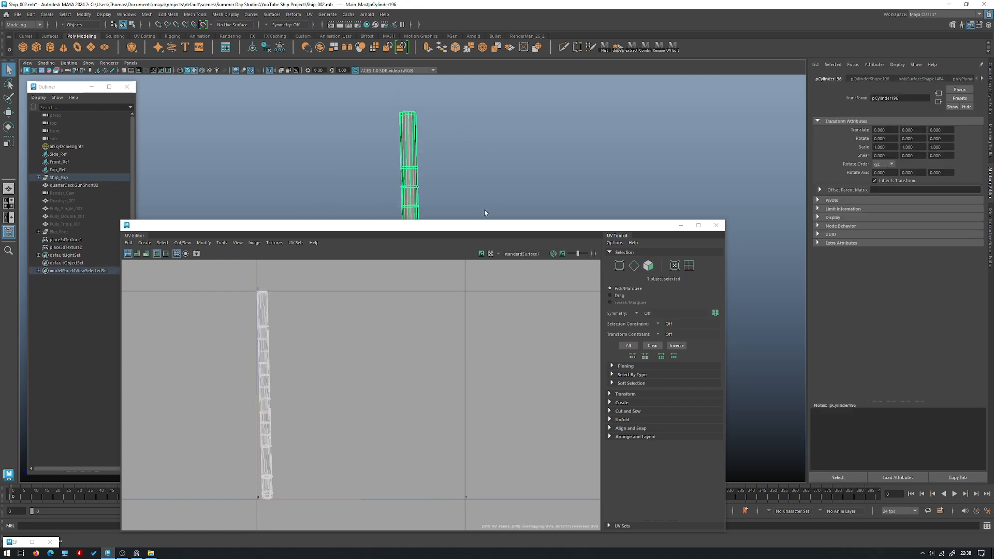
Select the edge loop around the mast cylinder's top cap in edge mode.
left_click_drag(480, 227, 472, 444)
mouse_move(456, 334)
left_mouse_down("alt")
mouse_move(505, 317)
mouse_move(470, 346)
left_mouse_up("alt")
middle_click_drag(470, 345, 493, 279, "alt")
left_click_drag(493, 280, 508, 334, "alt")
key("w")
left_click_drag(493, 282, 497, 304, "alt")
middle_click_drag(497, 304, 482, 340, "alt")
left_click_drag(482, 341, 486, 315, "alt")
key("ctrl+1")
key("ctrl+1")
middle_click_drag(510, 259, 506, 310, "alt")
right_click_drag(506, 310, 520, 314, "alt")
right_click_drag(465, 250, 465, 214)
double_click(394, 163)
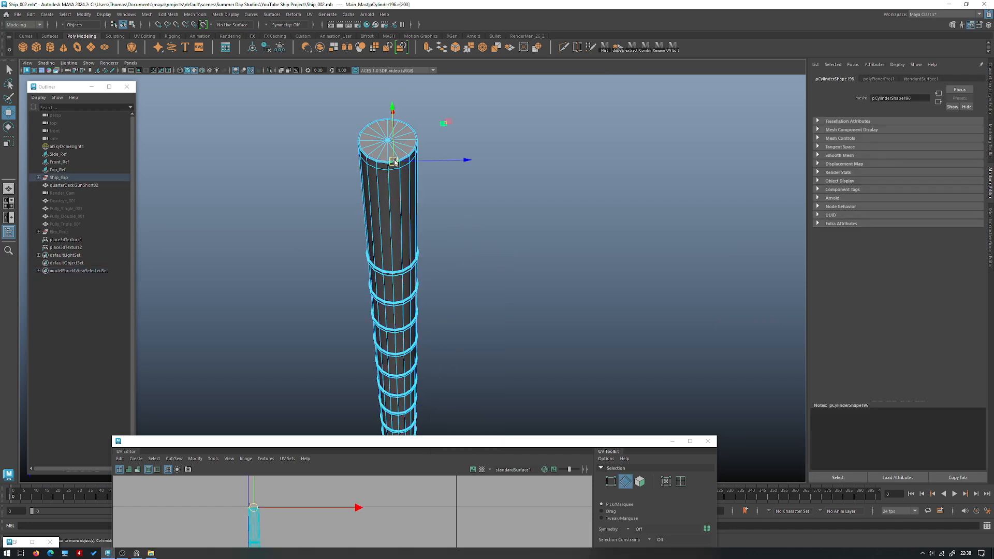
middle_click_drag(414, 181, 435, 295, "alt")
right_click_drag(435, 295, 466, 357, "alt")
middle_click_drag(466, 357, 455, 257, "alt")
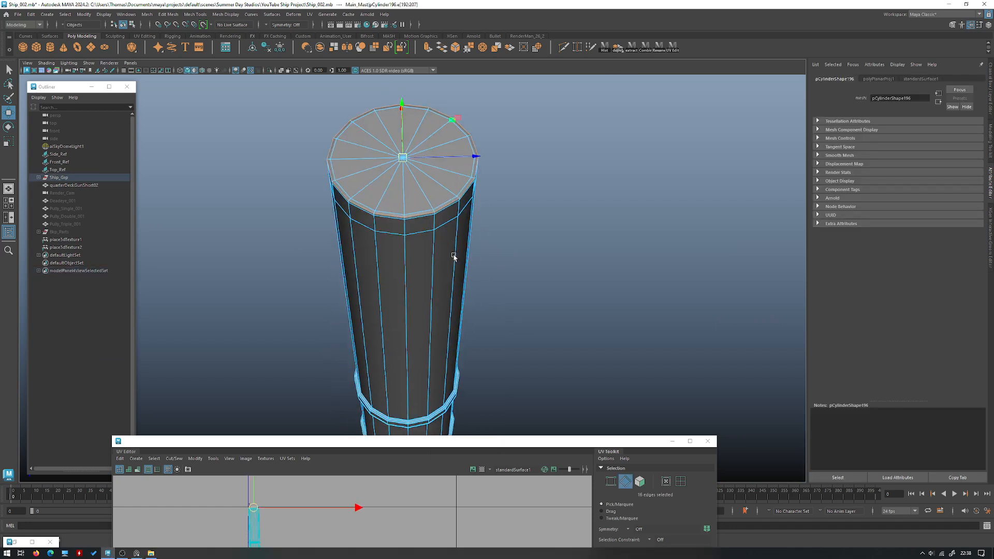
Add a vertical edge below the top rim and the bottom cap's edge loop to the selection.
right_click_drag(455, 257, 462, 270, "alt")
key("q")
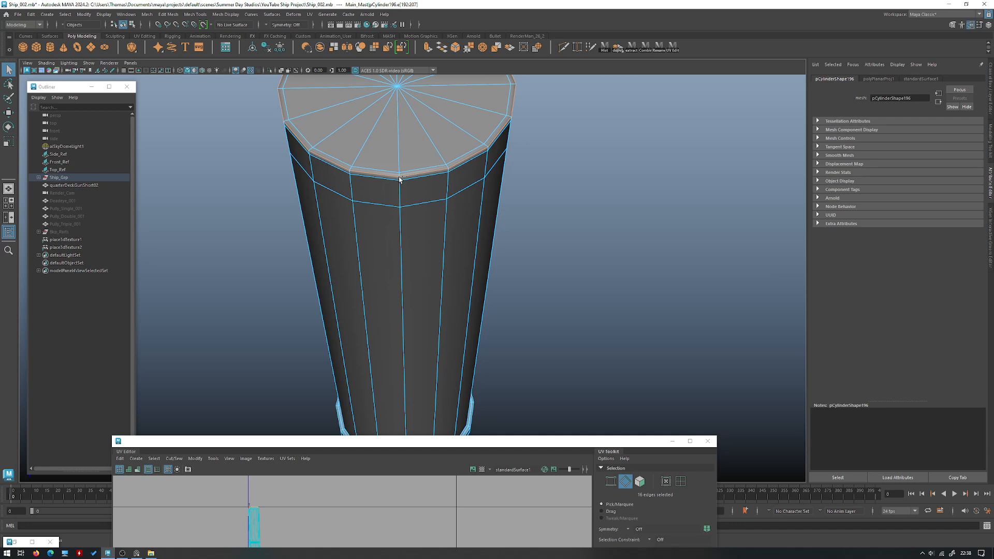
left_click(400, 178, "shift")
scroll(459, 218, "down", 5)
scroll(460, 238, "up", 3)
left_click_drag(461, 237, 383, 297, "alt")
scroll(380, 302, "up", 4)
scroll(380, 302, "up", 1)
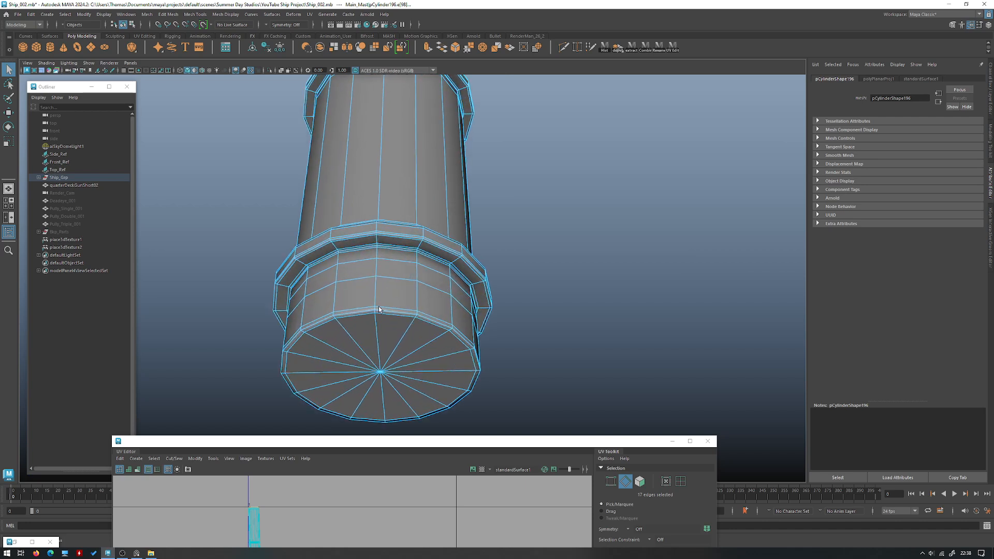
double_click(378, 310)
Examine the mast within the whole ship to judge which side hides the seam, returning to the isolated cylinder.
scroll(405, 290, "down", 8)
key("ctrl+1")
left_click_drag(405, 226, 317, 274, "alt")
middle_click_drag(316, 275, 439, 234, "alt")
scroll(439, 234, "down", 5)
left_click_drag(439, 235, 422, 290, "alt")
right_click_drag(447, 187, 474, 223, "alt")
key("ctrl+1")
Complete the vertical seam down the mast cylinder and cut its UVs along the selected edges.
left_click_drag(447, 177, 450, 207, "alt")
middle_click_drag(450, 160, 449, 282, "alt")
right_click_drag(450, 282, 489, 321, "alt")
right_click_drag(387, 224, 485, 308, "alt")
left_click_drag(484, 308, 355, 273, "alt")
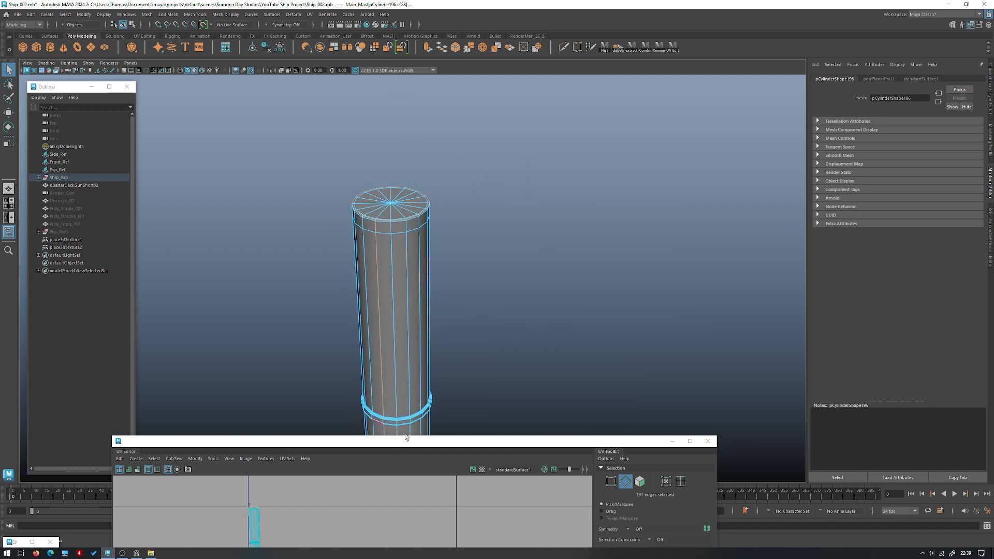
left_click_drag(407, 441, 430, 257)
right_click_drag(395, 326, 325, 523, "shift")
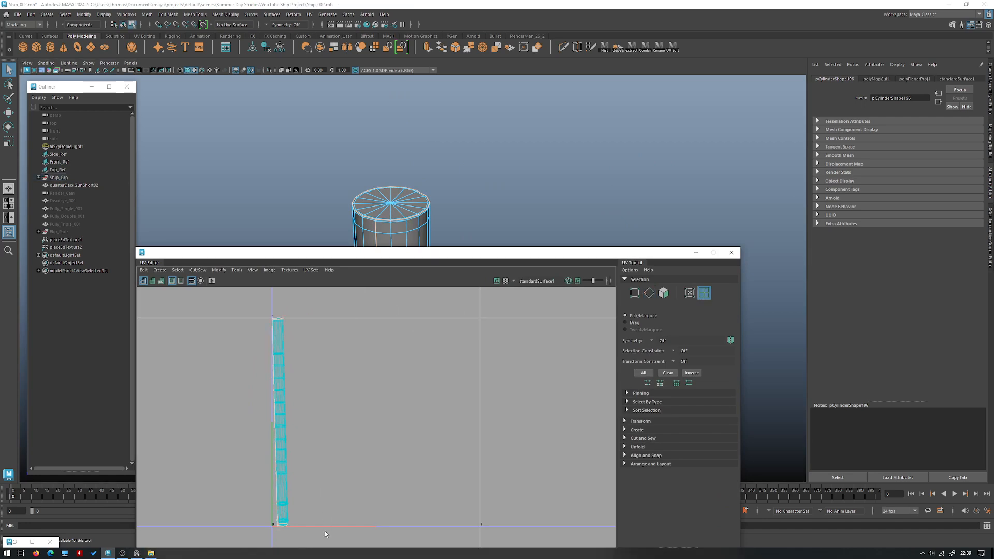
Unfold the cut UV shells and orient the mast's long side shell horizontally.
left_click_drag(200, 283, 200, 285)
right_click_drag(382, 313, 255, 315, "shift")
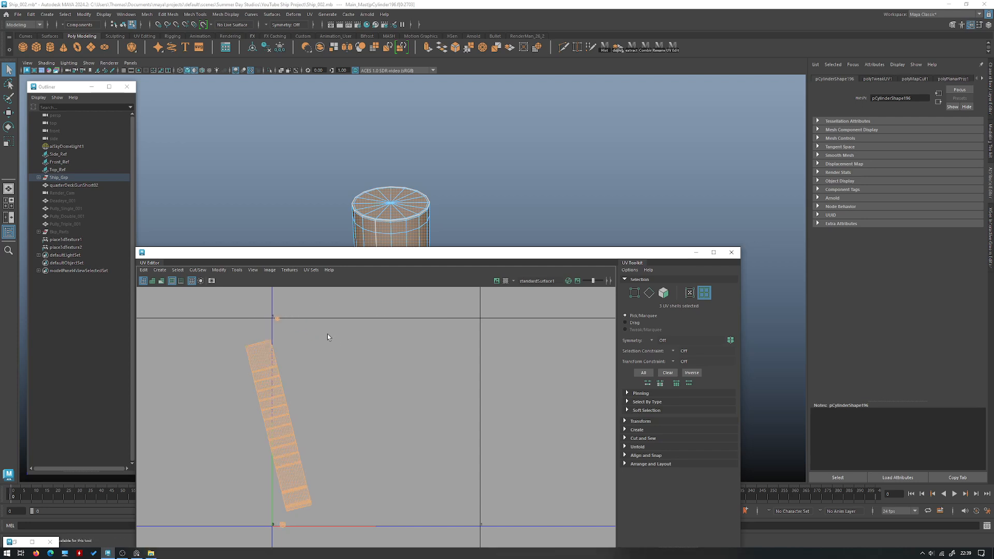
left_click(284, 410)
right_click_drag(369, 345, 372, 453, "shift")
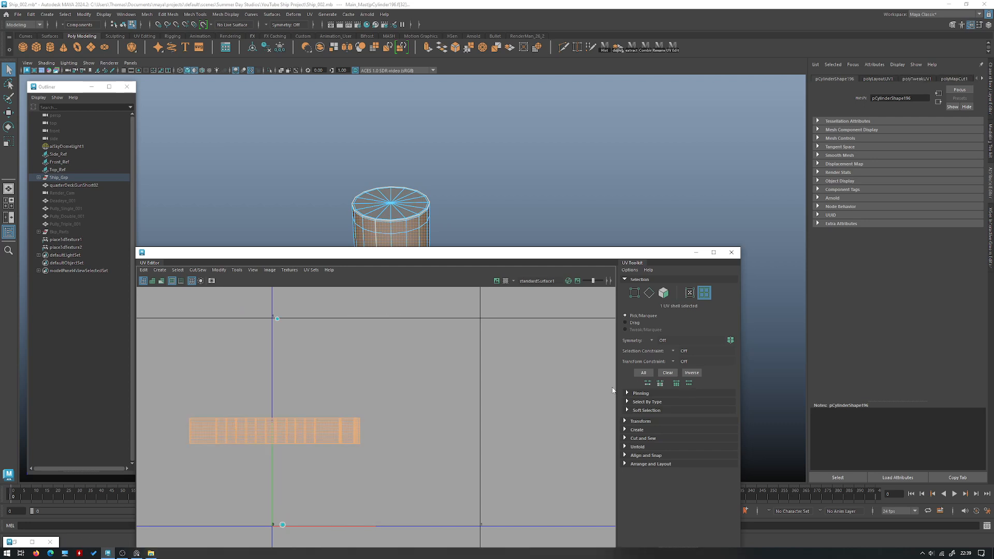
End the mast cylinder's isolation so the whole ship is displayed.
left_click_drag(450, 185, 456, 146, "alt")
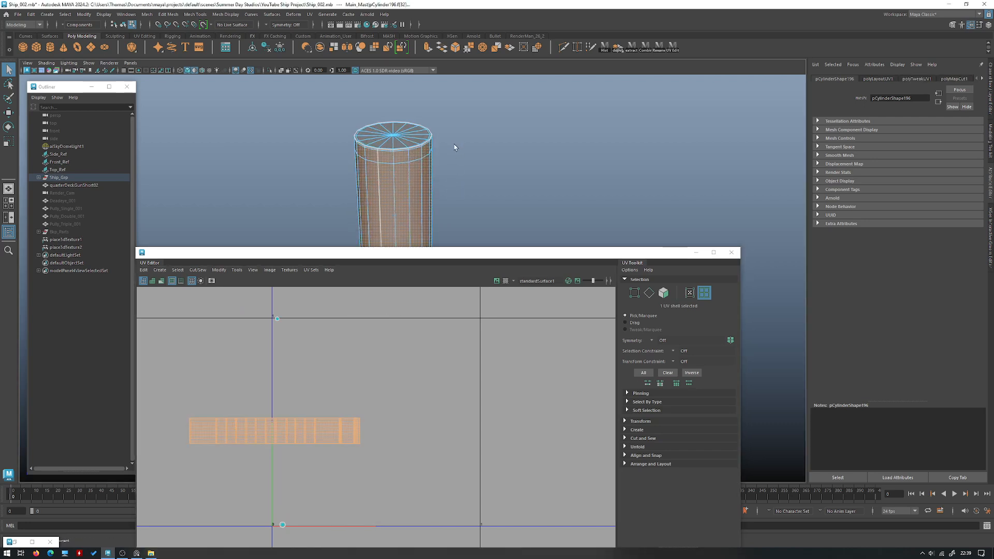
key("ctrl+1")
scroll(474, 133, "down", 6)
left_click_drag(474, 133, 439, 169, "alt")
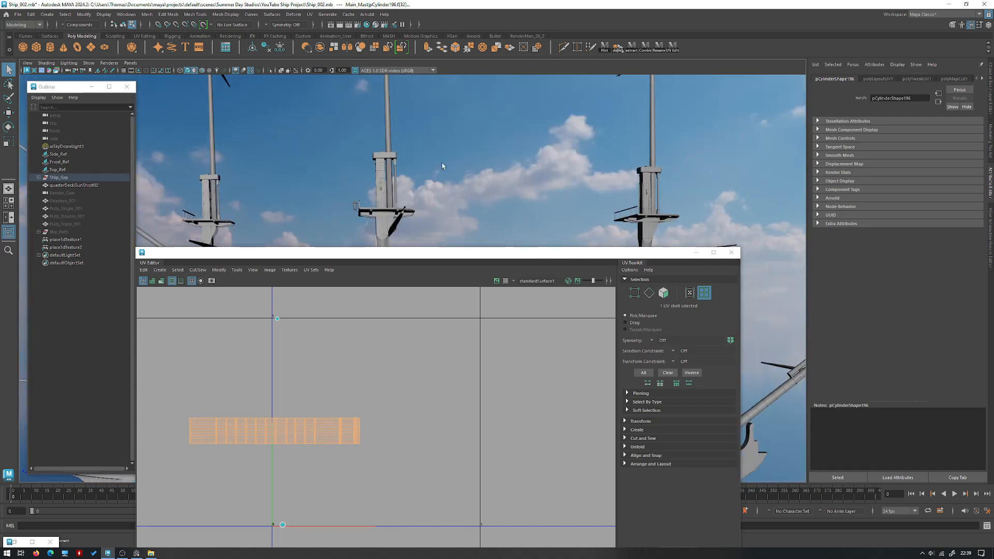
Examine the main mast above the hull from the side and compare it with its shell in the UV Editor.
left_click_drag(474, 251, 454, 388)
scroll(485, 281, "down", 4)
middle_click_drag(486, 281, 485, 106, "alt")
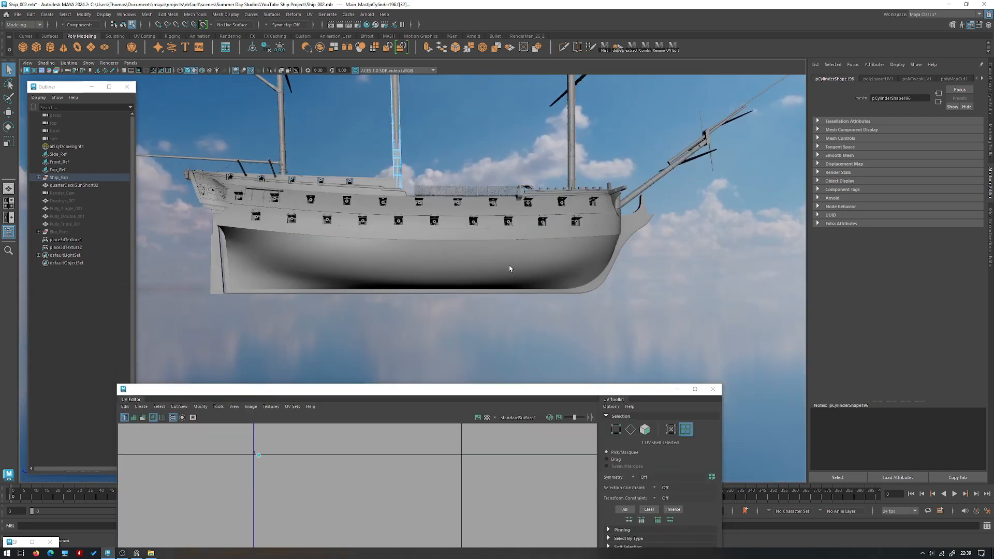
middle_click_drag(444, 158, 480, 309, "alt")
scroll(480, 308, "up", 3)
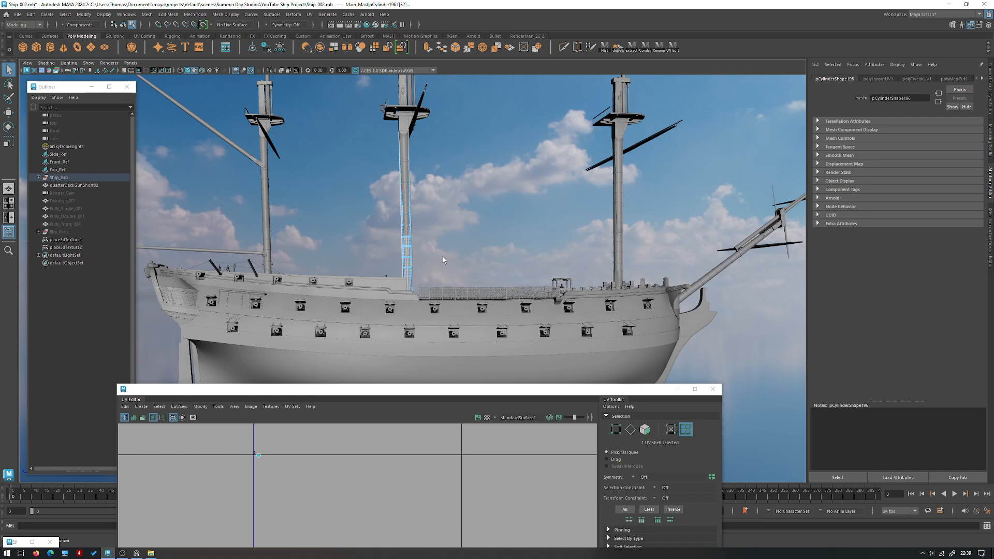
scroll(428, 263, "up", 2)
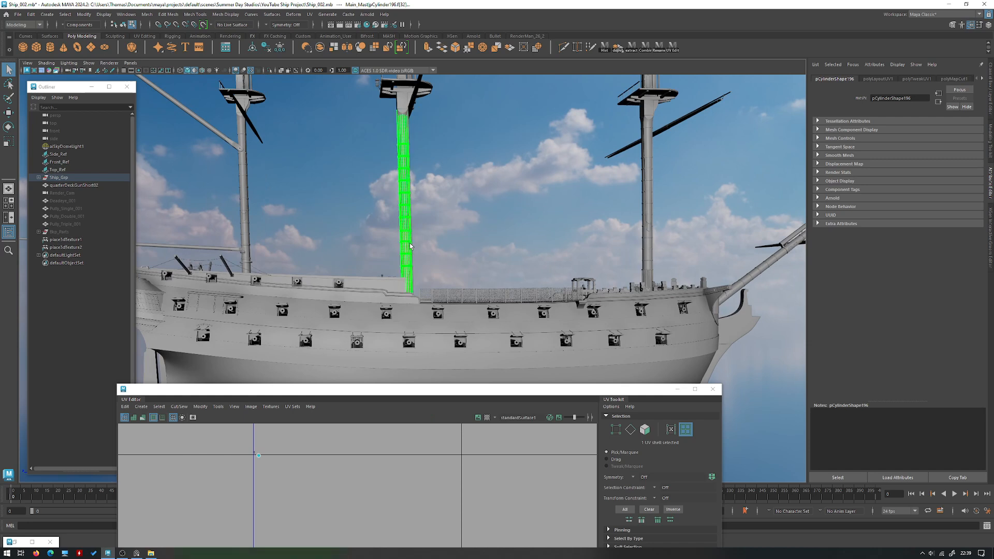
mouse_move(414, 239)
left_mouse_down("alt")
mouse_move(427, 239)
mouse_move(406, 244)
left_mouse_up("alt")
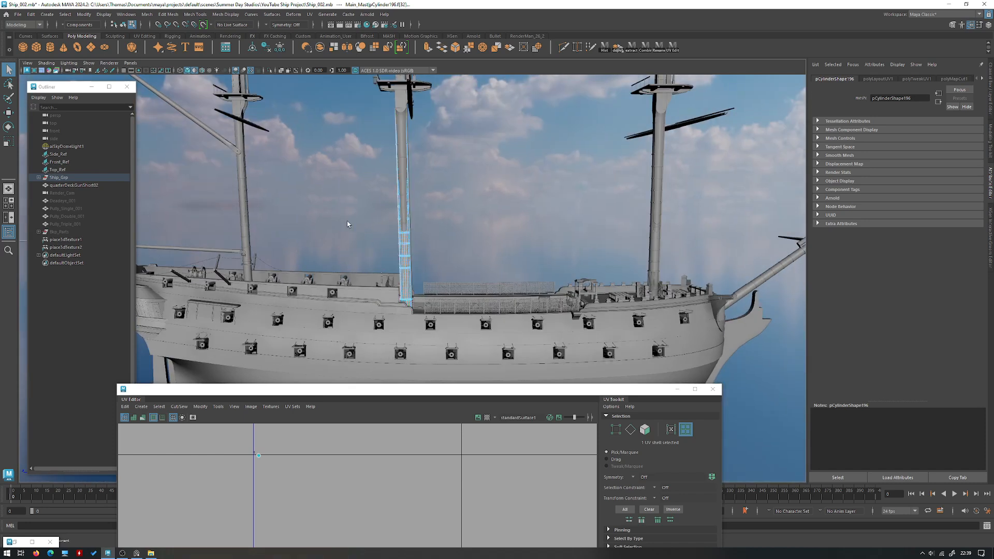
key("f")
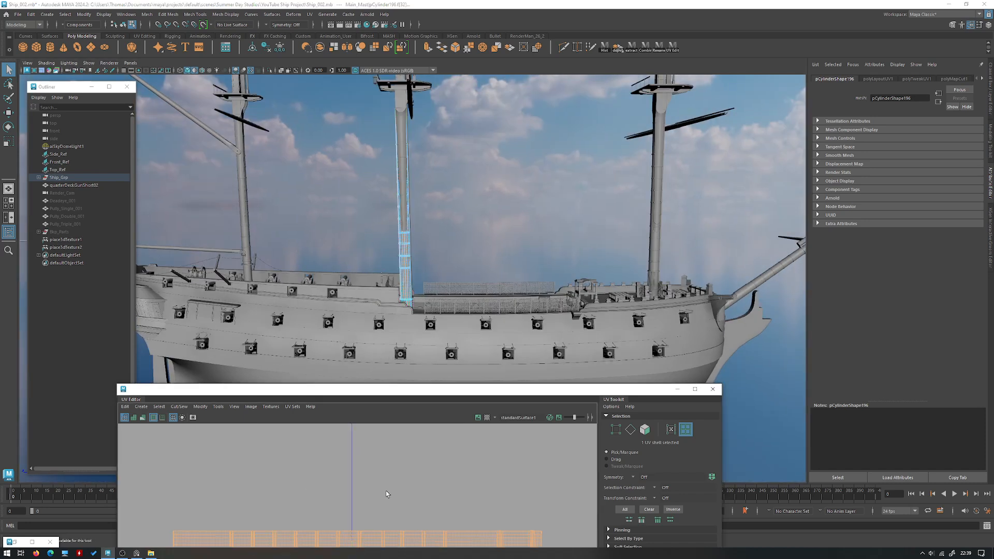
left_click_drag(311, 389, 315, 270)
scroll(374, 365, "down", 3)
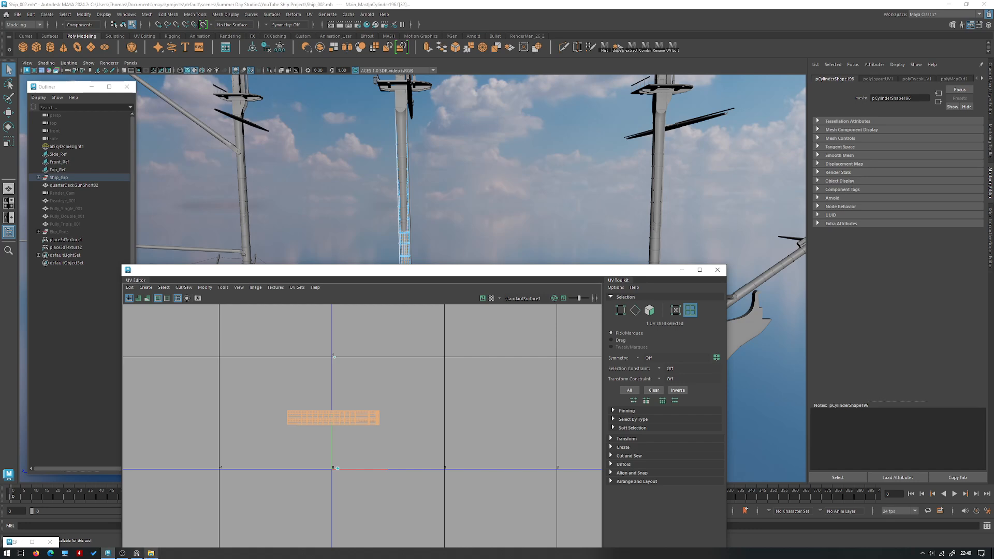
Switch to File Explorer and view the PaintedWood007C preview and its Color texture to check the wood grain direction.
left_click(151, 553)
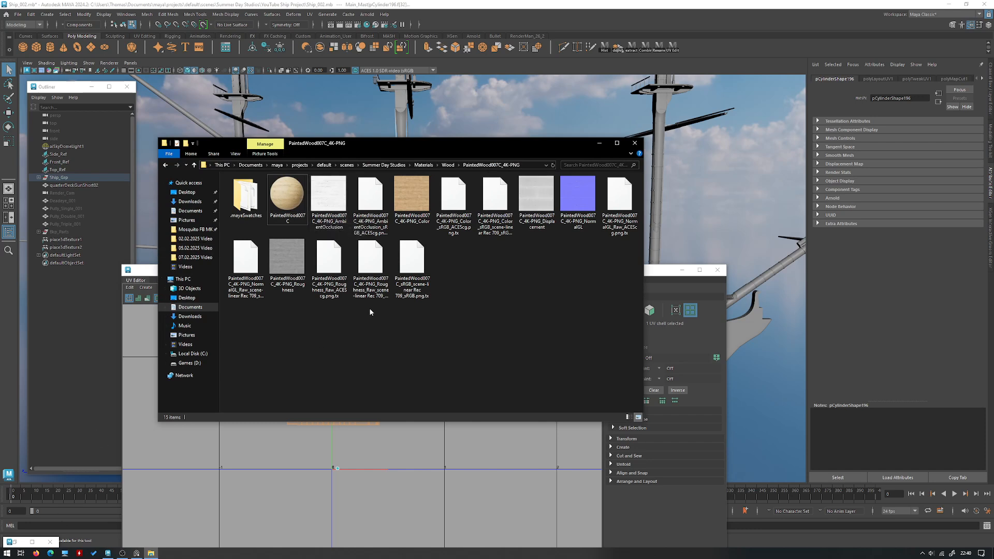
double_click(287, 196)
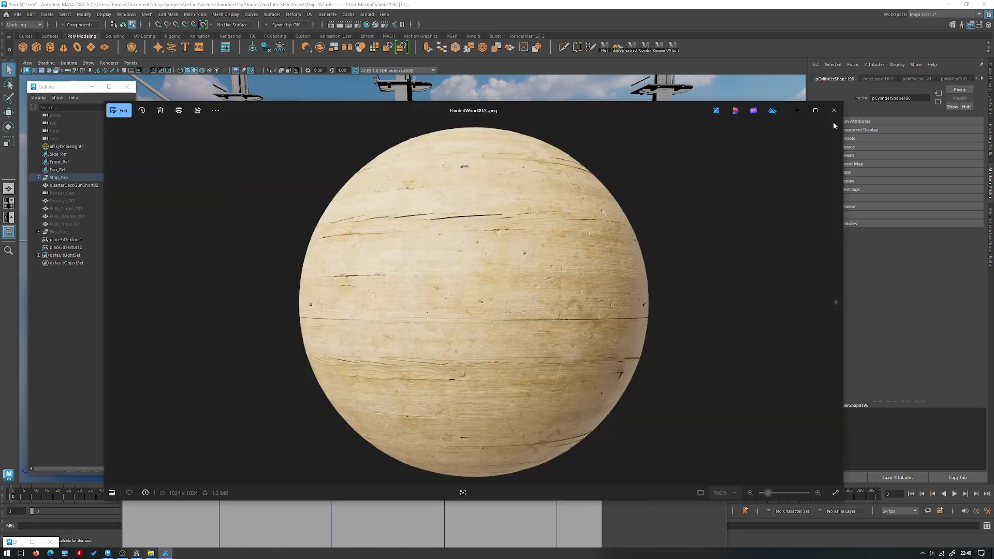
left_click(815, 111)
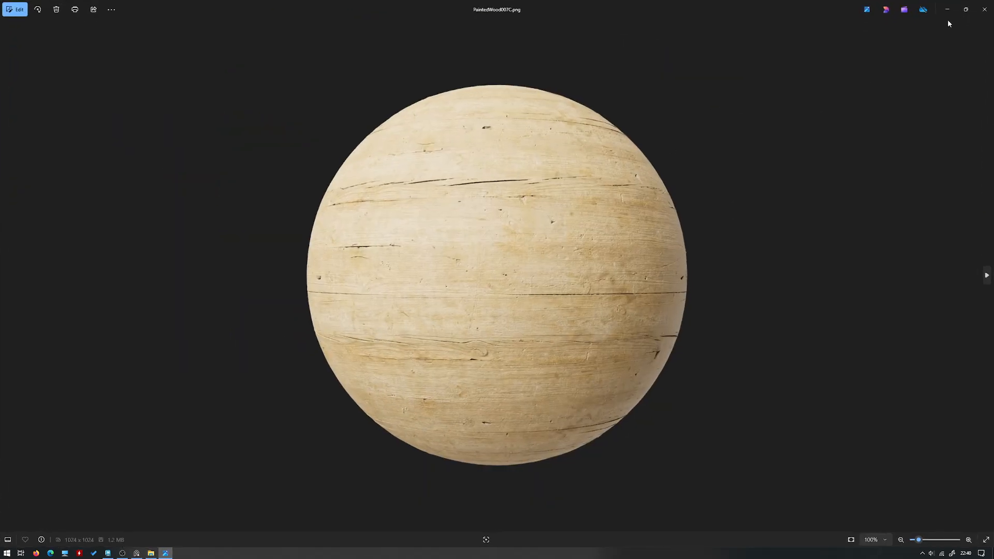
left_click(987, 7)
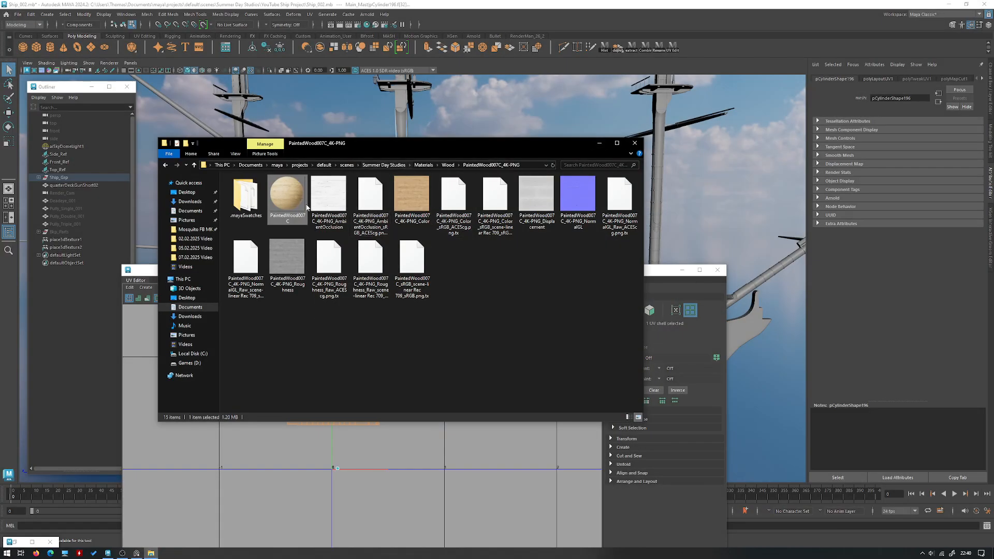
double_click(307, 207)
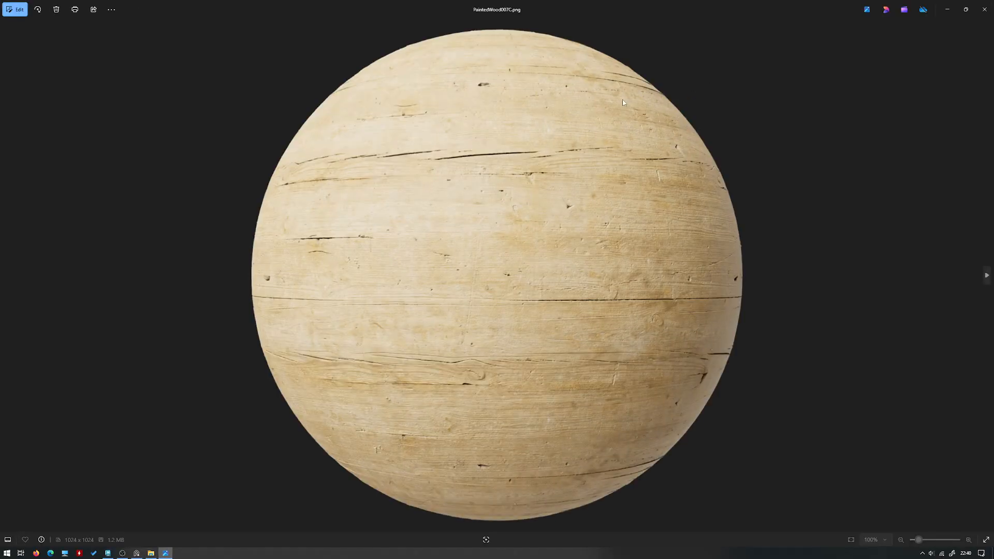
left_click(985, 10)
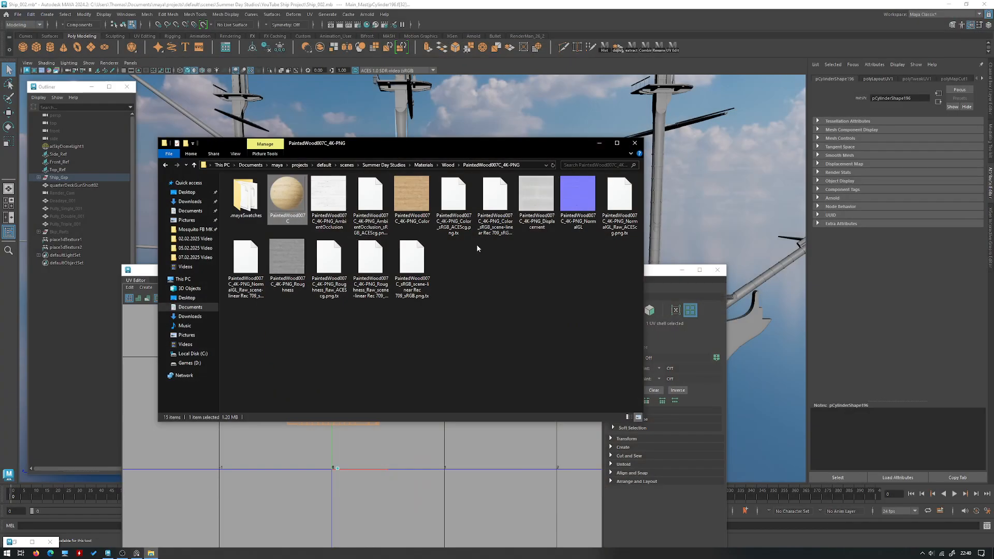
double_click(420, 212)
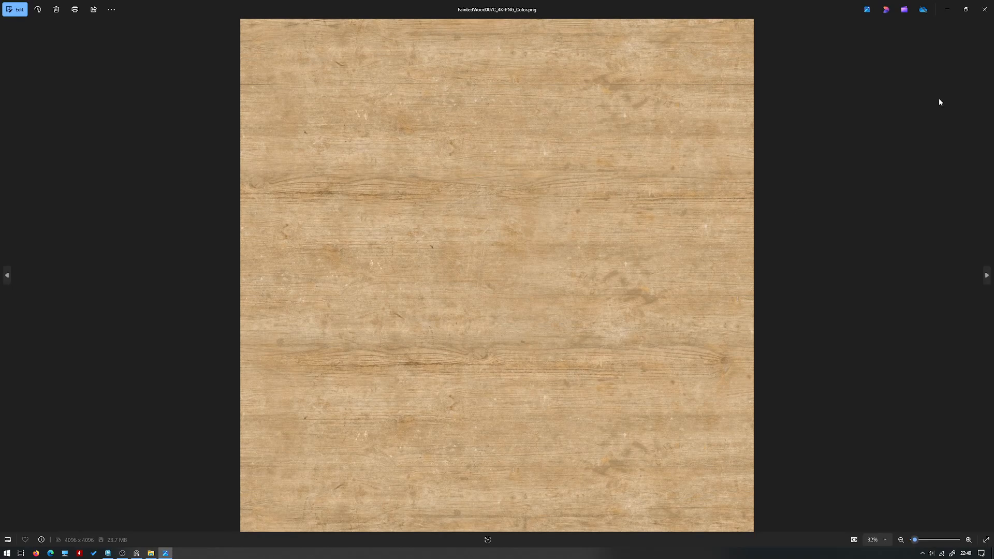
left_click(985, 10)
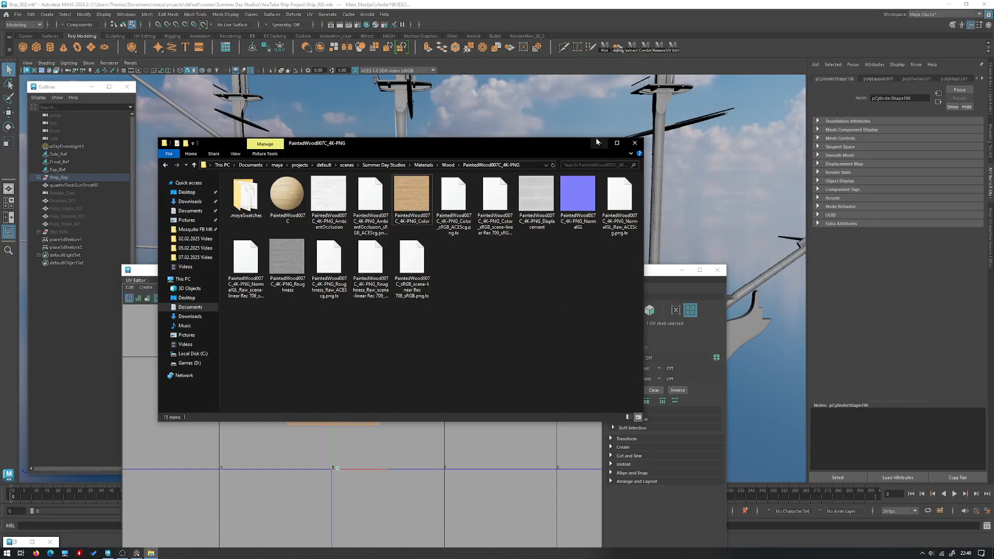
left_click(595, 143)
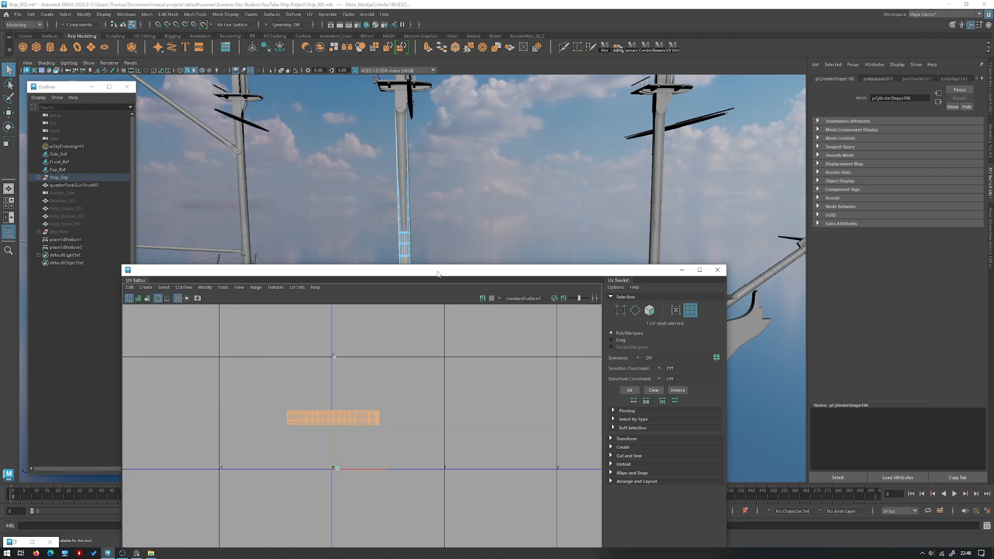
Examine the ship's hull from the side and from an angle near the bow.
left_click_drag(555, 274, 517, 407)
middle_click_drag(526, 311, 470, 300, "alt")
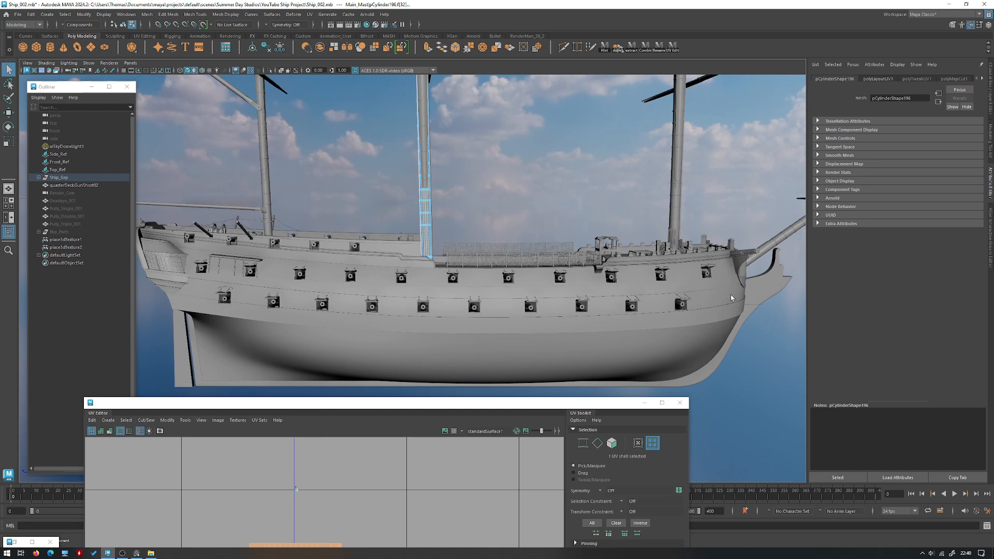
left_click_drag(532, 275, 442, 247, "alt")
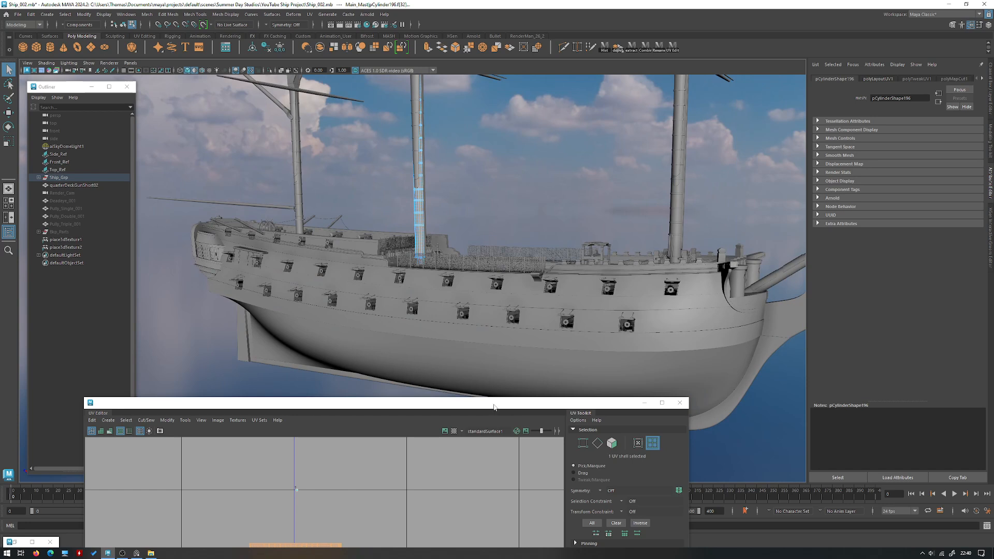
Move the mast's side shell fully into the main 0–1 UV tile.
left_click_drag(494, 407, 552, 233)
scroll(442, 333, "up", 2)
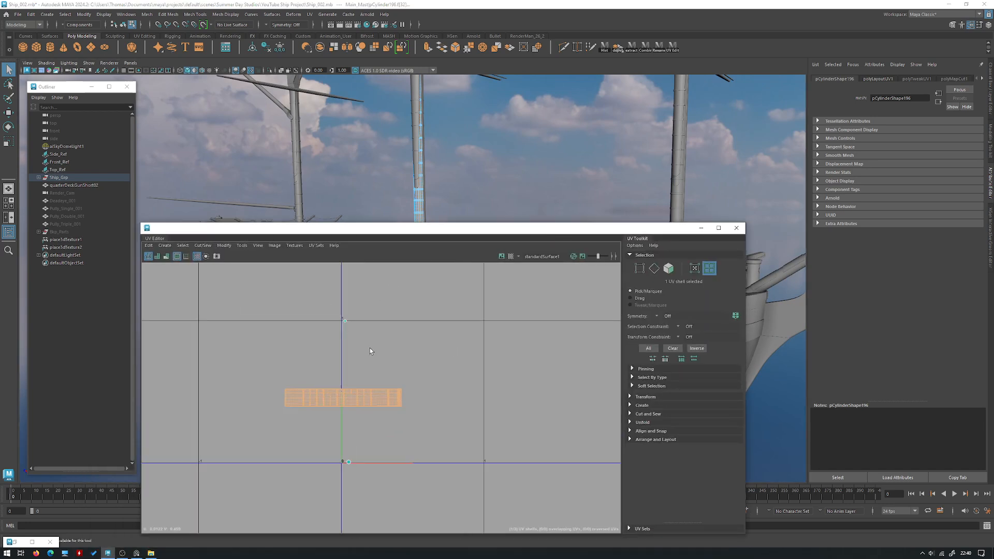
key("w")
left_click_drag(344, 397, 414, 422)
right_click_drag(425, 390, 554, 429, "alt")
left_click(459, 412)
right_click_drag(459, 412, 573, 417, "alt")
Select all UVs of the mast's side shell and apply Straighten UVs to them.
right_click_drag(395, 344, 414, 380)
left_click(387, 381)
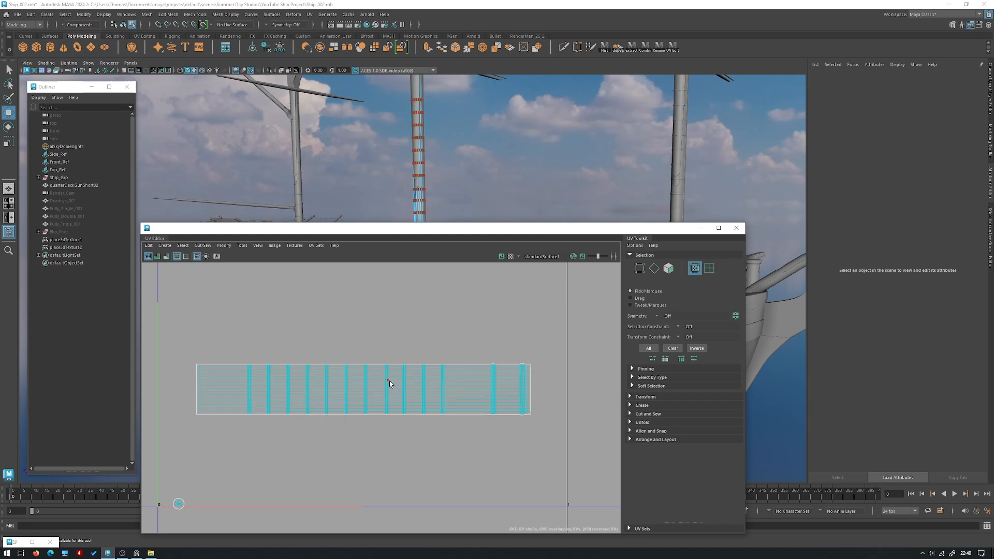
double_click(390, 386)
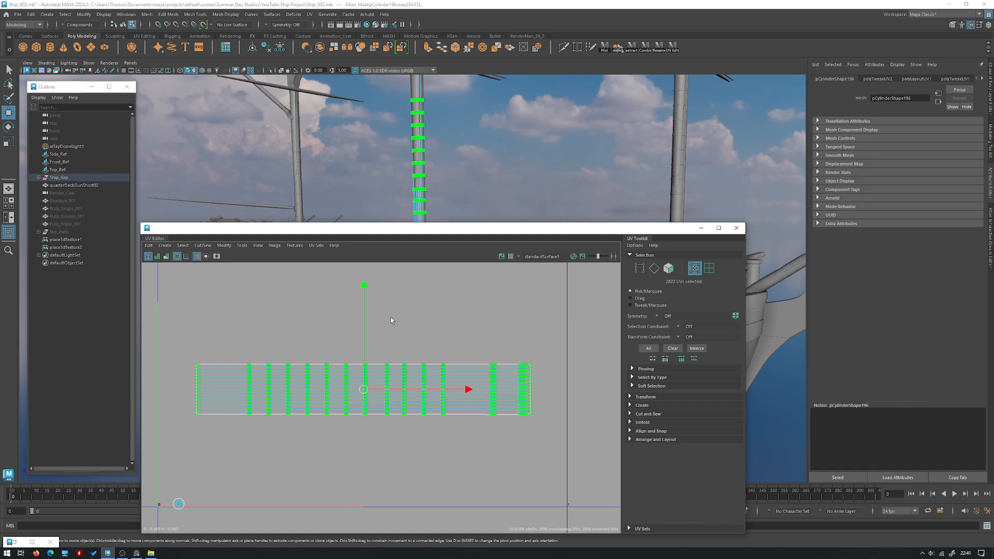
right_click(427, 329, "shift")
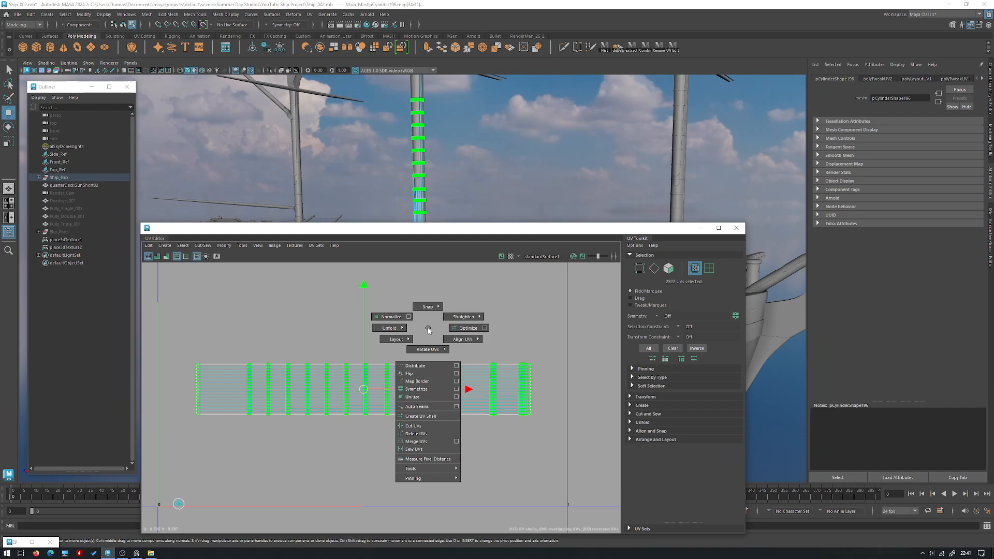
right_click_drag(428, 328, 463, 296, "shift")
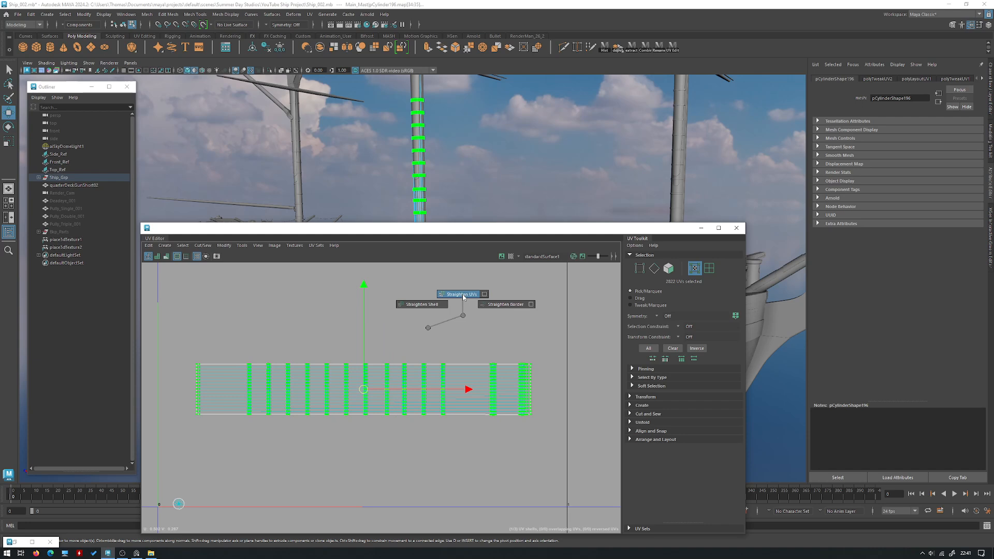
right_click_drag(463, 296, 465, 296, "shift")
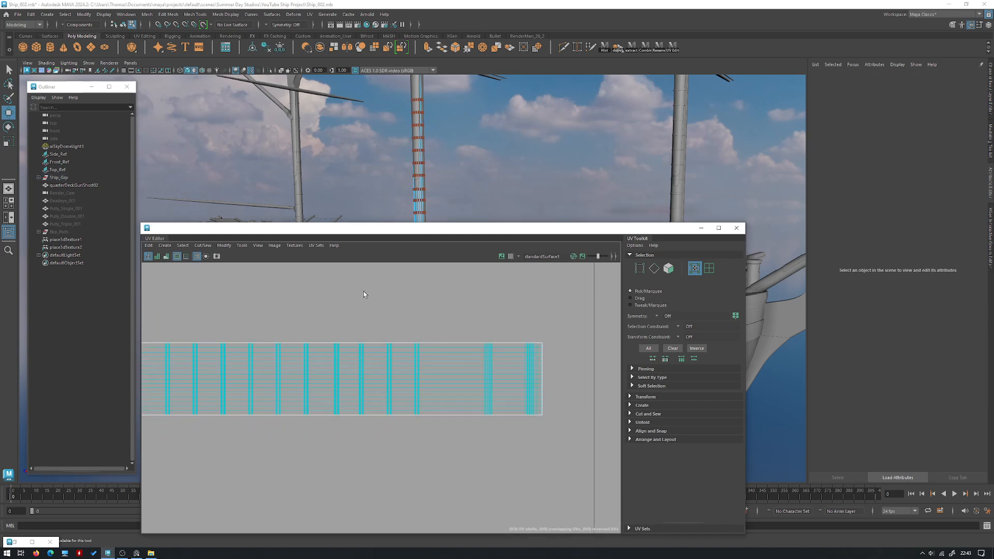
Examine the mast's side shell from end to end in the UV Editor to check that its edges run straight.
scroll(487, 297, "up", 2)
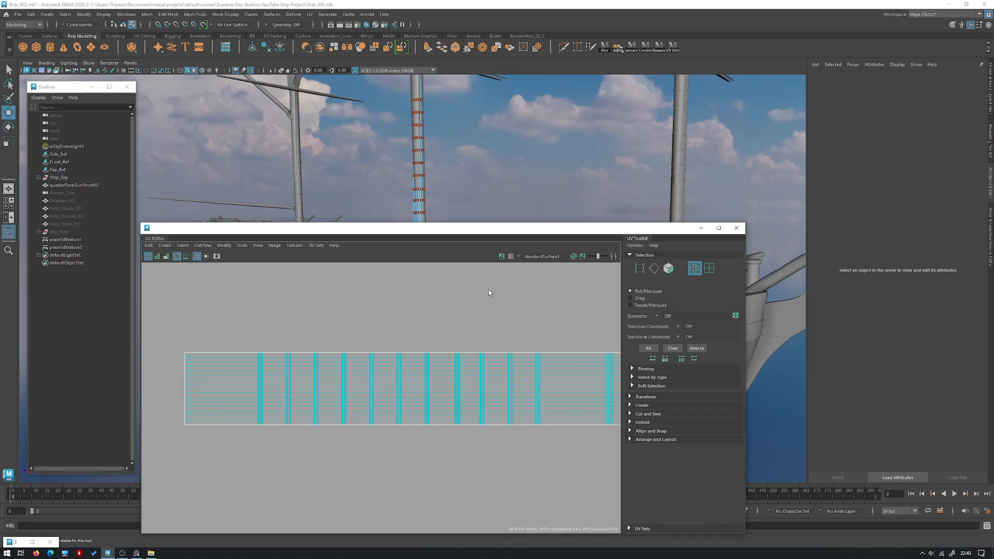
right_click_drag(401, 299, 357, 304, "alt")
middle_click_drag(358, 304, 221, 307, "alt")
right_click_drag(221, 306, 358, 349, "alt")
middle_click_drag(407, 335, 233, 318, "alt")
right_click_drag(233, 318, 391, 414, "alt")
right_click_drag(396, 374, 596, 443, "alt")
middle_click_drag(535, 407, 378, 324, "alt")
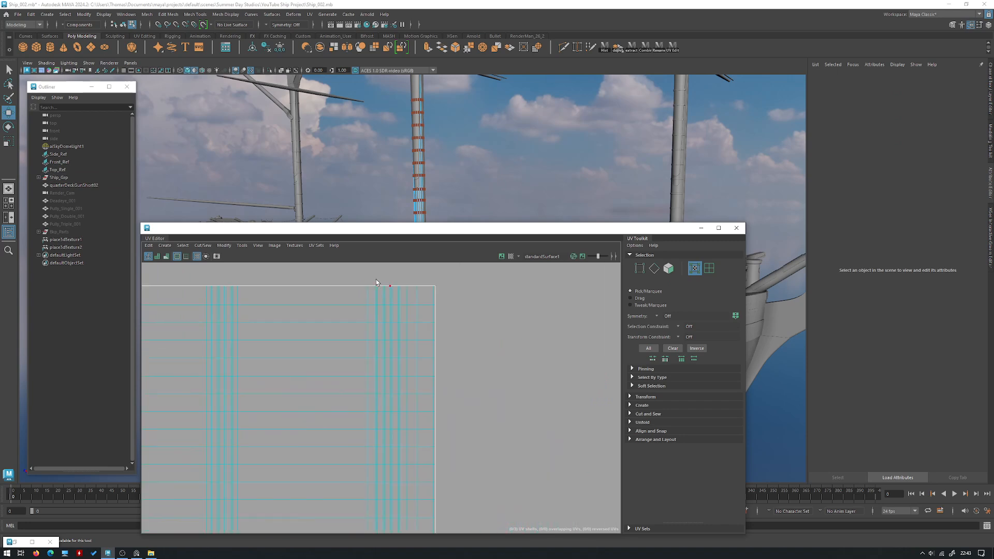
right_click_drag(485, 350, 326, 323, "alt")
middle_click_drag(326, 331, 405, 317, "alt")
scroll(405, 316, "up", 3)
middle_click_drag(320, 334, 349, 362, "alt")
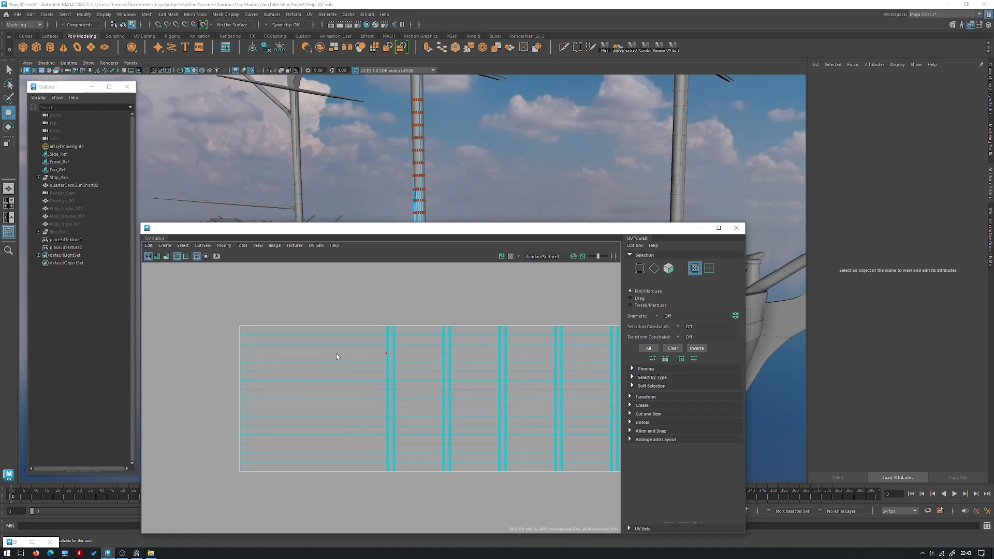
right_click_drag(412, 323, 256, 316, "alt")
middle_click_drag(581, 291, 352, 328, "alt")
right_click_drag(502, 314, 377, 308, "alt")
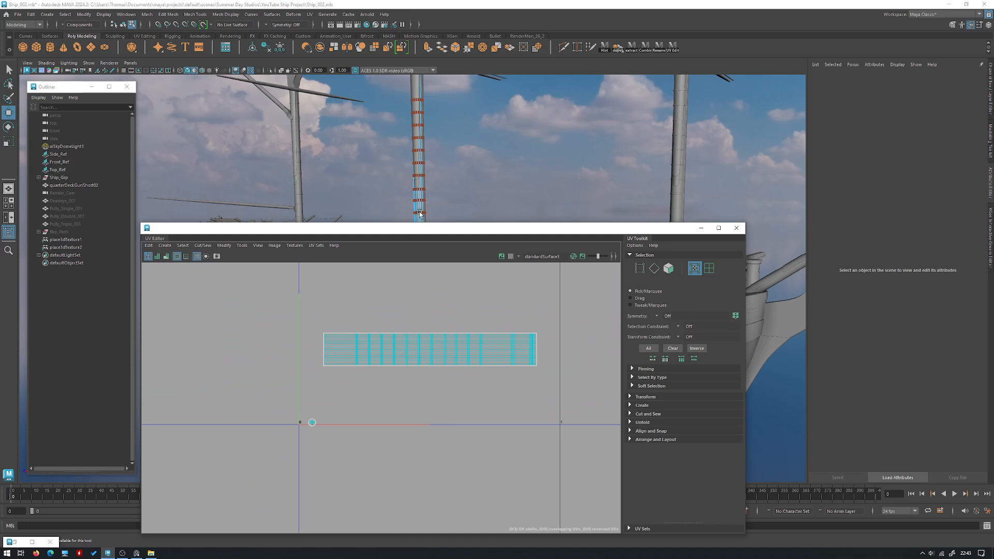
scroll(432, 363, "up", 2)
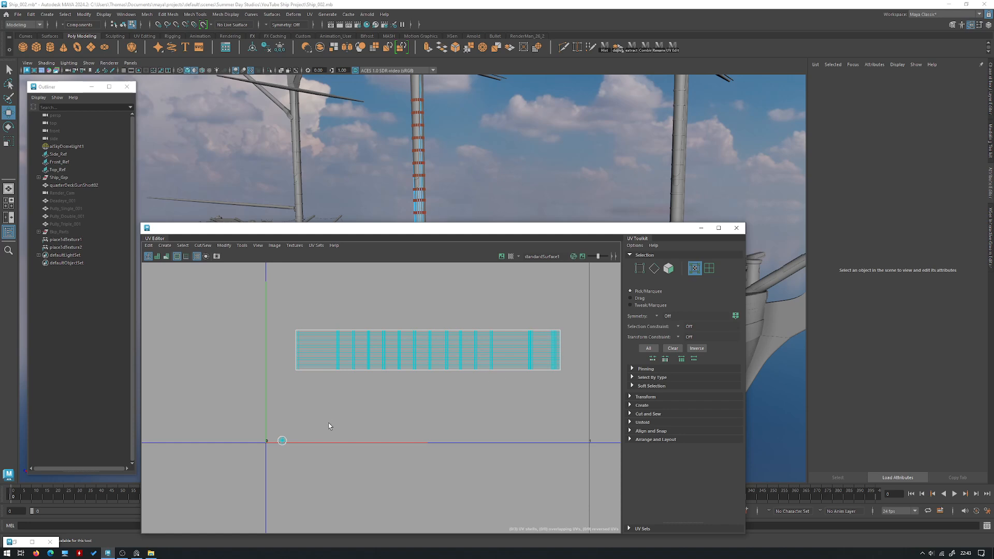
Select a lengthwise edge loop and all UVs of the mast shell to check them, and return to object selection.
right_click_drag(444, 364, 493, 305)
double_click(437, 349)
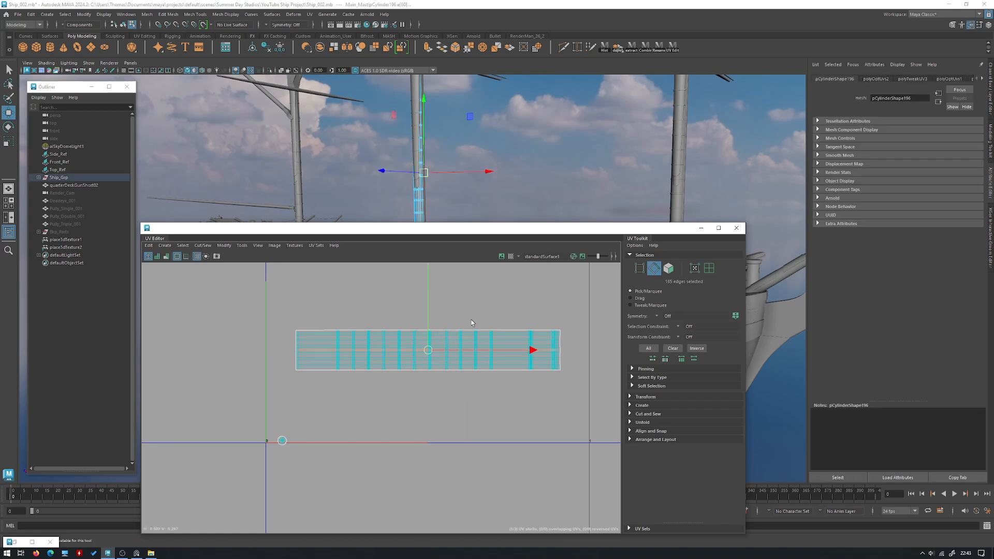
right_click_drag(436, 350, 476, 313)
double_click(448, 351)
left_click(433, 156)
right_click_drag(462, 145, 462, 145)
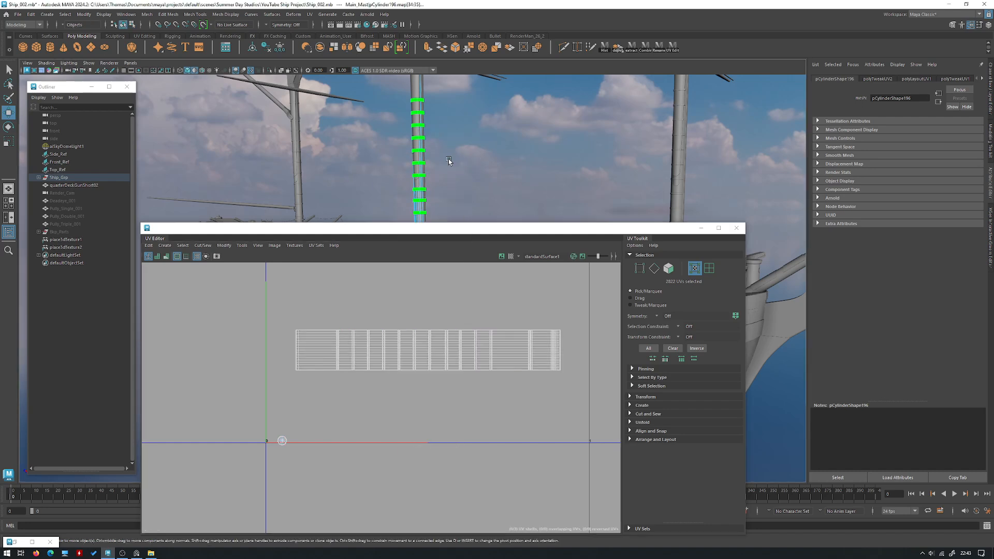
left_click_drag(487, 221, 473, 187, "alt")
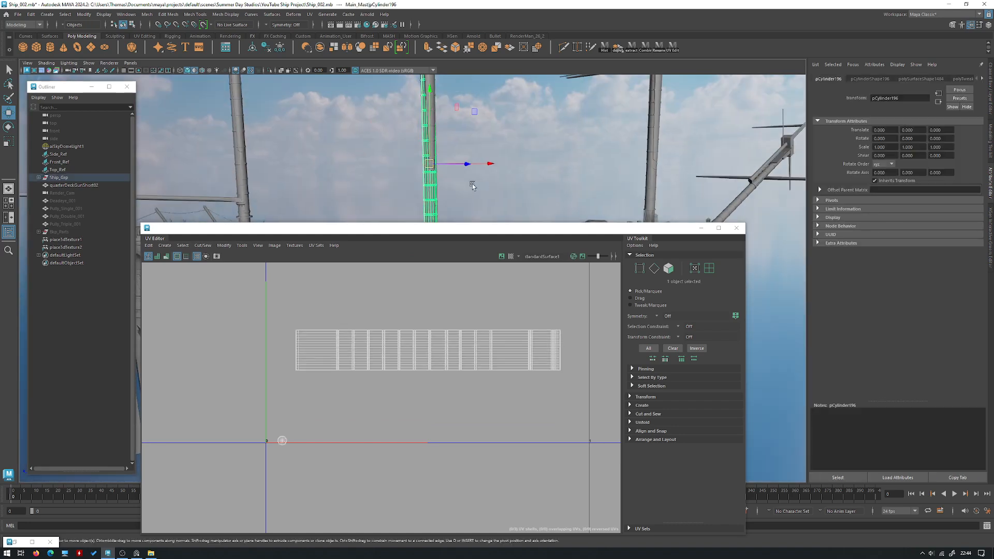
Select the UV shell of the hull's gun-port planking and get its texel density with a map size of 512.
scroll(420, 290, "down", 3)
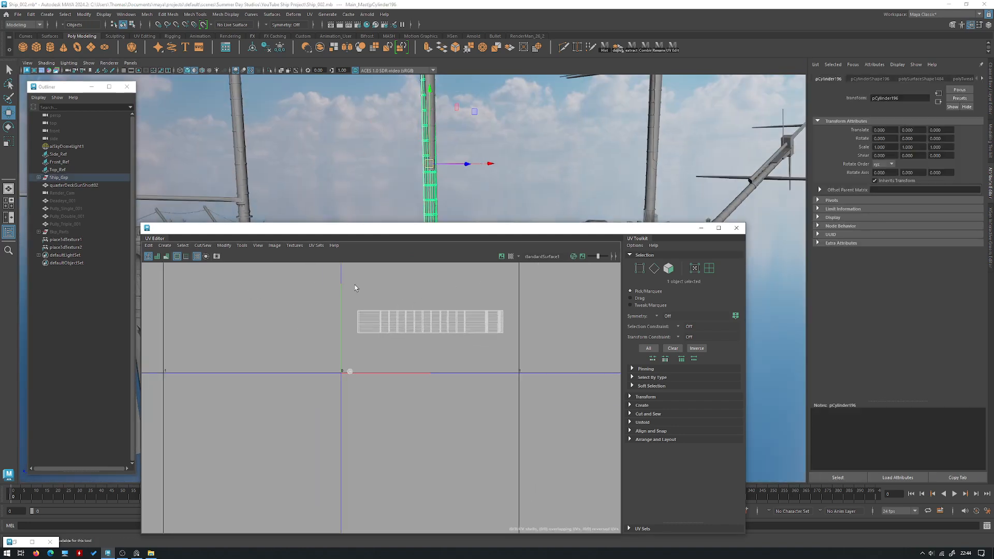
middle_click_drag(356, 288, 370, 384, "alt")
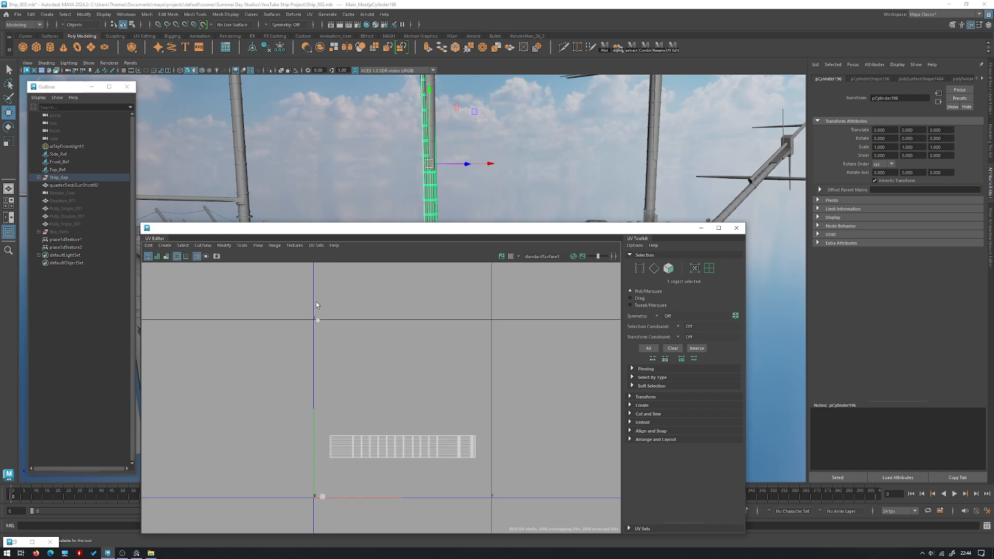
scroll(462, 161, "down", 5)
left_click(492, 148)
right_click_drag(488, 367, 469, 343)
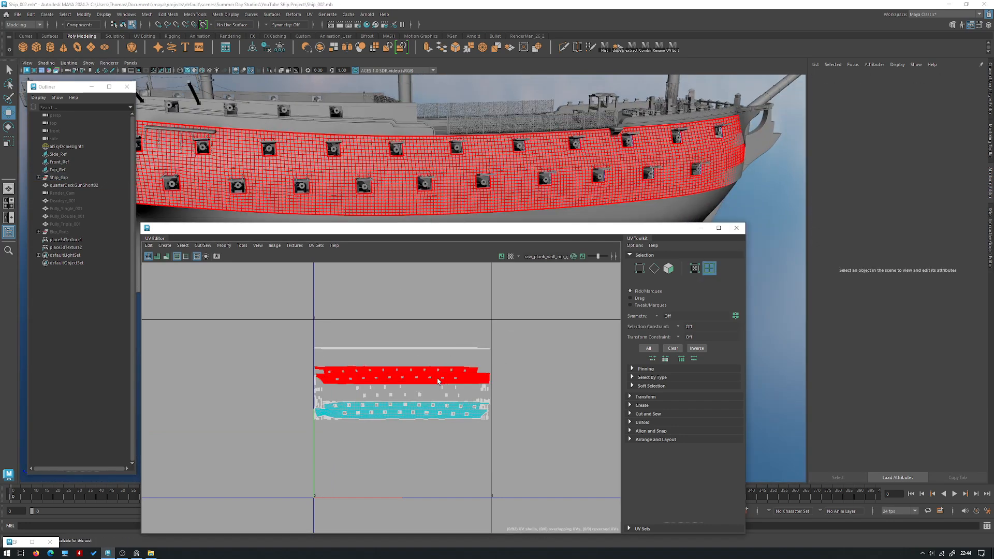
left_click(438, 382)
left_click(640, 397)
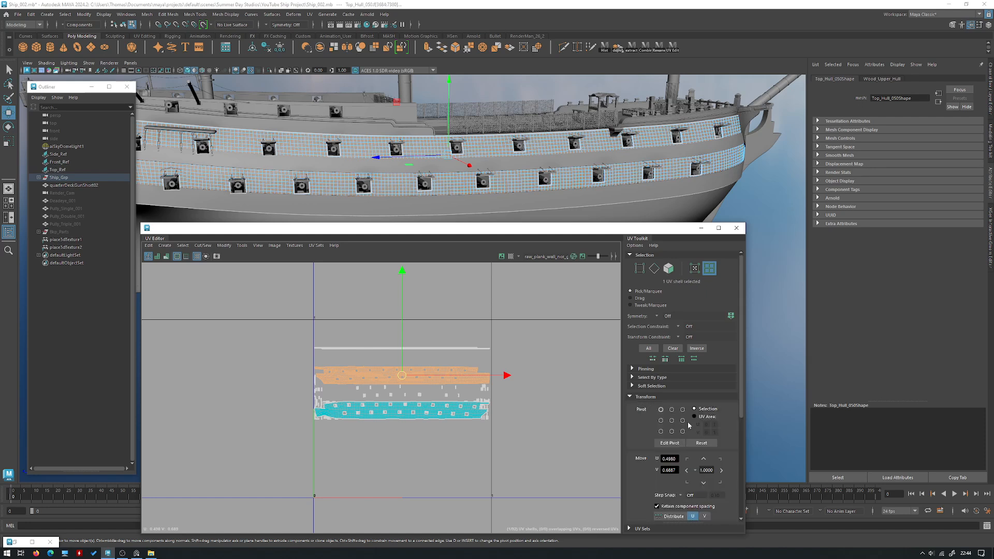
scroll(689, 425, "down", 3)
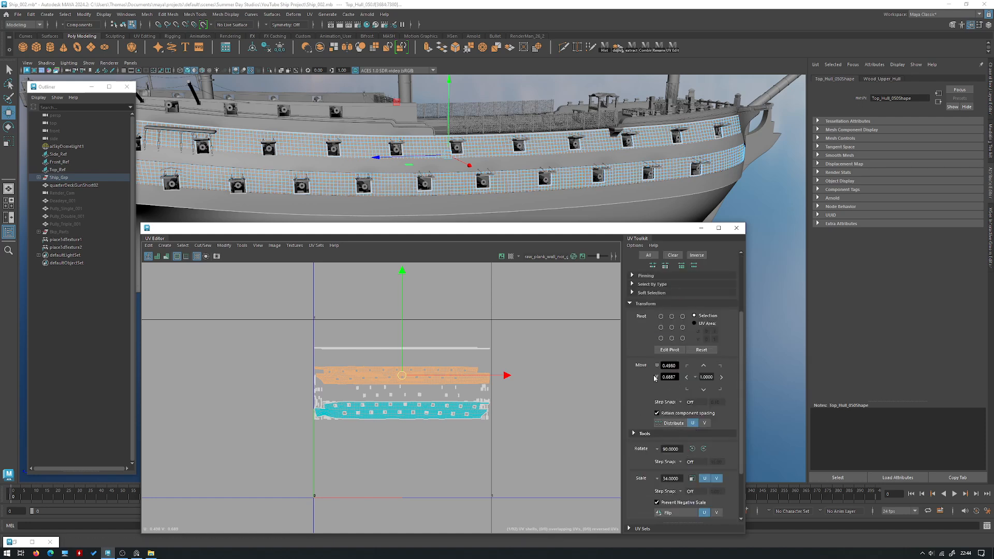
scroll(657, 348, "down", 2)
left_click(664, 460)
left_click(713, 458)
Select the main mast's side shell and set its texel density to the value sampled from the hull.
right_click_drag(444, 123, 486, 108)
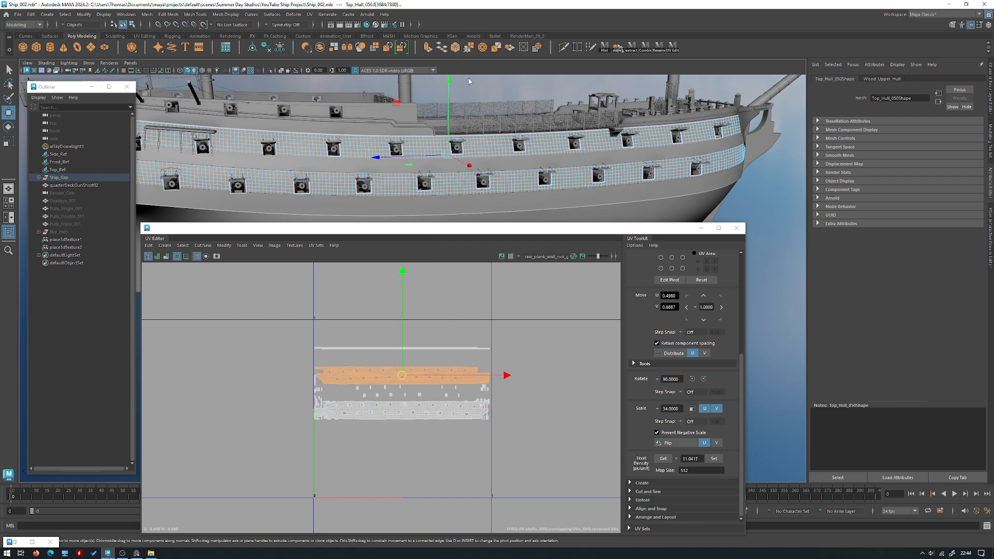
left_click(405, 96)
right_click(435, 375)
left_click(401, 361)
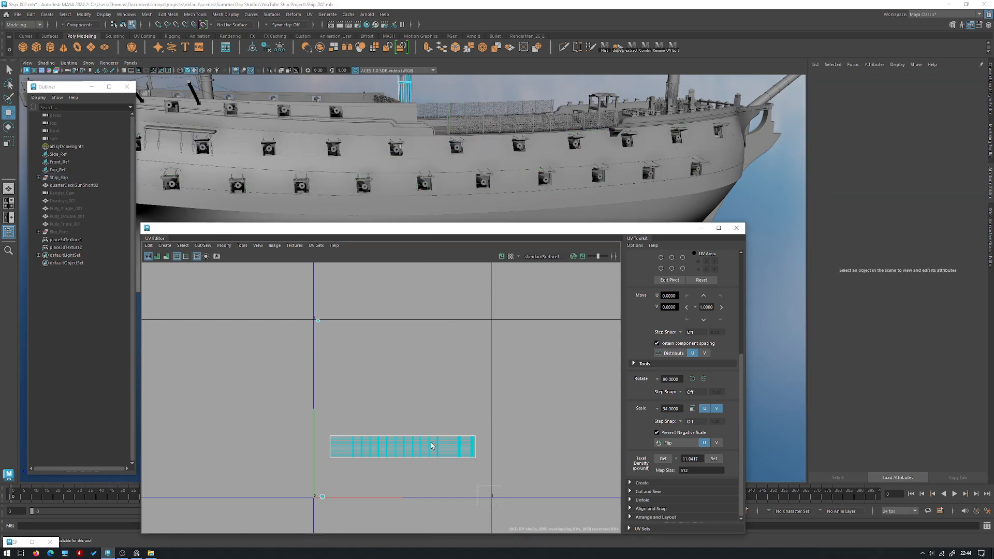
left_click(403, 446)
left_click(714, 459)
Lay out the mast's UV shells and move them just inside the 0–1 tile near its origin.
right_click_drag(409, 281, 336, 309, "shift")
left_click(418, 496)
left_click_drag(418, 496, 286, 458)
left_click_drag(348, 496, 354, 490)
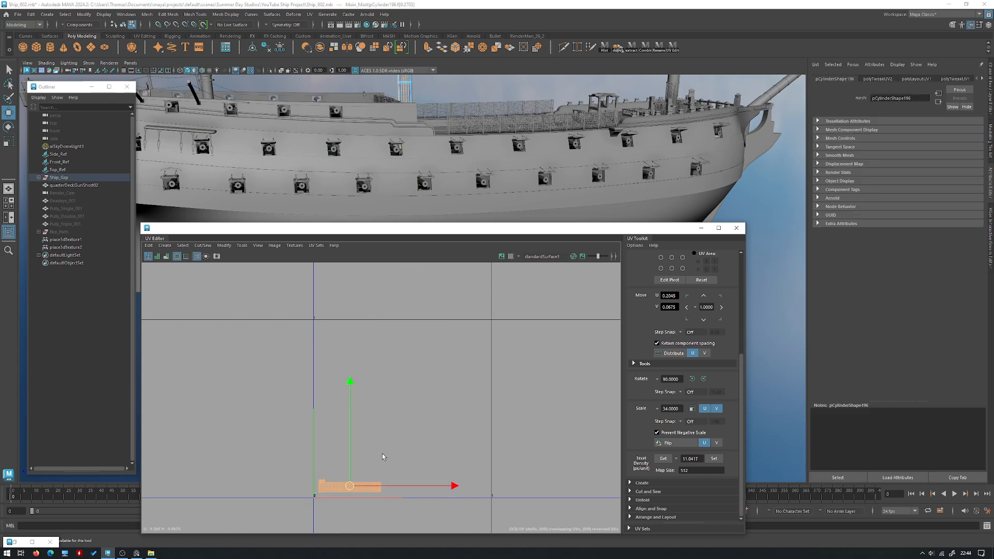
Close the UV Editor, return the mast to object selection and save the scene.
left_click(376, 468)
left_click(737, 228)
right_click_drag(382, 150, 422, 136)
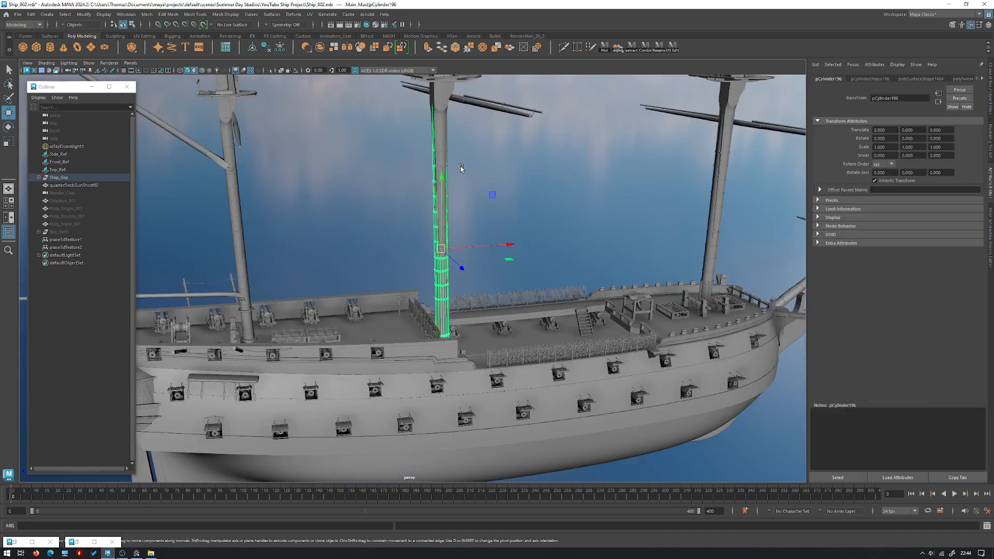
left_click(524, 238)
scroll(447, 284, "up", 3)
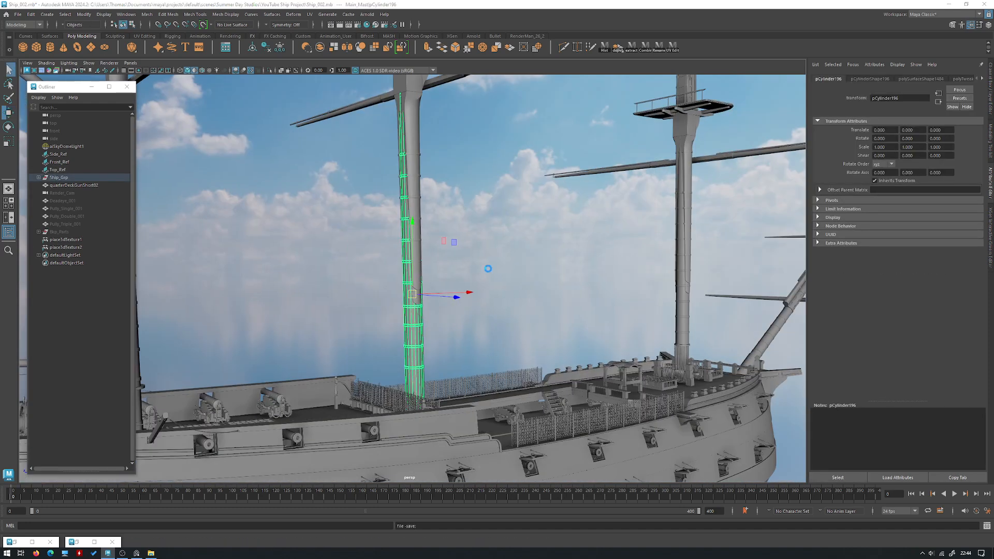
key("ctrl+s")
Examine the selected main mast cylinder and the surrounding deck from several angles.
left_click(475, 285)
key("w")
scroll(451, 271, "up", 3)
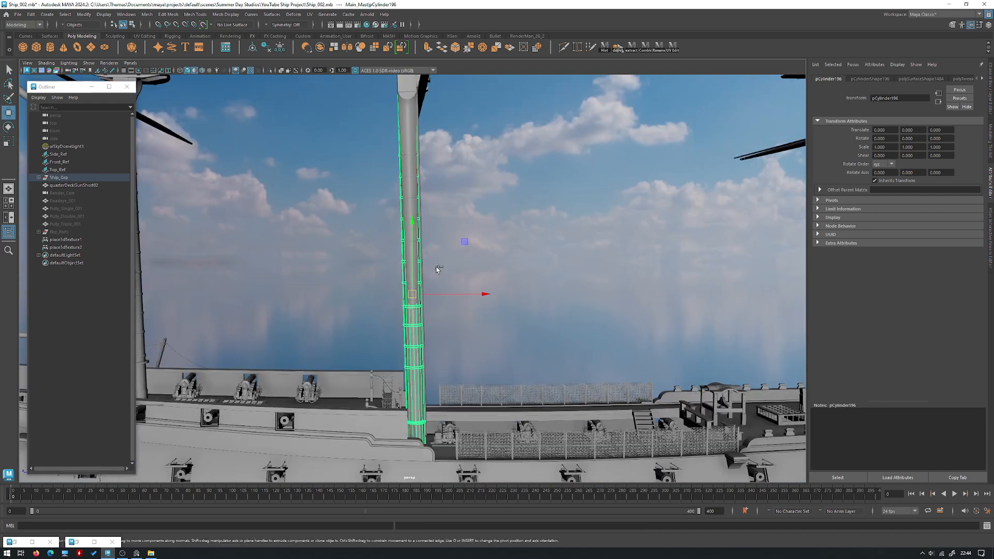
left_click_drag(501, 266, 444, 278, "alt")
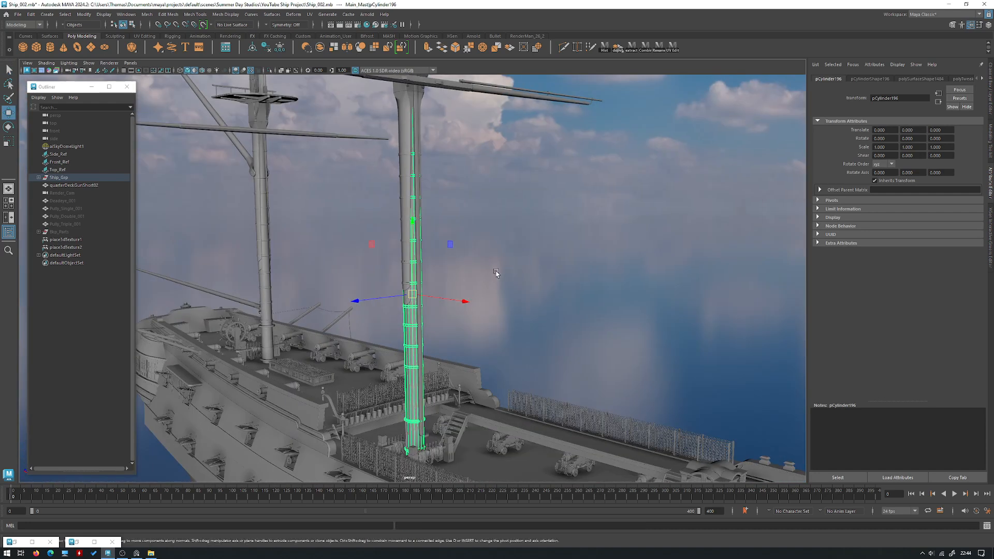
left_click_drag(496, 221, 483, 228, "alt")
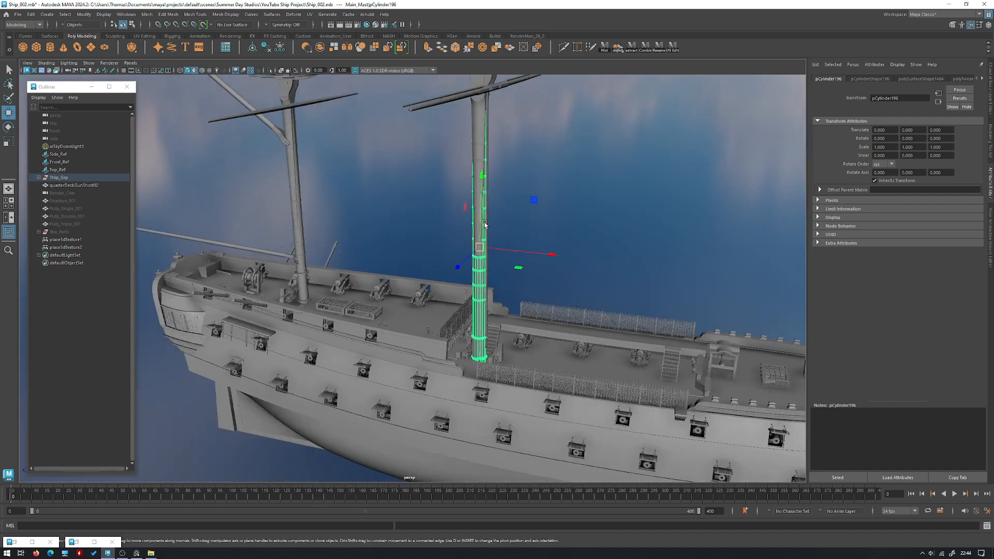
key("f")
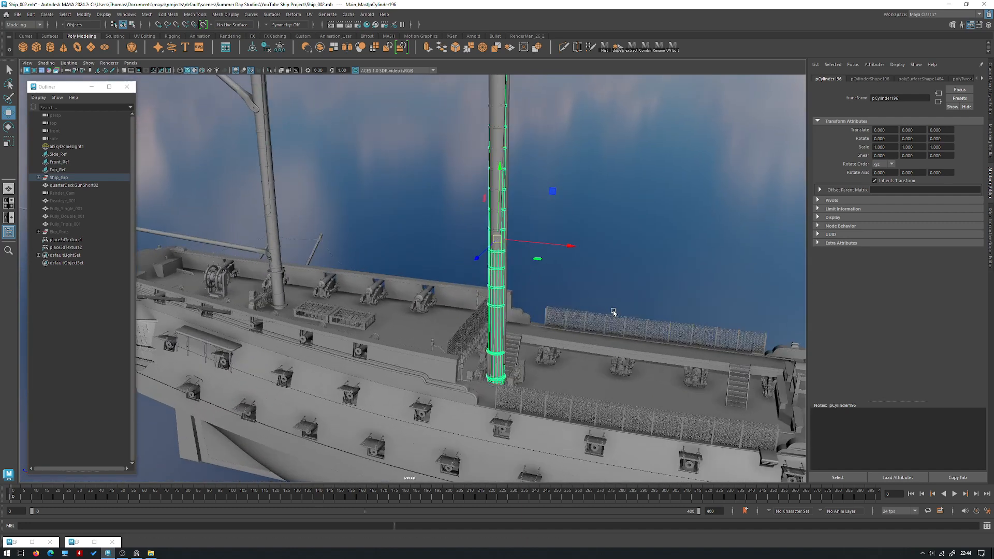
key("ctrl+1")
left_click_drag(539, 296, 464, 187, "alt")
key("ctrl+1")
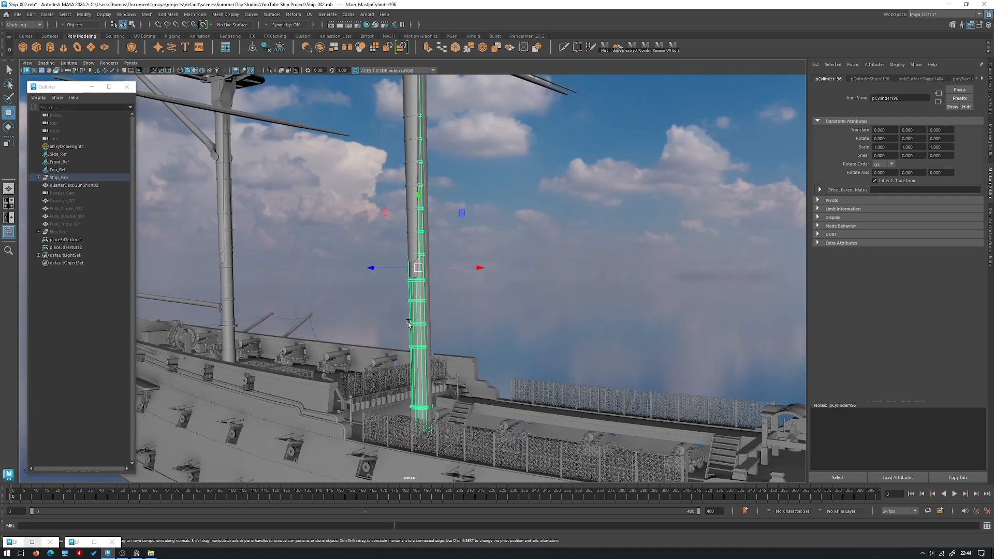
Assign a new aiStandardSurface material to the main mast and name it Masts_Yellow.
left_click_drag(566, 188, 542, 190, "alt")
right_click_drag(544, 185, 552, 374)
left_click(290, 255)
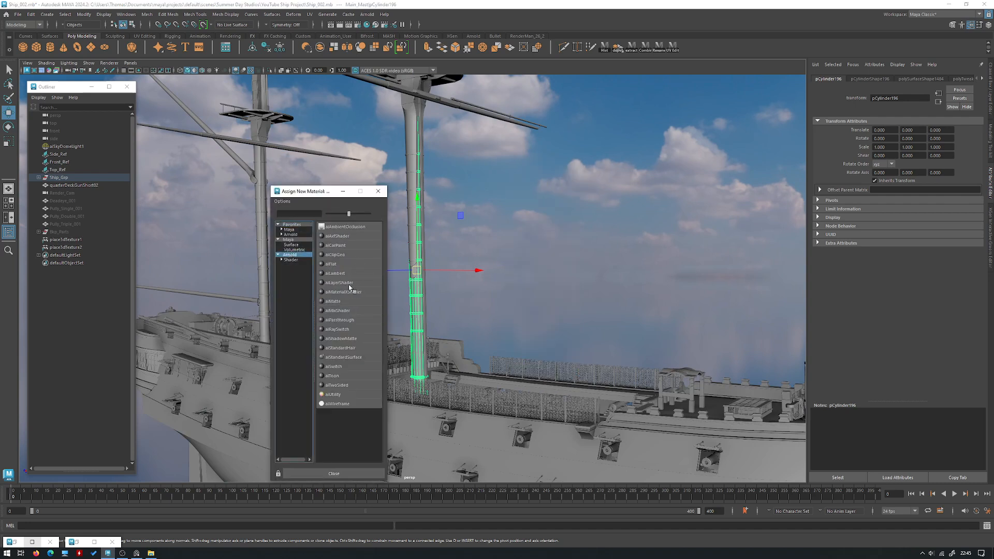
left_click(356, 358)
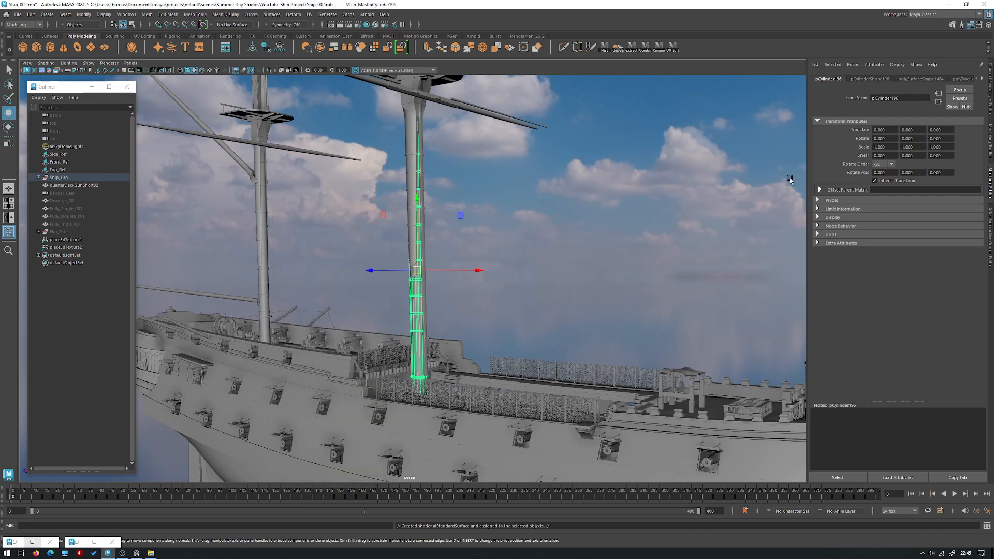
double_click(905, 99)
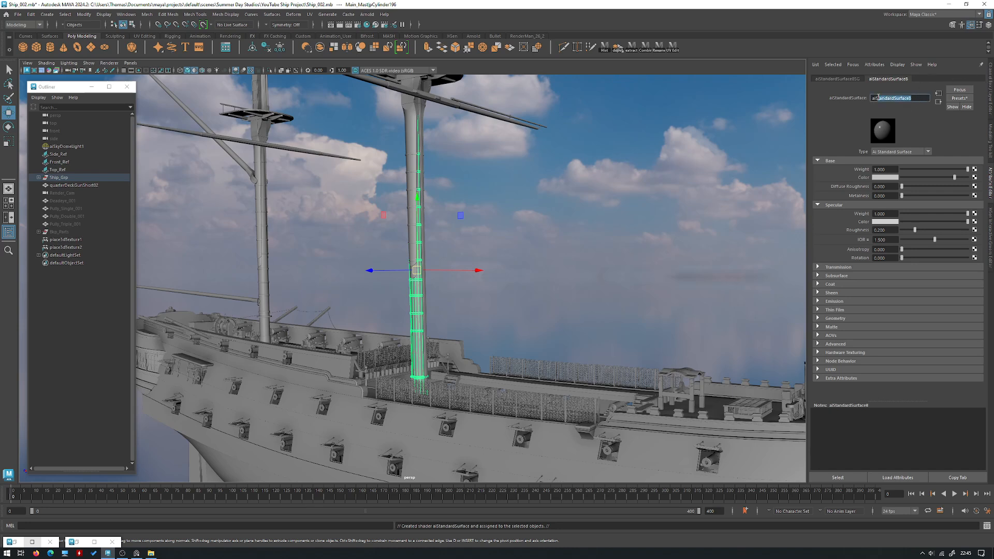
type("Masts Yellow")
key("Return")
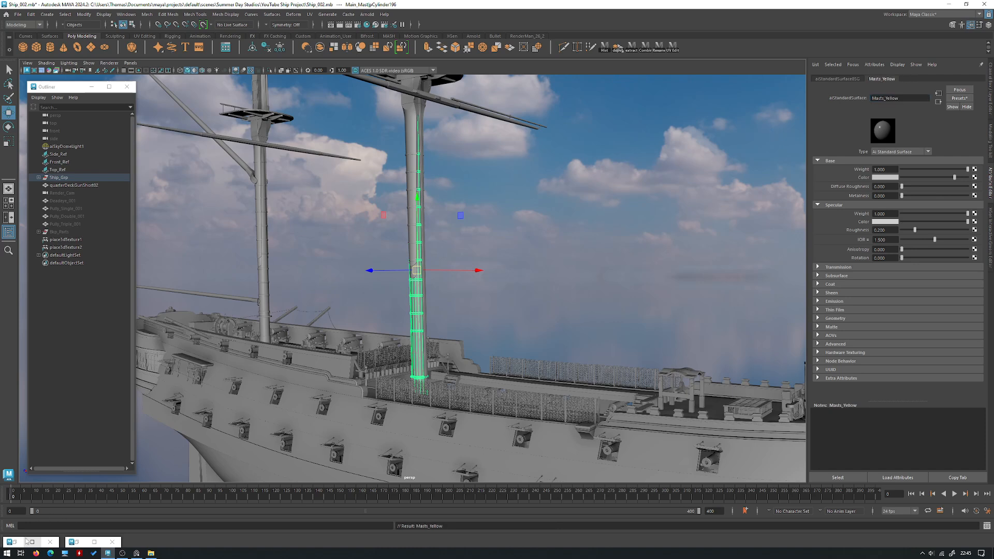
Open the Hypershade and move the Masts_Yellow material and its shading group clear below the Wood_Upper_Hull network.
left_click(32, 542)
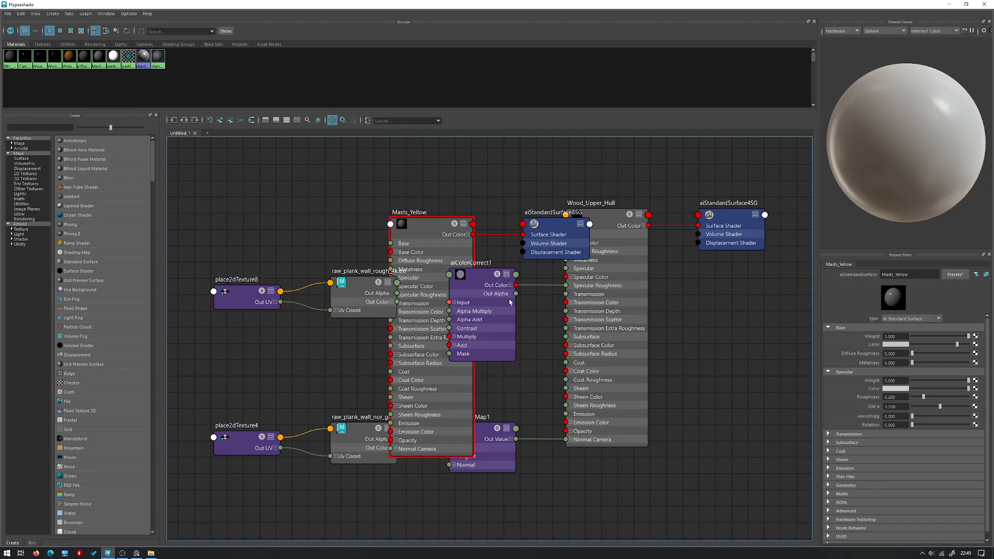
left_click(426, 234)
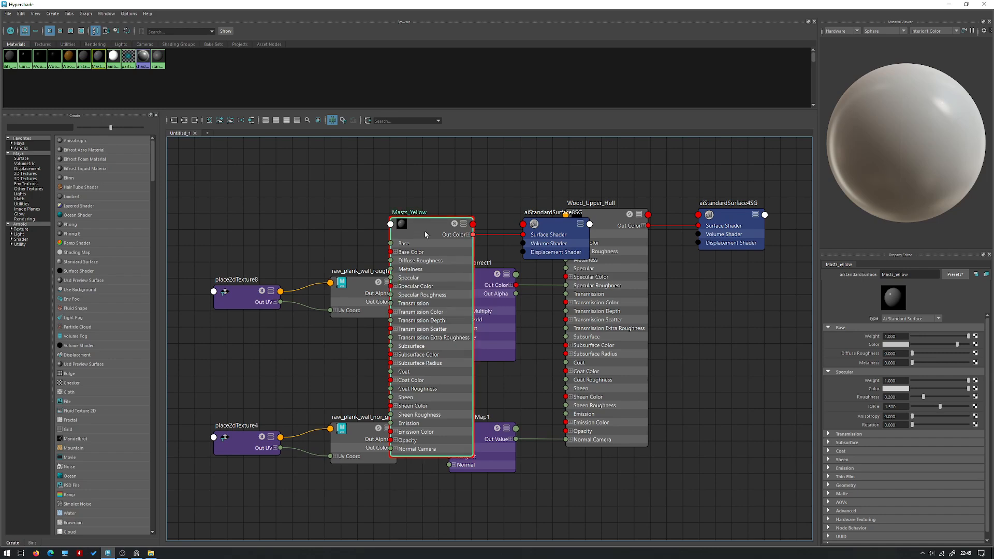
left_click(550, 241, "shift")
scroll(549, 241, "down", 5)
left_click_drag(492, 275, 577, 464)
left_click(603, 337)
middle_click_drag(577, 234, 529, 203, "alt")
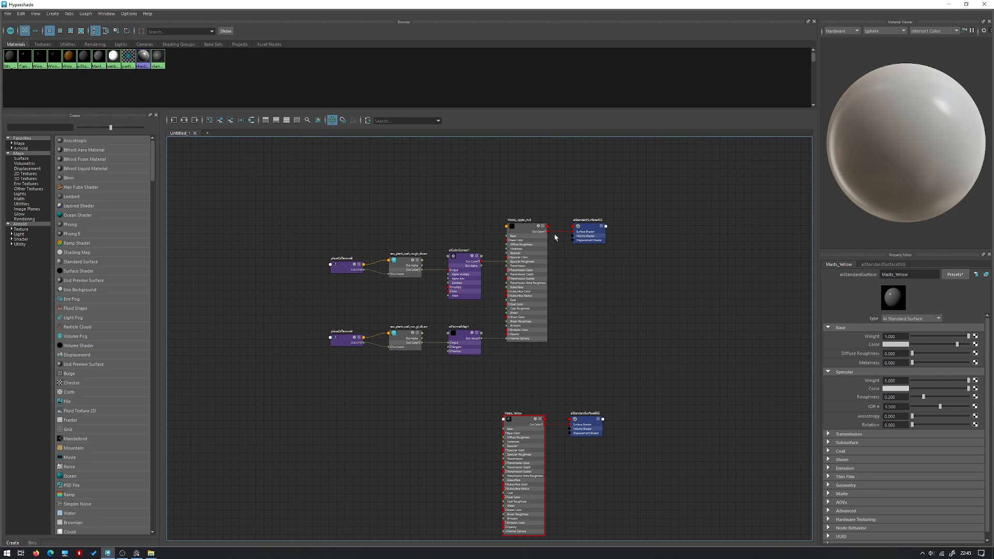
Add a File texture node with its 2D placement node beside the Masts_Yellow material.
scroll(470, 311, "up", 5)
middle_click_drag(323, 197, 441, 335, "alt")
scroll(441, 334, "down", 3)
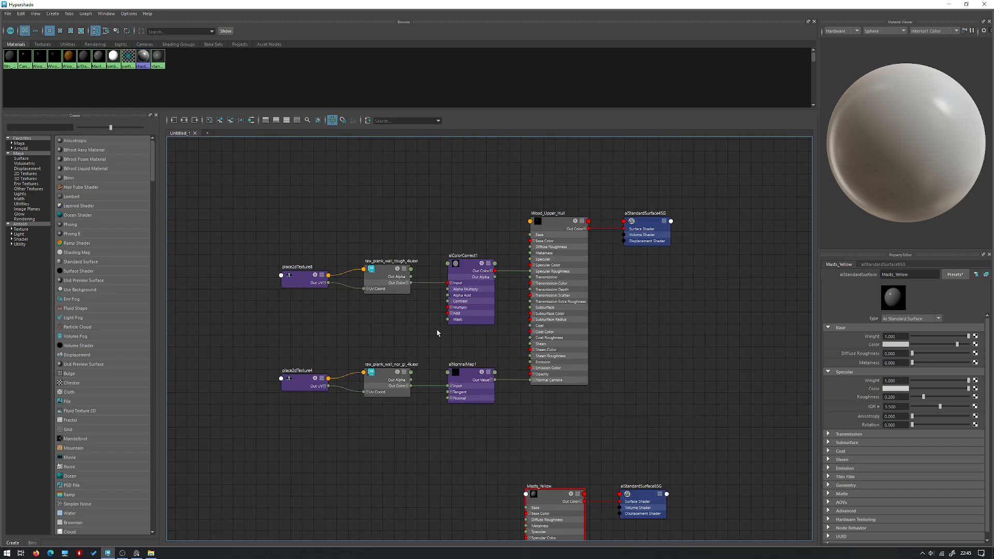
middle_click_drag(438, 333, 503, 260, "alt")
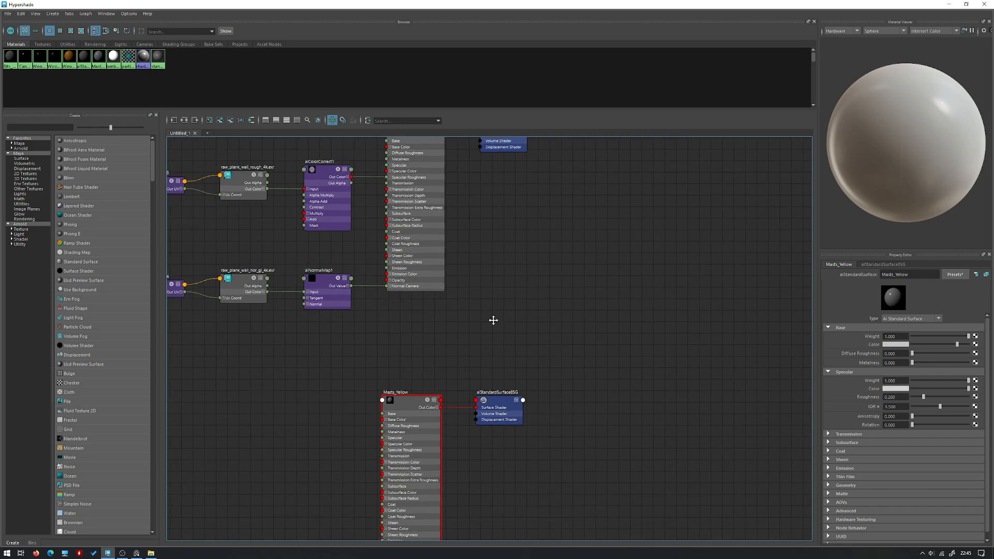
middle_click_drag(492, 318, 536, 324, "alt")
middle_click_drag(351, 250, 406, 289, "alt")
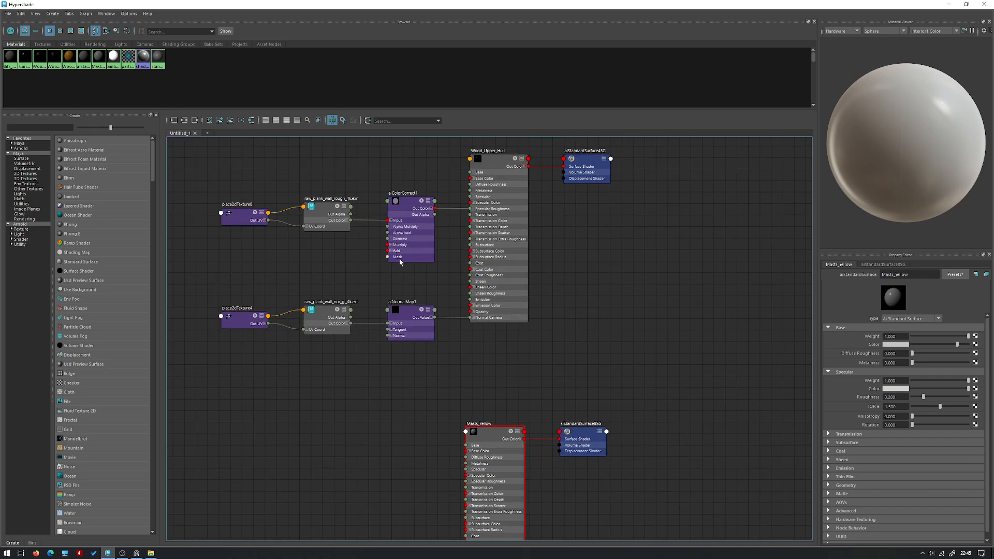
middle_click_drag(406, 366, 404, 307, "alt")
key("Tab")
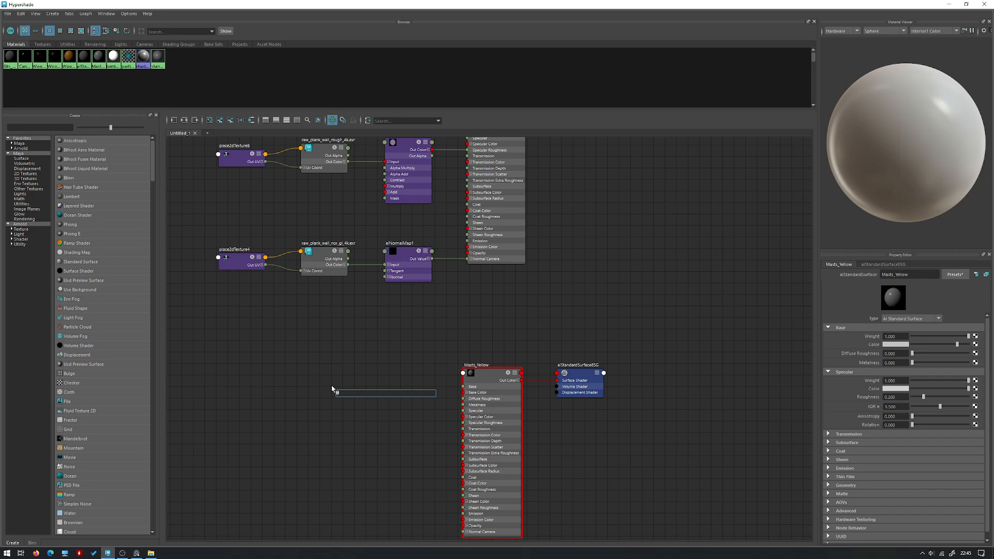
type("fi")
key("Down")
key("Down")
key("Down")
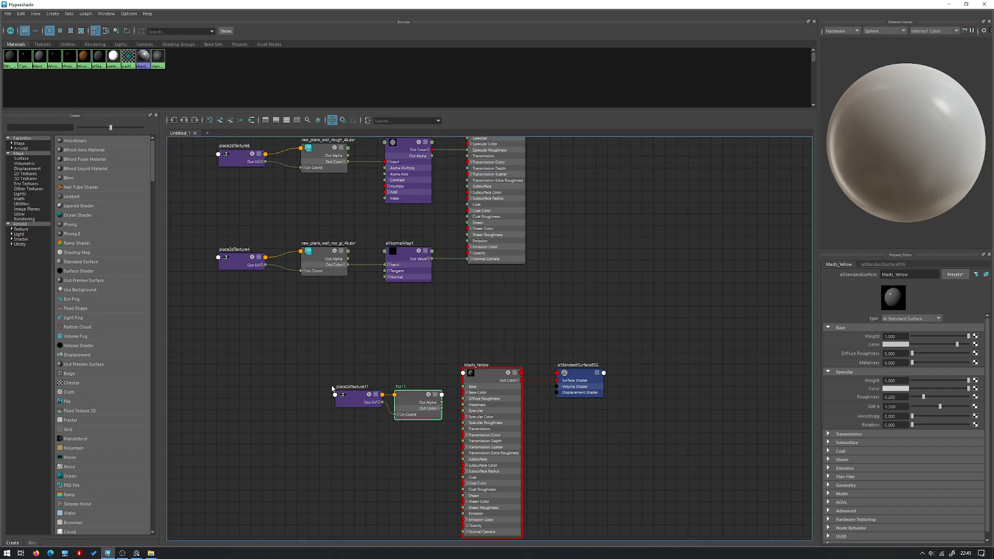
key("Return")
Switch to File Explorer, copy the path of the PaintedWood007C_4K-PNG folder and return to the Hypershade.
middle_click_drag(417, 328, 424, 288, "alt")
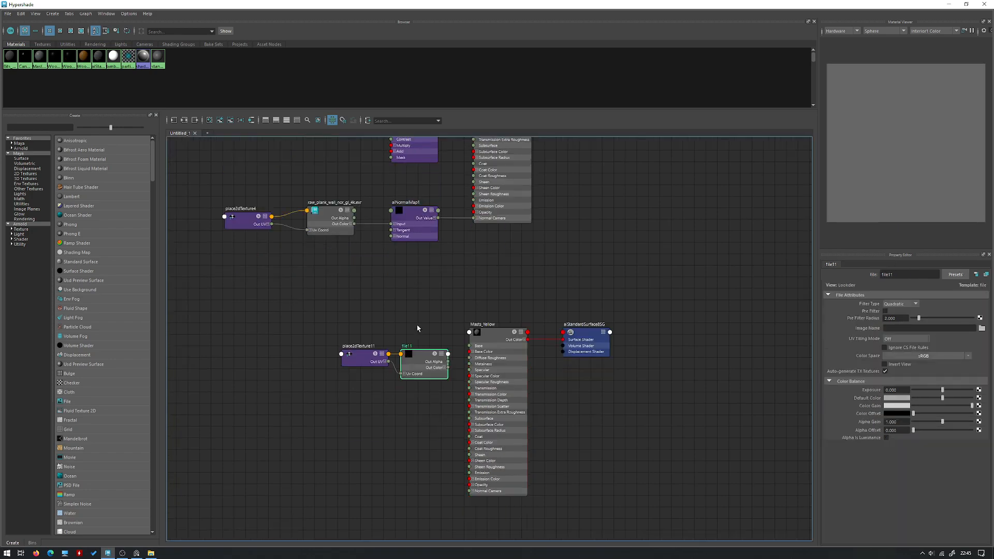
key("Tab")
type("file")
left_click_drag(429, 271, 200, 506)
left_click(153, 554)
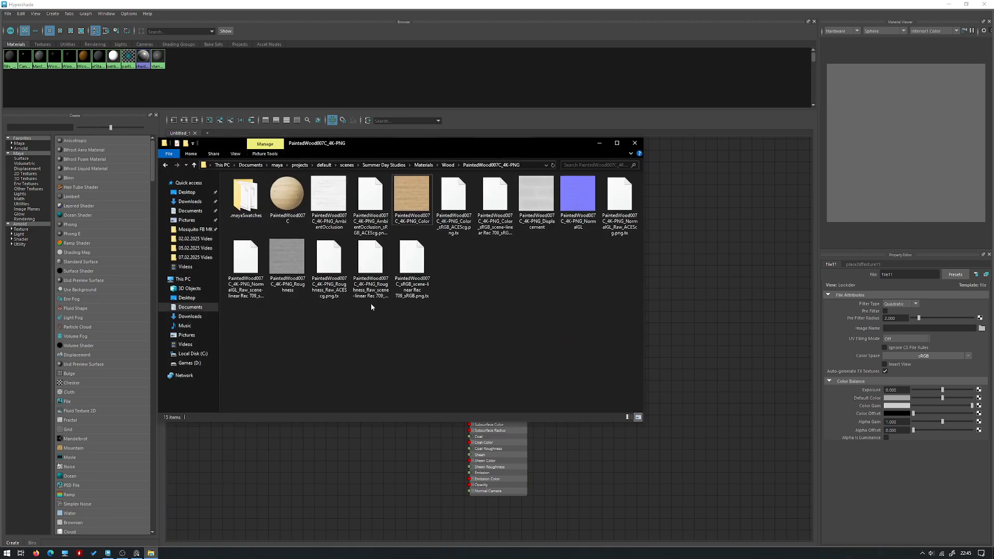
left_click(527, 165)
key("ctrl+c")
left_click(600, 143)
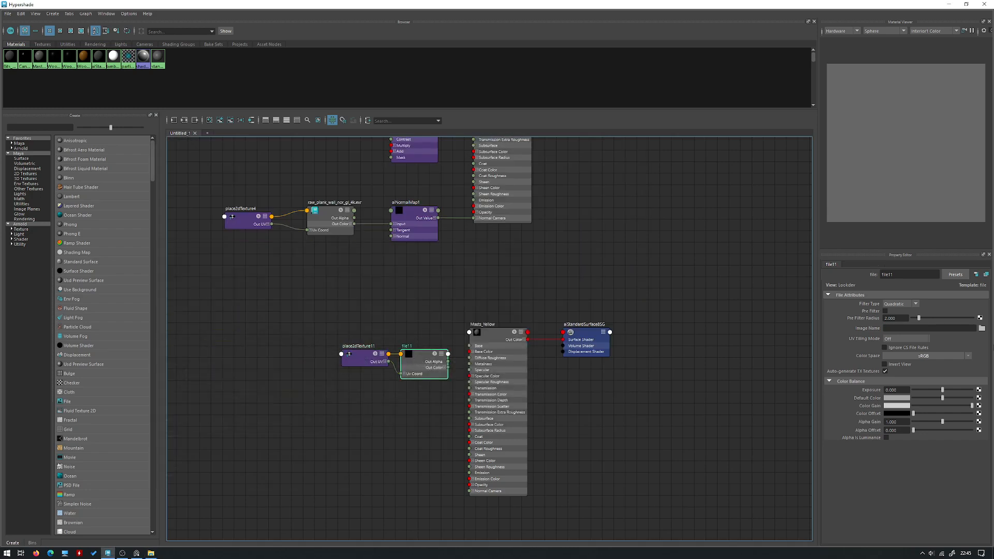
Load PaintedWood007C_4K-PNG_NormalGL.png from the copied folder path into the new file node.
left_click(531, 150)
key("ctrl+a")
key("ctrl+v")
key("Return")
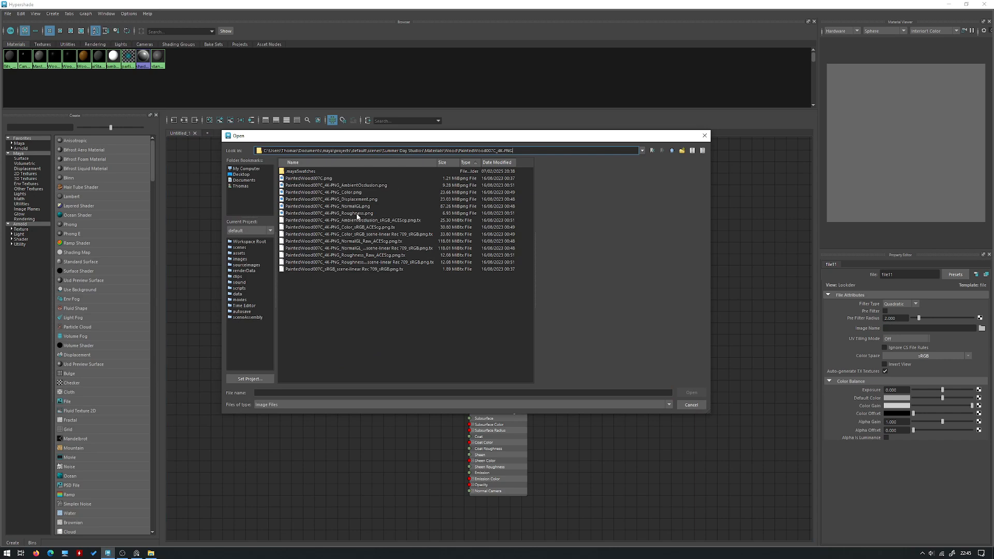
left_click(354, 206)
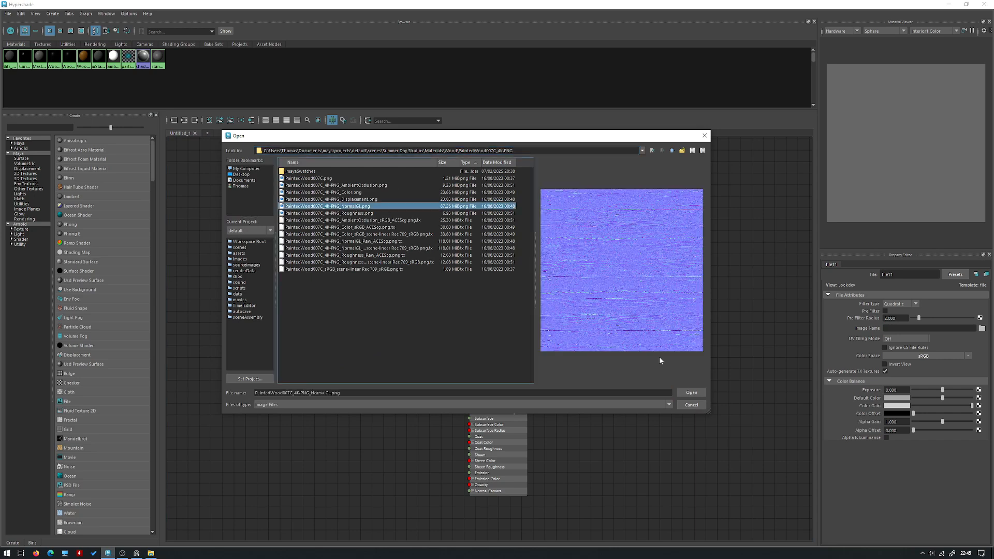
left_click(704, 392)
Move the normal texture and its placement node down near Normal Camera and set the texture's color space to Raw.
left_click_drag(425, 403, 333, 322)
left_click_drag(425, 362, 373, 443)
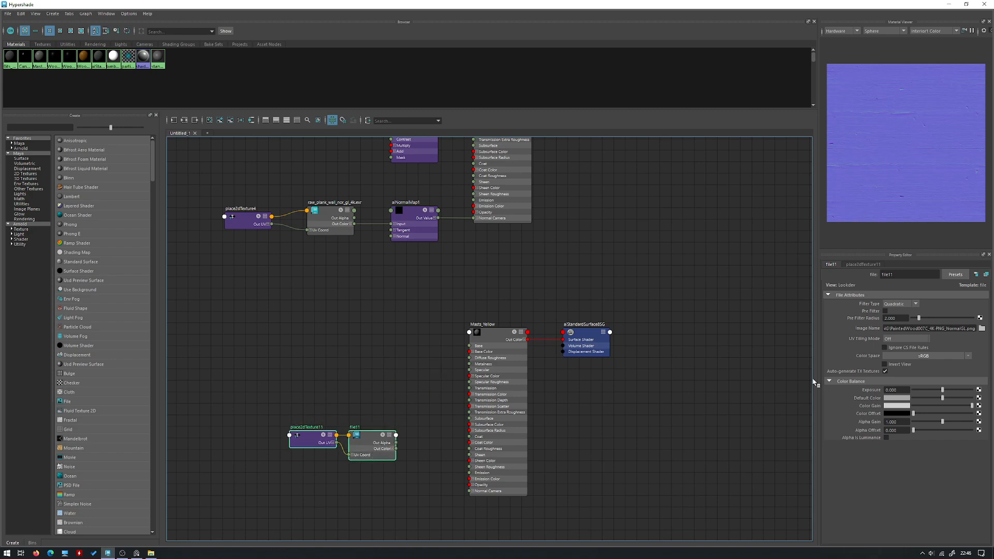
left_click(950, 358)
mouse_move(958, 378)
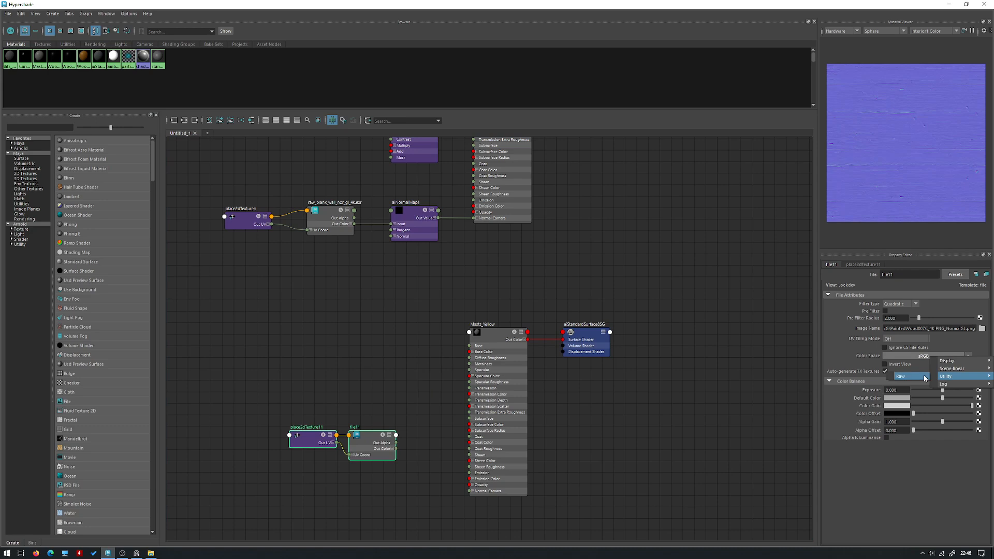
left_click(901, 376)
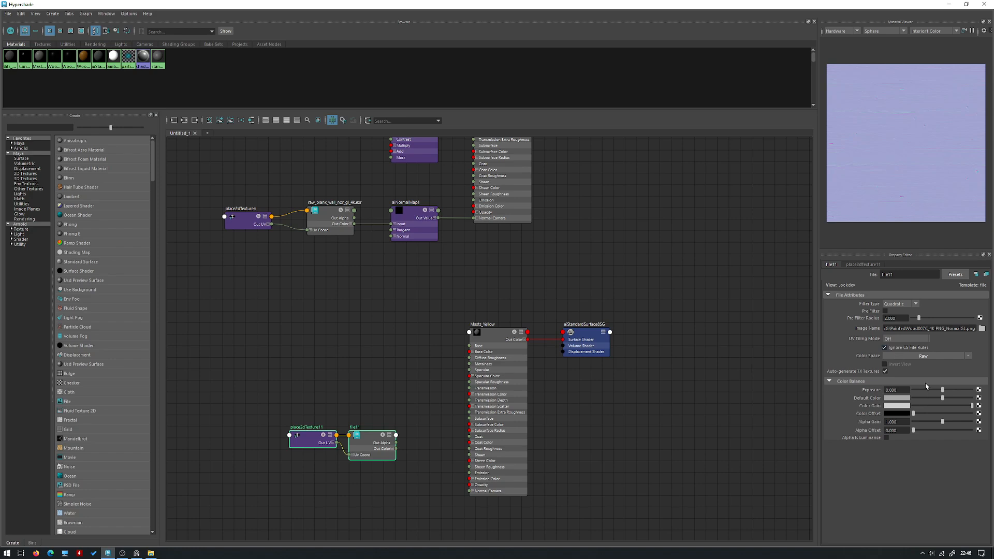
Duplicate the Wood_Upper_Hull network's aiNormalMap node and place the copy above the normal texture nodes.
left_click(402, 386)
left_click(407, 221)
key("ctrl+c")
key("ctrl+v")
left_click_drag(694, 346, 302, 338)
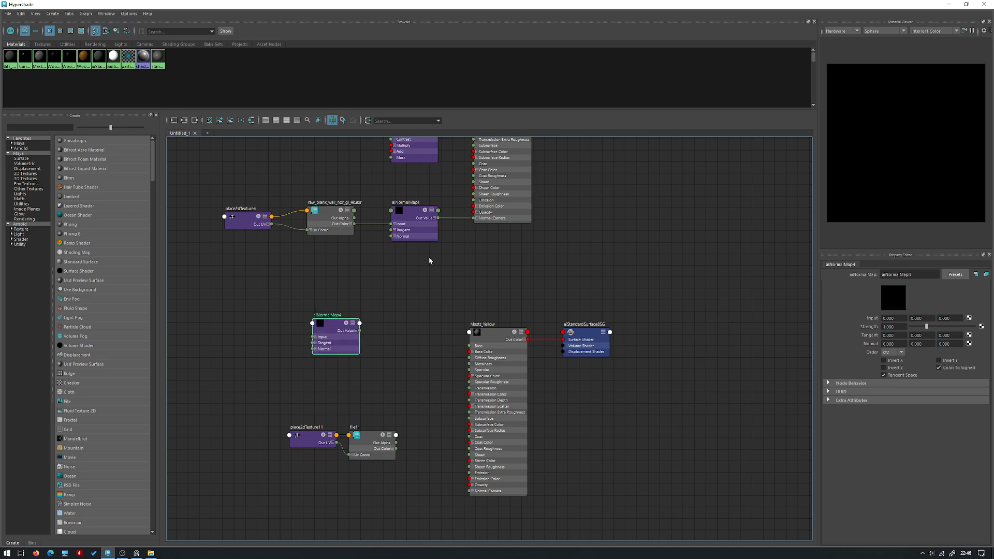
left_click(371, 345)
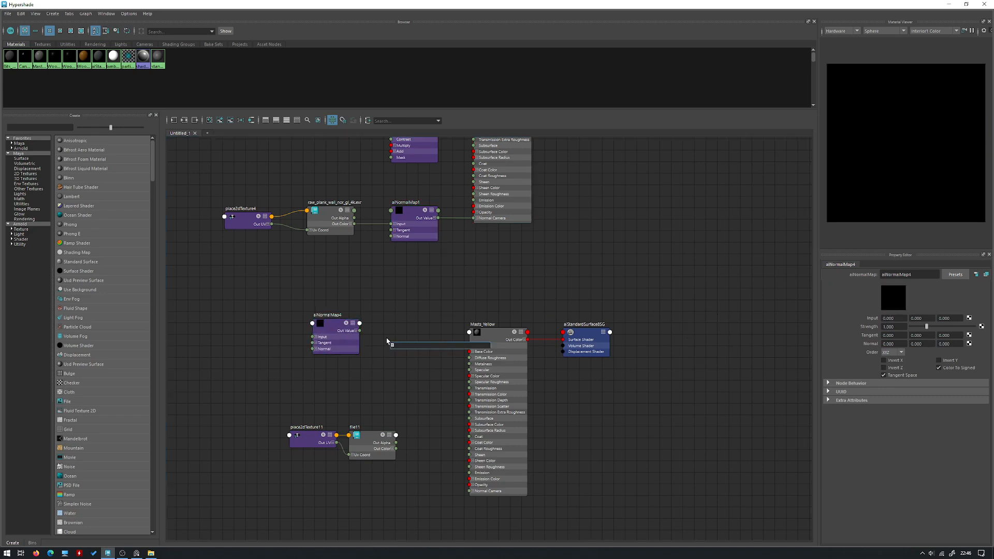
type("ain")
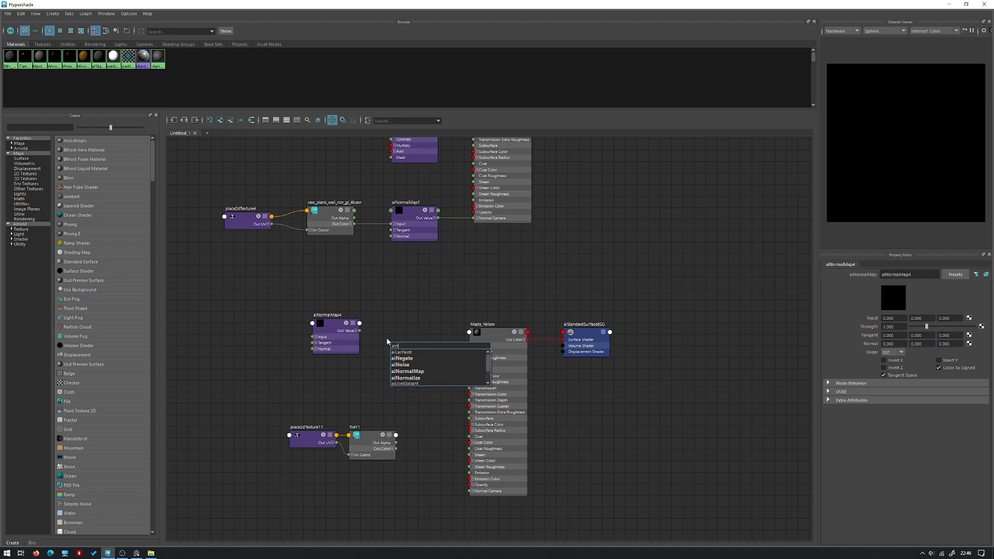
type("or")
left_click(406, 247)
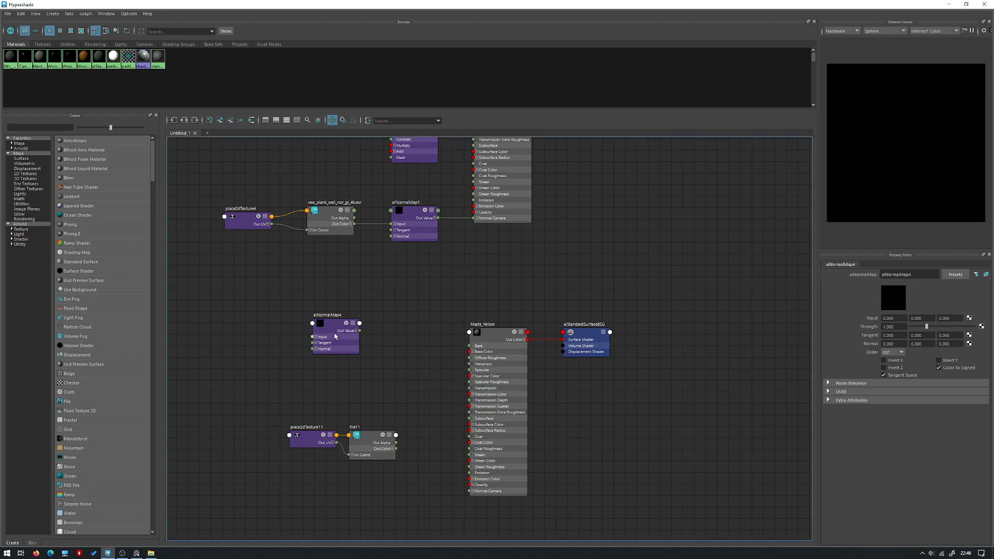
Arrange the normal texture and normal map nodes in a row and connect them through to Masts_Yellow's Normal Camera.
left_click_drag(400, 513, 277, 419)
left_click_drag(357, 444, 318, 470)
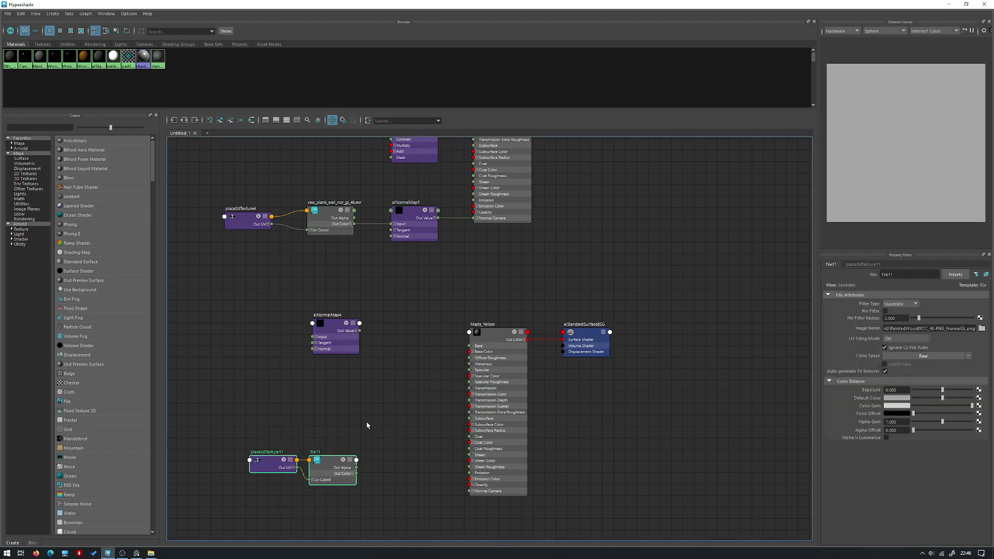
left_click_drag(334, 341, 471, 492)
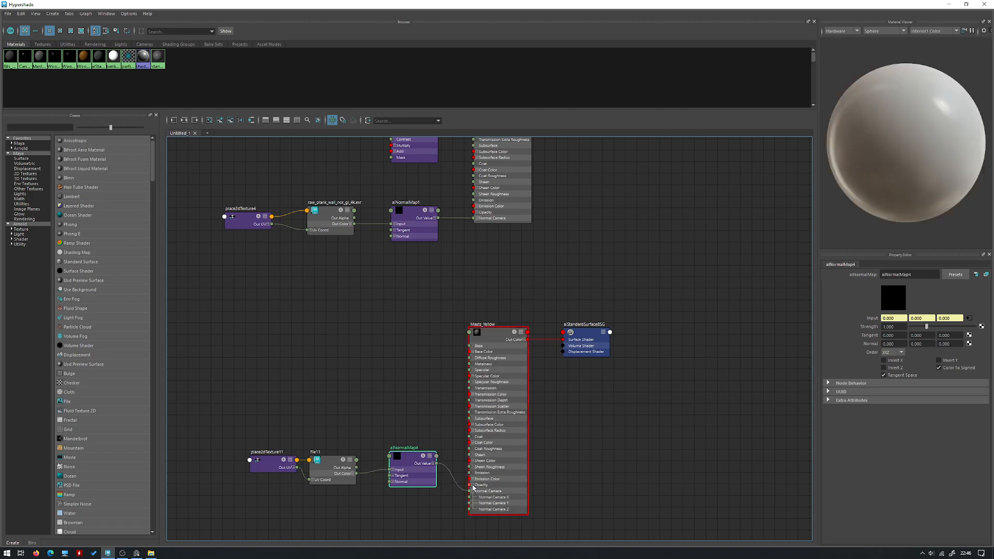
Add a second File texture node and place it with its placement node above the normal map nodes.
left_click(364, 382)
key("Tab")
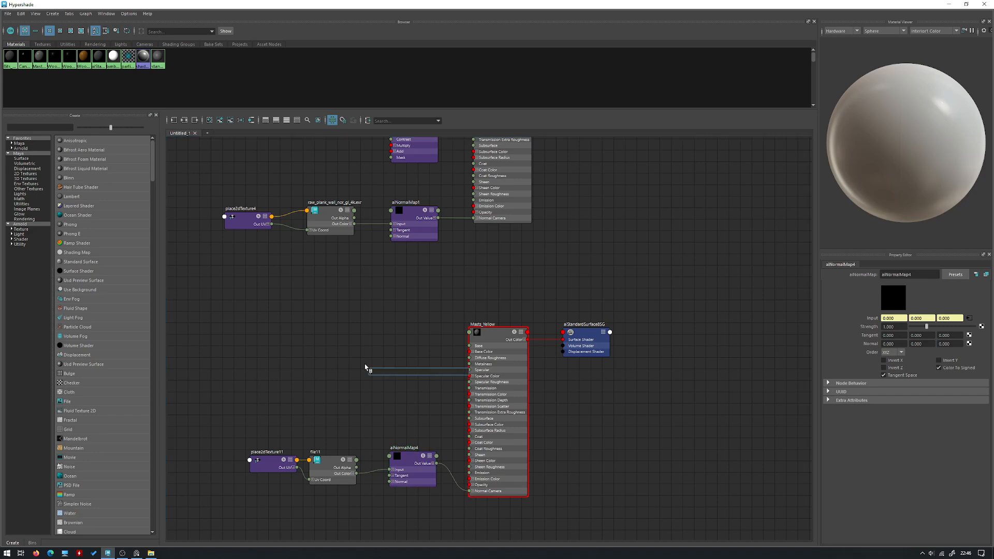
type("file")
key("Down")
key("Down")
key("Down")
key("Return")
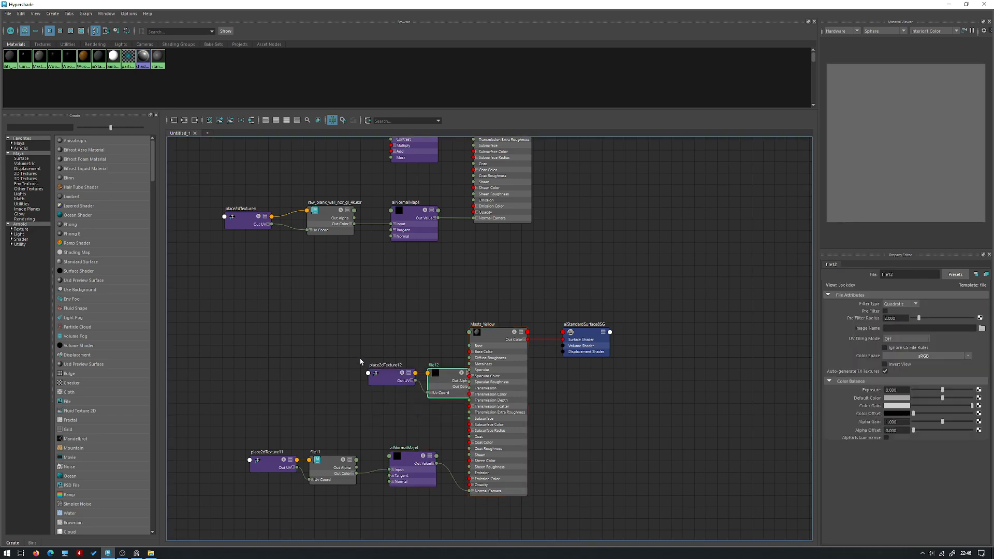
left_click_drag(392, 378, 275, 363)
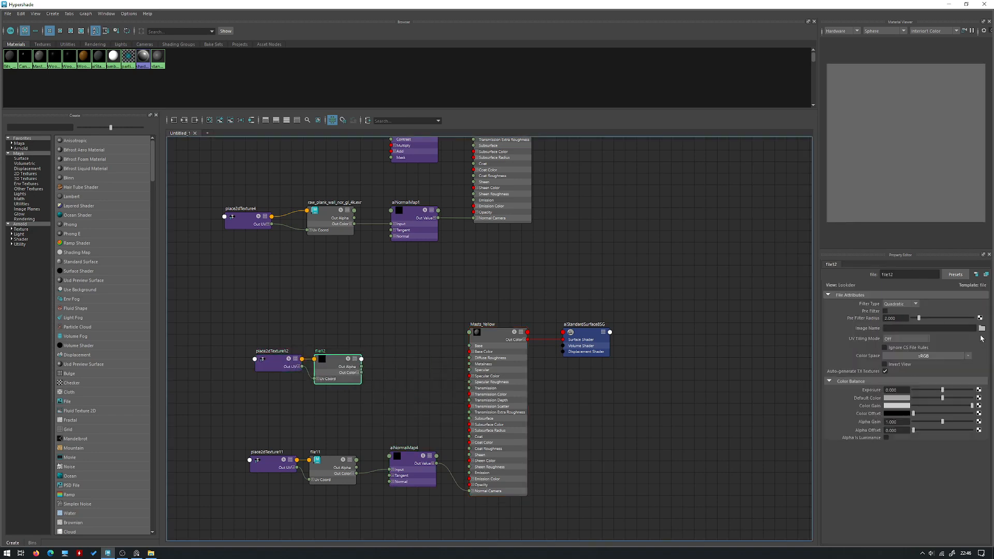
Load PaintedWood007C_4K-PNG_Roughness.png from the copied folder path into the second file node.
left_click(982, 328)
triple_click(558, 151)
key("ctrl+v")
key("Return")
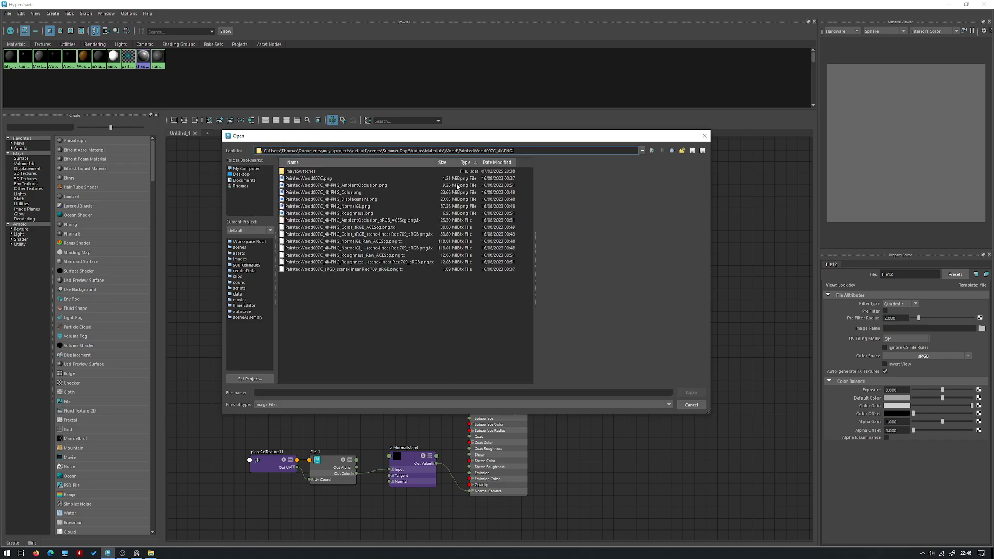
left_click(320, 214)
left_click(695, 391)
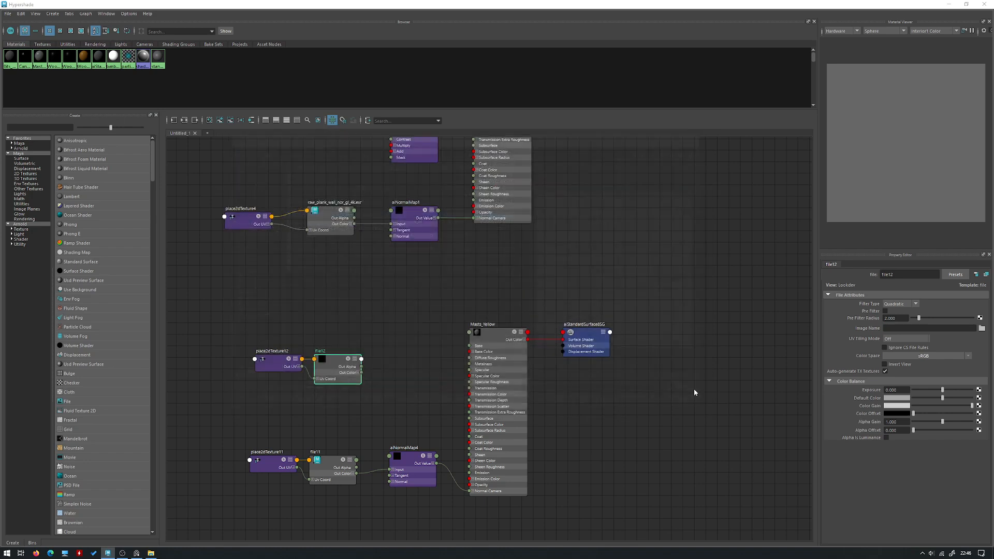
Set the roughness texture's color space to Raw and enable Alpha Is Luminance.
left_click(924, 356)
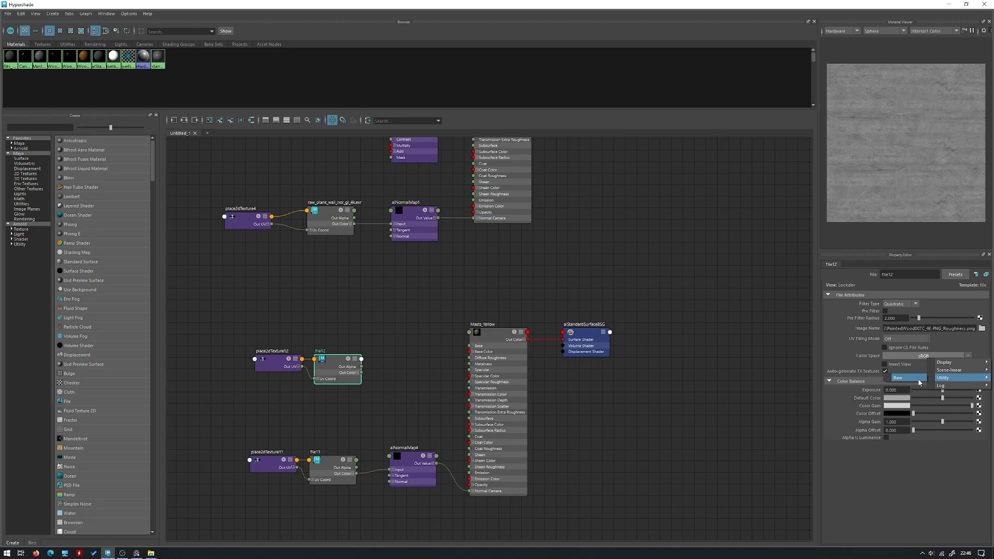
left_click(900, 378)
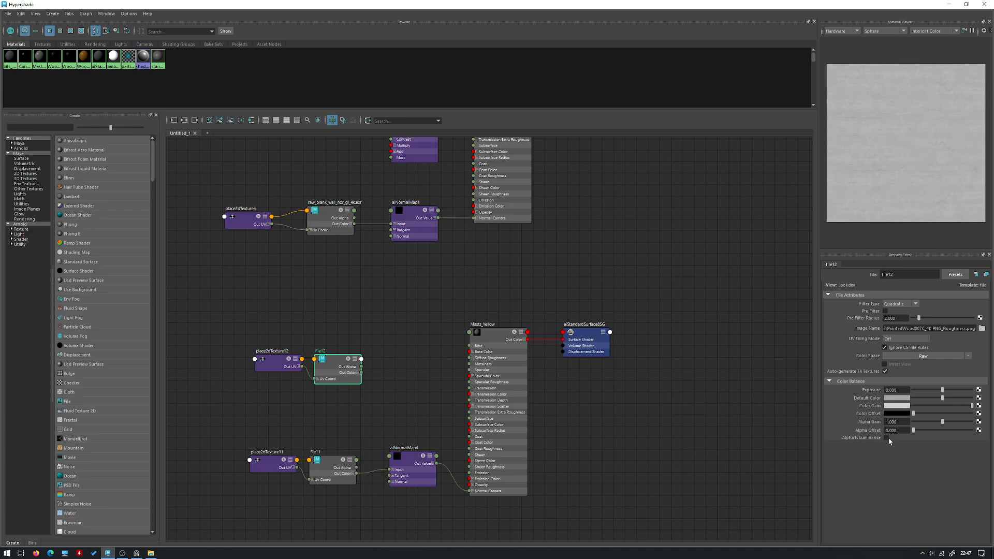
left_click(376, 379)
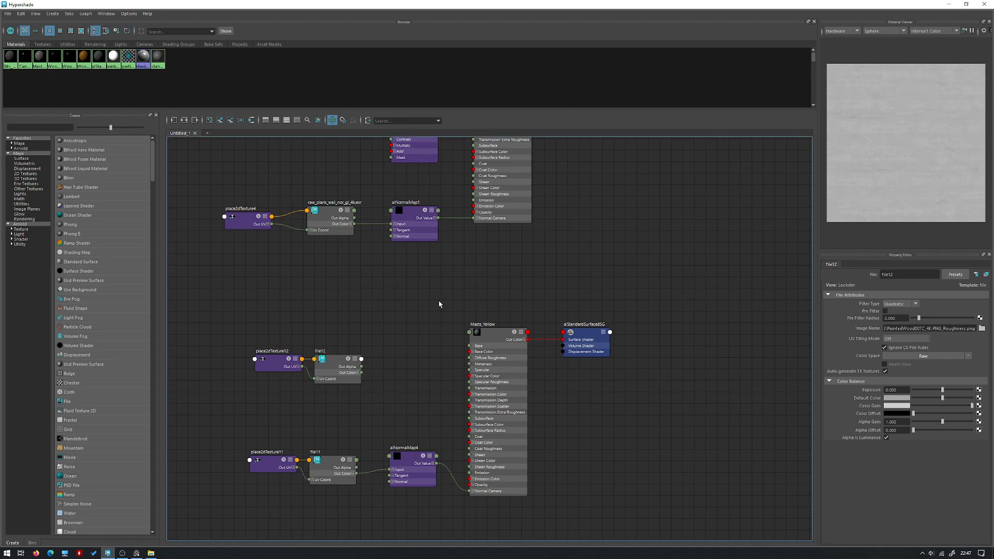
Check the hull network's color correction, then add an aiColorCorrect node between the roughness texture and Masts_Yellow.
middle_click_drag(438, 275, 418, 357, "alt")
left_click(378, 211)
left_click(405, 413)
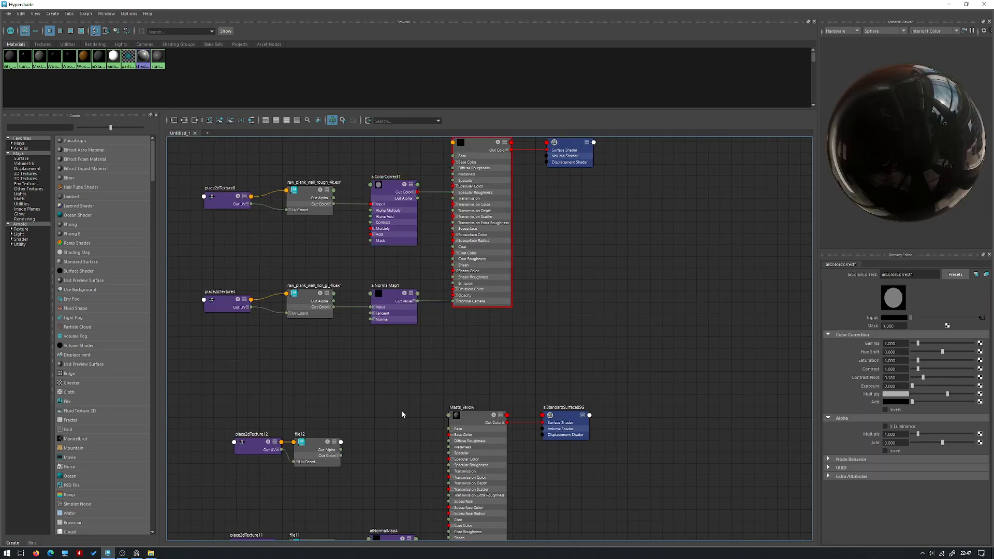
middle_click_drag(378, 417, 408, 337, "alt")
key("Tab")
type("aicolo")
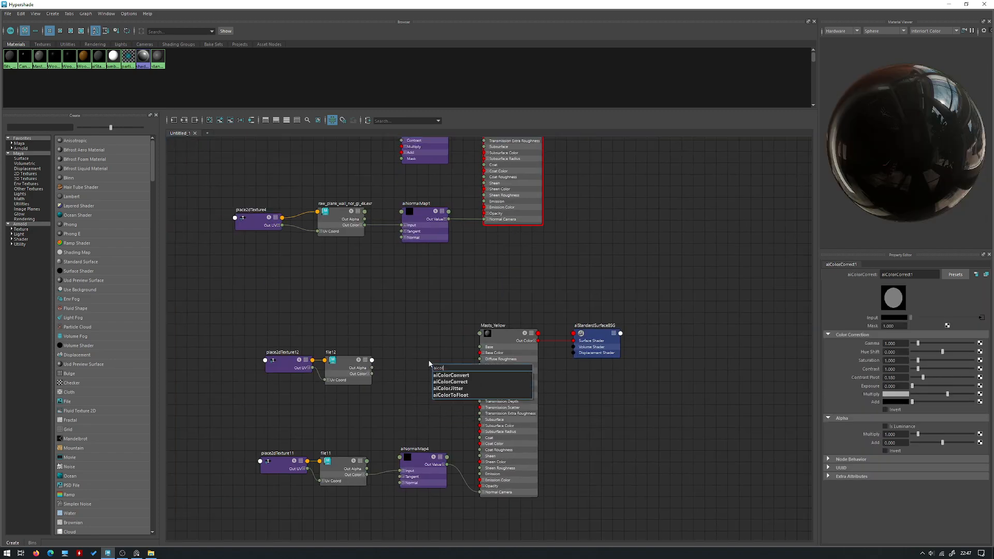
key("Down")
key("Down")
key("Return")
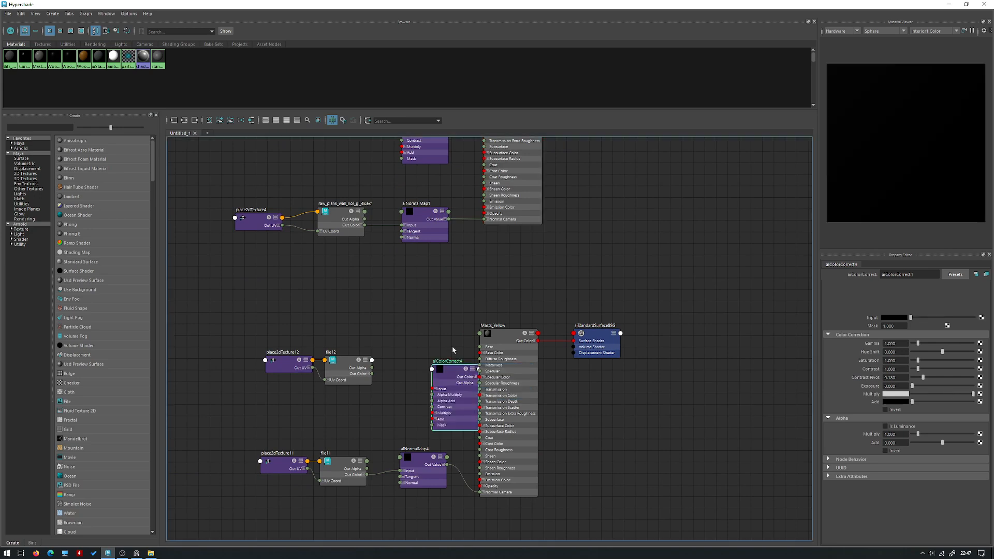
left_click_drag(453, 382, 423, 364)
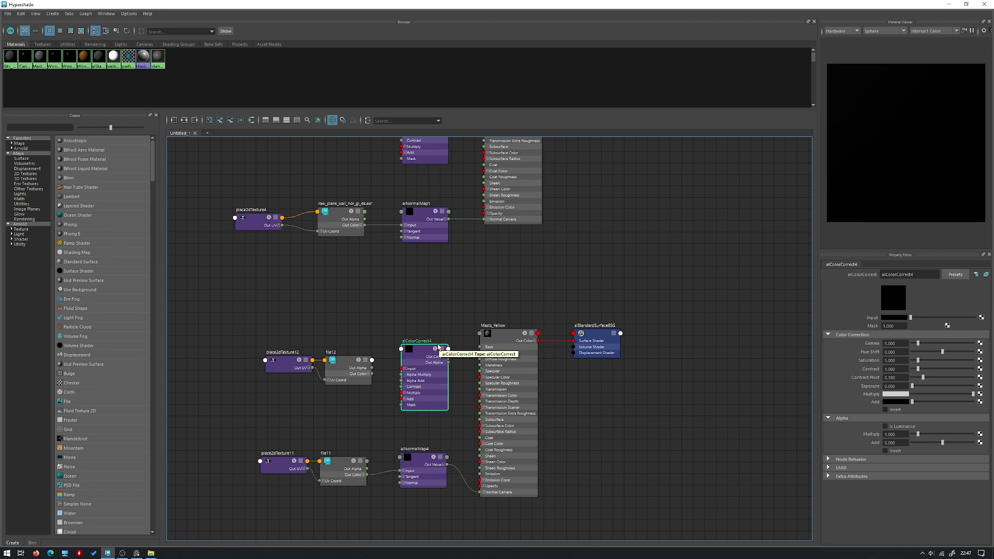
Inspect the Masts_Yellow material, the new color correct node and the roughness texture node.
left_click(509, 370)
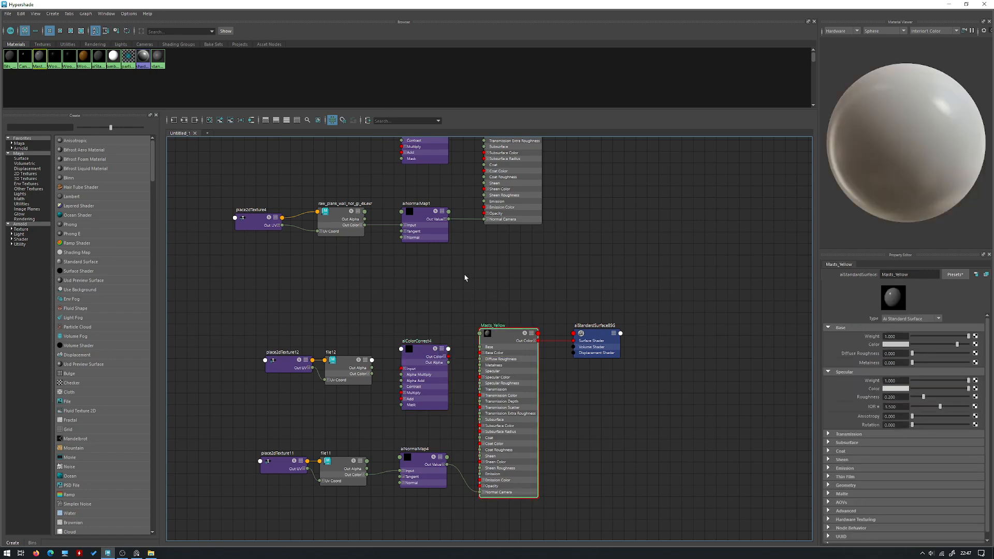
left_click(447, 375)
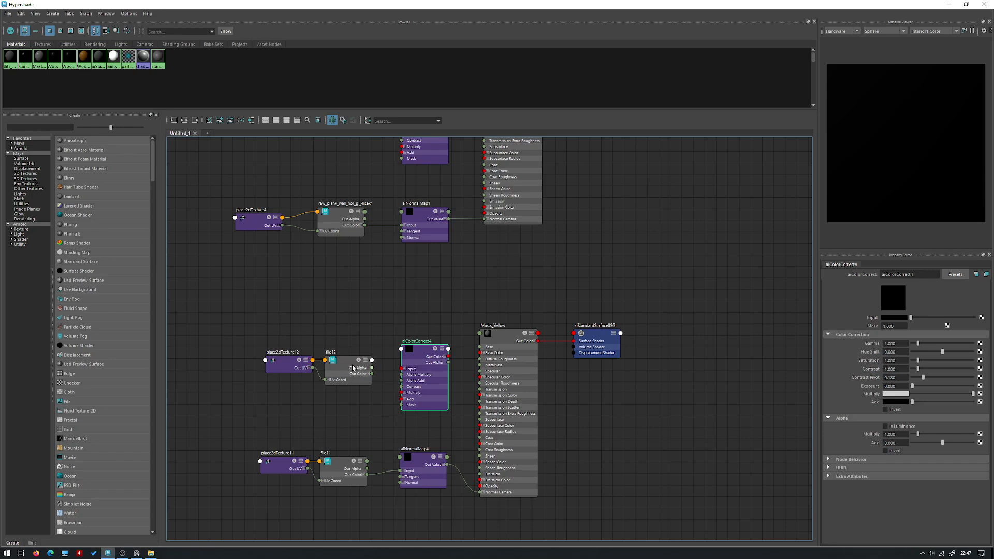
left_click(365, 370)
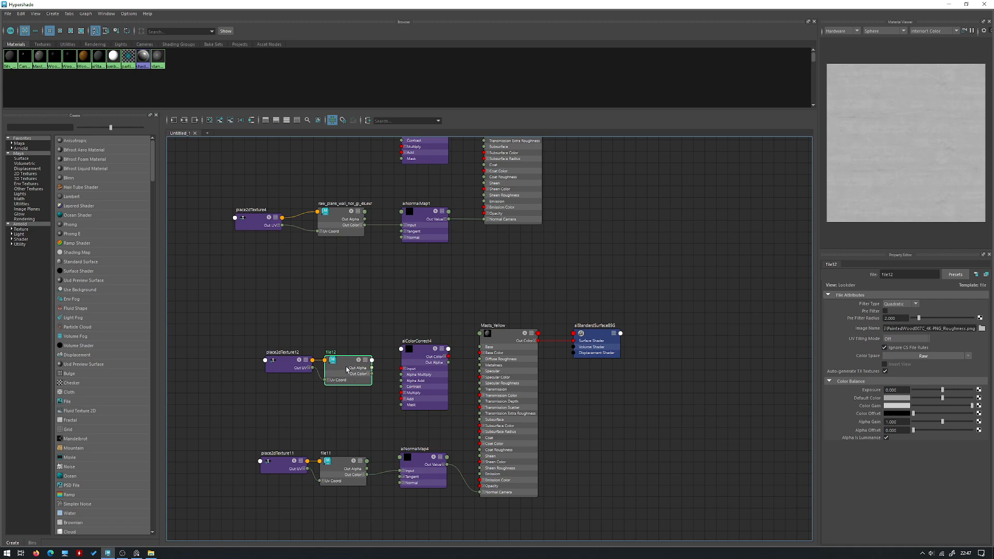
scroll(350, 422, "up", 3)
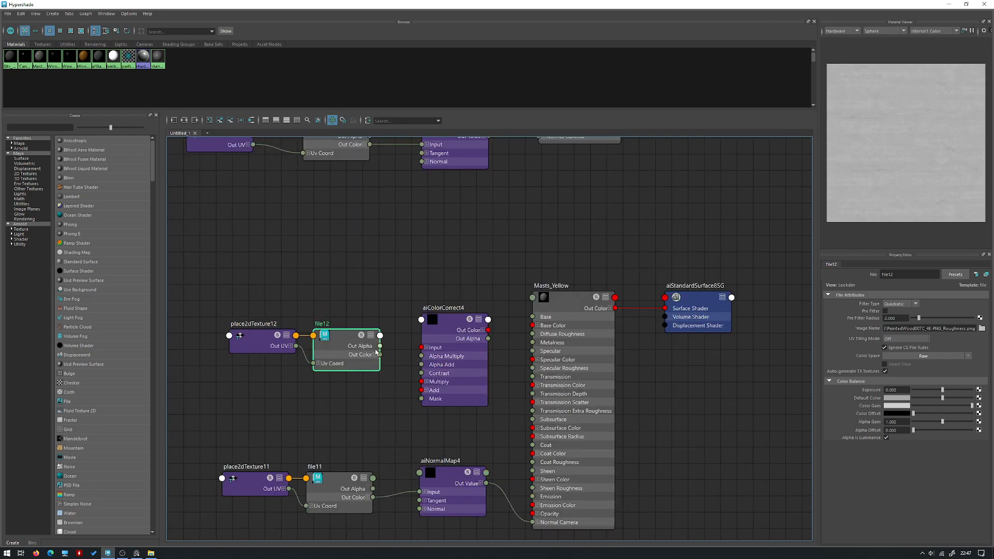
Connect the roughness texture's color output into aiColorCorrect4 and that node's red output into Masts_Yellow's specular roughness.
left_click(483, 330)
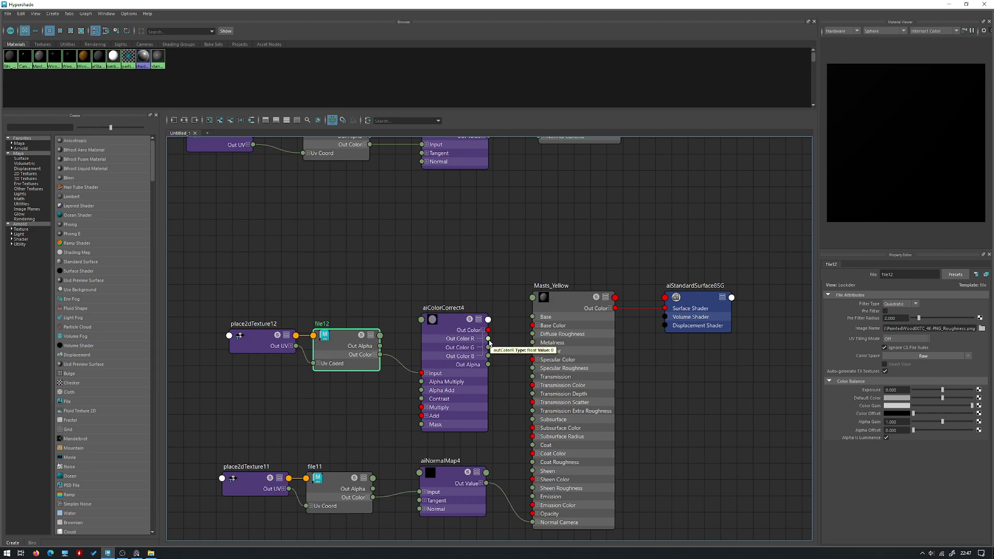
left_click_drag(488, 364, 489, 340)
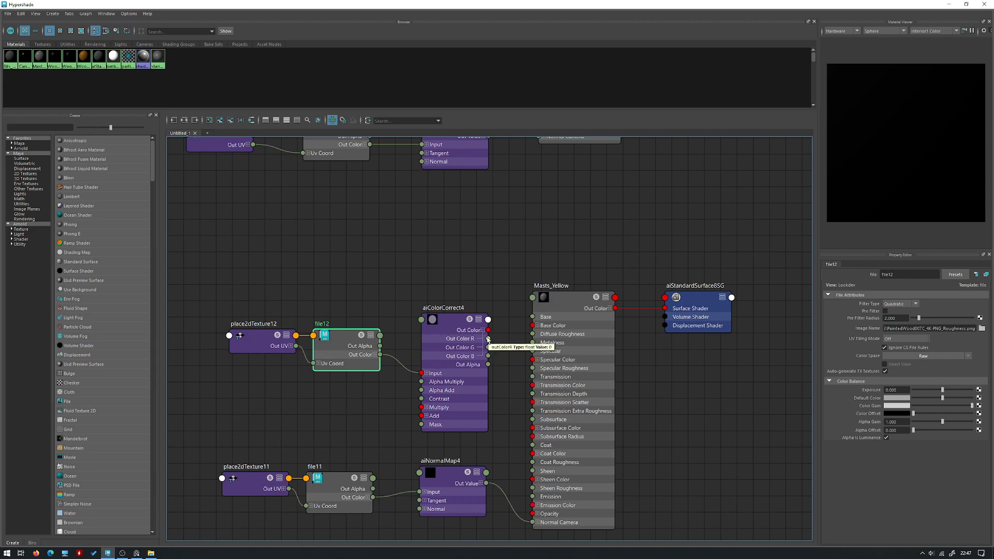
left_click_drag(489, 338, 532, 368)
left_click(482, 330)
left_click(445, 319)
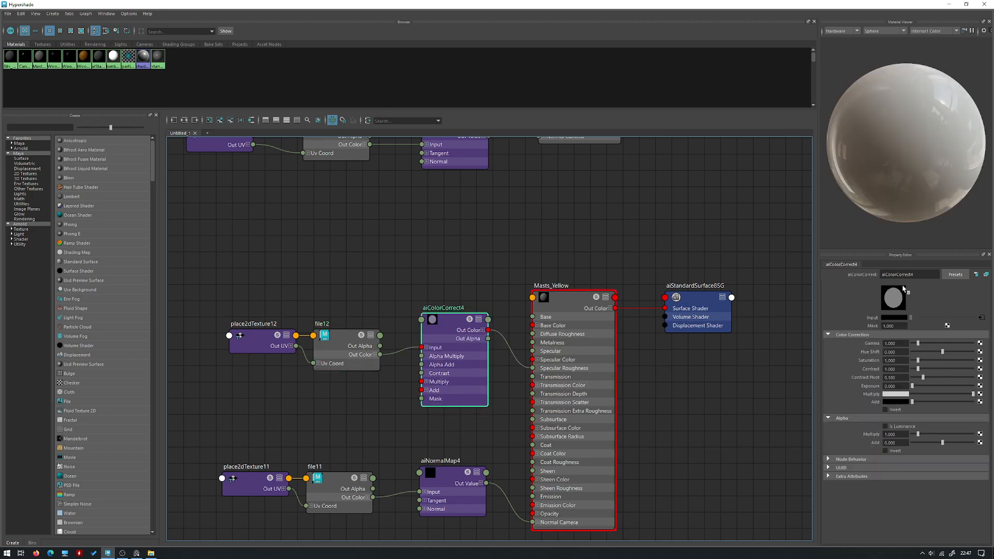
Check the tiling on the hull's roughness texture placement, then set Repeat UV to 10 in both directions on place2dTexture12.
left_click(256, 341)
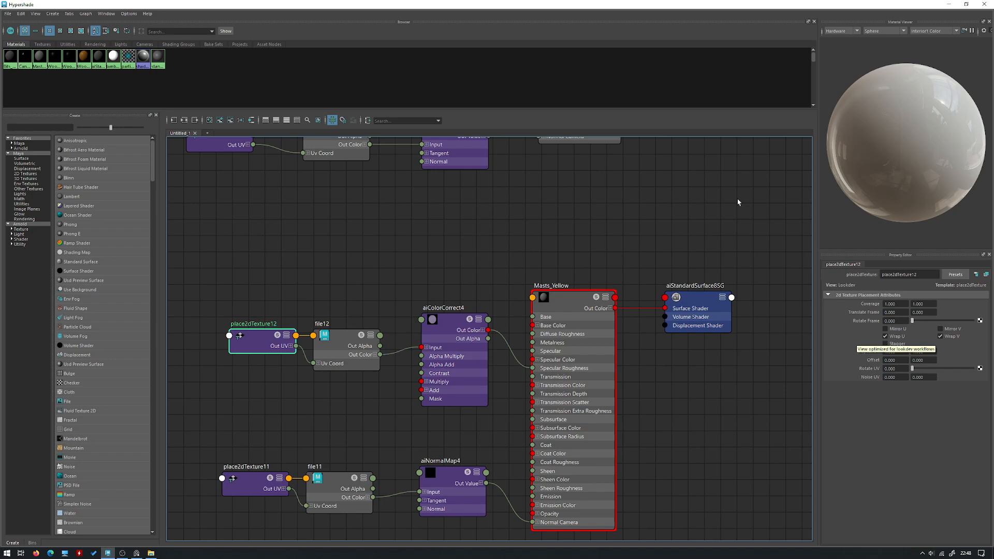
scroll(523, 217, "down", 3)
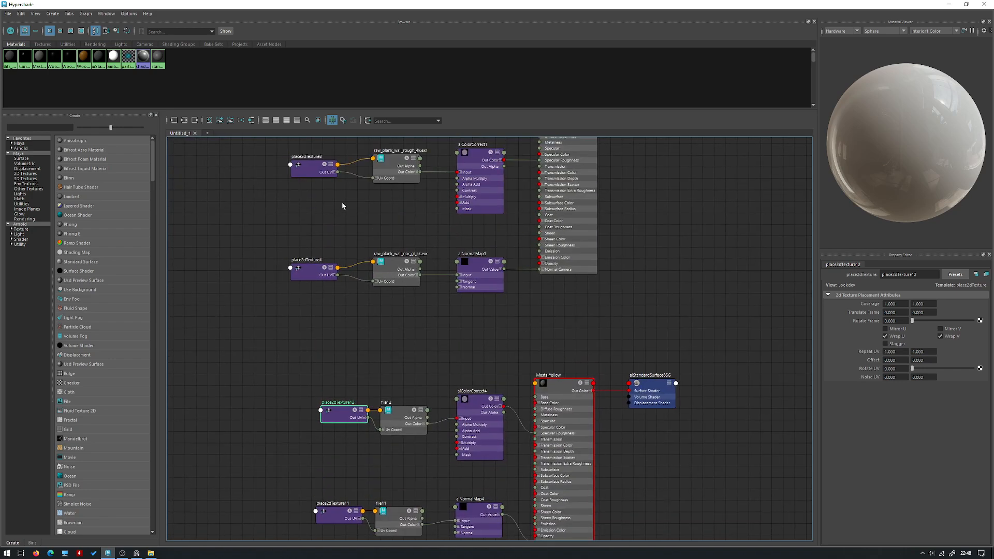
scroll(342, 204, "up", 3)
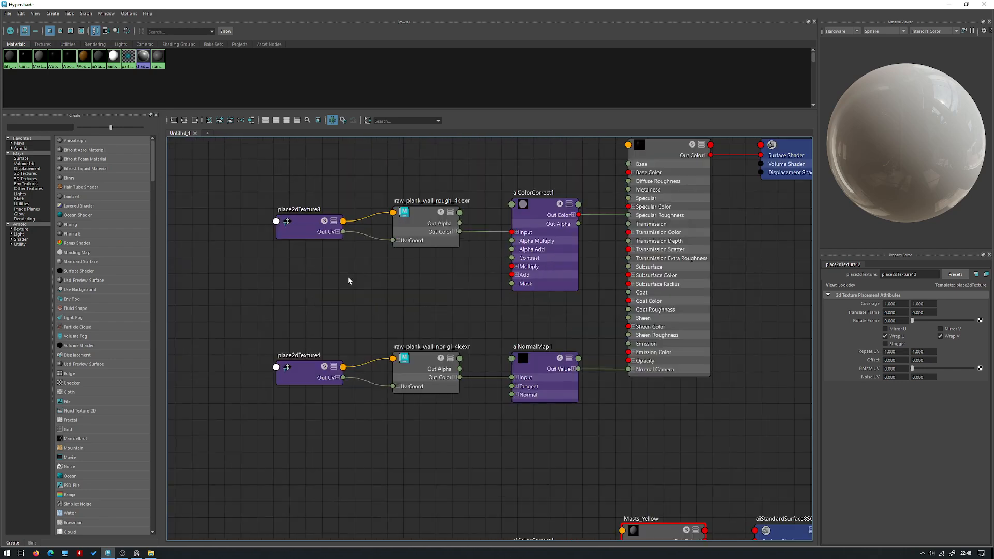
left_click(309, 228)
middle_click_drag(739, 395, 733, 253, "alt")
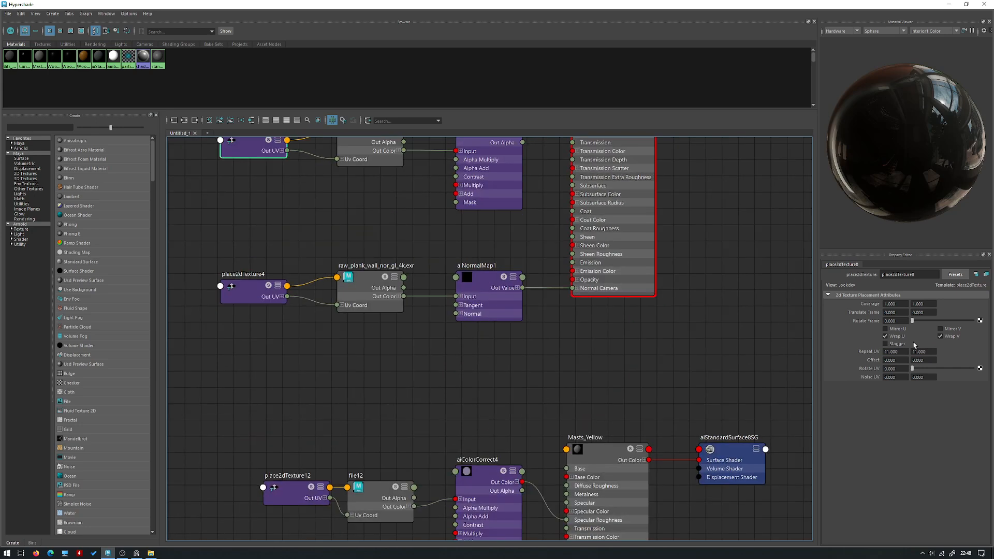
middle_click_drag(592, 381, 527, 220, "alt")
left_click(287, 323)
left_click_drag(904, 352, 855, 350)
type("10")
key("Return")
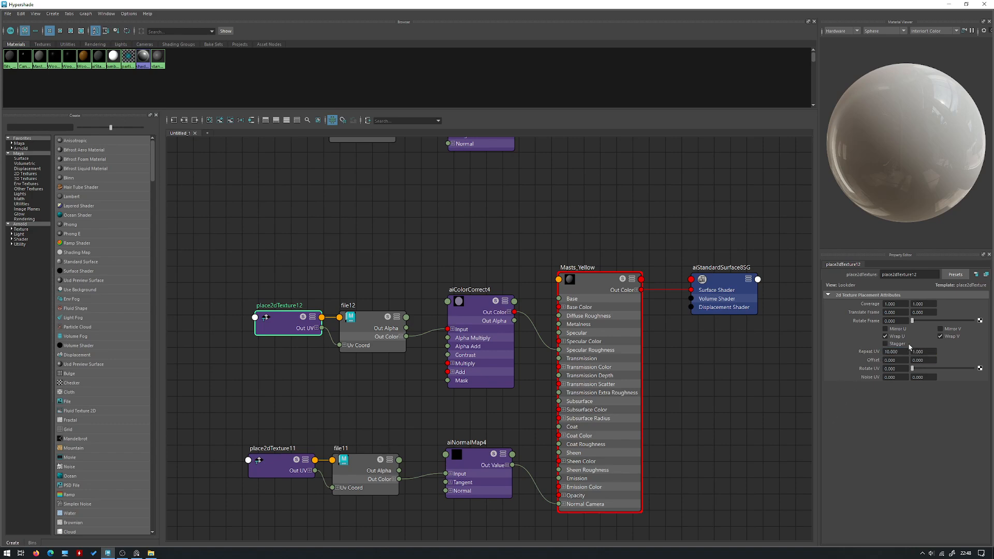
left_click_drag(907, 352, 885, 352)
Set Repeat UV to 10 in both directions on place2dTexture11 for the normal map texture.
left_click(280, 469)
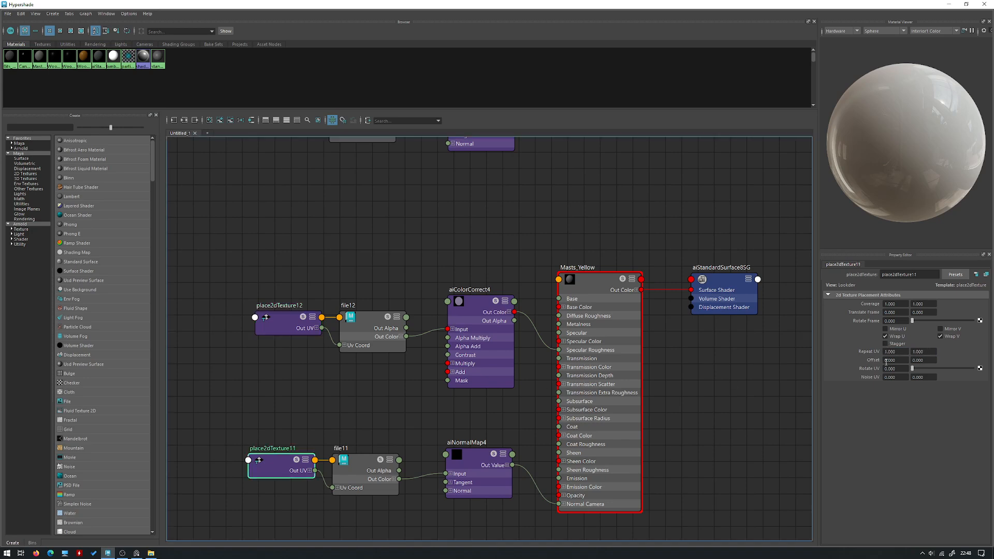
left_click_drag(901, 352, 857, 356)
type("10")
key("Return")
type("10")
key("Return")
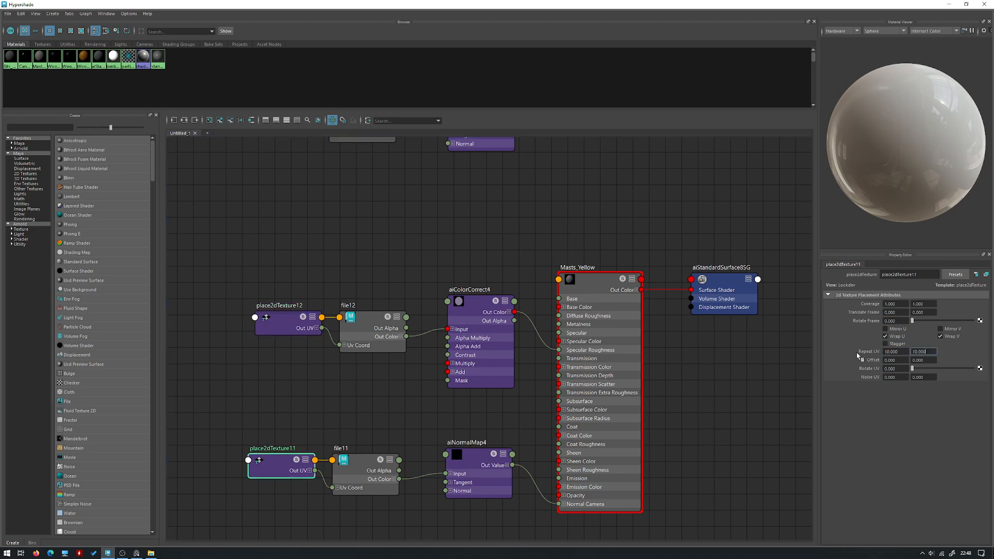
left_click(668, 352)
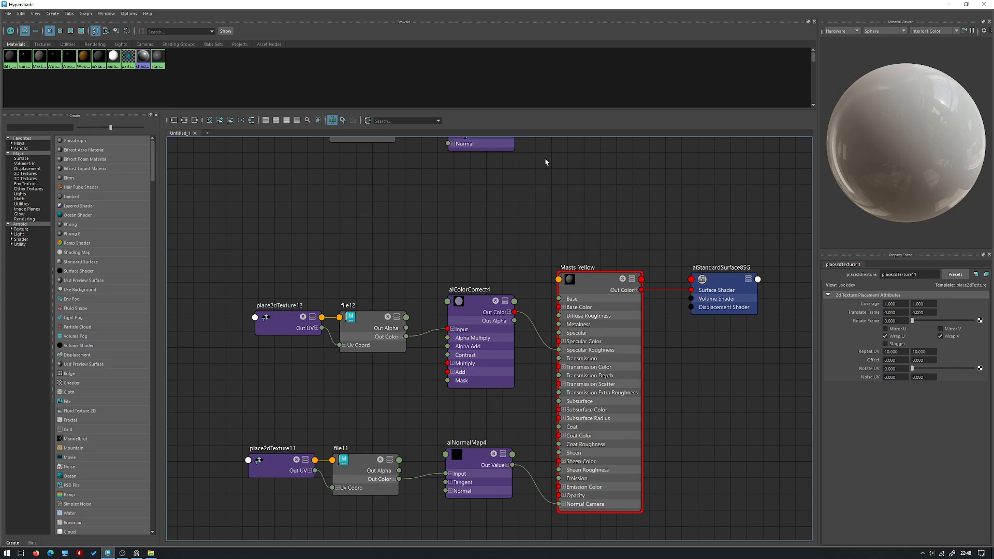
Return to the main Maya window and save the ship scene.
left_click(949, 5)
scroll(509, 283, "up", 5)
scroll(508, 283, "down", 5)
key("ctrl+s")
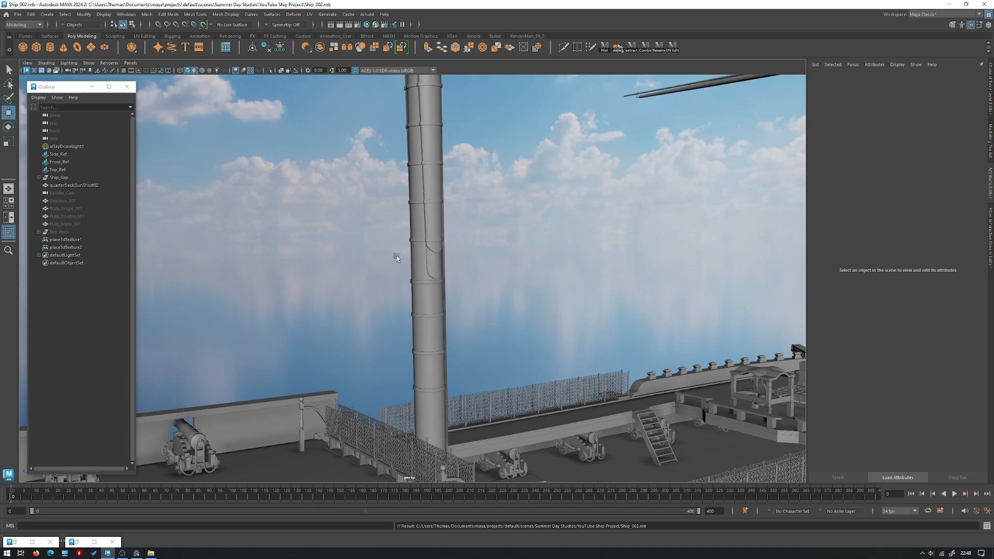
Examine the painted-wood surface on the main mast in the rendered viewport, both close up and against the whole ship.
right_click_drag(393, 266, 564, 279, "alt")
left_click_drag(564, 279, 510, 273, "alt")
right_click_drag(510, 273, 560, 332, "alt")
left_click_drag(560, 331, 536, 302, "alt")
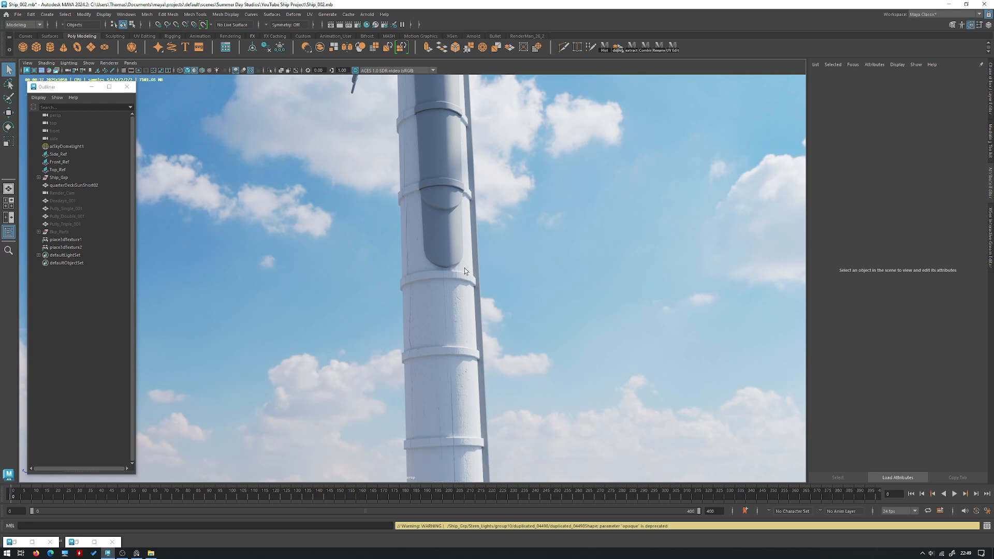
right_click_drag(557, 254, 352, 239, "alt")
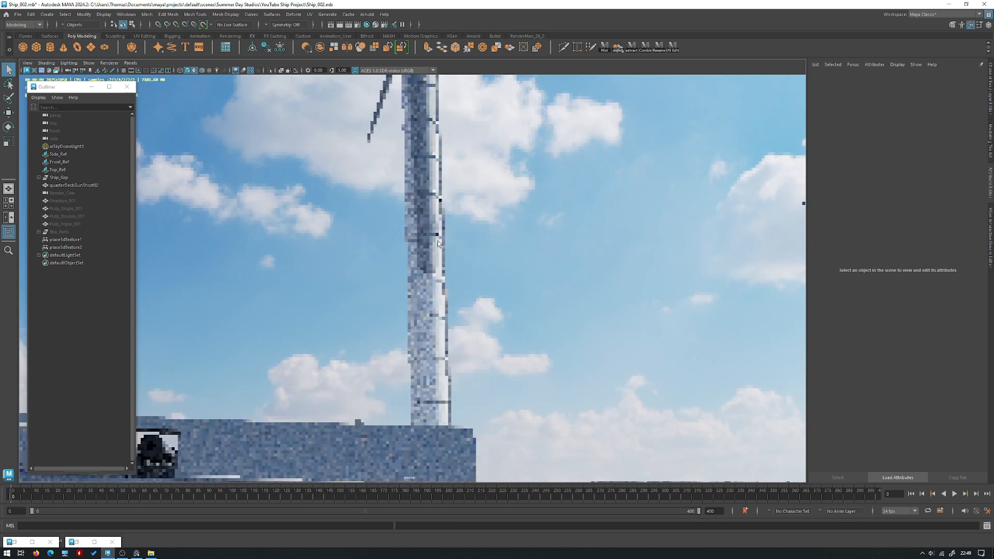
left_click_drag(414, 258, 409, 339, "alt")
middle_click_drag(473, 239, 452, 245, "alt")
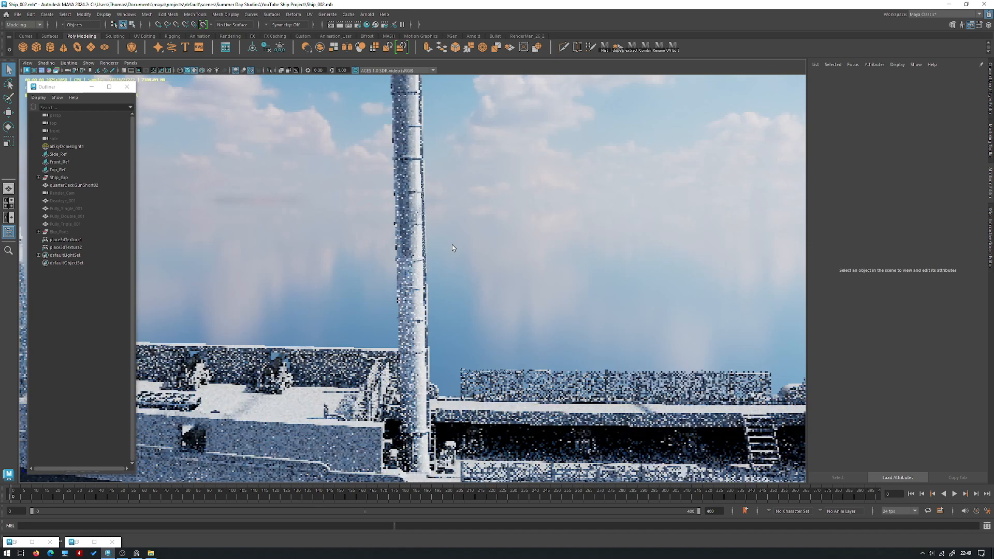
right_click_drag(452, 247, 425, 221, "alt")
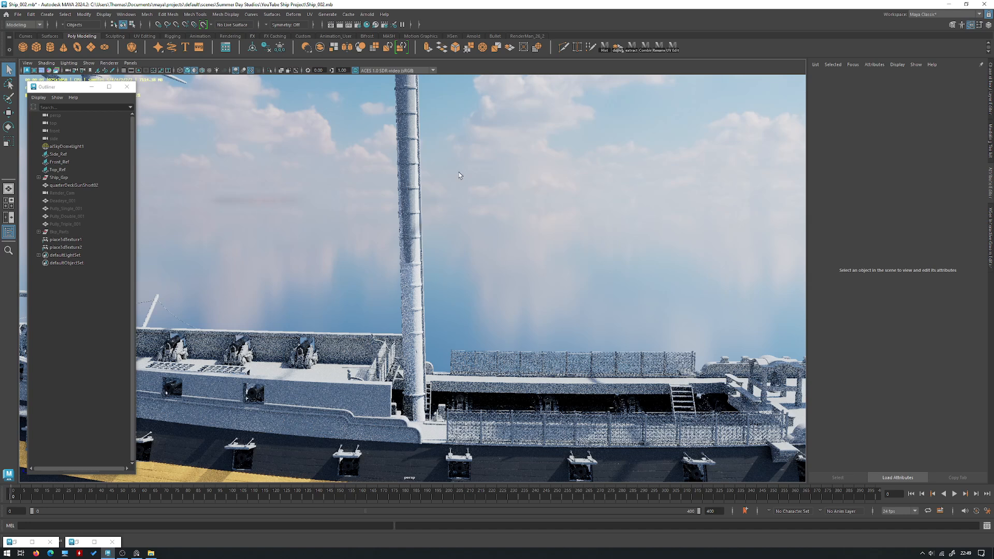
left_click_drag(528, 238, 596, 279, "alt")
right_click_drag(596, 280, 401, 219, "alt")
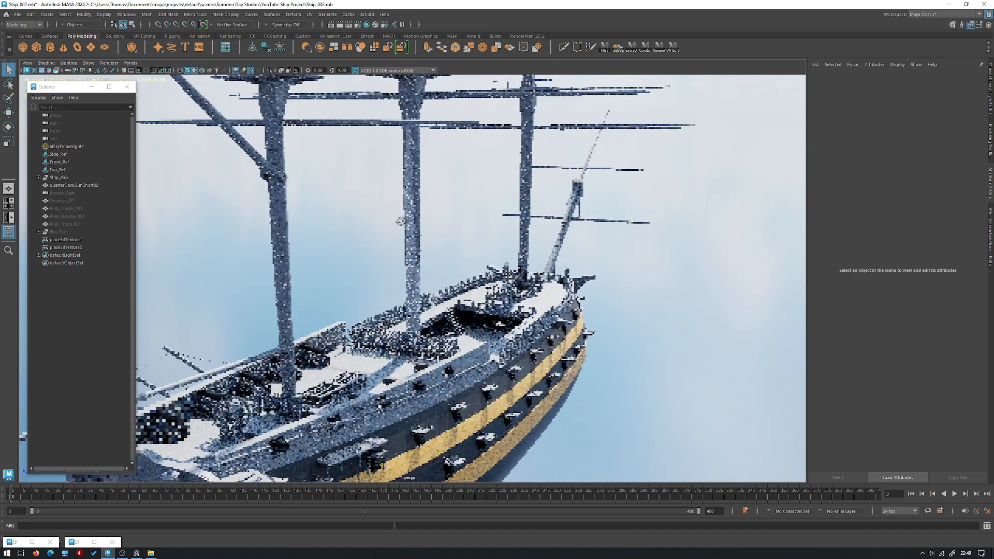
left_click_drag(402, 219, 516, 295, "alt")
right_click_drag(516, 295, 557, 313, "alt")
left_click_drag(557, 313, 508, 259, "alt")
right_click_drag(508, 259, 738, 325, "alt")
left_click_drag(414, 293, 466, 271, "alt")
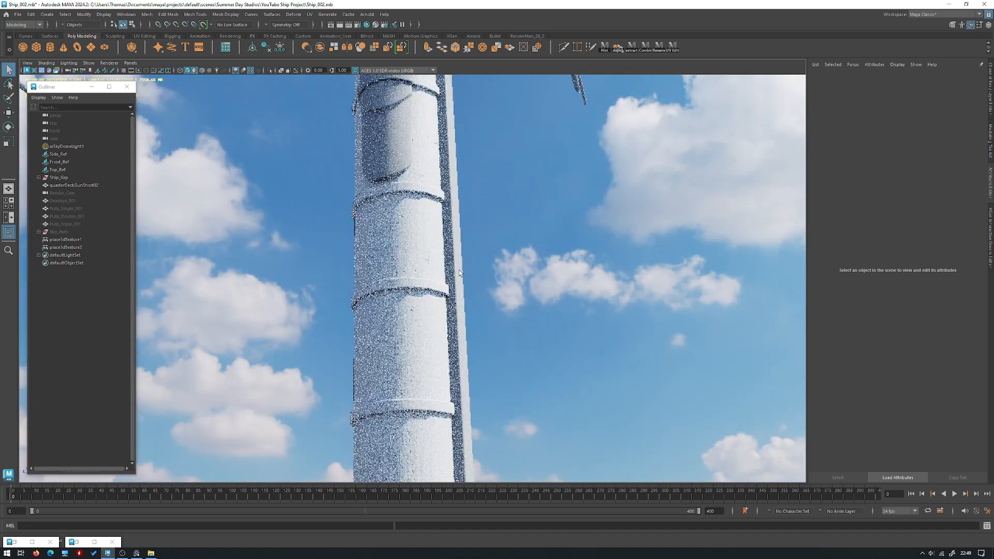
Switch the viewport's renderer away from Arnold and frame the mast from farther away.
left_click(108, 63)
left_click(120, 77)
right_click_drag(537, 222, 331, 207, "alt")
left_click_drag(332, 207, 321, 246, "alt")
Restore the Hypershade window and select the Masts_Yellow material in the node graph.
double_click(17, 543)
middle_click_drag(372, 337, 358, 380, "alt")
scroll(422, 324, "down", 5)
middle_click_drag(425, 250, 406, 330, "alt")
middle_click_drag(468, 409, 471, 354, "alt")
left_click(471, 353)
scroll(444, 354, "up", 4)
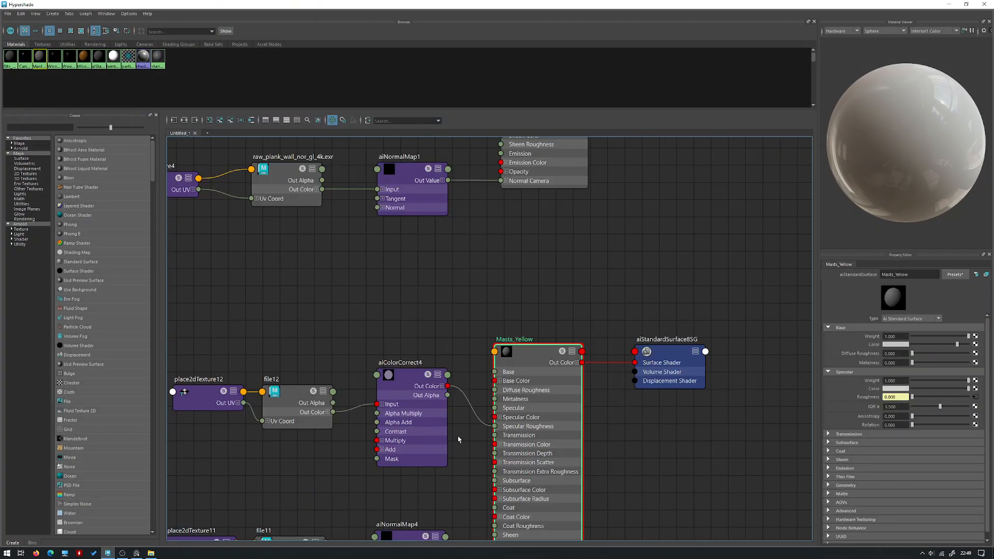
Move the roughness chain of place2dTexture12, file12 and aiColorCorrect4 down closer to the normal map nodes.
scroll(458, 439, "down", 2)
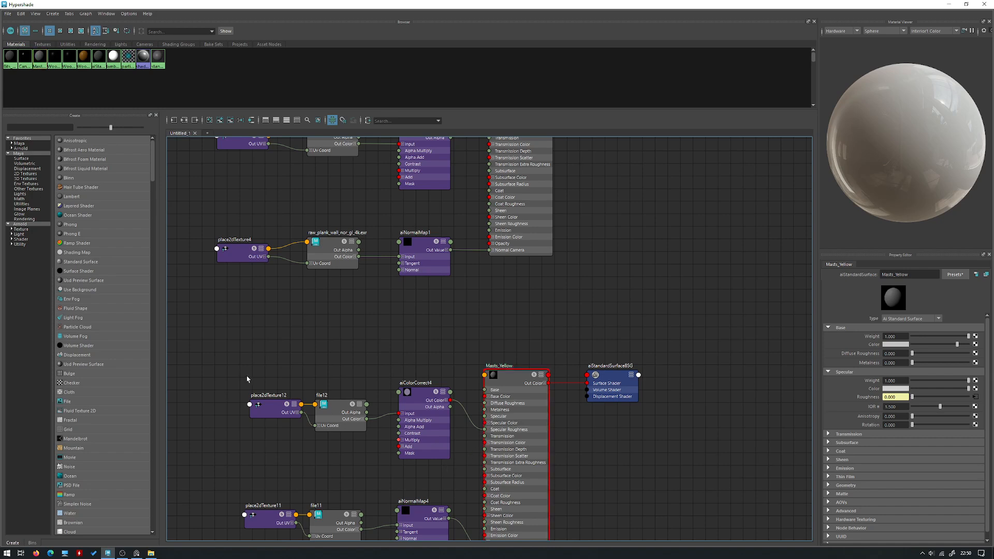
left_click_drag(249, 357, 445, 451)
left_click_drag(440, 414, 418, 445)
left_click(474, 386)
Inspect the base color of the Wood_Upper_Hull material, then select Masts_Yellow for comparison.
middle_click_drag(411, 390, 445, 365, "alt")
middle_click_drag(515, 316, 457, 465, "alt")
left_click(494, 302)
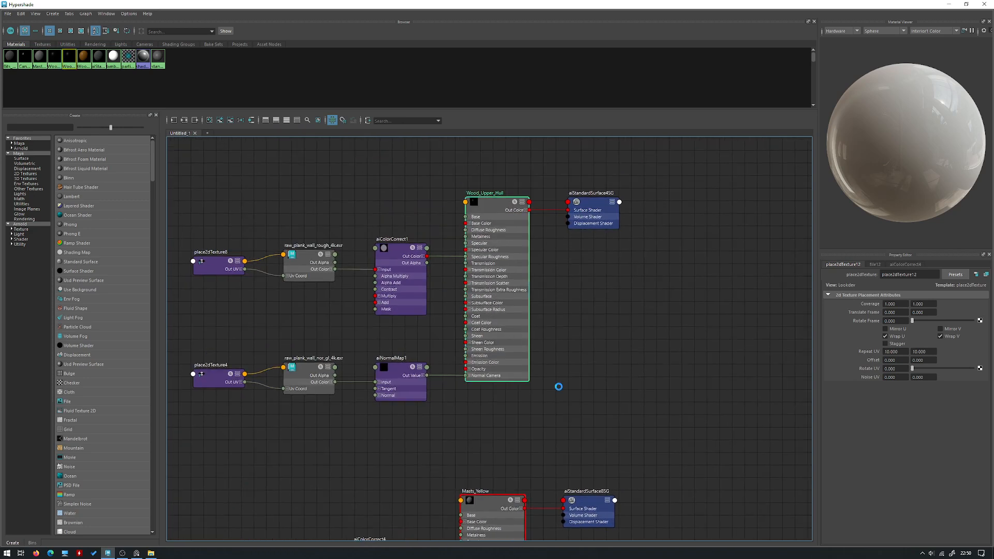
middle_click_drag(571, 404, 579, 359, "alt")
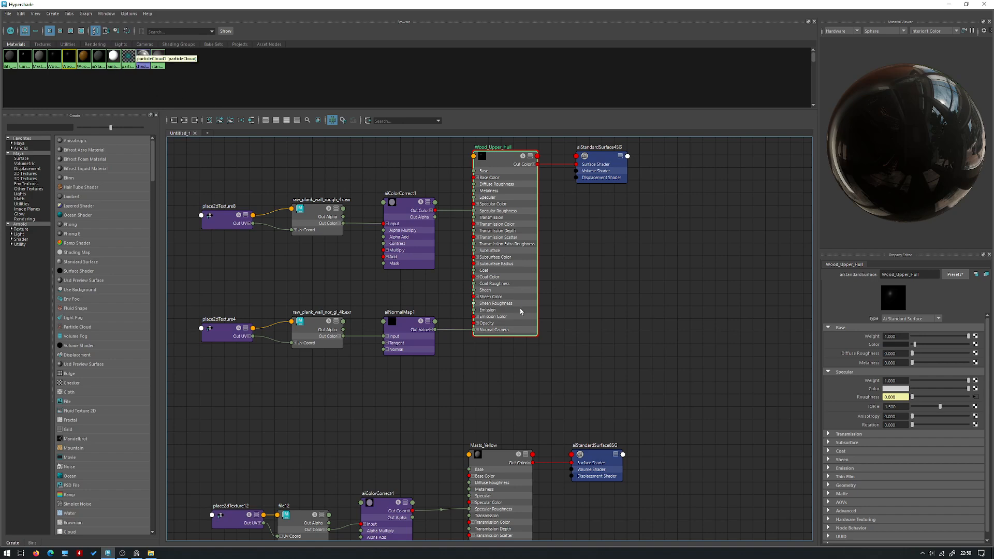
left_click(898, 344)
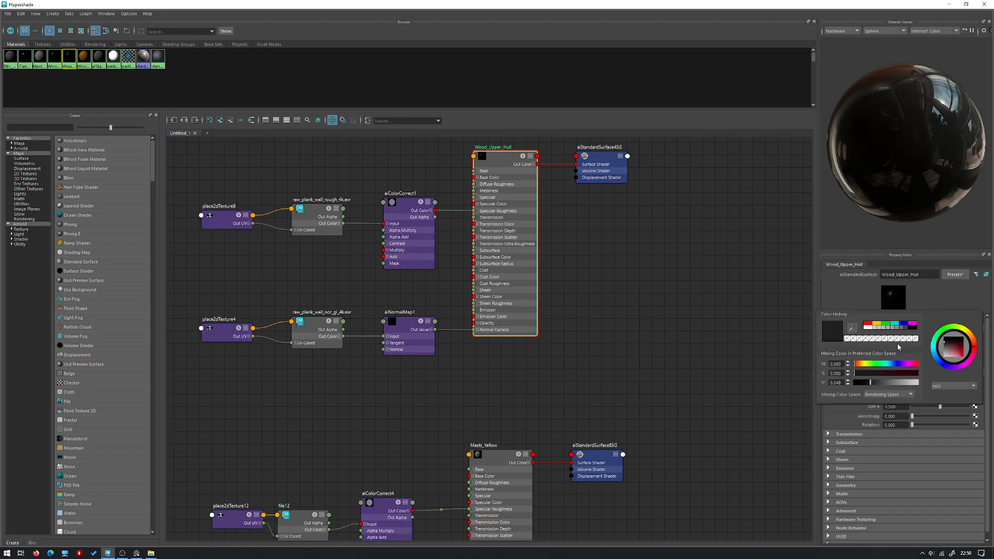
left_click(575, 359)
middle_click_drag(576, 360, 615, 264, "alt")
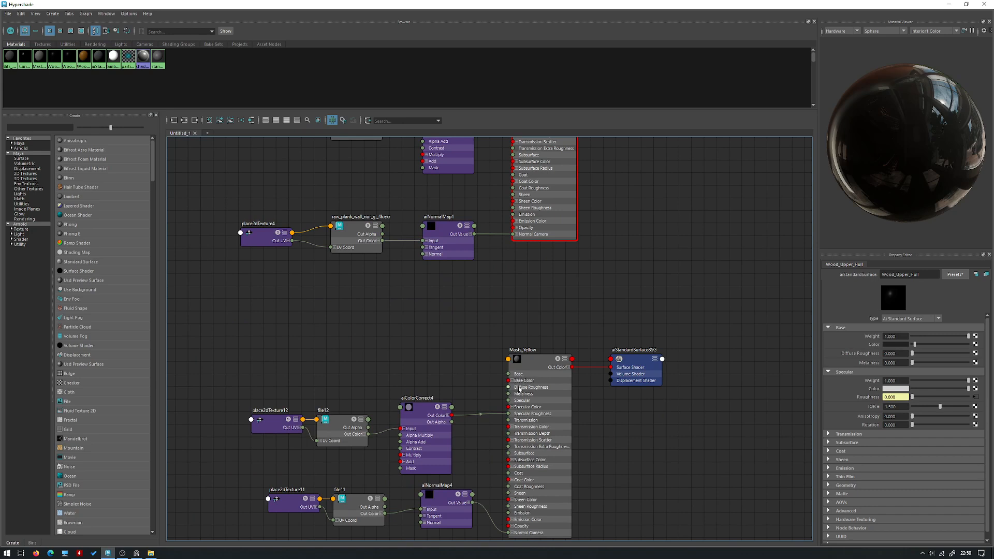
left_click(535, 382)
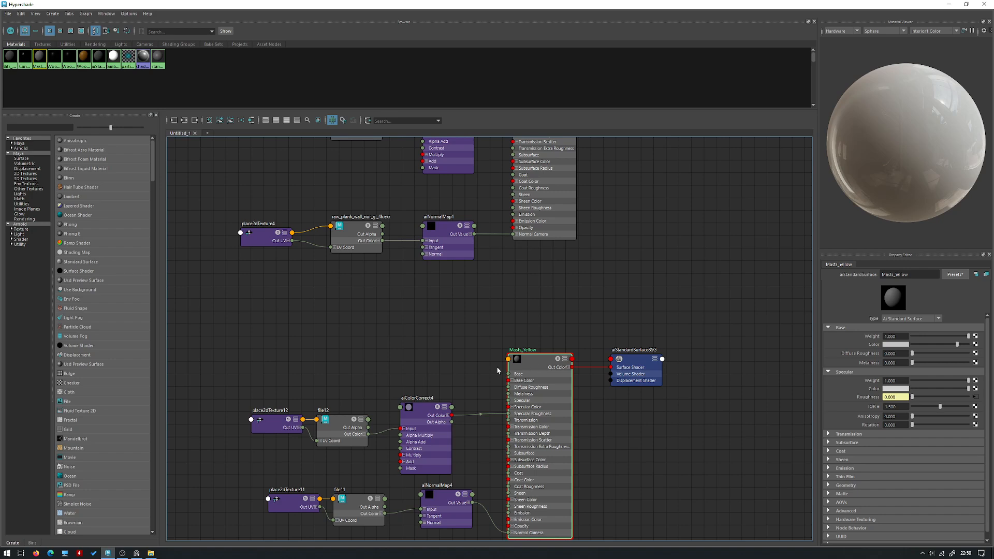
Check the PaintedWood007C_4K-PNG_Color texture in the PaintedWood007C_4K-PNG folder.
left_click(151, 553)
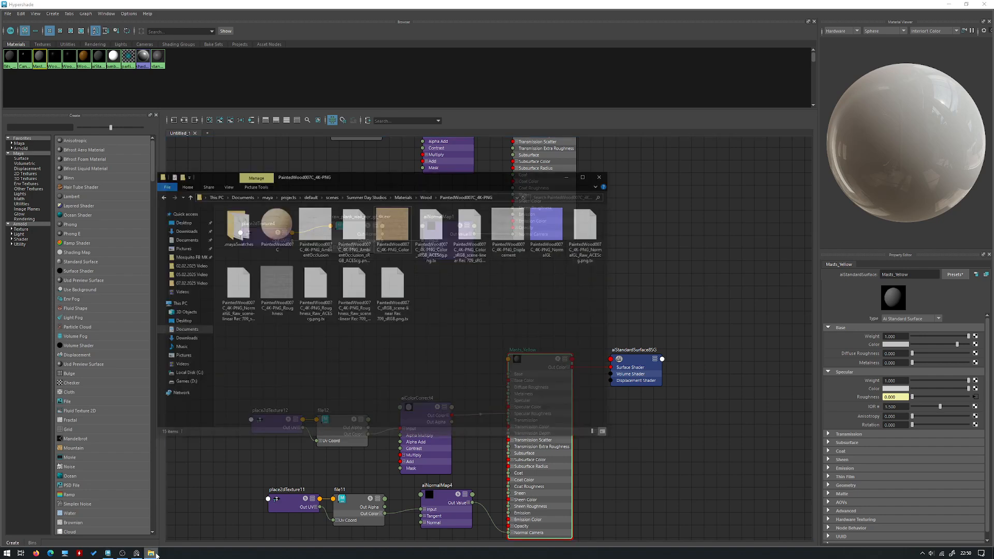
left_click(414, 200)
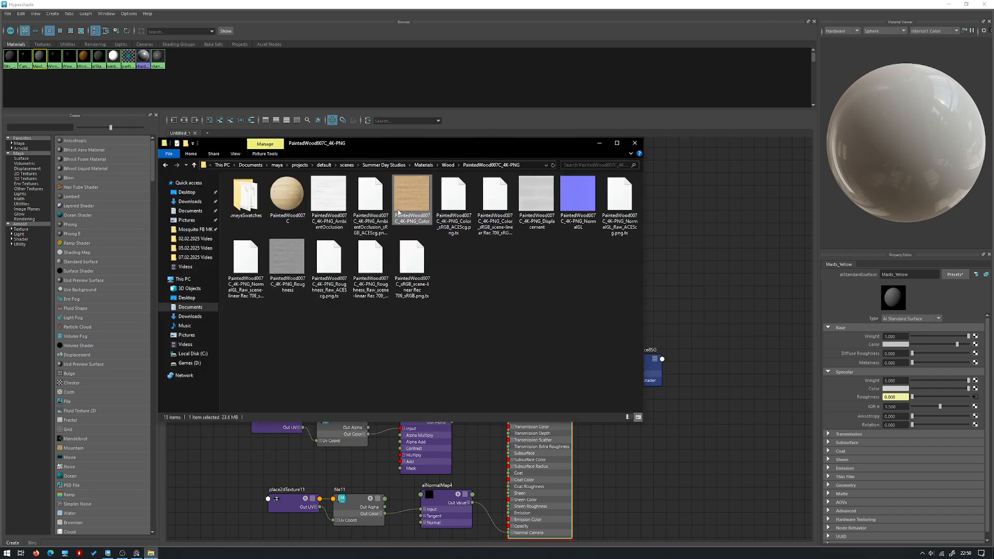
left_click(599, 143)
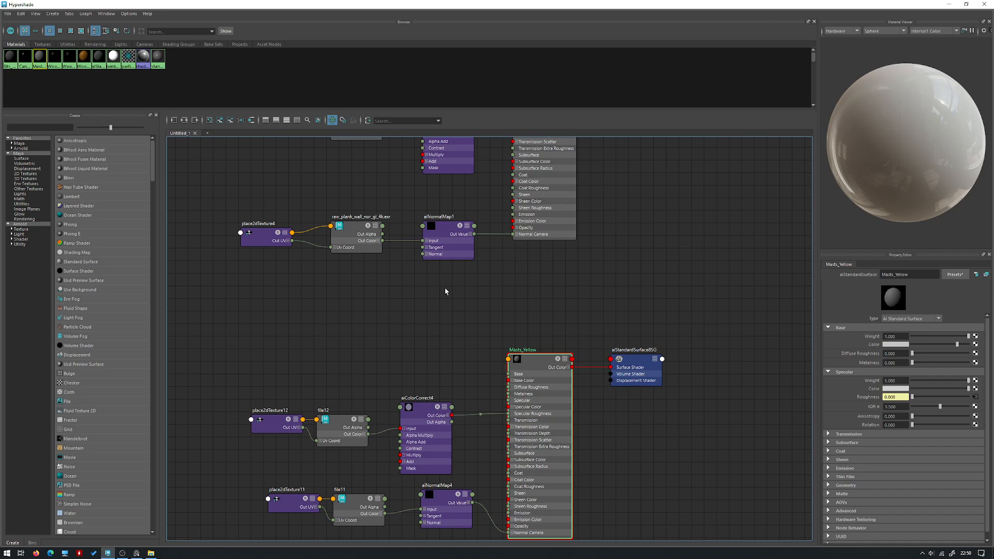
Create an aiFlat node above the Masts_Yellow roughness chain and delete its shading group.
key("Tab")
type("aifla")
key("Down")
key("Down")
key("Return")
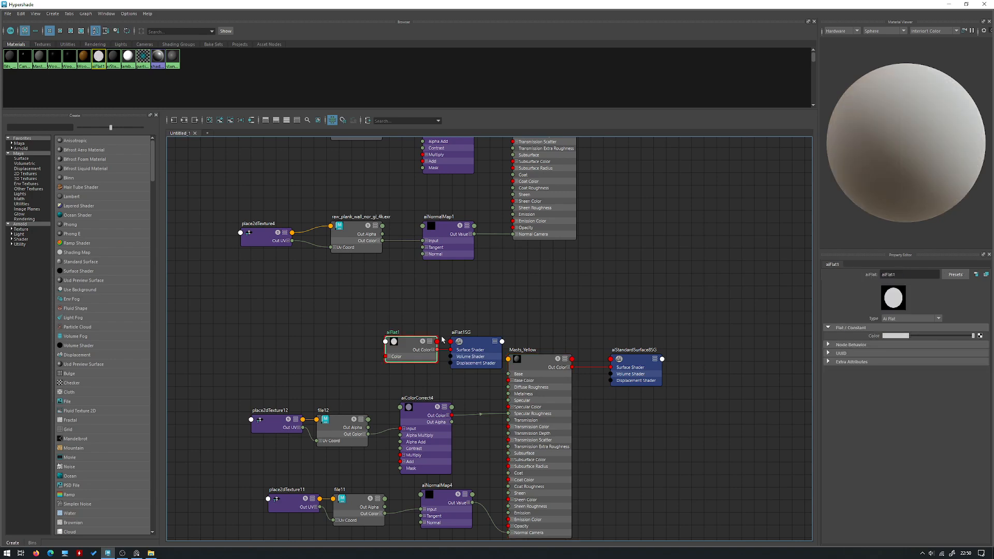
left_click(476, 351)
key("Delete")
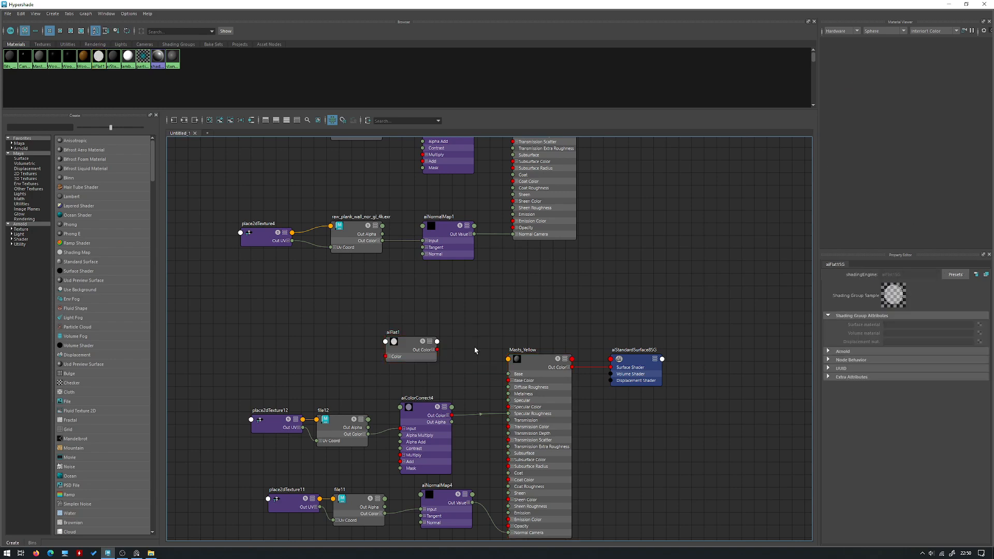
Move the aiFlat node farther away from Masts_Yellow, then delete it.
key("a")
left_click(443, 353)
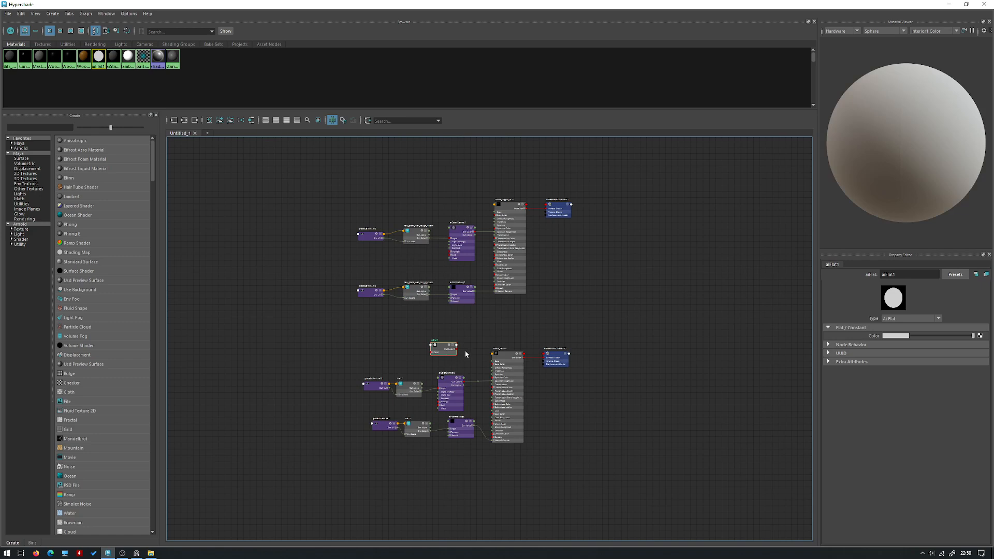
scroll(466, 353, "up", 3)
middle_click_drag(453, 363, 439, 341, "alt")
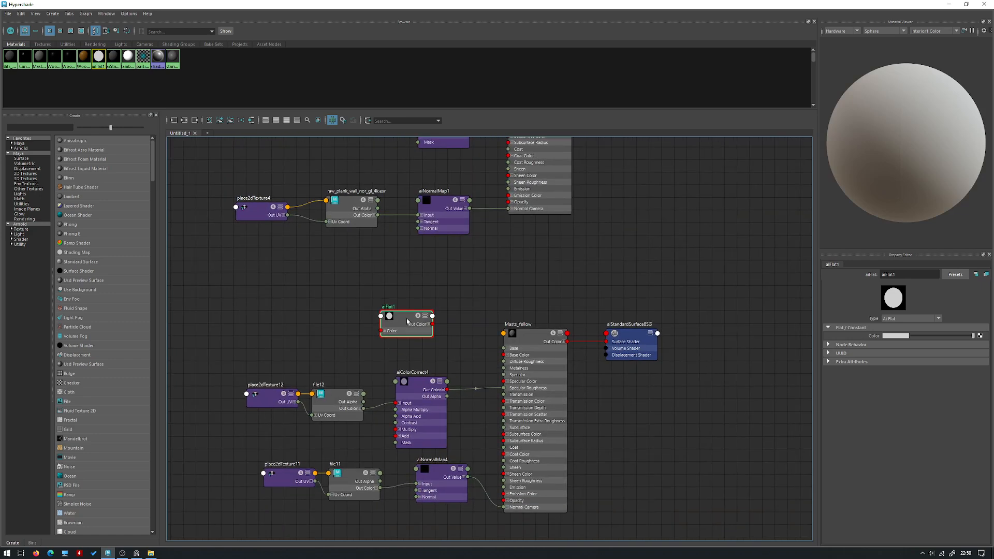
left_click_drag(402, 326, 361, 325)
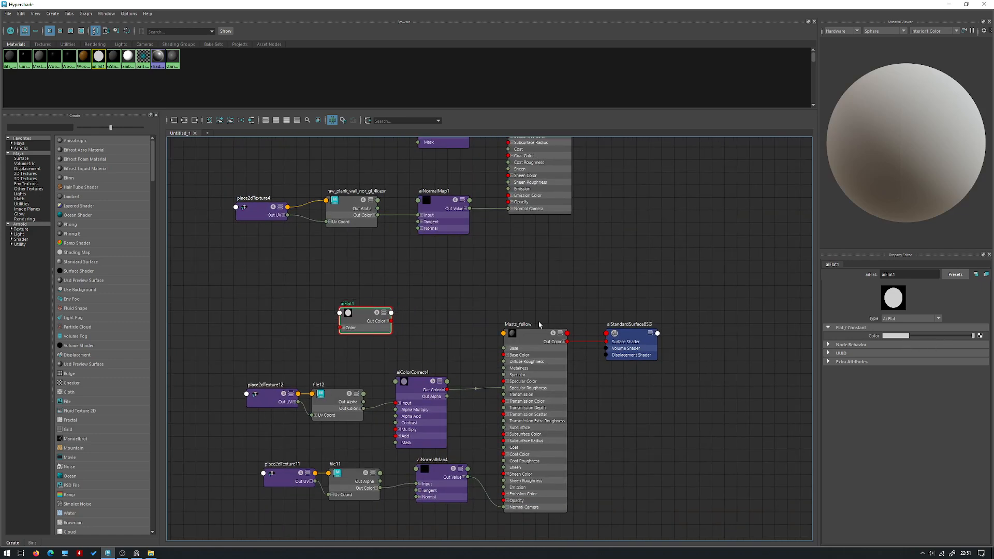
middle_click_drag(382, 280, 372, 295, "alt")
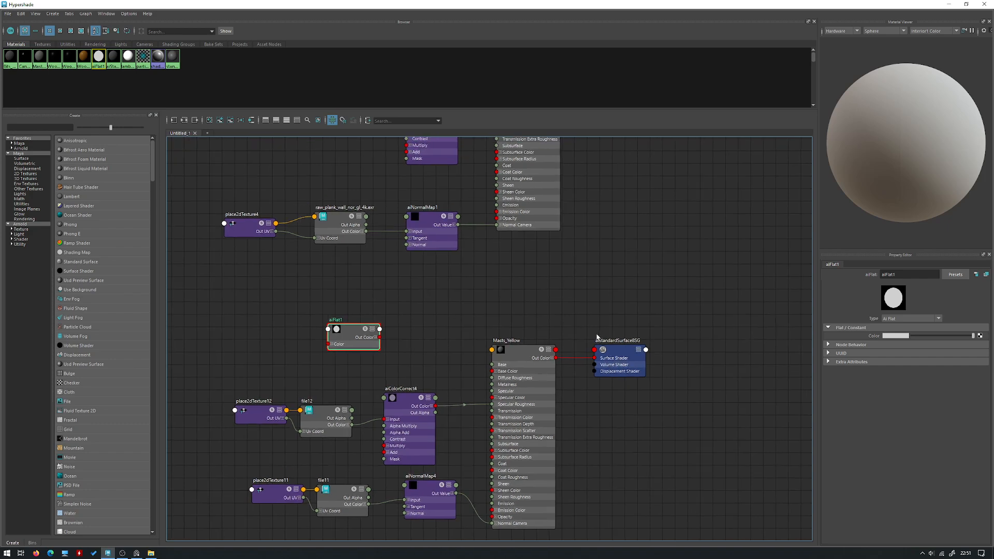
key("Delete")
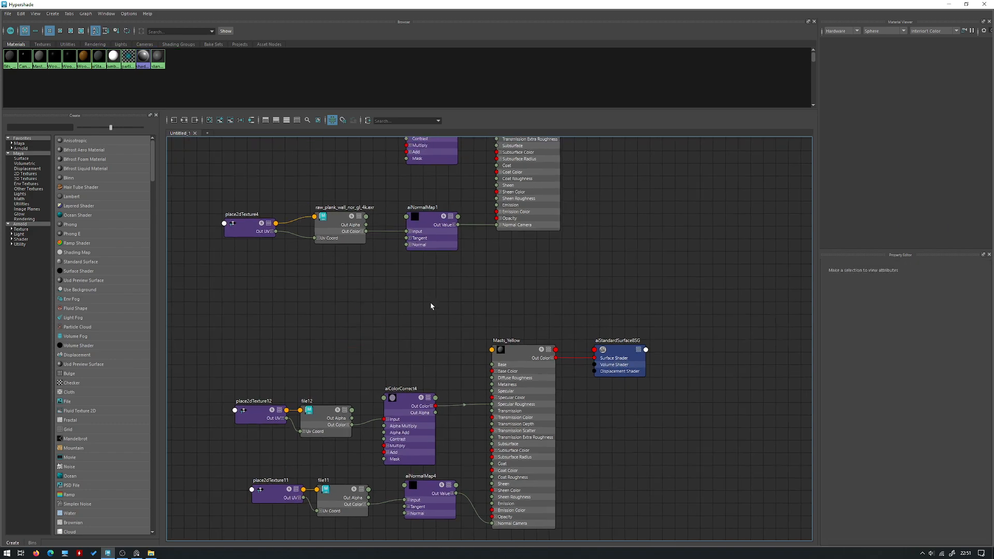
Graph the Masts_Yellow and Wood_Upper_Hull_Bands material networks together in the work area.
left_click(511, 376)
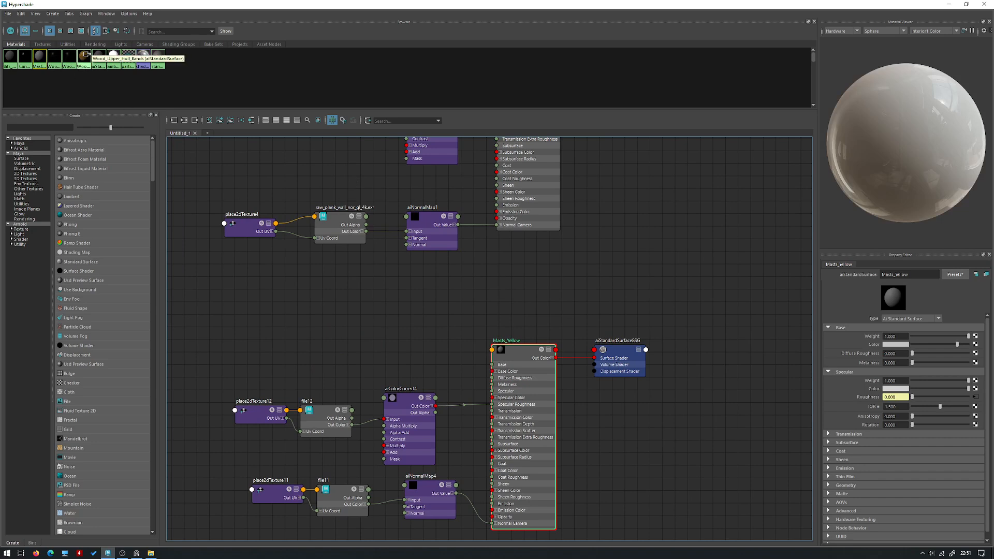
middle_click_drag(83, 57, 83, 58)
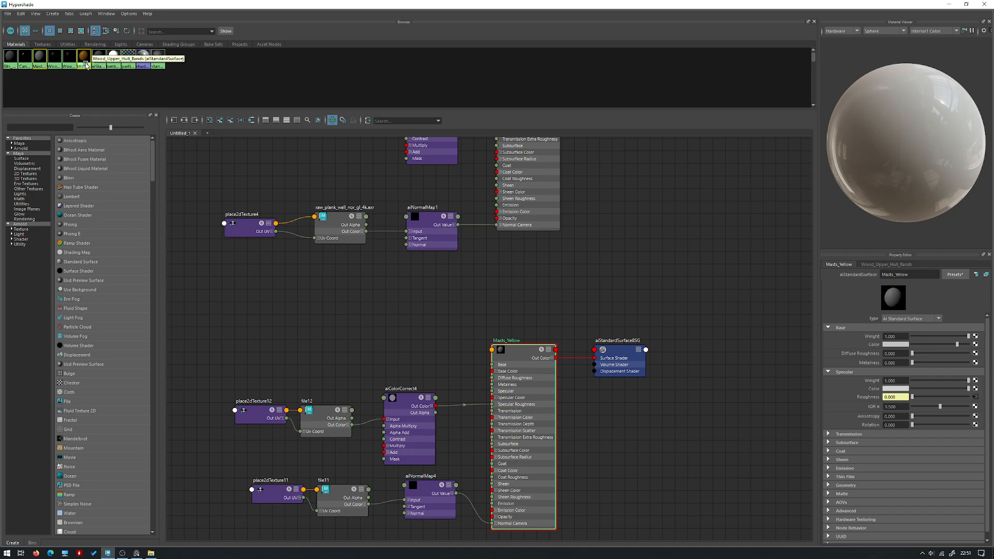
left_click(184, 120)
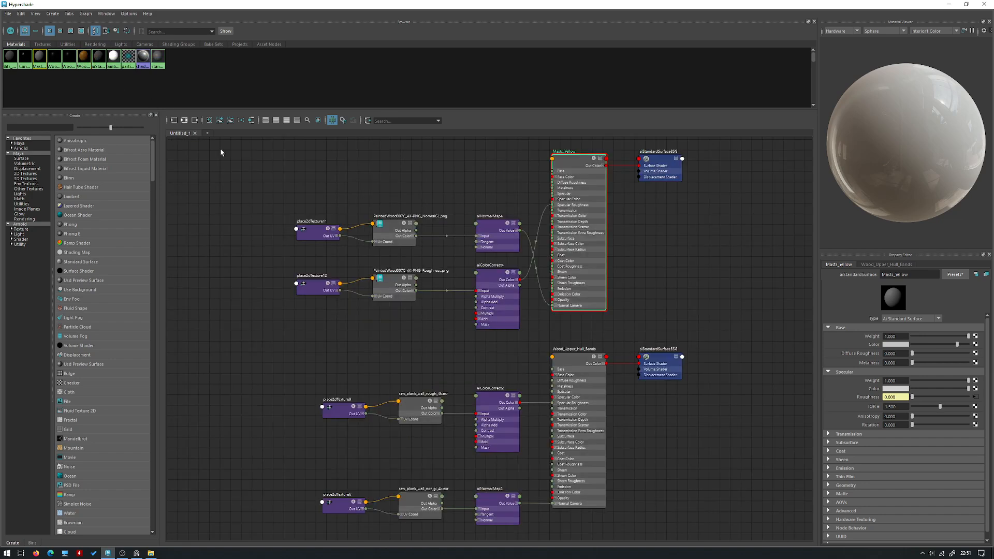
Rename the Wood_Upper_Hull_Bands material as Wood_Upper_Yellow and check its base color.
left_click(574, 363)
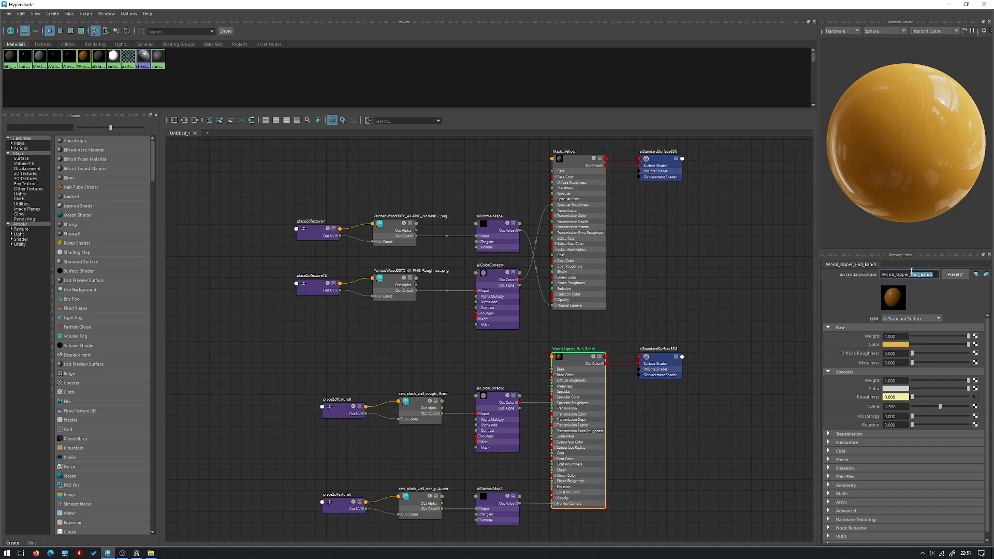
left_click_drag(934, 274, 912, 271)
type("Yellow")
key("Return")
left_click(904, 345)
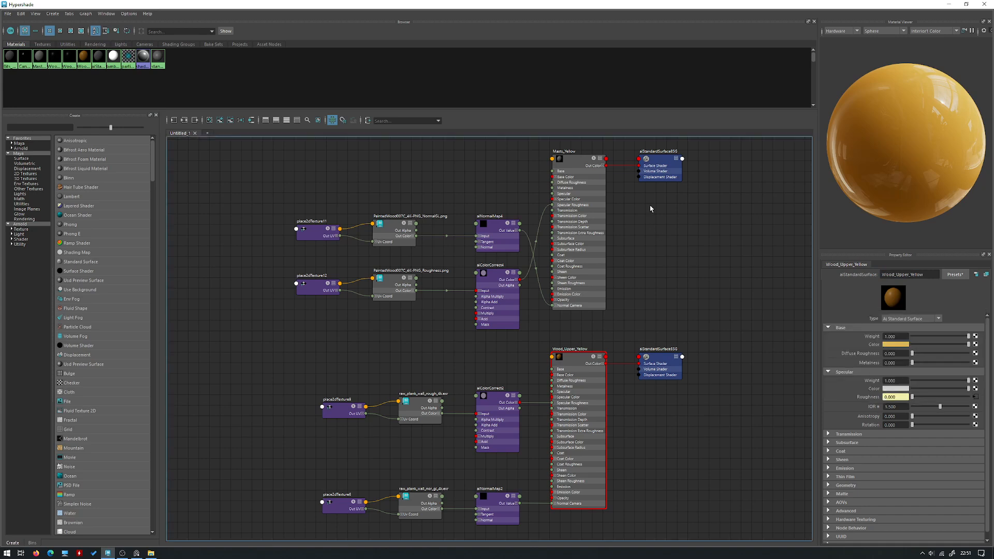
Create an aiFlat node near Masts_Yellow, delete its shading group, and place the node above the normal map chain.
middle_click_drag(486, 166, 482, 233, "alt")
key("Tab")
type("aiFlat")
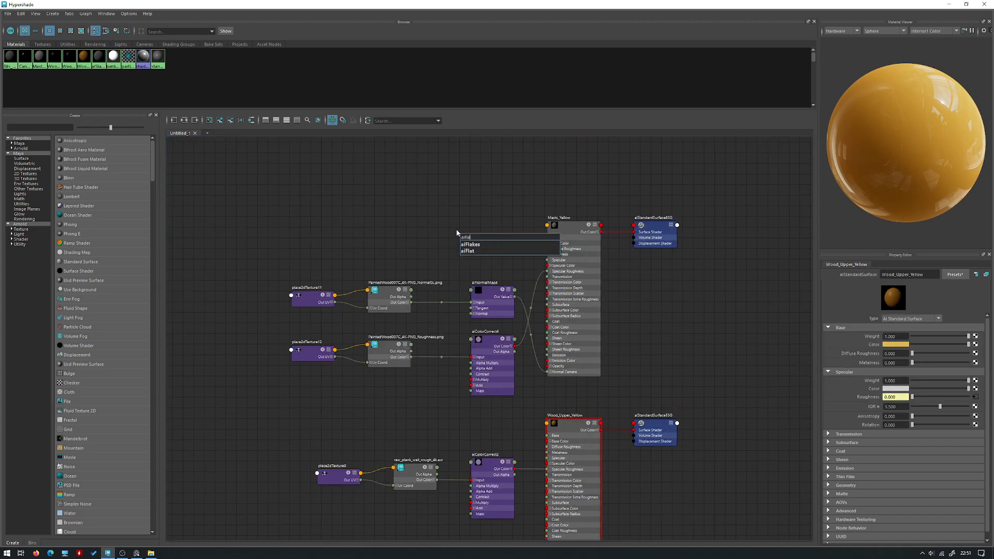
key("Return")
left_click(531, 252)
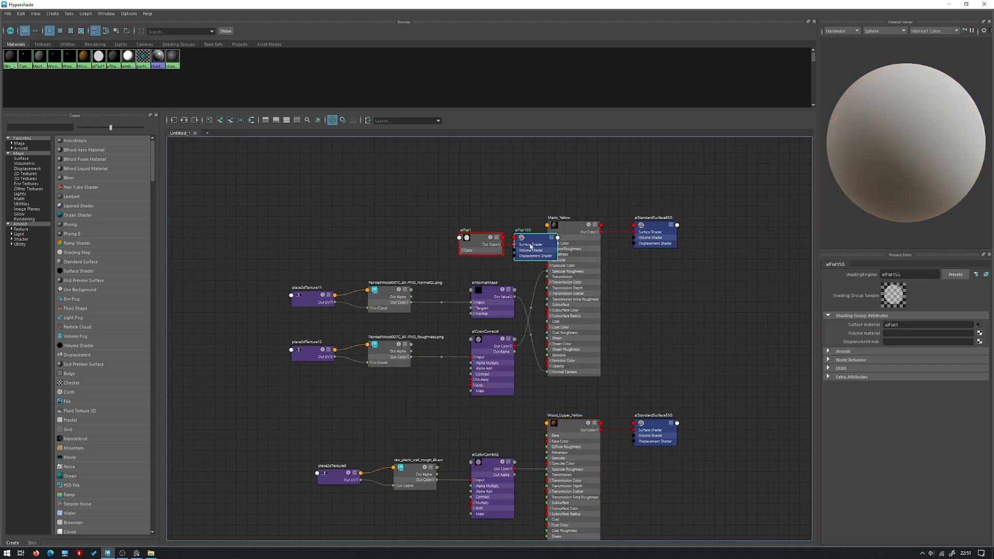
key("Delete")
left_click_drag(488, 247, 427, 218)
Give the aiFlat node the yellow base color of Wood_Upper_Yellow and connect its Out Color to the Base Color of Masts_Yellow.
left_click(570, 423)
left_click(902, 346)
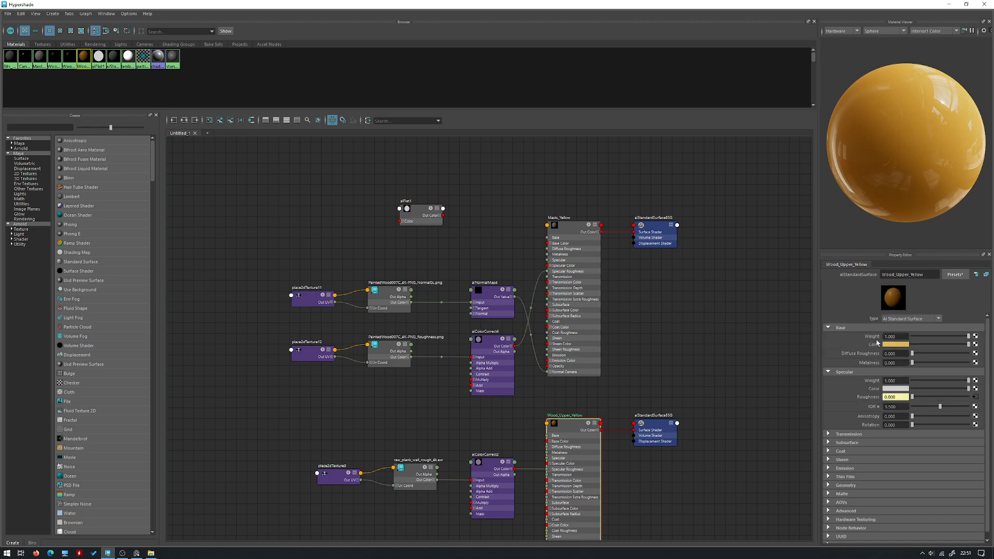
left_click(890, 344)
left_click(841, 385)
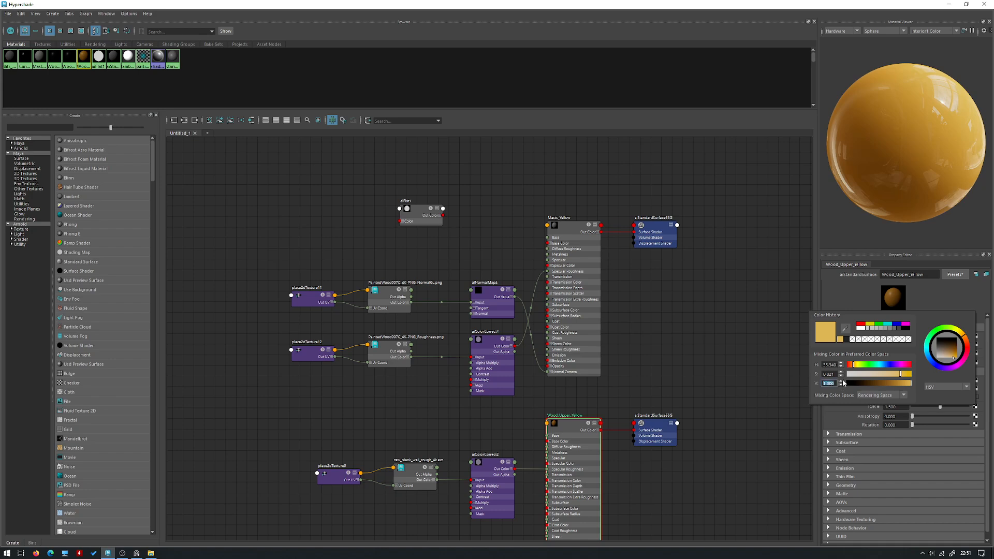
left_click(411, 217)
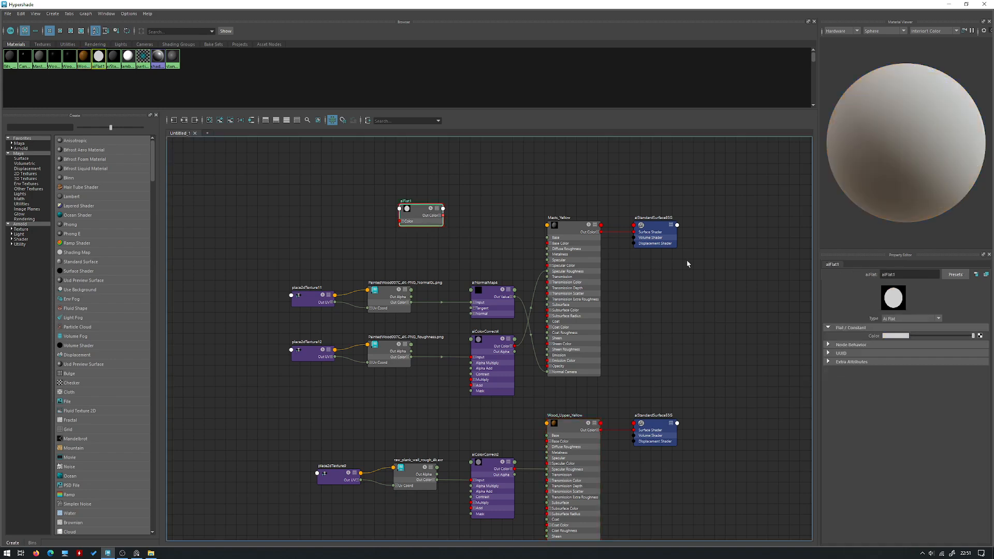
left_click(896, 335)
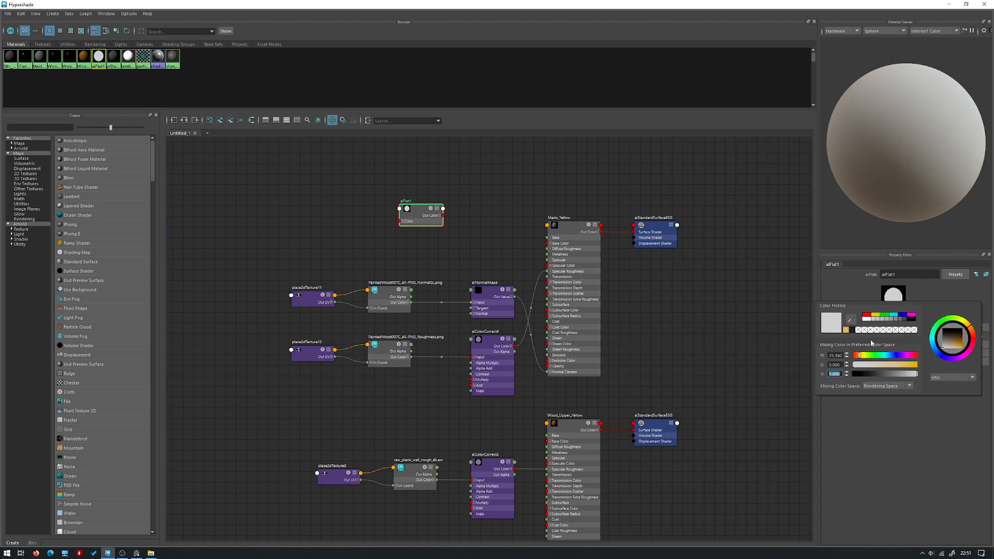
left_click(845, 331)
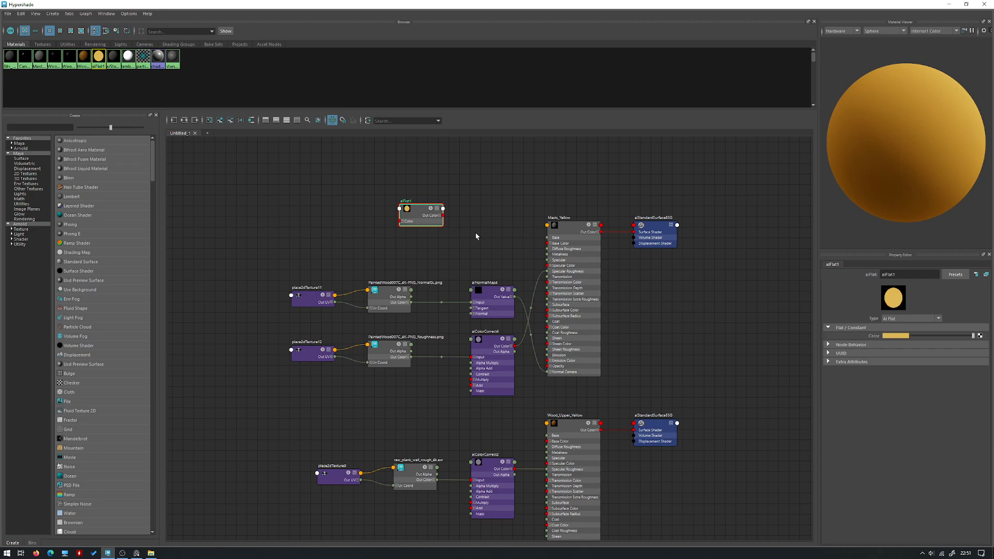
left_click_drag(442, 208, 551, 244)
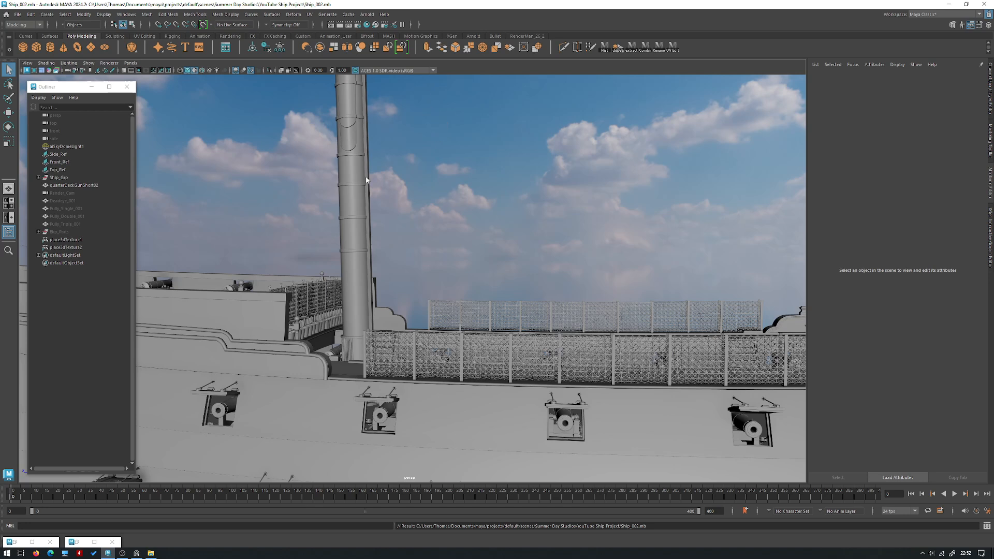
Preview the yellow mast up close in the Arnold viewport render, then return to Viewport 2.0 and a wider ship view.
left_click(27, 71)
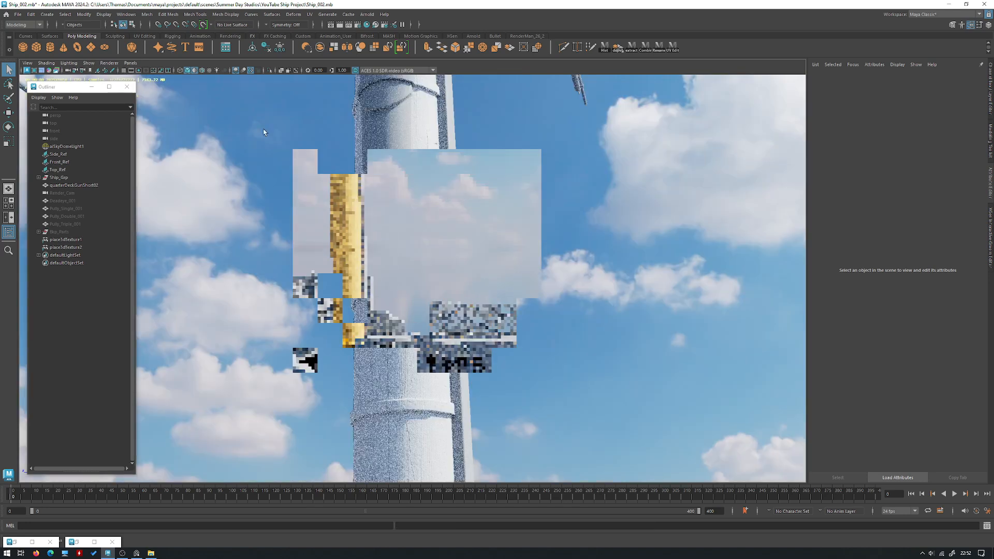
left_click_drag(393, 209, 569, 279, "alt")
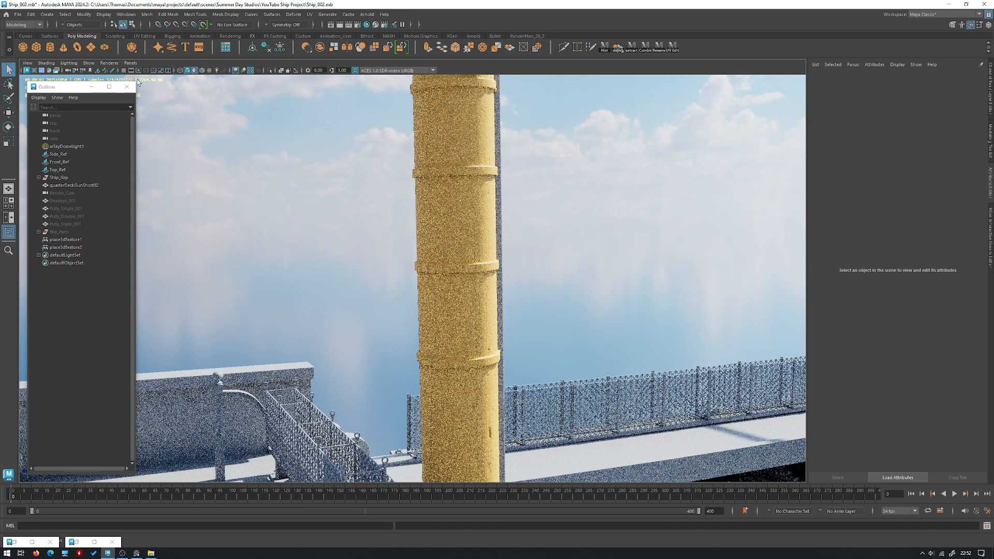
left_click(111, 63)
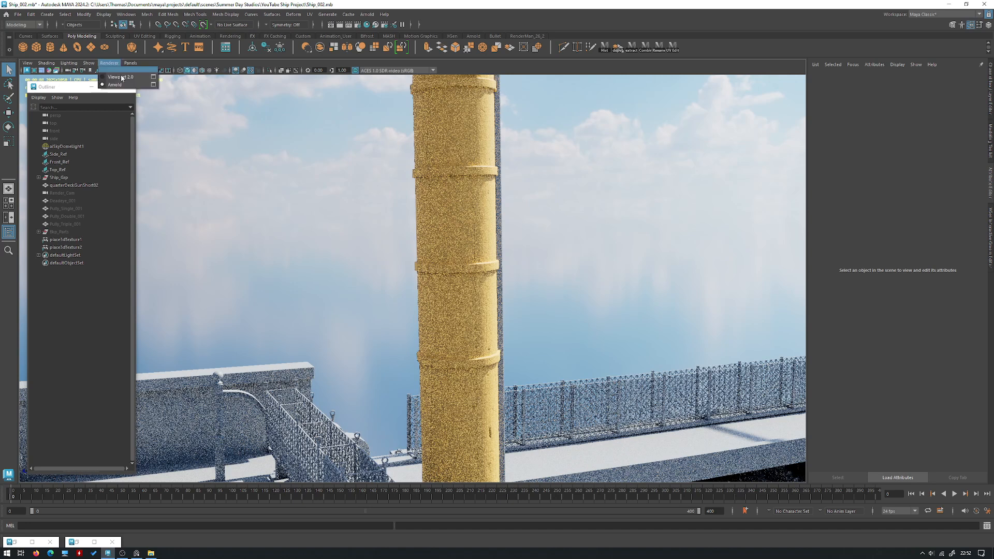
left_click(136, 83)
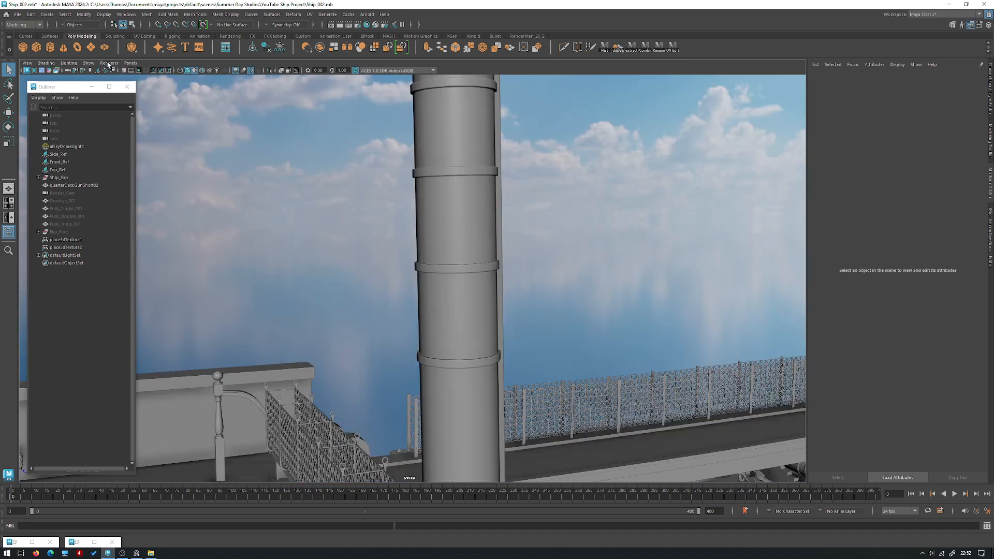
scroll(250, 137, "down", 5)
left_click_drag(250, 137, 417, 173, "alt")
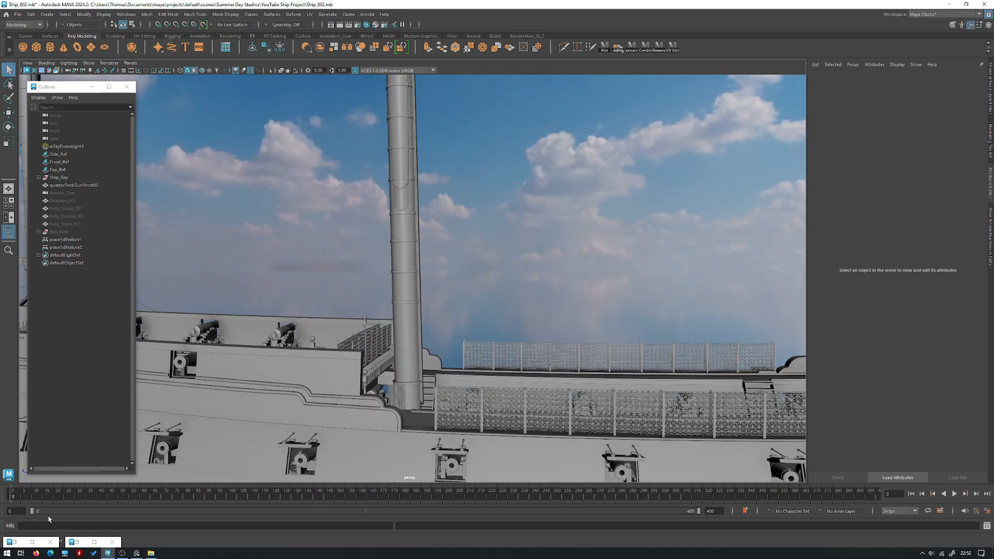
Return to Hypershade and delete the connection between aiFlat and the Base Color of Masts_Yellow.
left_click(13, 541)
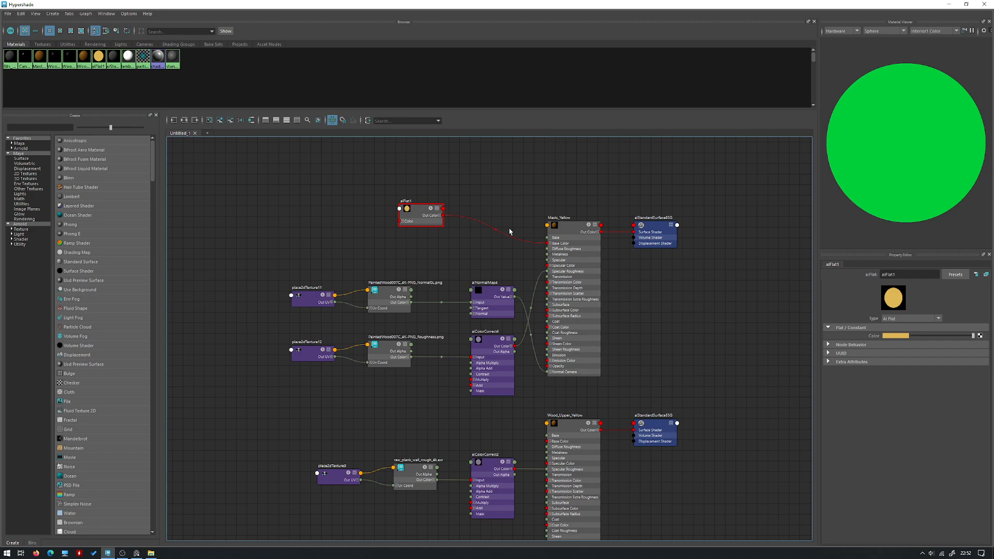
middle_click_drag(501, 218, 497, 232, "alt")
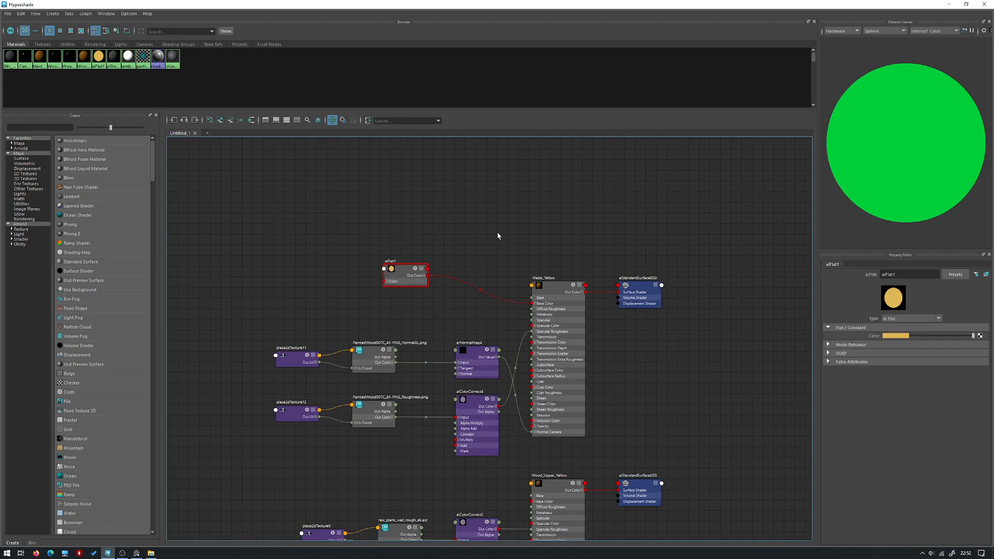
left_click(476, 281)
key("Delete")
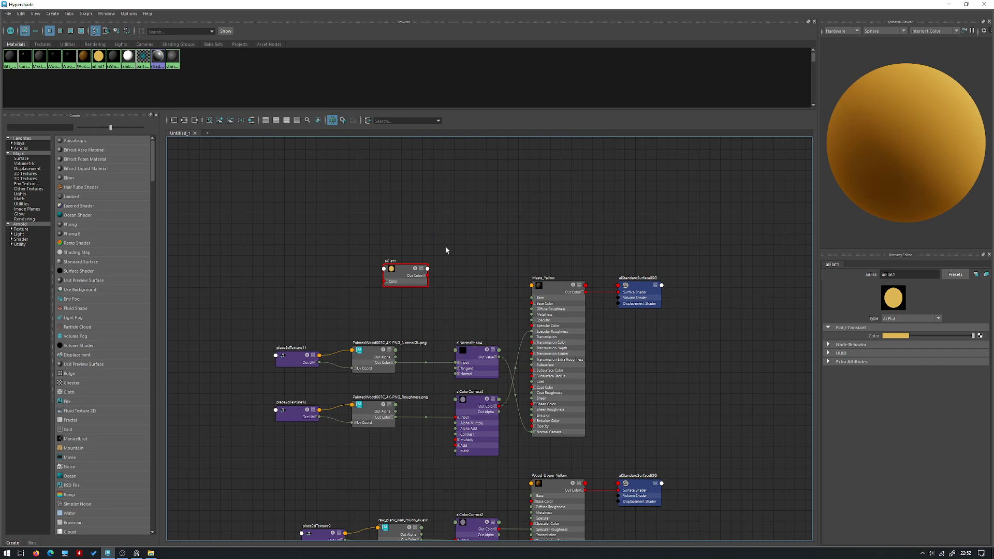
Create an aiMixShader node, set it with its shading group beyond the Masts_Yellow network, and examine its inputs.
key("Tab")
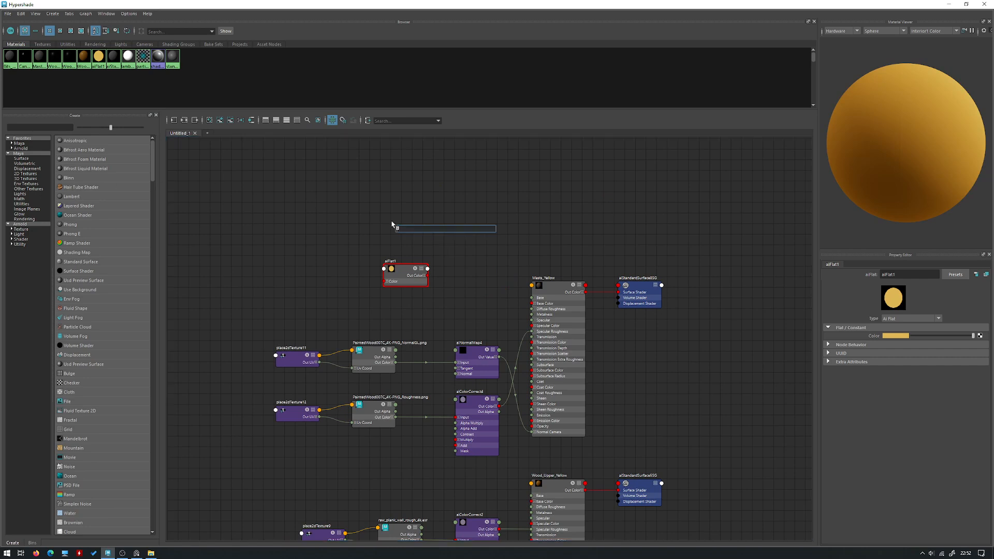
type("aimix")
key("Return")
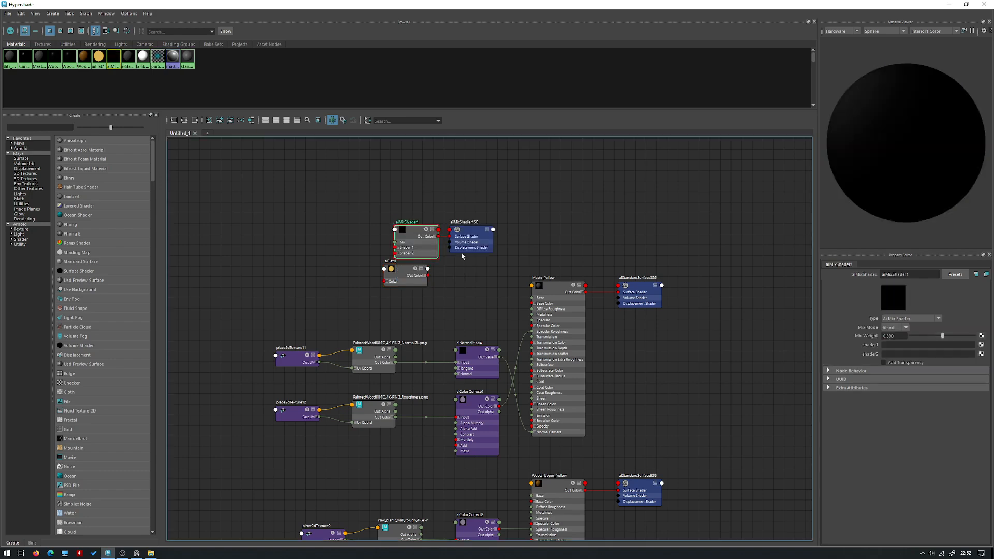
left_click_drag(500, 267, 727, 340)
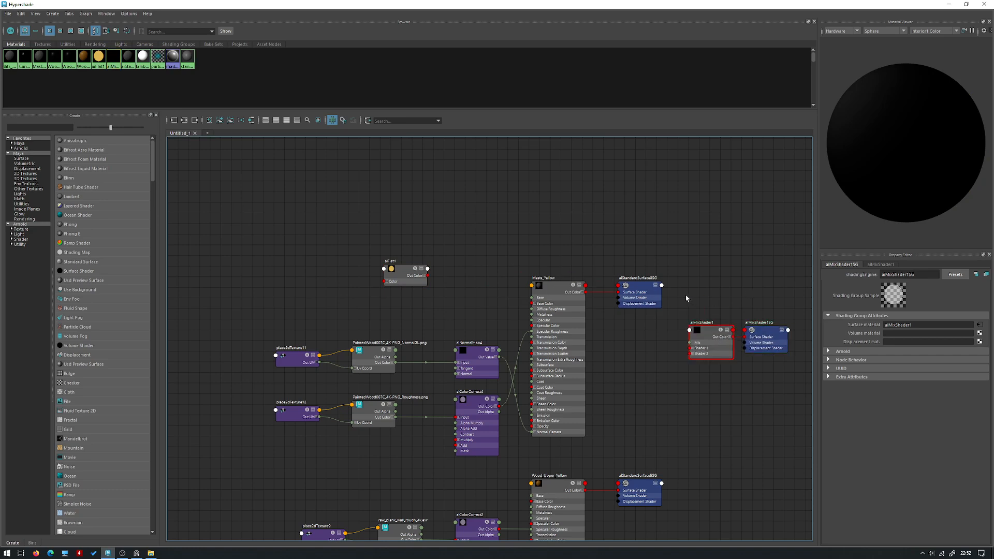
middle_click_drag(657, 280, 573, 277, "alt")
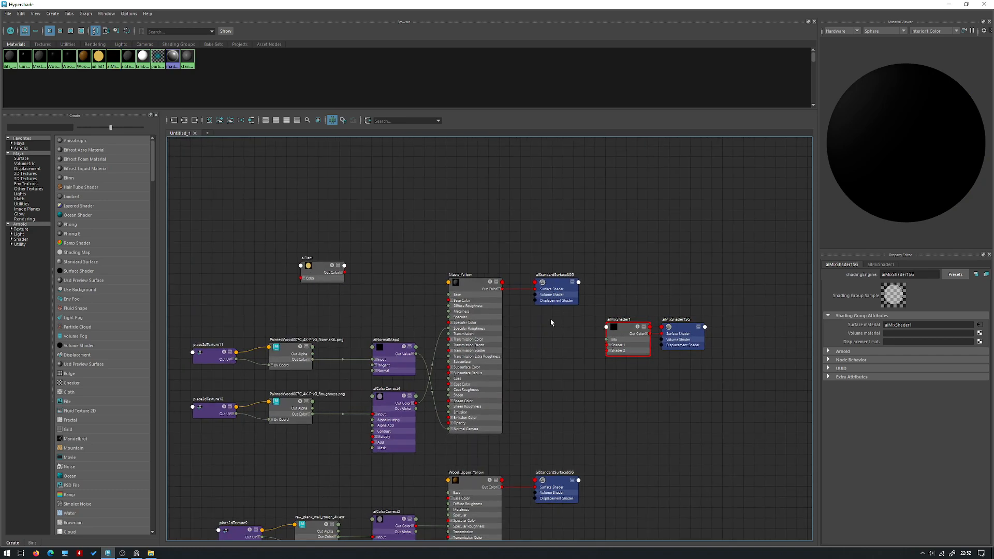
left_click(627, 331)
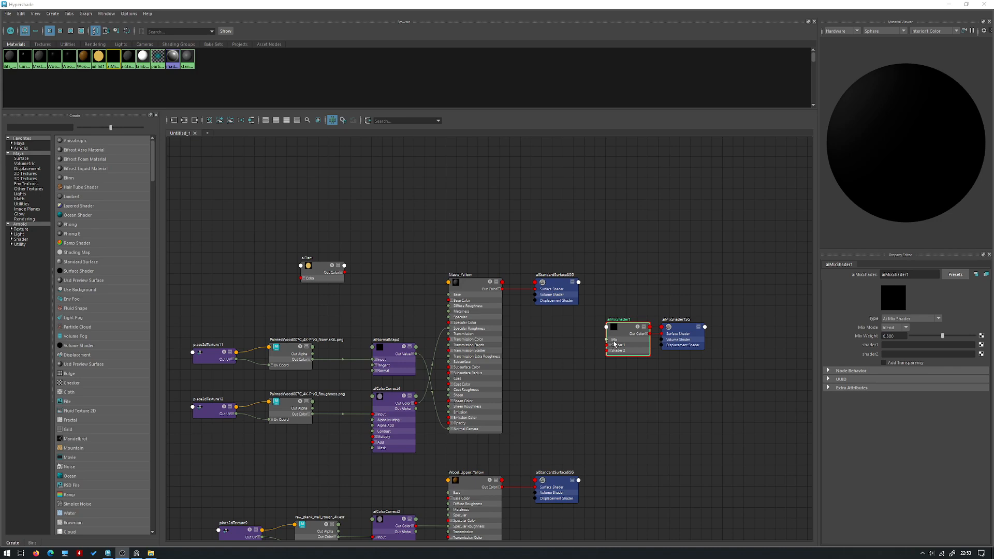
scroll(614, 344, "up", 2)
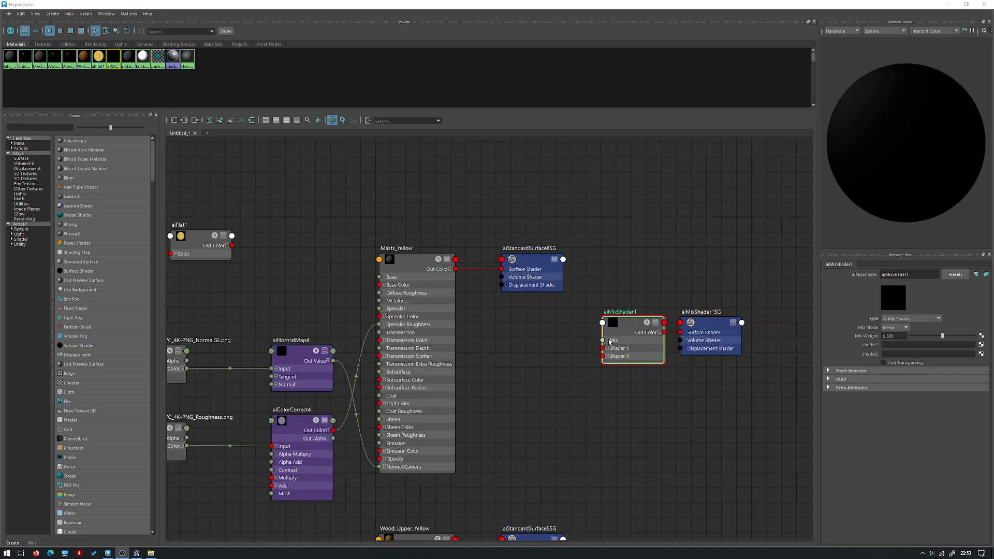
scroll(581, 334, "down", 2)
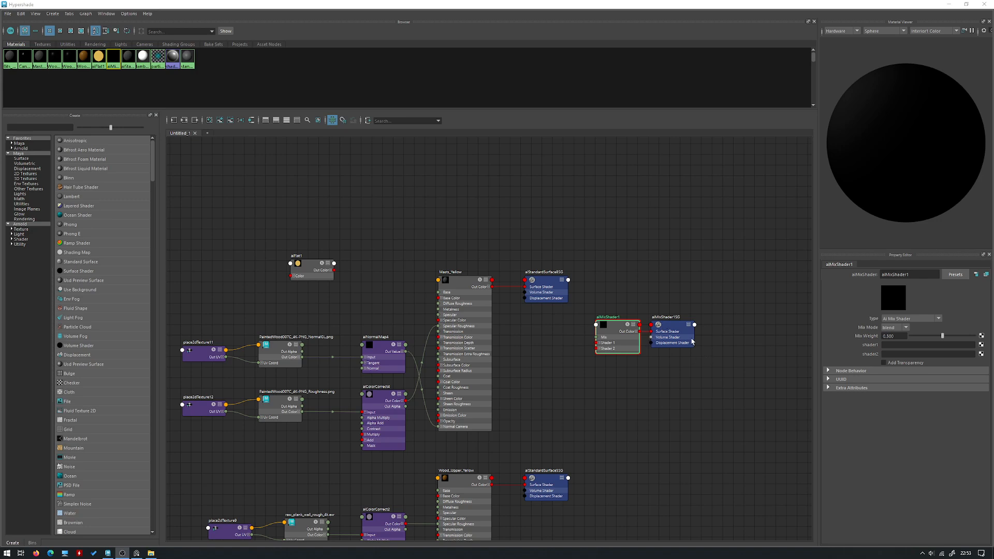
Delete the aiMixShader's shading group and wire the node between aiFlat and Masts_Yellow, using Shader 1 as input and Base Color as target.
left_click(688, 339)
key("Delete")
left_click_drag(621, 340, 380, 291)
scroll(380, 291, "up", 2)
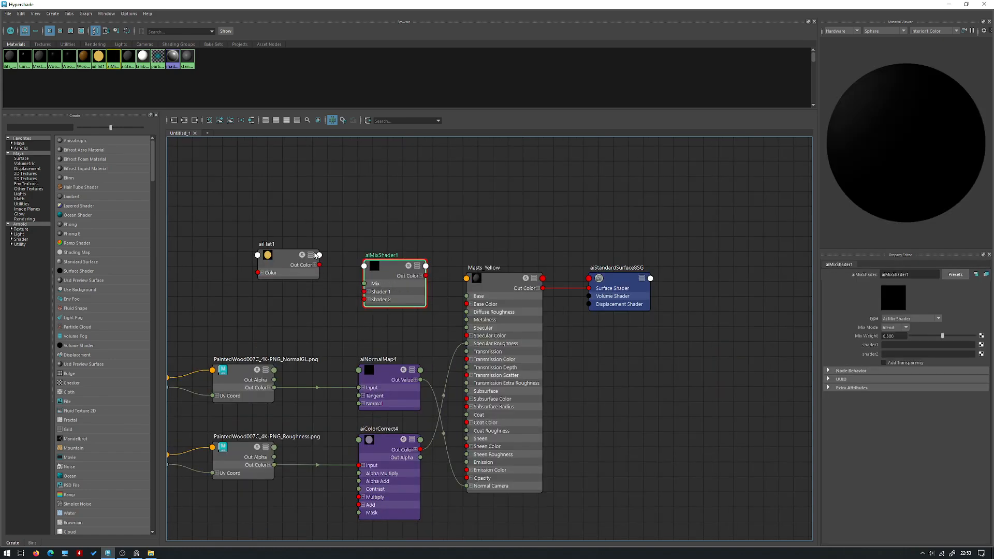
left_click_drag(320, 265, 365, 292)
left_click_drag(425, 276, 467, 304)
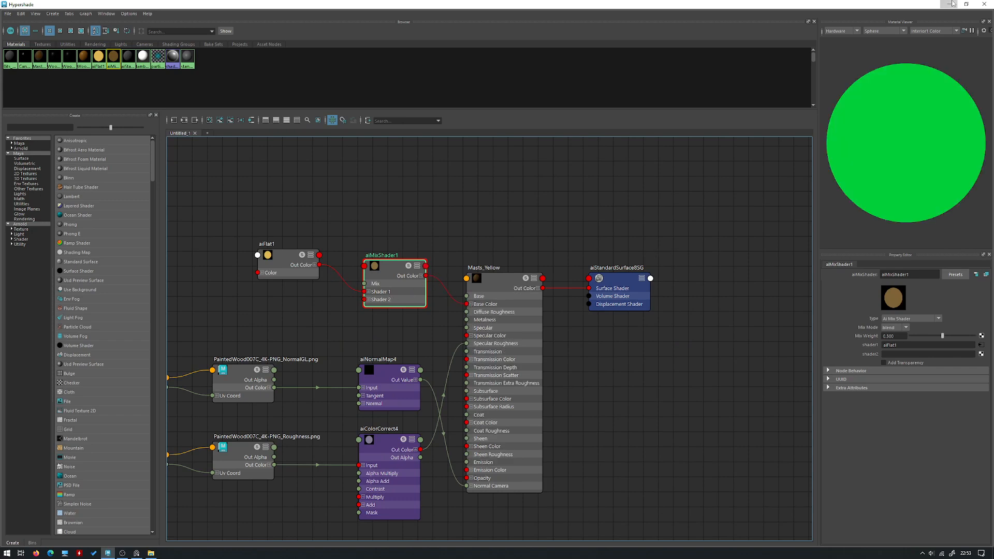
Preview the mixed mast color in the Arnold viewport render, then switch the viewport back to Viewport 2.0.
left_click(949, 4)
left_click(108, 63)
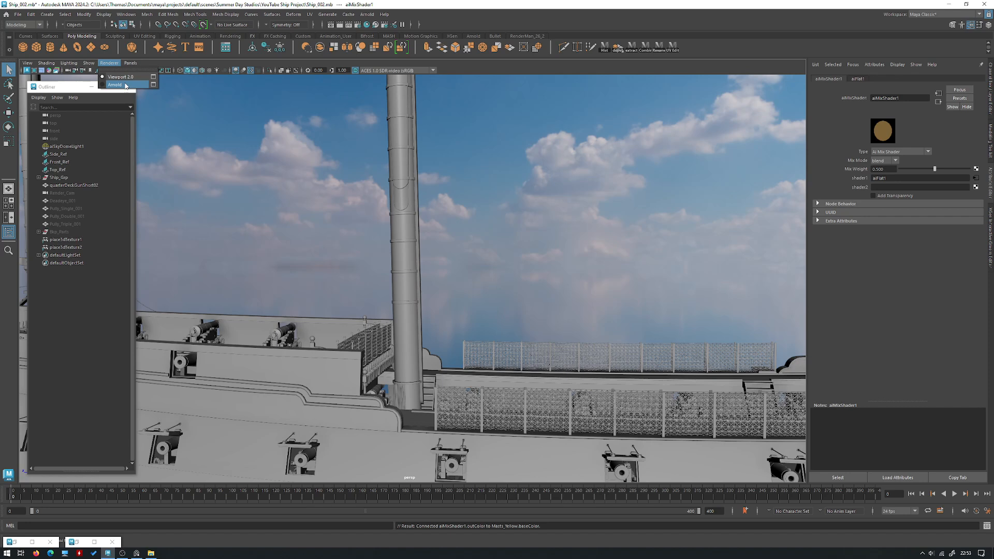
left_click(125, 85)
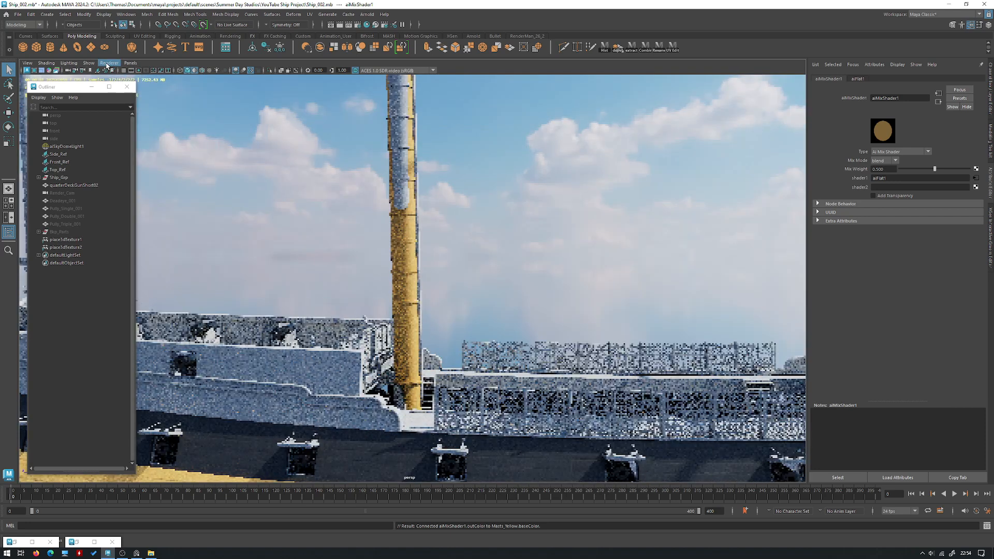
left_click(107, 65)
left_click(118, 78)
Return to Hypershade, create a Fractal 2D texture and arrange it with its placement node below aiFlat1 and aiMixShader1.
left_click(16, 542)
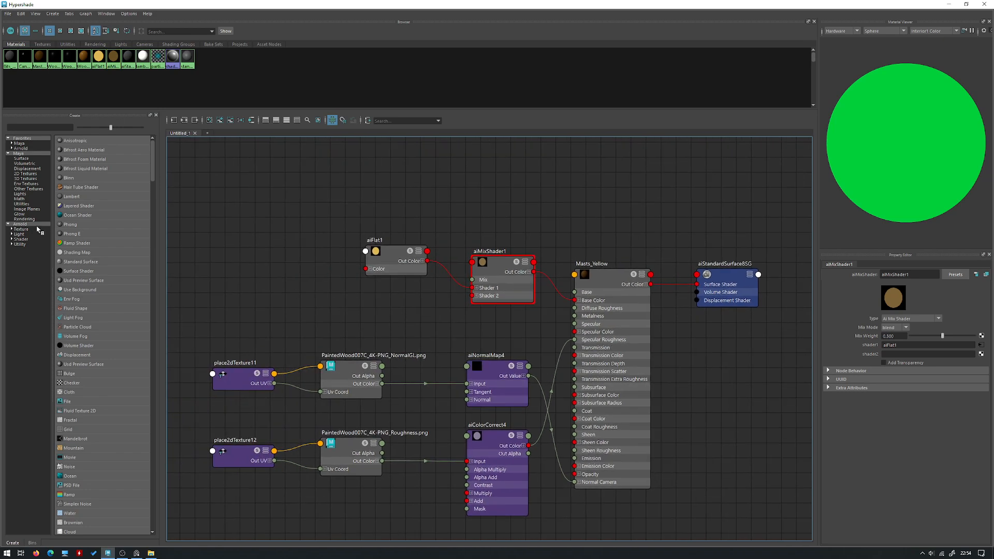
left_click(36, 224)
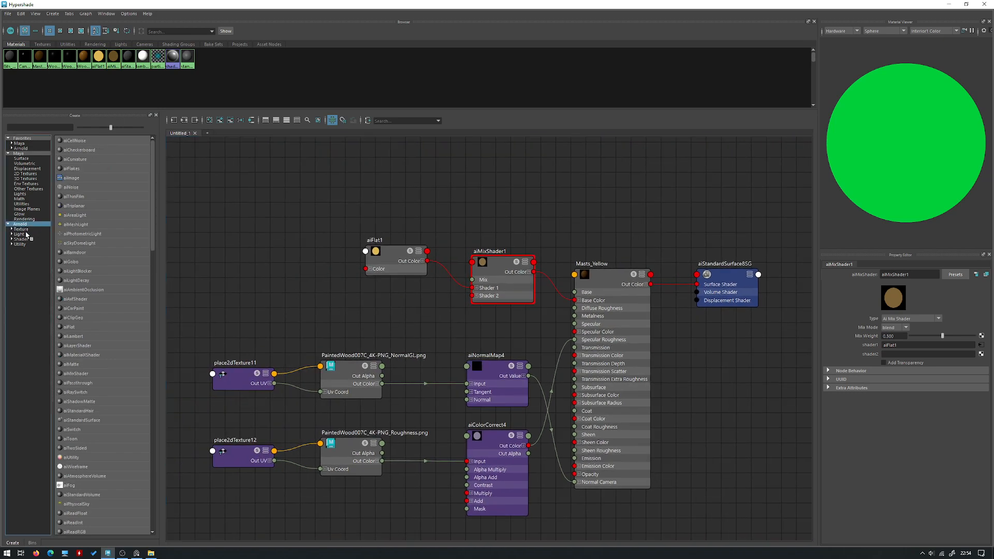
left_click(26, 230)
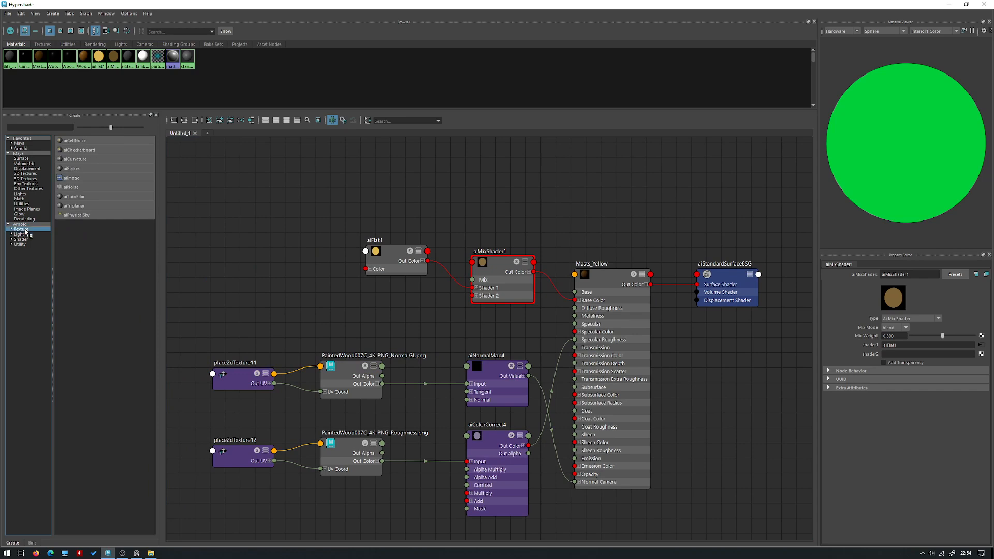
left_click(23, 174)
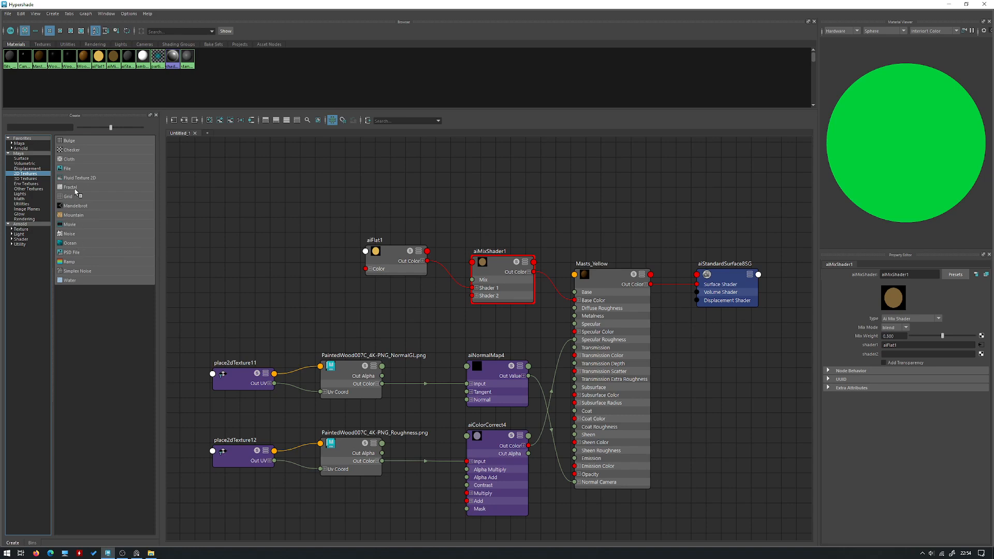
left_click(73, 187)
left_click_drag(404, 169, 288, 304)
left_click_drag(384, 193, 462, 243)
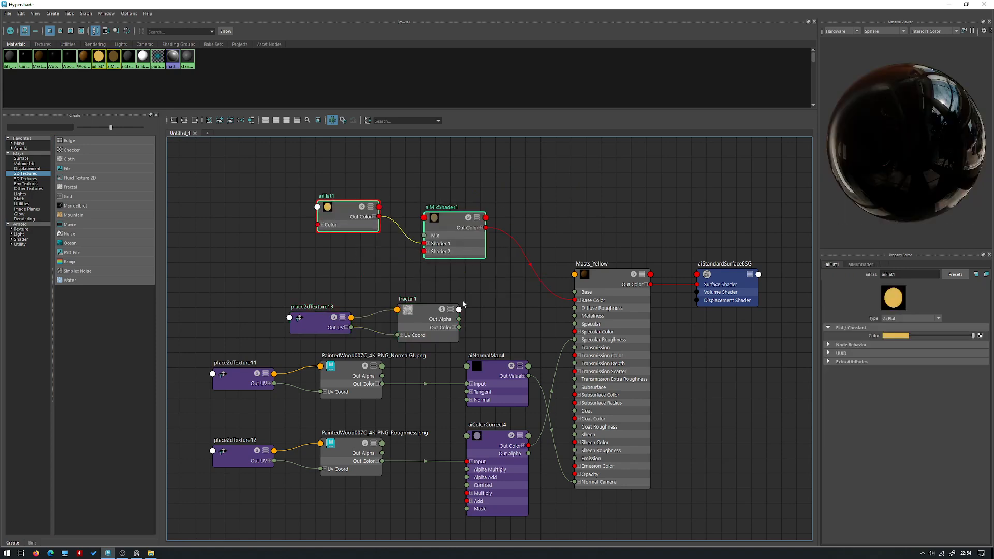
left_click_drag(451, 334, 286, 295)
left_click_drag(413, 323, 309, 308)
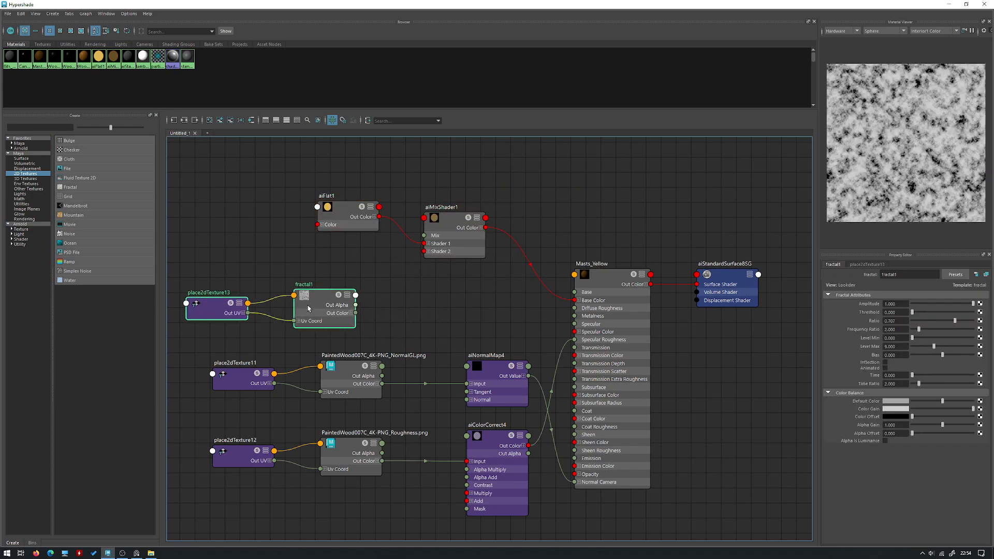
Create a second aiFlat node beside the fractal and delete its shading group.
left_click(368, 295)
middle_click_drag(367, 295, 426, 290, "alt")
key("Tab")
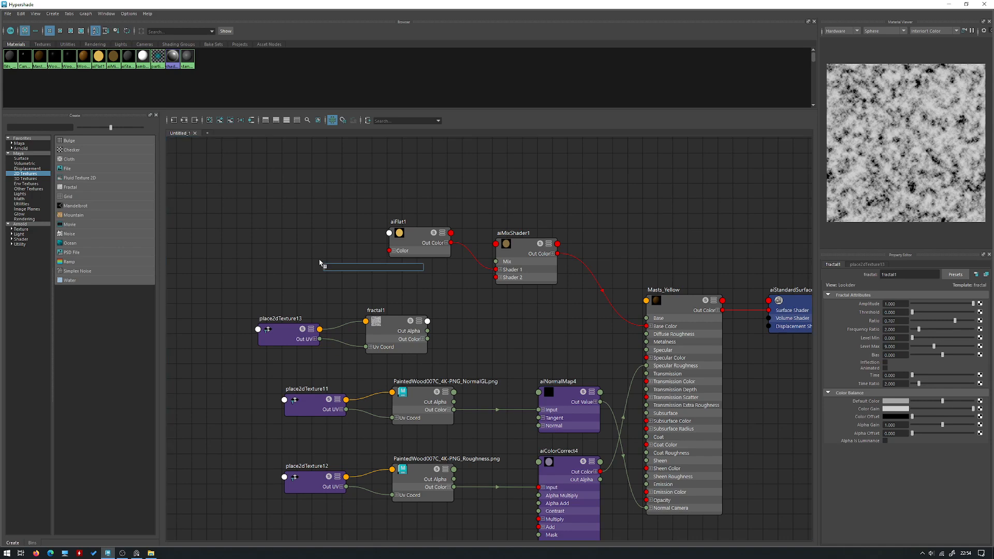
type("aifla")
key("Down")
key("Down")
key("Return")
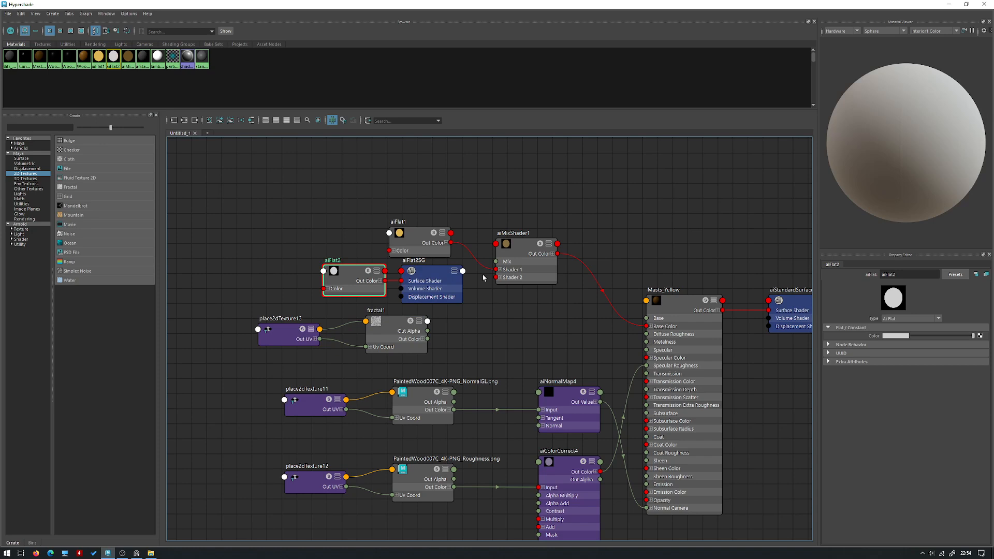
left_click(432, 296)
key("Delete")
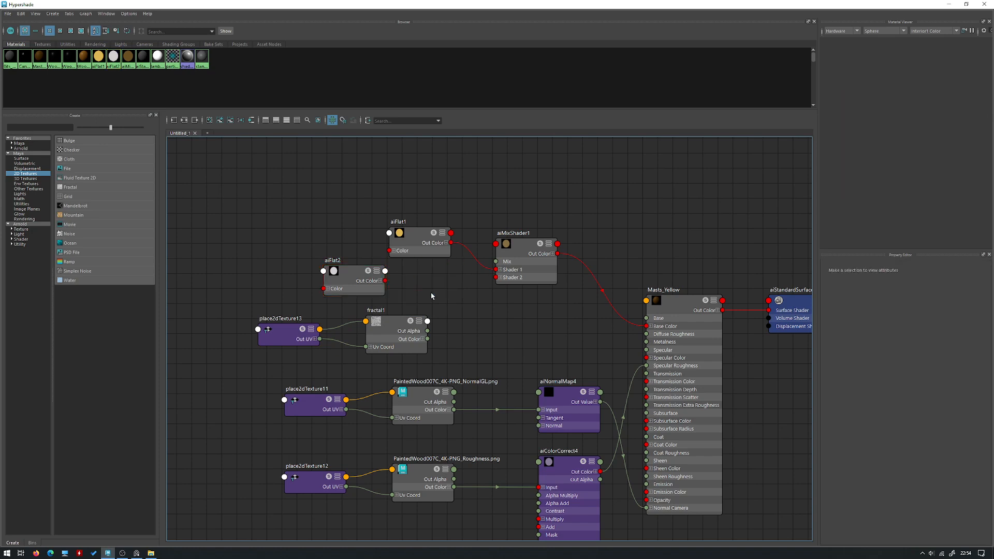
Set the color of aiFlat2 to a very dark olive green, starting from the yellow in the color history.
left_click(383, 282)
left_click(842, 334)
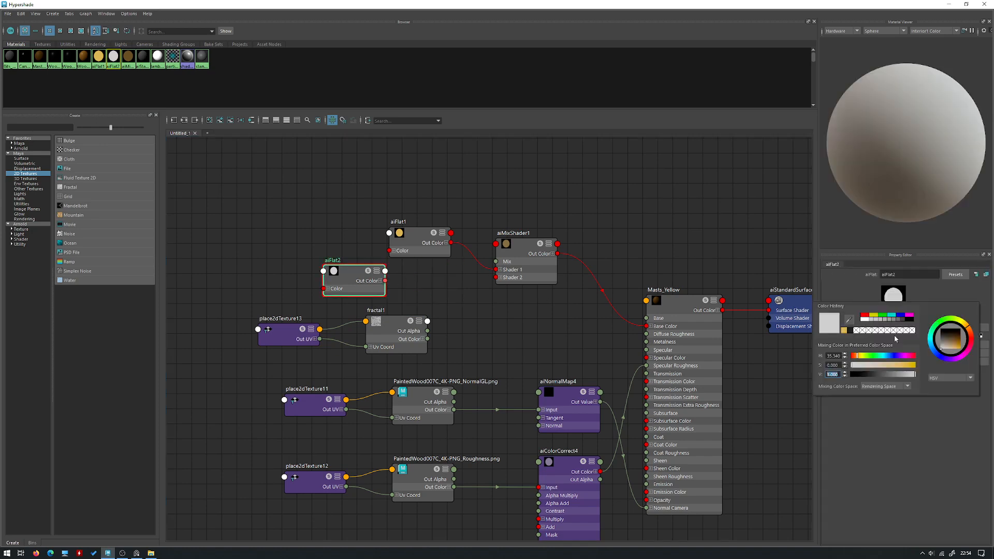
left_click(844, 331)
left_click_drag(899, 377, 872, 377)
left_click_drag(969, 328, 961, 325)
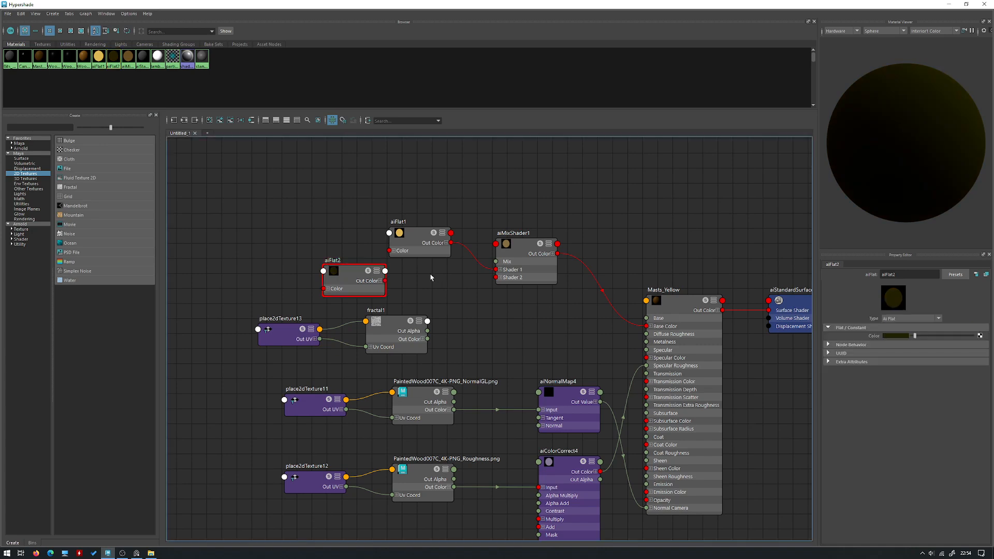
Connect aiFlat2 to Shader 2 of aiMixShader1, place it under aiFlat1 and move the fractal nodes above them.
left_click_drag(385, 281, 503, 280)
left_click_drag(350, 290, 422, 298)
left_click_drag(450, 357, 311, 185)
left_click(529, 256)
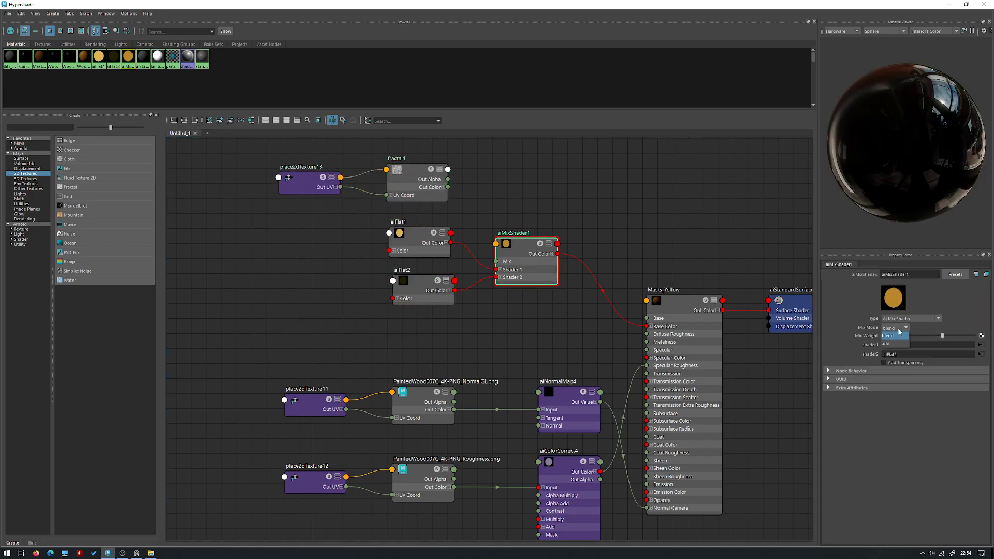
Preview the blended mast color on the ship in the Arnold viewport render, then switch back to Viewport 2.0.
left_click(949, 4)
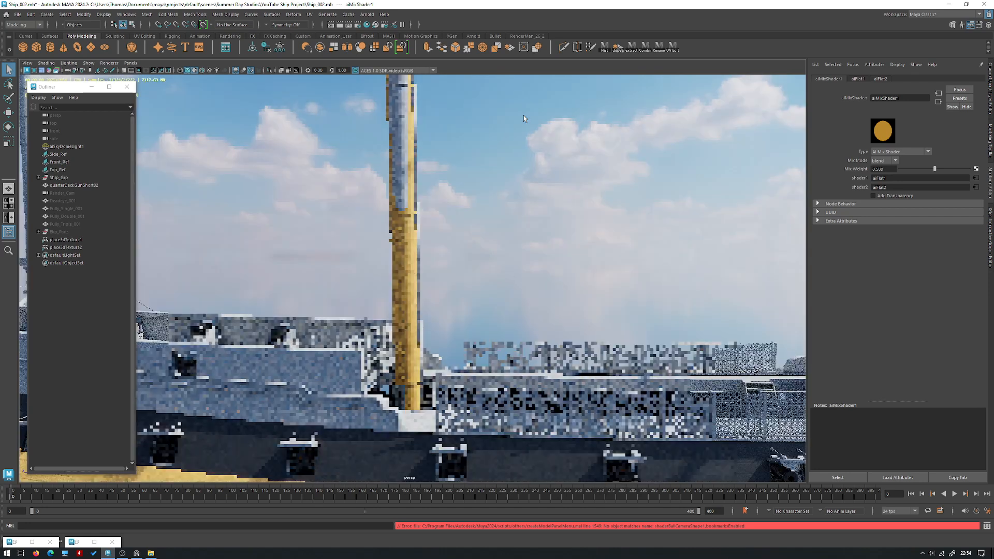
right_click_drag(544, 209, 331, 203, "alt")
left_click_drag(507, 248, 399, 281, "alt")
left_click(398, 281)
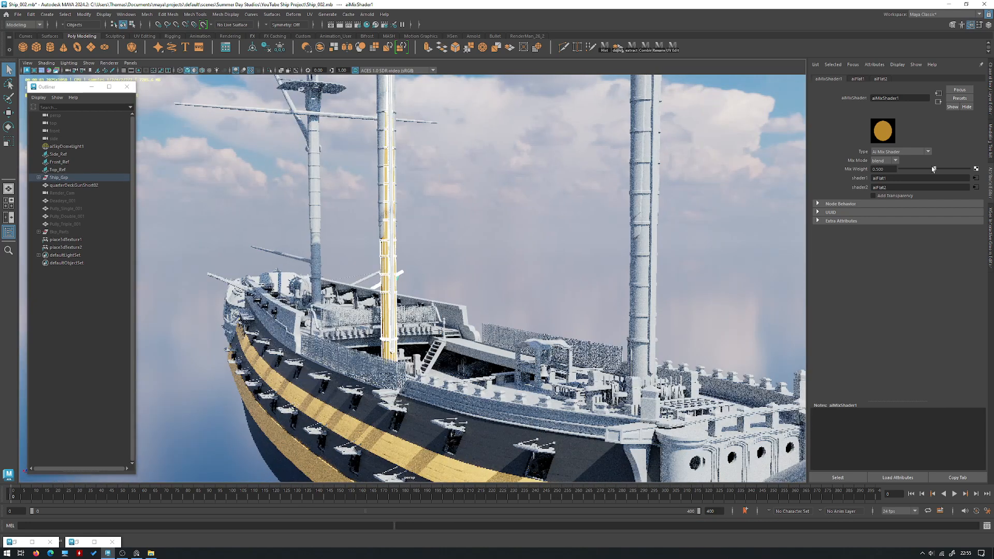
left_click(448, 145)
scroll(466, 171, "up", 5)
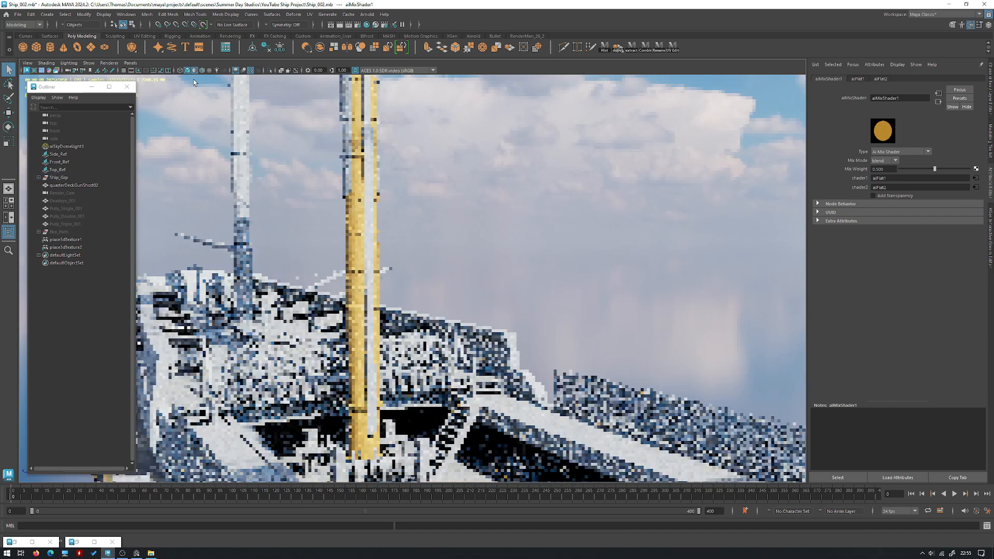
left_click(108, 63)
left_click(122, 76)
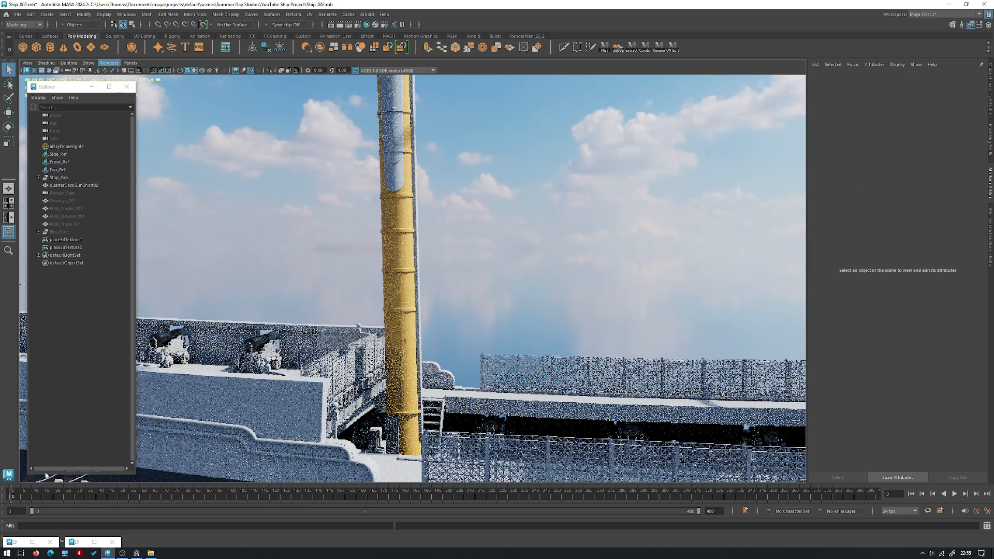
Return to Hypershade, expand the fractal's Out Color channels and move it with its placement node clear of aiFlat1.
left_click(15, 542)
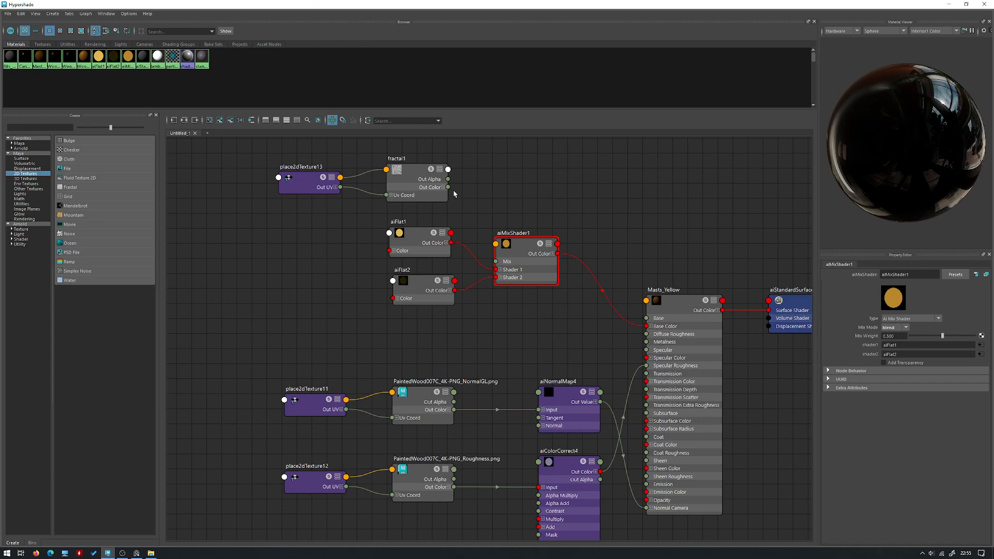
left_click(448, 195)
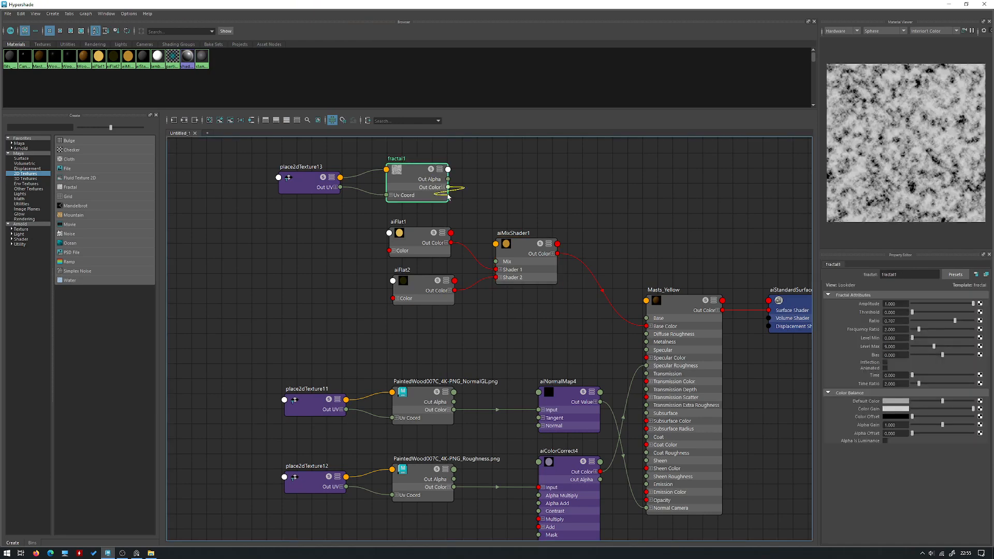
left_click(444, 187)
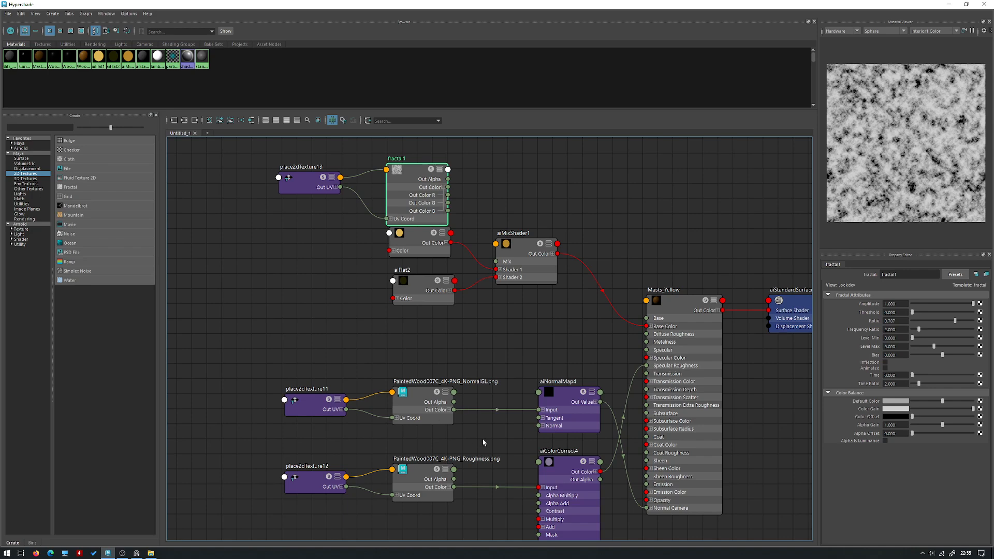
left_click(305, 186, "shift")
left_click_drag(408, 192, 403, 179)
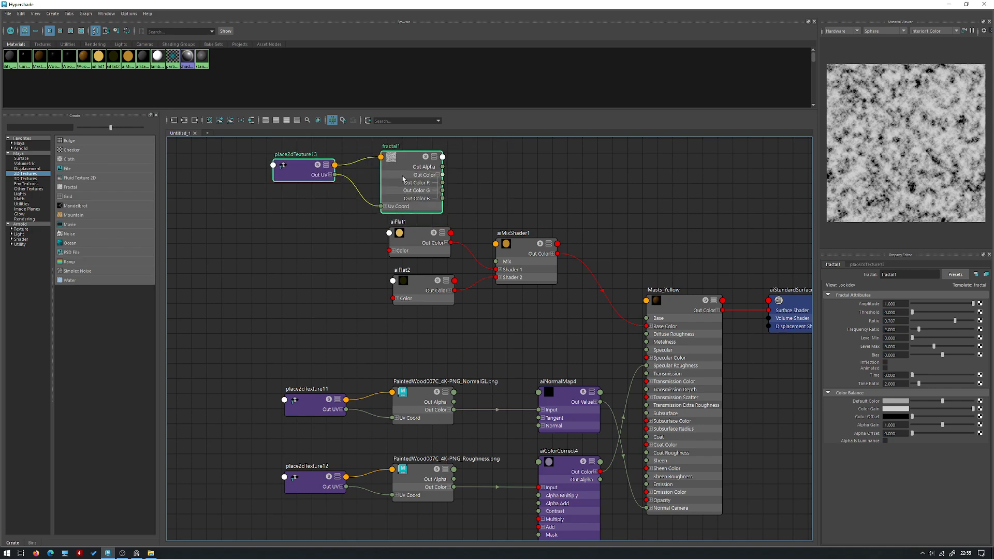
left_click(458, 182)
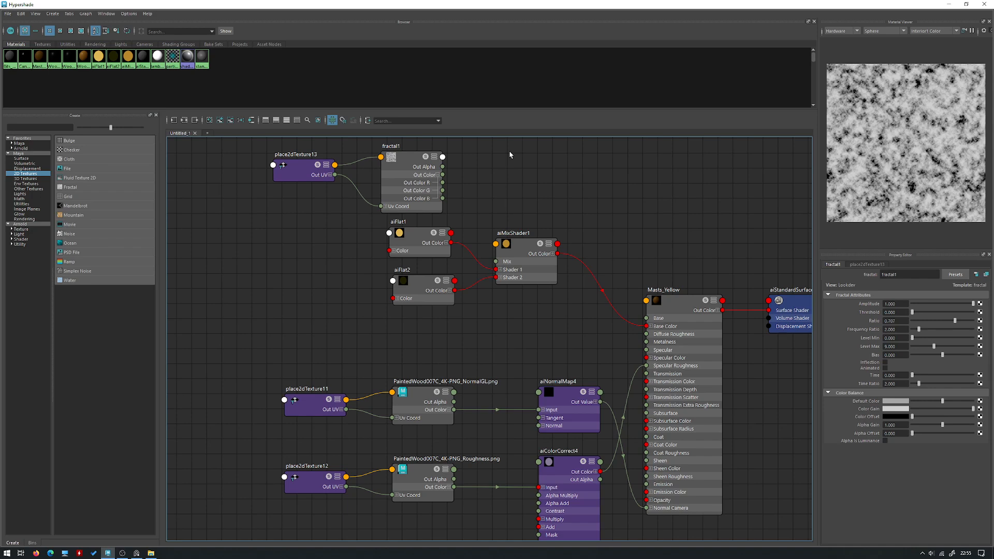
Connect the fractal's Out Color R to the Mix input of aiMixShader1 and enable Alpha Is Luminance on the fractal.
left_click(437, 404)
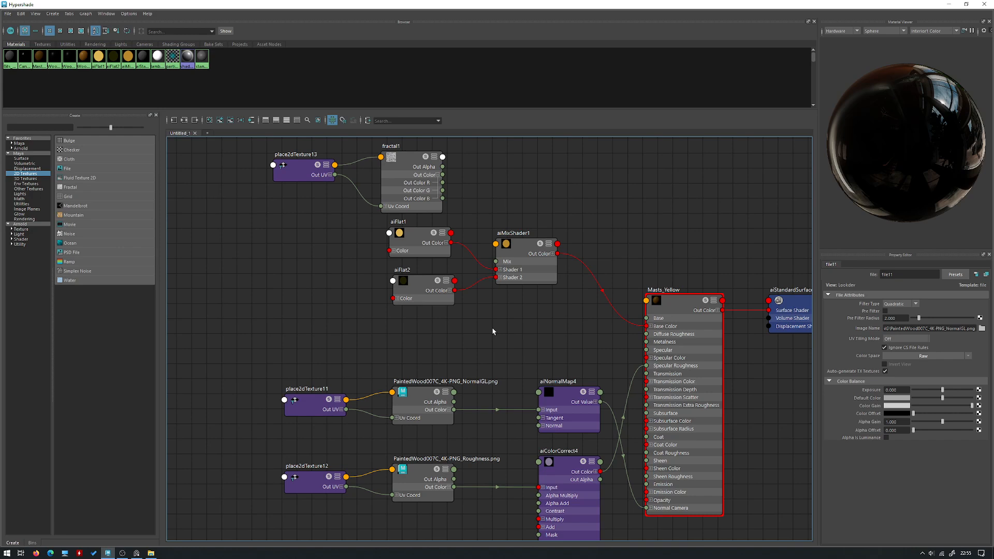
left_click(412, 183)
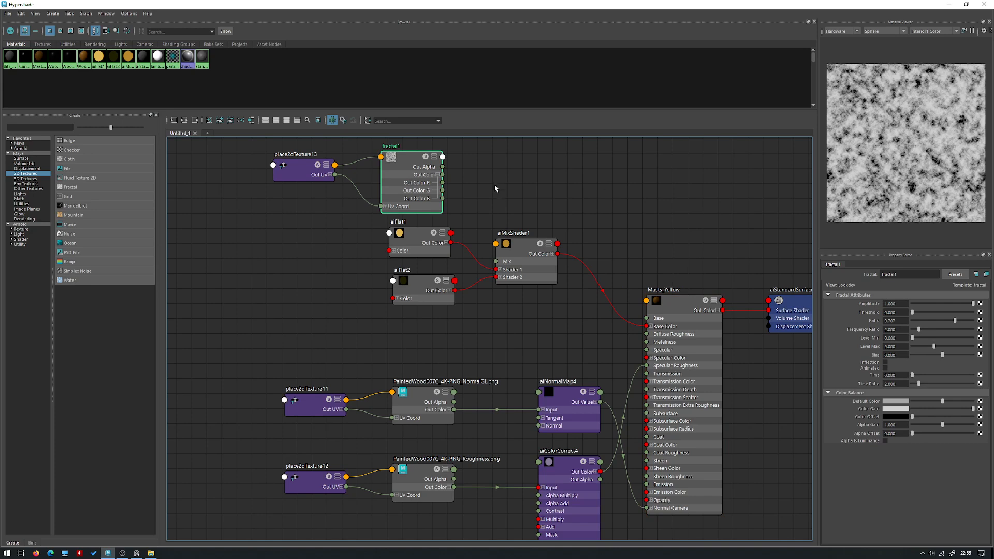
left_click(410, 243)
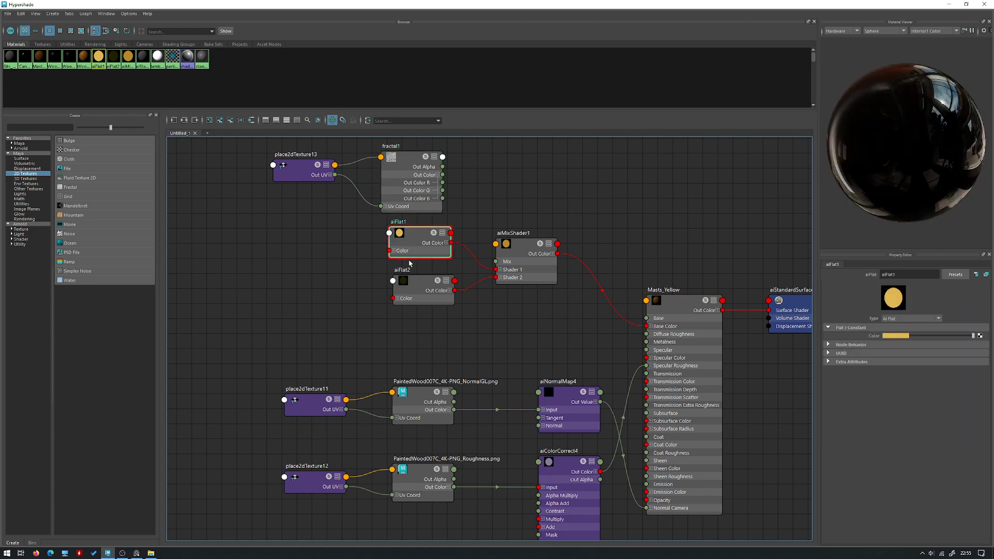
left_click(404, 187)
left_click(409, 290)
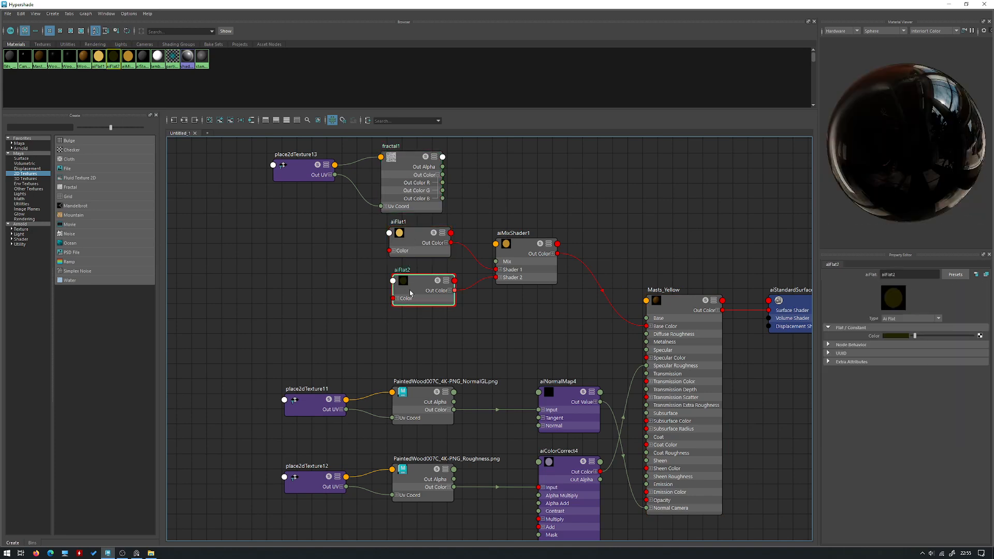
left_click(414, 182)
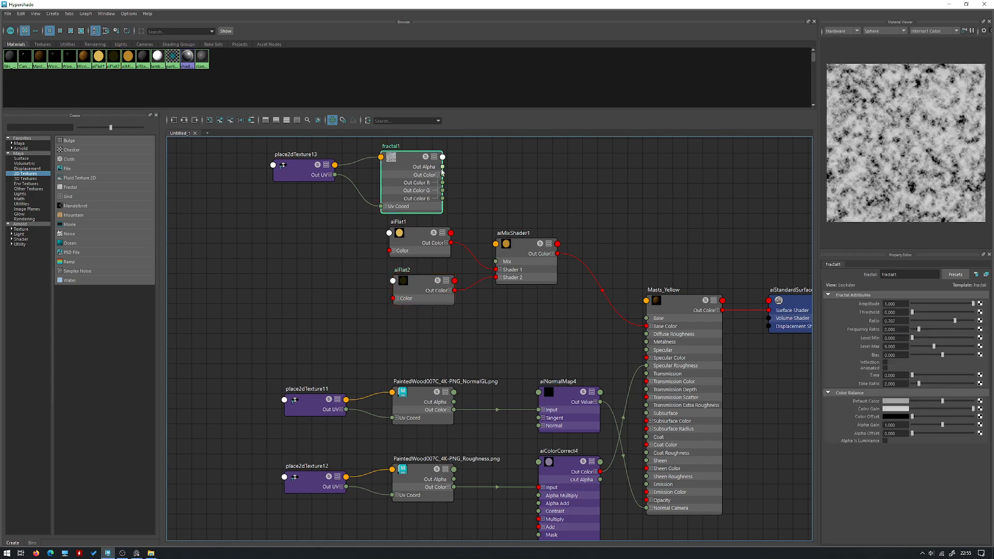
left_click_drag(443, 183, 497, 262)
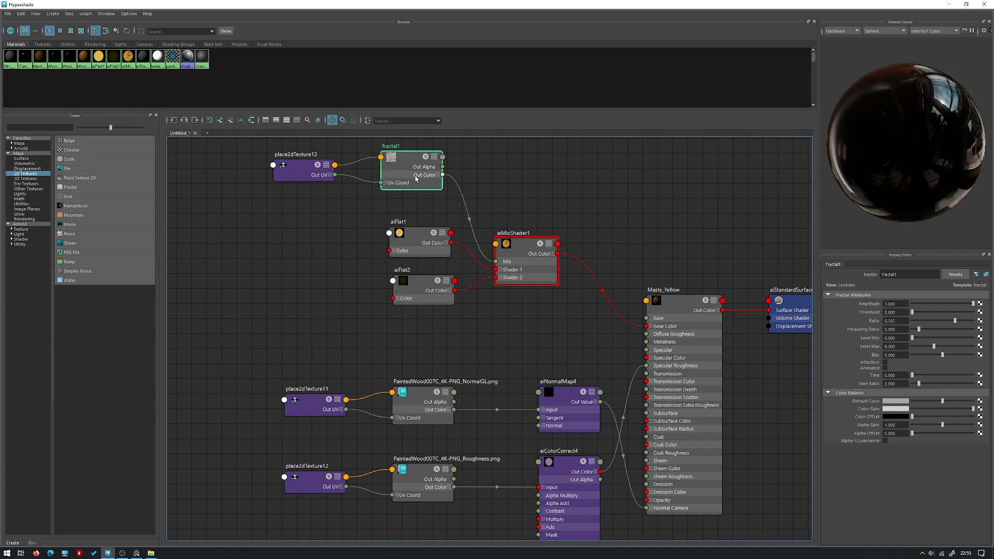
left_click(885, 441)
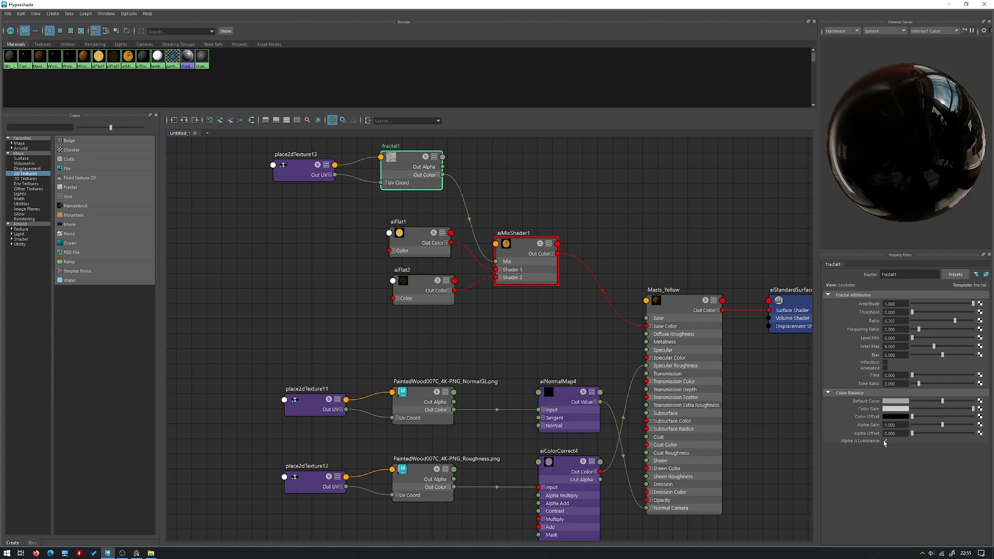
left_click(528, 258)
Inspect the fractal-mixed weathering on the mast up close in the Arnold render, then restore Viewport 2.0.
left_click(949, 4)
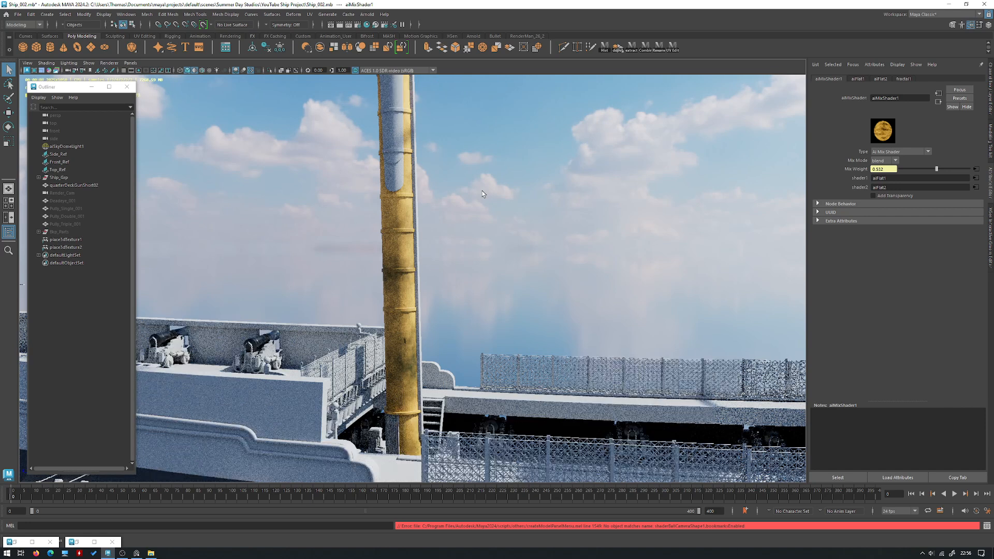
left_click_drag(450, 211, 511, 255, "alt")
scroll(431, 179, "up", 3)
scroll(513, 297, "up", 2)
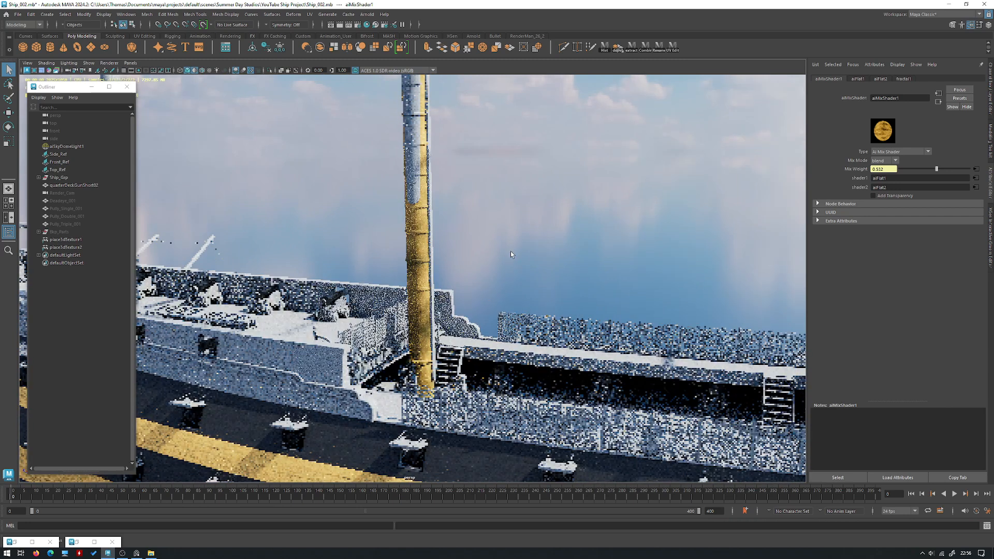
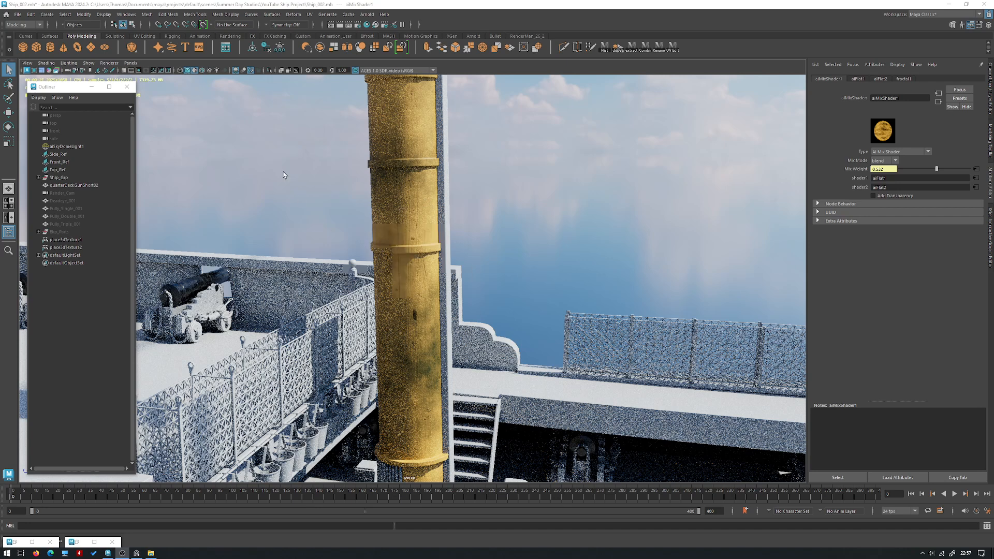
left_click(105, 65)
left_click(125, 77)
Return to Hypershade, duplicate aiMixShader1 and place the copy above the Wood_Upper_Yellow texture nodes.
left_click(15, 542)
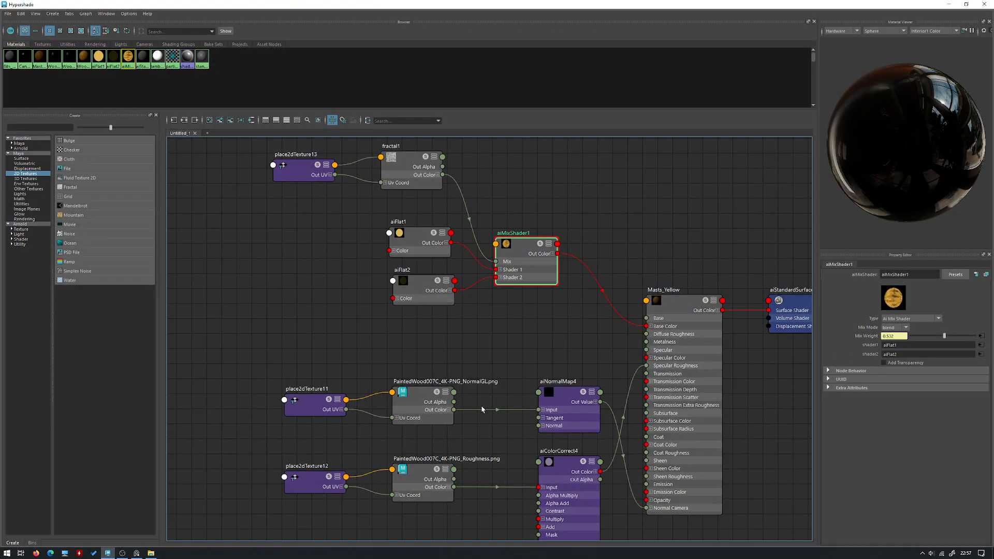
middle_click_drag(483, 401, 424, 352, "alt")
key("ctrl+d")
scroll(513, 310, "down", 4)
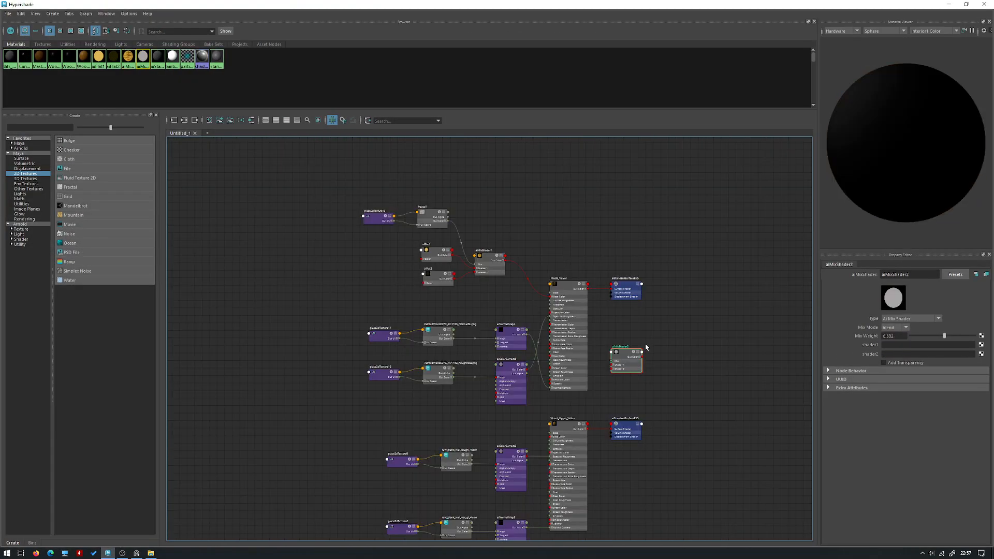
middle_click_drag(646, 347, 612, 280, "alt")
left_click_drag(595, 302, 418, 361)
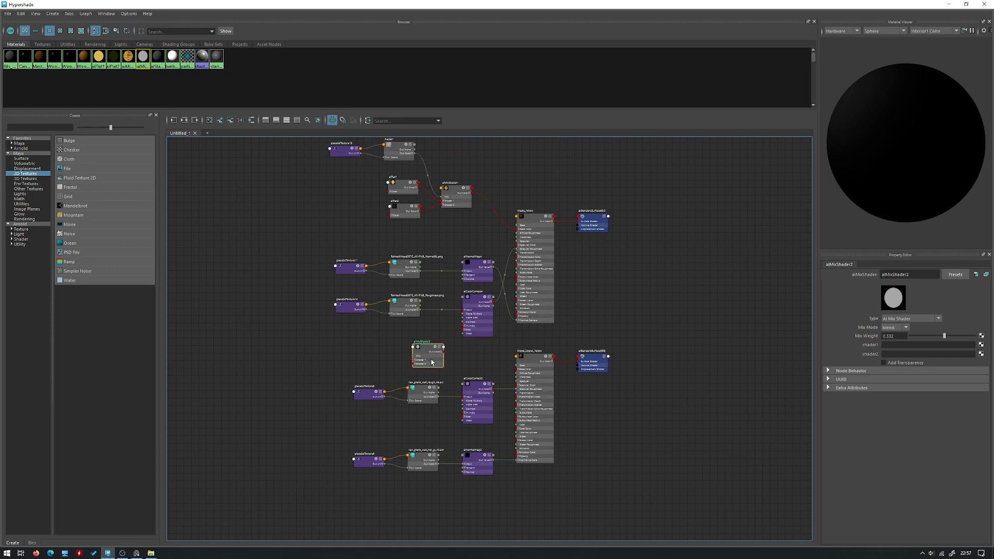
scroll(457, 345, "up", 2)
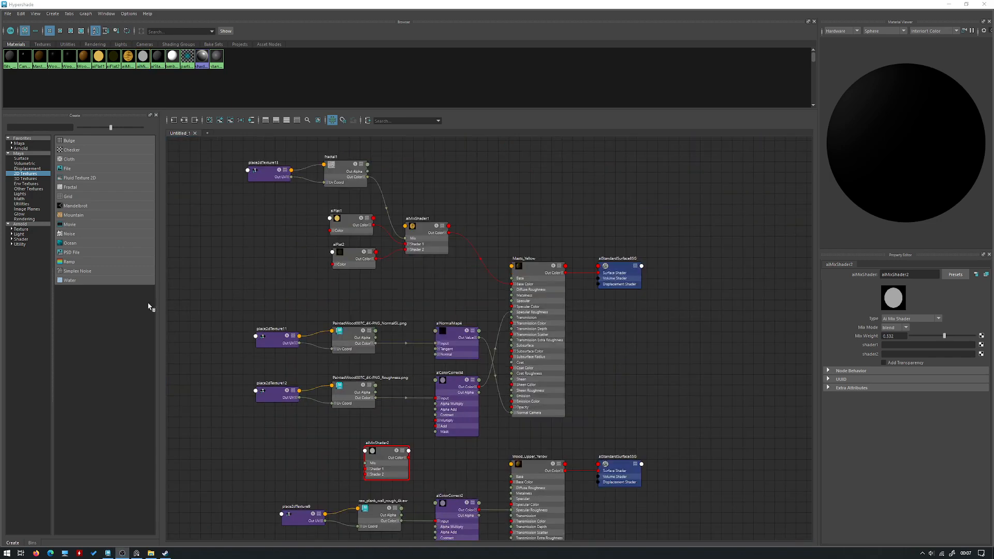
Move aiMixShader2 beside the Masts_Yellow normal map nodes and connect the PaintedWood007C_4K-PNG_NormalGL.png texture's Out Color to its Shader 1.
mouse_move(386, 454)
left_mouse_down()
mouse_move(385, 377)
mouse_move(405, 290)
left_mouse_up()
scroll(404, 335, "up", 3)
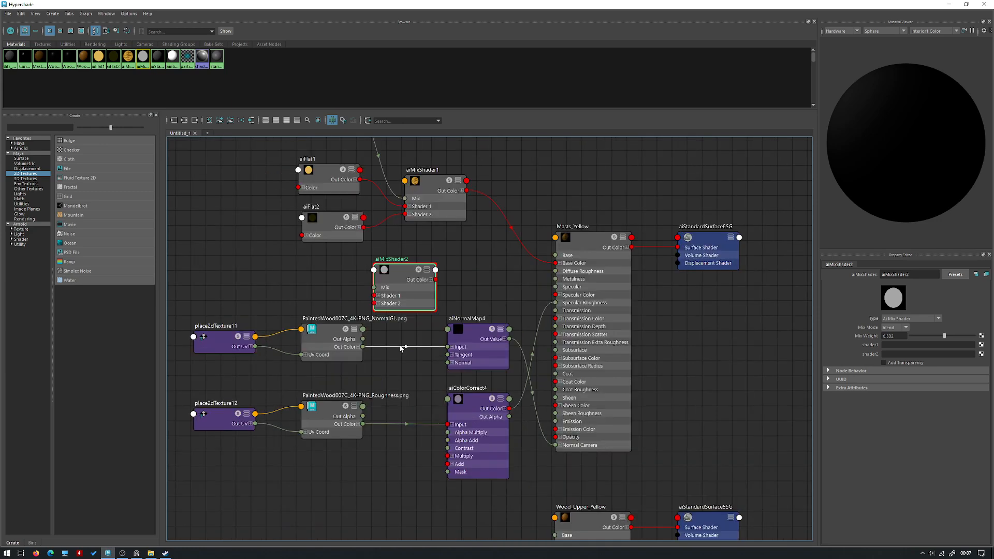
left_click_drag(321, 370, 243, 338)
left_click_drag(327, 350, 337, 309)
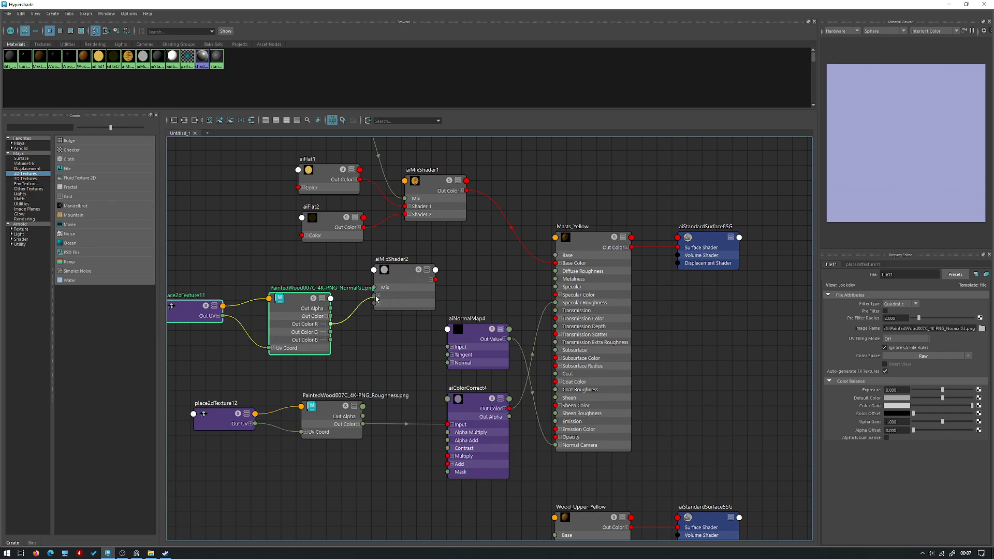
left_click_drag(377, 295, 371, 340)
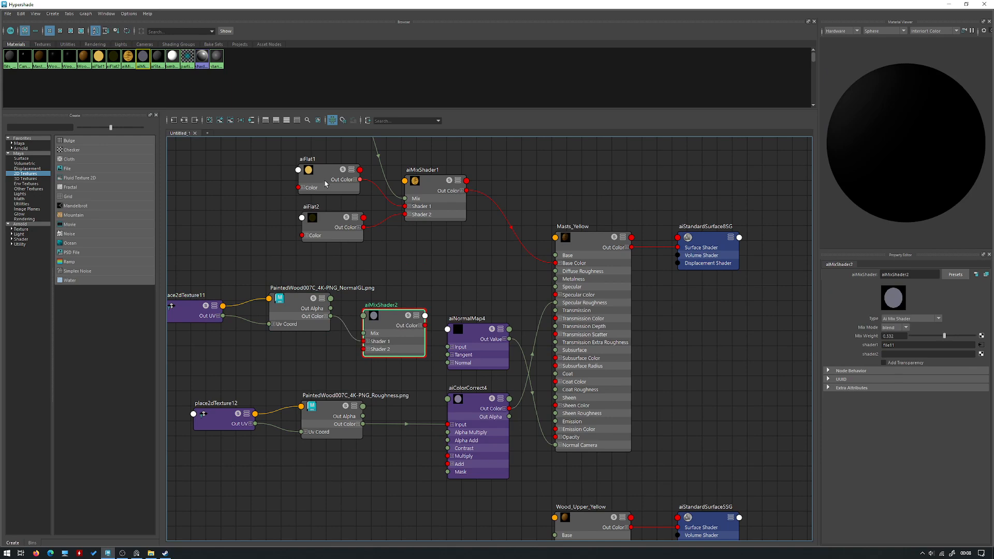
Connect the fractal1 output to the Mix and Shader 2 inputs of aiMixShader2.
scroll(372, 340, "up", 2)
scroll(372, 341, "down", 5)
middle_click_drag(356, 163, 360, 193, "alt")
left_click(366, 183)
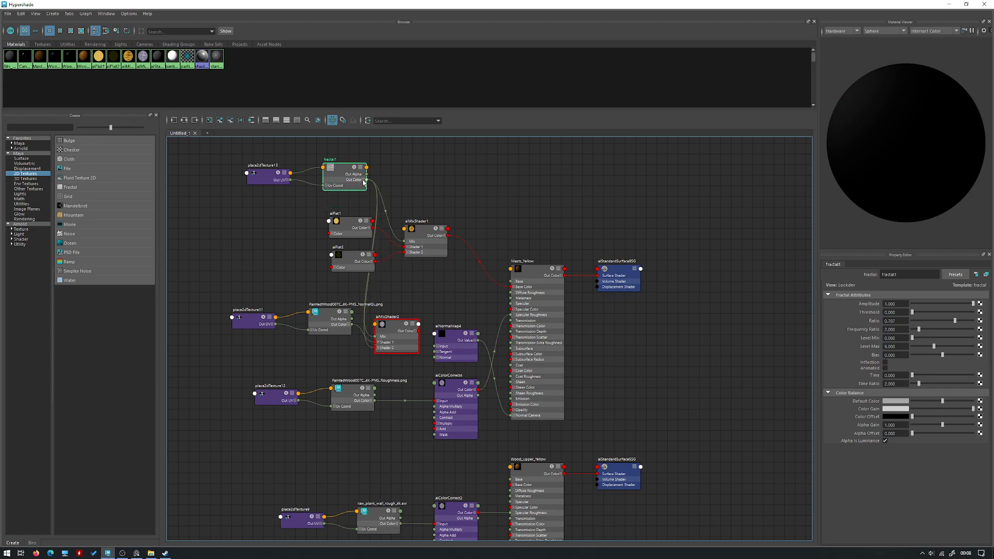
left_click(408, 351)
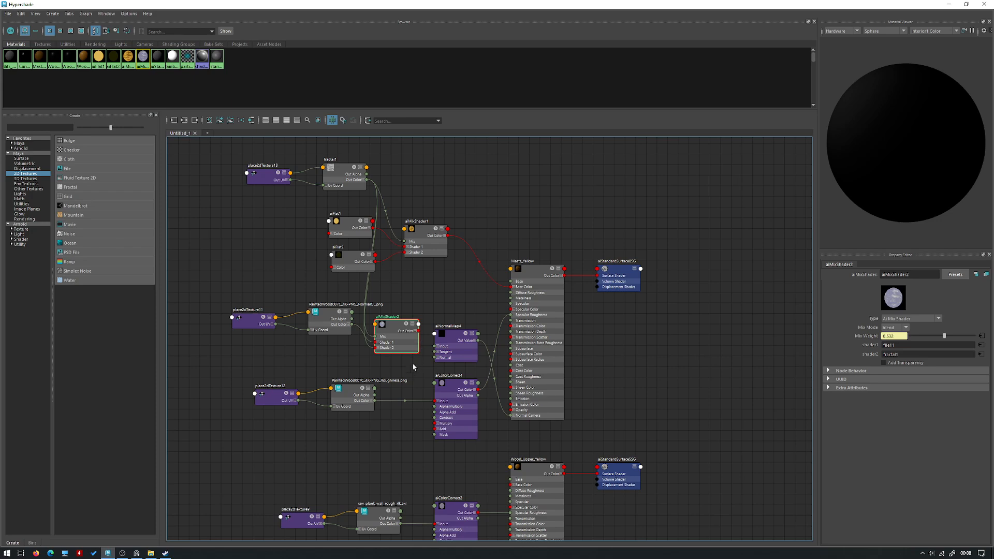
Connect aiMixShader2's Out Color to the Input of aiNormalMap4.
middle_click_drag(411, 373, 398, 338, "alt")
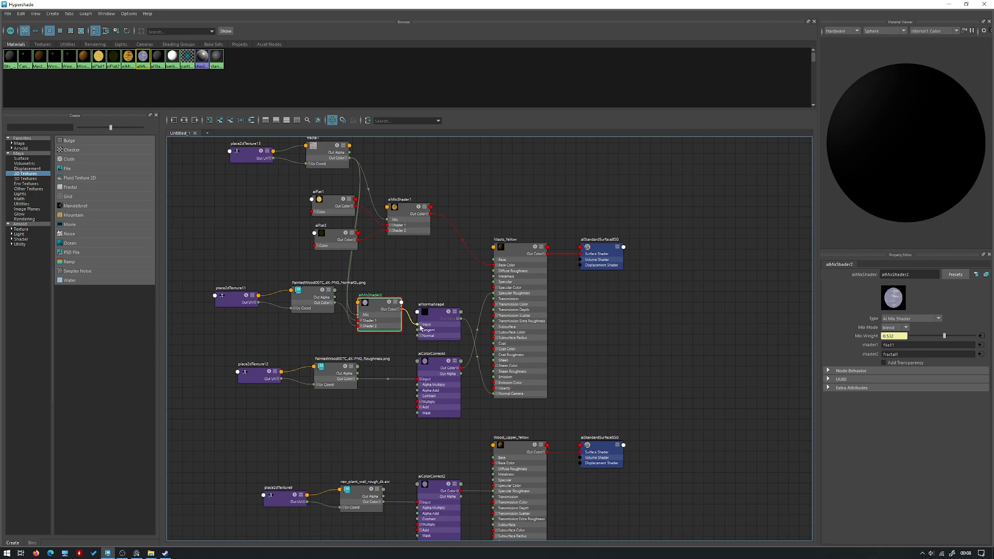
left_click_drag(420, 328, 420, 325)
left_click(435, 312)
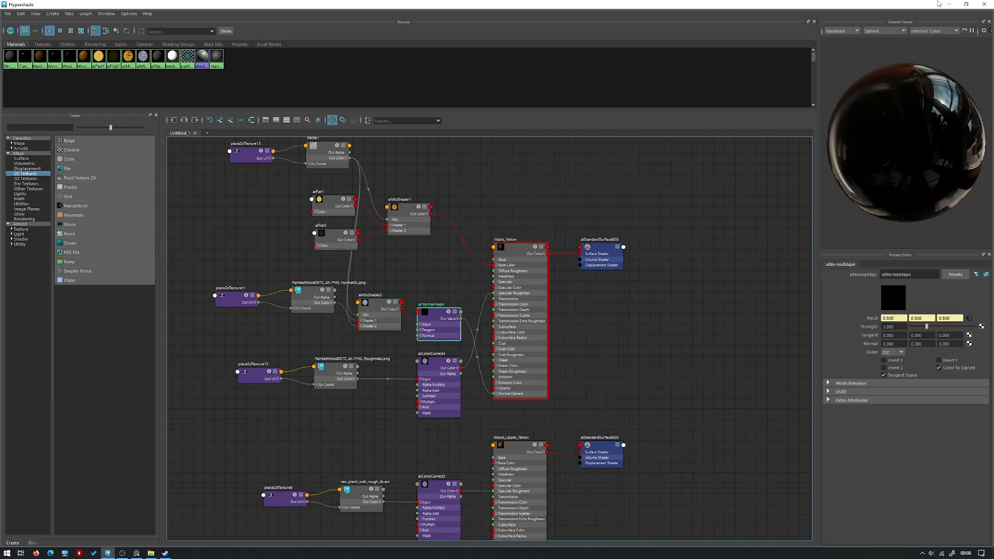
Inspect the mast's mixed normal map from far and near in the Arnold render and restore Viewport 2.0.
left_click(944, 4)
left_click(702, 229)
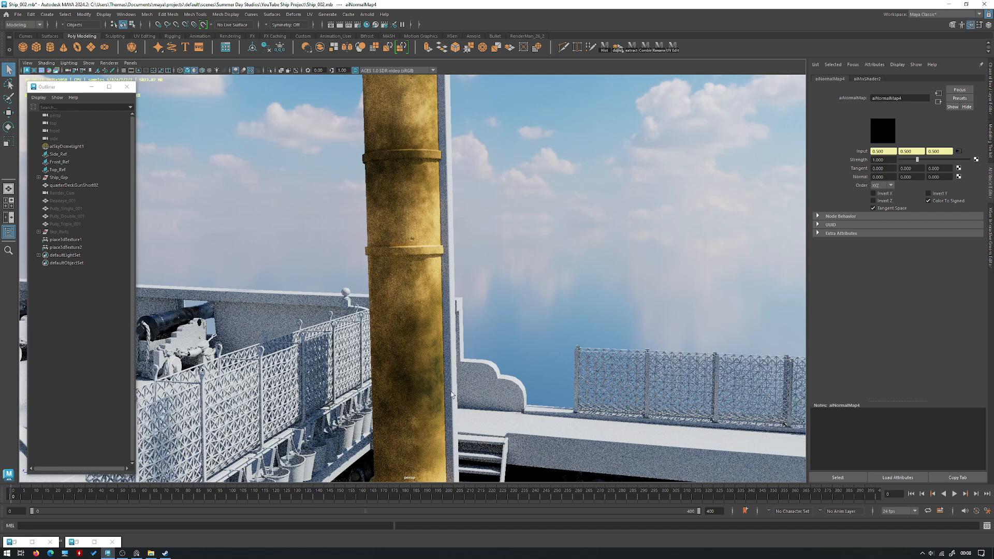
left_click(551, 268)
left_click_drag(551, 268, 468, 217, "alt")
scroll(444, 213, "down", 2)
scroll(426, 210, "down", 4)
left_click_drag(403, 208, 458, 253, "alt")
scroll(561, 299, "up", 5)
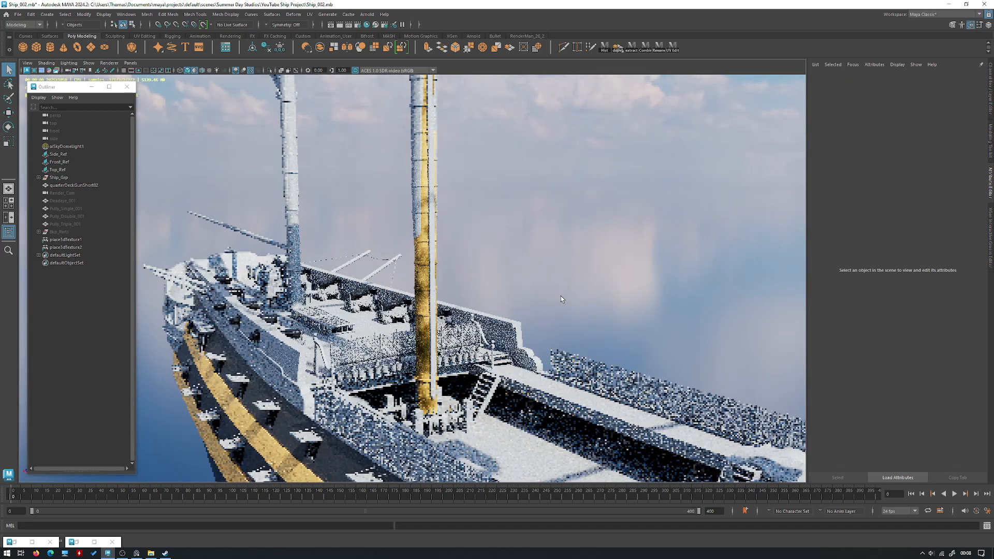
left_click_drag(434, 255, 294, 337, "alt")
scroll(294, 338, "up", 3)
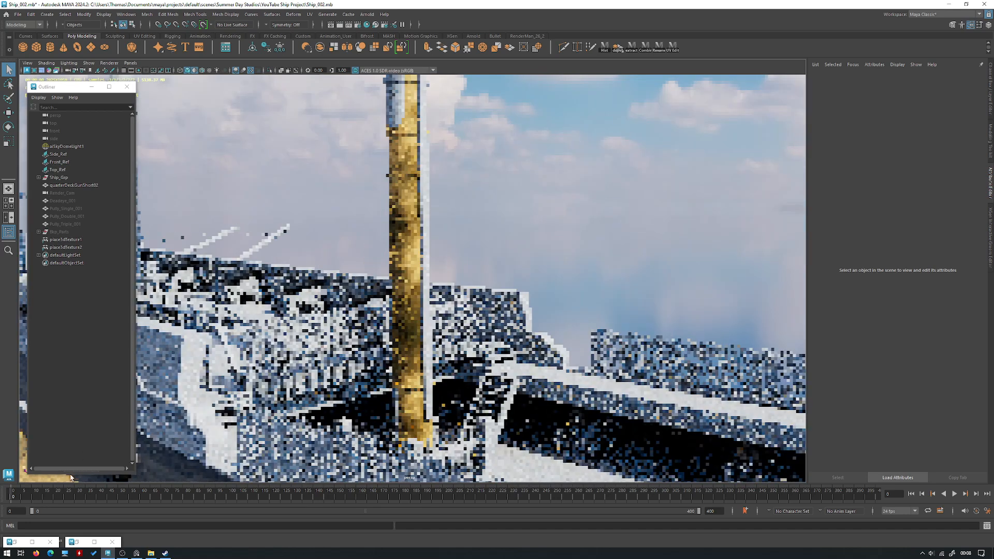
double_click(16, 545)
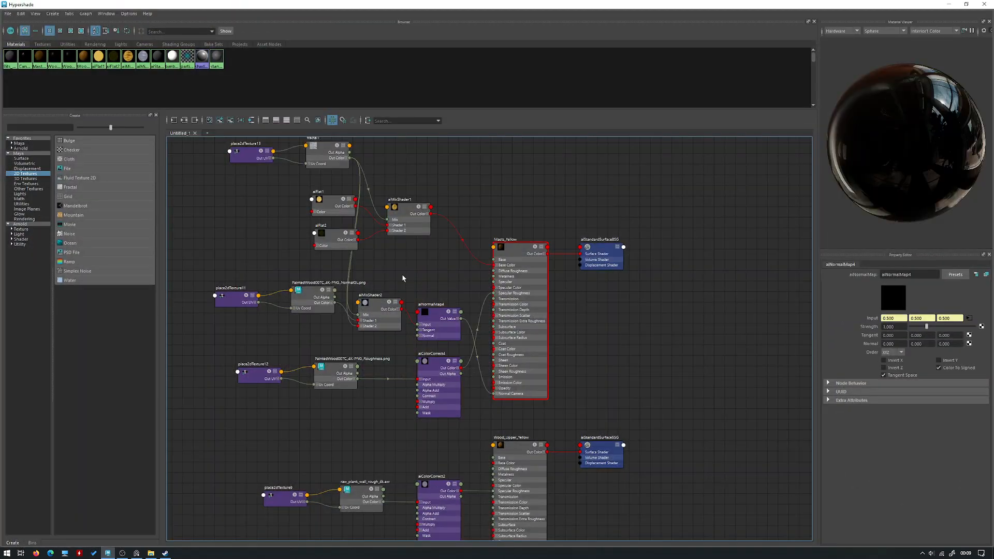
left_click(966, 3)
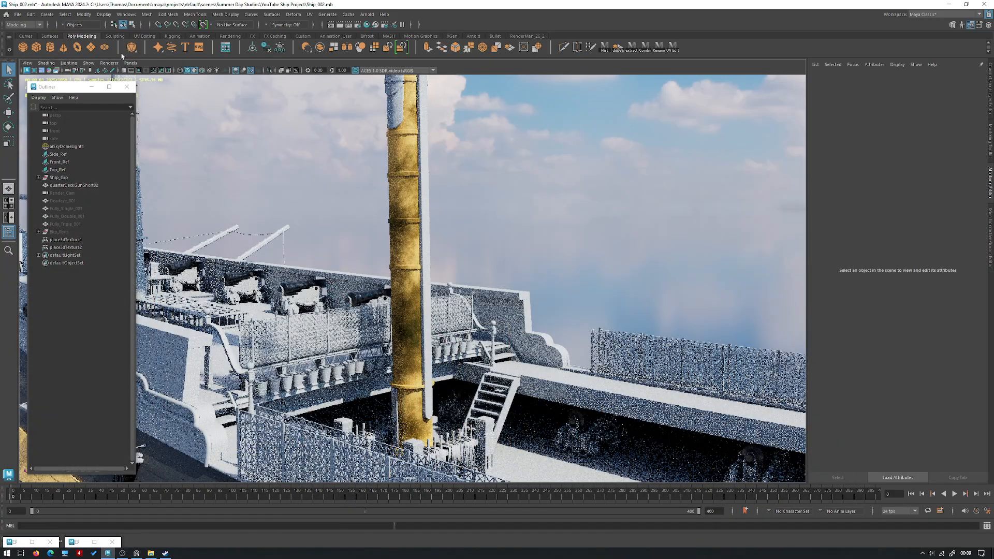
left_click(109, 63)
left_click(120, 72)
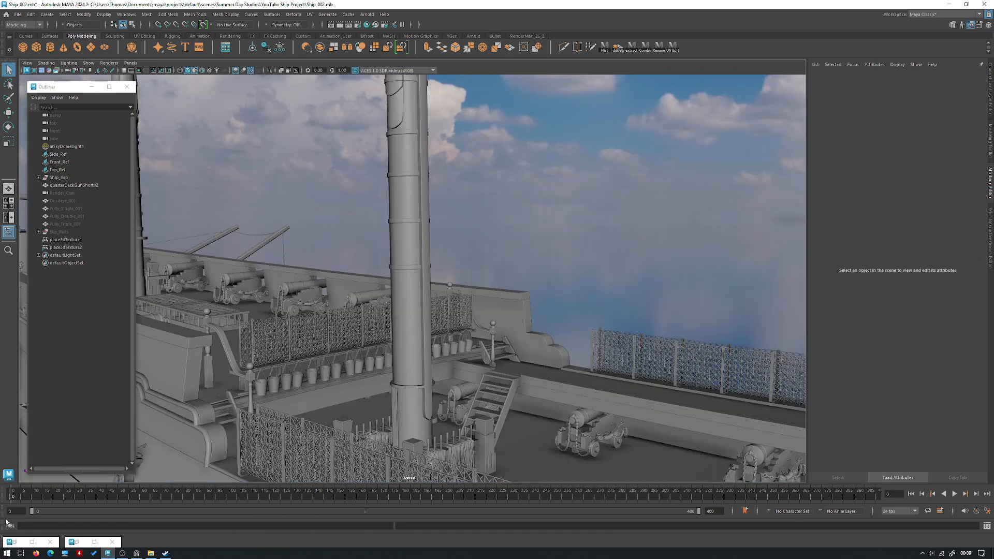
Return to Hypershade, undo the connections made to aiMixShader2 and delete that node.
double_click(20, 545)
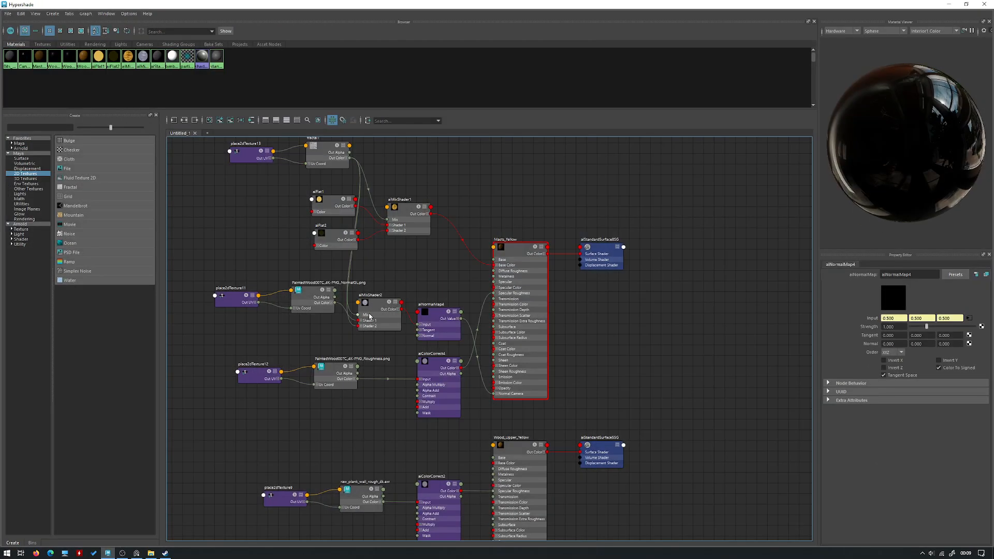
left_click(372, 321)
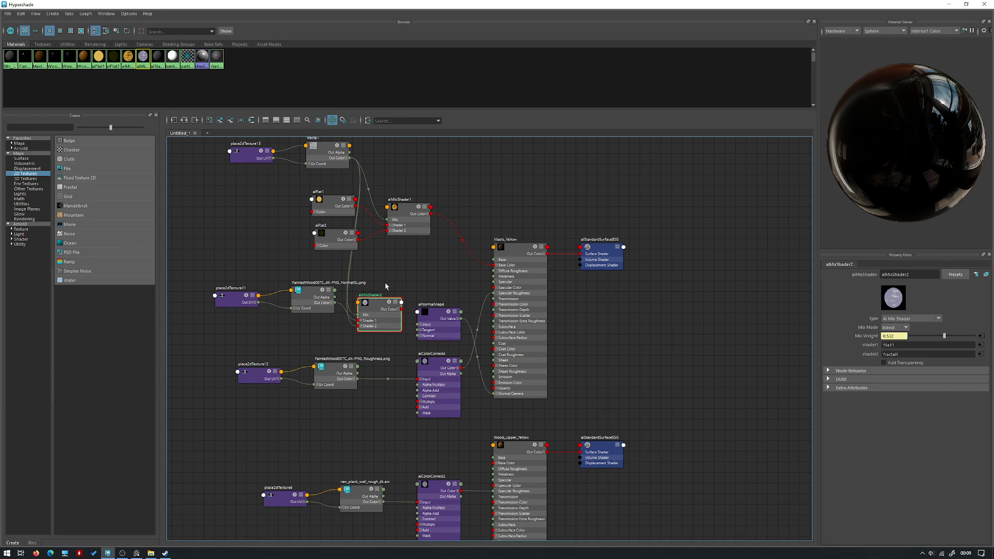
middle_click_drag(386, 268, 393, 303, "alt")
key("ctrl+z")
key("ctrl+z")
key("ctrl+z")
key("ctrl+z")
key("ctrl+z")
key("ctrl+z")
left_click_drag(379, 354, 415, 205)
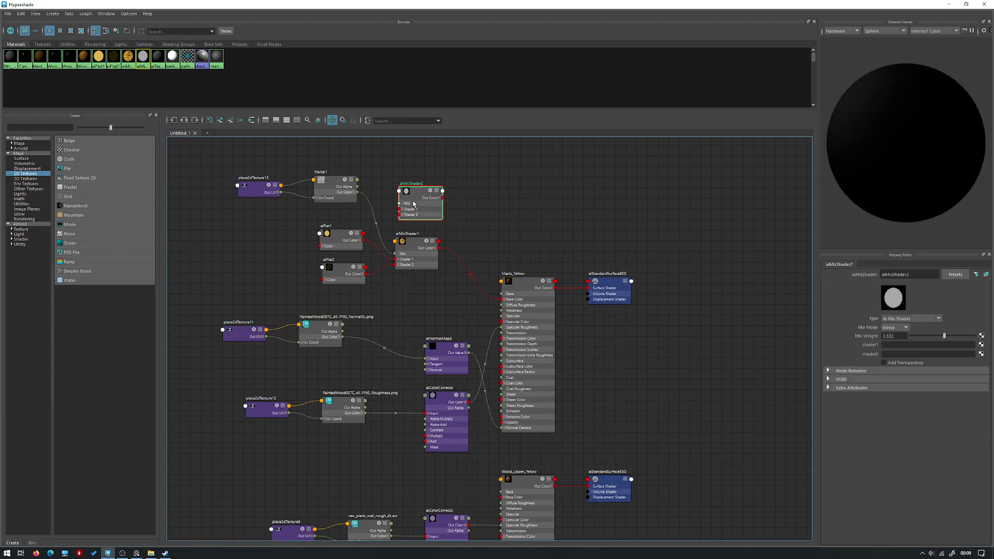
key("Delete")
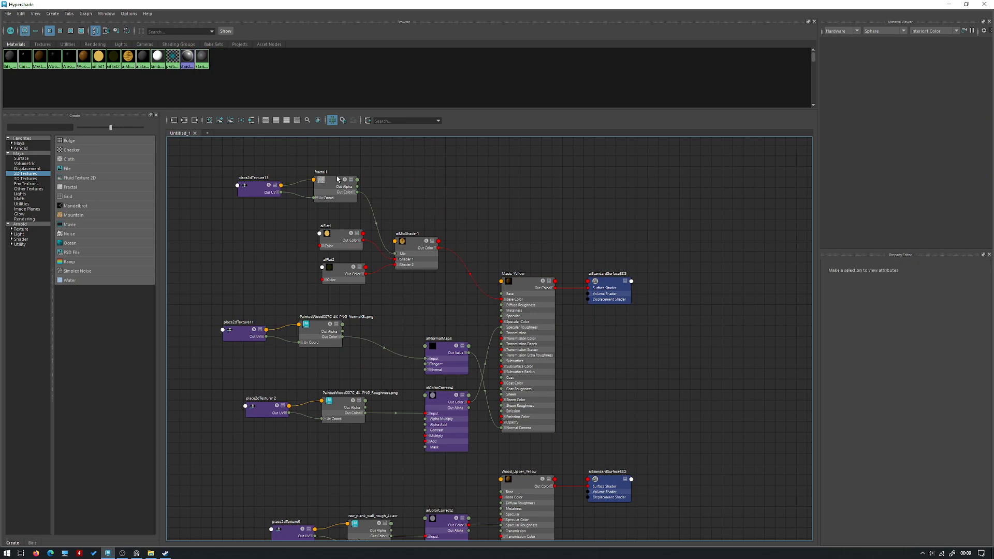
Select fractal1, return to the Arnold-rendered main viewport and try adjusting the fractal's Amplitude.
left_click(338, 179)
left_click(946, 4)
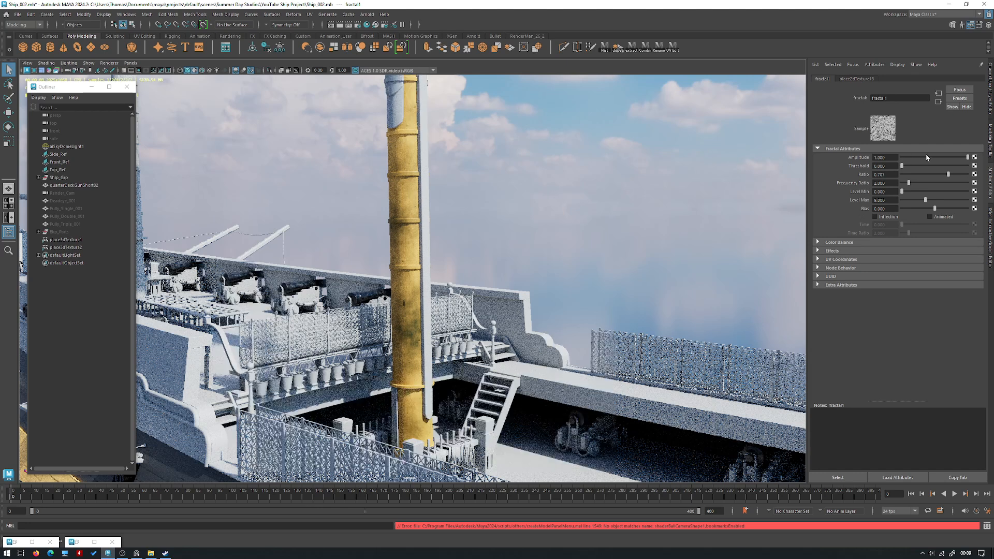
left_click_drag(931, 159, 984, 157)
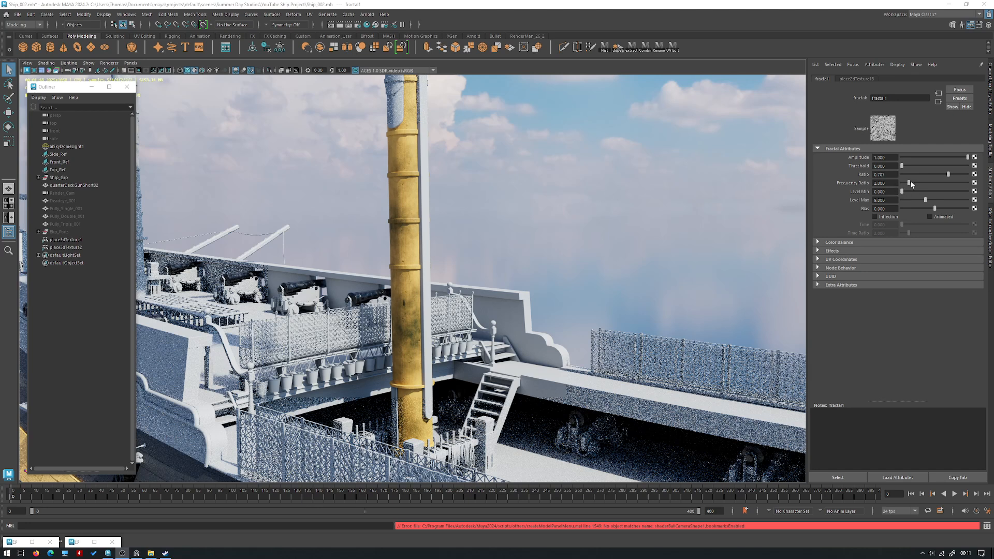
Try Frequency Ratio values of 6.946 and 1.429 on fractal1 and undo the change.
left_click_drag(918, 184, 945, 192)
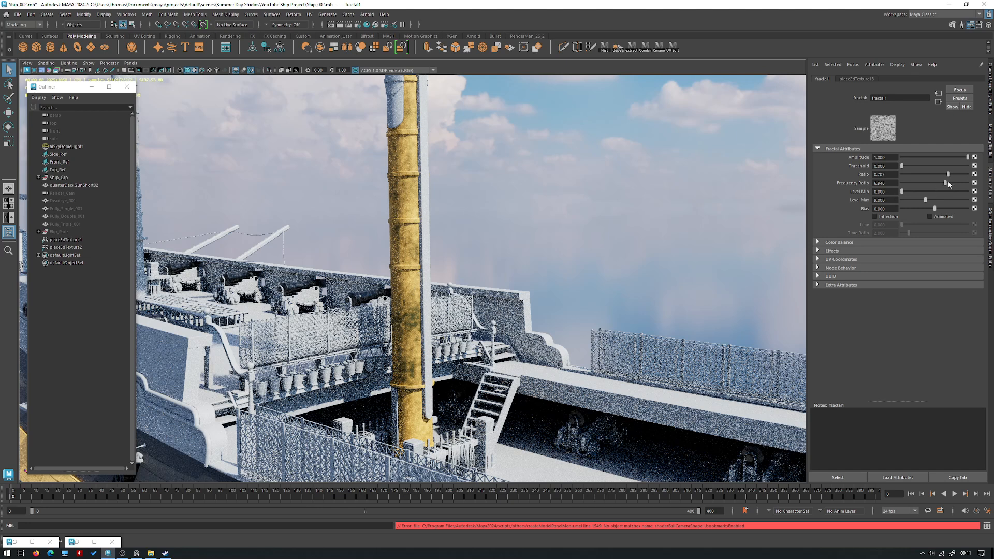
left_click_drag(949, 181, 905, 183)
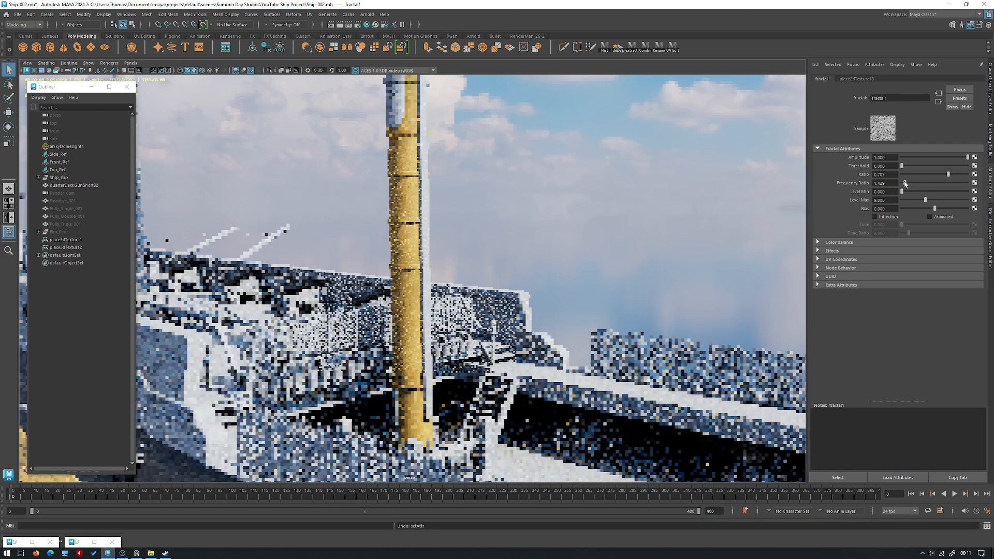
key("ctrl+z")
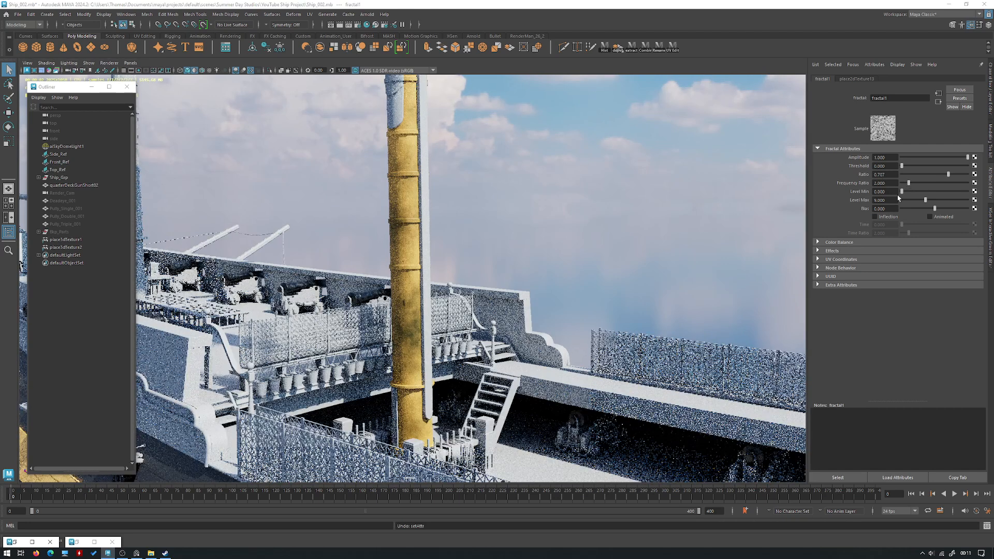
Try lowering fractal1's Alpha Gain, Default Color and Color Gain in its Color Balance settings, undoing each change.
left_click(838, 243)
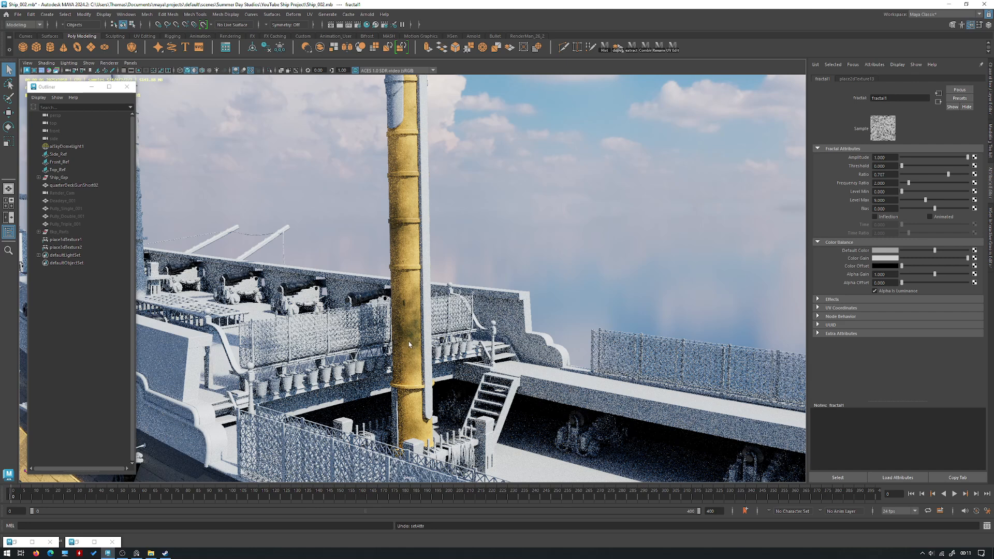
left_click_drag(935, 274, 902, 275)
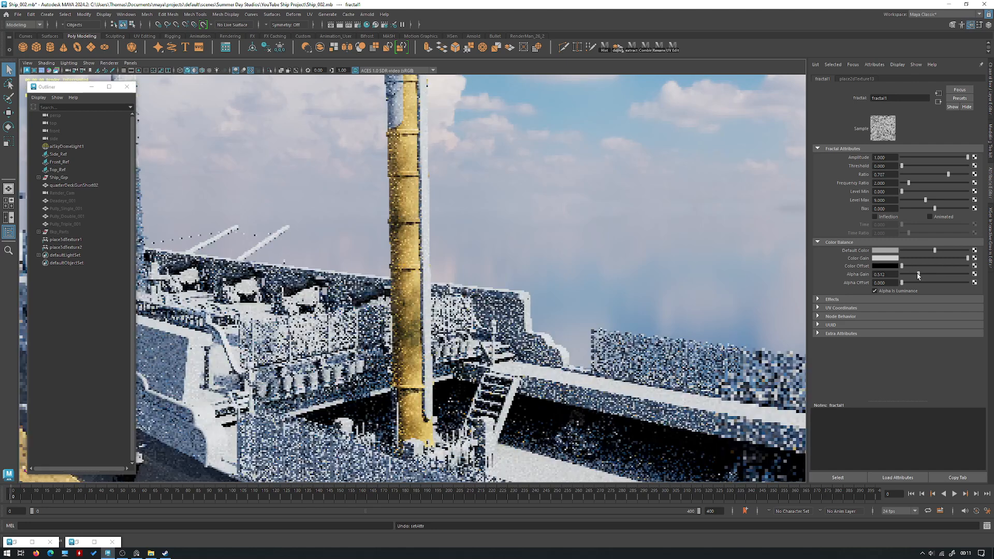
key("ctrl+z")
left_click_drag(935, 251, 902, 251)
key("ctrl+z")
left_click_drag(968, 258, 901, 258)
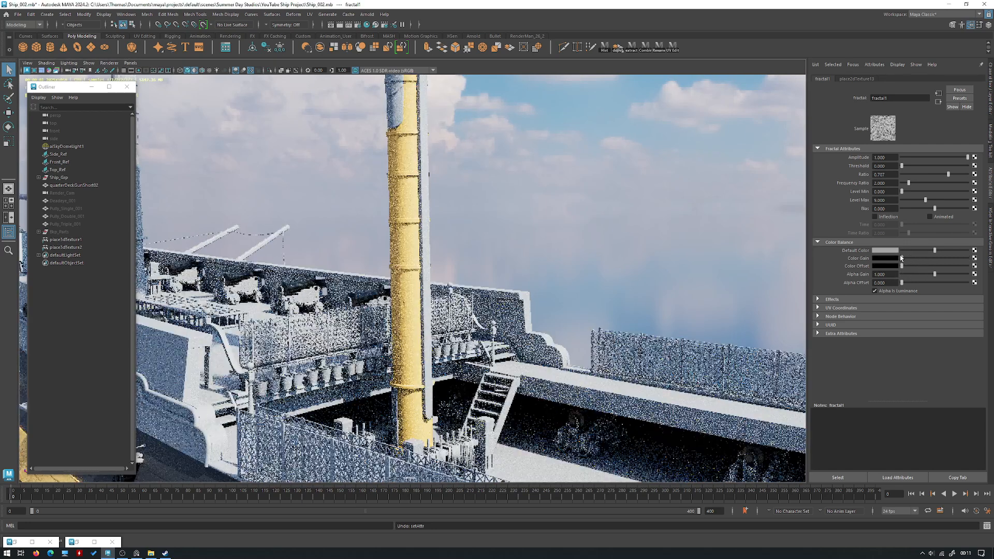
scroll(502, 302, "down", 5)
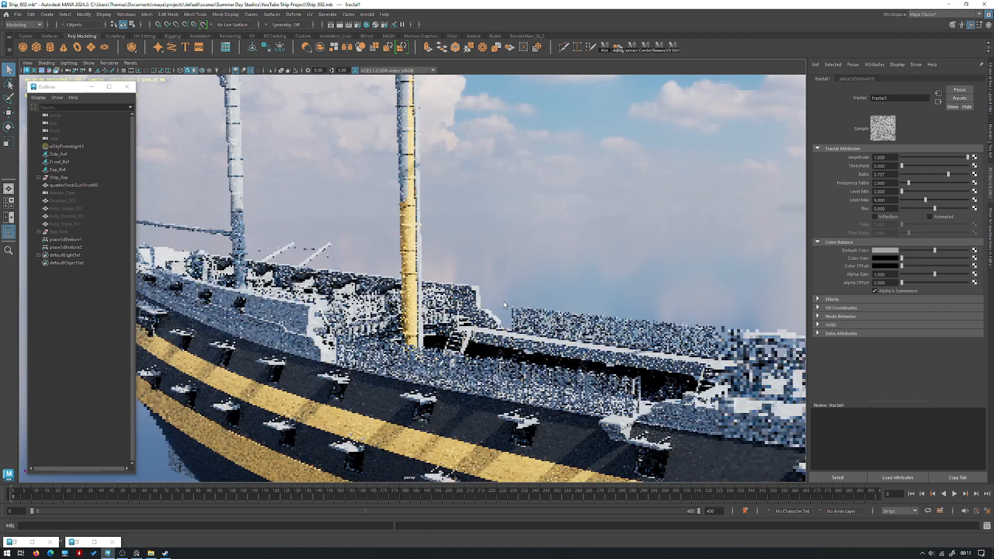
middle_click_drag(502, 302, 507, 243, "alt")
key("ctrl+z")
Darken fractal1's Color Gain slightly to a light grey while viewing the mast up close.
right_click_drag(508, 233, 639, 264, "alt")
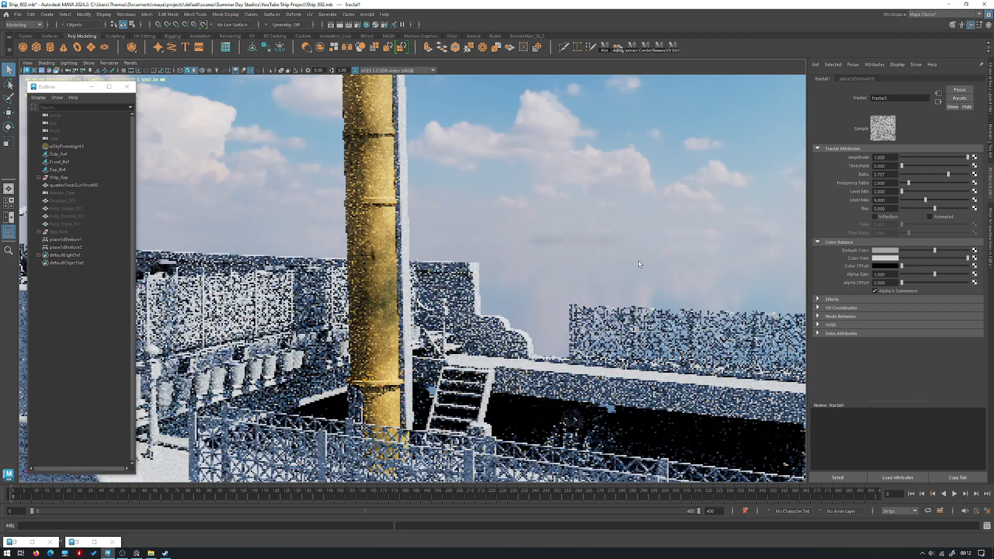
left_click(942, 258)
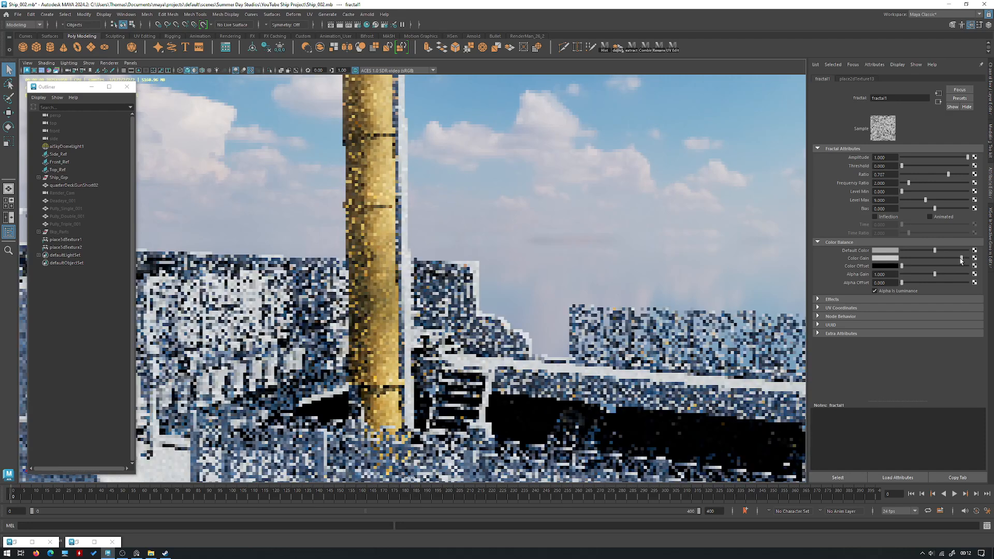
left_click(960, 258)
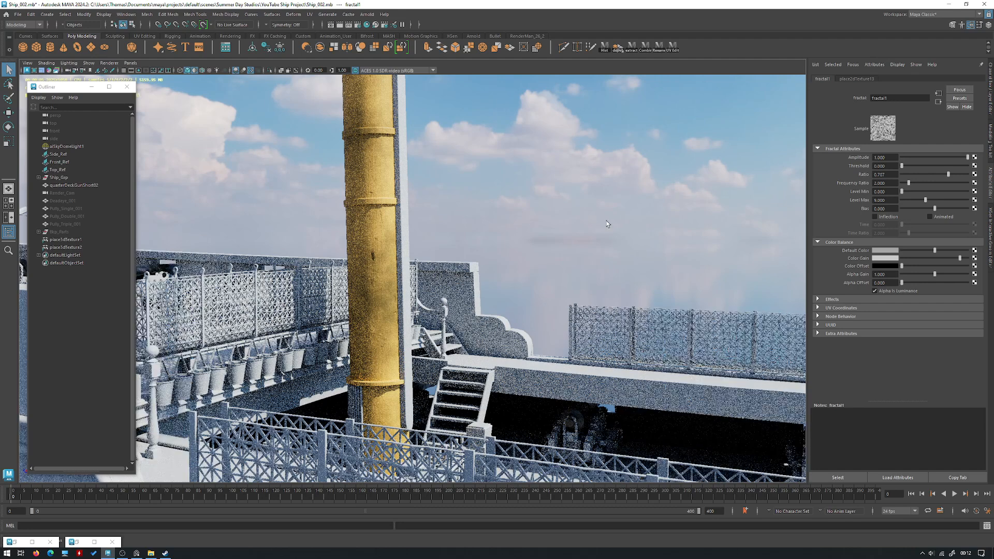
Inspect the yellow mast and hull stripes from farther away in the Arnold render and restore Viewport 2.0.
left_click_drag(606, 222, 474, 199, "alt")
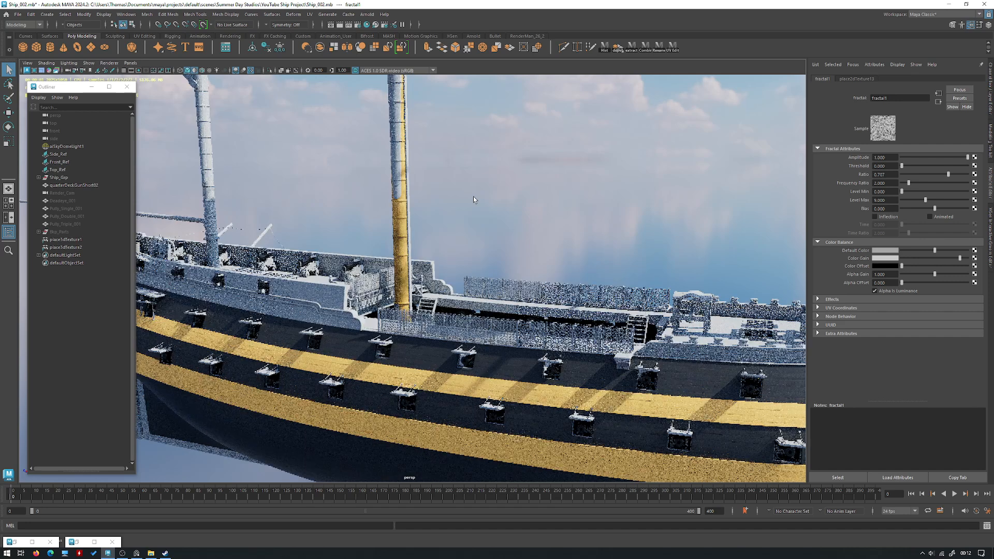
left_click_drag(473, 199, 511, 263, "alt")
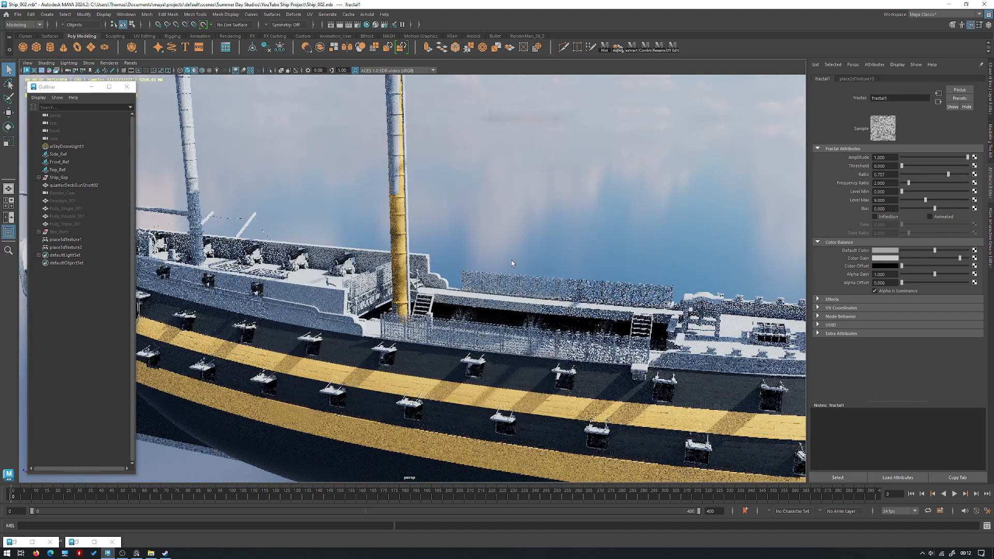
left_click_drag(170, 97, 173, 64, "alt")
left_click(108, 63)
left_click(124, 78)
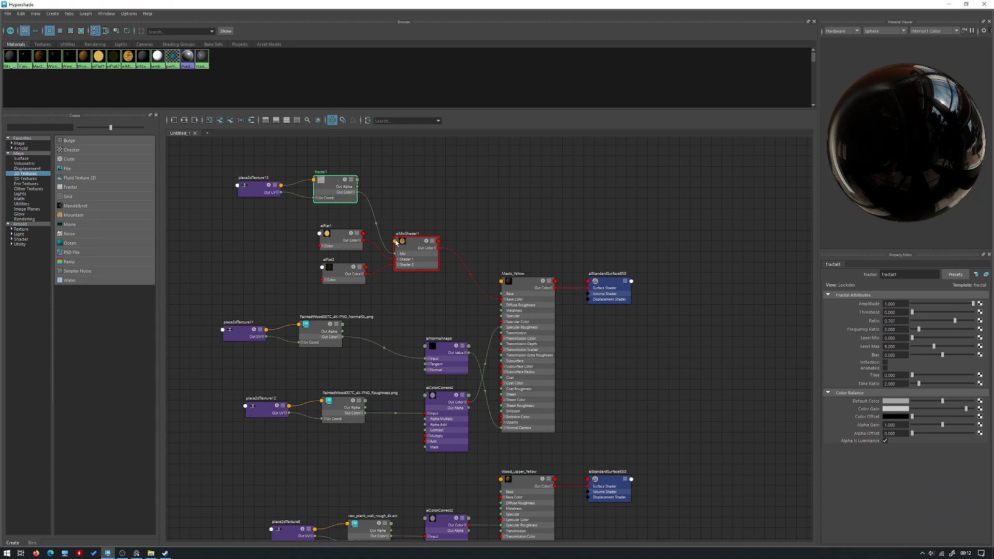
Duplicate the whole shading network of aiMixShader1, including its aiFlat colors and fractal.
scroll(575, 381, "down", 2)
middle_click_drag(474, 484, 446, 384, "alt")
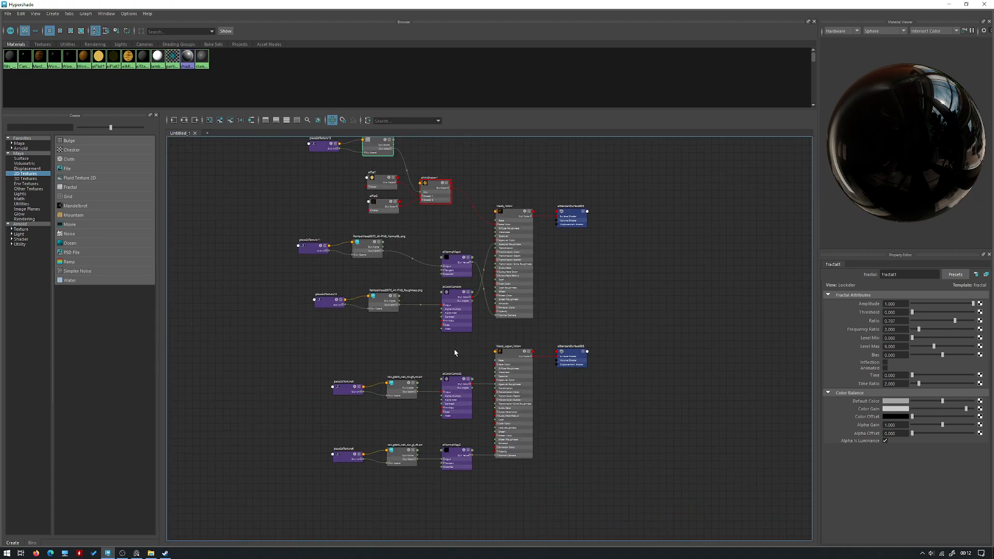
scroll(455, 354, "up", 2)
middle_click_drag(446, 346, 435, 400, "alt")
middle_click_drag(446, 229, 429, 289, "alt")
scroll(489, 309, "down", 2)
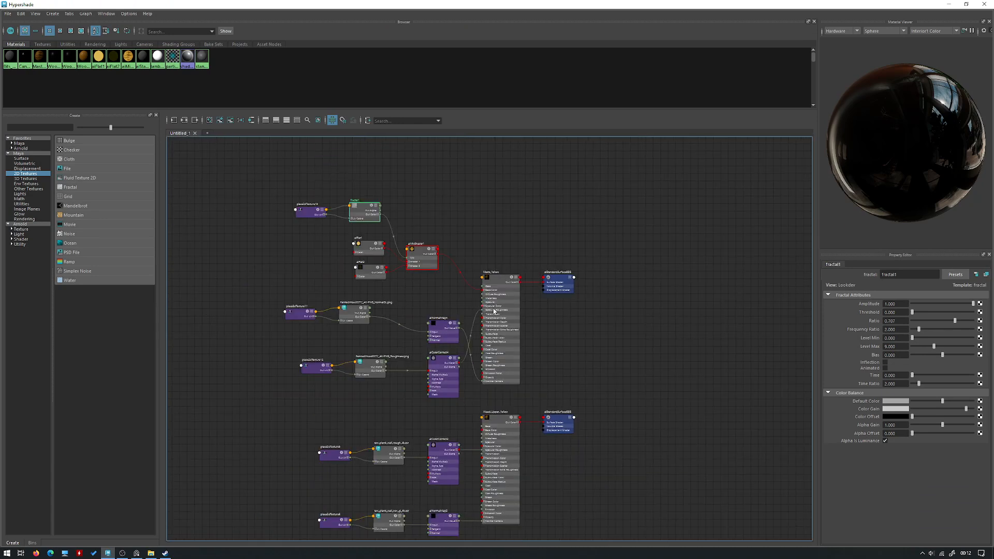
middle_click_drag(494, 310, 448, 270, "alt")
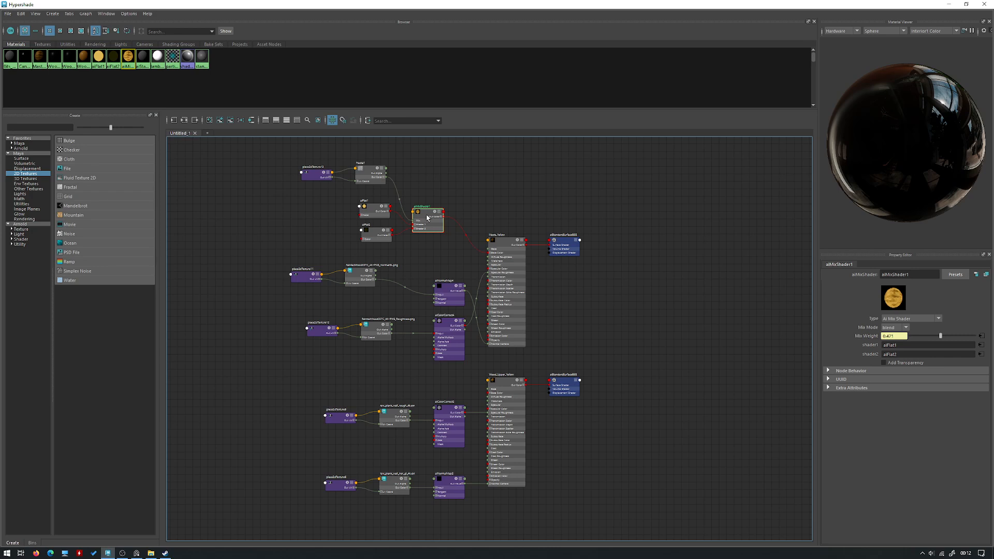
scroll(418, 213, "up", 2)
left_click(22, 14)
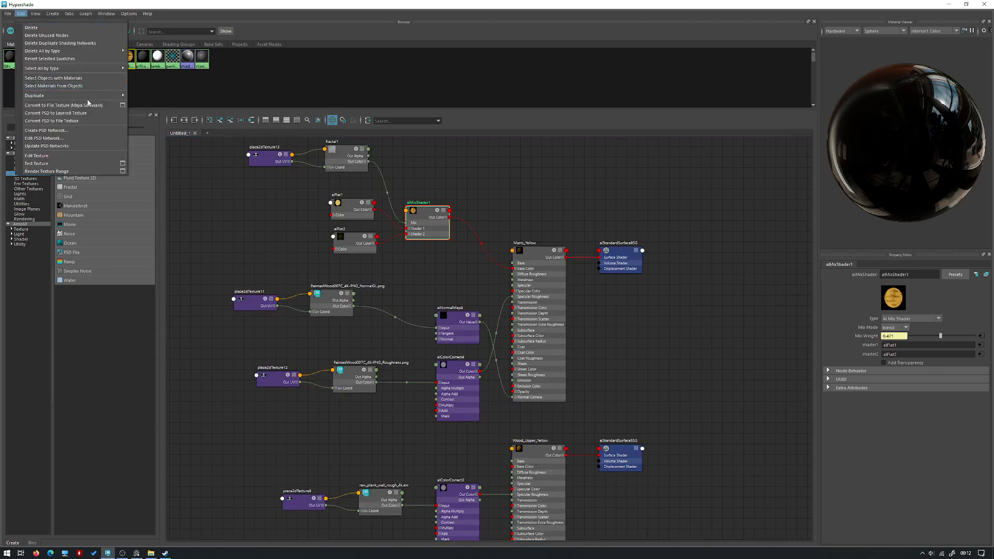
mouse_move(89, 97)
left_click(175, 96)
Place the duplicated mix shader network beside Wood_Upper_Yellow and connect aiMixShader2's Out Color to that material's Base Color.
middle_click_drag(764, 372, 699, 326, "alt")
left_click_drag(730, 369, 526, 249)
left_click_drag(694, 309, 322, 401)
left_click(371, 404)
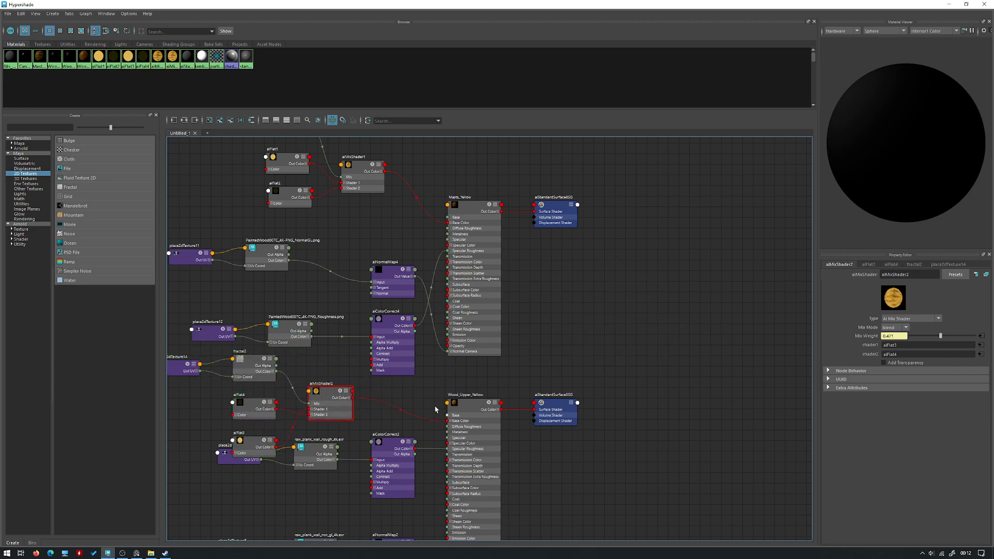
Render the perspective view with Arnold and inspect the weathering on the yellow hull stripes from the bow and the side.
left_click(948, 4)
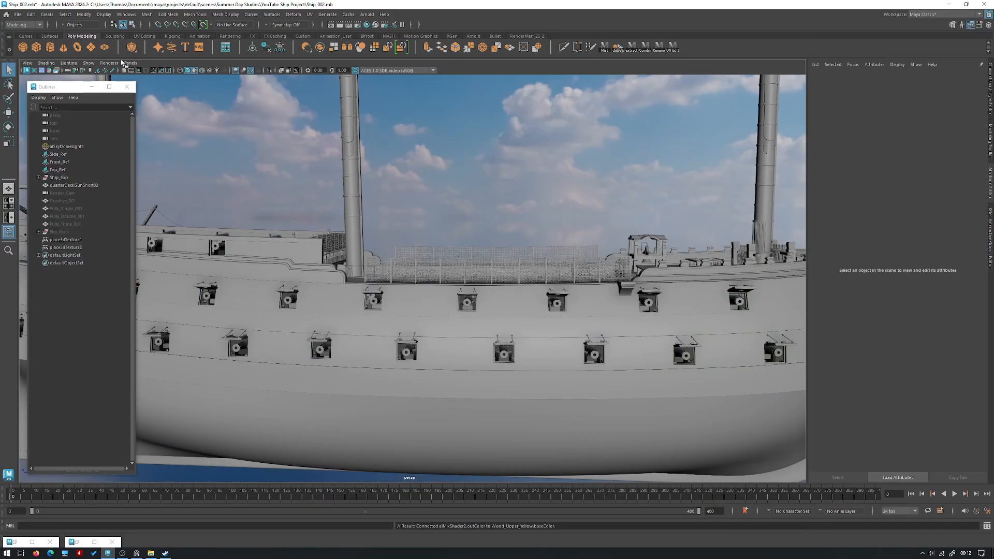
left_click(117, 84)
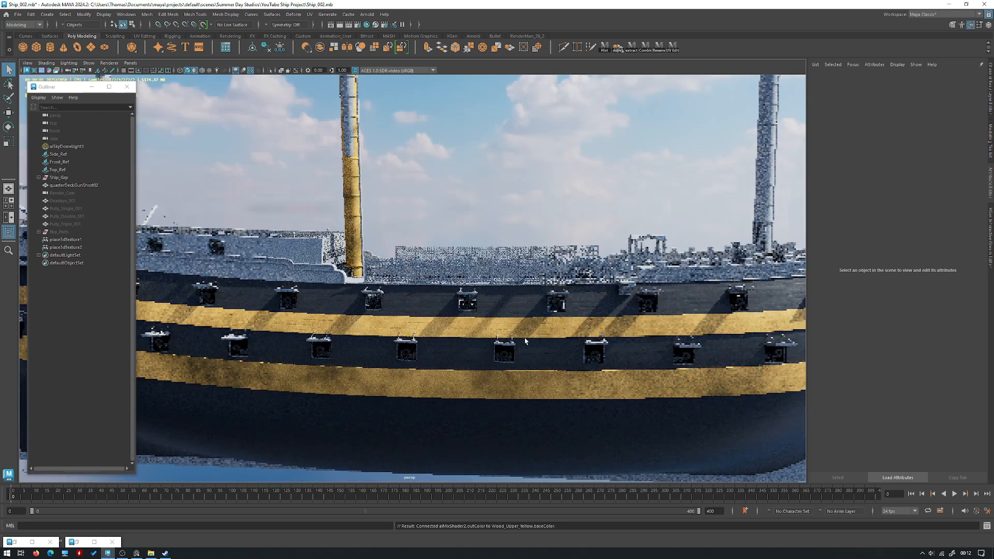
middle_click_drag(523, 352, 393, 297, "alt")
right_click_drag(393, 296, 482, 316, "alt")
left_click_drag(482, 316, 396, 339, "alt")
scroll(470, 338, "down", 4)
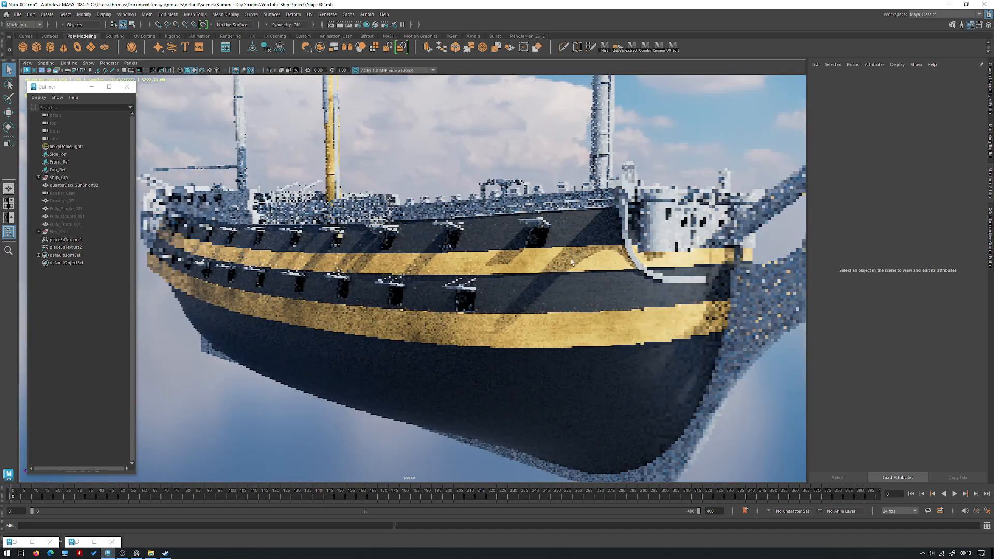
left_click(571, 259)
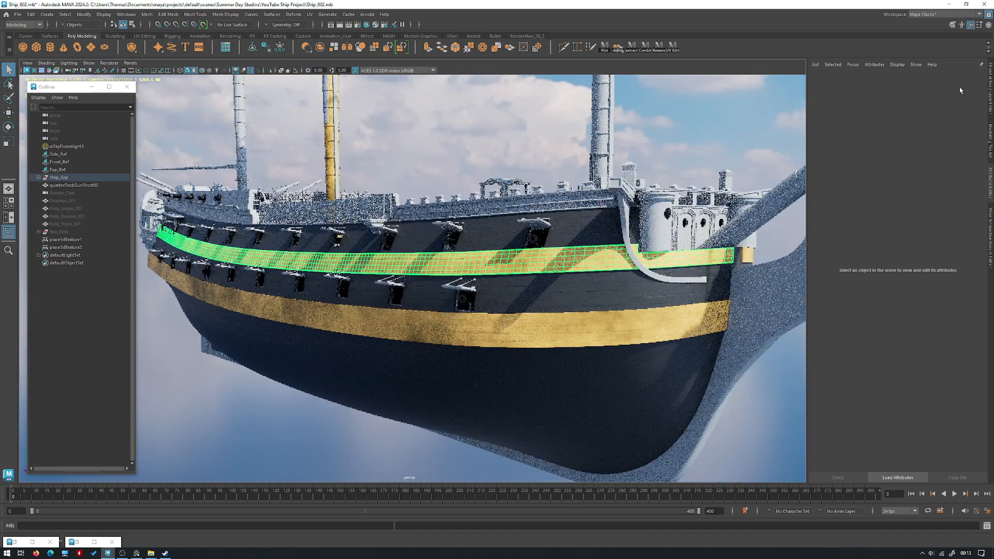
left_click(601, 103)
left_click_drag(551, 102, 336, 298, "alt")
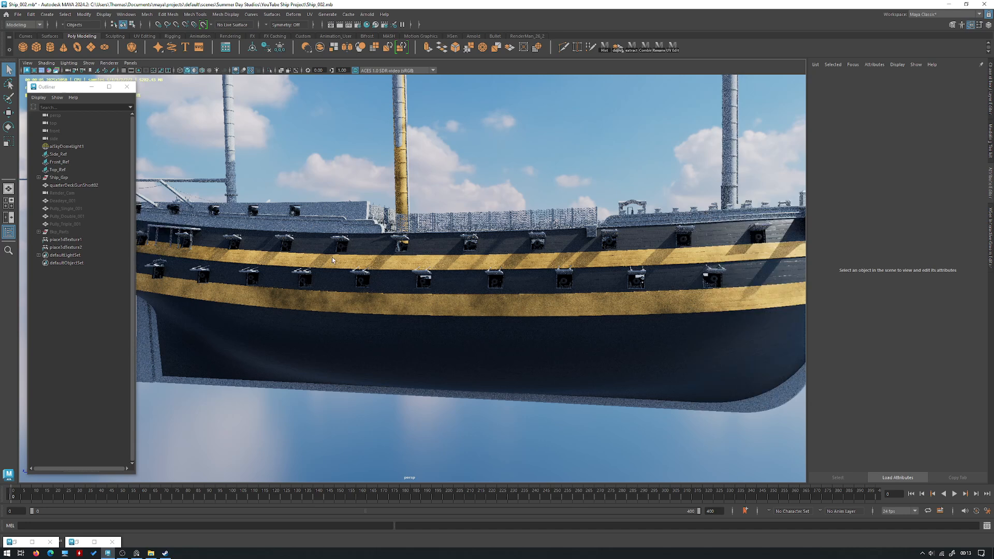
Set the Amplitude of fractal2 to 0.363 to soften the dark patches on the yellow hull stripes.
left_click(13, 541)
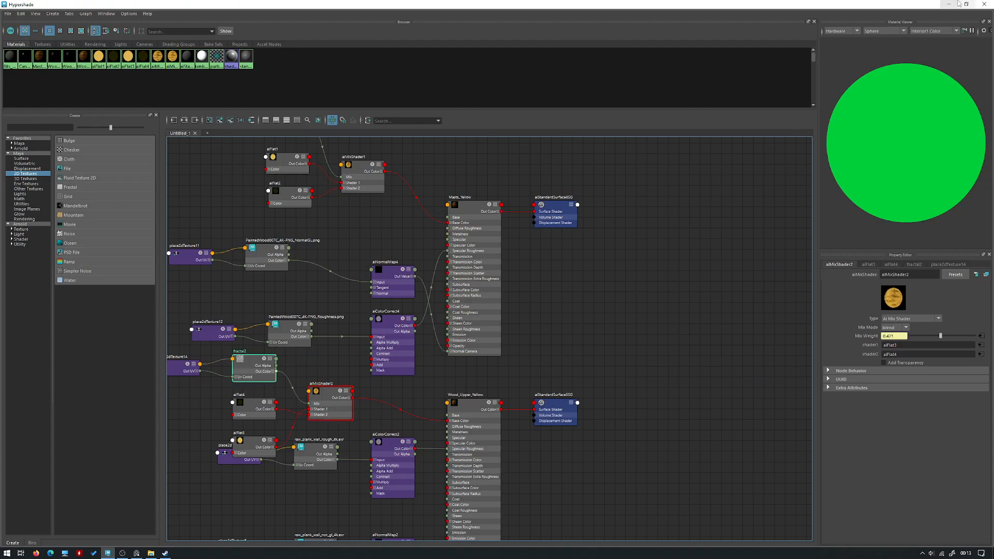
left_click(943, 5)
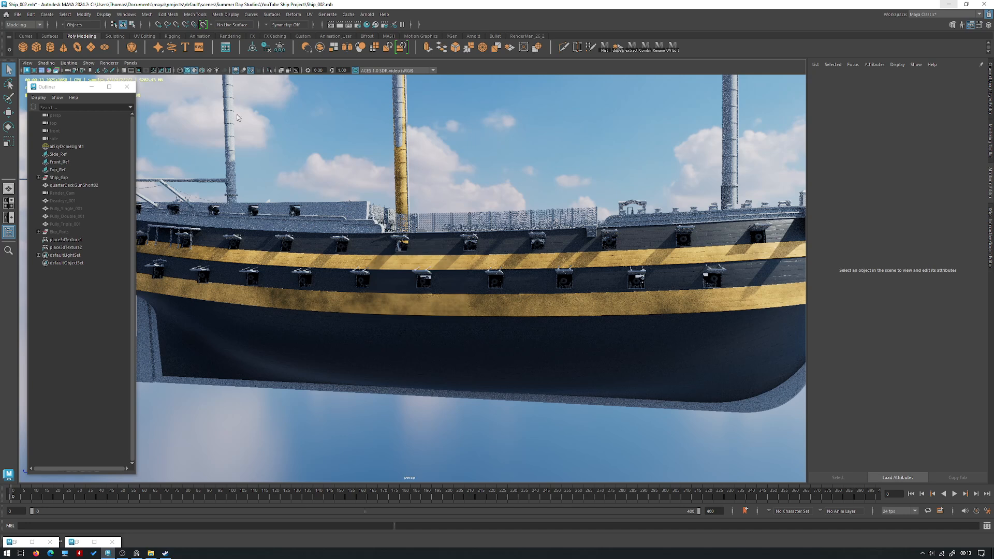
left_click(108, 63)
left_click(114, 71)
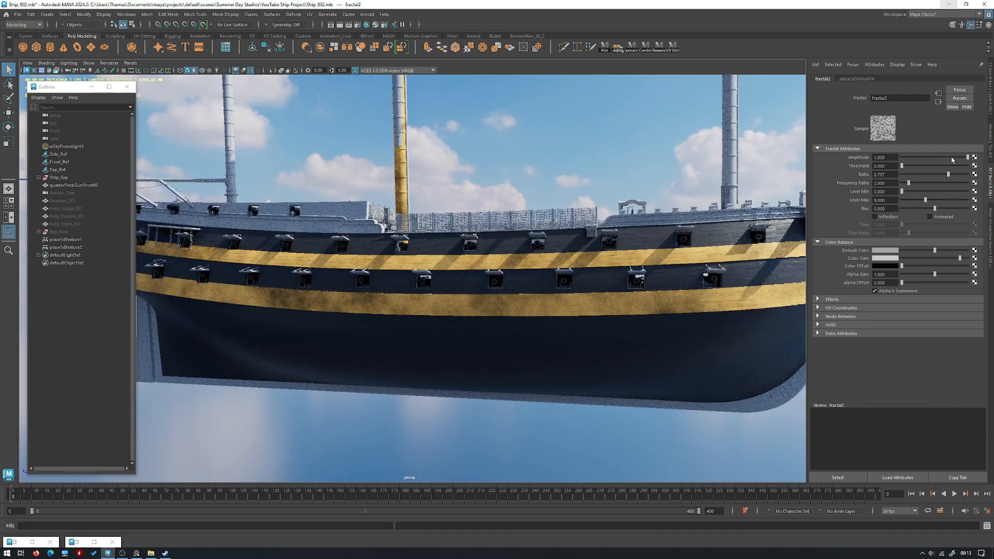
left_click_drag(951, 161, 930, 159)
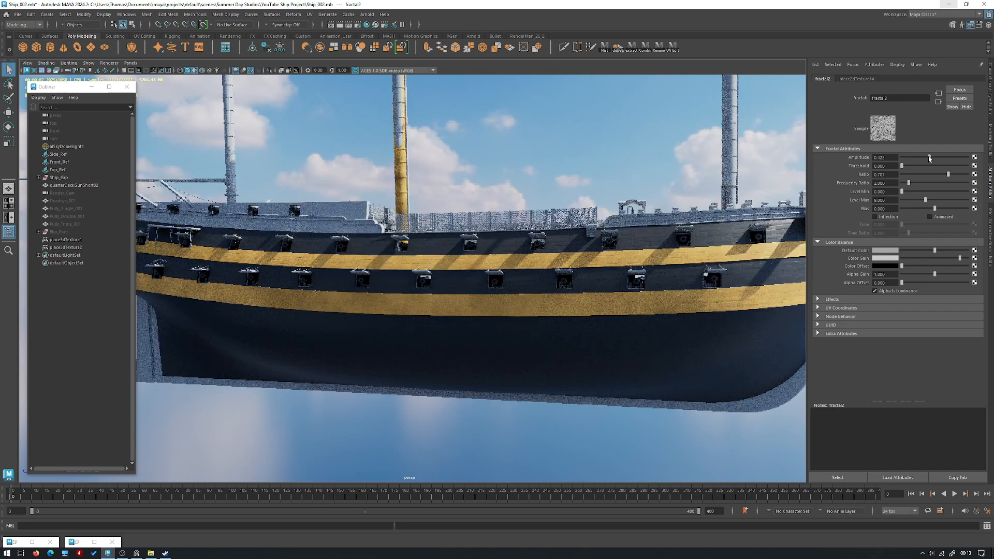
left_click_drag(930, 159, 926, 158)
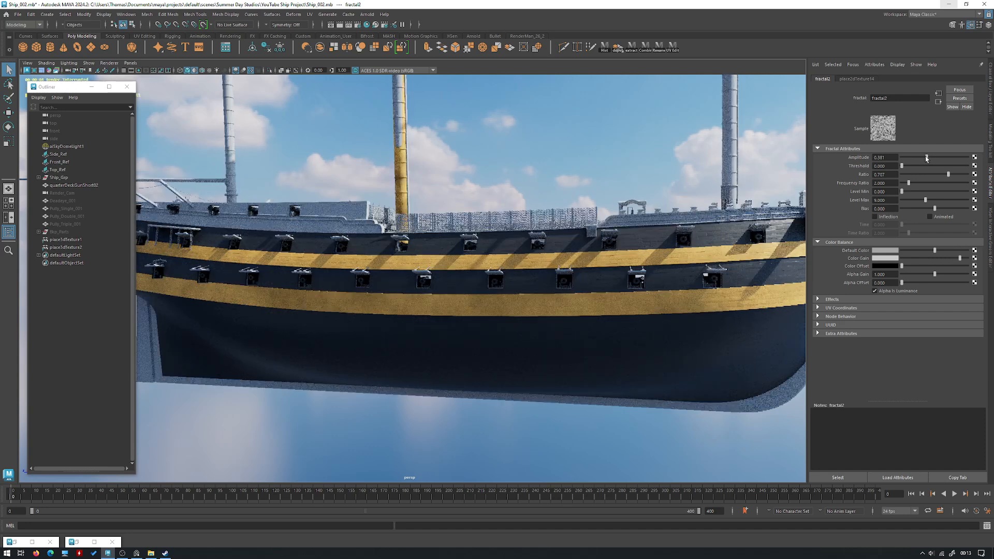
left_click_drag(807, 157, 780, 158)
scroll(590, 192, "up", 1)
left_click_drag(589, 193, 725, 163, "alt")
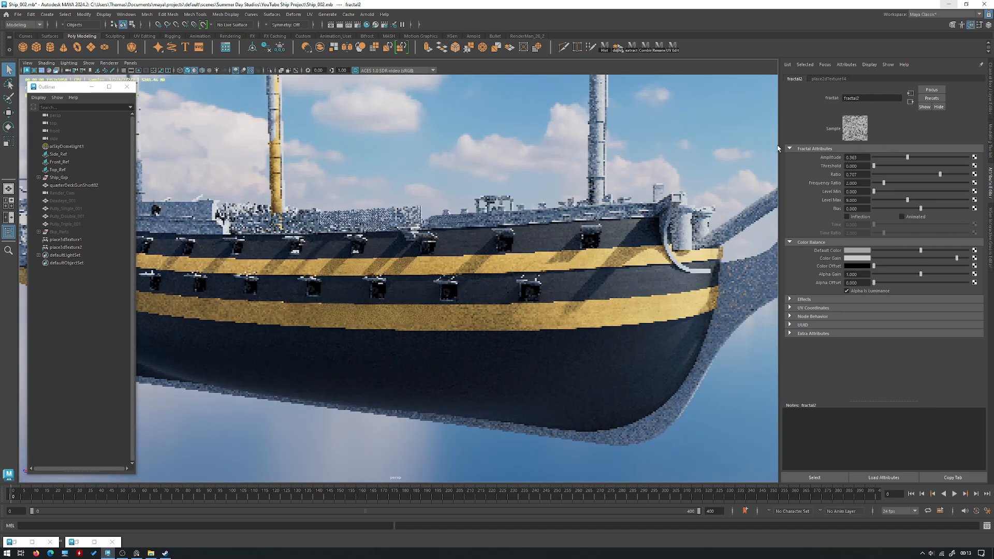
left_click_drag(779, 146, 807, 146)
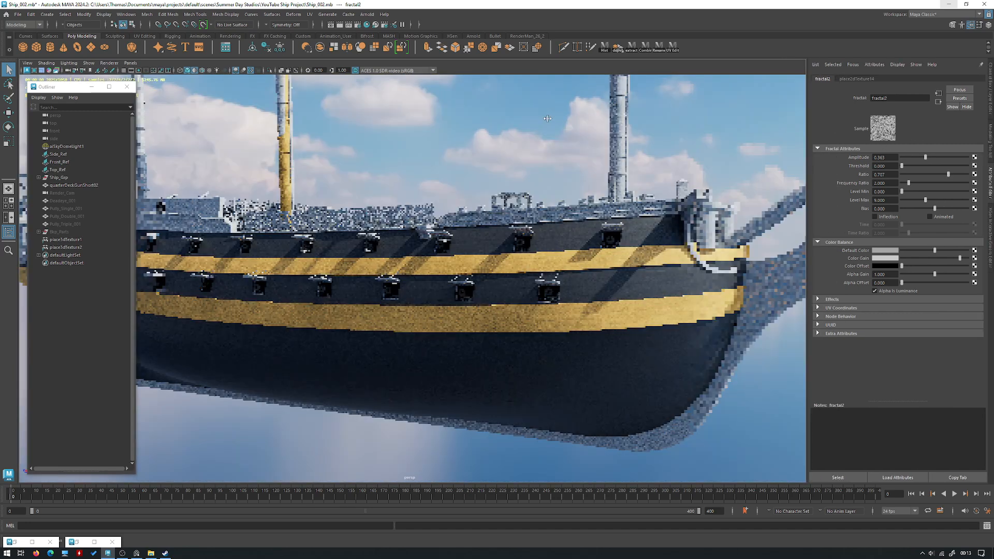
Inspect the ship's hull in the render preview and select the forward upper deck in the shaded view.
left_click_drag(547, 119, 568, 215, "alt")
scroll(568, 215, "up", 4)
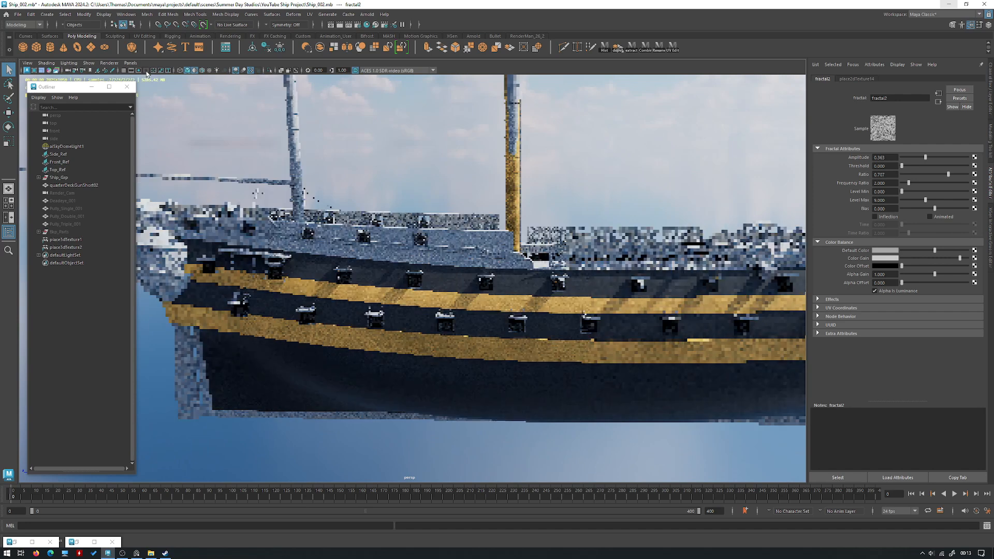
mouse_move(414, 233)
left_mouse_down("alt")
mouse_move(487, 247)
mouse_move(472, 228)
mouse_move(492, 277)
mouse_move(433, 244)
mouse_move(414, 212)
left_mouse_up("alt")
left_click(448, 250)
right_click_drag(414, 212, 439, 194, "alt")
left_click_drag(439, 194, 501, 301, "alt")
left_click(466, 248)
left_click(521, 240)
middle_click_drag(500, 302, 527, 270, "alt")
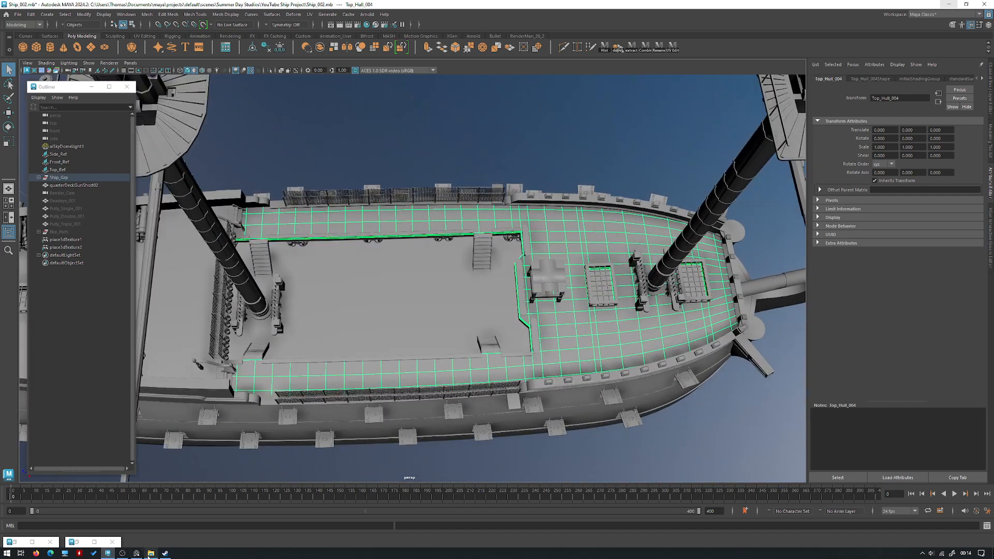
Browse up from the PaintedWood007C_4K-PNG texture folder, and open Hypershade with the planked upper hull selected.
left_click(149, 554)
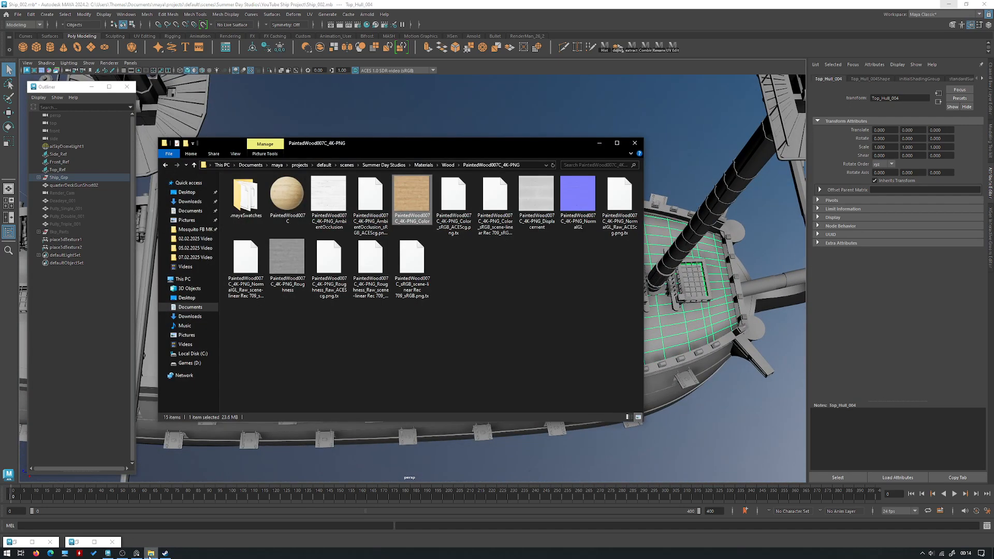
key("alt+Up")
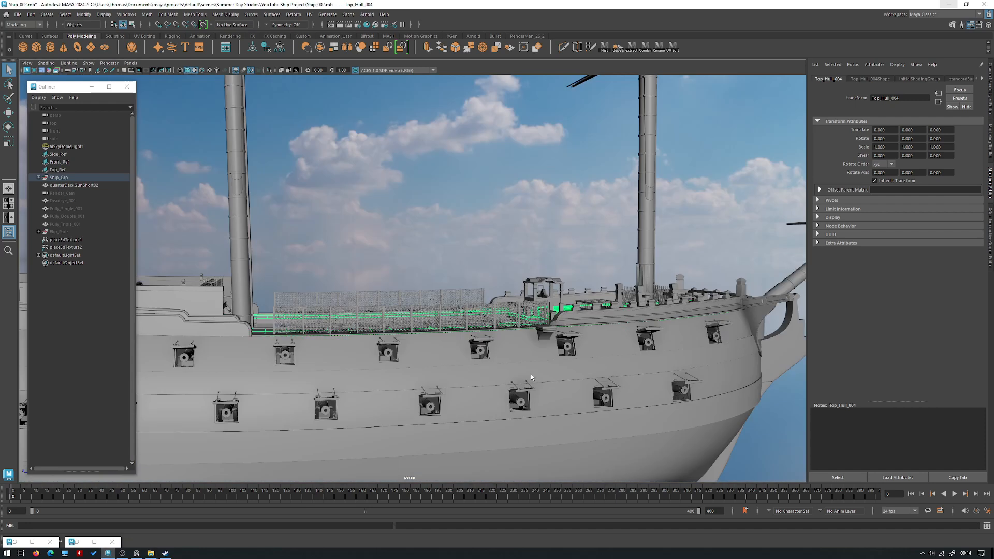
left_click(302, 419)
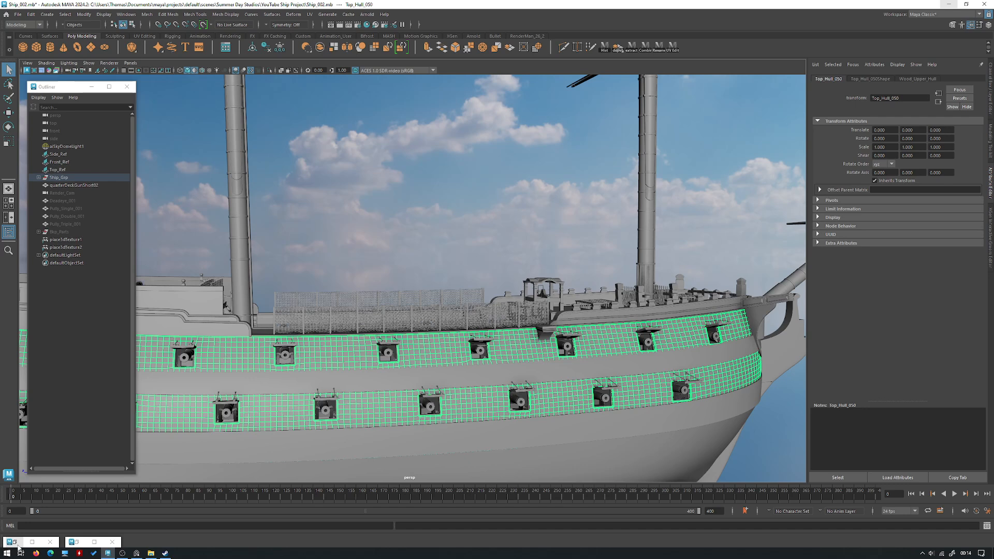
double_click(18, 544)
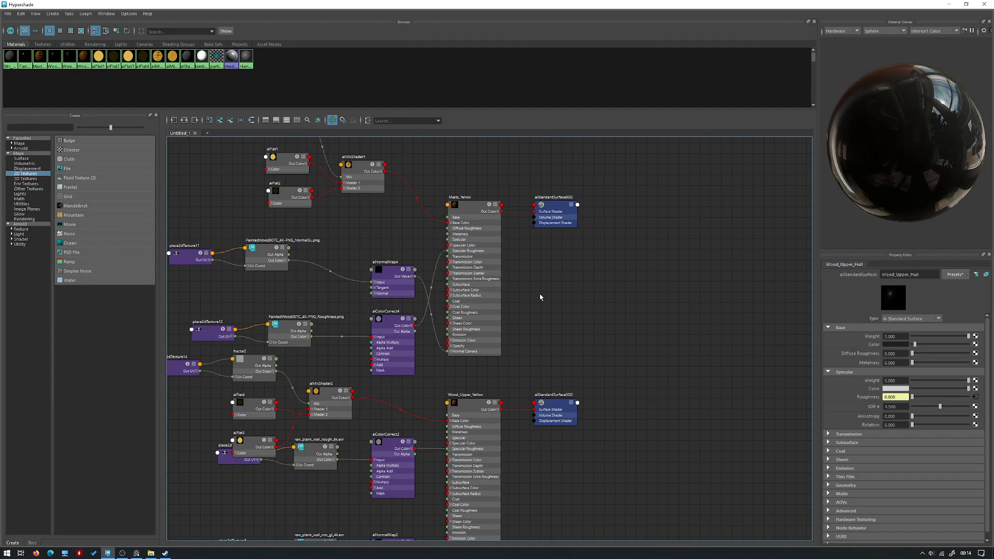
Examine the hull shader networks' texture nodes and check the source folder of raw_plank_wall_nor_gl_4k.exr.
key("a")
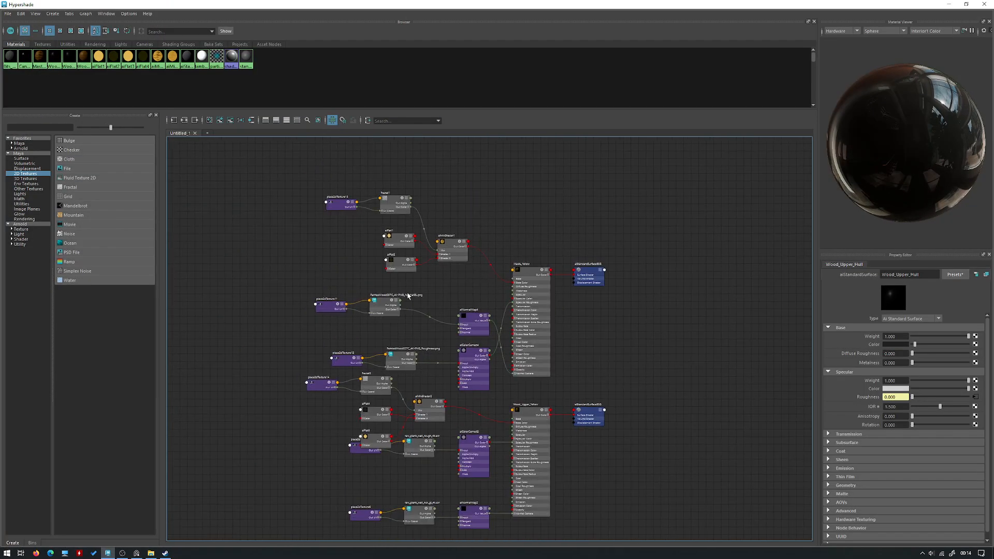
scroll(441, 287, "up", 3)
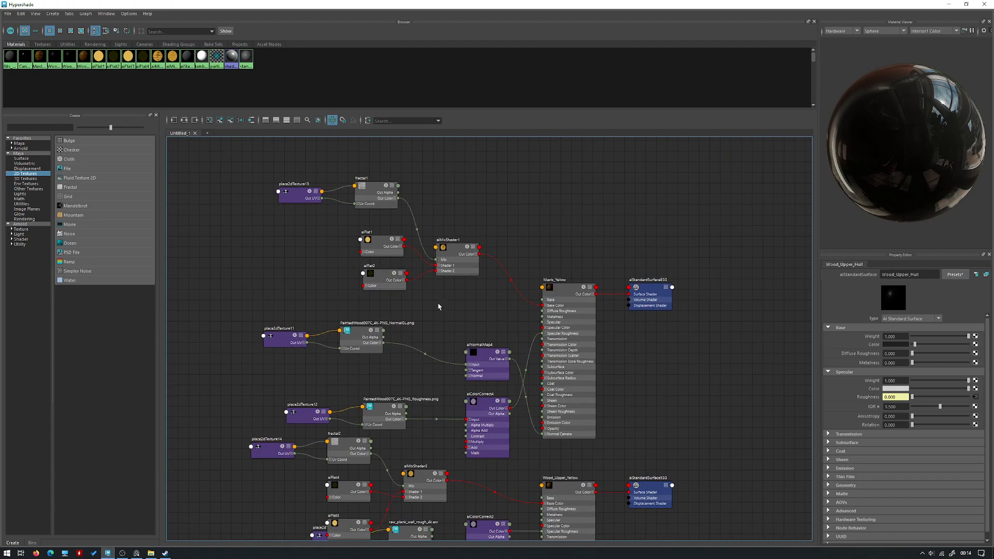
middle_click_drag(433, 329, 386, 298, "alt")
left_click(317, 310)
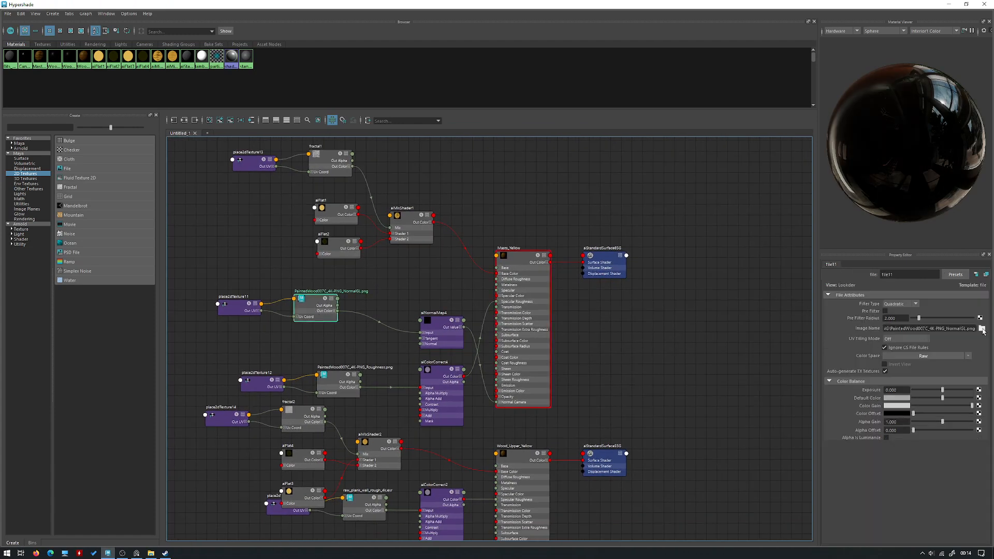
middle_click_drag(396, 285, 380, 269, "alt")
middle_click_drag(542, 372, 548, 222, "alt")
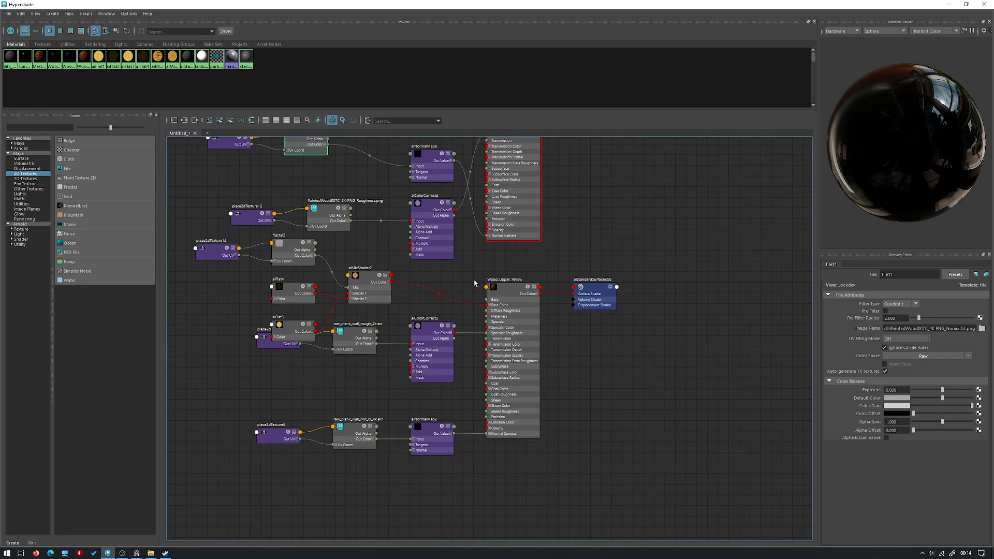
left_click(983, 329)
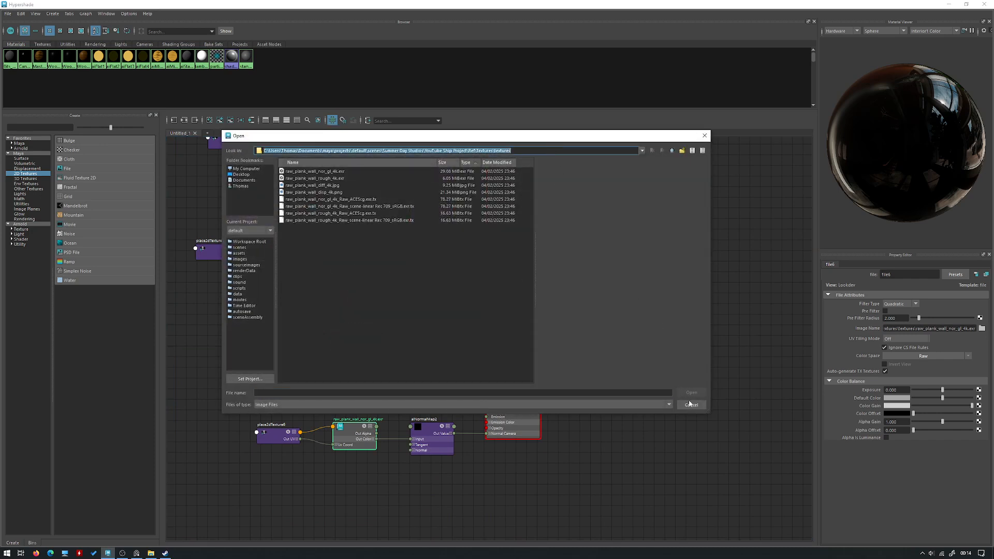
left_click(690, 404)
left_click(947, 3)
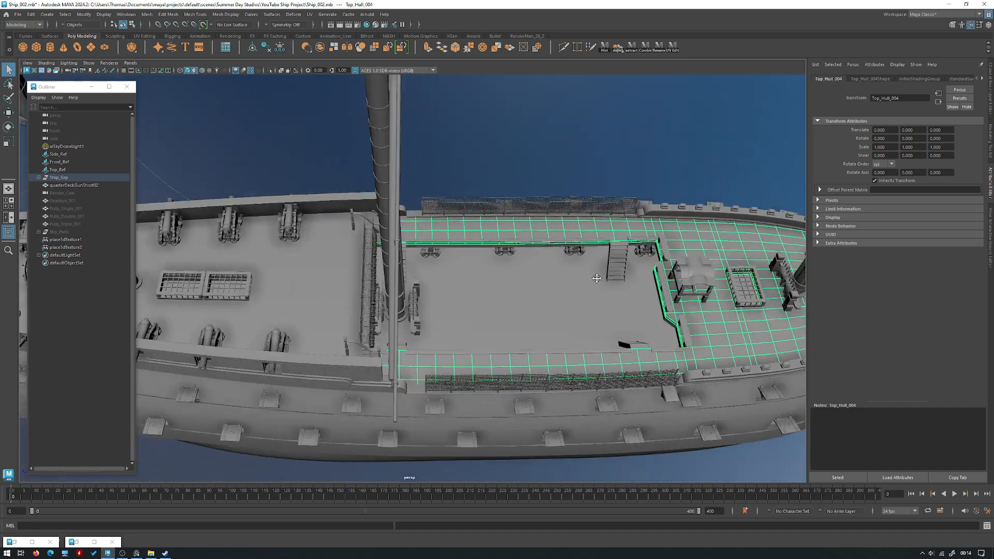
Select the ship's deck surfaces together and isolate them in the viewport.
middle_click_drag(596, 279, 671, 279, "alt")
left_click(399, 290, "shift")
left_click_drag(658, 316, 485, 293, "alt")
left_click(575, 347, "shift")
key("ctrl+1")
left_click(494, 238)
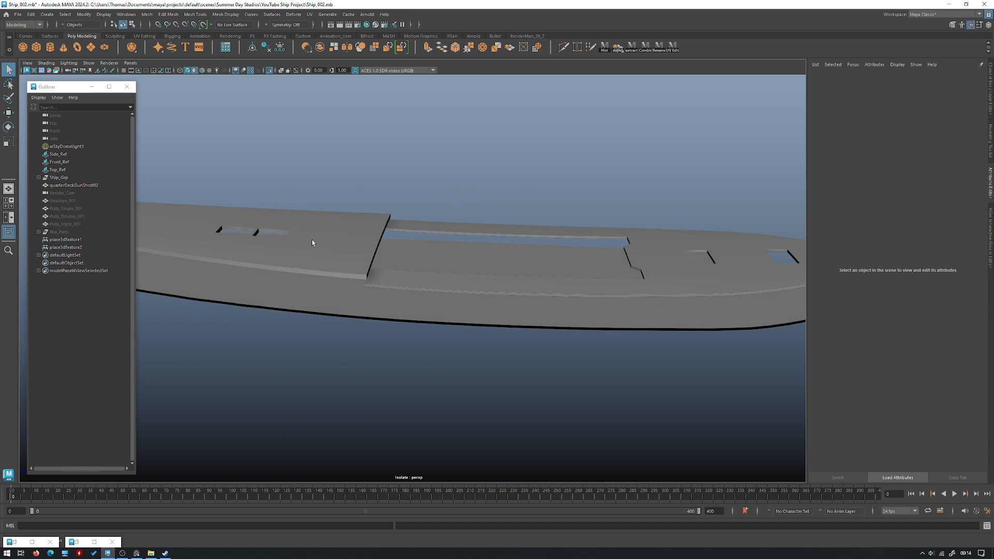
Check the isolated deck pieces, select all of them and show the whole ship again.
left_click(314, 243)
left_click_drag(517, 264, 442, 271, "alt")
left_click(476, 304)
middle_click_drag(699, 311, 506, 306, "alt")
left_click_drag(506, 306, 399, 318, "alt")
middle_click_drag(399, 317, 518, 272, "alt")
left_click_drag(554, 346, 358, 223)
key("ctrl+1")
Assign a new aiStandardSurface material named Decks to the selected deck pieces.
left_click_drag(440, 211, 512, 156, "alt")
right_click(513, 155)
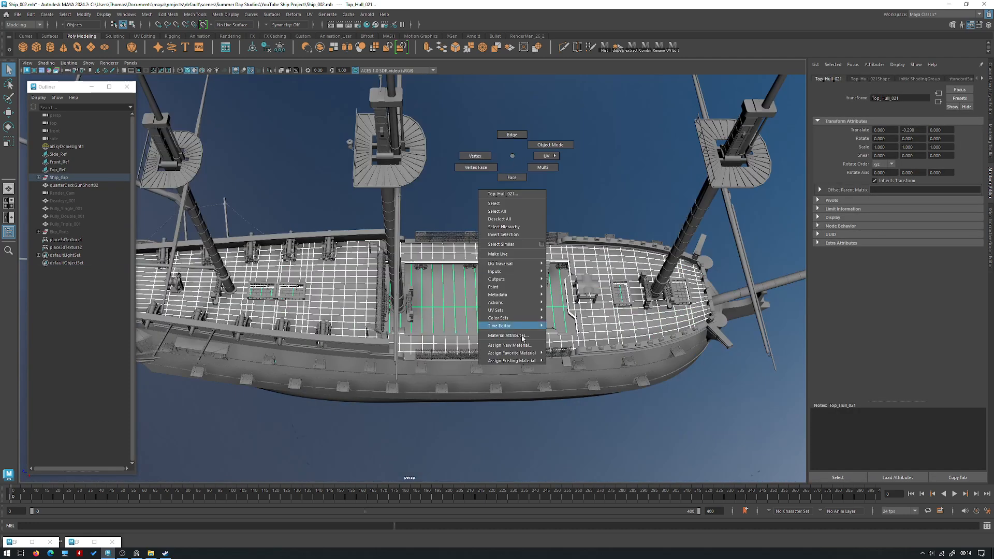
left_click(510, 345)
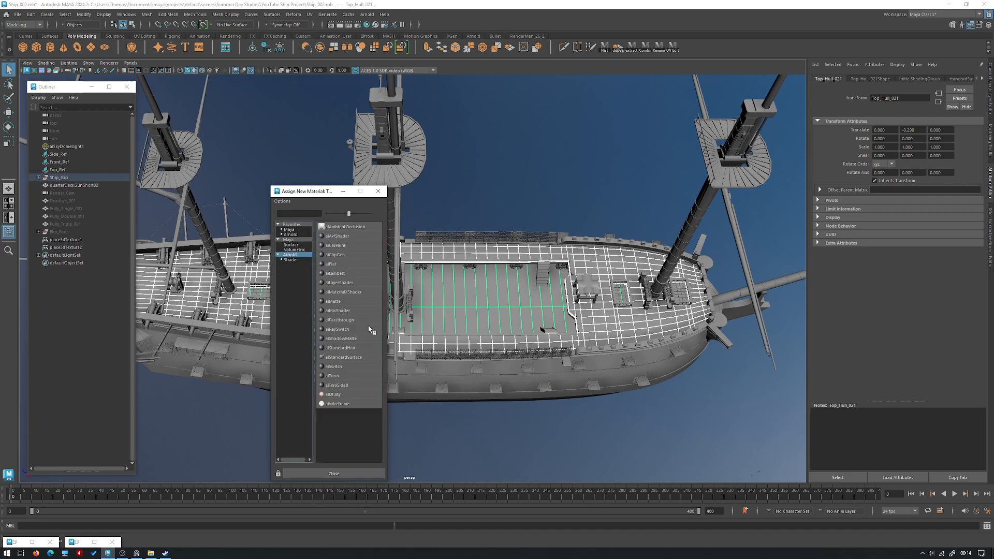
left_click(351, 356)
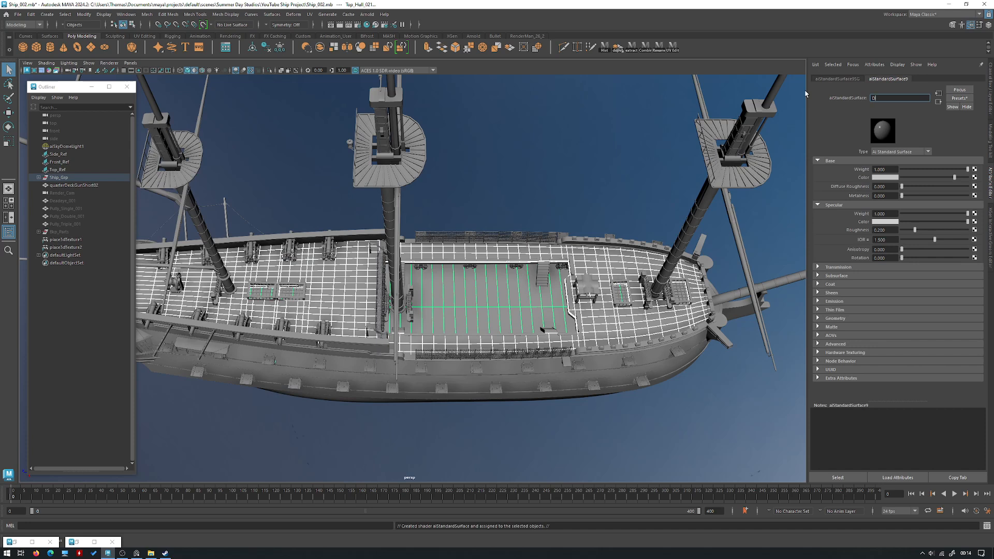
key("Return")
Check the lower main deck in isolation and apply an automatic UV projection to it.
left_click(437, 129)
left_click_drag(497, 87, 452, 136, "alt")
right_click_drag(452, 136, 433, 255, "alt")
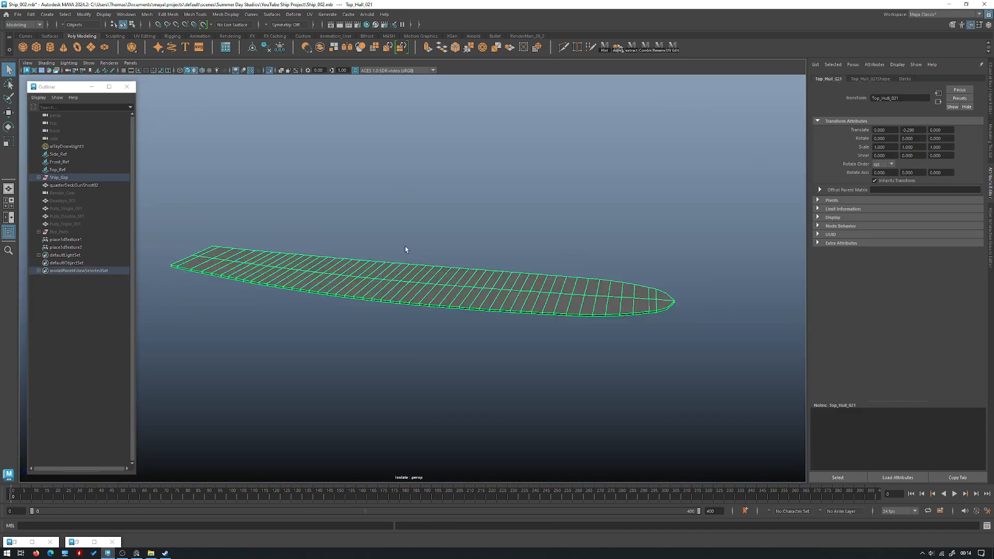
left_click_drag(405, 250, 434, 280, "alt")
key("ctrl+1")
left_click_drag(440, 228, 393, 221, "alt")
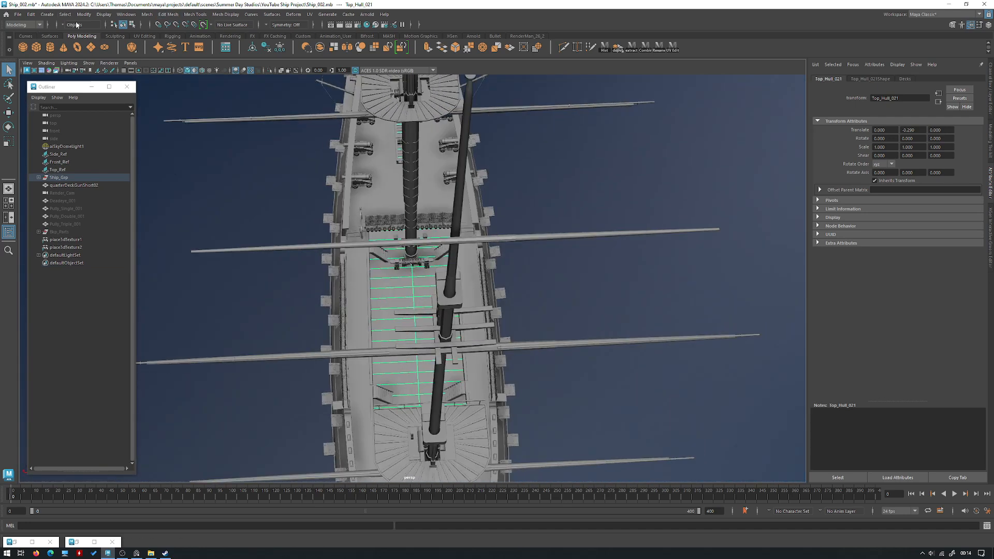
left_click_drag(321, 96, 373, 93, "alt")
left_click(313, 14)
left_click(332, 63)
right_click_drag(447, 148, 448, 233)
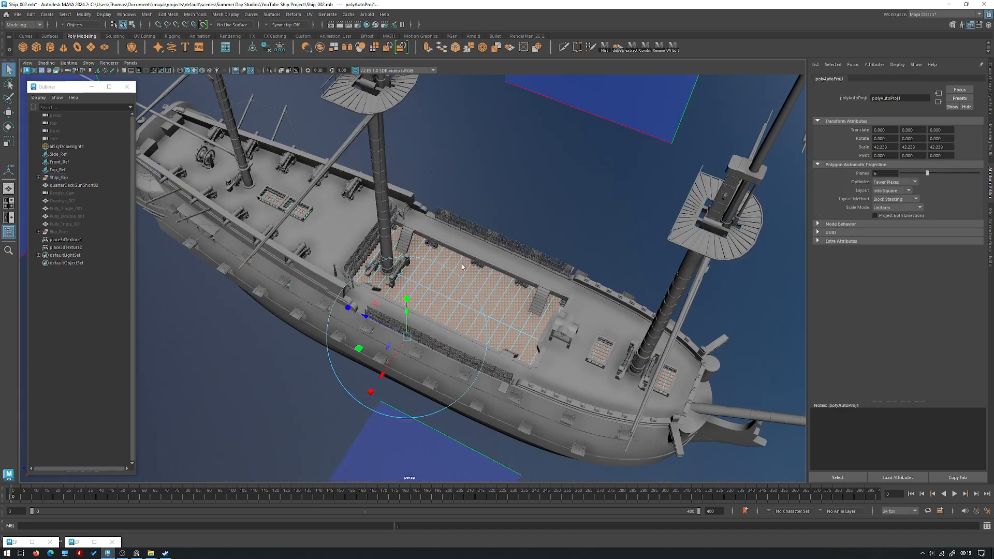
Isolate the lower main deck and open its UVs in the UV Editor in shell selection mode.
left_click(465, 296)
key("ctrl+1")
key("f")
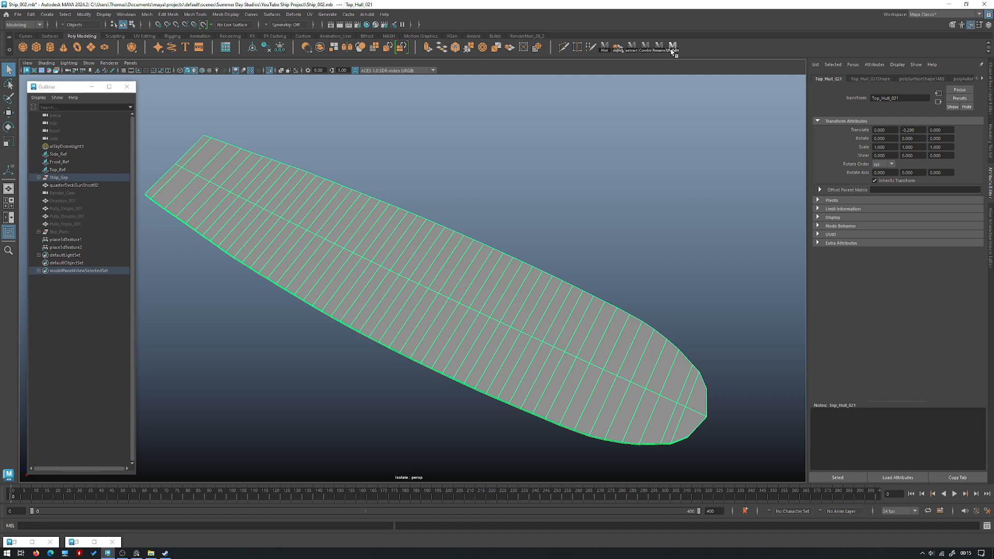
left_click(672, 47)
right_click_drag(495, 306, 462, 295)
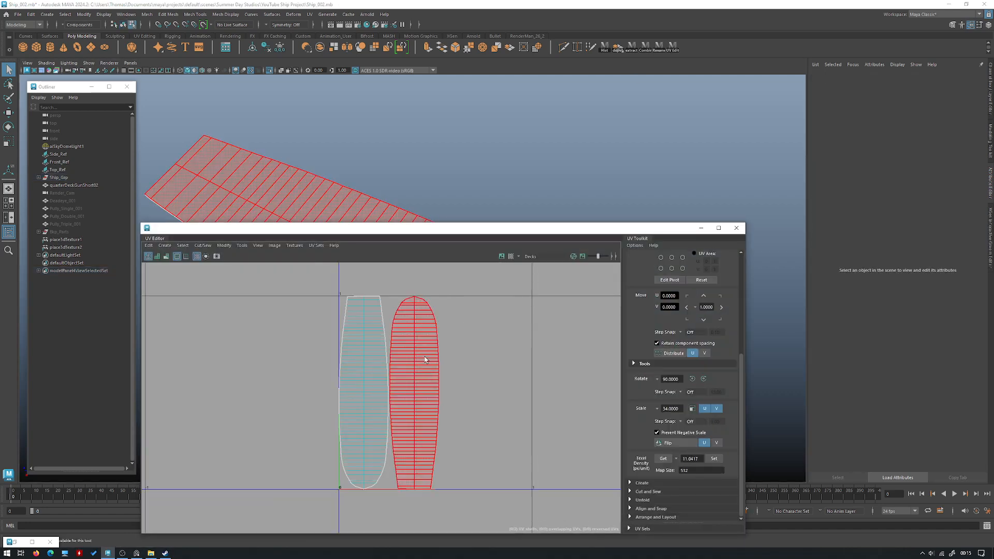
View the raw_plank_wall_diff_4k texture image to check the direction of its planks.
left_click(151, 553)
left_click(480, 166)
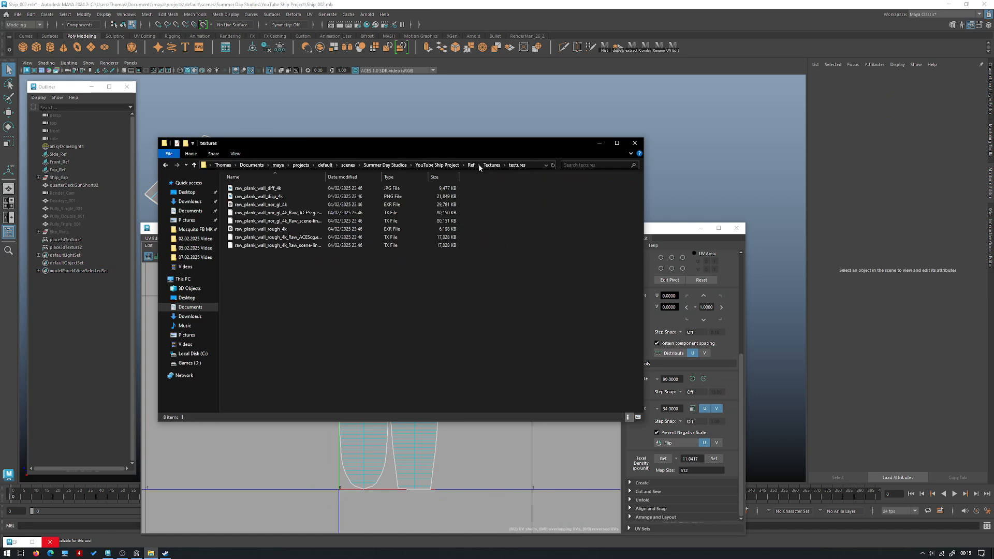
left_click(280, 190)
double_click(280, 190)
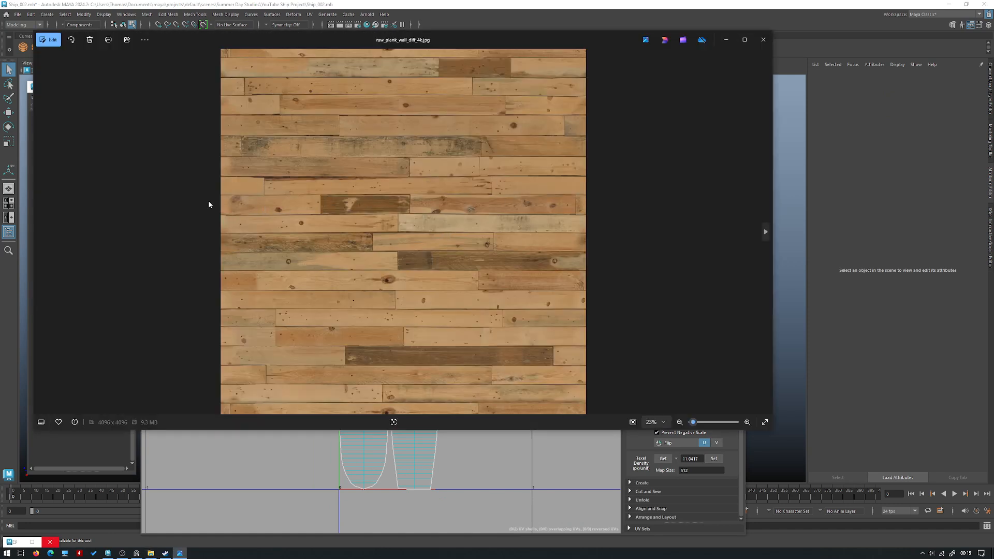
left_click(764, 40)
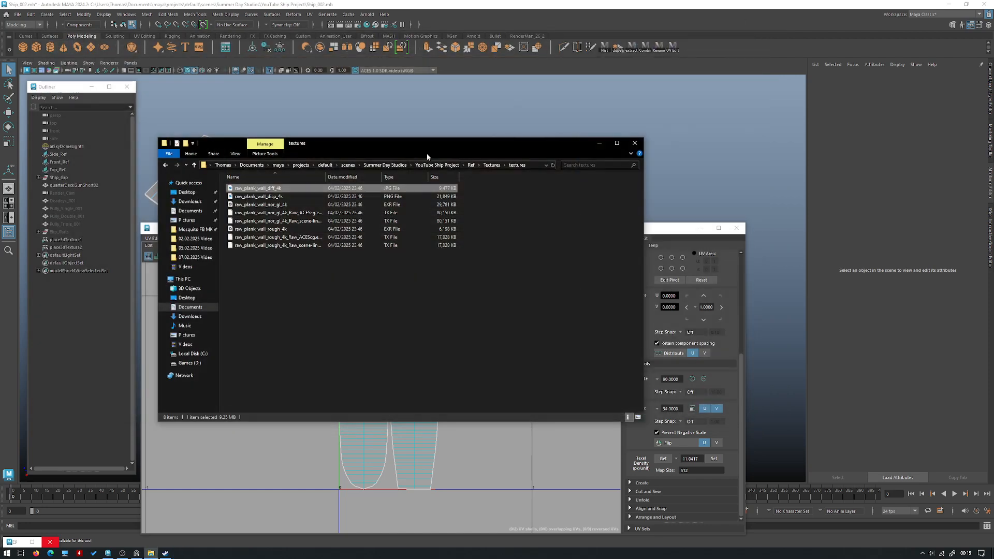
left_click(586, 142)
Rotate the lower deck's two UV shells 90 degrees to face the same way, set texel density to 11.0417 and lay them out.
right_click_drag(453, 300, 418, 289)
left_click(417, 337)
left_click(703, 380)
left_click(692, 380)
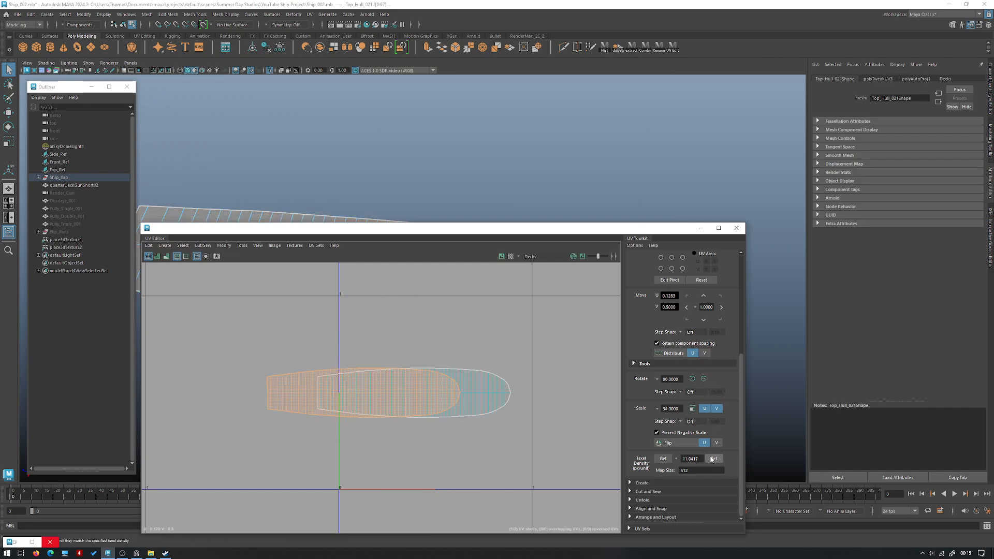
left_click(492, 394, "shift")
right_click_drag(454, 285, 425, 305, "shift")
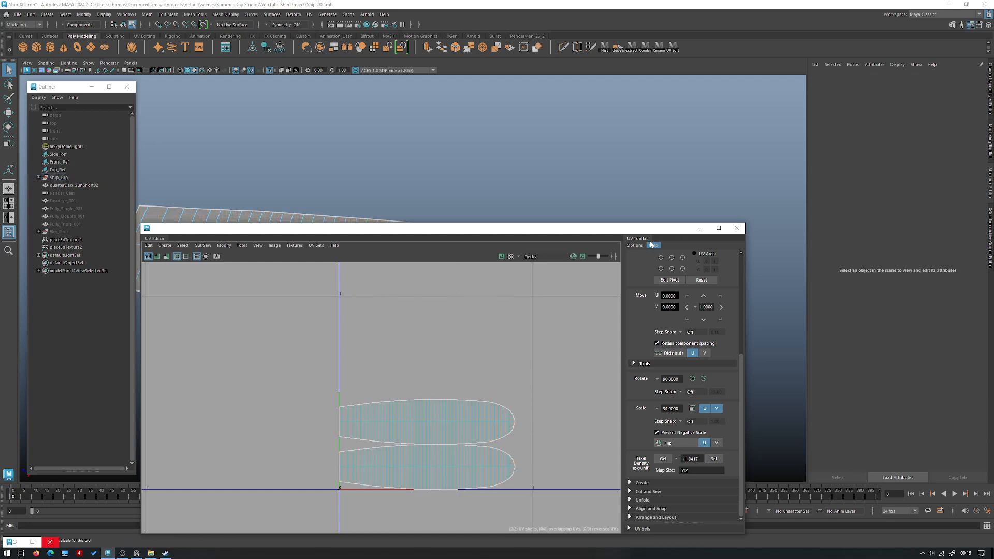
Return to object mode, bring back the full ship and isolate the forward upper deck piece.
left_click(701, 228)
right_click_drag(466, 240, 599, 285)
key("ctrl+1")
left_click(512, 231)
key("ctrl+1")
left_click_drag(455, 252, 490, 248, "alt")
key("f")
Apply an automatic UV projection to the isolated upper deck and reselect it as an object.
left_click(312, 15)
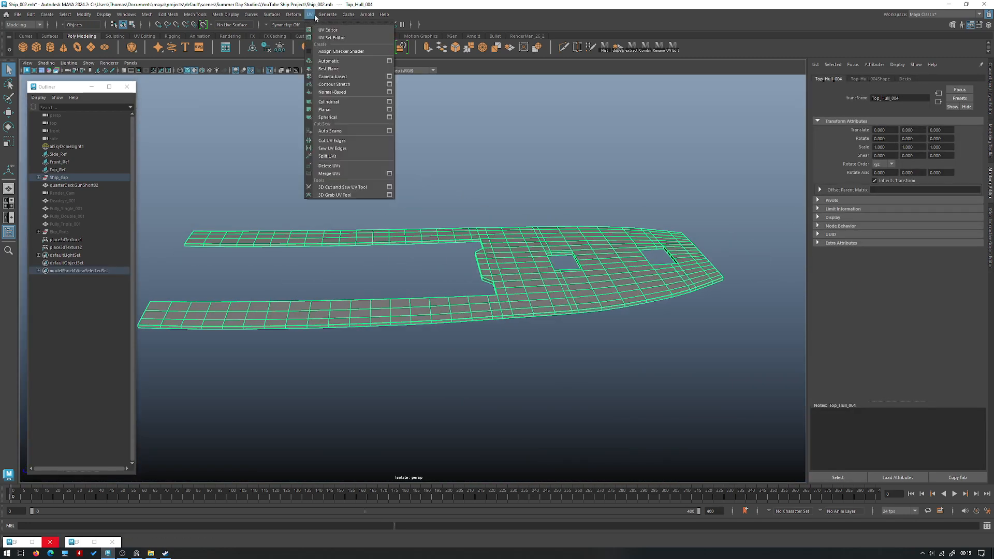
left_click(341, 61)
right_click_drag(375, 155, 414, 145)
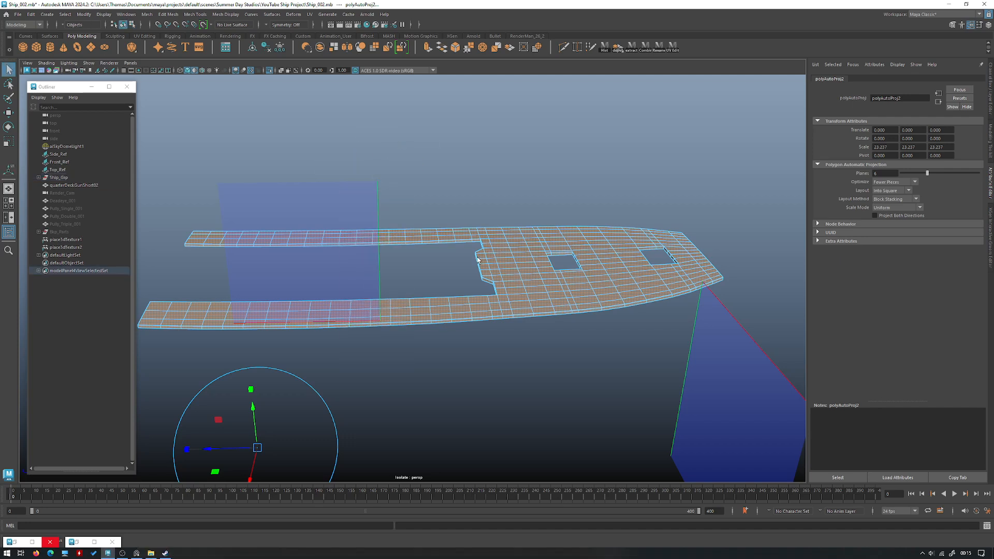
left_click(453, 321)
key("w")
Open the upper deck's UVs in the UV Editor and rotate its two large shells 90 degrees so both face the same way.
left_click(16, 542)
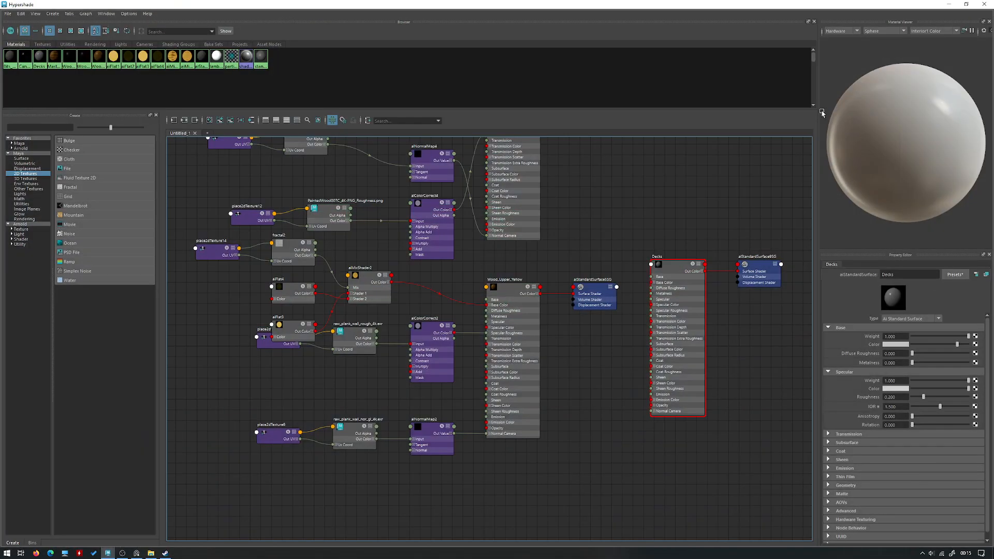
left_click(947, 4)
left_click(77, 542)
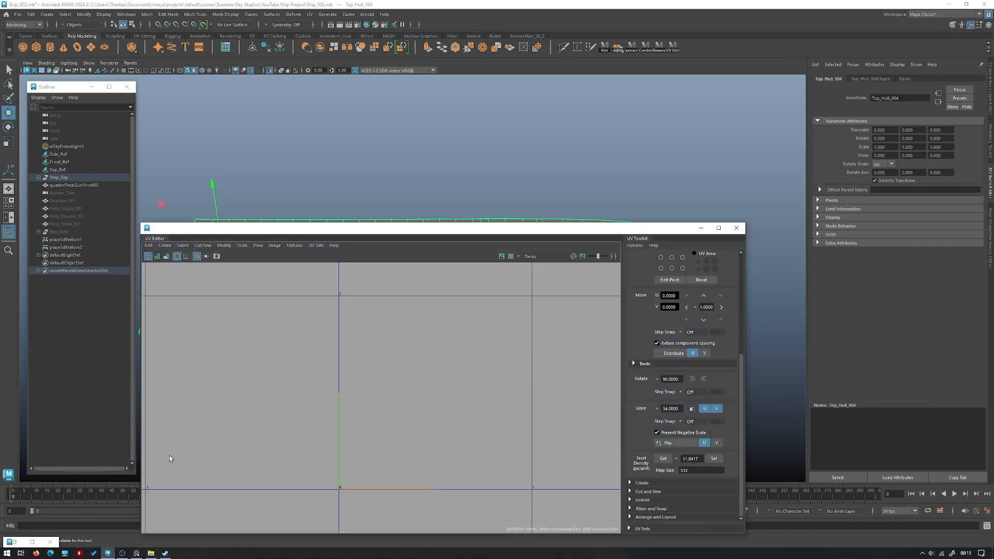
scroll(470, 363, "down", 1)
right_click_drag(480, 337, 447, 326)
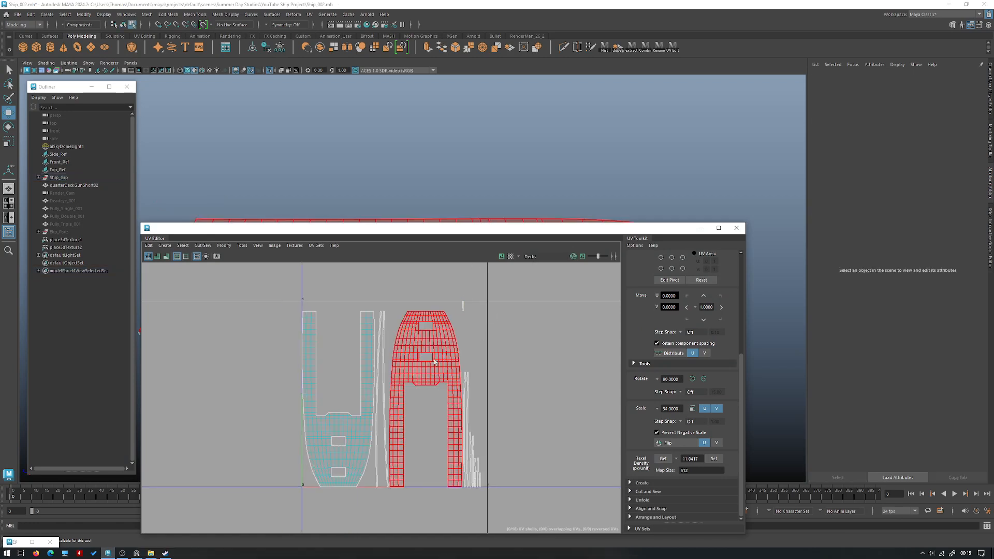
left_click(442, 361)
left_click(367, 363)
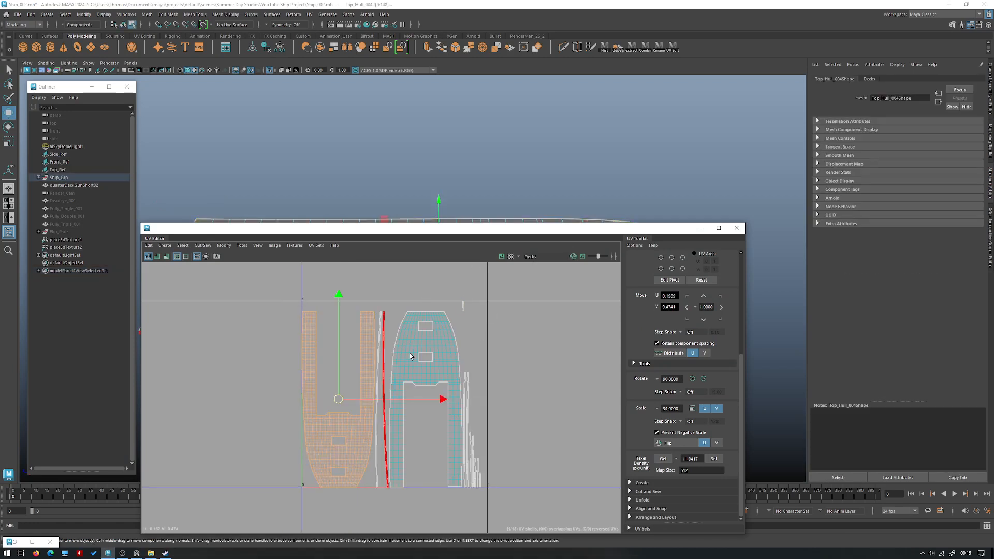
left_click(704, 379)
left_click(445, 362)
left_click(704, 378)
Set the texel density of all upper deck shells to 11.0417 and rotate the narrow edge strips 90 degrees.
left_click_drag(539, 470, 321, 290)
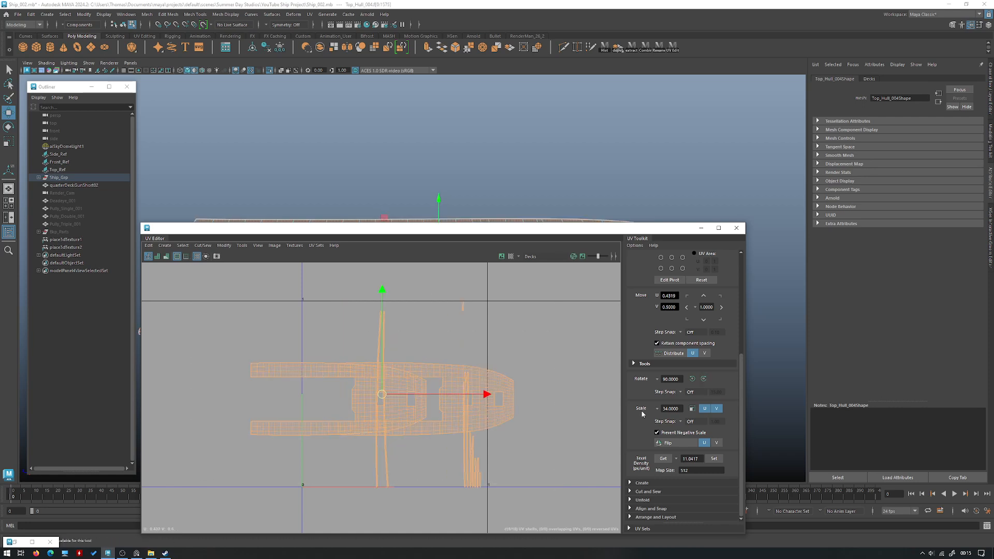
left_click(719, 459)
left_click_drag(407, 360, 371, 347)
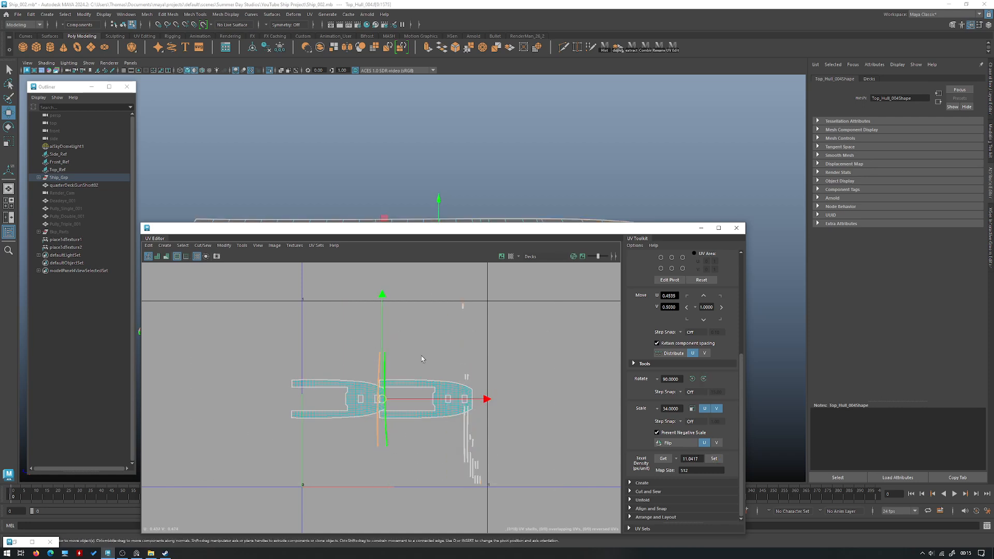
left_click_drag(527, 499, 443, 430)
left_click_drag(482, 385, 459, 364)
left_click(692, 379)
left_click_drag(488, 314, 456, 298)
left_click(692, 379)
Lay out all of the upper deck's UV shells together and clear the selection.
left_click_drag(557, 470, 267, 290)
right_click_drag(468, 282, 381, 312, "shift")
left_click(452, 311)
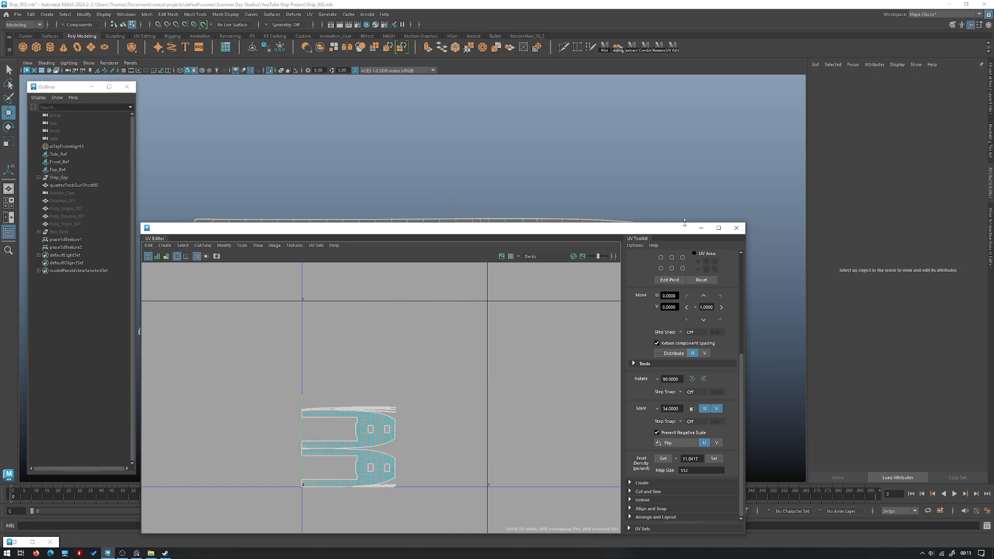
Select the planked deck section forward of the mast and apply an automatic UV projection, returning to object selection.
left_click(701, 228)
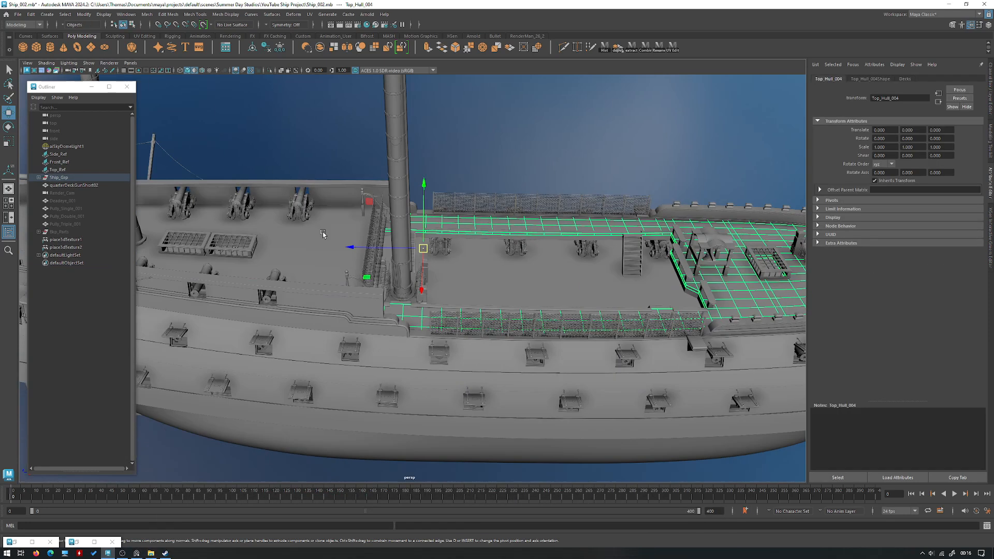
left_click(323, 234)
left_click(309, 16)
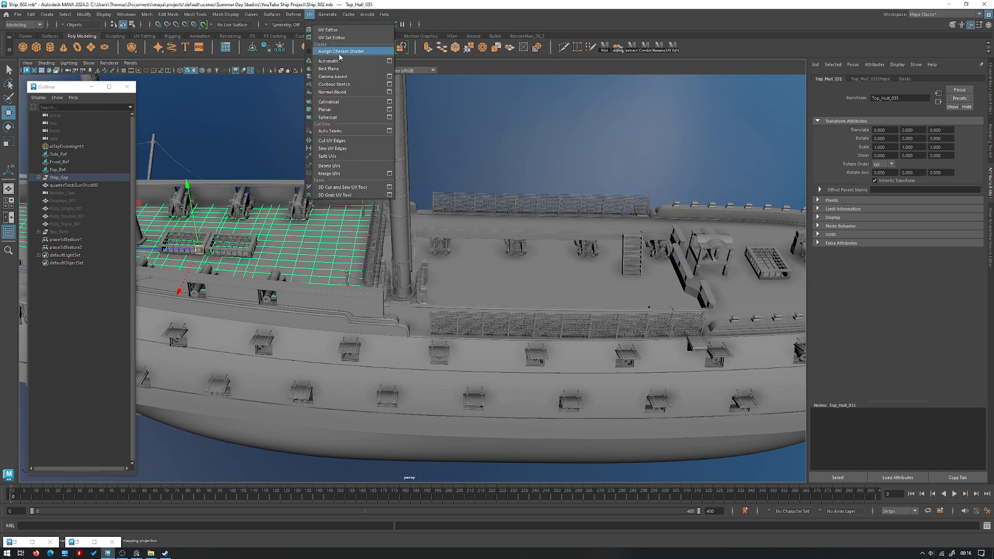
left_click(338, 52)
right_click_drag(366, 141, 409, 128)
left_click(324, 221)
key("w")
Open this deck section's UVs in the UV Editor and rotate its two large shells 90 degrees.
left_click(76, 542)
scroll(435, 321, "down", 1)
middle_click_drag(435, 322, 460, 300, "alt")
right_click_drag(468, 314, 434, 305)
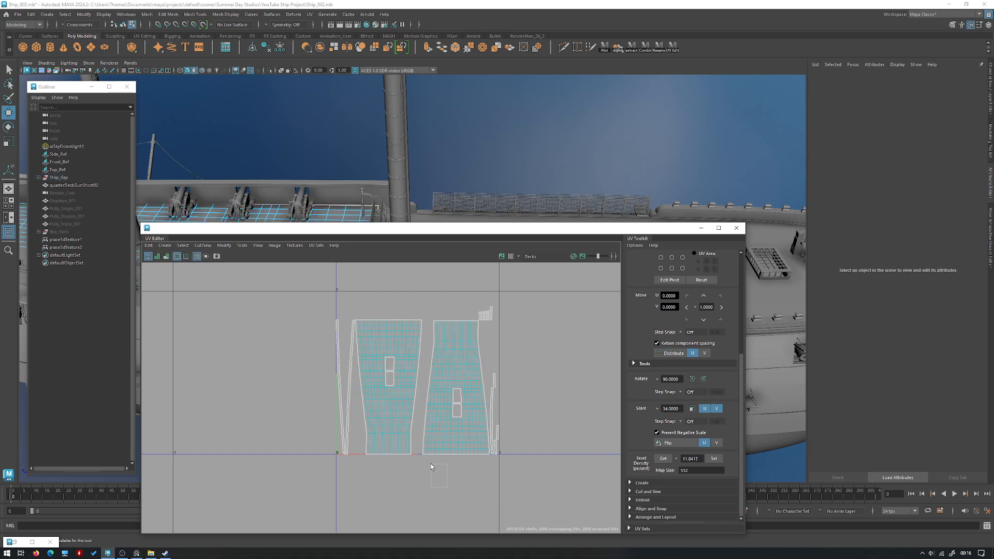
left_click_drag(441, 481, 399, 414)
left_click(705, 380)
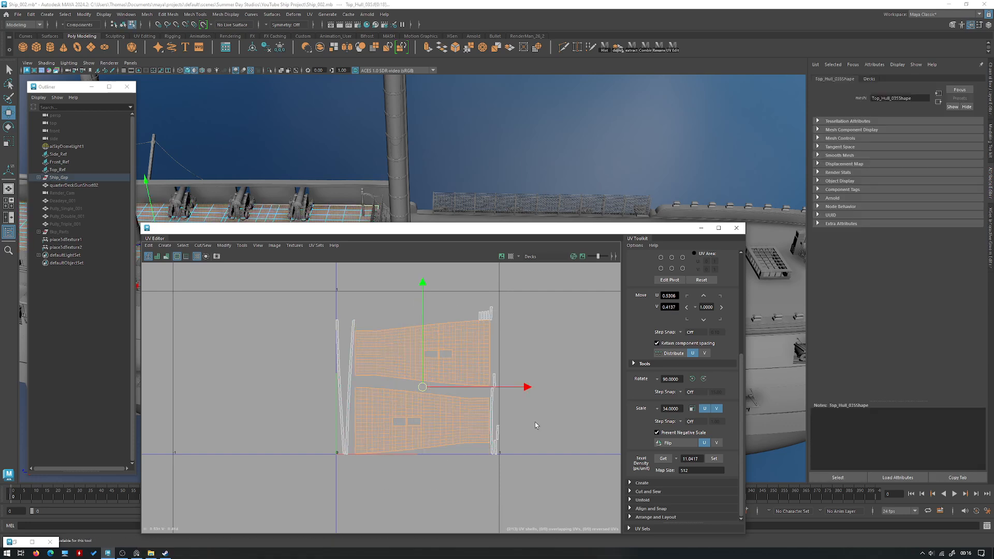
Select the narrow edge strips and the small corner shell around the large deck shells and rotate them 90 degrees.
left_click_drag(294, 376, 351, 398)
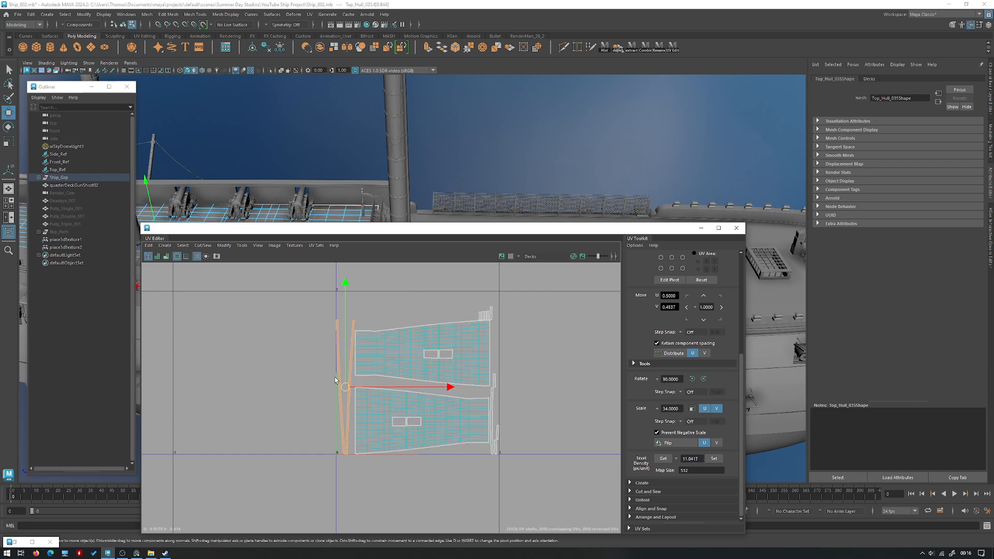
left_click_drag(491, 368, 492, 367, "shift")
left_click_drag(510, 316, 481, 311, "shift")
left_click(703, 380)
Set the selected deck shells' texel density to 11.0417 and lay out the shells together.
left_click(714, 458)
right_click_drag(494, 303, 429, 340, "shift")
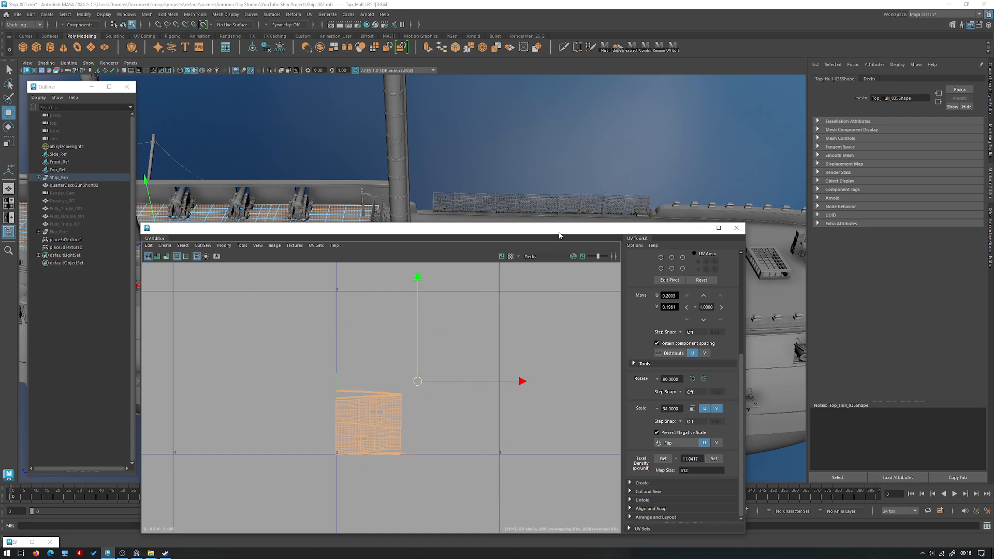
left_click_drag(557, 230, 521, 424)
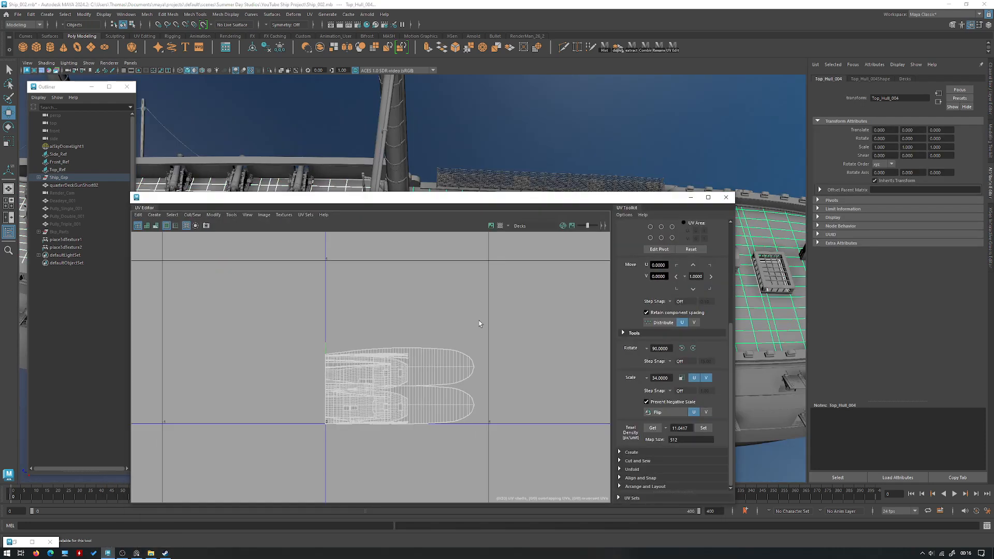
Select the UV shells of all the deck pieces and lay them out together without overlaps.
right_click_drag(484, 326, 461, 300)
left_click_drag(515, 459, 276, 291)
right_click_drag(473, 258, 453, 275, "shift")
scroll(440, 297, "down", 2)
middle_click_drag(433, 294, 283, 317, "alt")
scroll(553, 314, "down", 1)
middle_click_drag(552, 314, 529, 317, "alt")
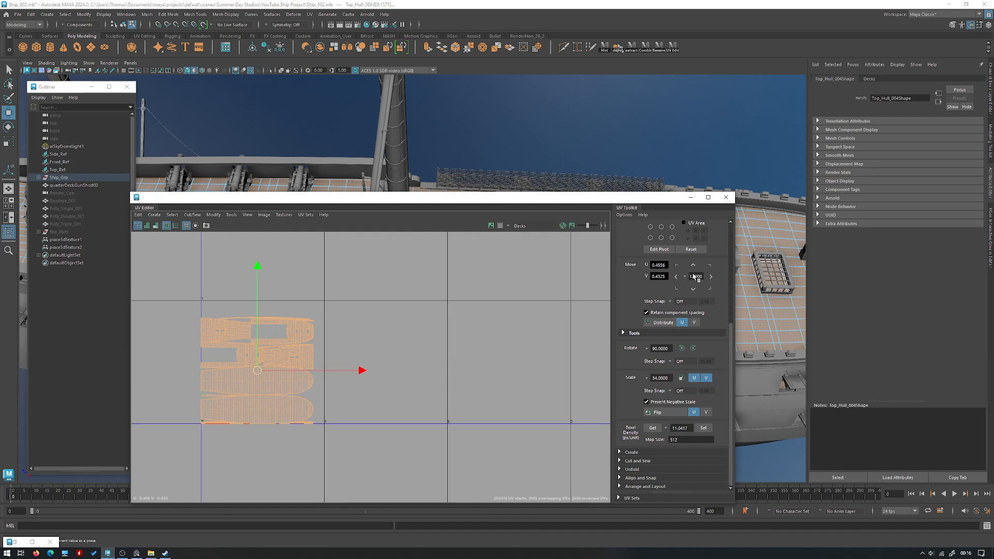
Move the combined deck UV shells two whole tiles along U, in increments of 1.0000.
scroll(624, 299, "up", 2)
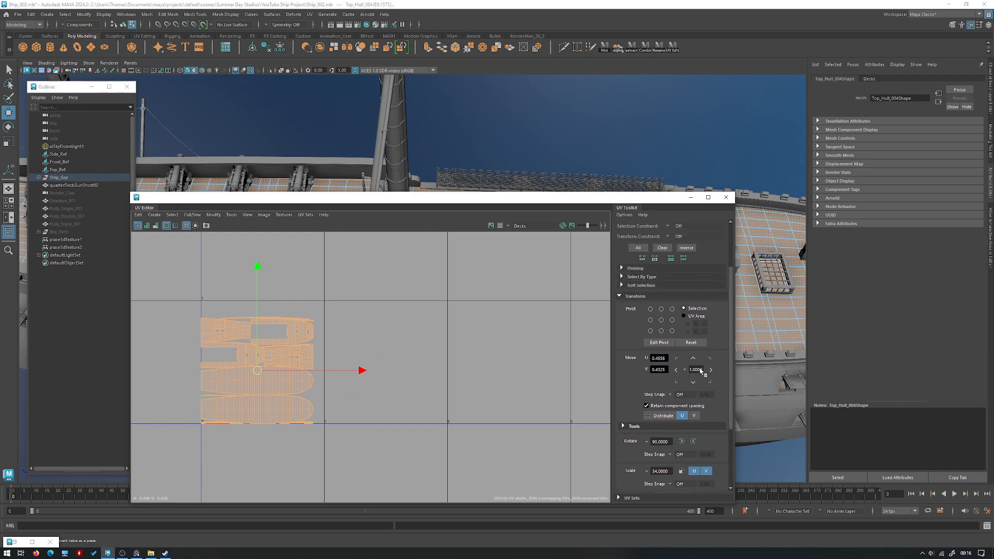
left_click(711, 370)
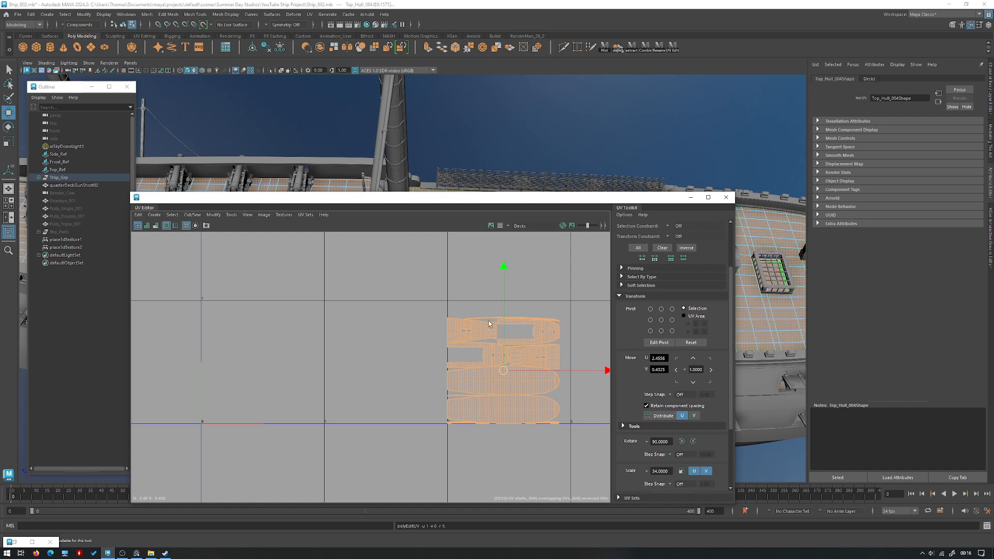
scroll(488, 324, "down", 1)
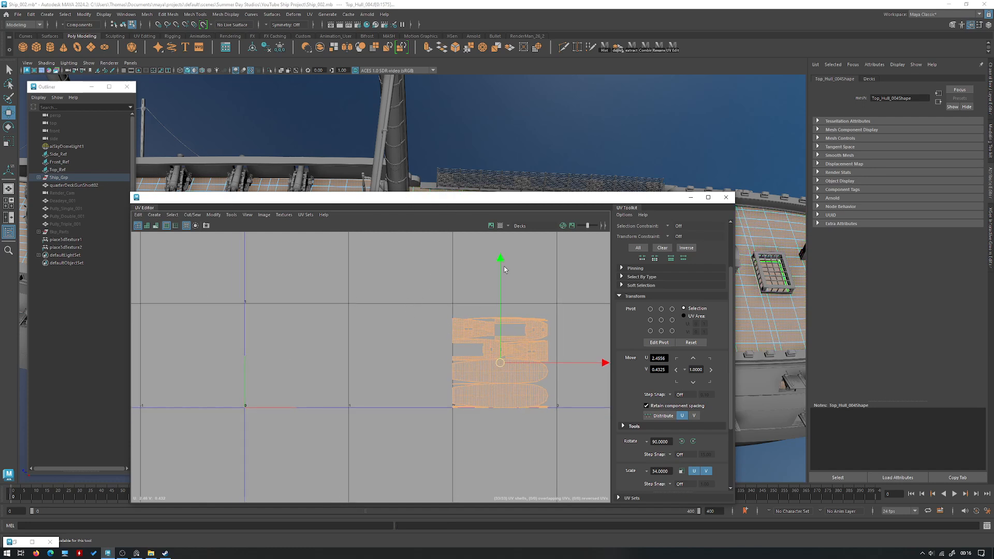
Clear the UV Editor away from the decks, return to object selection and undo the stray viewport pick.
left_click_drag(526, 197, 478, 411)
right_click_drag(460, 272, 492, 260)
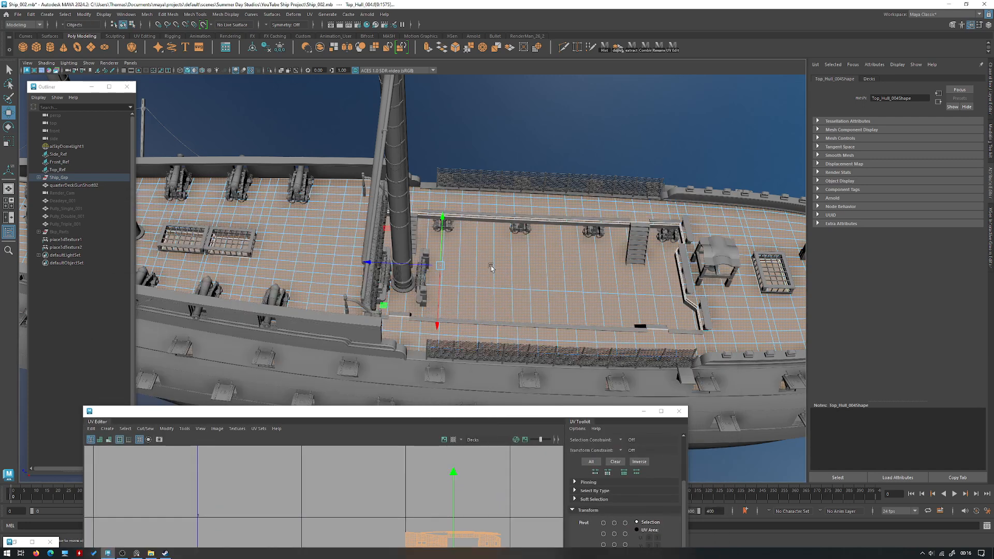
left_click(521, 165)
left_click_drag(520, 165, 497, 250, "alt")
key("ctrl+z")
key("ctrl+z")
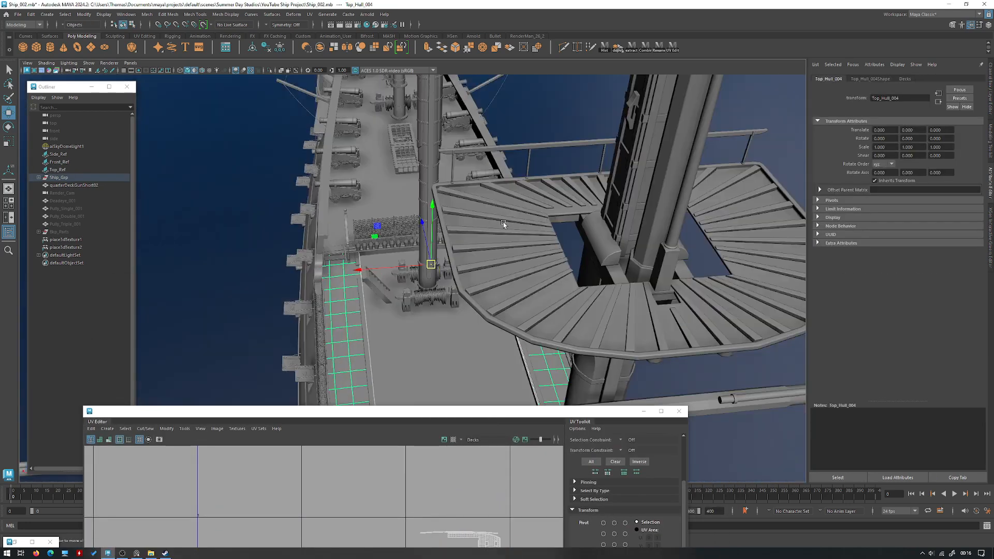
Bring up the Hypershade and move the Decks shader with its shading group below the Wood_Upper_Yellow network.
left_click(420, 282)
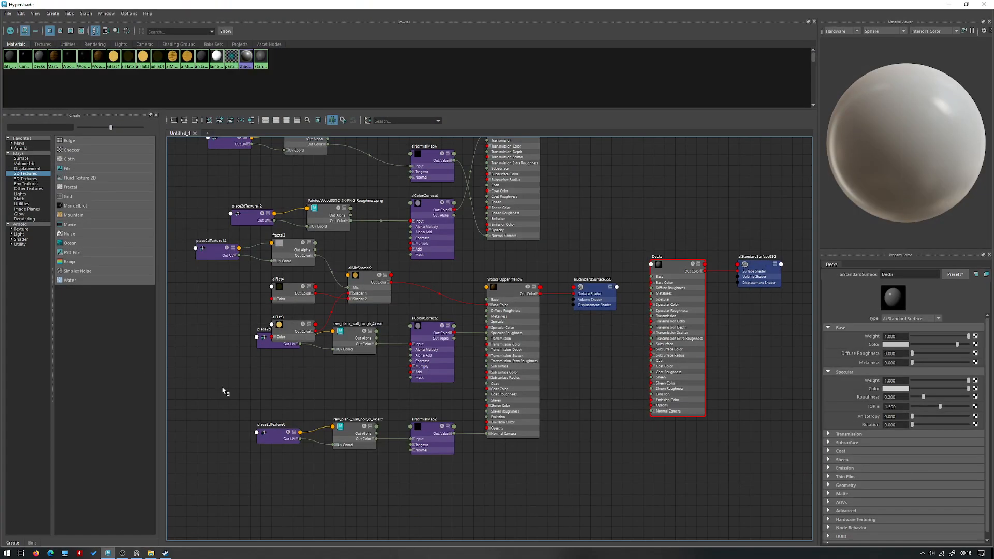
left_click(949, 5)
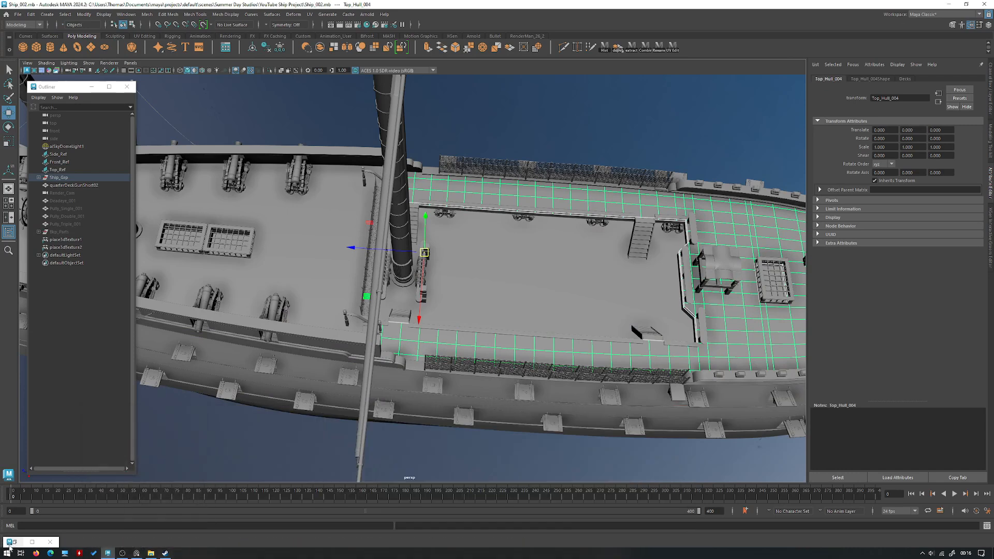
double_click(14, 542)
left_click_drag(724, 262, 724, 263)
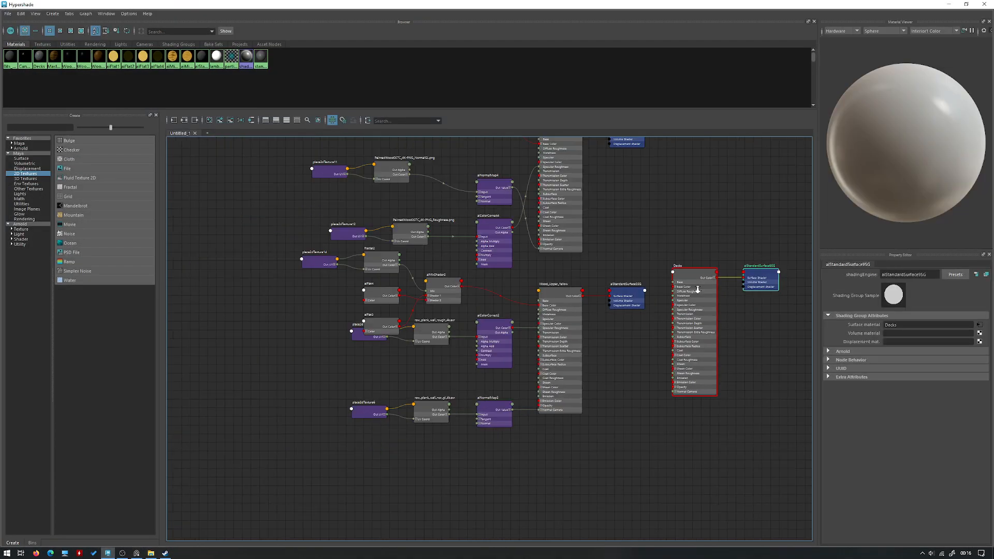
scroll(660, 411, "up", 3)
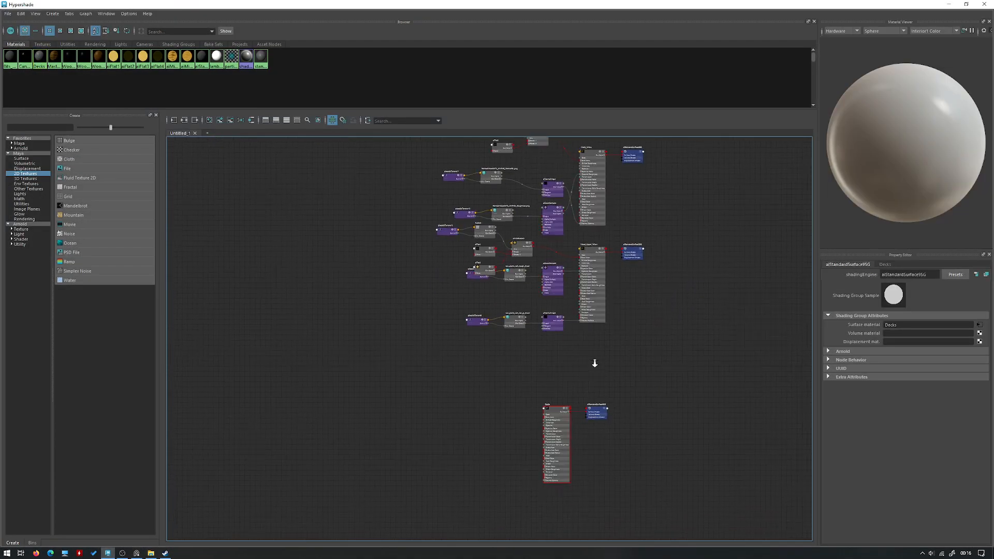
Duplicate the colour correct and normal map nodes of Wood_Upper_Yellow together with their raw_plank_wall texture networks.
left_click(484, 283)
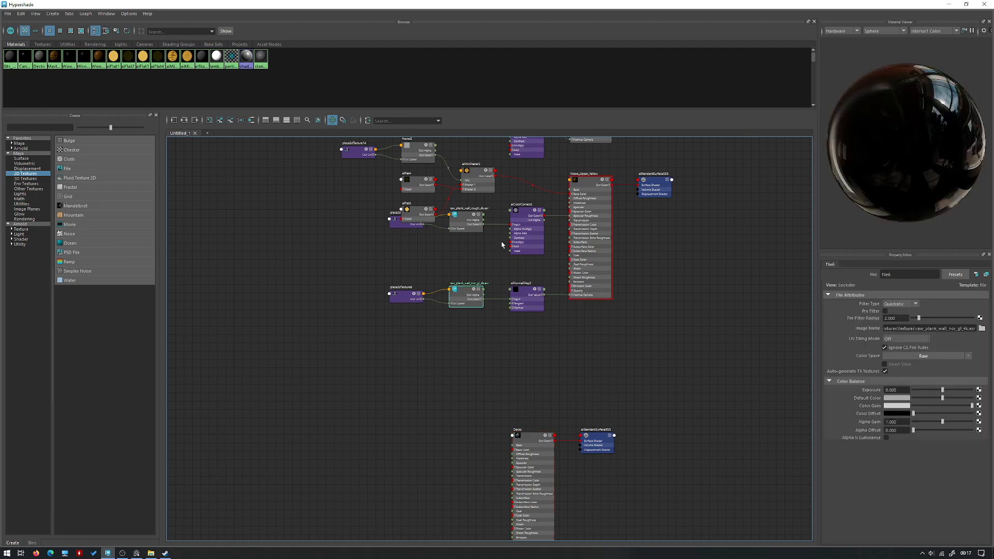
scroll(484, 296, "up", 2)
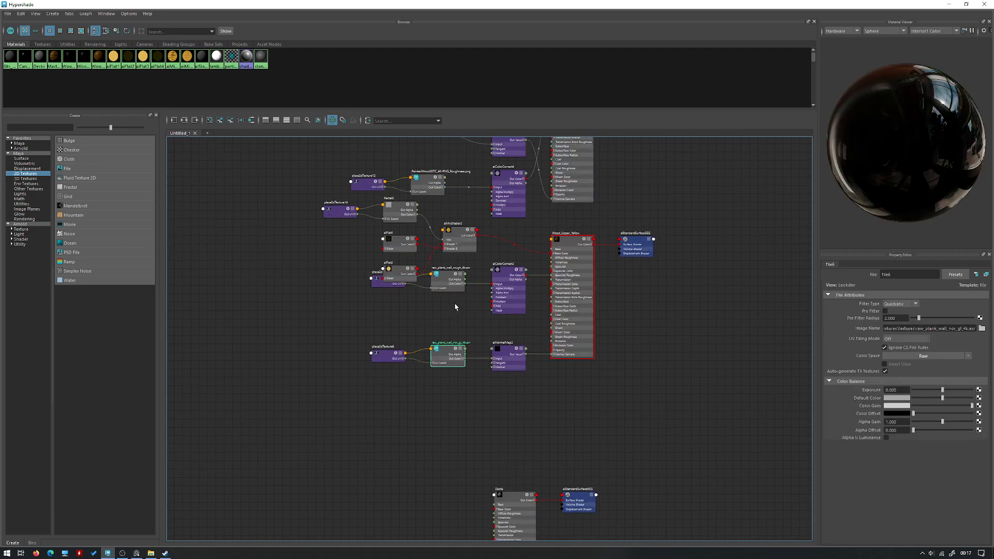
left_click(449, 278)
middle_click_drag(464, 354, 421, 254, "alt")
scroll(430, 260, "down", 2)
left_click(465, 213)
left_click(465, 280, "shift")
left_click(25, 15)
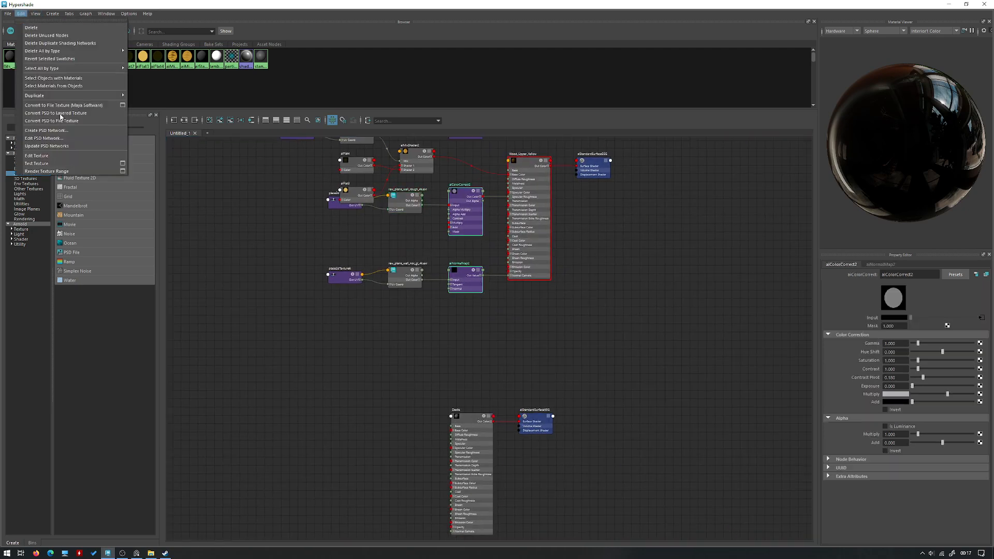
mouse_move(86, 96)
left_click(155, 97)
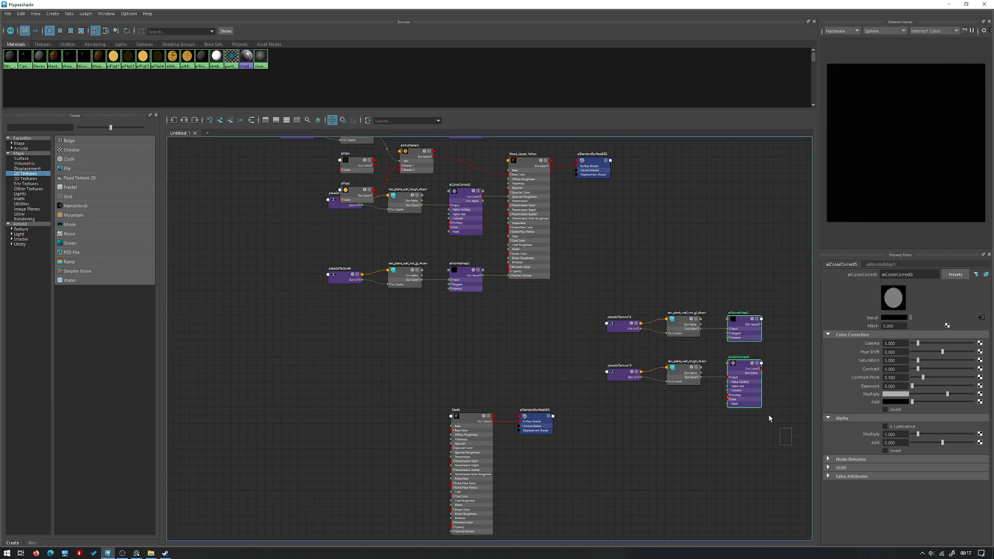
Place the duplicated raw_plank_wall texture networks beside the input side of the Decks shader.
left_click_drag(761, 290, 428, 412)
middle_click_drag(428, 412, 420, 334, "alt")
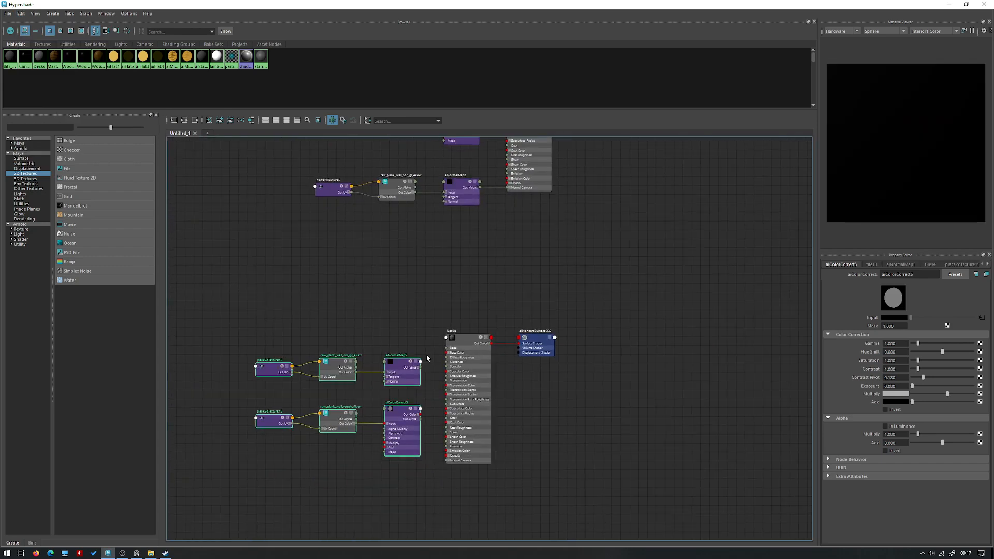
scroll(326, 357, "up", 3)
scroll(327, 357, "down", 1)
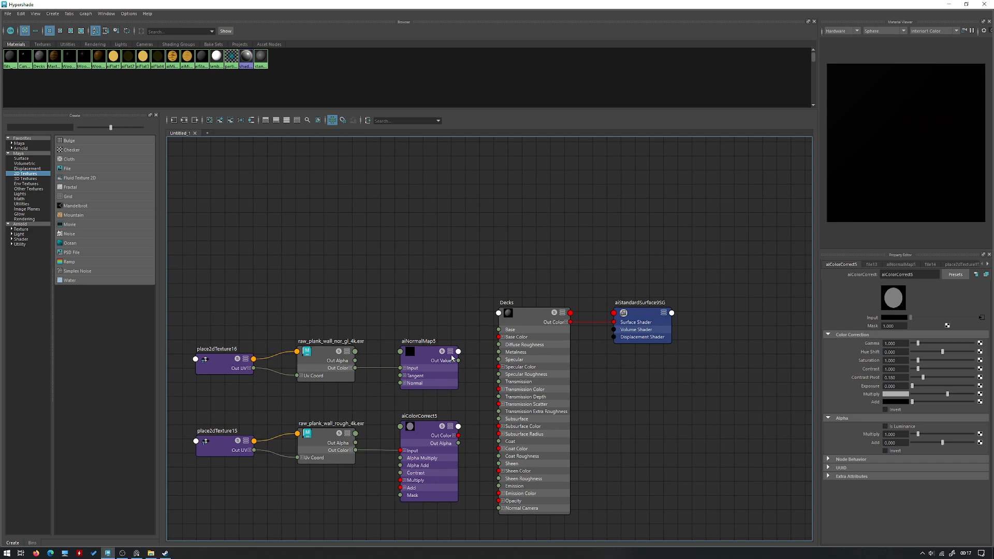
Connect the duplicated normal map to the Decks shader's Normal Camera and the duplicated colour correct to its Specular Roughness.
left_click_drag(458, 363, 499, 508)
left_click_drag(459, 435, 499, 374)
middle_click_drag(222, 442, 329, 438, "alt")
left_click(330, 438)
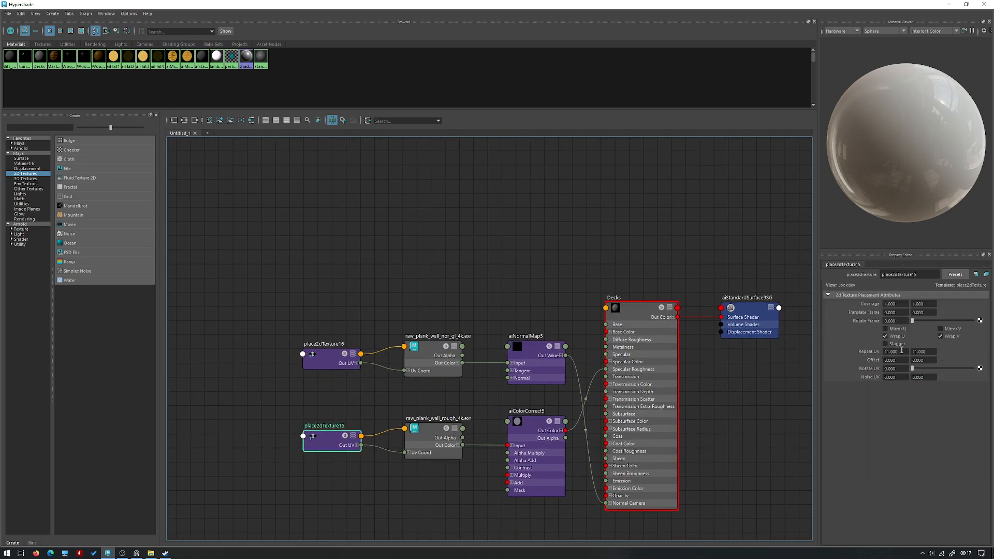
Leave the Hypershade for the reference image board and examine the decks in the ship cutaway illustration.
left_click(949, 4)
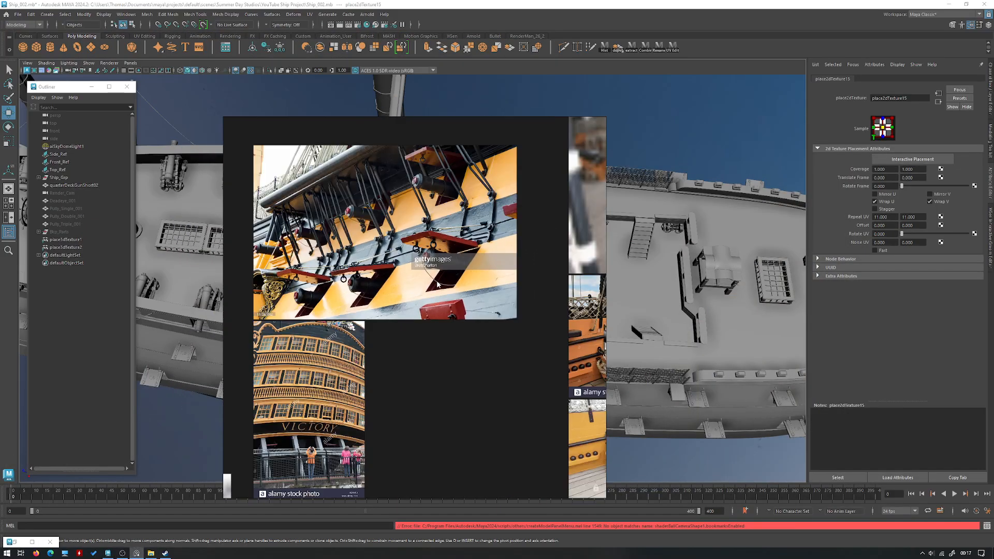
scroll(507, 267, "down", 3)
middle_click_drag(511, 268, 414, 315)
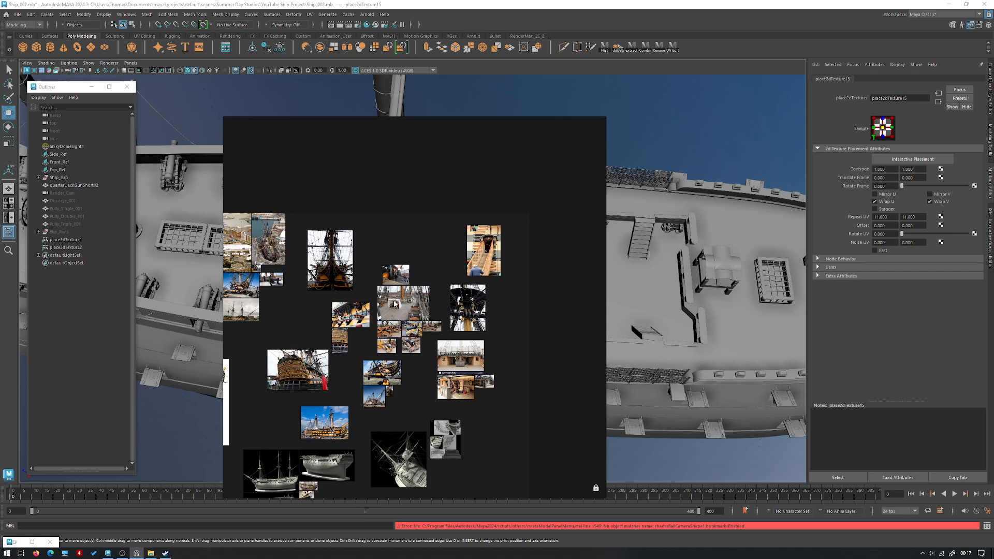
middle_click_drag(418, 361, 499, 280)
middle_click_drag(340, 381, 412, 344)
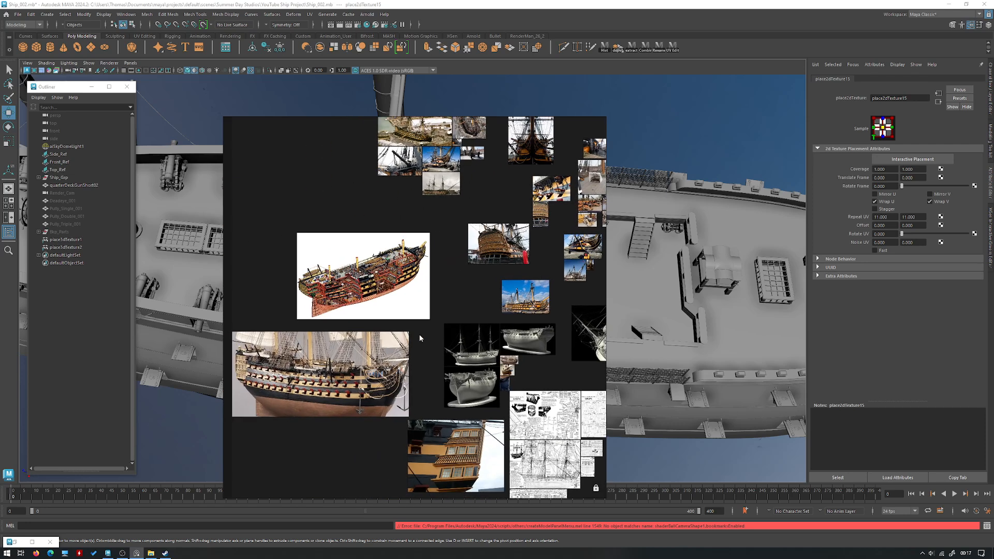
scroll(373, 305, "up", 3)
scroll(392, 260, "up", 5)
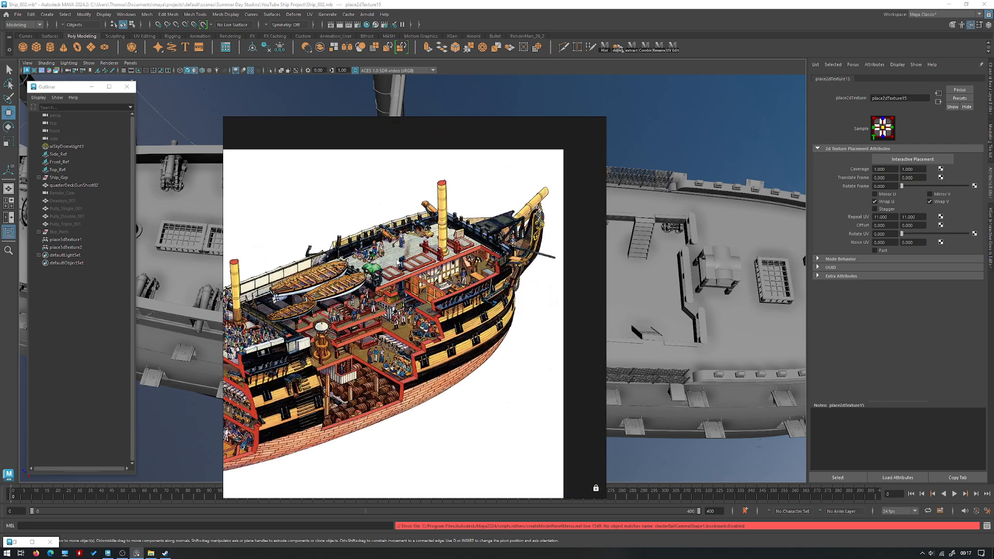
scroll(409, 259, "down", 7)
middle_click_drag(474, 222, 333, 339)
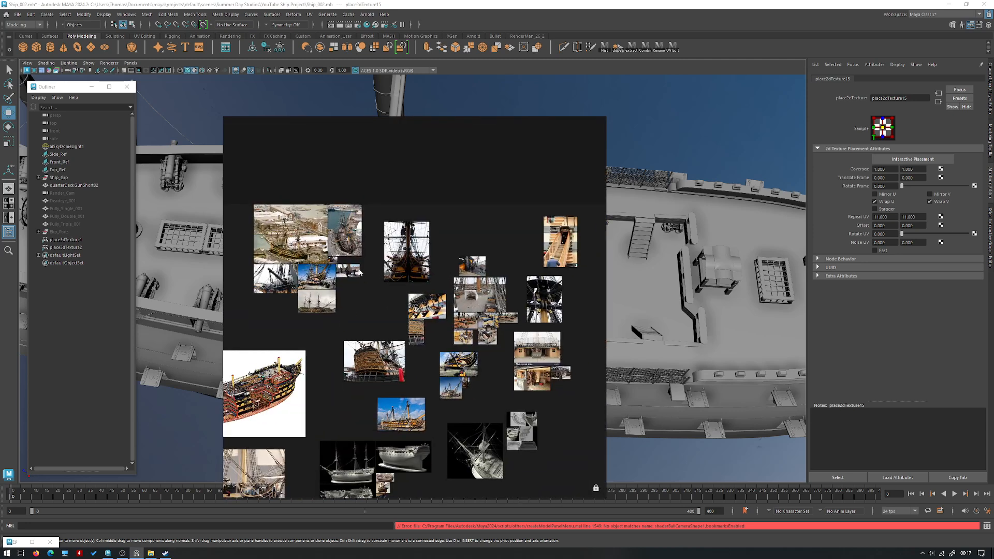
Examine the board's reference photos of the painted stern and the planked deck with cannons for wood colour.
middle_click_drag(404, 364, 404, 271)
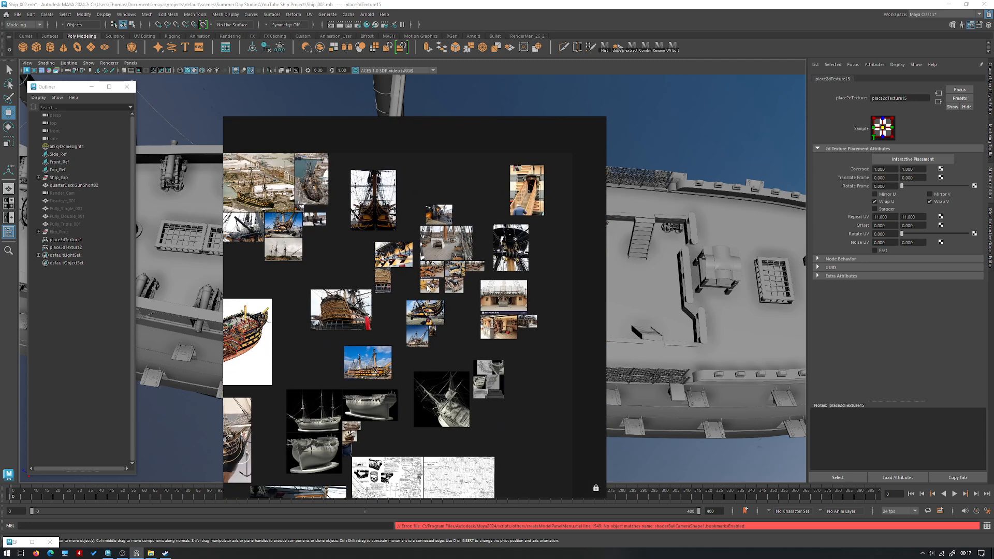
middle_click_drag(466, 337, 456, 243)
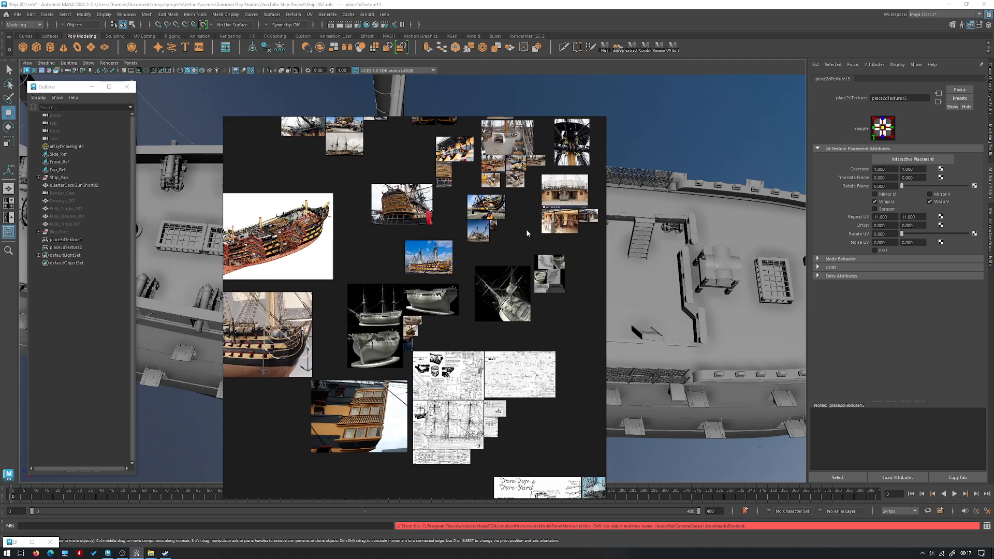
scroll(440, 303, "up", 6)
scroll(441, 303, "up", 2)
middle_click_drag(440, 224, 433, 310)
scroll(403, 315, "down", 1)
scroll(368, 302, "down", 3)
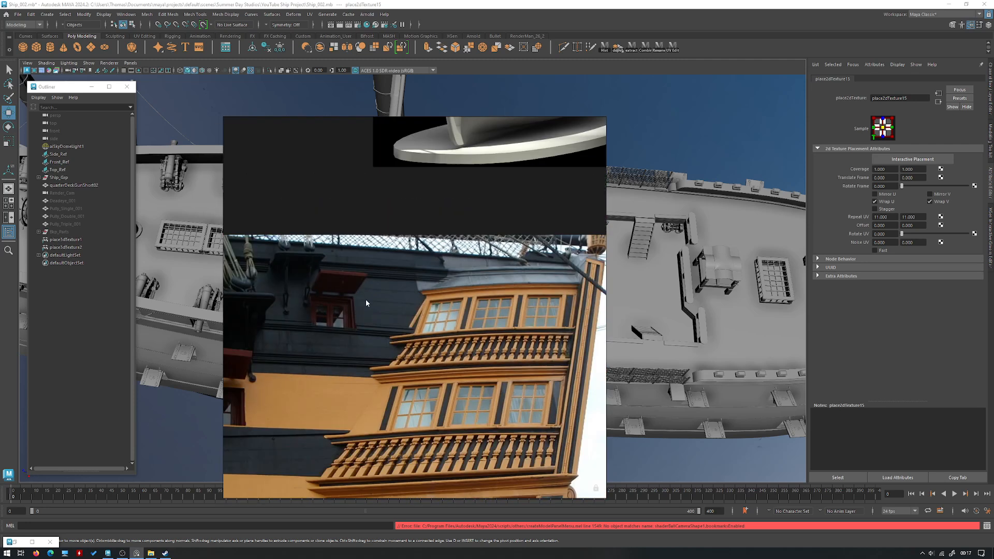
middle_click_drag(299, 389, 425, 338)
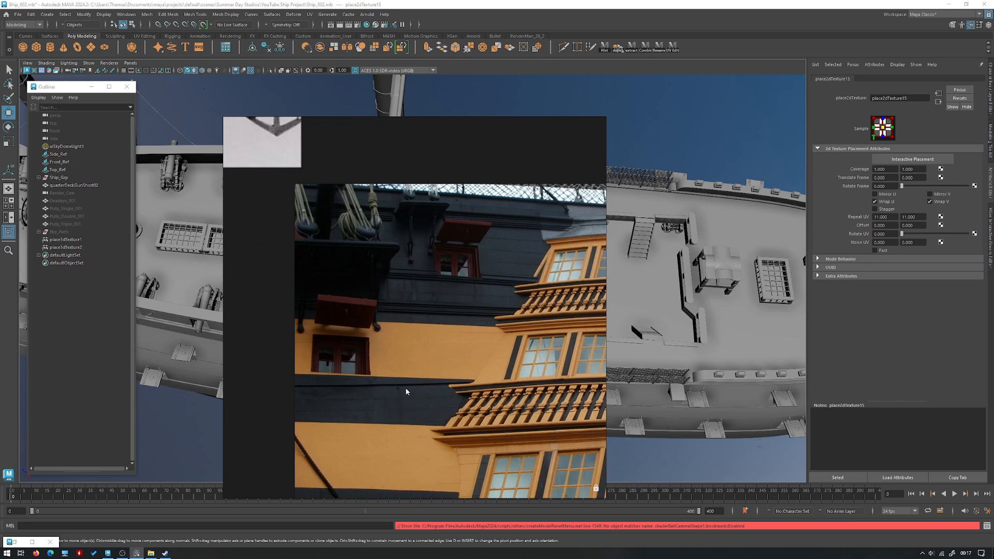
scroll(479, 274, "down", 6)
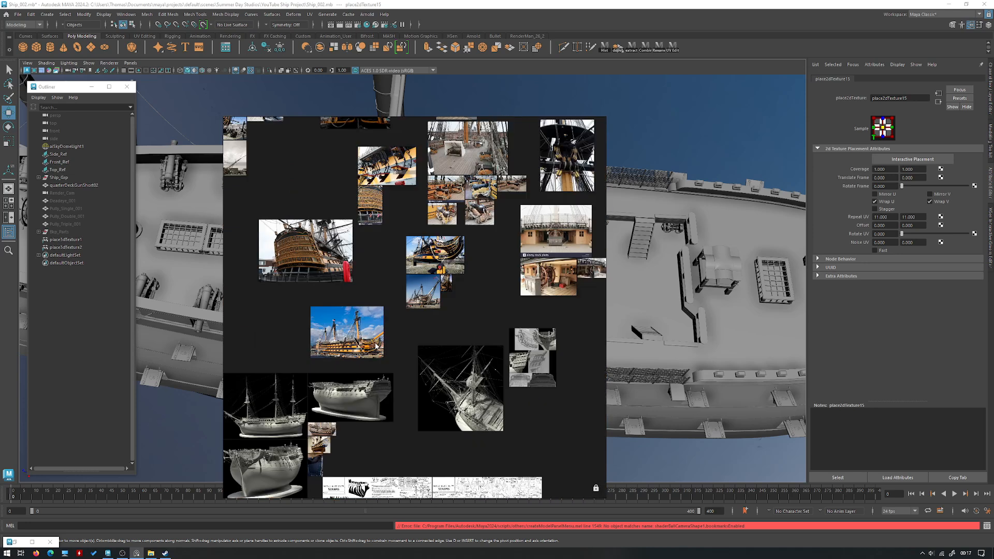
scroll(421, 279, "up", 5)
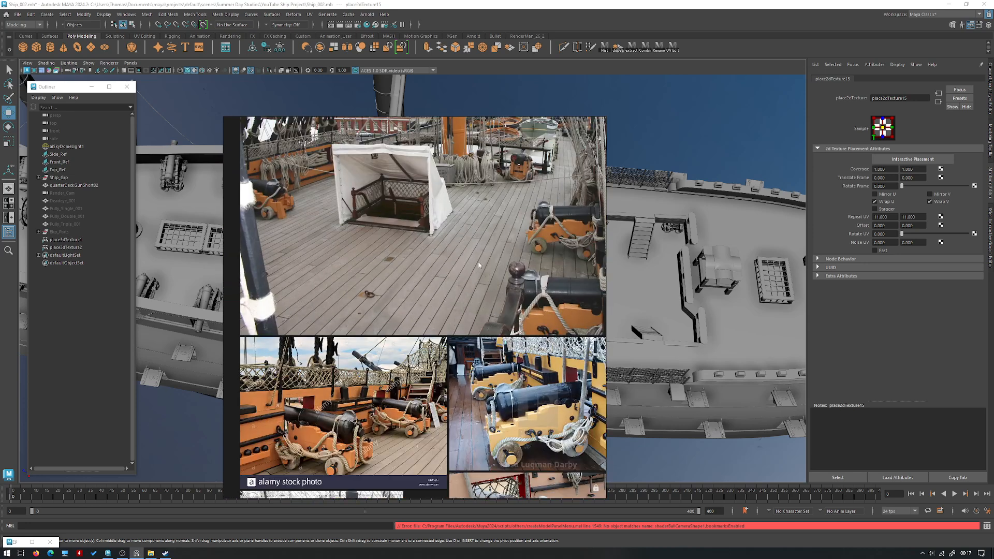
Examine the reference photo of the ship's wheel standing on the planked deck for wood tone.
scroll(468, 258, "down", 5)
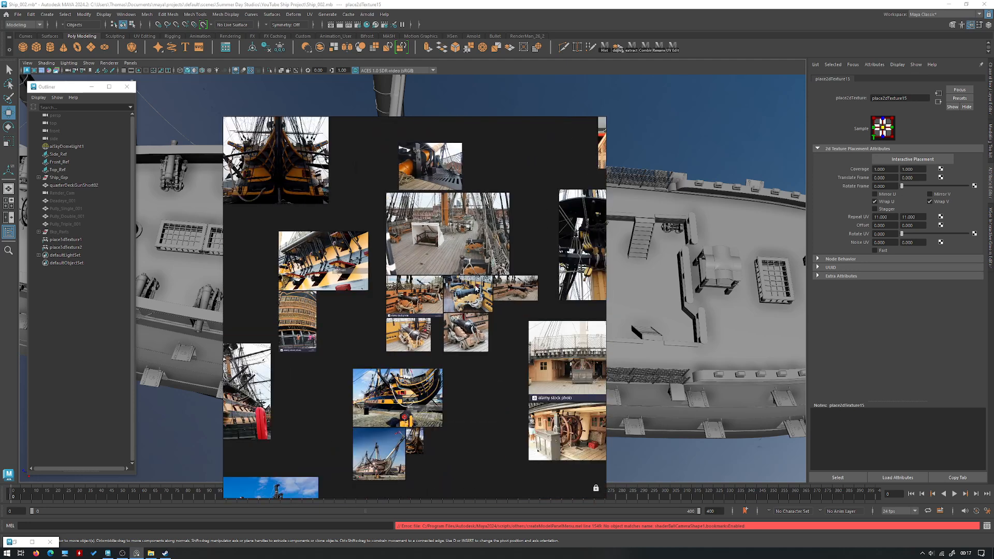
middle_click_drag(465, 366, 445, 289)
scroll(538, 322, "up", 3)
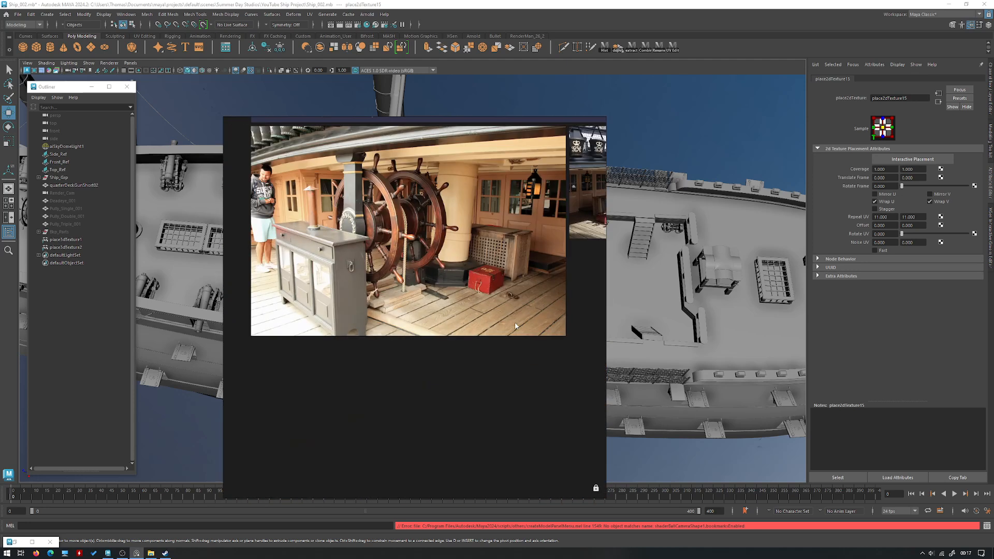
left_click(632, 151)
Return to the Hypershade and set Repeat UV to 13 by 13 on the placement nodes of both the roughness and normal plank textures.
left_click(10, 544)
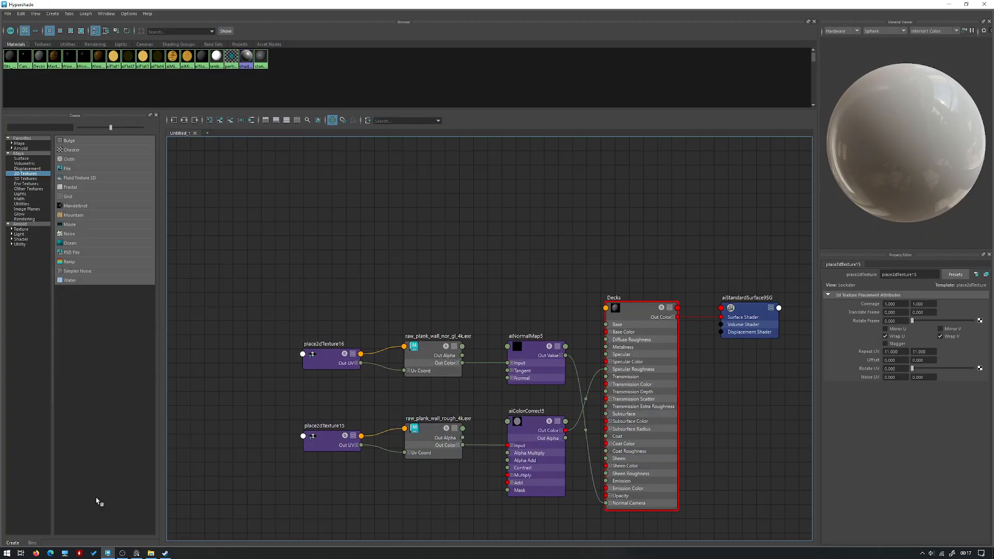
left_click_drag(905, 351, 830, 335)
type("1313")
key("Return")
left_click(323, 361)
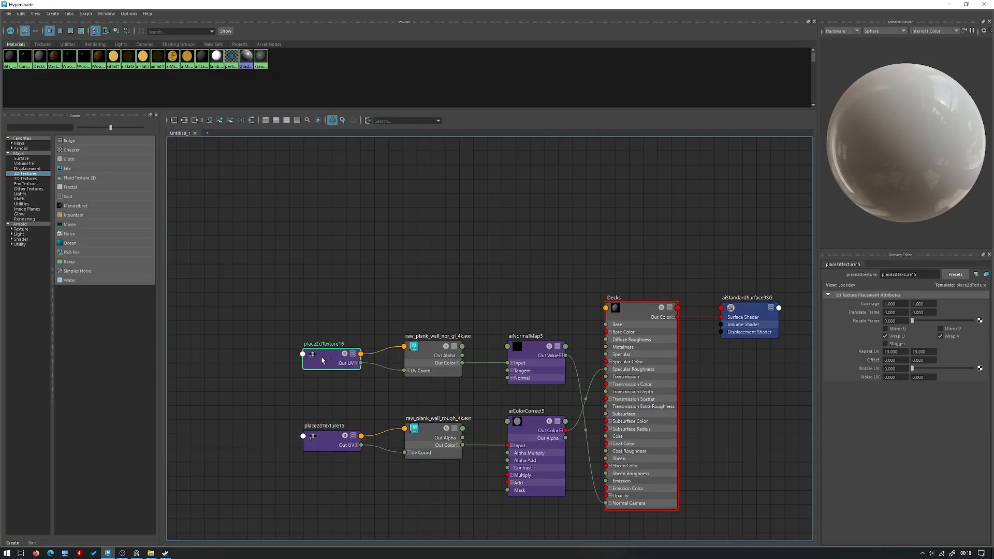
type("13")
mouse_move(907, 352)
left_mouse_down()
mouse_move(875, 351)
mouse_move(913, 352)
left_mouse_up()
key("Return")
type("13")
key("Return")
Leave the Hypershade for the main viewport and save the scene.
left_click(948, 4)
left_click_drag(450, 233, 381, 169, "alt")
key("ctrl+s")
left_click(480, 284)
Render the viewport with Arnold and examine the plank scale on the decks around the gratings, cannons and masts.
key("w")
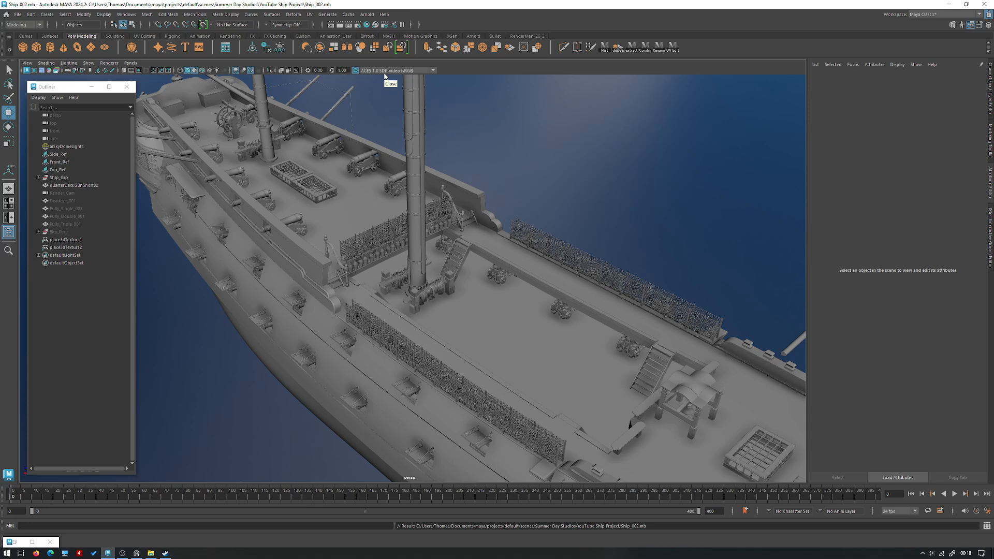
key("q")
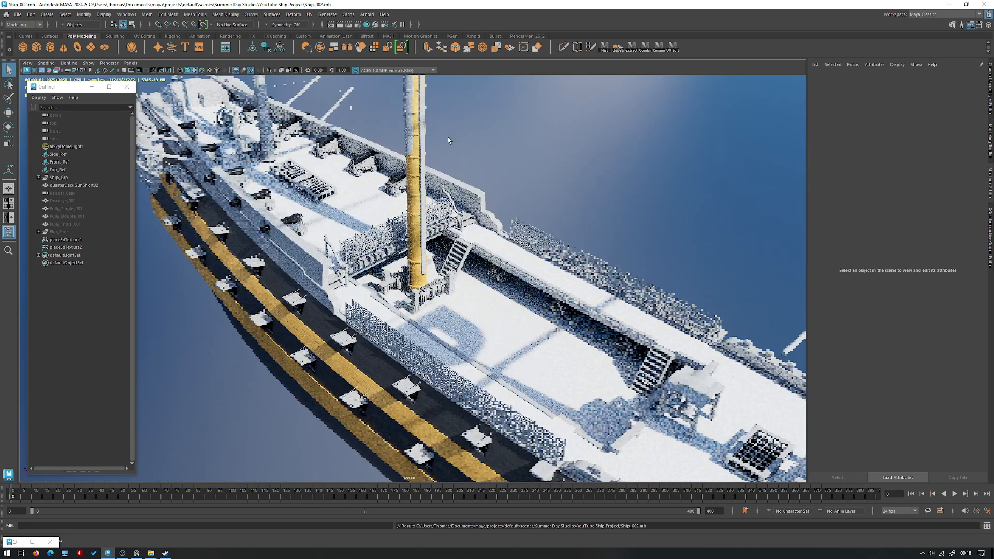
scroll(649, 269, "up", 5)
left_click_drag(648, 269, 481, 285, "alt")
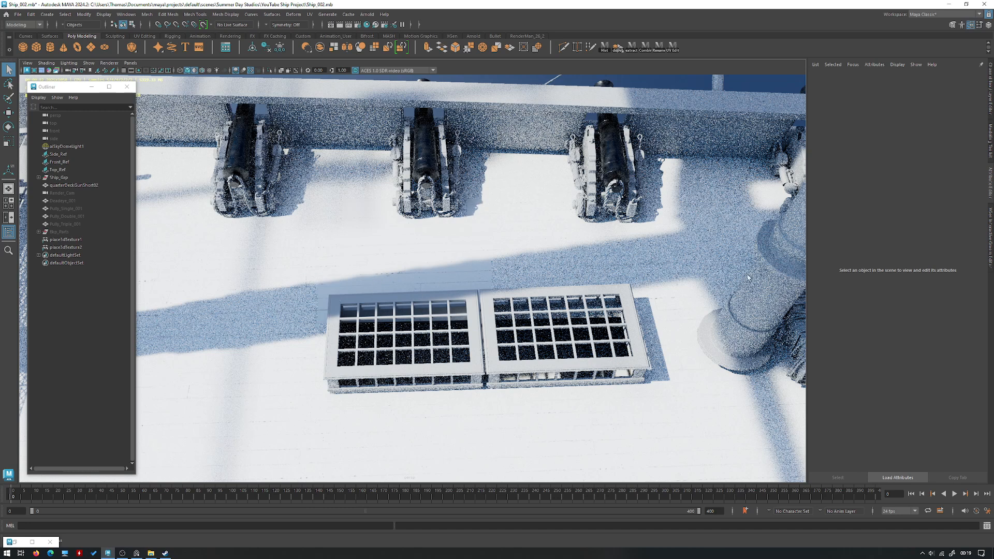
left_click_drag(357, 305, 355, 233, "alt")
middle_click_drag(354, 233, 305, 276, "alt")
left_click_drag(305, 276, 448, 274, "alt")
left_click_drag(591, 315, 386, 290, "alt")
scroll(386, 290, "down", 5)
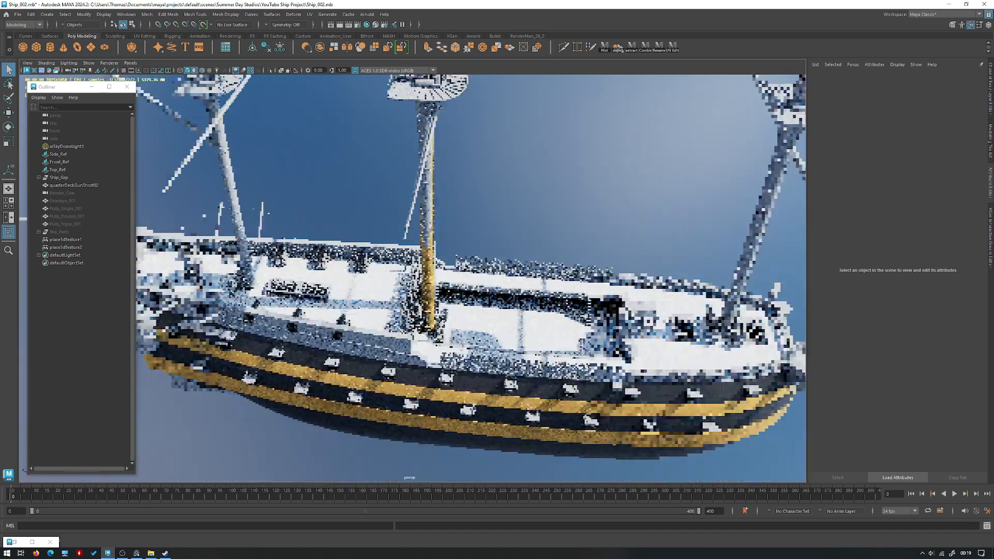
middle_click_drag(386, 290, 334, 238, "alt")
scroll(334, 238, "up", 2)
Switch the viewport renderer to Viewport 2.0 and save the scene.
left_click(108, 62)
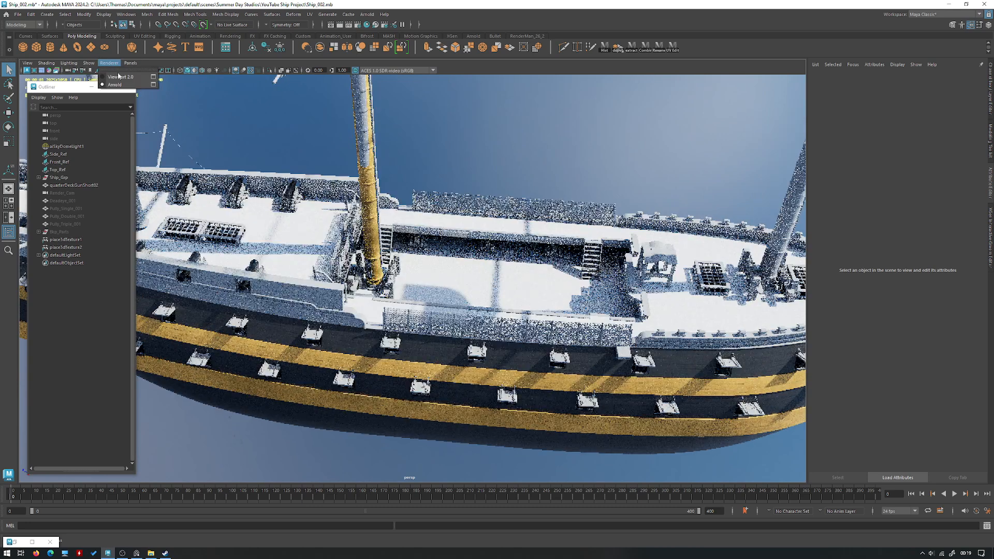
left_click(120, 73)
left_click_drag(479, 189, 415, 206, "alt")
middle_click_drag(415, 207, 476, 246, "alt")
right_click_drag(477, 246, 502, 306, "alt")
left_click_drag(503, 306, 461, 256, "alt")
key("ctrl+s")
left_click(479, 283)
Save the scene again with the decks around the mast in view and reopen the Hypershade.
right_click_drag(461, 255, 423, 251, "alt")
left_click_drag(424, 250, 673, 236, "alt")
right_click_drag(673, 236, 535, 224, "alt")
left_click_drag(534, 224, 611, 243, "alt")
right_click_drag(611, 243, 782, 279, "alt")
left_click_drag(409, 252, 440, 258, "alt")
key("ctrl+s")
left_click(472, 285)
middle_click_drag(468, 228, 406, 262, "alt")
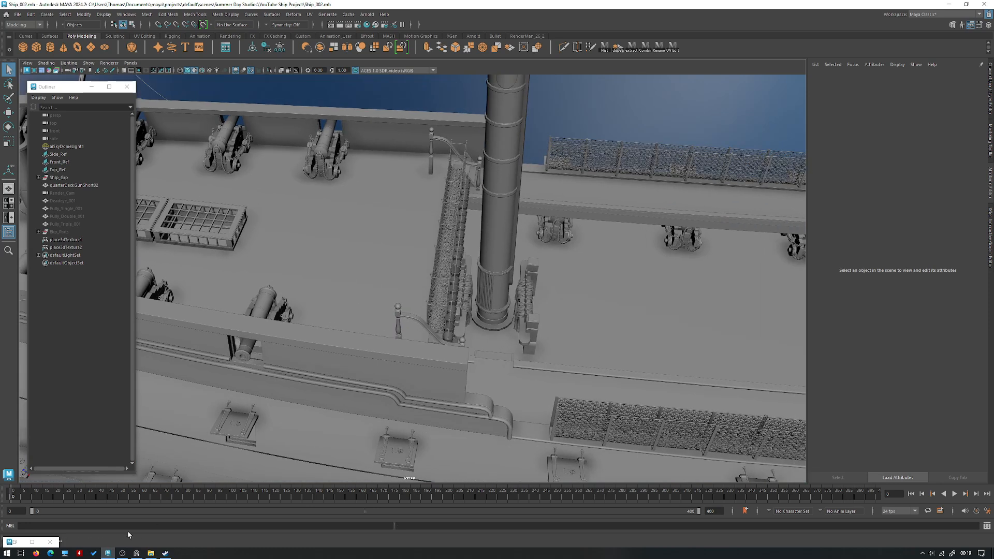
double_click(19, 542)
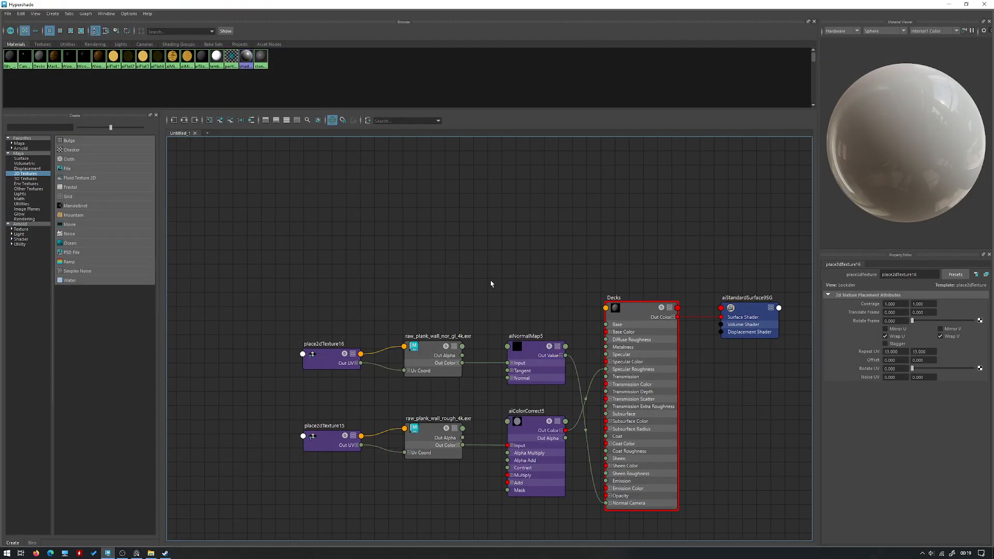
Create an aiMixShader node above the Decks plank texture networks and delete its shading group.
middle_click_drag(486, 284, 386, 260, "alt")
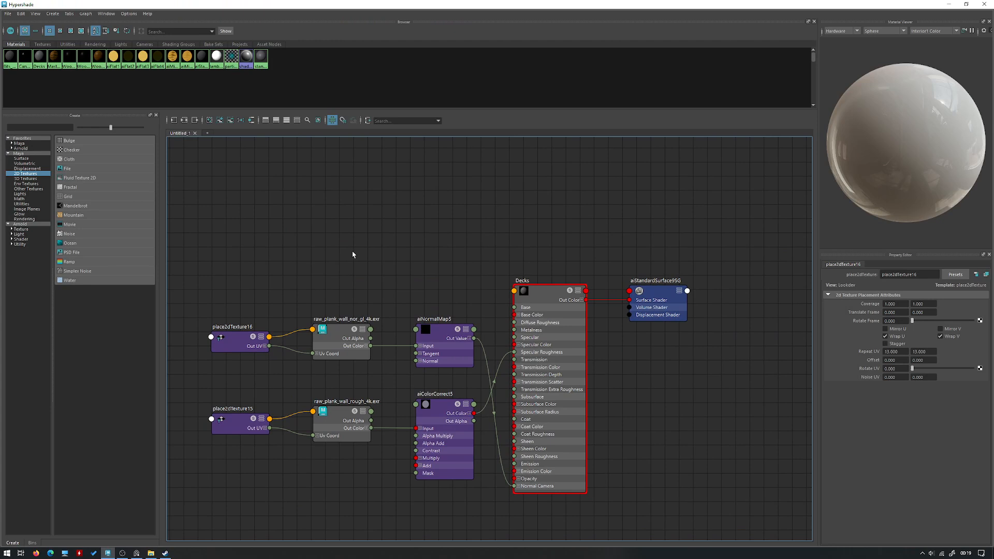
scroll(352, 244, "down", 2)
key("Tab")
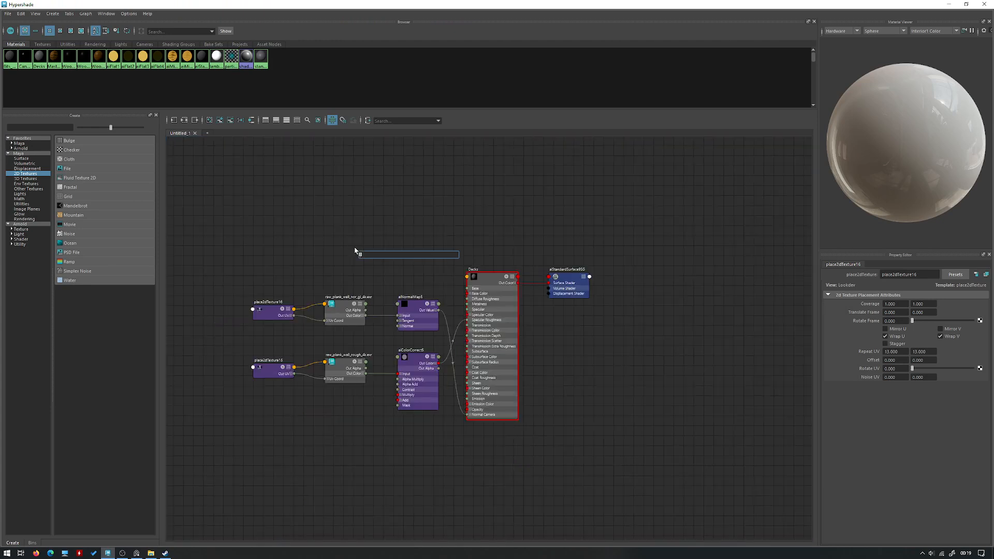
type("aiMix")
key("Return")
left_click(445, 265)
key("Delete")
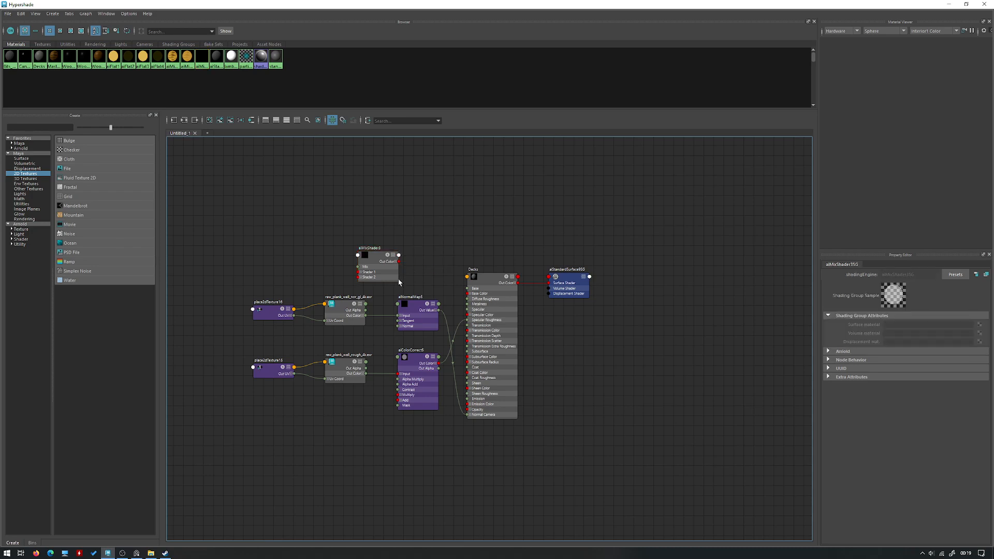
left_click_drag(424, 452, 274, 297)
left_click(401, 316)
left_click(436, 310)
left_click(435, 311)
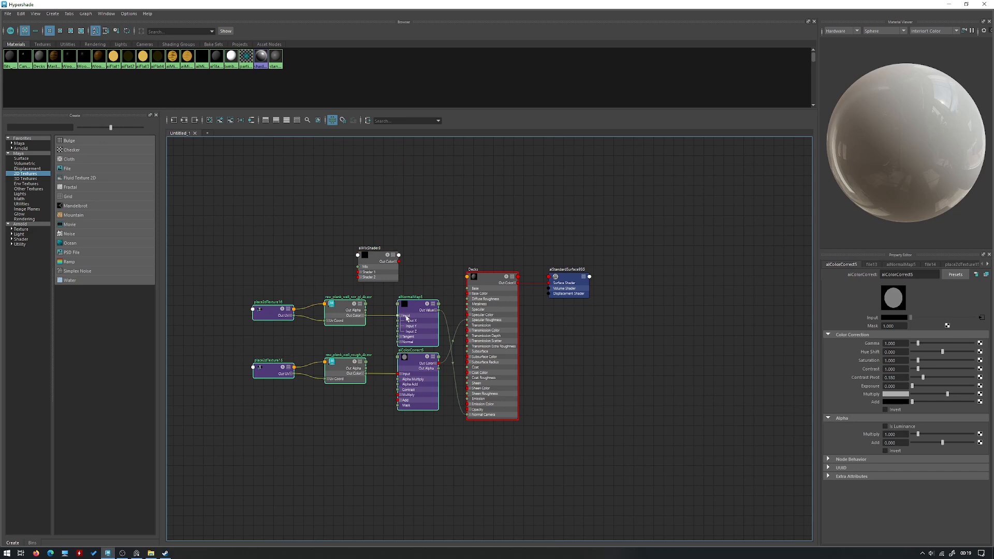
left_click(403, 318)
left_click(401, 316)
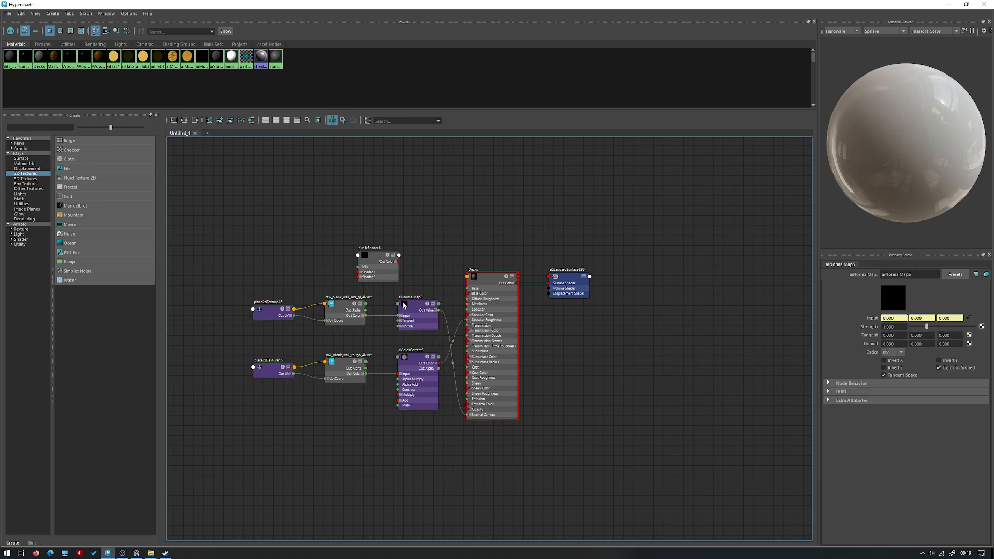
scroll(425, 249, "down", 3)
middle_click_drag(437, 214, 432, 281, "alt")
scroll(405, 354, "up", 4)
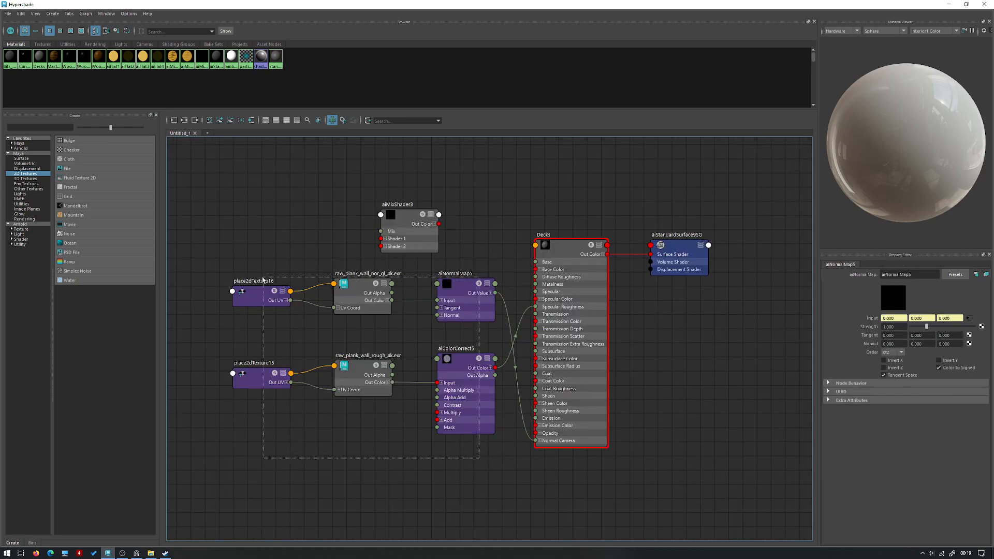
left_click(460, 434)
scroll(456, 265, "down", 3)
middle_click_drag(457, 265, 411, 378, "alt")
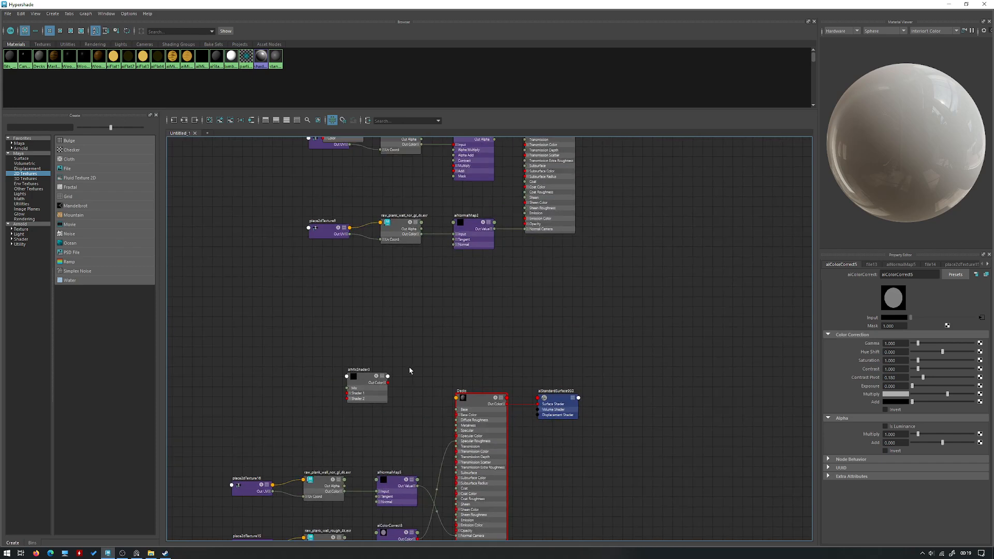
Connect the aiMixShader to the Decks shader's Base Color and feed a new aiFlat node, without its shading group, into Shader 1.
left_click_drag(387, 382, 404, 411)
middle_click_drag(363, 361, 393, 346, "alt")
key("Tab")
type("aiflat")
key("Return")
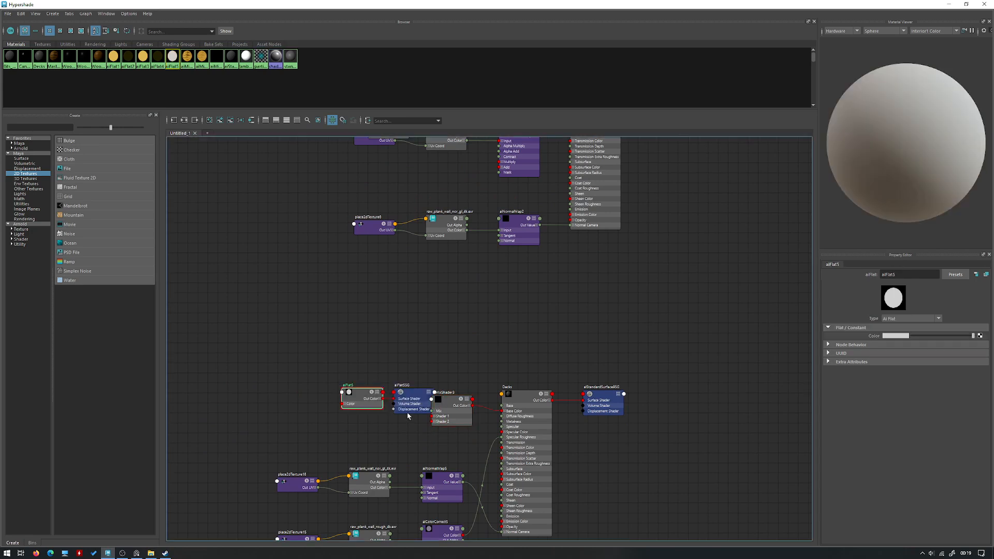
left_click(409, 403)
key("Delete")
left_click_drag(384, 399, 431, 417)
left_click_drag(362, 410, 386, 417)
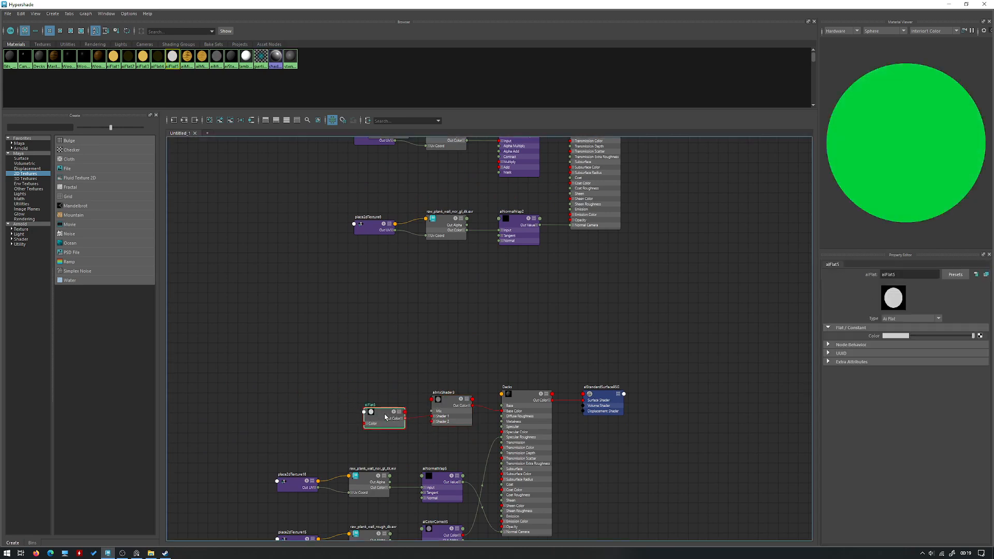
middle_click_drag(611, 332, 599, 289, "alt")
left_click(907, 337)
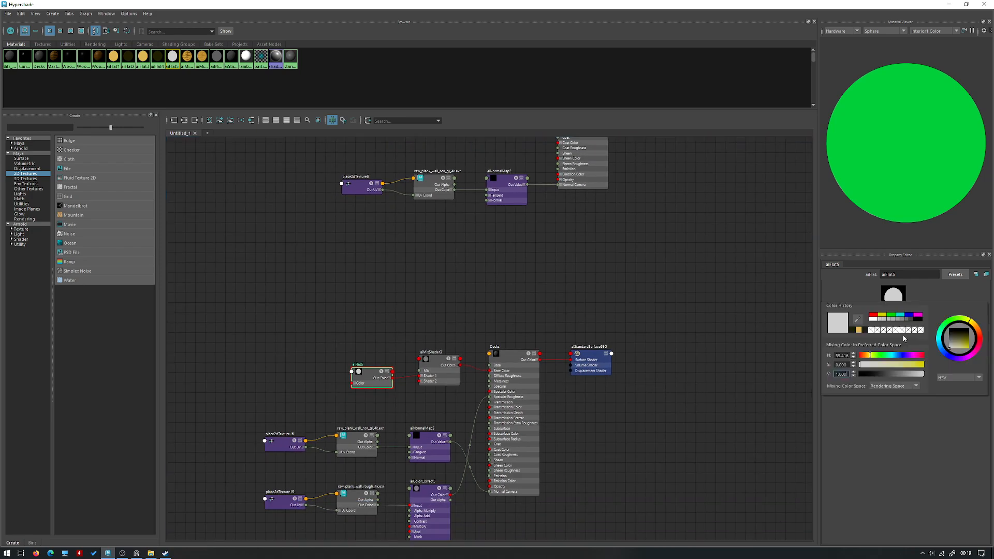
Switch to the reference image board and examine the colour of the deck planks around the white canvas hatch cover.
left_click(136, 553)
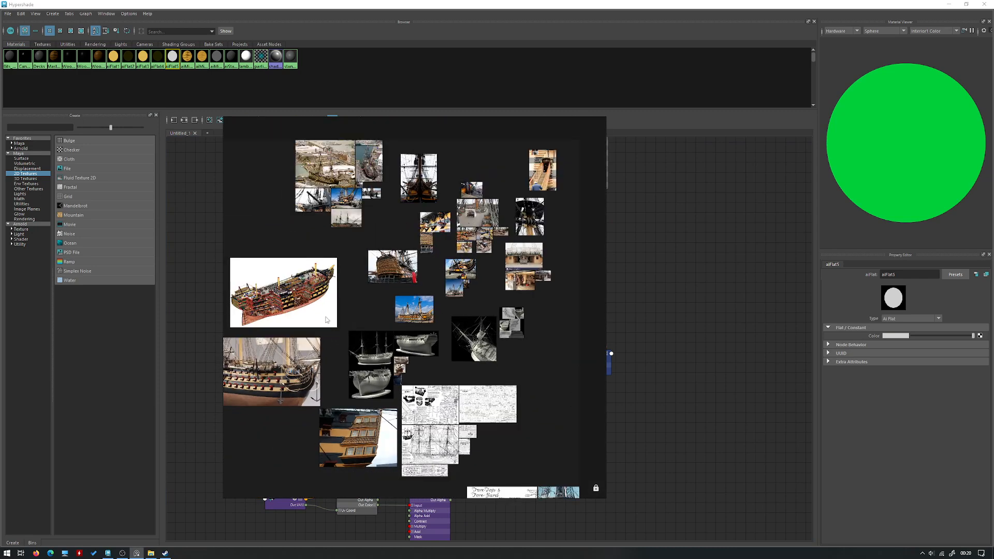
scroll(341, 251, "up", 5)
scroll(337, 269, "down", 6)
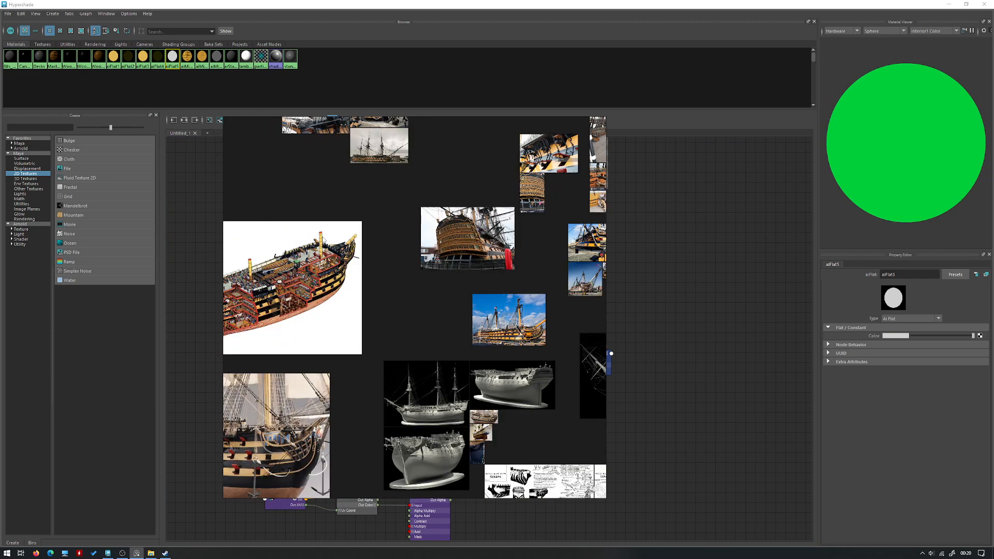
scroll(334, 286, "up", 2)
scroll(518, 296, "up", 8)
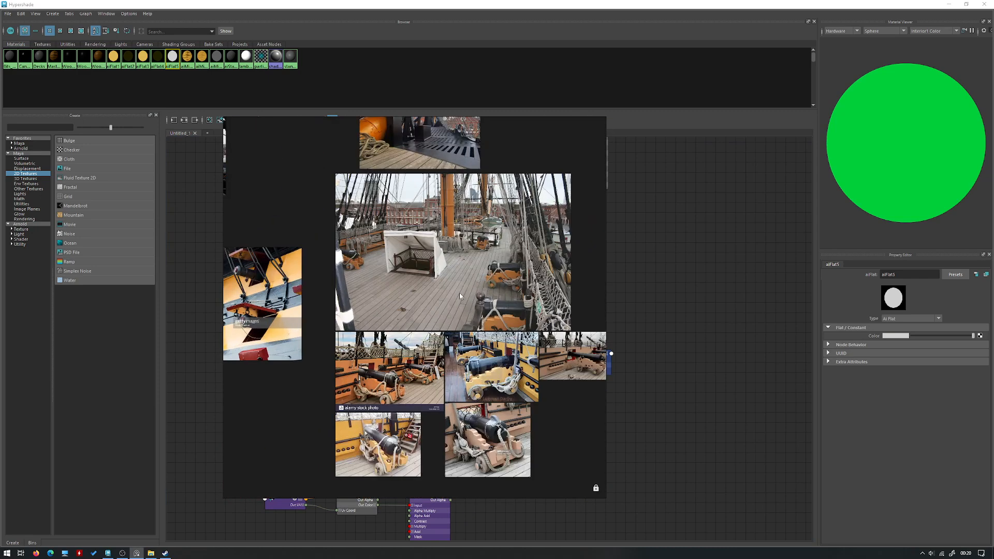
scroll(432, 310, "down", 5)
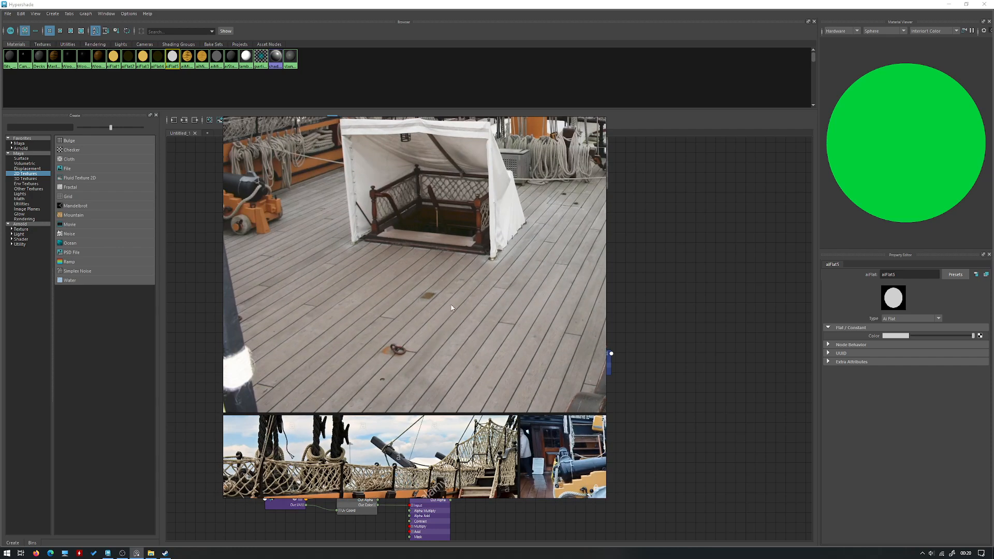
key("alt+Tab")
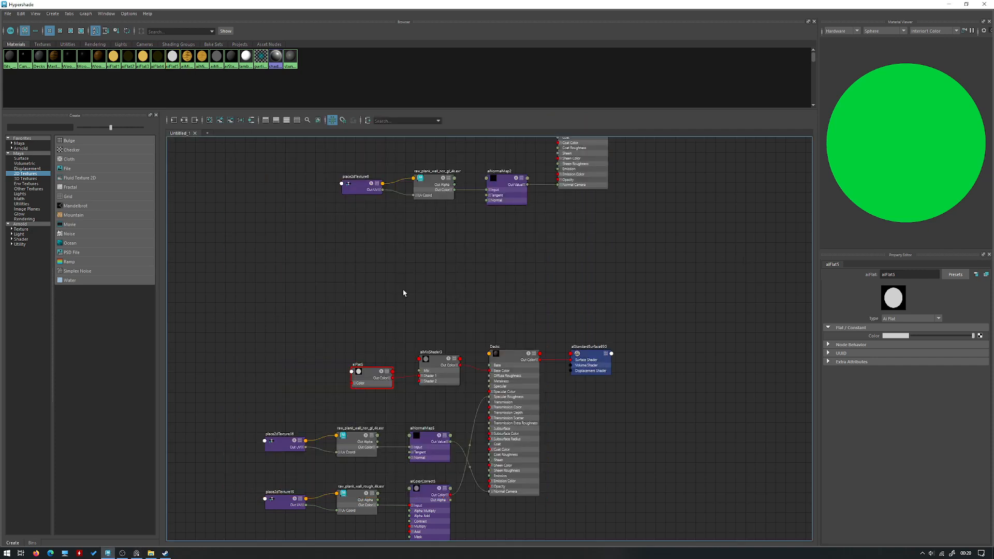
Delete the aiFlat and aiMixShader nodes and place a new file texture node on the Decks shader's input side.
left_click_drag(445, 421, 345, 340)
key("Delete")
key("Tab")
type("file")
key("Down")
key("Down")
key("Down")
key("Return")
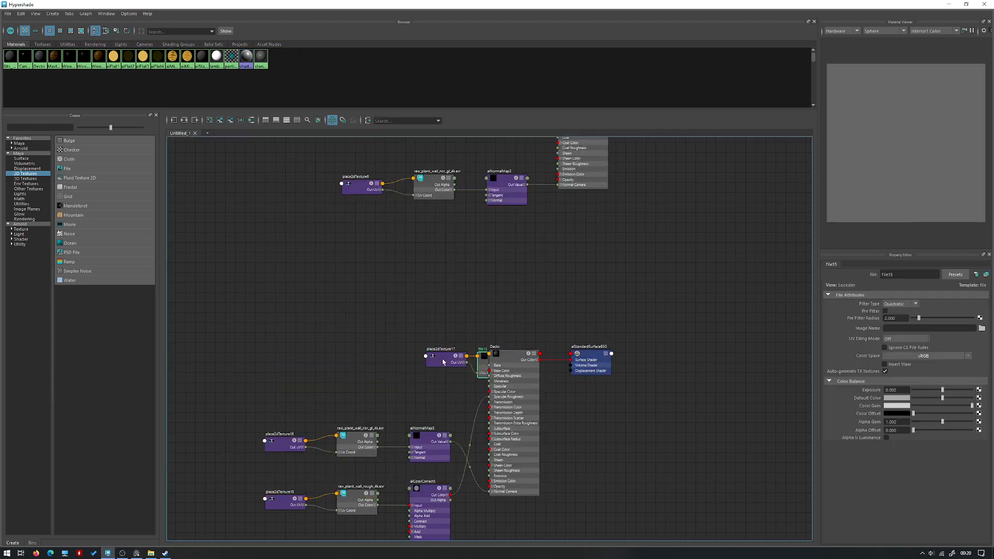
left_click_drag(479, 365, 332, 356)
left_click(391, 325)
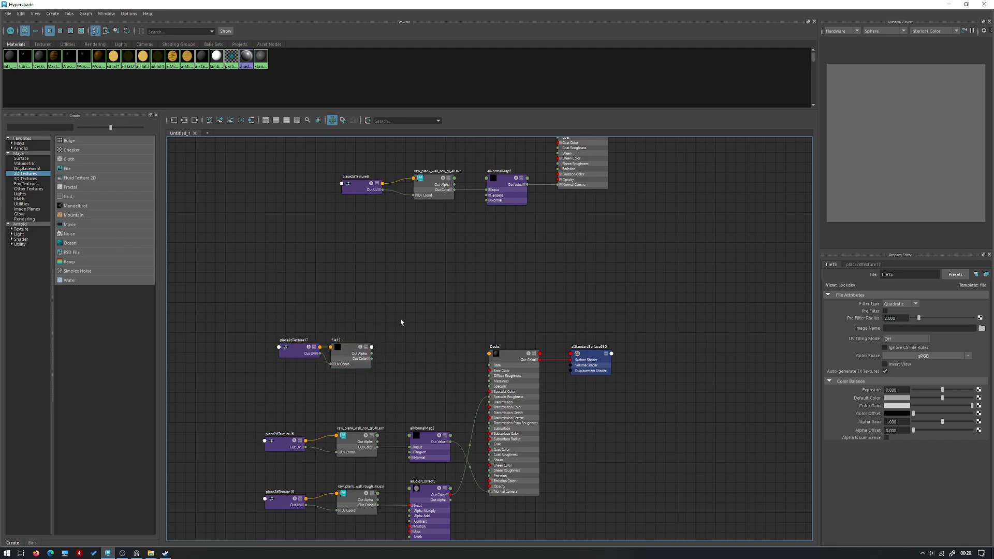
Add an aiMixShader node without a shading group between the new file texture and the Decks shader.
key("Tab")
type("aifla")
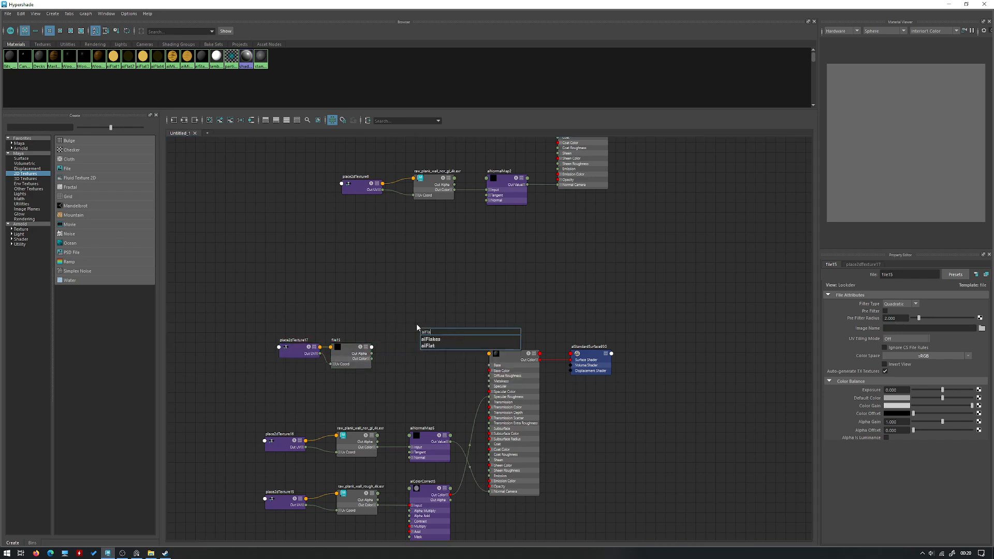
key("BackSpace")
key("BackSpace")
key("BackSpace")
type("mix")
key("Down")
key("Return")
left_click_drag(445, 329, 437, 347)
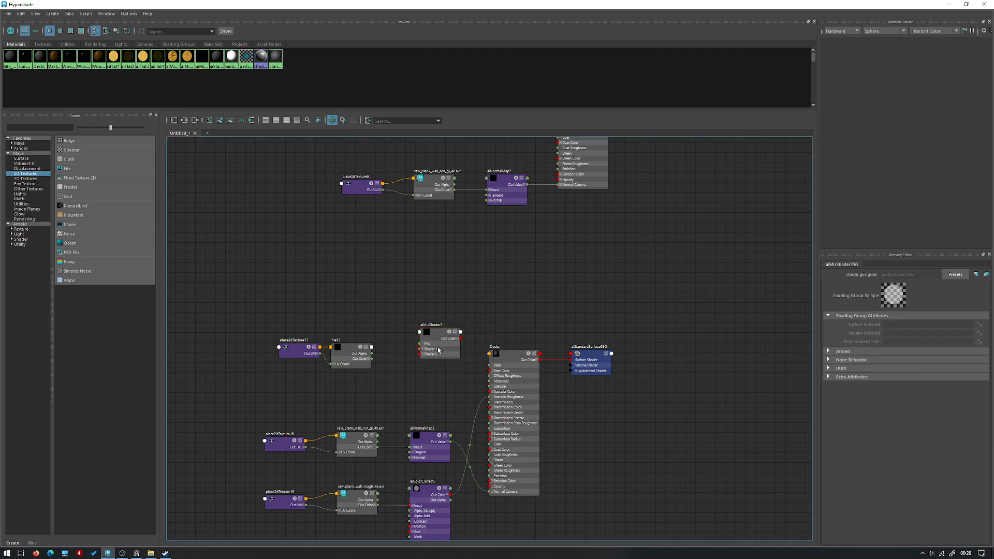
Switch to File Explorer and copy the path of the ship project's Ref\Textures\textures folder.
left_click(344, 362)
left_click(150, 553)
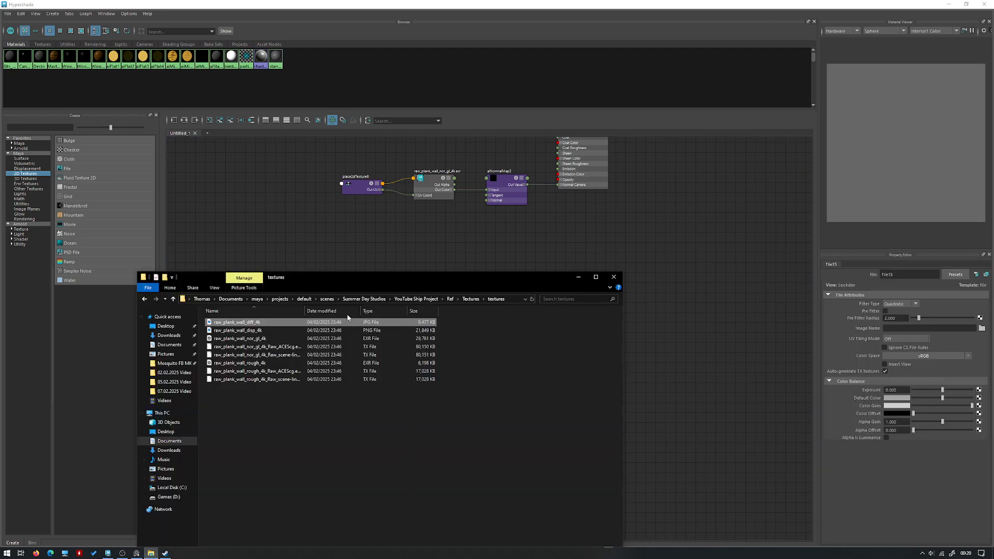
left_click(514, 300)
left_click(579, 277)
scroll(378, 329, "up", 3)
Load raw_plank_wall_diff_4k.jpg from the Ref\Textures\textures folder into the new file node and align the node beside the aiMixShader.
left_click(982, 328)
left_click(363, 150)
type("C:\\Users\\Thomas\\Documents\\maya\\projects\\default\\scenes\\Summer Day Studios\\YouTube Ship Project\\Ref\\Textures\\textures")
key("Return")
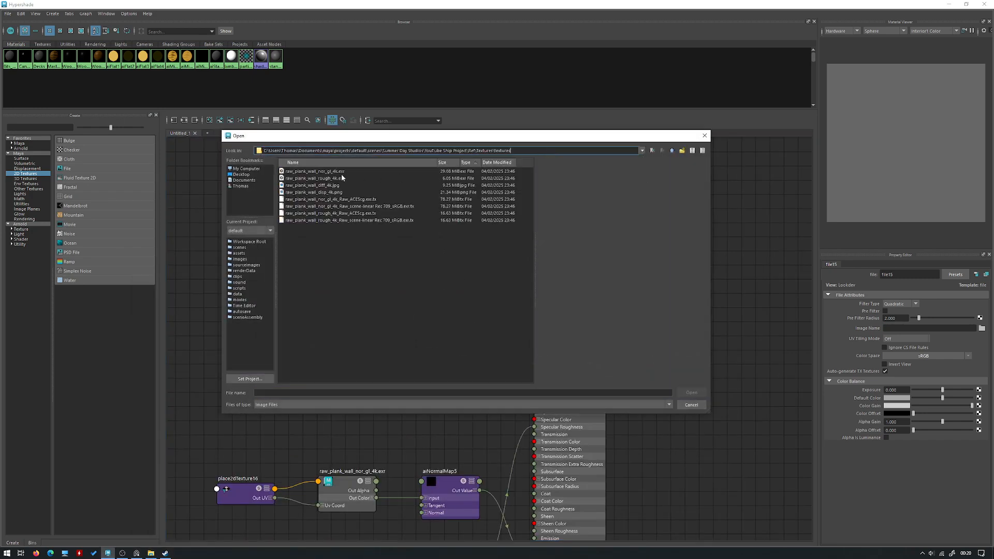
left_click(328, 179)
left_click(329, 186)
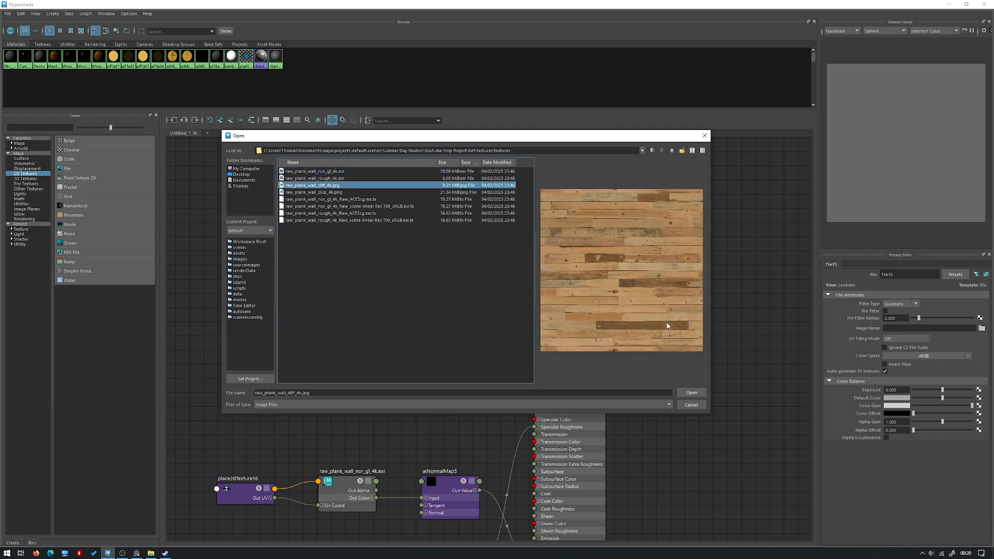
left_click(691, 393)
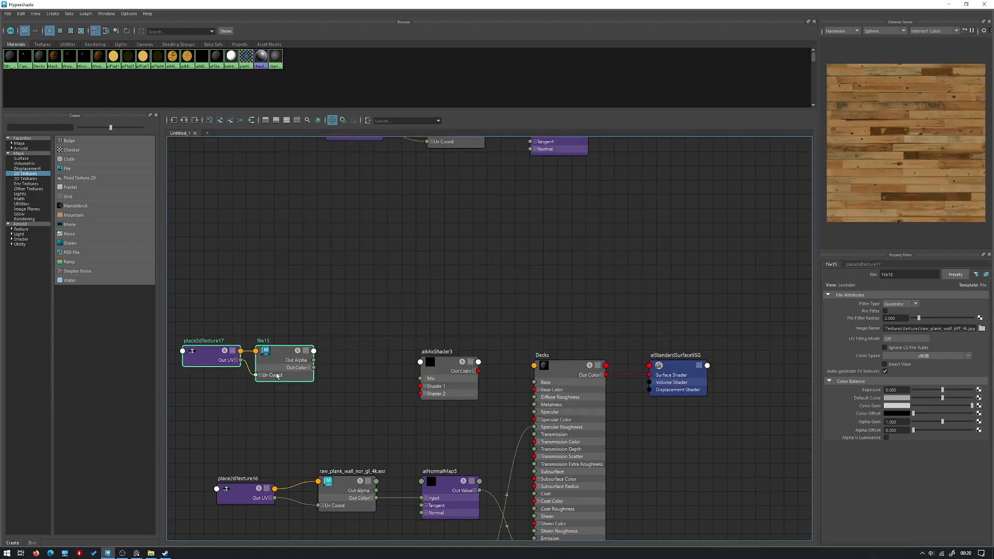
left_click_drag(277, 376, 284, 385)
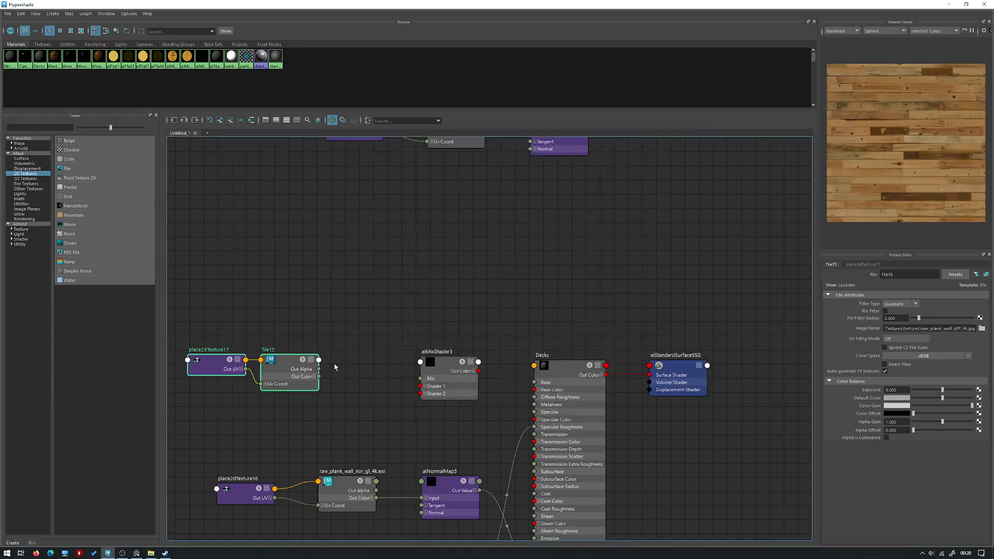
Add an aiColorCorrect node between the raw_plank_wall_diff_4k.jpg file node and the aiMixShader.
left_click(398, 357)
key("Tab")
type("aicolo")
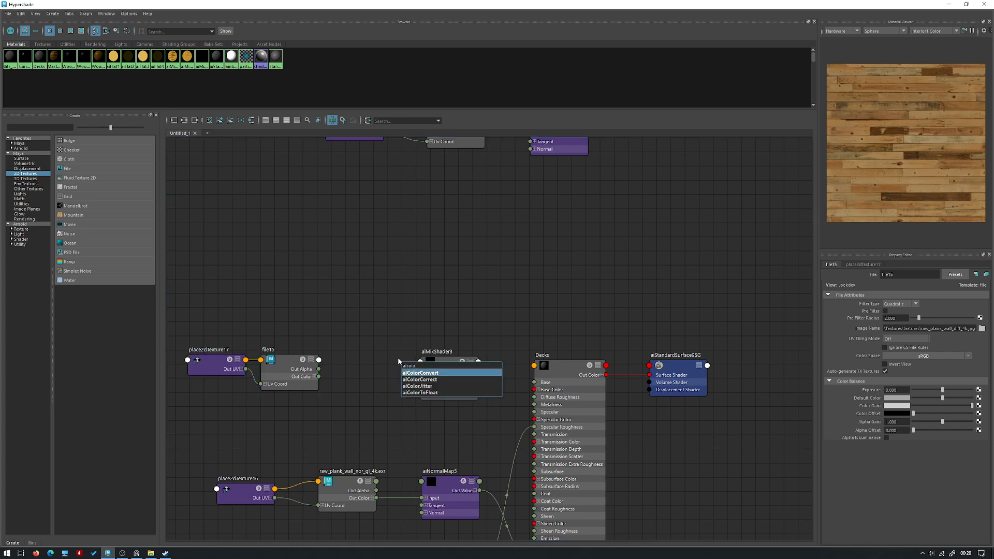
key("Down")
key("Return")
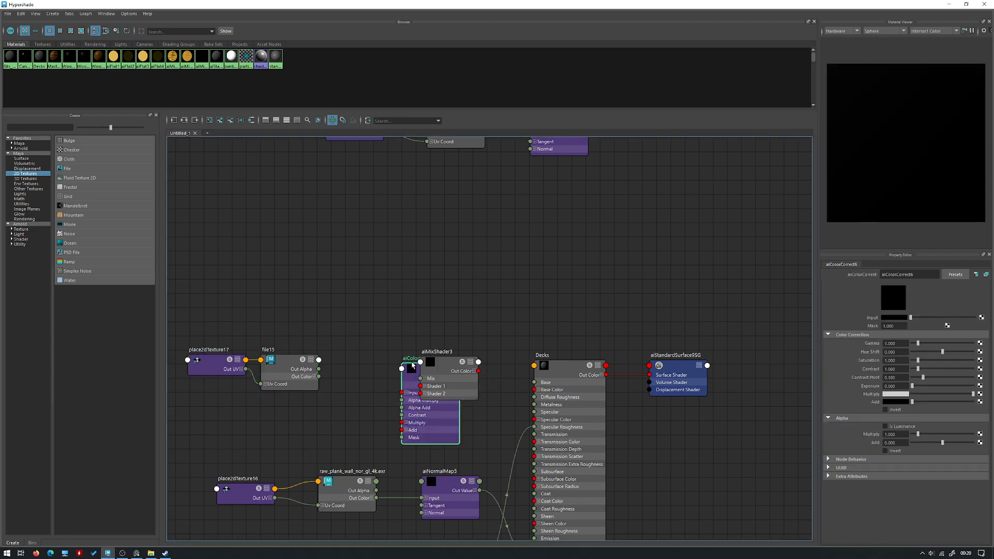
left_click_drag(405, 369, 343, 367)
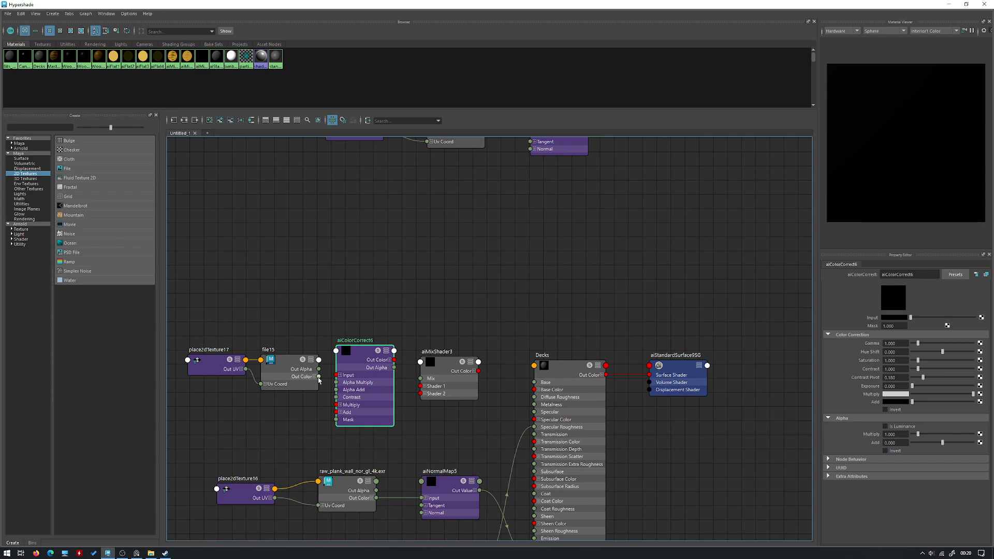
Route the diffuse file's Out Color through aiColorCorrect into Shader 1 of aiMixShader, connect the mix to the Decks Base Color, and save the scene.
left_click_drag(334, 376, 344, 375)
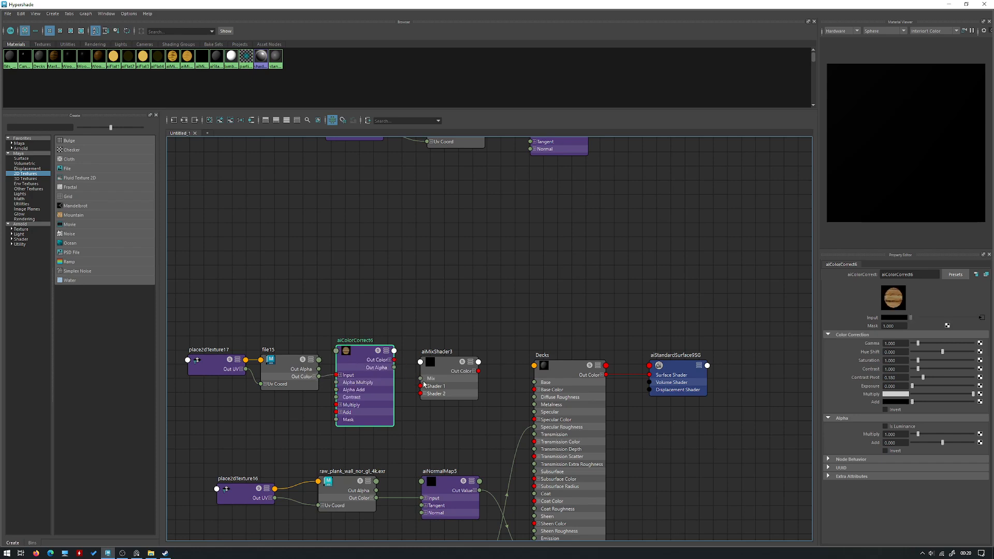
left_click_drag(424, 385, 424, 386)
left_click_drag(479, 371, 534, 390)
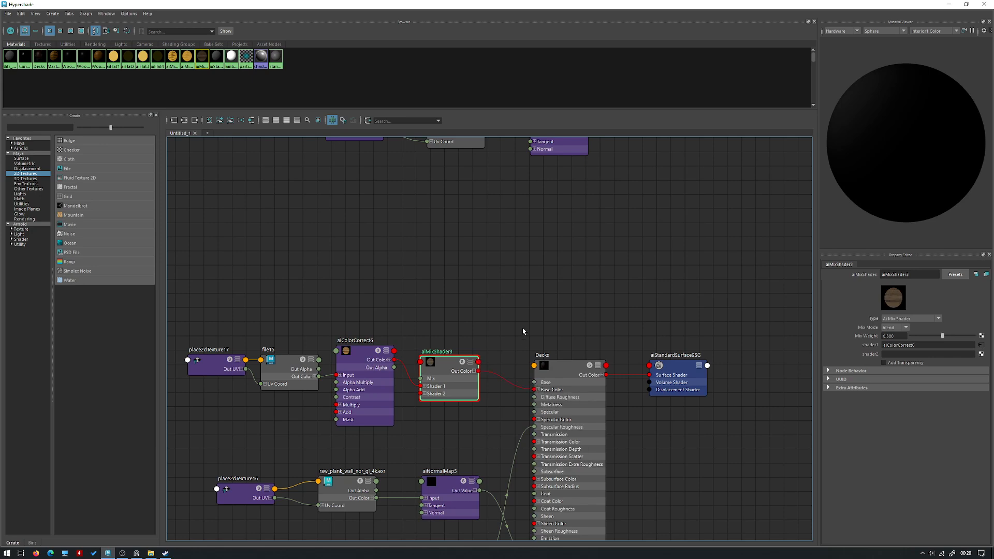
key("ctrl+s")
left_click(481, 284)
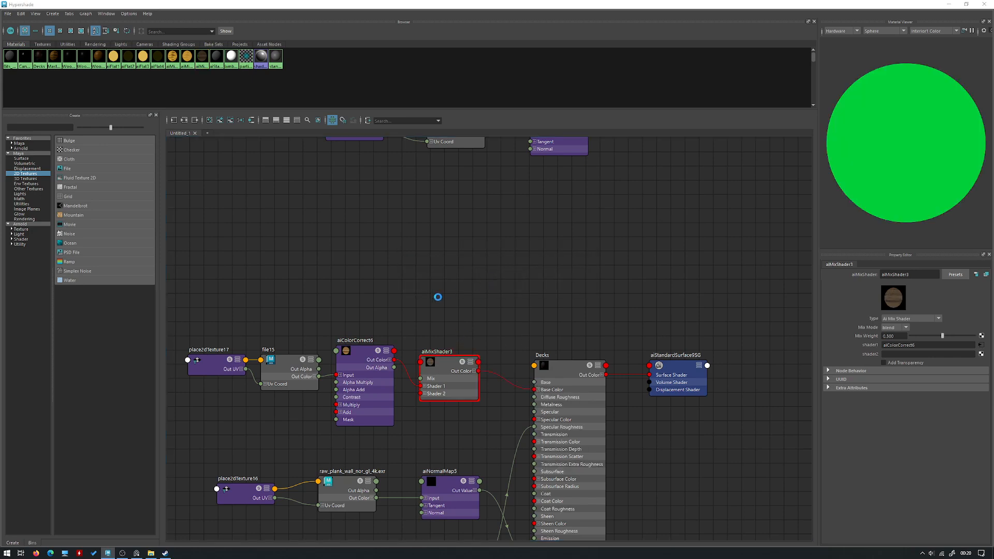
Set the diffuse plank texture's Repeat UV to match the normal map's placement node.
left_click(376, 383)
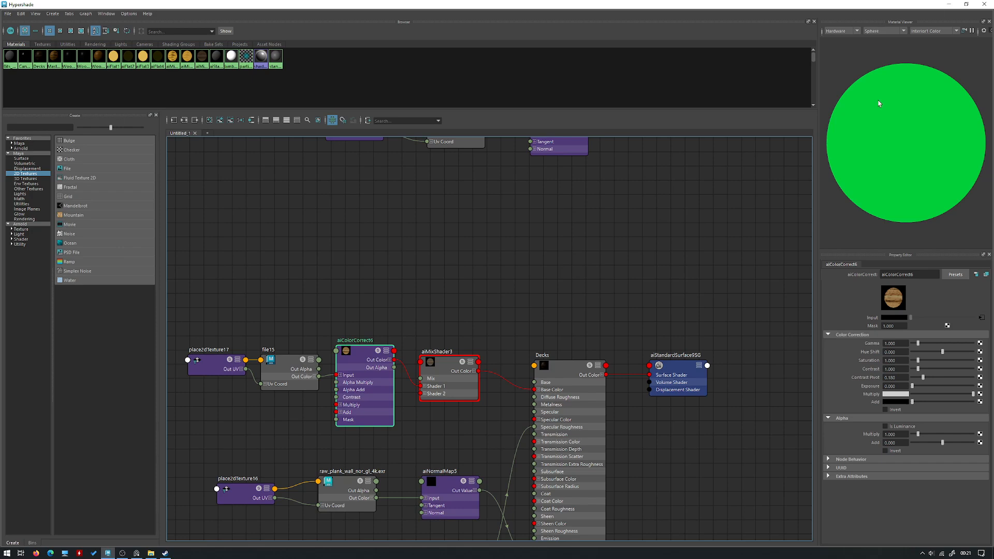
left_click(205, 355)
left_click(897, 352)
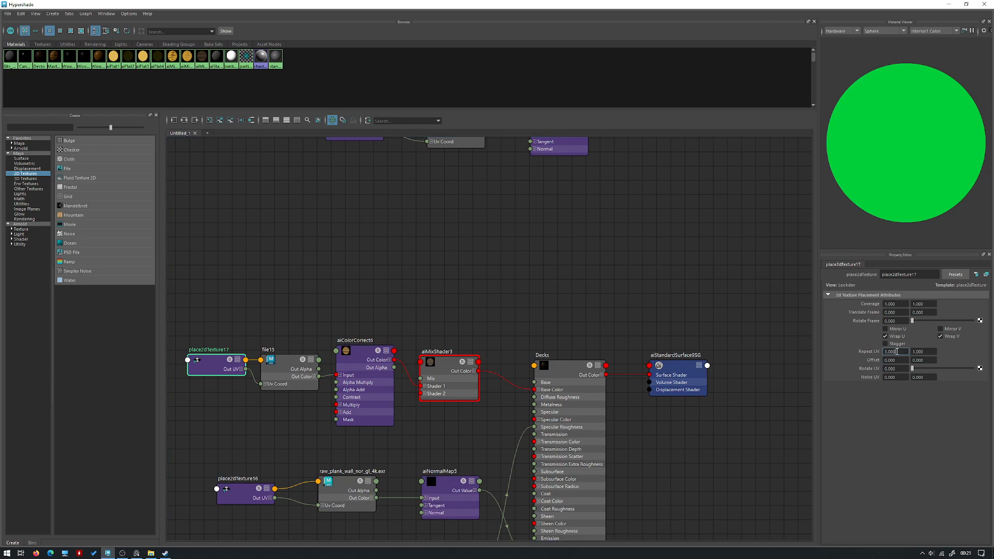
left_click(264, 490)
left_click(209, 353)
left_click_drag(898, 352, 859, 351)
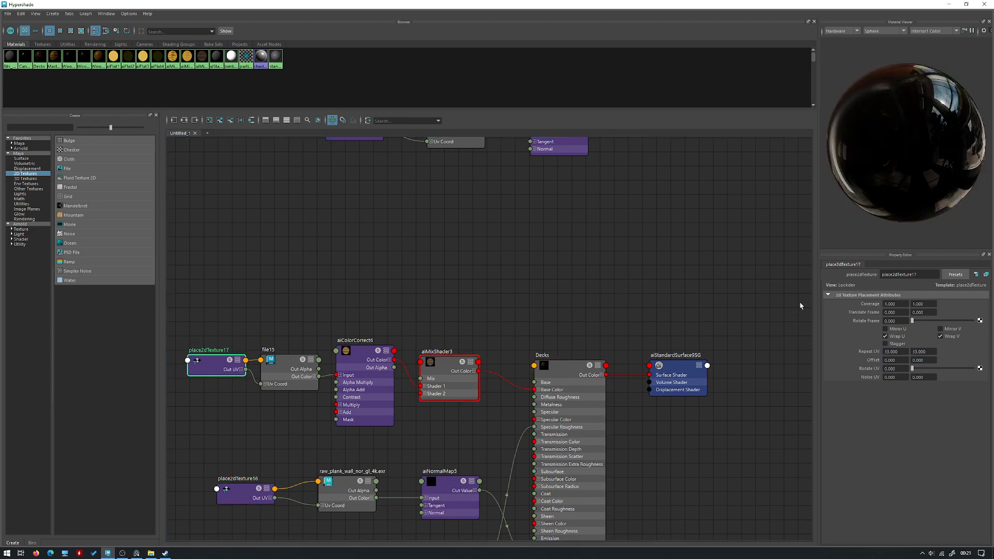
Inspect the rendered deck planks up close and compare their colour with the deck in the reference photos.
left_click(346, 374)
left_click(956, 3)
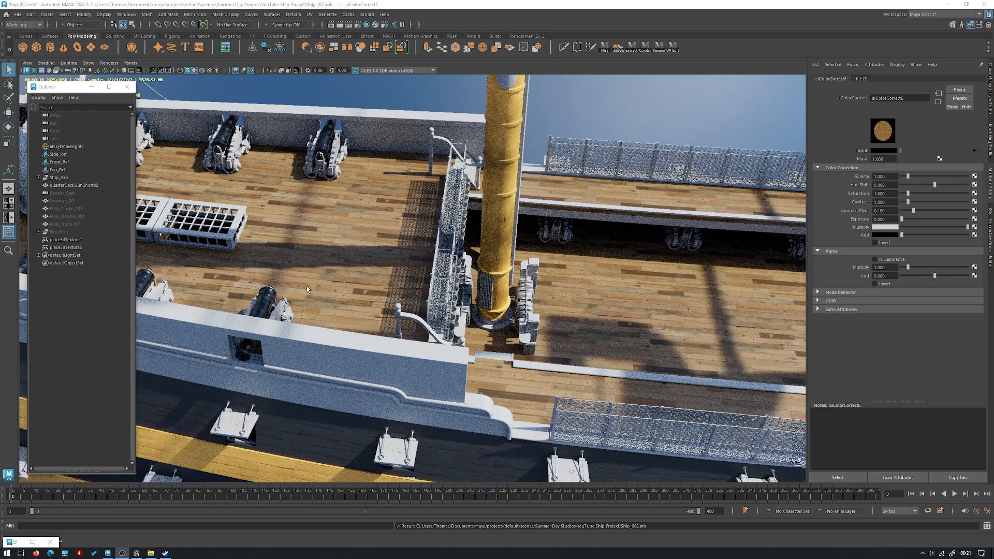
left_click_drag(315, 275, 789, 346, "alt")
scroll(478, 304, "up", 5)
left_click_drag(478, 304, 555, 292, "alt")
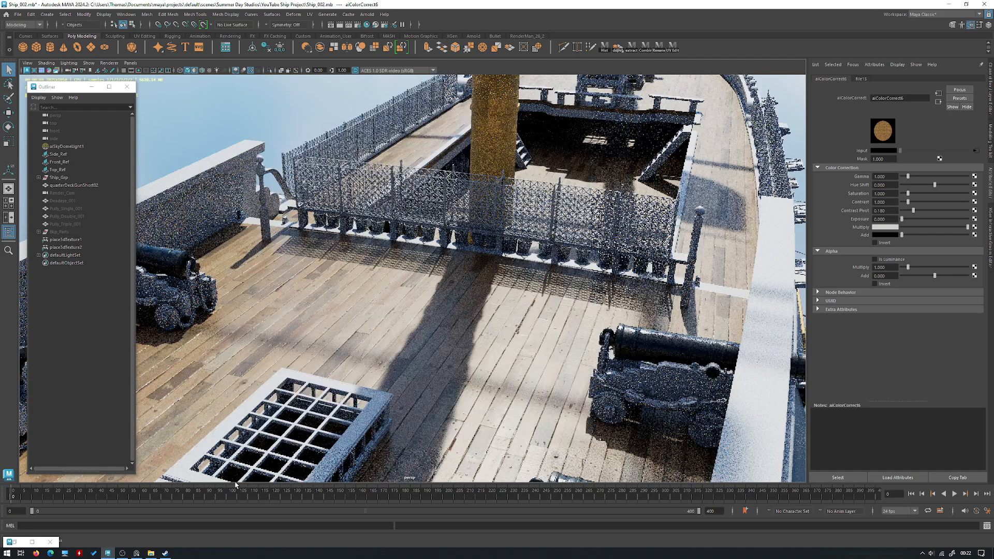
left_click(137, 553)
scroll(381, 342, "down", 3)
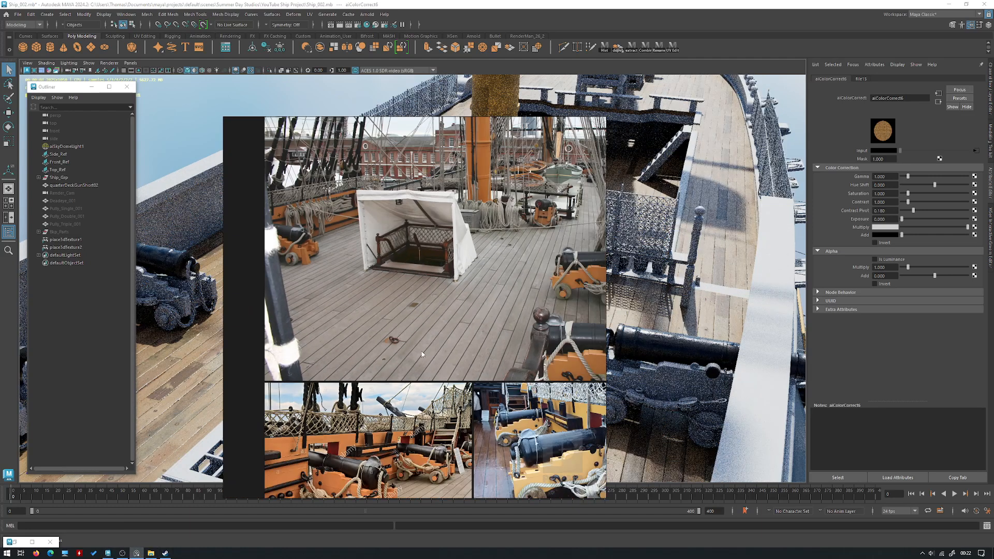
scroll(311, 275, "up", 1)
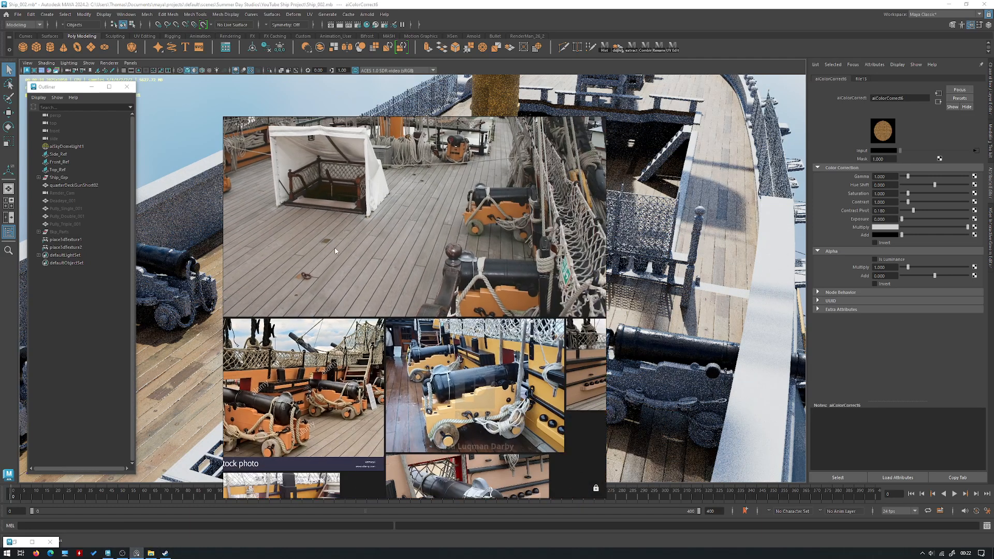
scroll(399, 254, "up", 3)
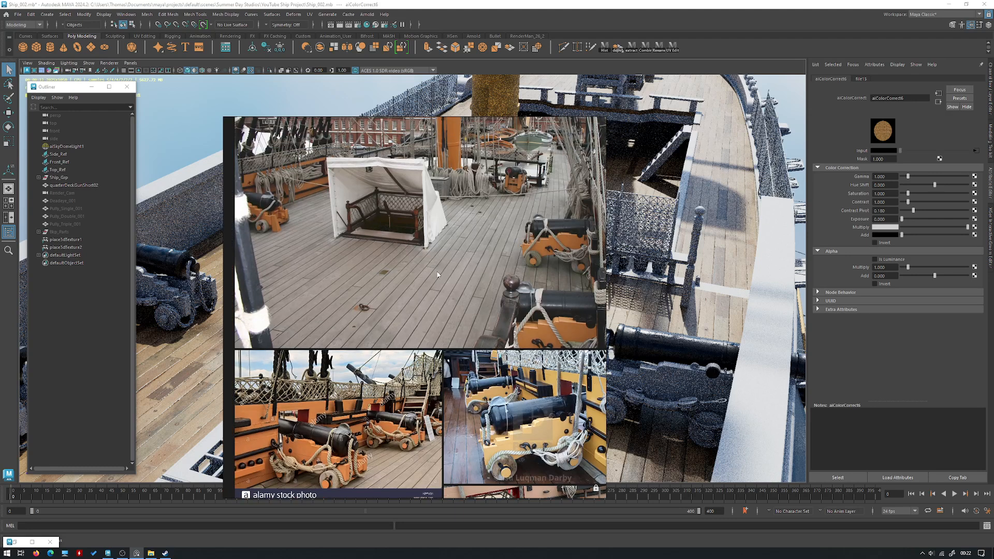
left_click(137, 553)
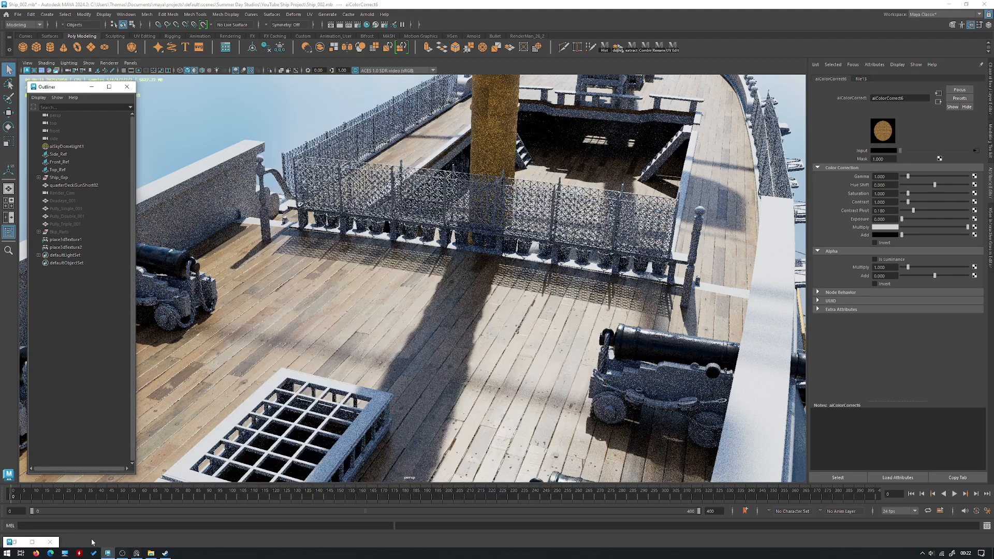
Set the saturation of the deck diffuse texture's aiColorCorrect node to 0.7 and check the render from above.
left_click(29, 543)
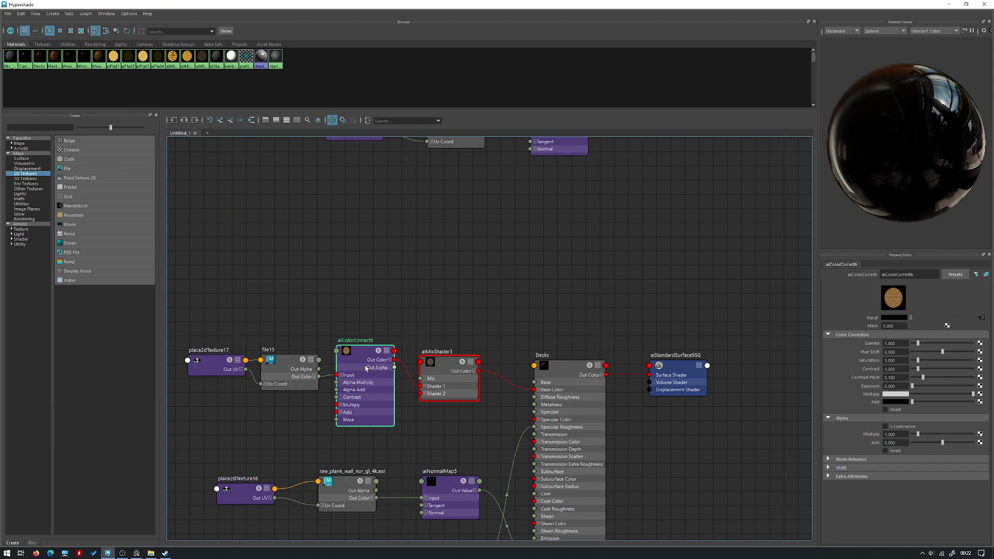
left_click(948, 4)
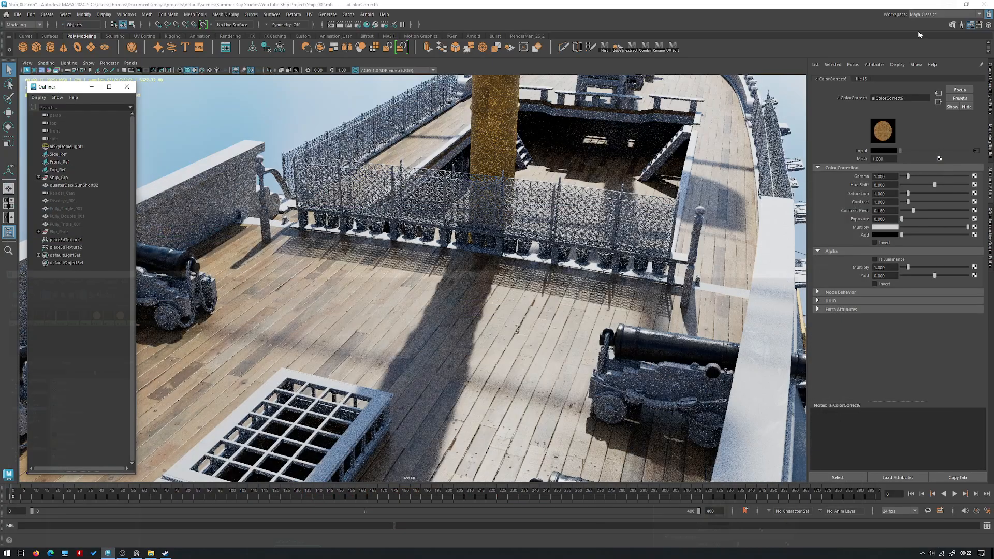
left_click(891, 193)
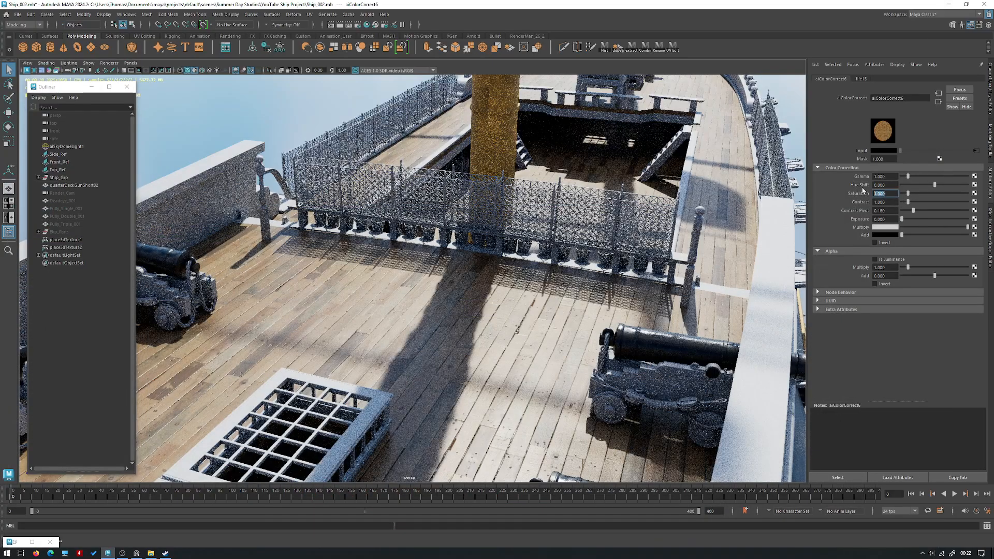
type("0.7")
key("Return")
left_click_drag(554, 197, 464, 212, "alt")
scroll(393, 241, "down", 5)
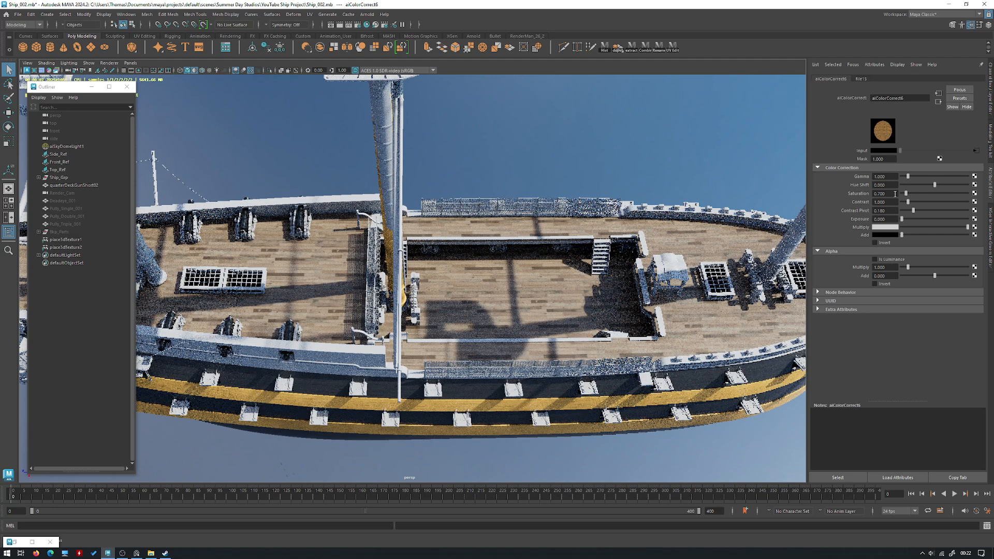
Try a saturation of 0.6 on the deck's aiColorCorrect node and undo that change.
left_click_drag(896, 194, 851, 188)
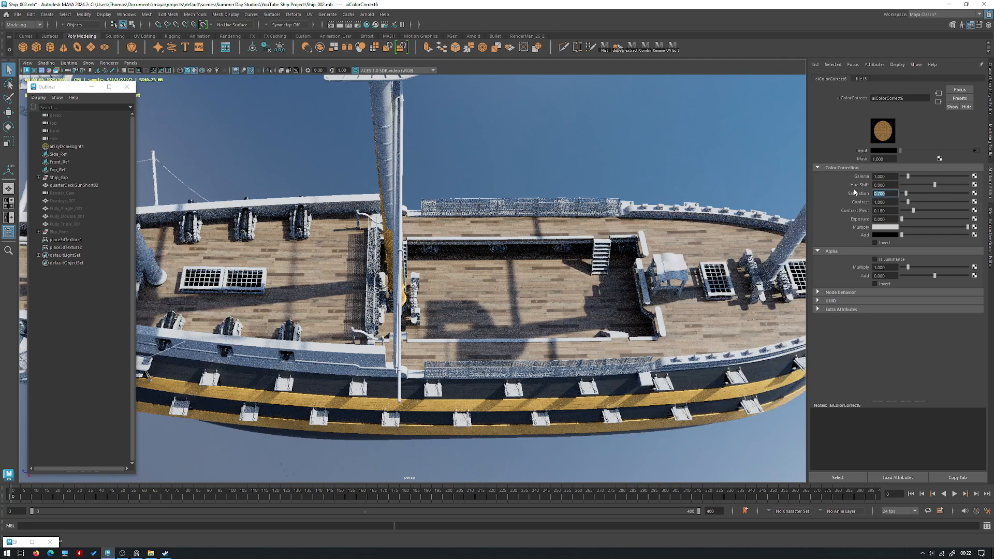
type("0.6")
key("Return")
key("ctrl+z")
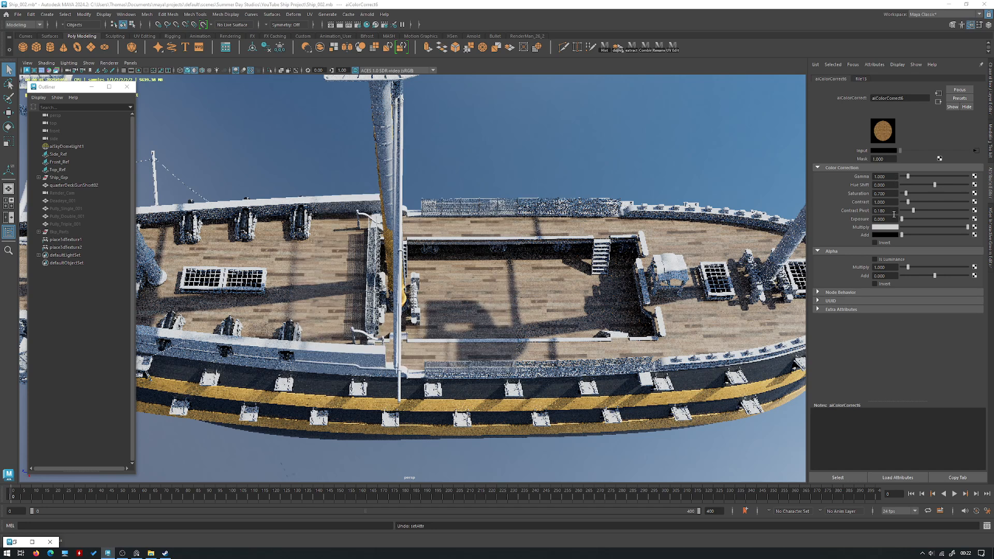
Set the exposure of the deck's aiColorCorrect node to 0.2 and raise it to 0.4.
left_click_drag(892, 219, 848, 216)
type("0.2")
key("Return")
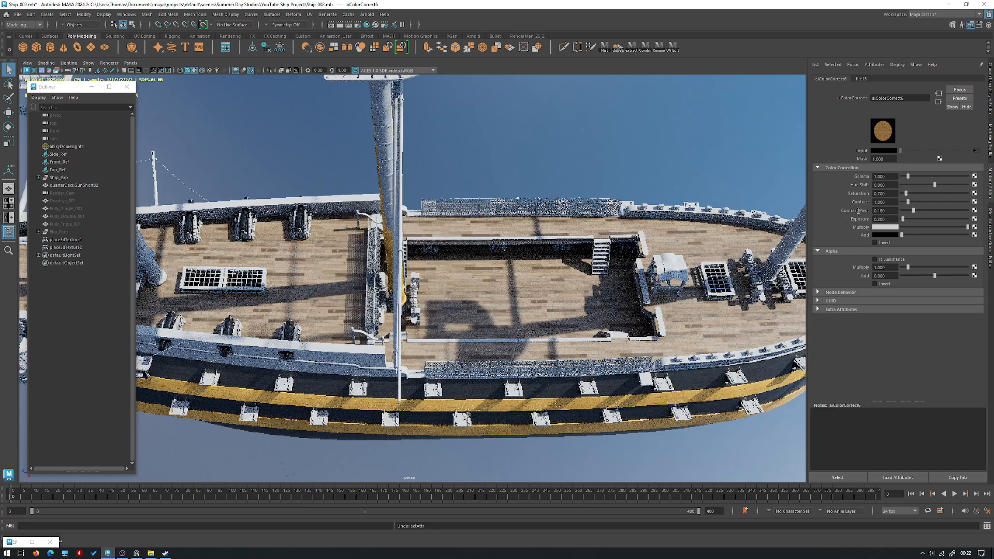
type("0.4")
key("Return")
left_click_drag(539, 306, 603, 252, "alt")
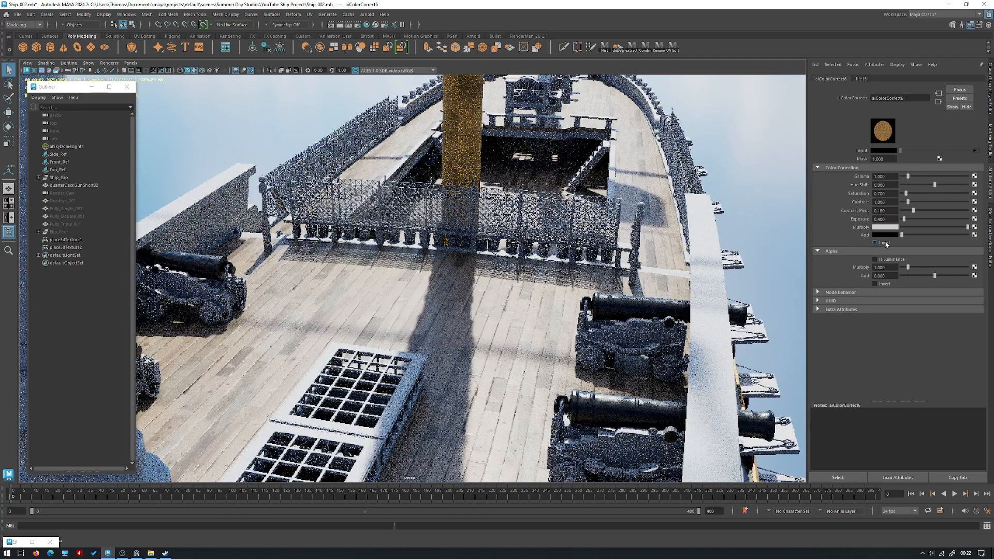
Try an exposure of 2 on the deck's aiColorCorrect node and undo that change.
left_click_drag(887, 219, 862, 216)
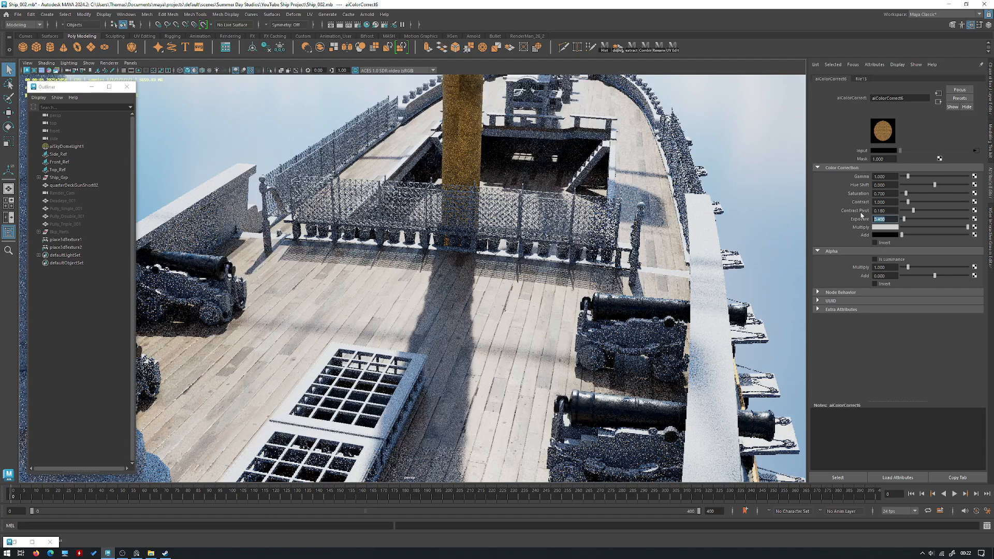
type("2")
key("Return")
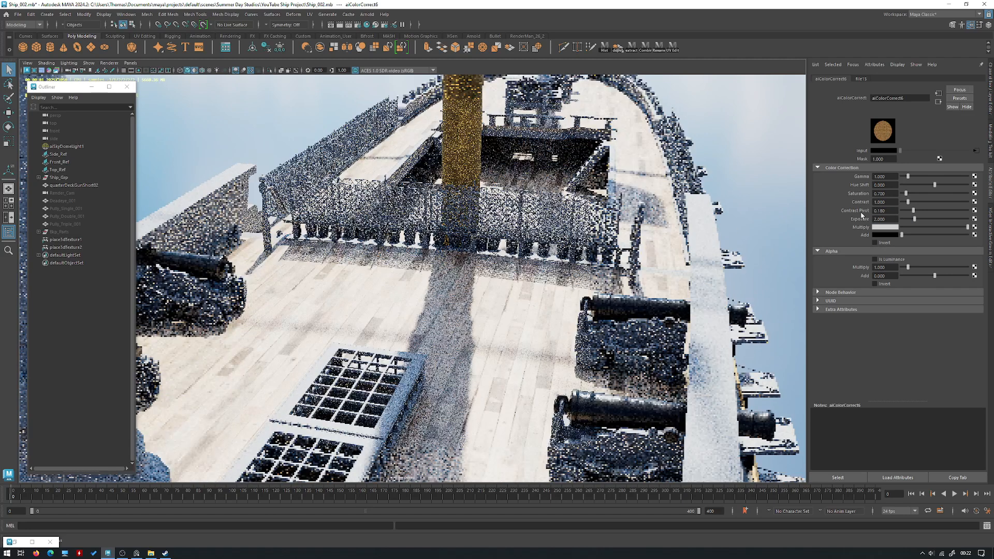
left_click_drag(663, 237, 445, 228, "alt")
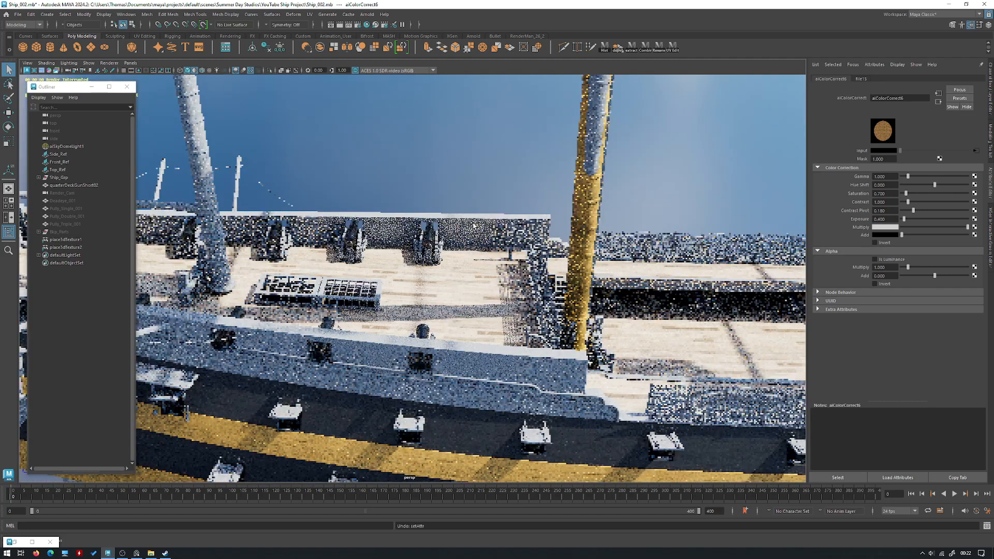
key("ctrl+z")
Inspect the deck planks up close and switch the viewport from the Arnold render back to the standard shaded display.
right_click_drag(466, 238, 586, 262, "alt")
left_click_drag(586, 262, 525, 325, "alt")
scroll(524, 326, "up", 3)
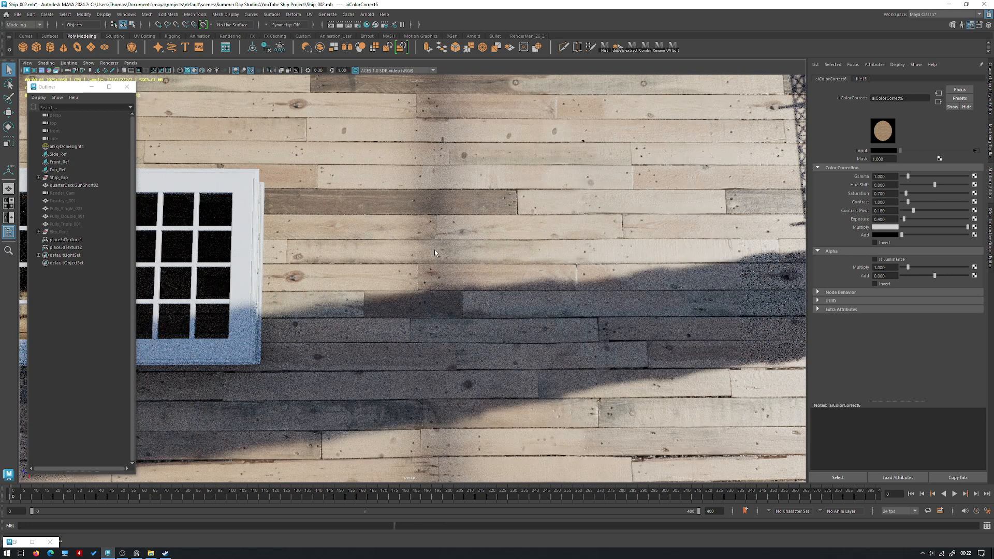
scroll(359, 231, "down", 6)
left_click_drag(409, 292, 389, 259, "alt")
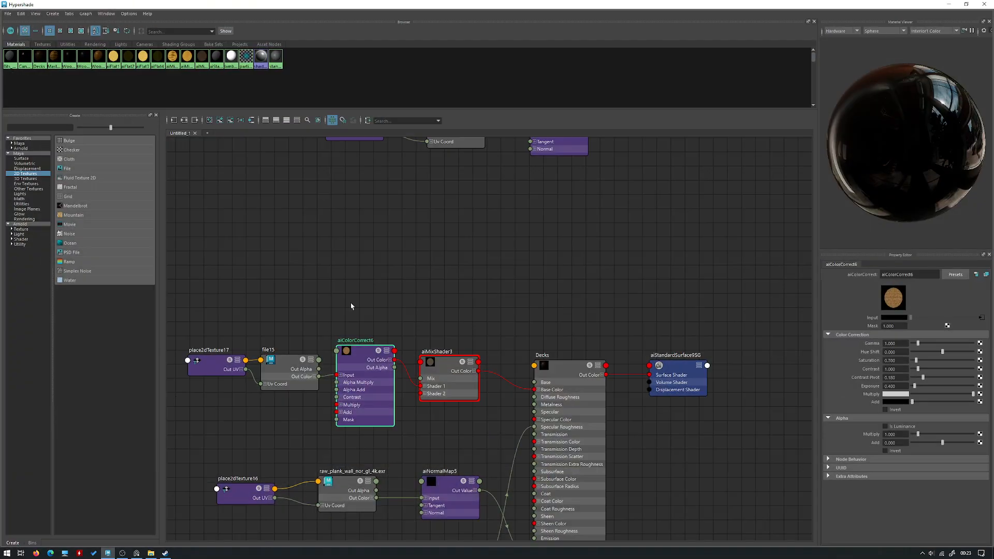
left_click(359, 299)
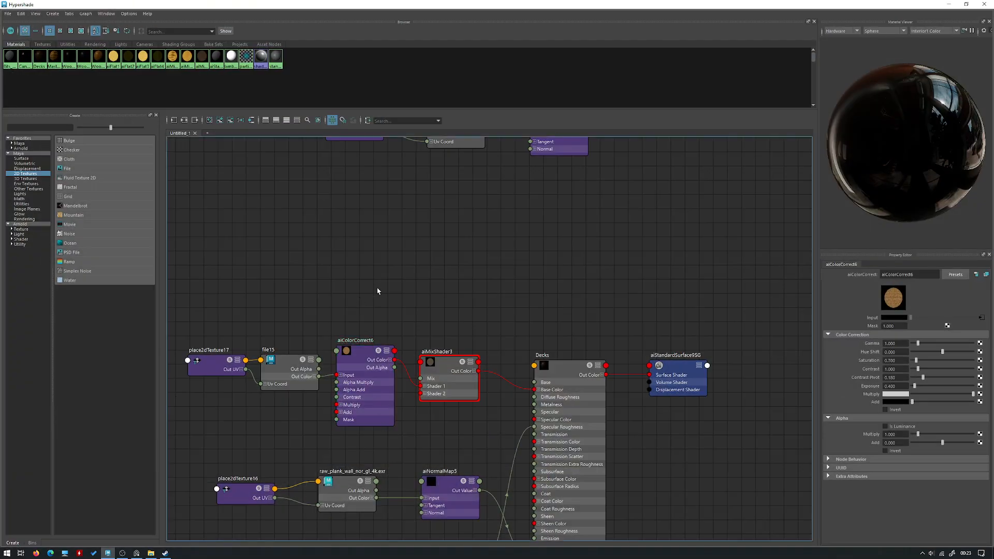
scroll(378, 291, "down", 3)
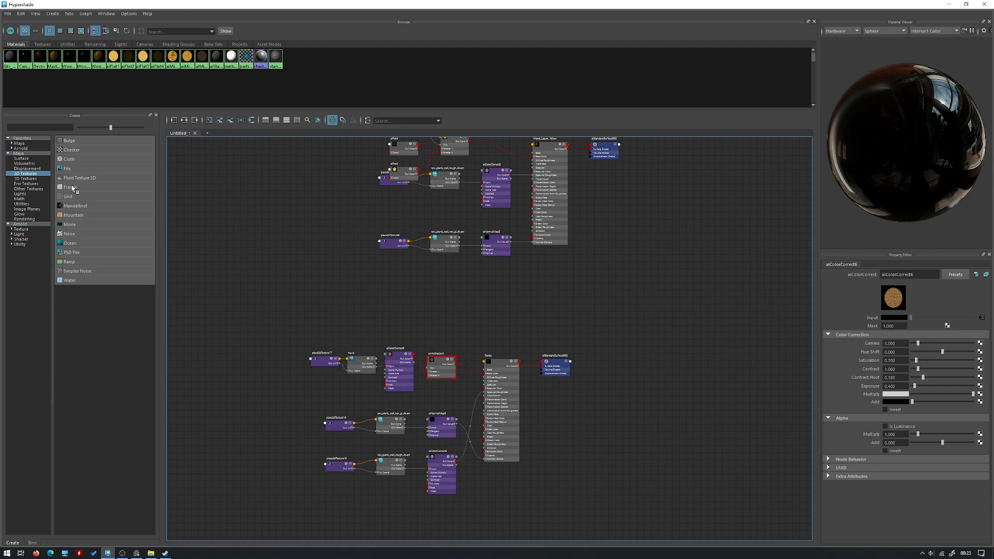
left_click(949, 4)
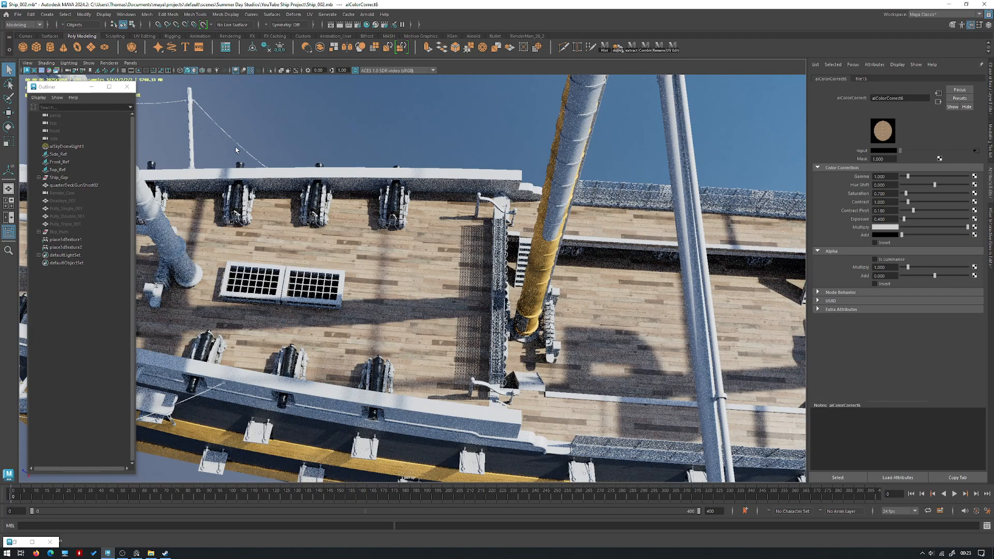
left_click(109, 63)
left_click(124, 77)
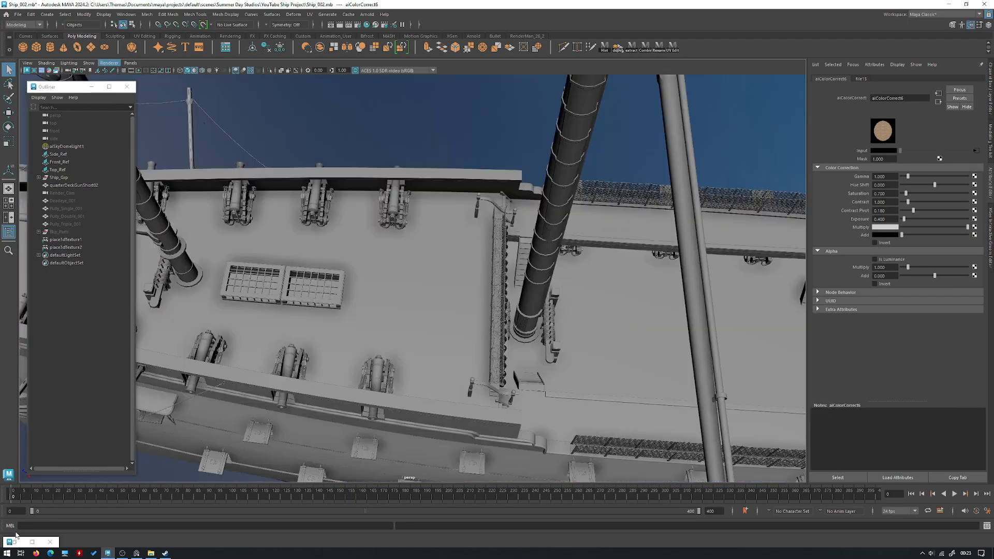
Add a fractal texture node above the diffuse file node and connect its Out Color R to the aiMixShader's Mix input.
left_click(32, 541)
left_click(73, 189)
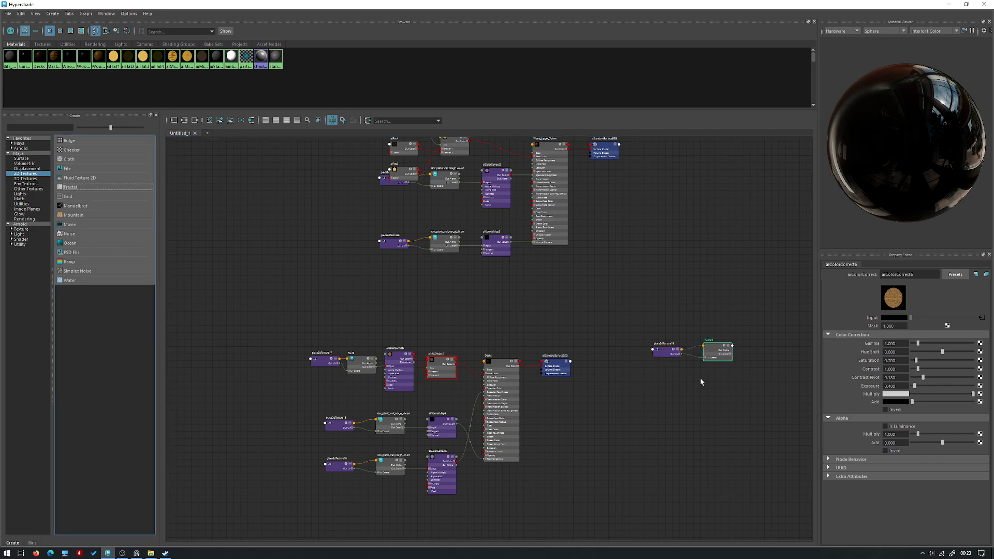
left_click_drag(710, 349, 369, 325)
scroll(413, 335, "up", 2)
scroll(413, 335, "up", 1)
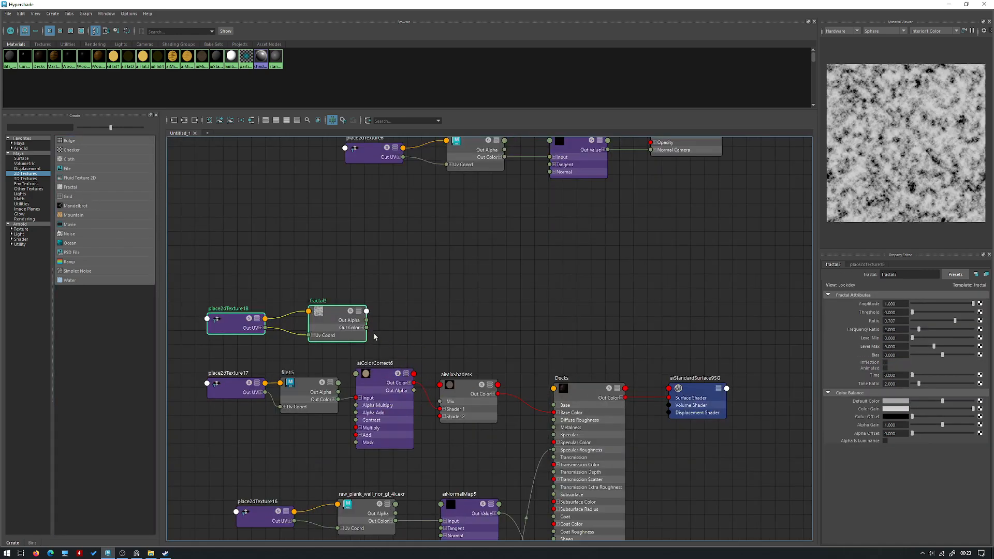
left_click(361, 328)
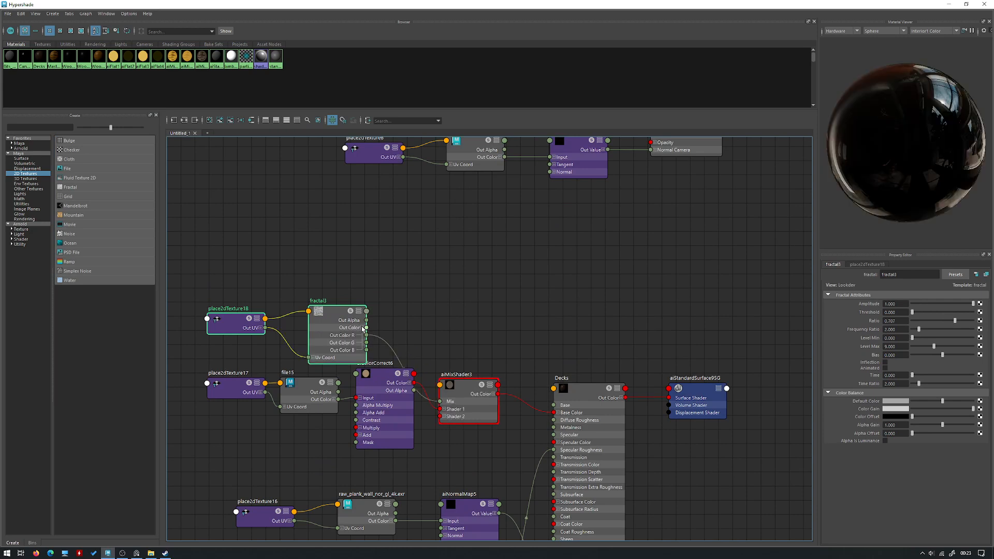
Collapse the new fractal node's Out Color channels and enable its Alpha Is Luminance option.
left_click(362, 329)
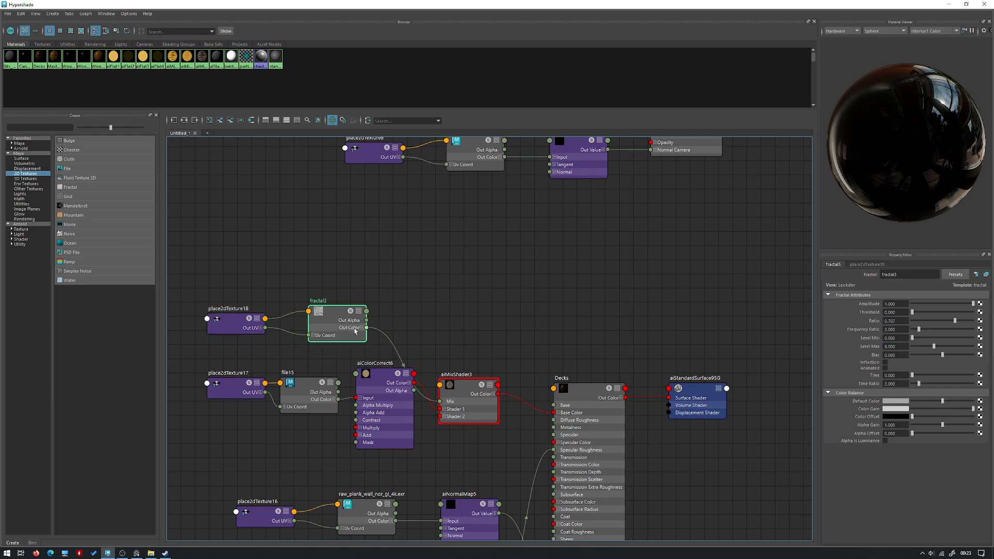
left_click(886, 441)
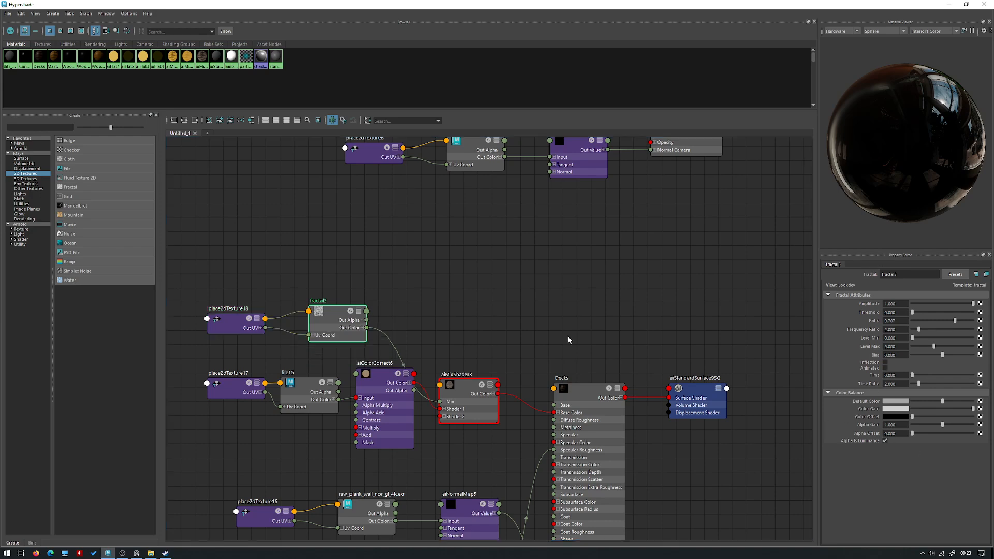
Duplicate the dark olive aiFlat from the Wood_Upper_Yellow network, place it below the deck's aiColorCorrect and connect it to Shader 2 of the aiMixShader.
scroll(537, 295, "down", 5)
middle_click_drag(462, 242, 422, 378, "alt")
scroll(422, 377, "up", 3)
left_click(383, 236)
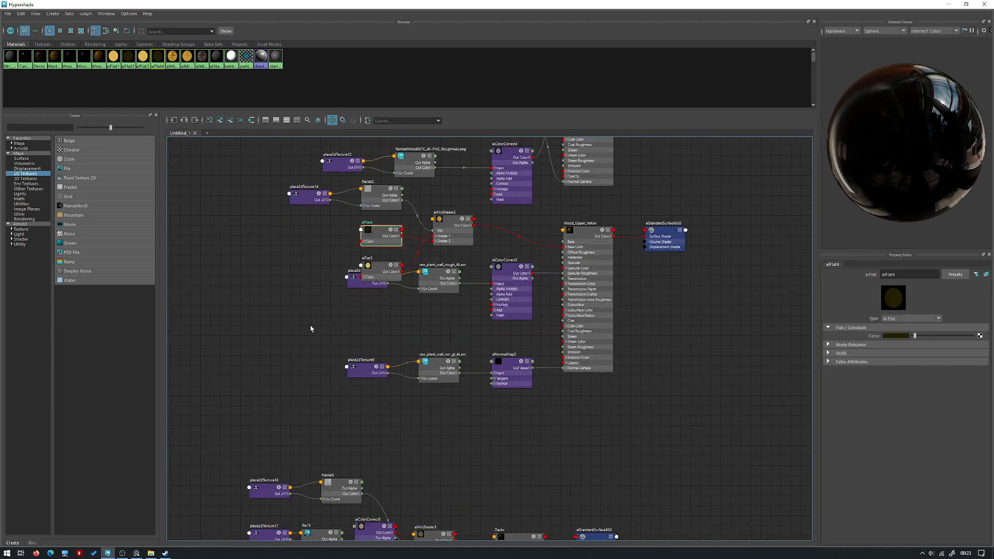
key("ctrl+d")
scroll(465, 365, "down", 6)
scroll(466, 358, "up", 4)
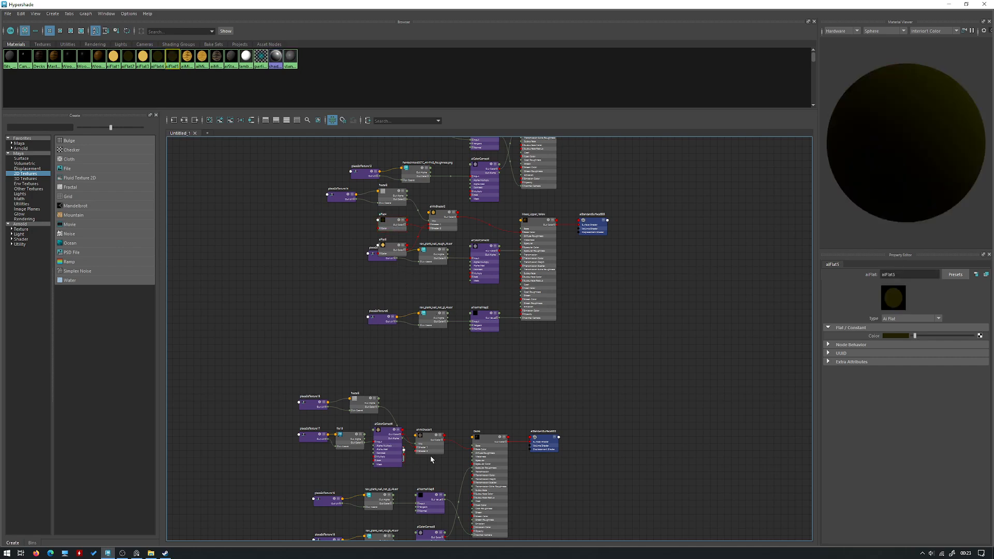
mouse_move(400, 465)
left_mouse_down()
mouse_move(394, 454)
mouse_move(403, 484)
left_mouse_up()
scroll(403, 487, "up", 4)
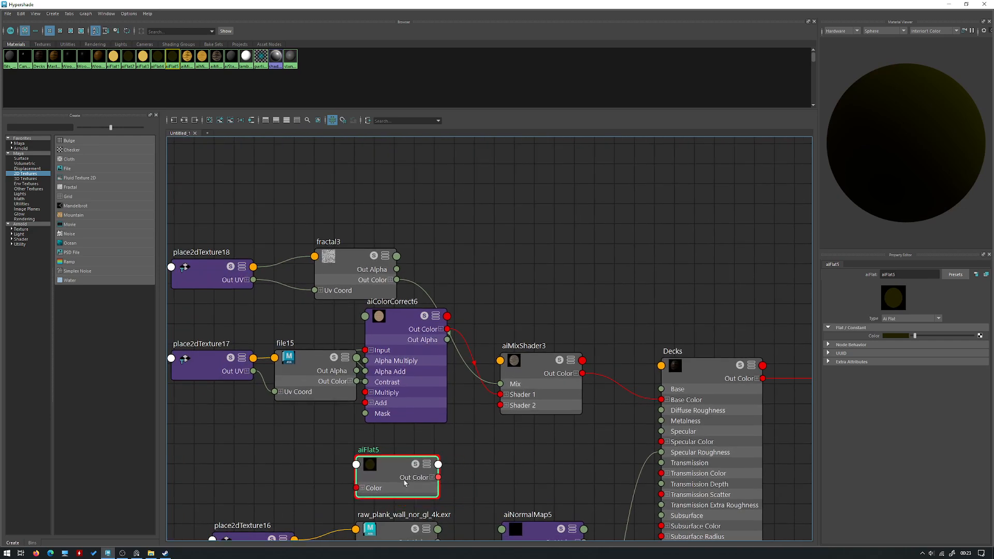
left_click_drag(438, 477, 500, 405)
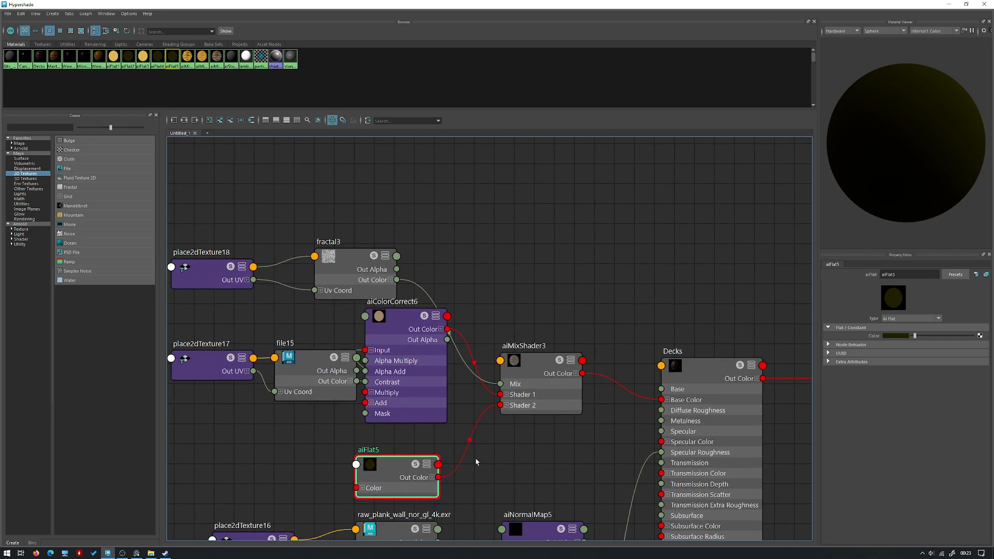
left_click(416, 464)
Save the scene, accepting the student version notice, and switch the viewport to the Arnold render.
key("ctrl+s")
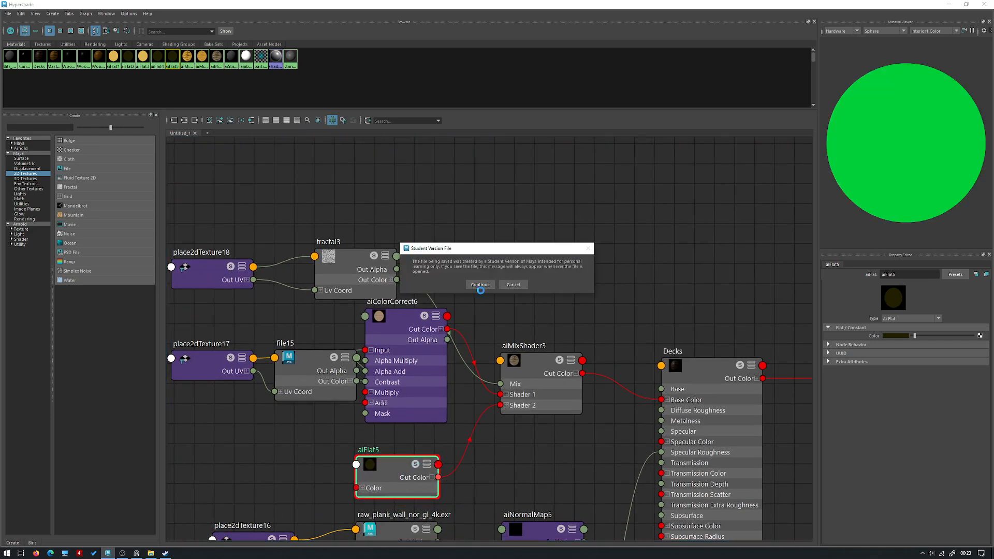
left_click(482, 287)
left_click(421, 370)
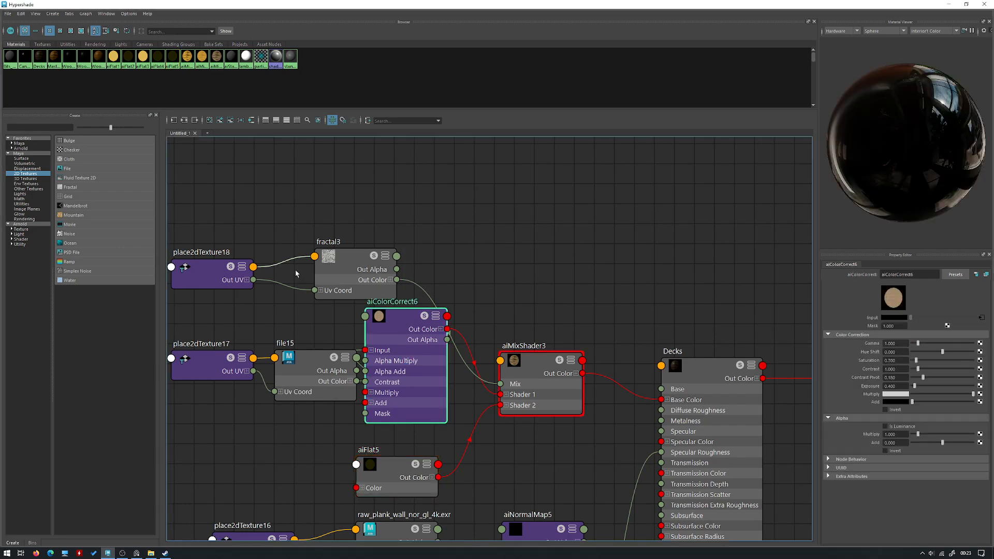
left_click(949, 5)
left_click(109, 63)
left_click(121, 84)
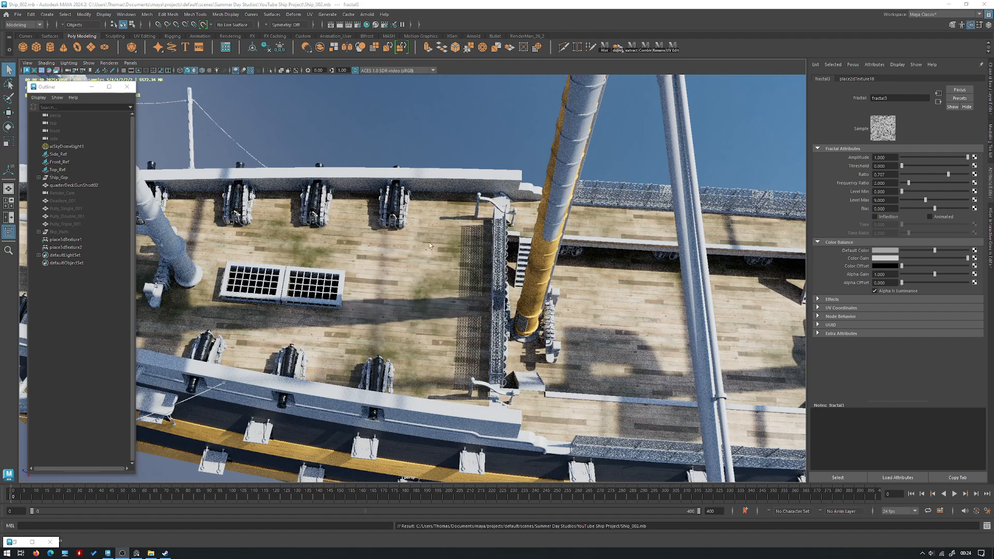
Set the deck fractal's amplitude to about 0.85 and its frequency ratio to about 3.8.
double_click(16, 543)
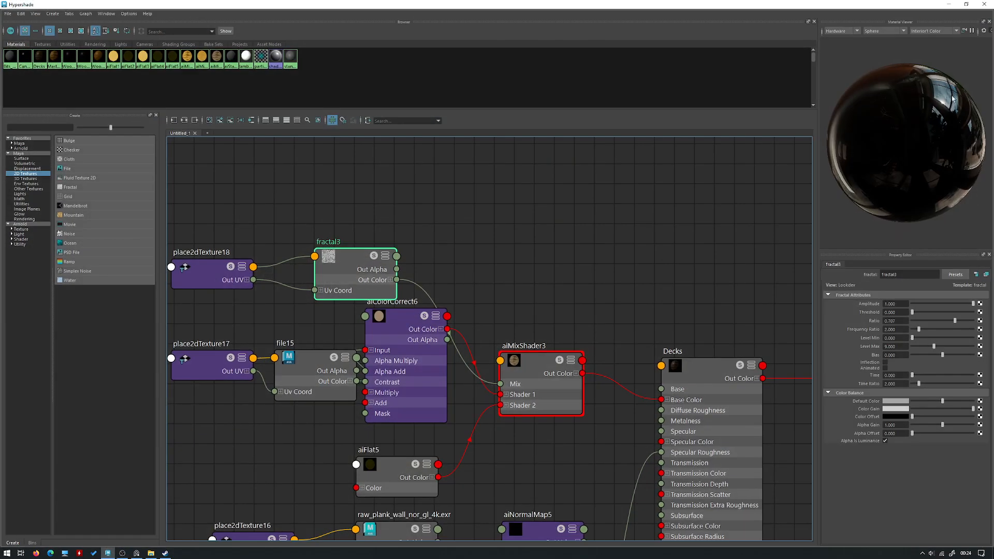
left_click(946, 6)
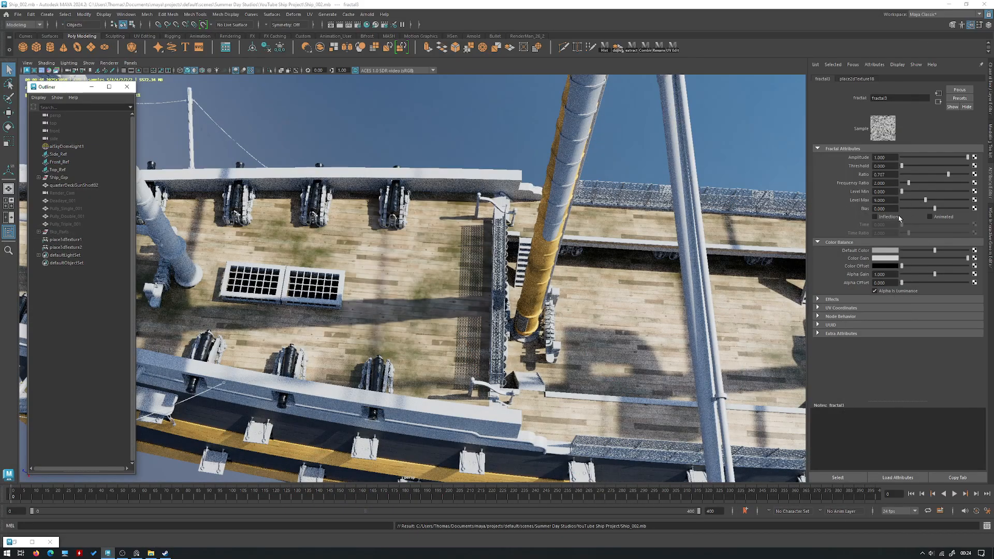
left_click(933, 158)
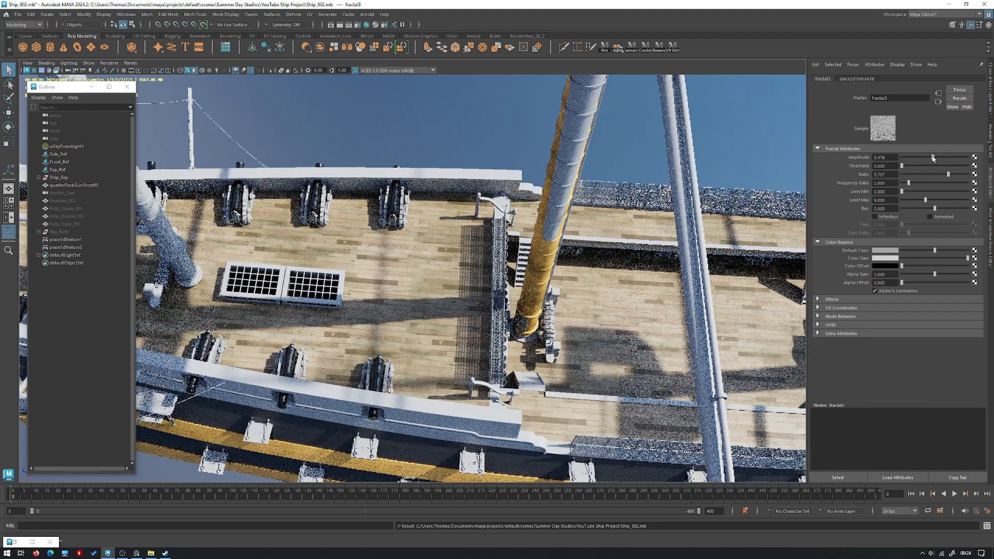
left_click(957, 159)
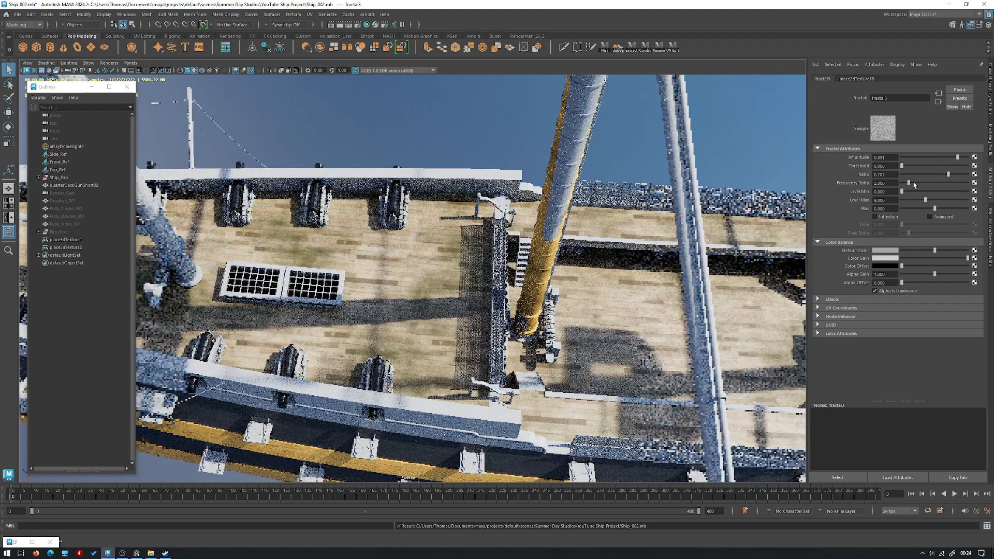
left_click_drag(909, 183, 923, 184)
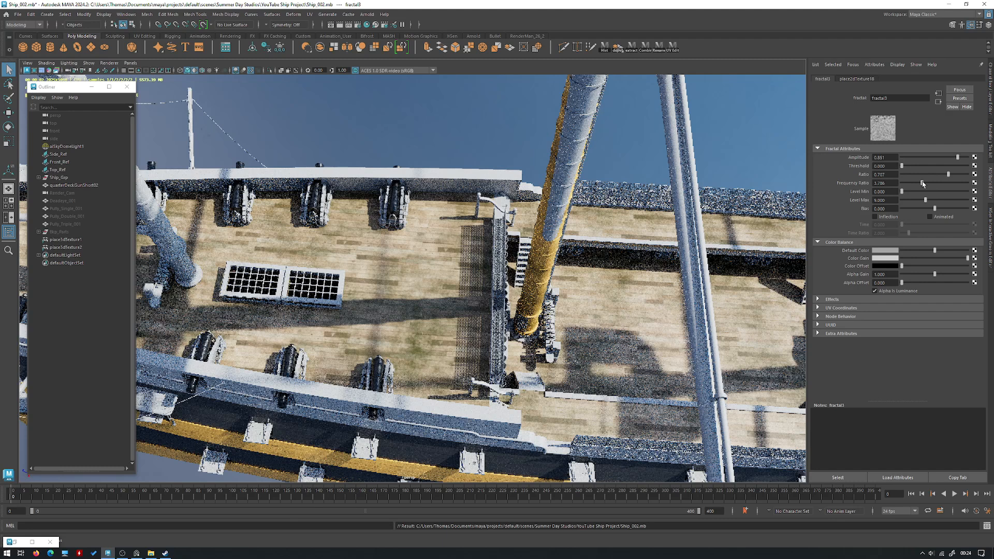
Darken the deck's aiFlat colour to a value of about 0.019 and slightly lower its saturation.
double_click(17, 542)
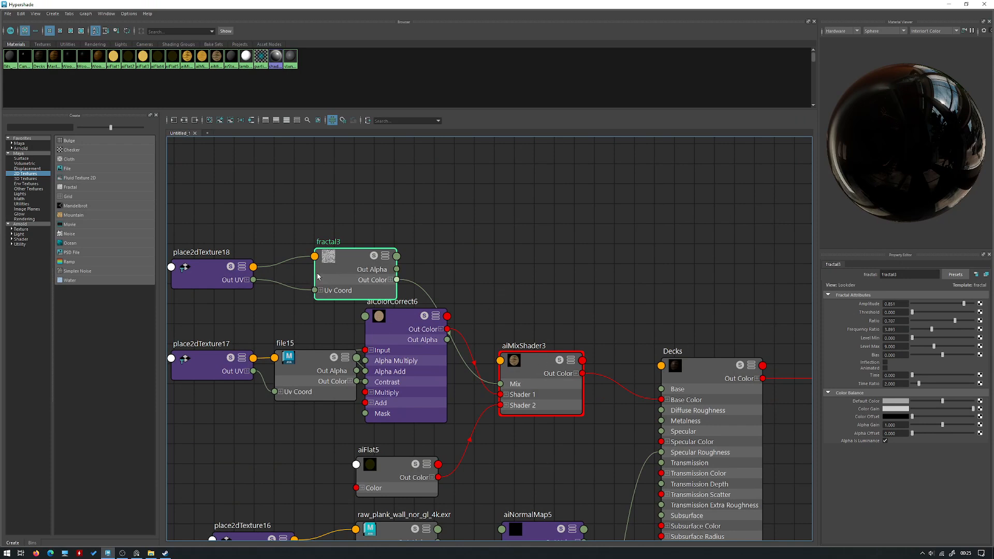
scroll(476, 286, "down", 4)
scroll(463, 279, "up", 2)
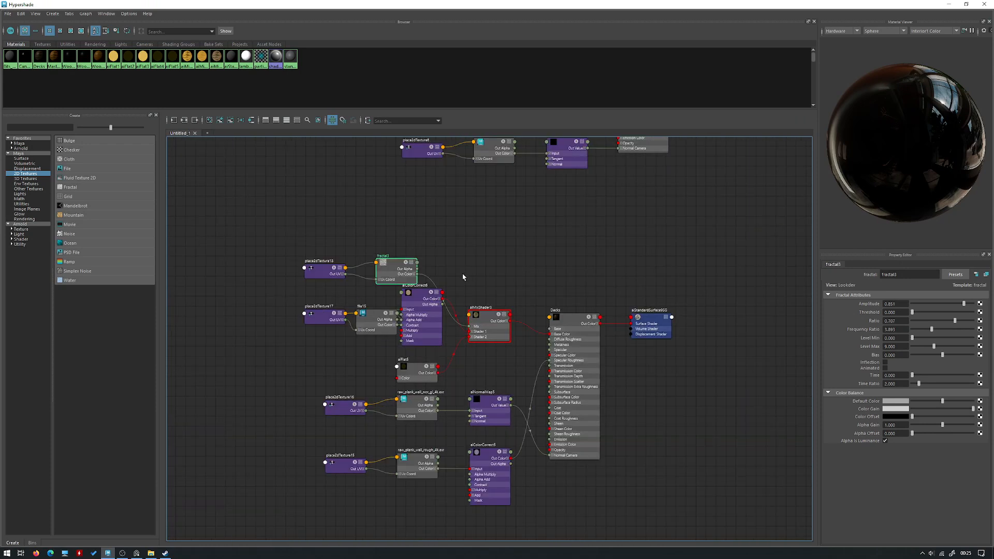
middle_click_drag(454, 282, 440, 220, "alt")
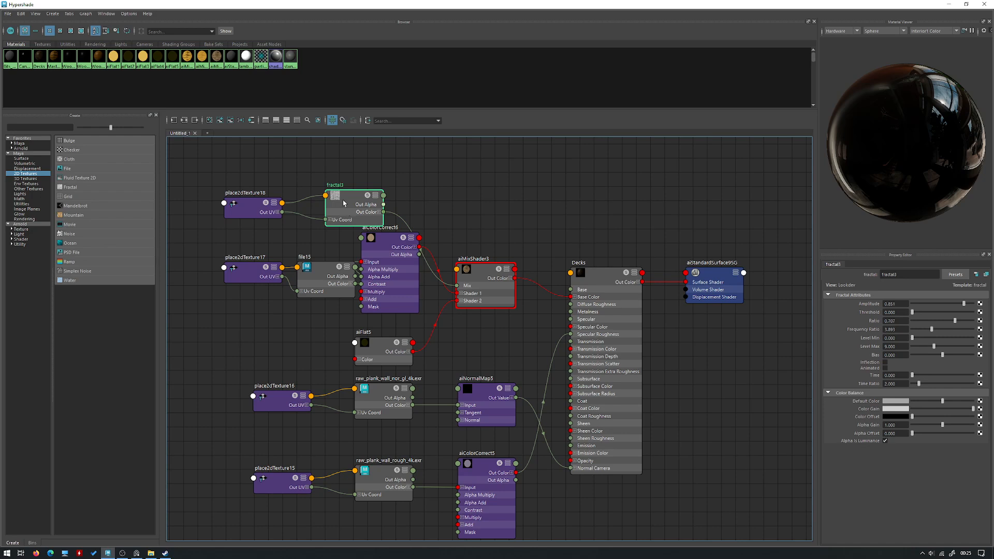
left_click(371, 354)
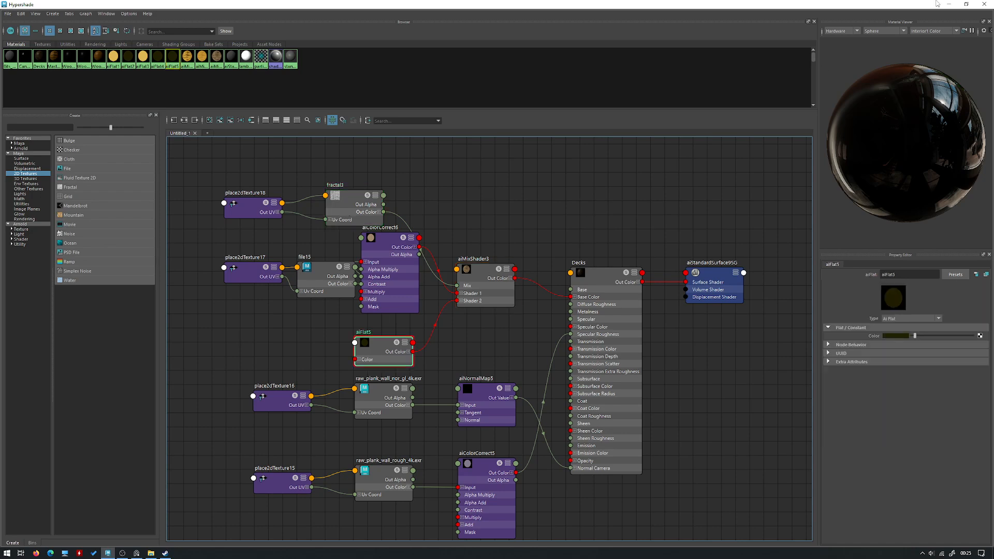
left_click(949, 4)
left_click(887, 169)
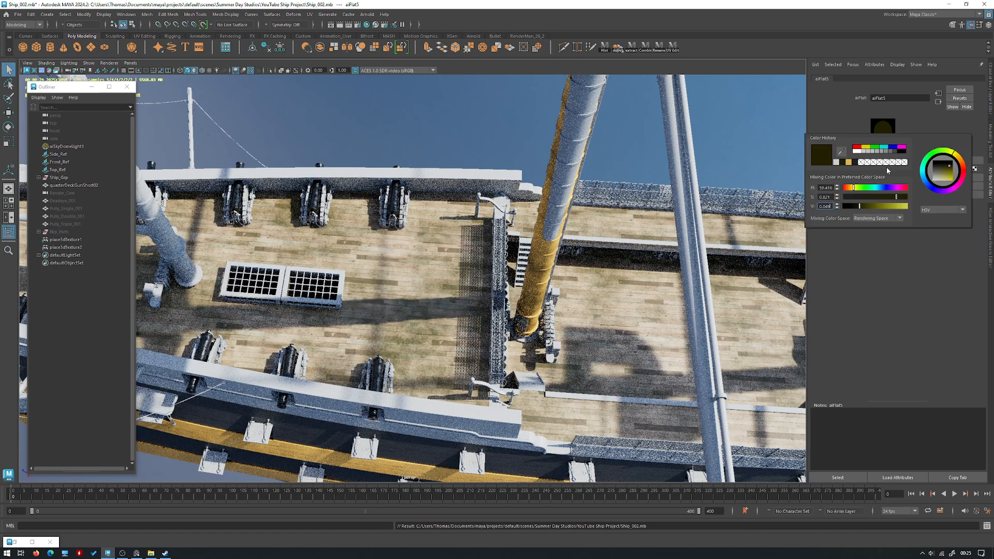
left_click_drag(858, 207, 854, 207)
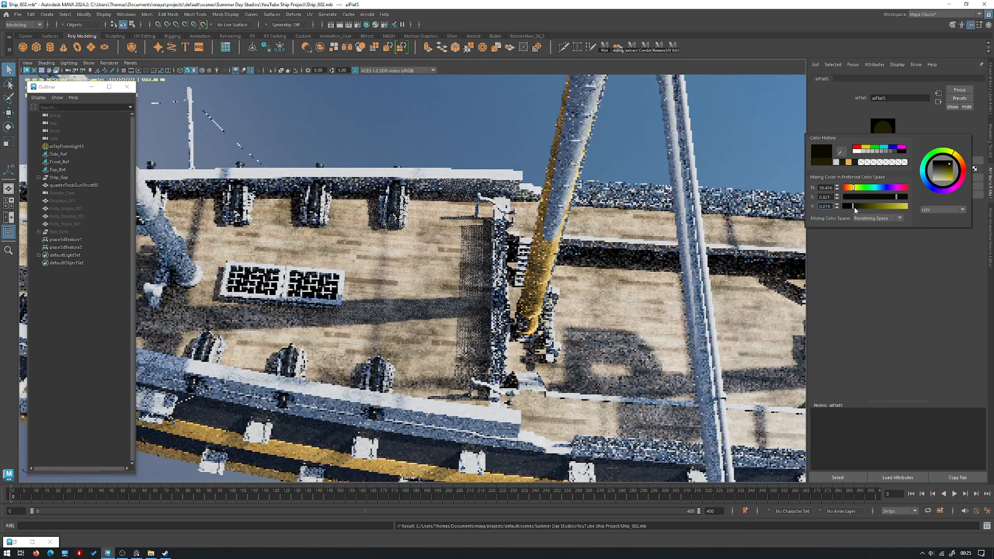
left_click_drag(896, 197, 890, 198)
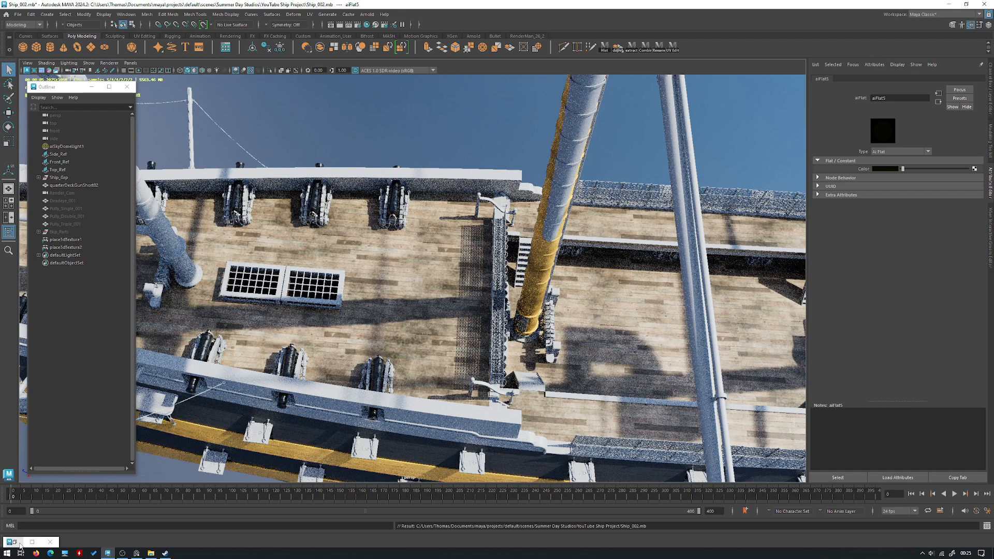
Inspect the darkened stains on the deck planks and switch the viewport back to the standard shaded display.
left_click_drag(402, 318, 547, 358, "alt")
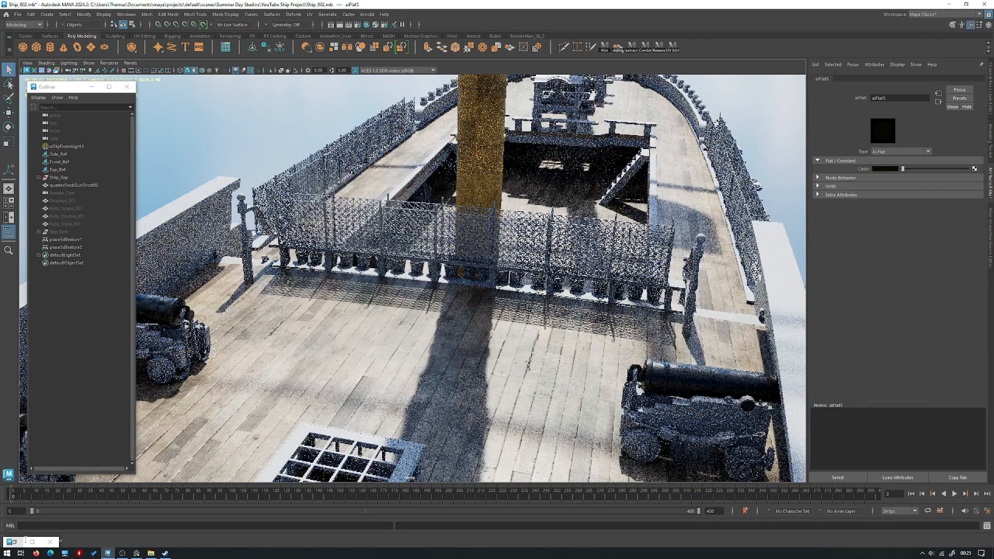
left_click_drag(473, 372, 383, 349, "alt")
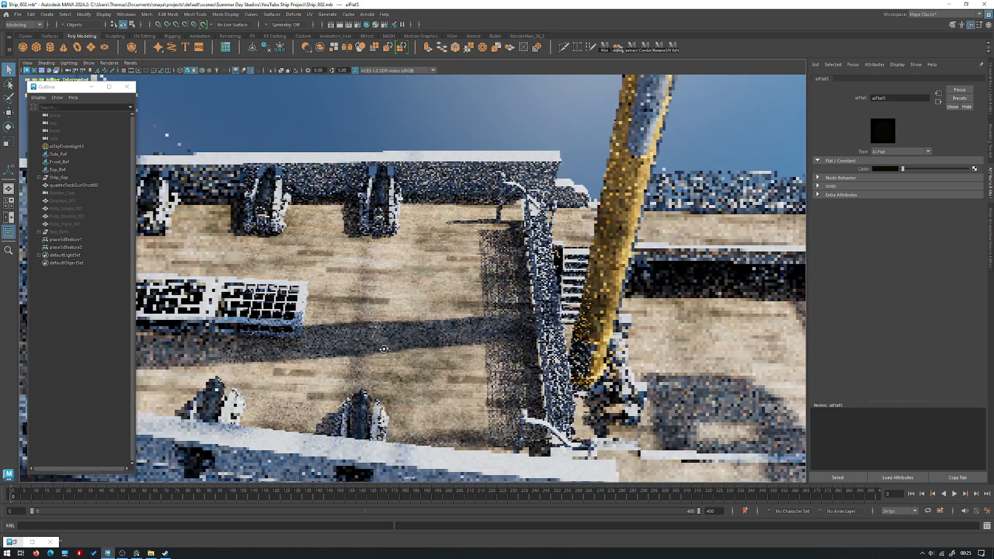
left_click(18, 542)
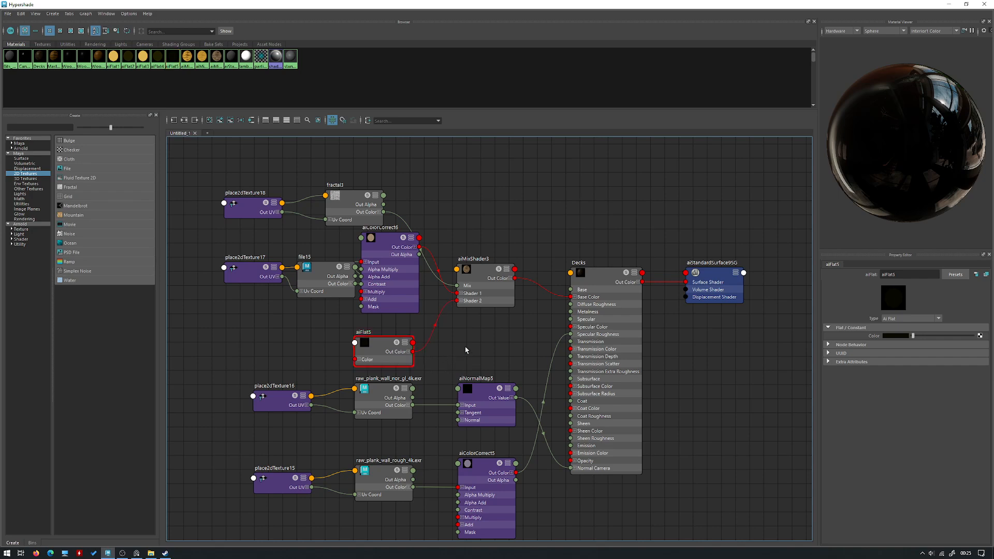
left_click(949, 4)
left_click(109, 63)
left_click(127, 82)
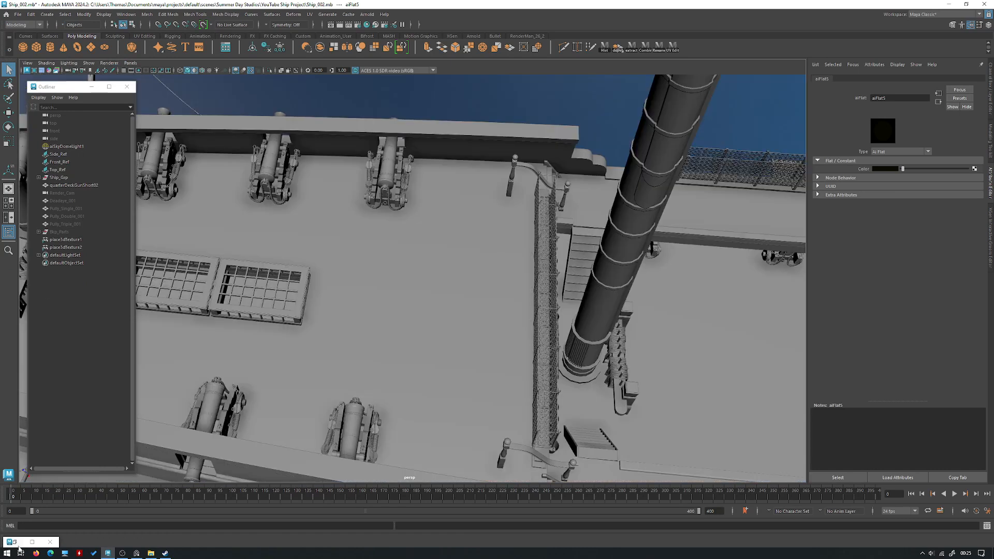
Disconnect the roughness aiColorCorrect from the Decks shader's Specular Roughness and shift the roughness branch away to make room for another node.
left_click(32, 542)
left_click(340, 383)
left_click(357, 440)
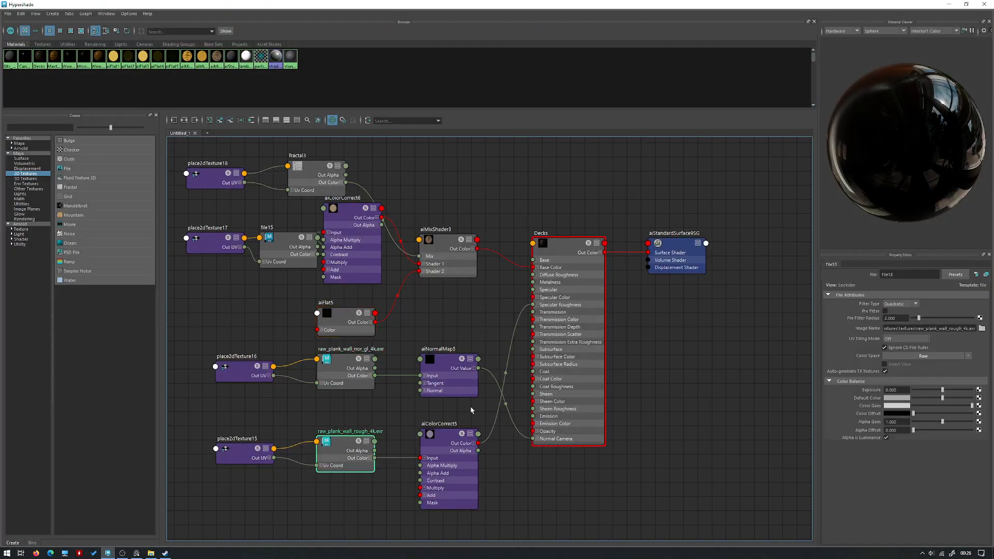
left_click_drag(507, 373, 518, 401)
left_click_drag(495, 510, 251, 437)
middle_click_drag(379, 427, 418, 411, "alt")
left_click_drag(487, 449, 363, 454)
Duplicate the deck's aiMixShader, place it beside the roughness aiColorCorrect and connect that node's Out Color to Shader 1.
left_click(477, 257)
key("ctrl+d")
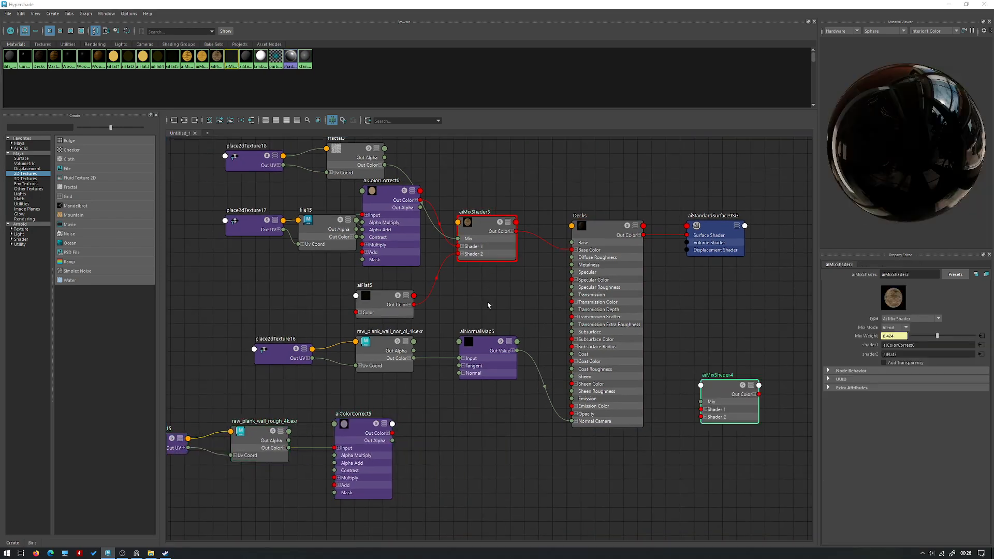
left_click_drag(725, 406, 462, 465)
left_click_drag(393, 433, 438, 470)
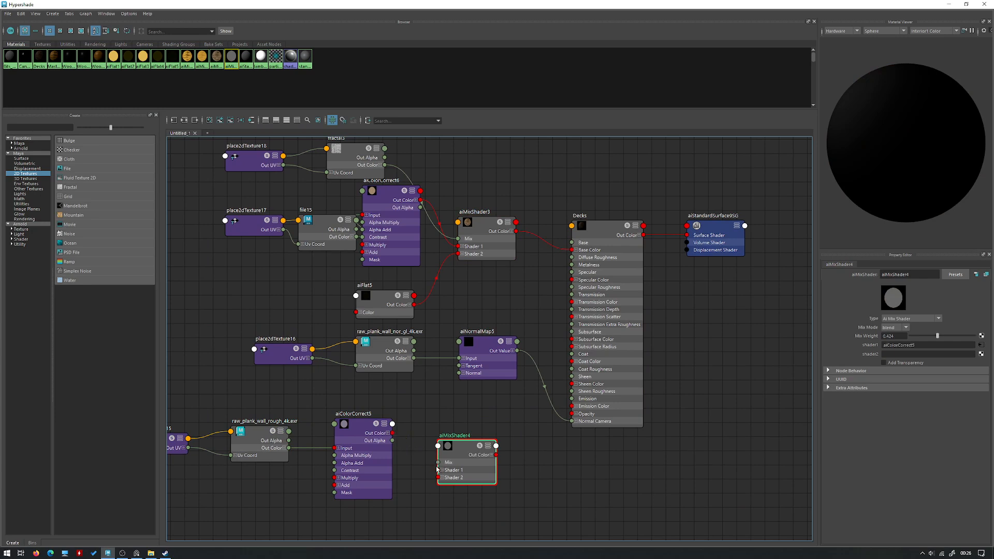
Connect the deck fractal's Out Color to Shader 2 of the roughness aiMixShader and its Out Color R to Mix.
left_click(366, 171)
left_click_drag(385, 164, 439, 462)
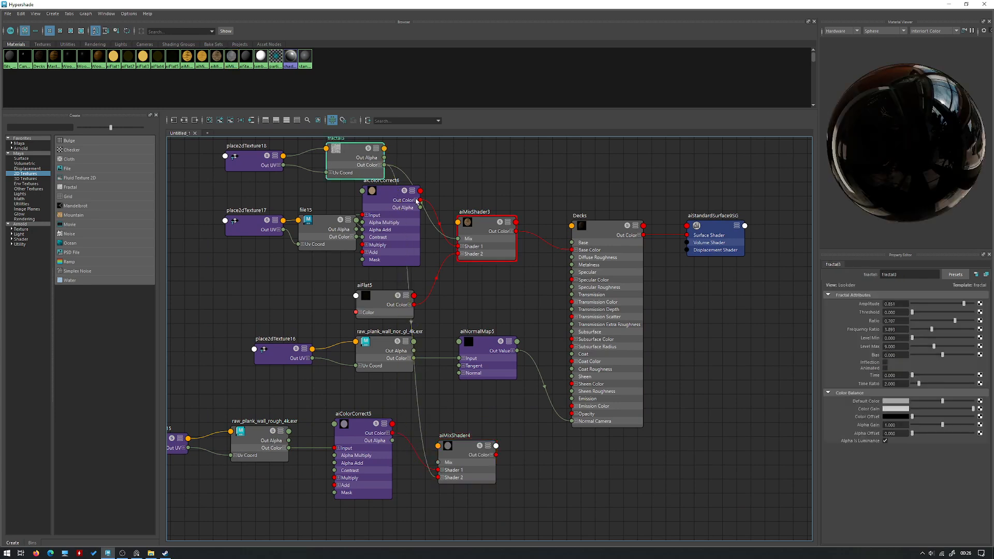
left_click(382, 165)
left_click_drag(385, 173, 439, 463)
left_click(380, 165)
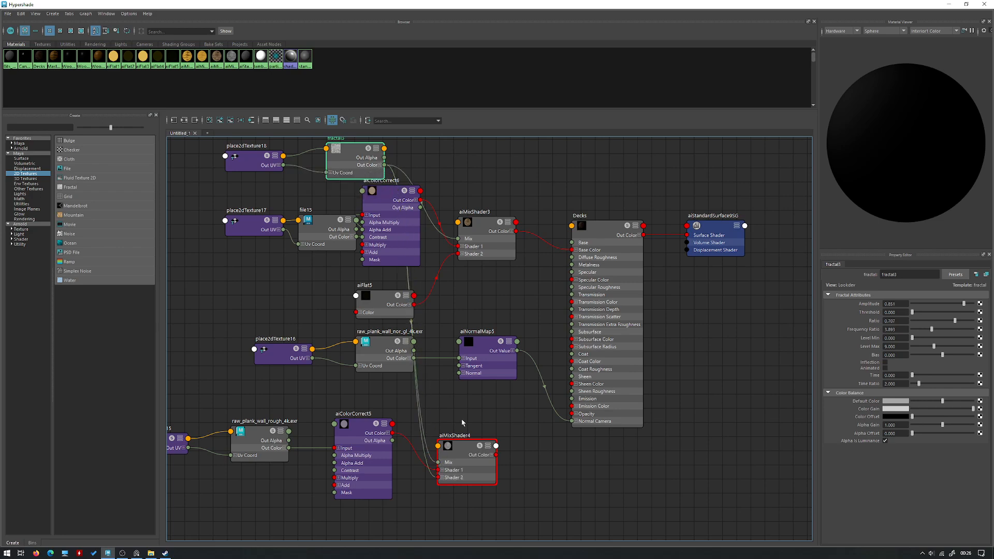
Connect the roughness aiMixShader's Out Color R to the Decks shader's Specular Roughness.
left_click(488, 458)
left_click_drag(496, 462, 579, 293)
left_click(492, 456)
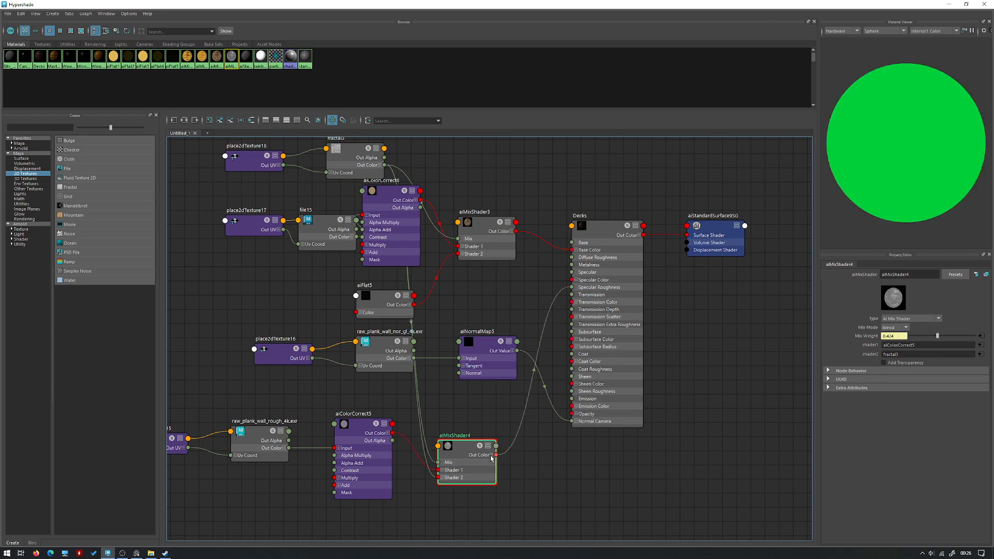
Return to the main viewport and switch it to the Arnold render.
left_click(948, 3)
left_click(109, 63)
left_click(125, 84)
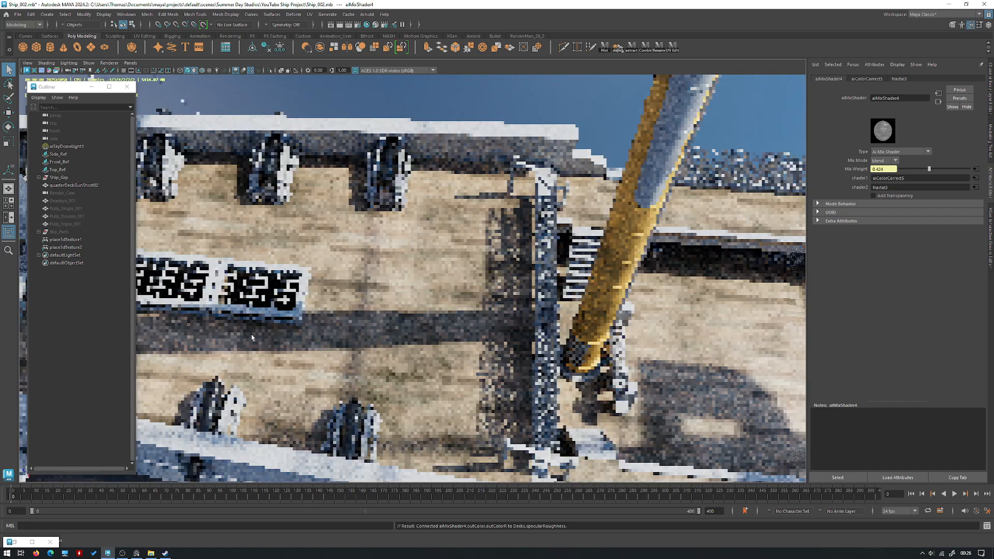
Examine the deck's mixed roughness and stains in the render, from close on the planks to an overview of the whole deck.
left_click_drag(587, 307, 492, 279, "alt")
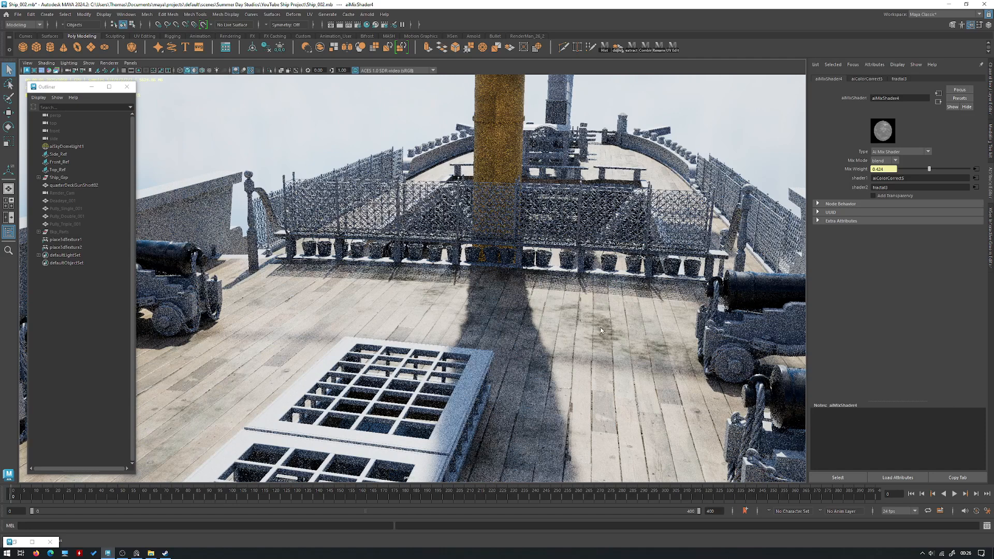
left_click_drag(552, 308, 523, 306, "alt")
right_click_drag(523, 306, 606, 342, "alt")
left_click_drag(606, 342, 596, 305, "alt")
right_click_drag(637, 342, 718, 384, "alt")
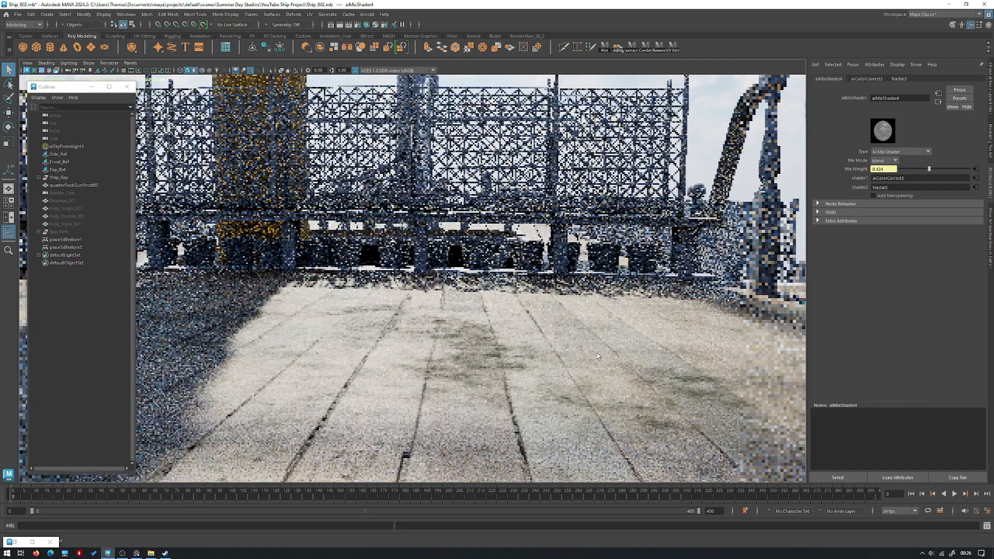
left_click_drag(719, 384, 311, 348, "alt")
right_click_drag(311, 348, 228, 316, "alt")
left_click_drag(415, 332, 466, 367, "alt")
right_click_drag(466, 368, 529, 381, "alt")
left_click_drag(300, 331, 278, 158, "alt")
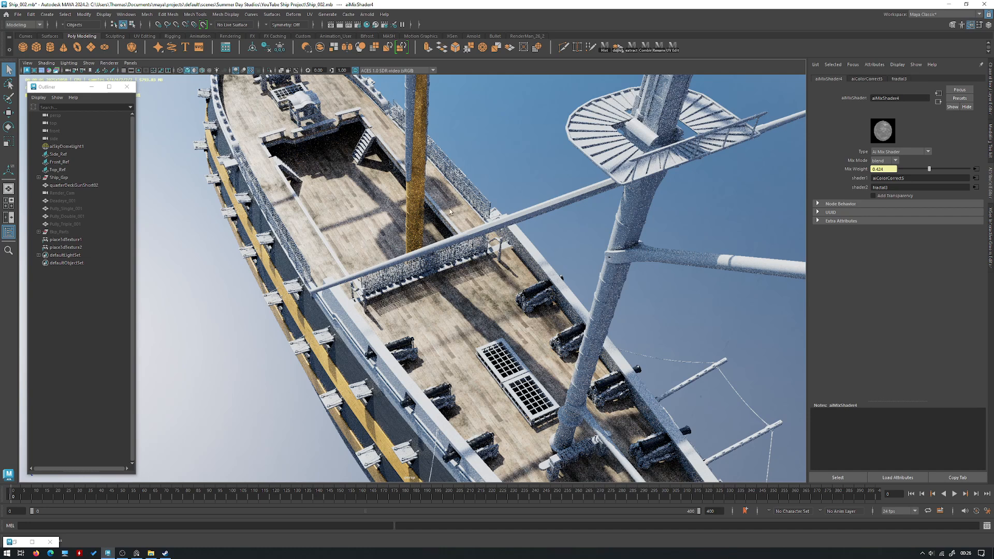
Select aiColorCorrect4, which feeds the Masts_Yellow shader's Specular Roughness, in the Hypershade and return to the main viewport.
left_click_drag(505, 223, 263, 328, "alt")
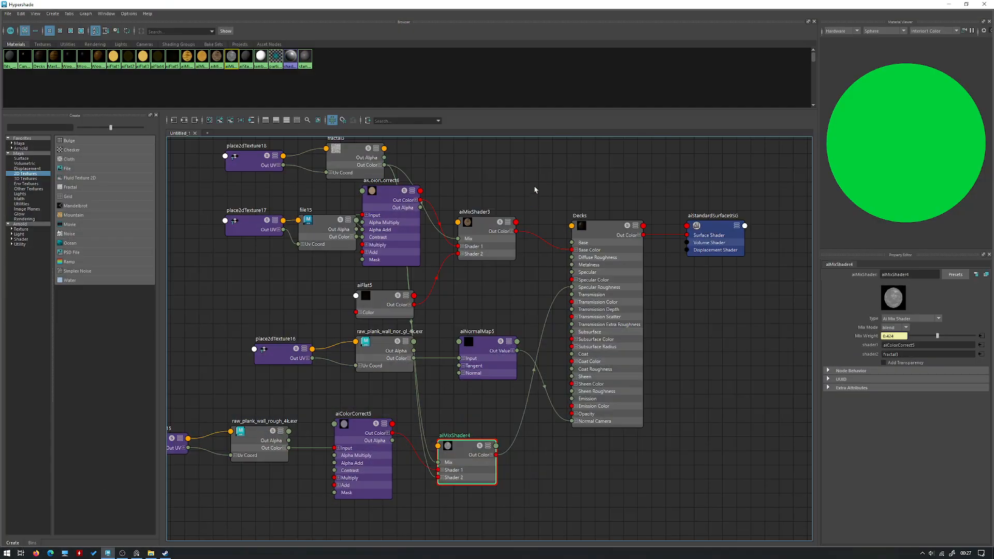
scroll(536, 190, "down", 5)
middle_click_drag(522, 143, 509, 248, "alt")
middle_click_drag(572, 175, 530, 294, "alt")
scroll(505, 238, "up", 5)
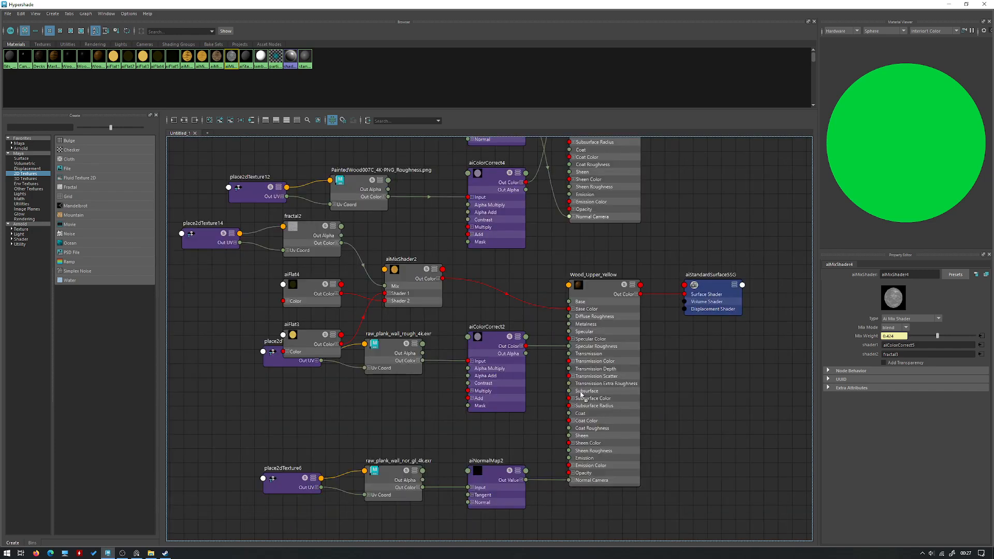
middle_click_drag(655, 325, 653, 334, "alt")
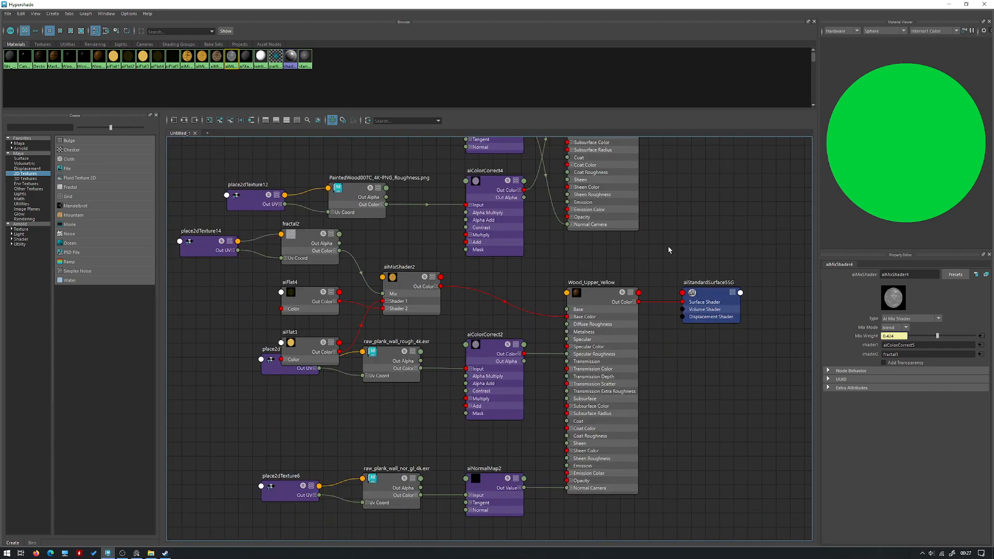
middle_click_drag(671, 213, 639, 337, "alt")
mouse_move(666, 231)
middle_mouse_down("alt")
mouse_move(641, 290)
mouse_move(643, 262)
middle_mouse_up("alt")
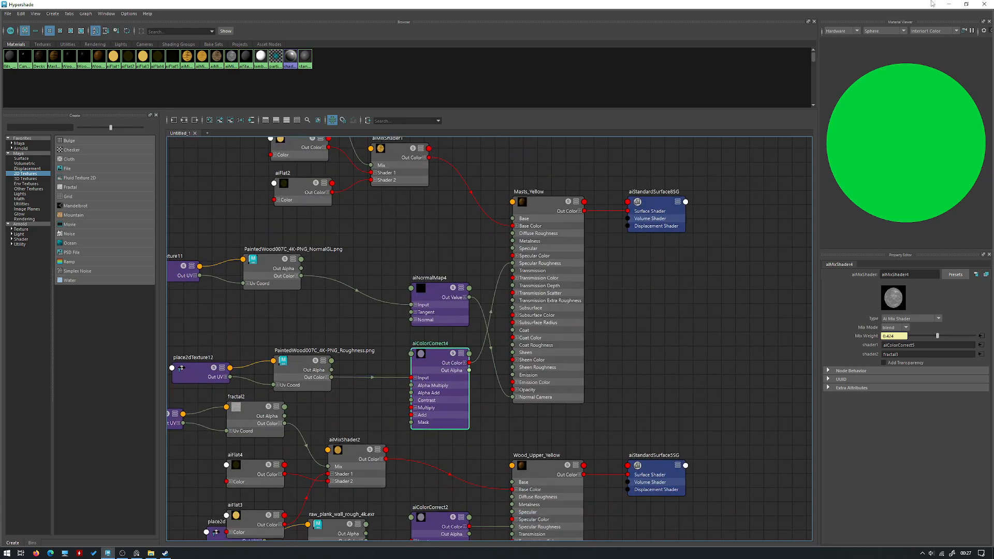
left_click(949, 4)
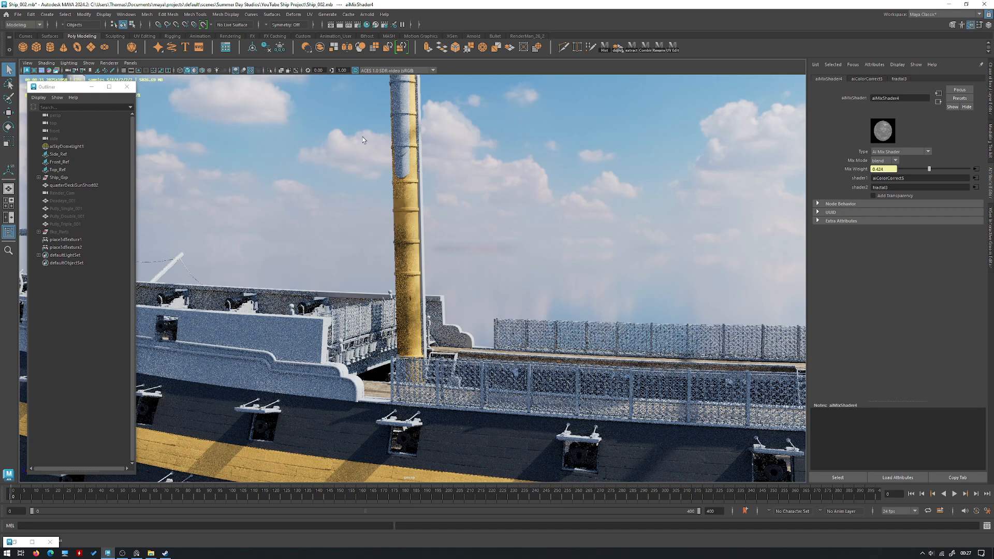
Restart the viewport's Arnold render by switching to the standard renderer and back to Arnold.
left_click(112, 64)
left_click(118, 77)
left_click(109, 63)
left_click(110, 87)
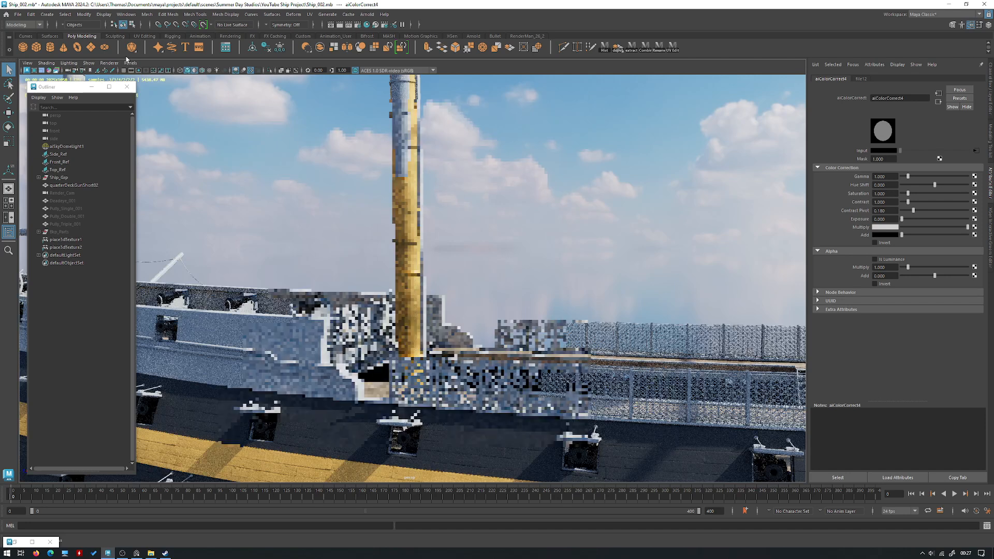
Try a mid-grey Multiply on aiColorCorrect4 and compare the yellow mast's shine with a near-white Multiply.
left_click(937, 228)
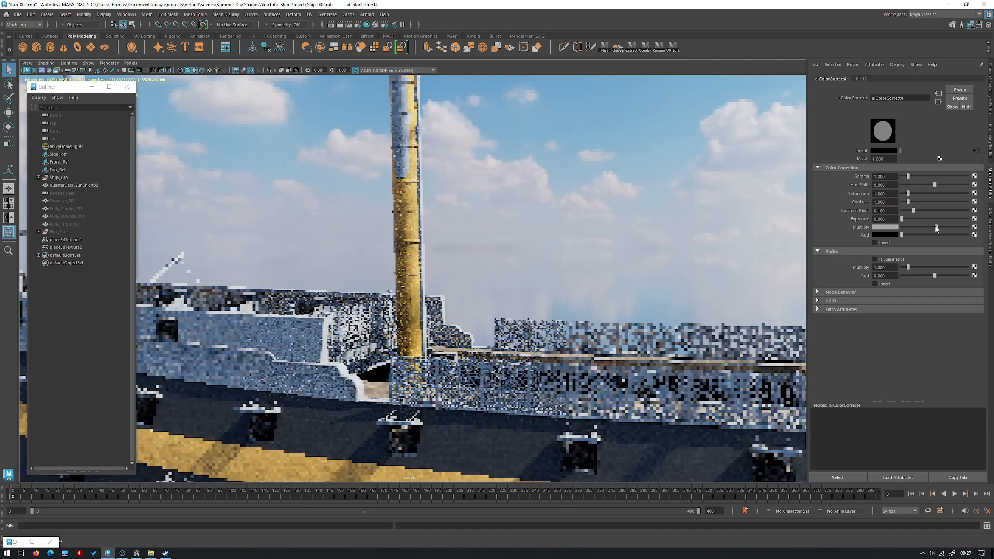
scroll(587, 246, "up", 5)
left_click_drag(588, 246, 635, 295, "alt")
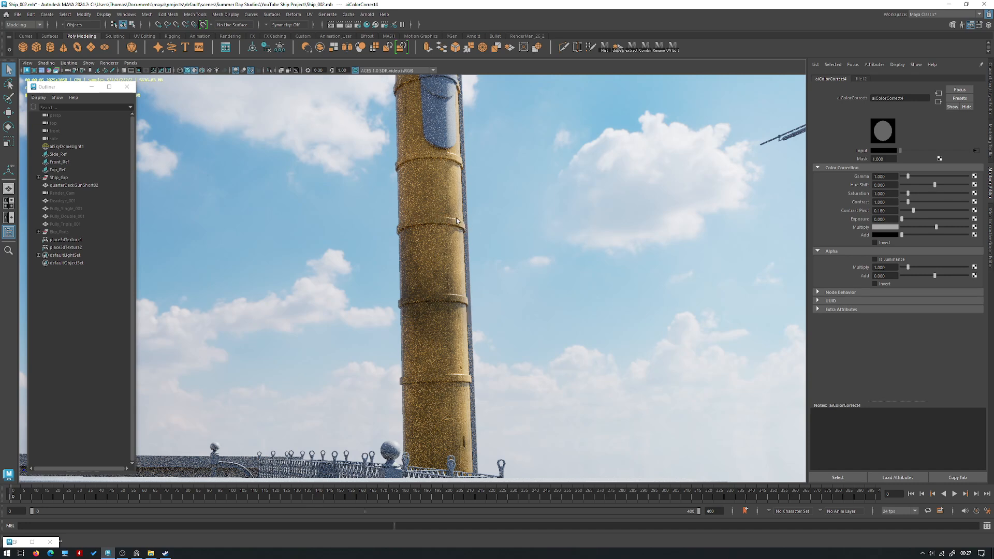
left_click_drag(937, 230, 967, 228)
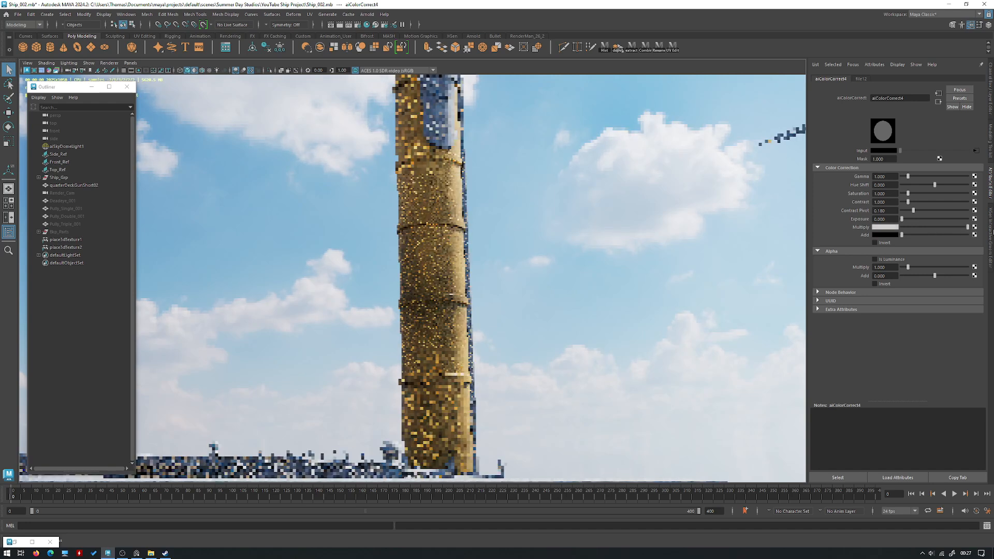
Set aiColorCorrect4's Multiply to a light grey while judging the mast's roughness in a close-up render.
left_click_drag(663, 229, 511, 240, "alt")
key("ctrl+z")
left_click_drag(519, 233, 570, 236, "alt")
right_click_drag(569, 235, 622, 249, "alt")
left_click_drag(622, 249, 657, 240, "alt")
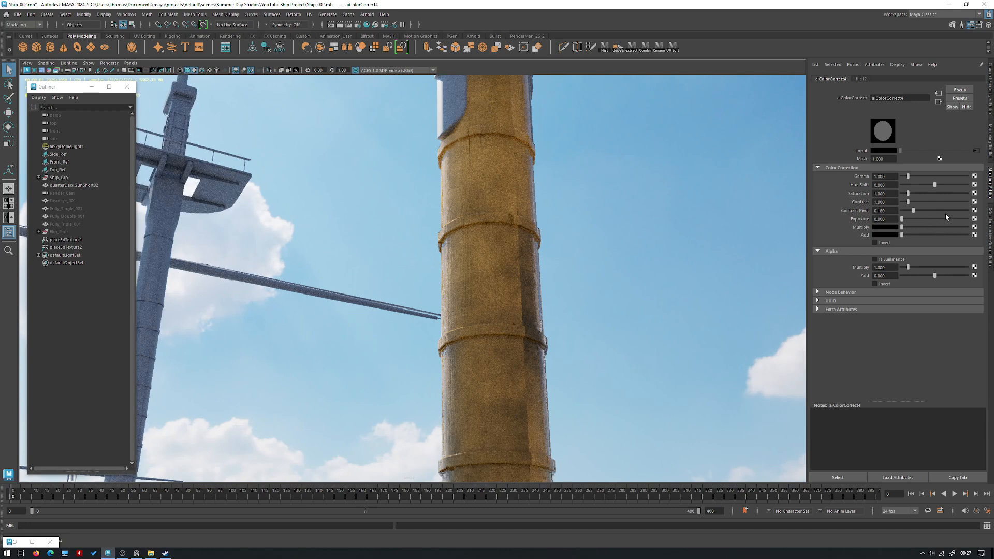
left_click(940, 226)
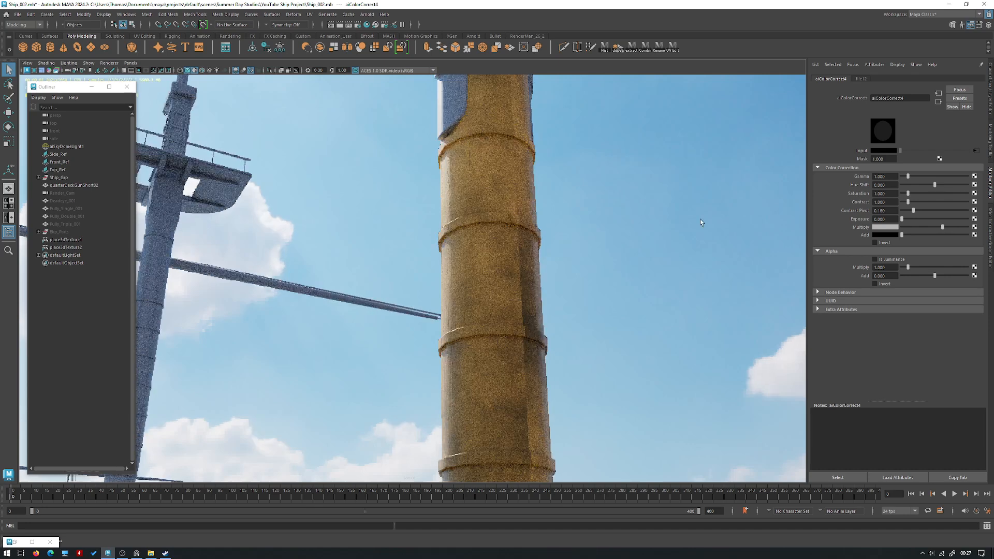
Check the whole ship in the render, switch the viewport from Arnold to the standard shaded display, and select the lower hull.
left_click_drag(520, 223, 386, 191, "alt")
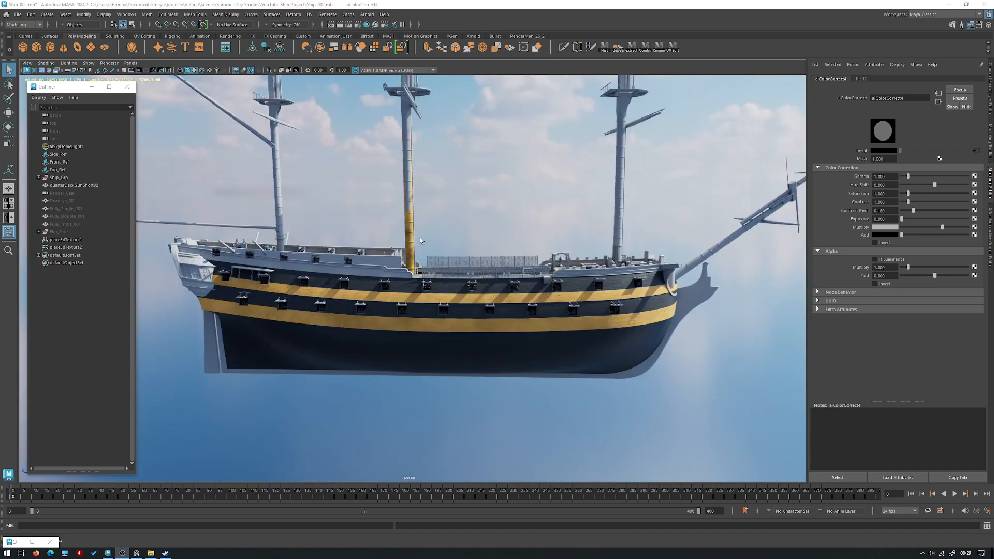
scroll(477, 326, "up", 5)
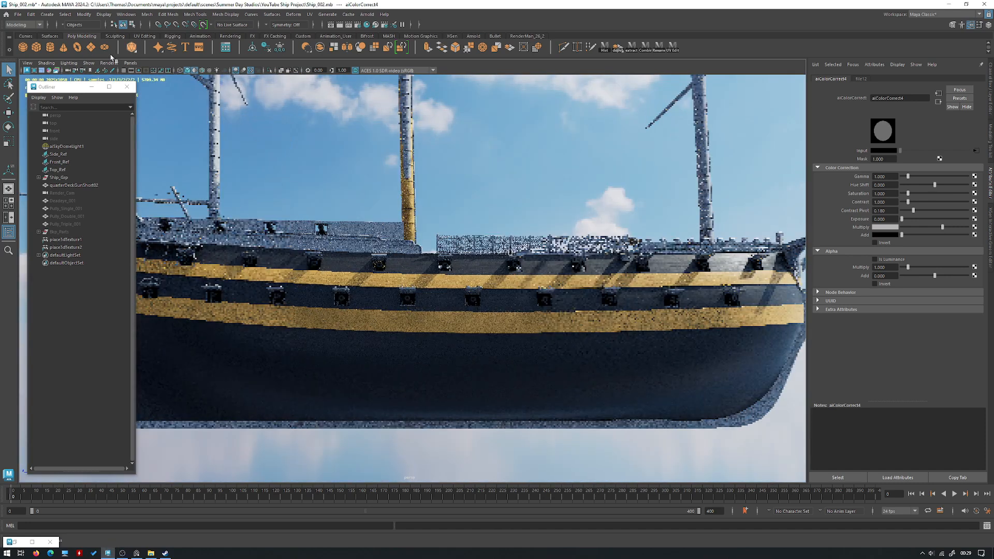
left_click(110, 63)
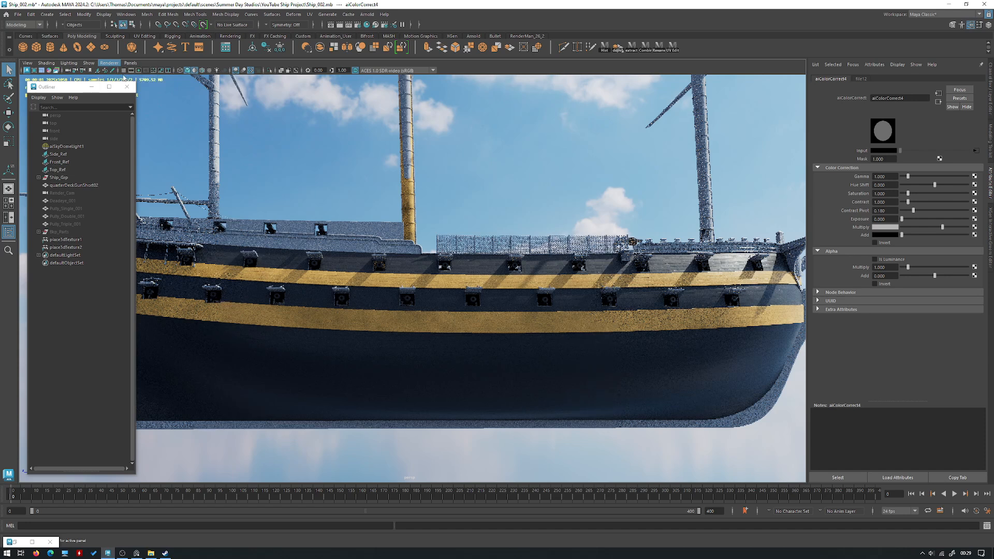
left_click(120, 76)
scroll(399, 308, "down", 3)
scroll(399, 308, "up", 3)
left_click(400, 308)
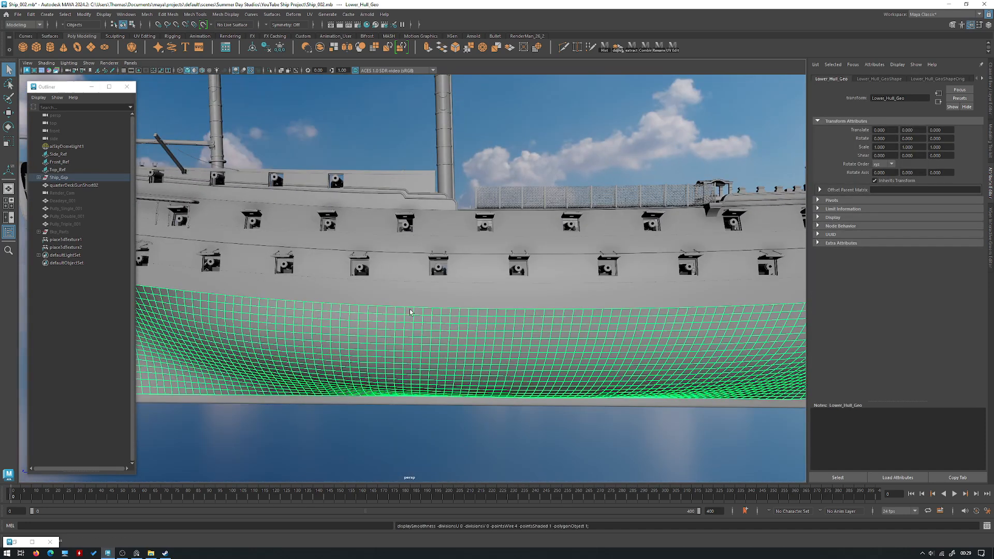
scroll(399, 308, "down", 1)
middle_click_drag(400, 308, 373, 269, "alt")
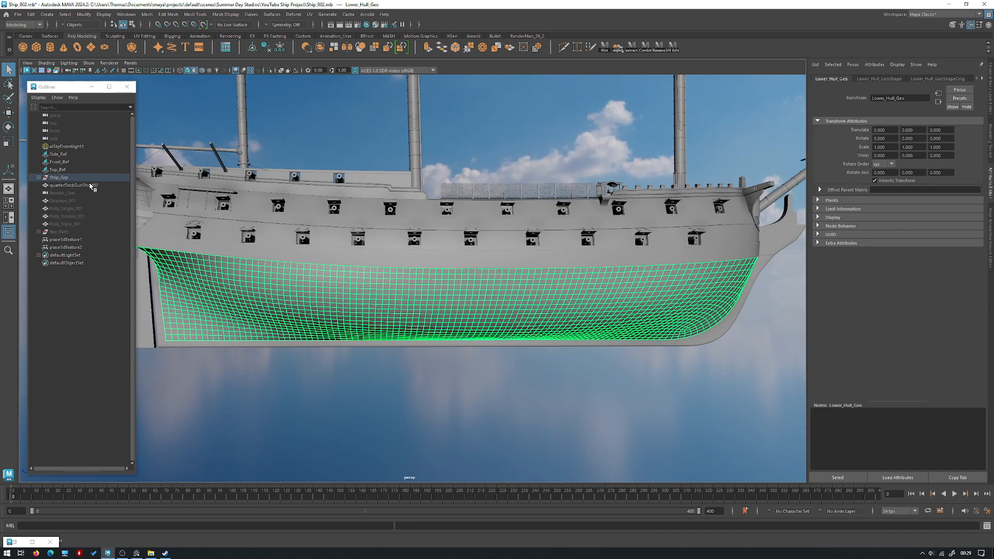
Delete the stray quarterDeckGunShort02 mesh that lies outside Ship_Grp.
left_click(74, 184)
left_click_drag(311, 207, 249, 205, "alt")
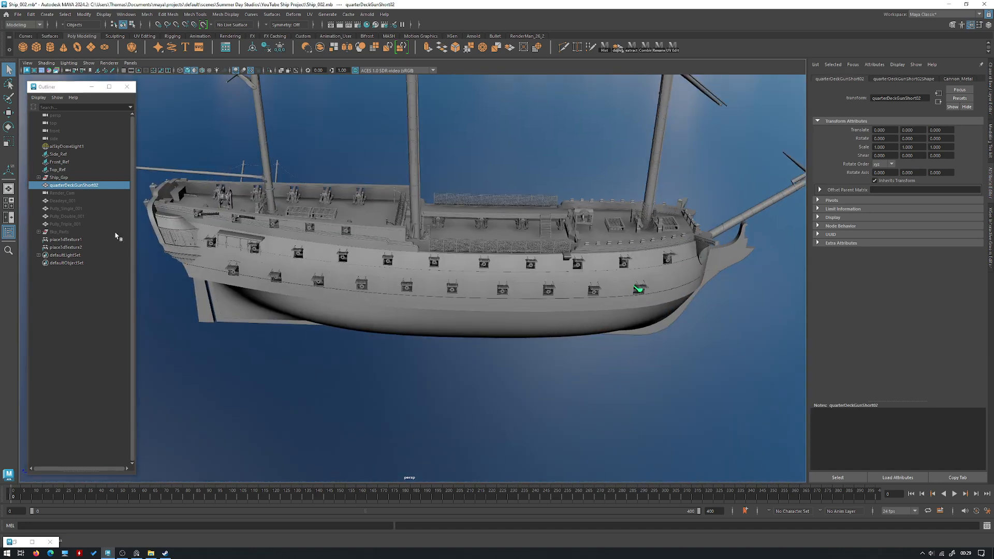
key("f")
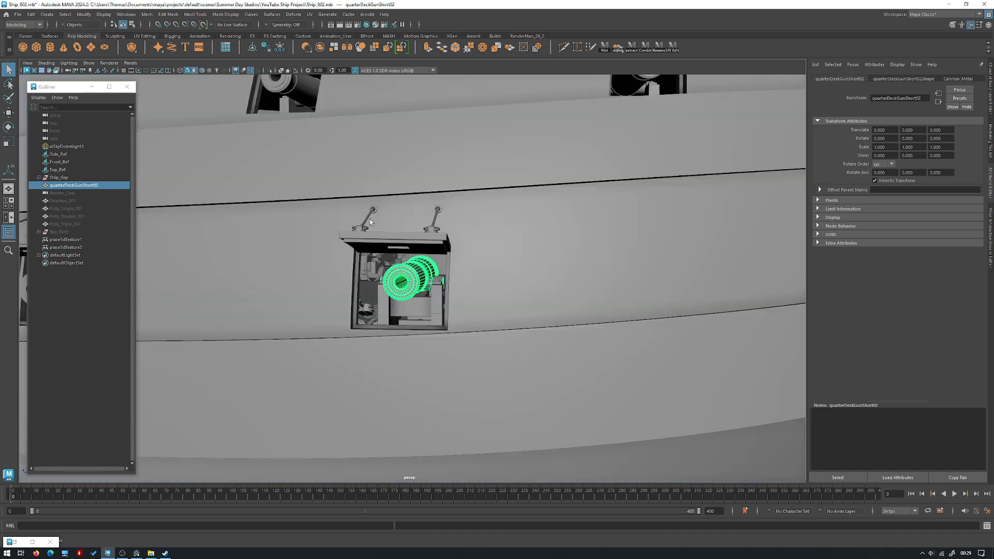
key("h")
key("h")
key("Delete")
right_click_drag(462, 229, 277, 207, "alt")
middle_click_drag(277, 207, 460, 225, "alt")
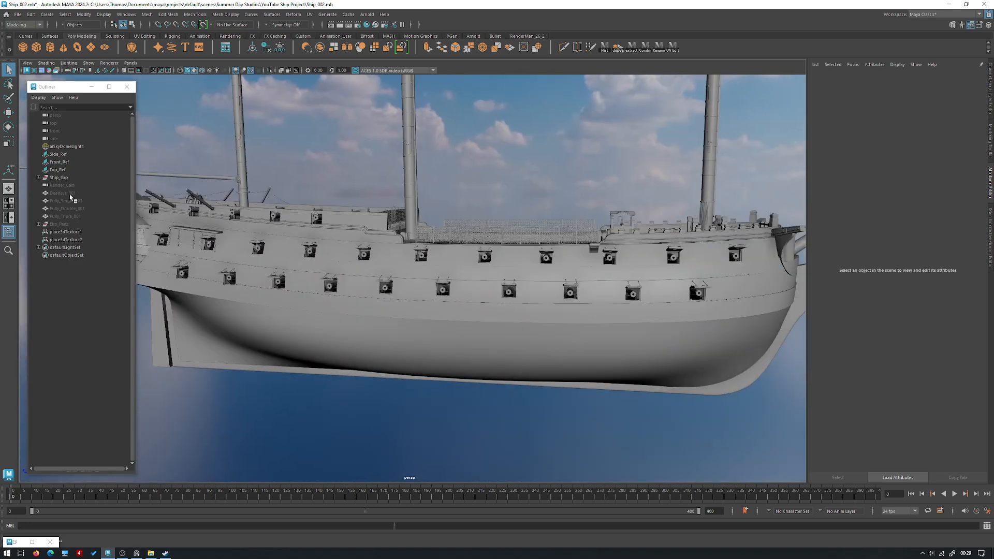
Move the lower hull mesh Lower_Hull_Geo1 out of Ship_Grp to the top level of the Outliner.
left_click(112, 177)
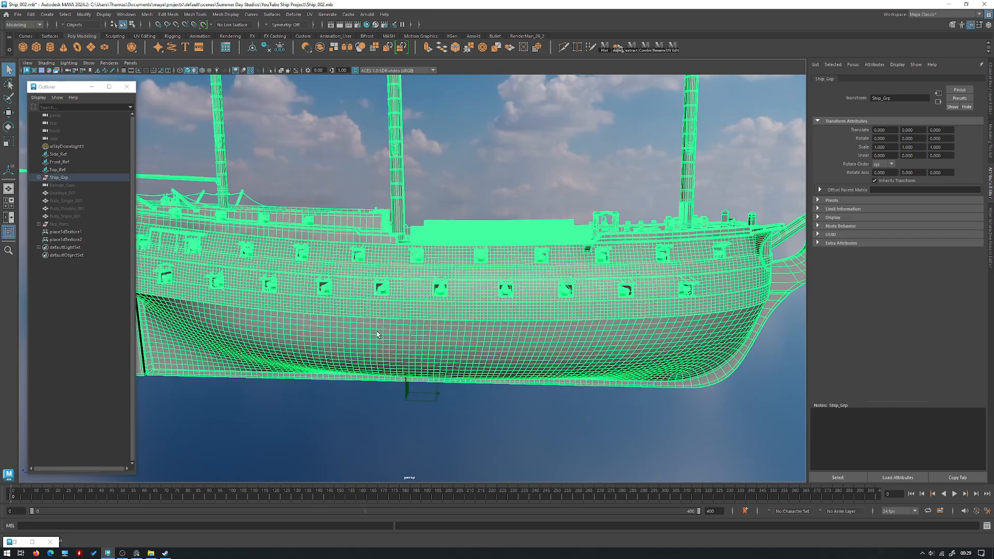
left_click(380, 335)
left_click_drag(380, 335, 518, 290, "alt")
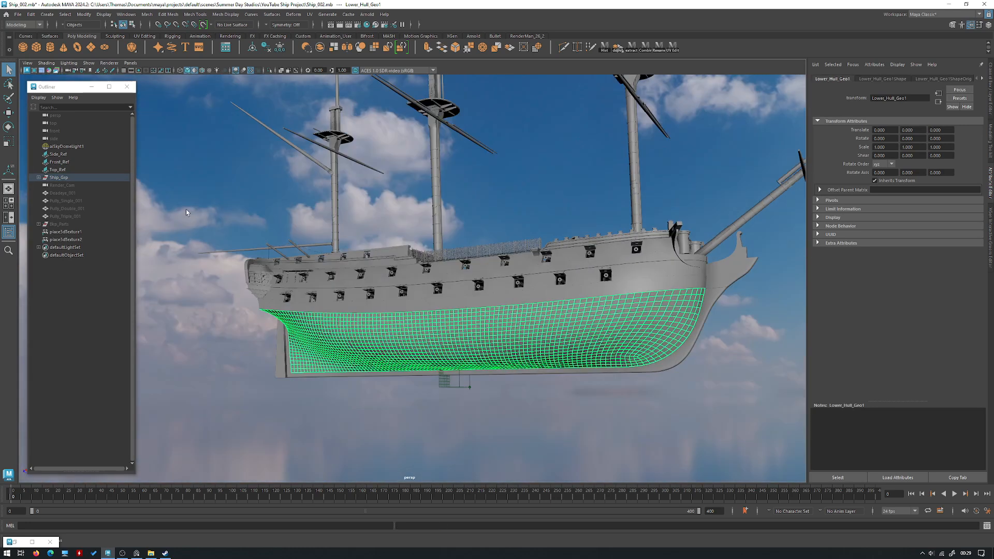
left_click_drag(82, 181, 76, 232)
middle_click_drag(75, 229, 75, 229)
left_click_drag(248, 228, 303, 220, "alt")
middle_click_drag(63, 178, 66, 237)
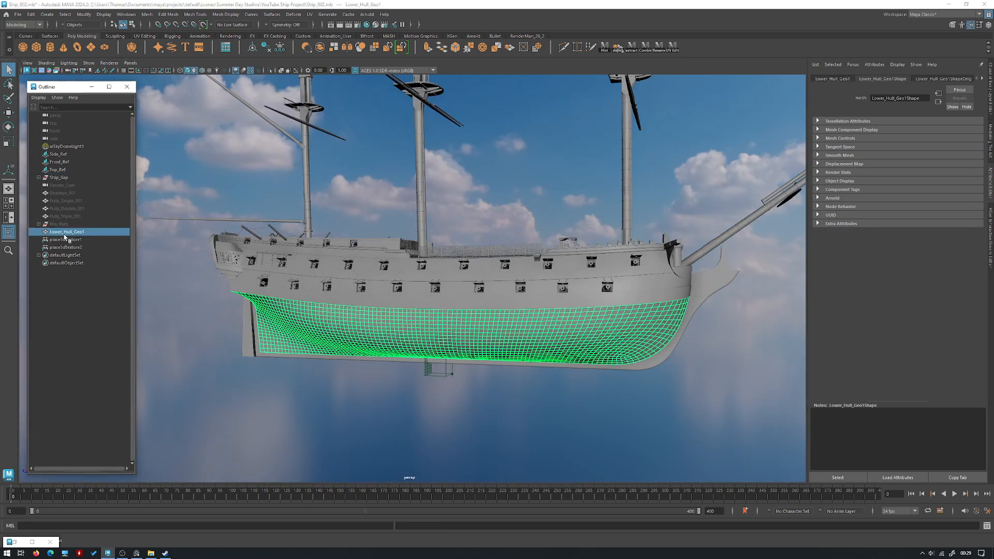
Switch to the side view with the whole lower hull in frame.
left_click_drag(403, 230, 442, 231, "alt")
key("space")
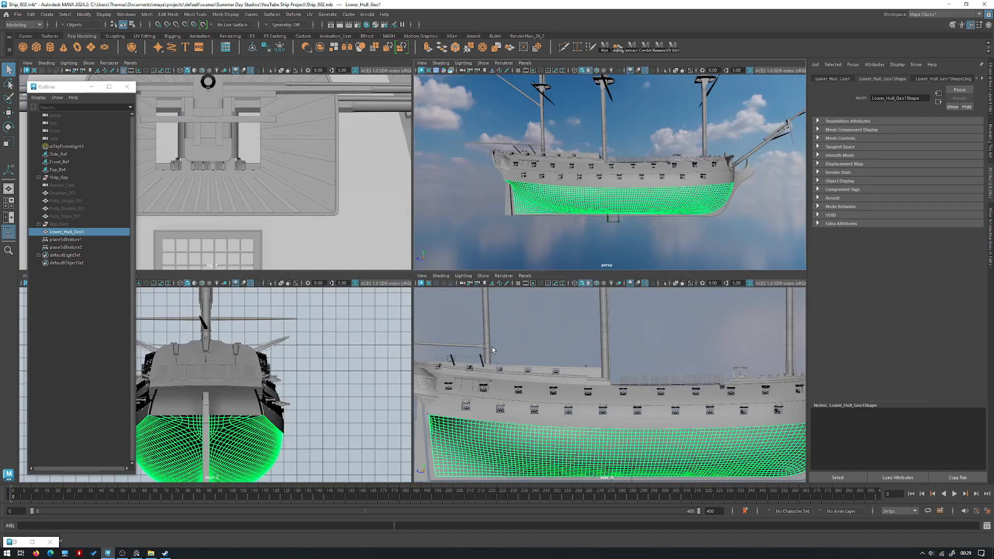
key("space")
scroll(387, 313, "down", 3)
scroll(388, 313, "down", 3)
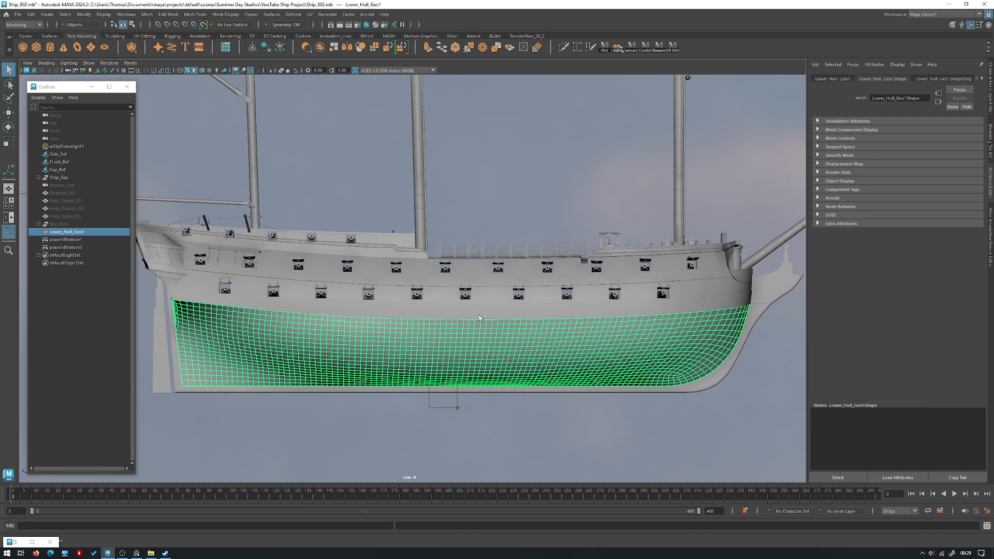
Open the reference board and examine the stern photo for the colour and plating of the hull below the waterline.
left_click(137, 553)
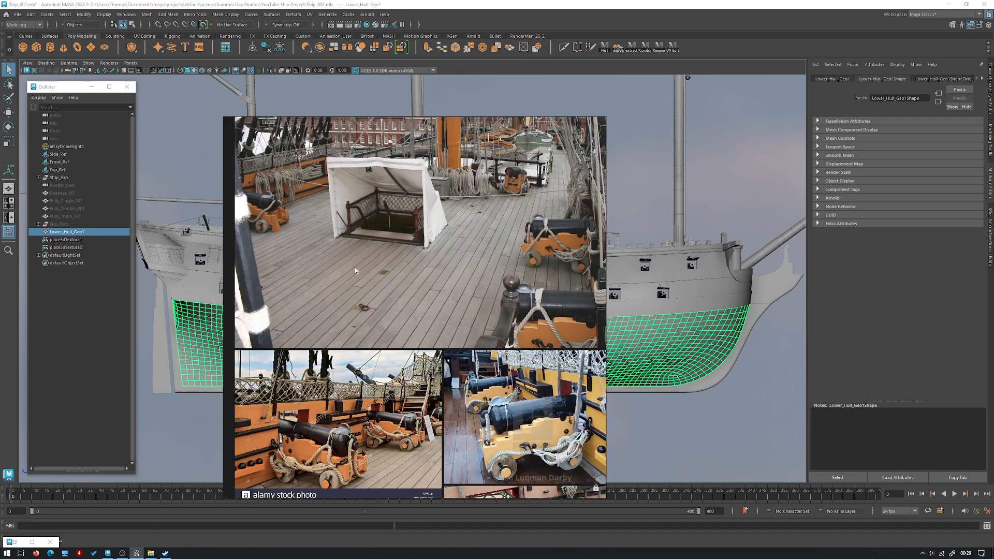
middle_click_drag(349, 359, 466, 291)
scroll(467, 291, "down", 2)
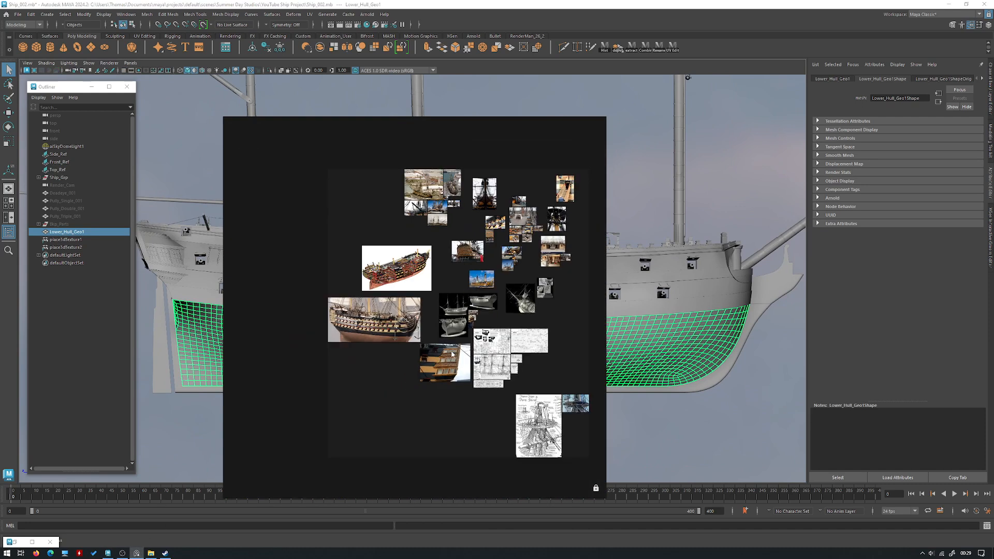
scroll(464, 210, "up", 5)
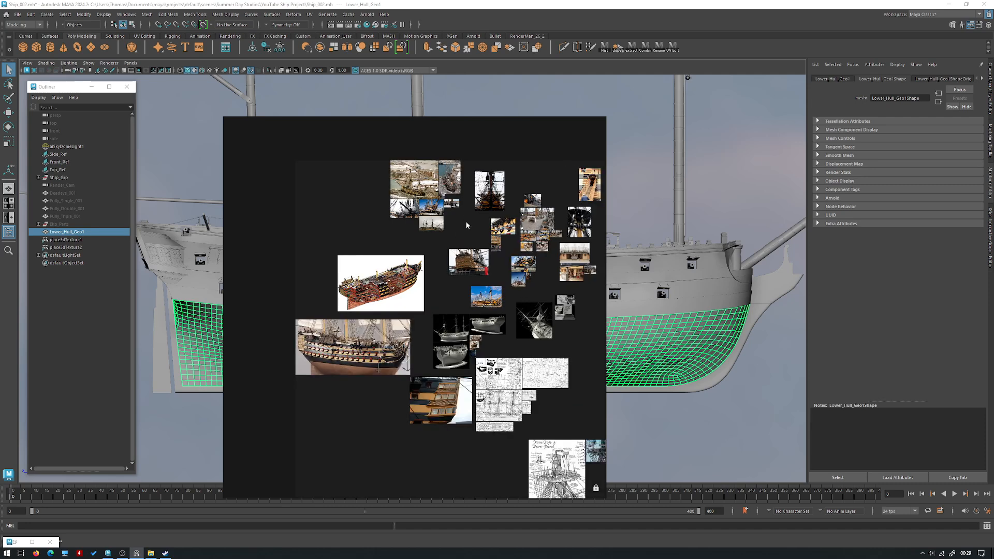
middle_click_drag(448, 349, 482, 258)
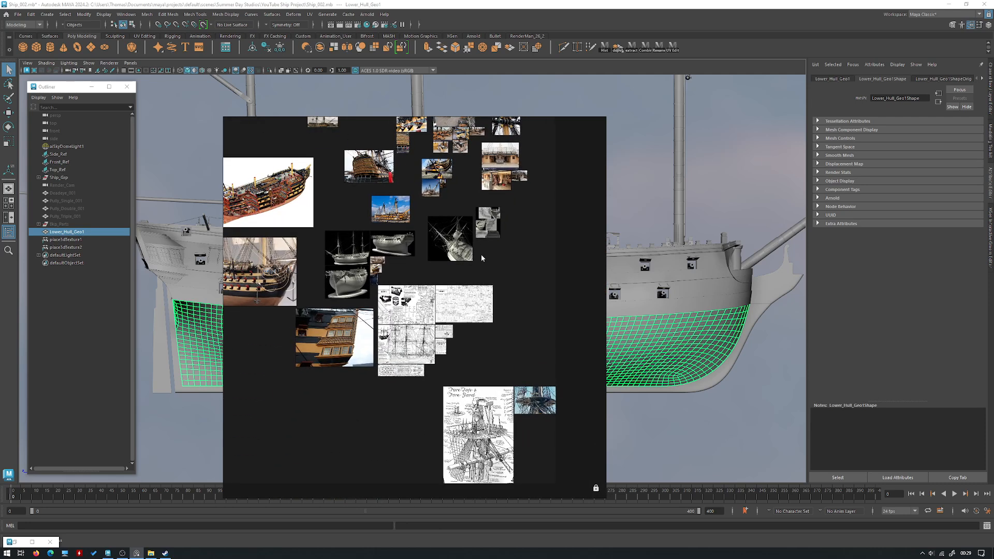
middle_click_drag(343, 350, 351, 393)
scroll(389, 316, "up", 5)
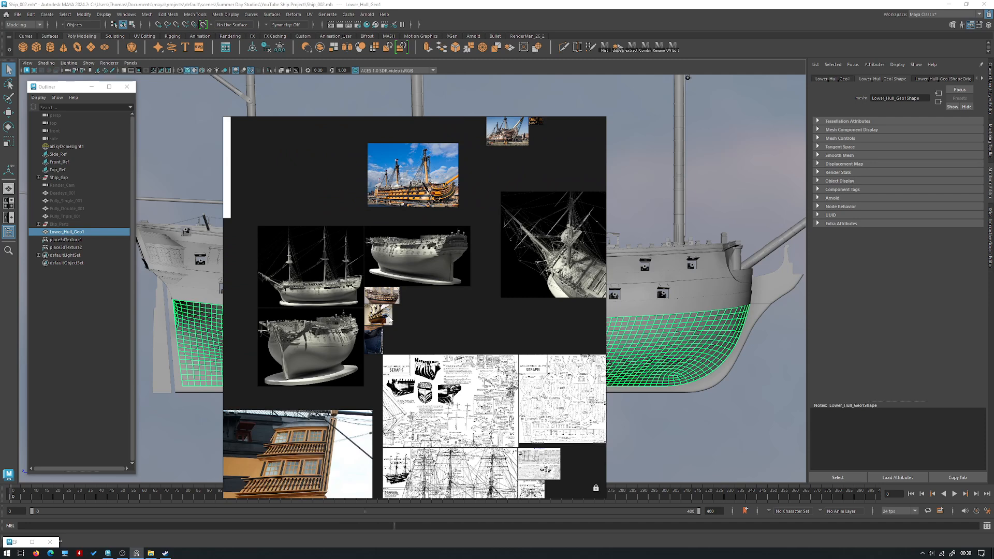
scroll(392, 325, "up", 8)
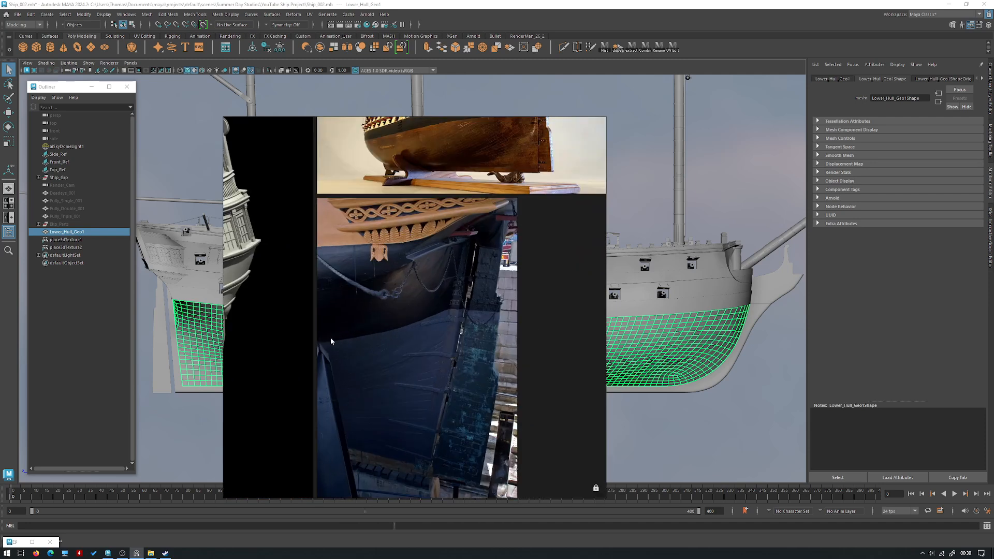
scroll(387, 346, "up", 3)
scroll(409, 325, "down", 2)
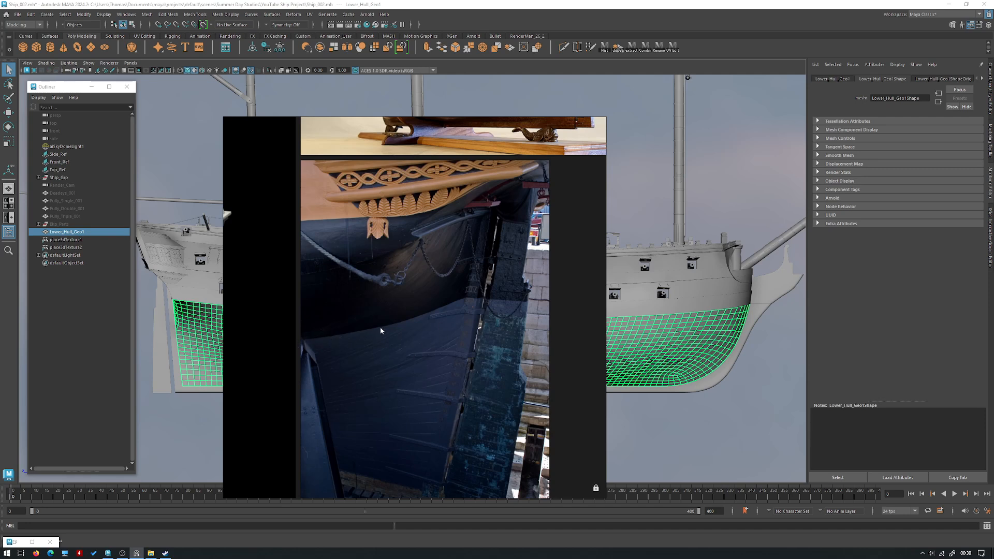
Examine the model-ship reference photos for the lower hull's brown colour and its boundary with the black planking.
scroll(456, 317, "down", 5)
middle_click_drag(466, 223, 402, 354)
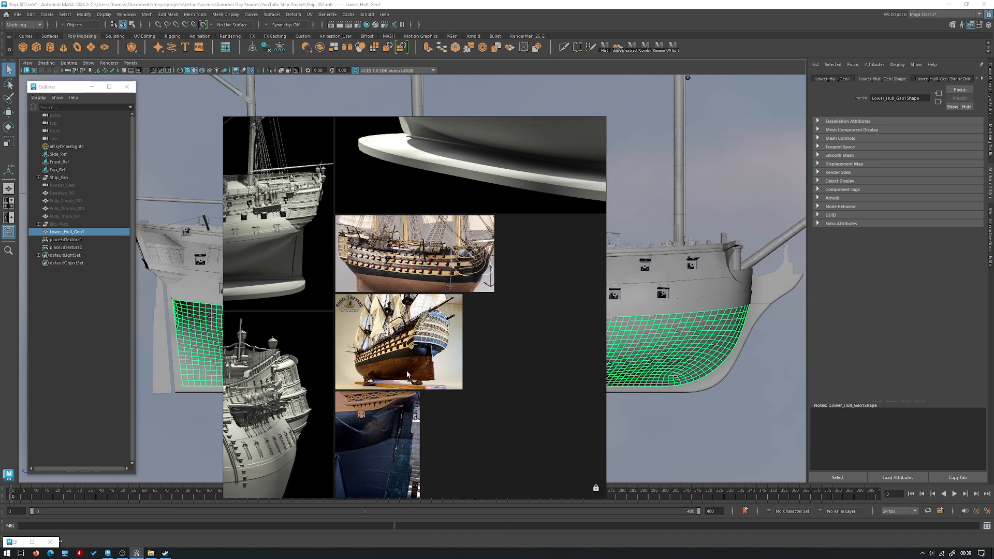
scroll(406, 346, "down", 5)
middle_click_drag(233, 370, 522, 270)
scroll(408, 334, "up", 1)
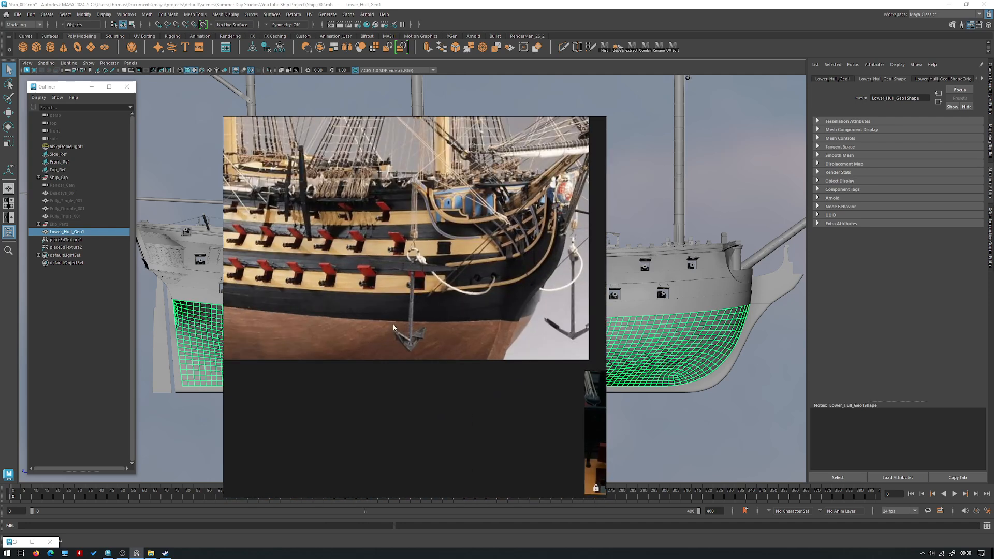
middle_click_drag(408, 334, 516, 364)
scroll(510, 362, "down", 1)
scroll(453, 330, "down", 1)
middle_click_drag(313, 317, 344, 324)
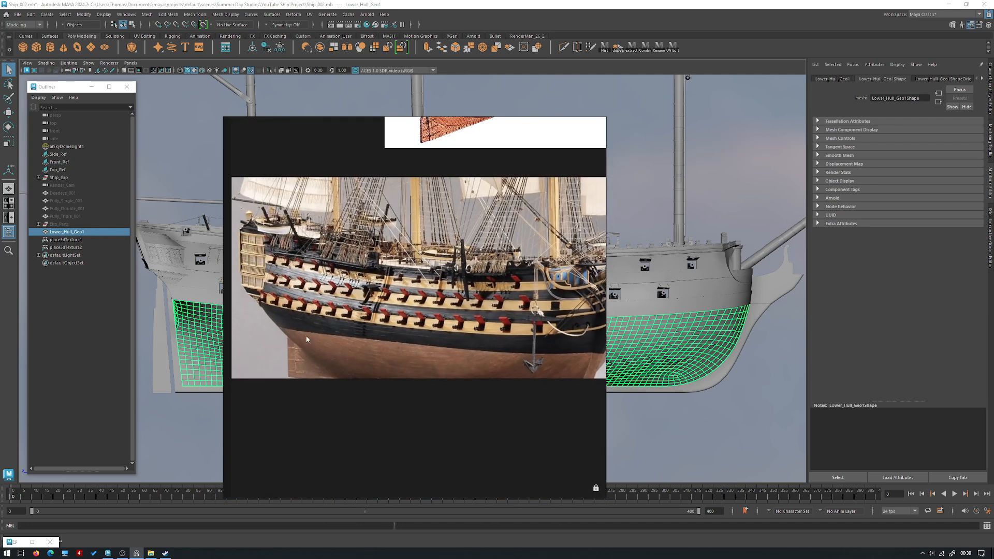
middle_click_drag(405, 351, 394, 348)
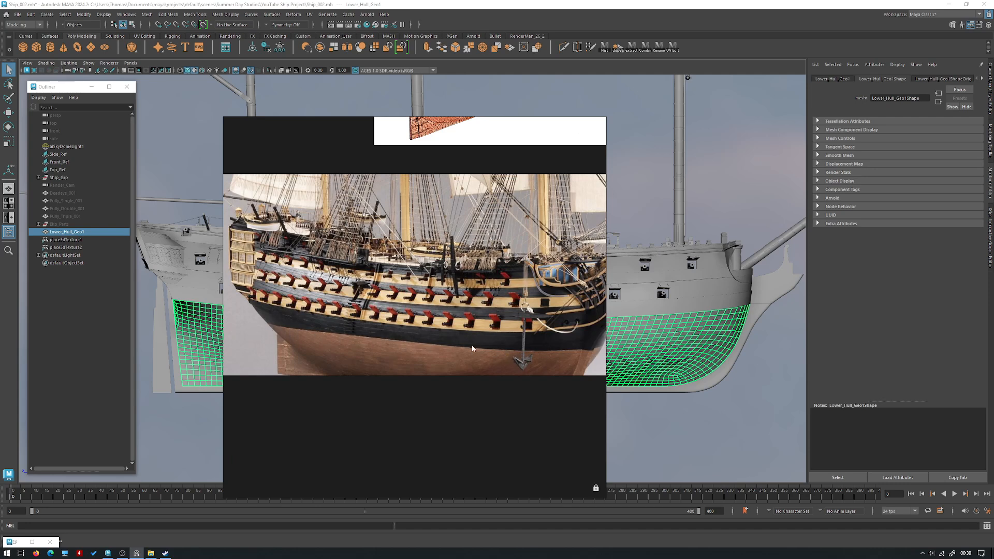
Examine the cutaway drawing and the model-ship photos on the reference board for the lower hull's colour boundary.
scroll(412, 341, "down", 5)
scroll(314, 326, "up", 5)
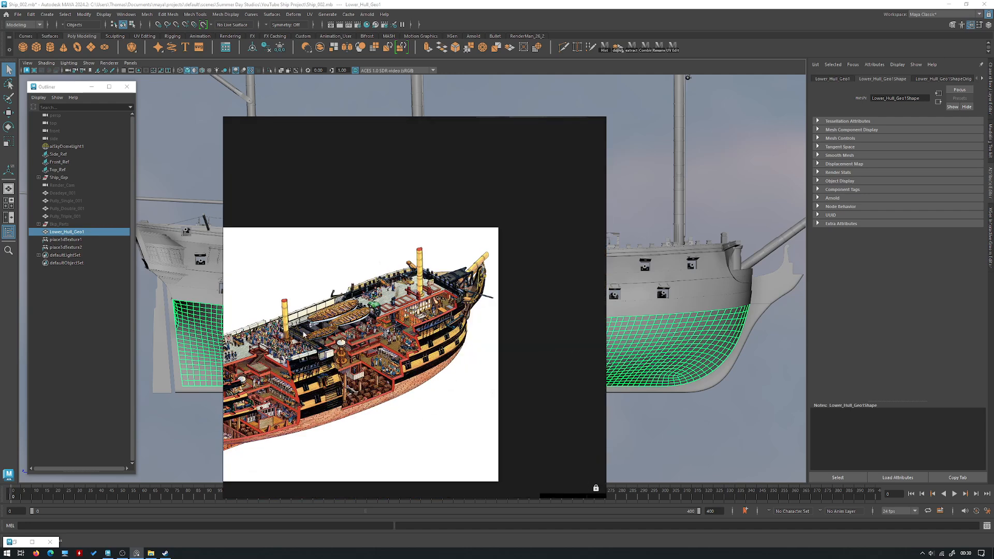
middle_click_drag(313, 326, 464, 255)
scroll(324, 376, "up", 4)
scroll(327, 375, "down", 3)
middle_click_drag(596, 307, 505, 356)
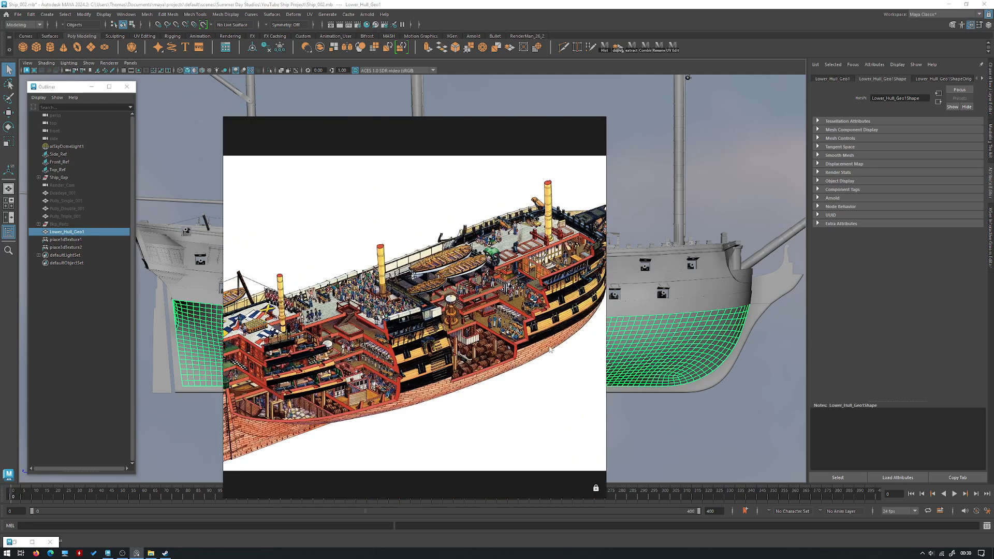
scroll(505, 356, "down", 6)
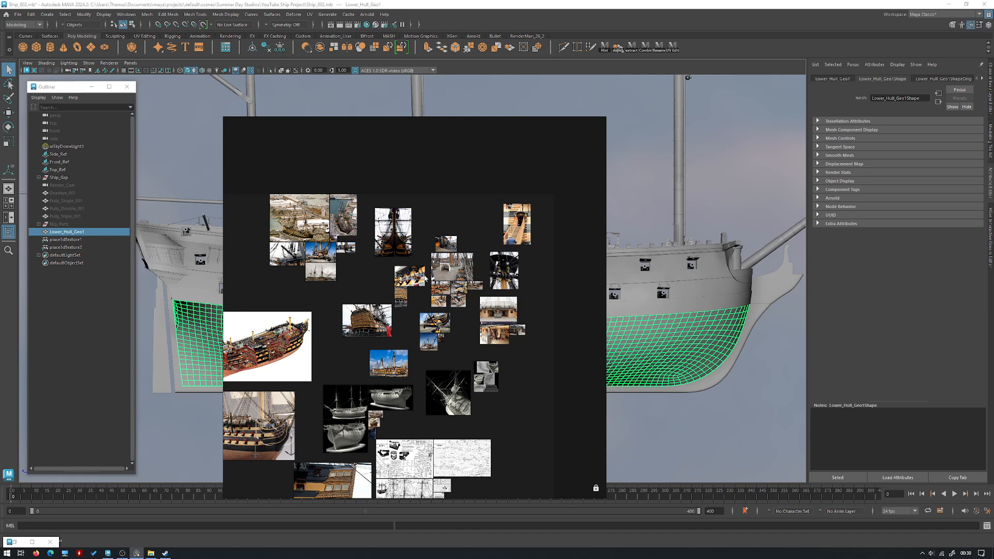
middle_click_drag(440, 383, 416, 281)
scroll(381, 306, "up", 8)
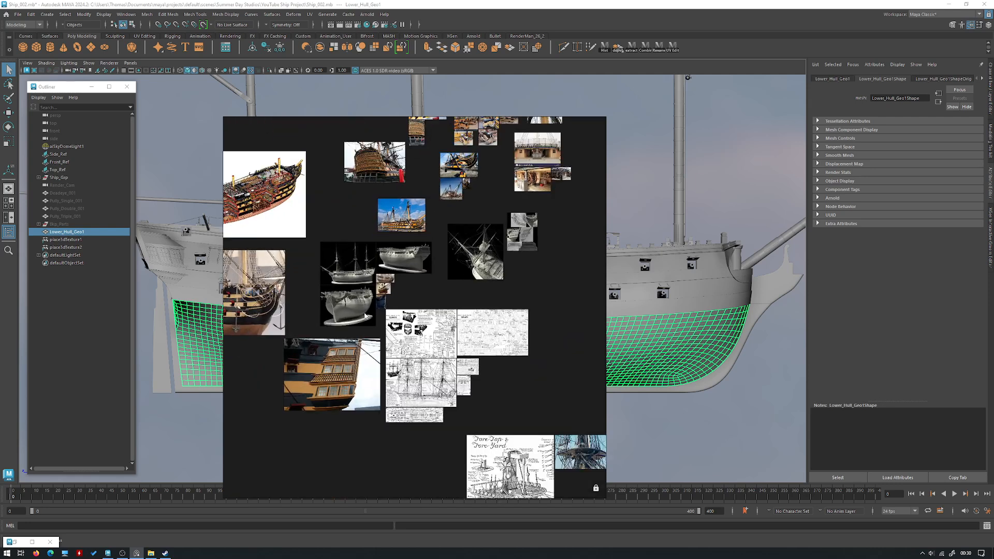
scroll(381, 305, "up", 3)
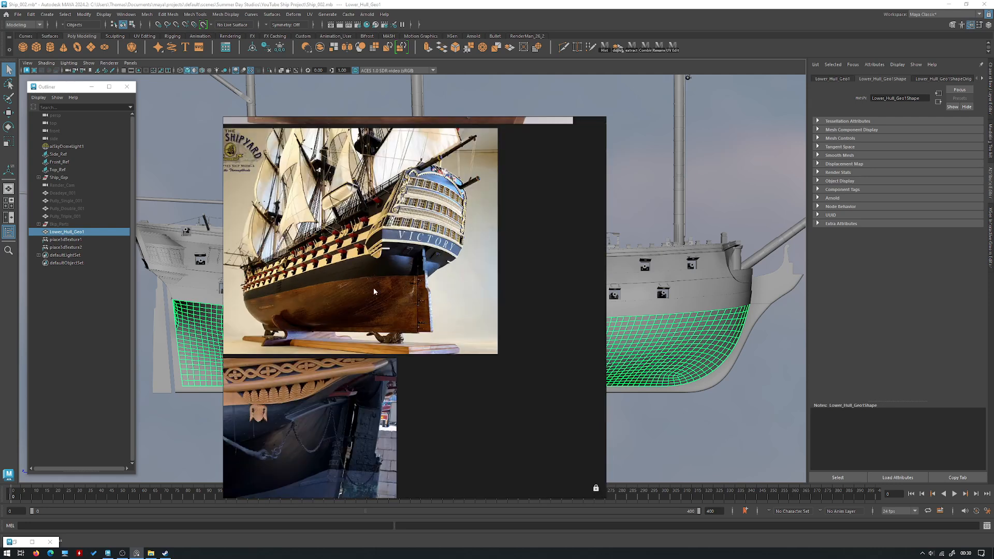
scroll(403, 288, "up", 2)
Slice Lower_Hull_Geo1 horizontally along its whole length in the side view with the Multi-Cut tool, following the reference photo's colour boundary.
middle_click_drag(646, 178, 634, 151, "alt")
left_click_drag(635, 150, 521, 241, "alt")
right_click_drag(311, 294, 267, 294, "shift")
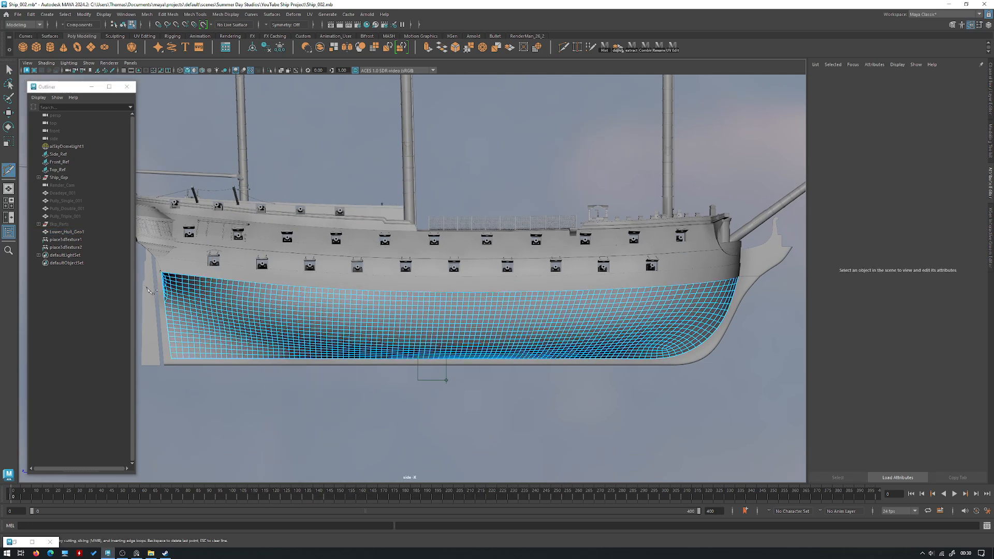
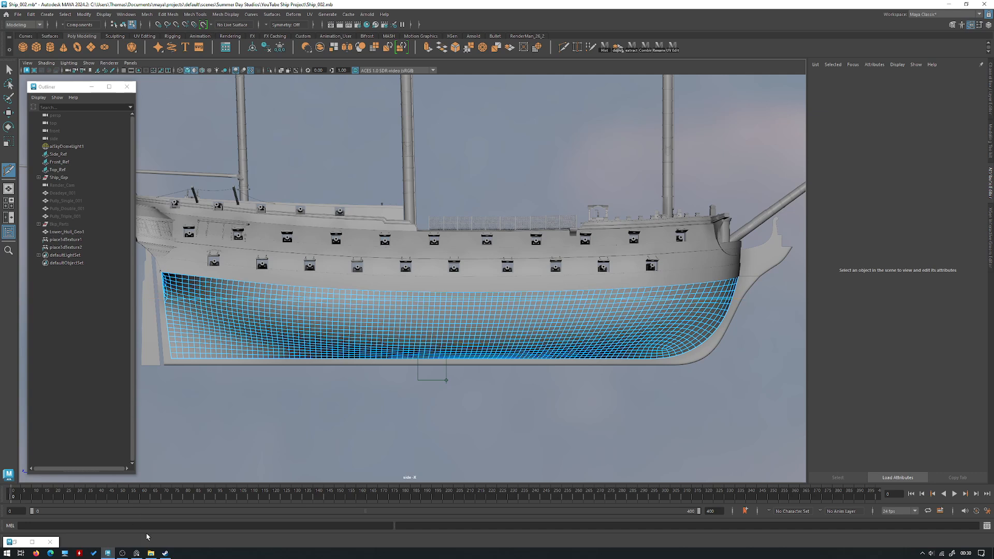
left_click(136, 553)
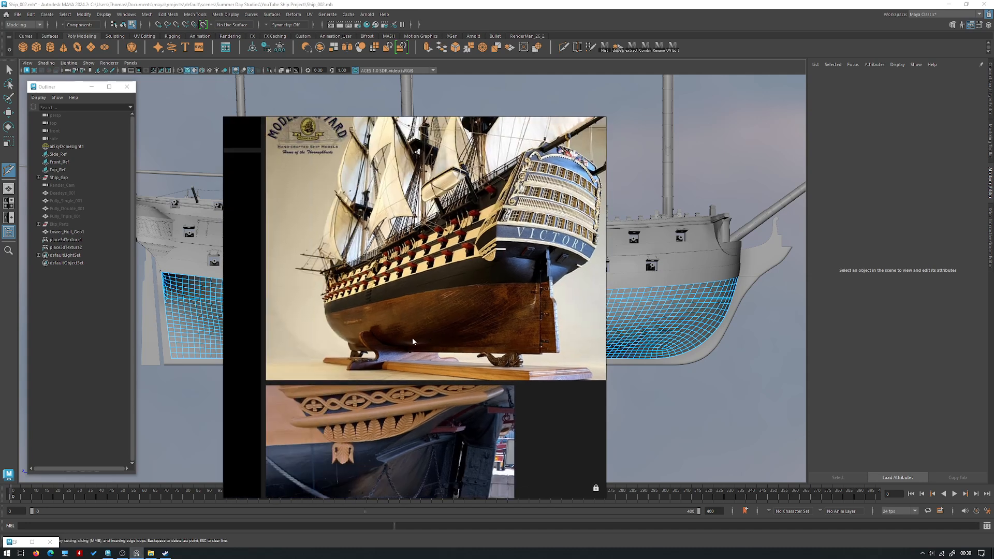
left_click(136, 553)
Isolate Lower_Hull_Geo1 in the perspective view and inspect the new cut line along the hull.
key("space")
left_click_drag(586, 173, 586, 146)
right_click_drag(414, 205, 464, 219, "alt")
left_click_drag(464, 219, 442, 220, "alt")
key("w")
right_click_drag(431, 214, 446, 182)
key("ctrl+1")
middle_click_drag(322, 231, 515, 202, "alt")
right_click_drag(368, 243, 431, 244, "alt")
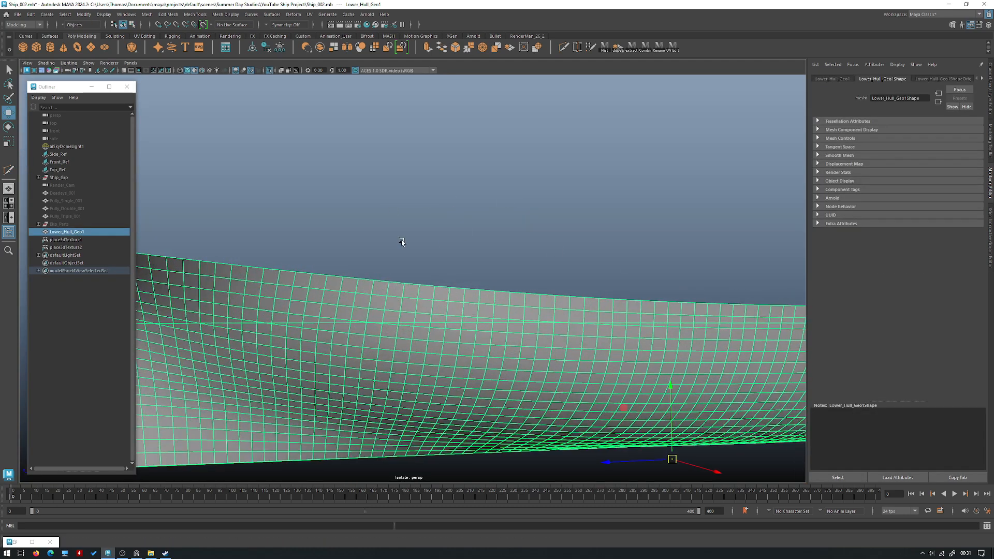
left_click_drag(381, 254, 426, 271, "alt")
middle_click_drag(290, 281, 421, 263, "alt")
left_click_drag(420, 263, 411, 235, "alt")
Try to select the strip of faces along the cut line at the hull's end in face mode.
right_click_drag(399, 228, 415, 248)
left_click_drag(414, 248, 452, 289, "alt")
right_click_drag(452, 289, 473, 264, "alt")
middle_click_drag(473, 264, 466, 308, "alt")
key("q")
left_click(417, 279)
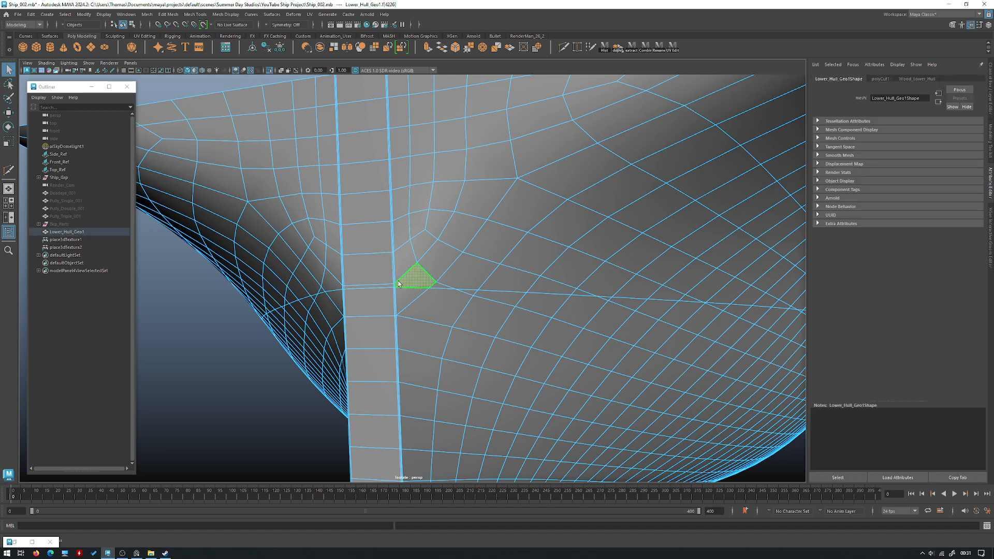
double_click(334, 288, "shift")
left_click(383, 286)
mouse_move(406, 296)
right_mouse_down("alt")
mouse_move(450, 312)
mouse_move(406, 295)
right_mouse_up("alt")
key("space")
key("space")
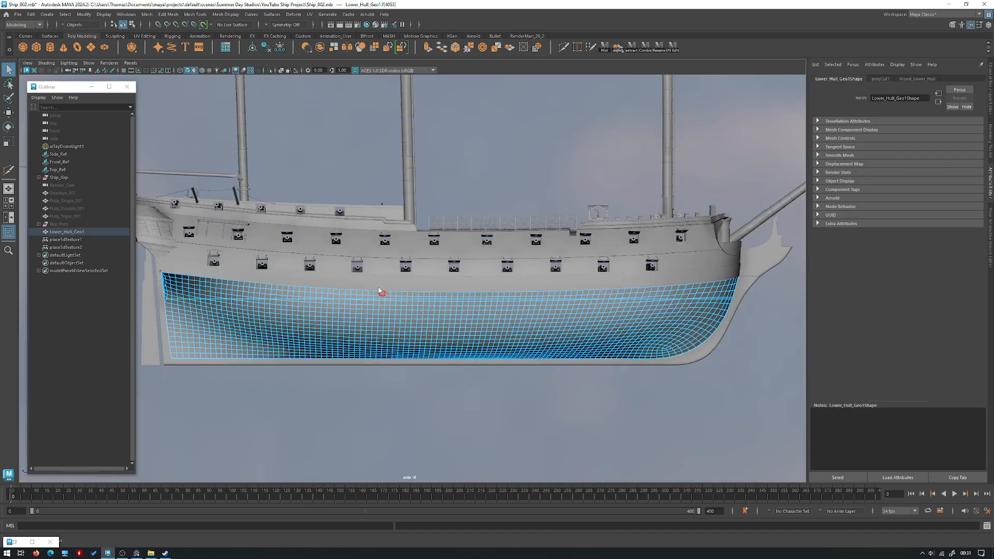
Isolate the lower hull in the side view and delete the faces above the cut line.
key("F8")
key("ctrl+1")
right_click_drag(276, 146, 184, 223)
left_click_drag(152, 242, 806, 301)
middle_click_drag(400, 238, 560, 262, "alt")
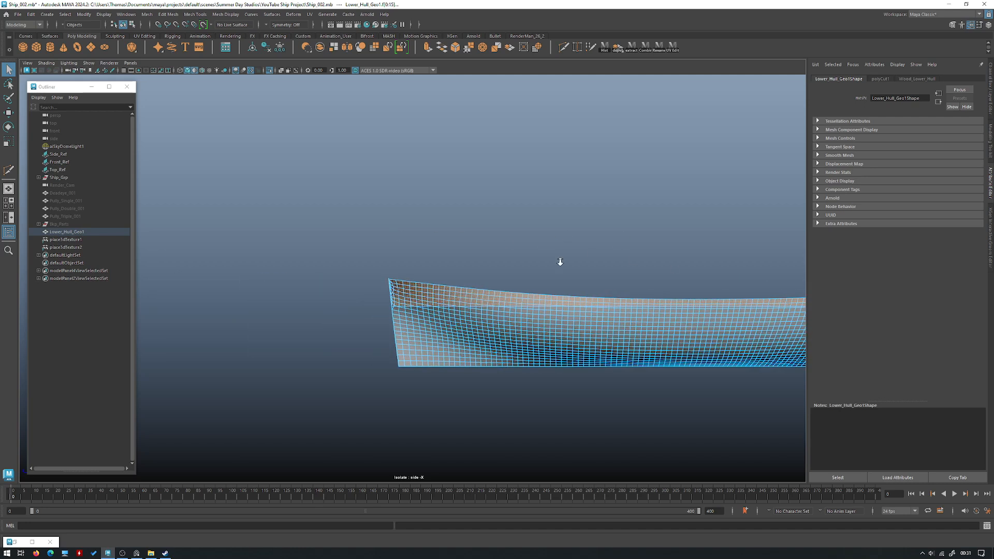
right_click_drag(560, 262, 632, 261, "alt")
right_click_drag(415, 245, 621, 258, "alt")
key("Delete")
Delete the leftover faces above the cut line at the stern end of the lower hull.
middle_click_drag(248, 330, 170, 176, "alt")
right_click_drag(170, 176, 207, 223, "alt")
middle_click_drag(136, 191, 218, 242, "alt")
left_click_drag(218, 243, 308, 267)
key("Delete")
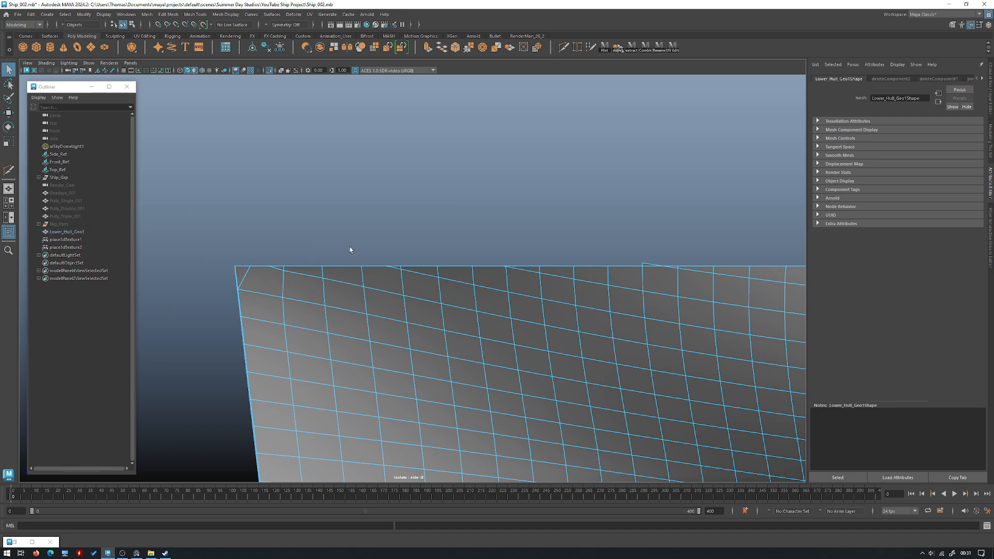
Delete the stray faces still sticking out above the cut line along the middle of the lower hull.
middle_click_drag(588, 239, 446, 262, "alt")
left_click_drag(456, 265, 516, 290)
key("Delete")
middle_click_drag(627, 256, 389, 280, "alt")
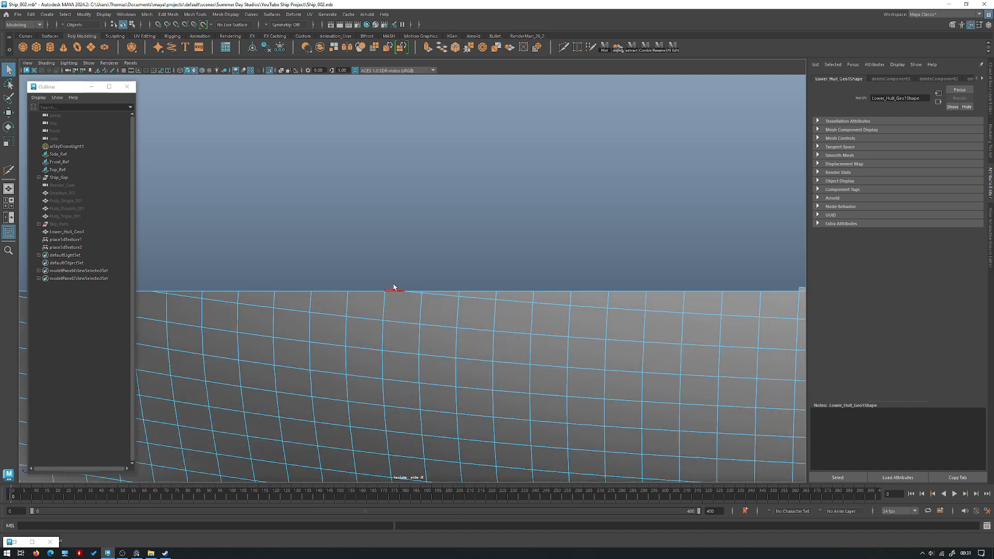
left_click_drag(374, 278, 398, 291)
key("Delete")
middle_click_drag(757, 267, 352, 262, "alt")
left_click_drag(354, 254, 451, 284)
key("Delete")
Remove the remaining face slivers above the cut line along the forward part of the hull up to the bow.
middle_click_drag(541, 240, 295, 245, "alt")
middle_click_drag(497, 259, 279, 259, "alt")
middle_click_drag(616, 262, 381, 259, "alt")
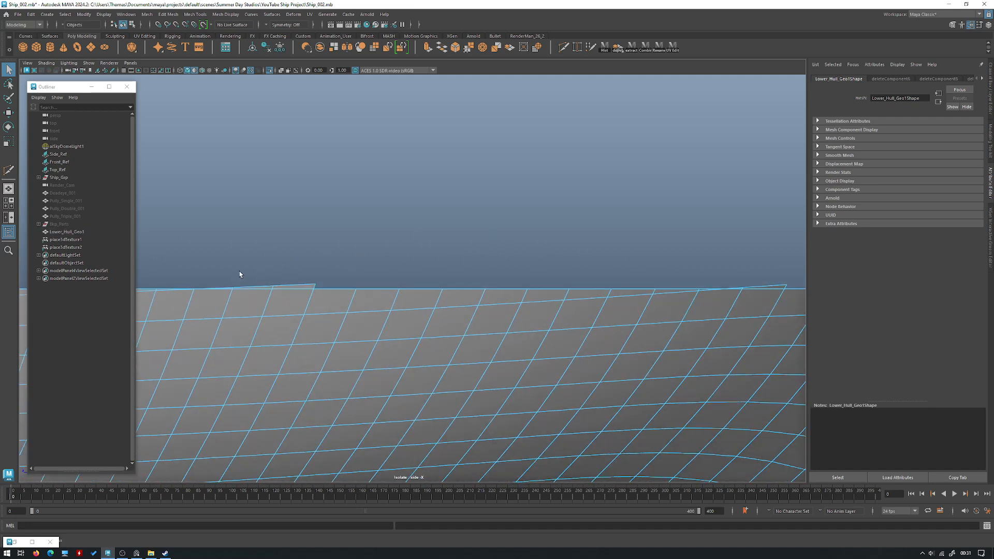
left_click_drag(225, 274, 337, 293)
key("Delete")
middle_click_drag(227, 242, 397, 252, "alt")
scroll(459, 303, "up", 1)
left_click_drag(301, 269, 428, 304)
key("Delete")
middle_click_drag(433, 244, 457, 283, "alt")
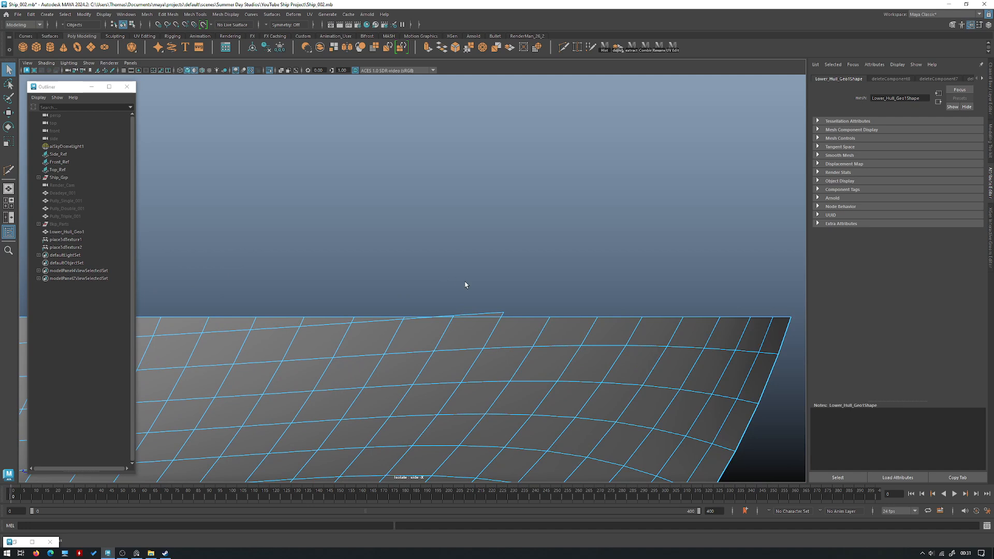
left_click_drag(527, 314, 542, 317)
key("Delete")
Return to the perspective view in object mode and show the whole ship again.
key("space")
key("space")
right_click_drag(473, 220, 511, 208)
left_click_drag(510, 202, 477, 226, "alt")
right_click_drag(477, 226, 264, 189, "alt")
left_click_drag(264, 189, 339, 238, "alt")
key("ctrl+1")
key("w")
right_click_drag(339, 238, 455, 284, "alt")
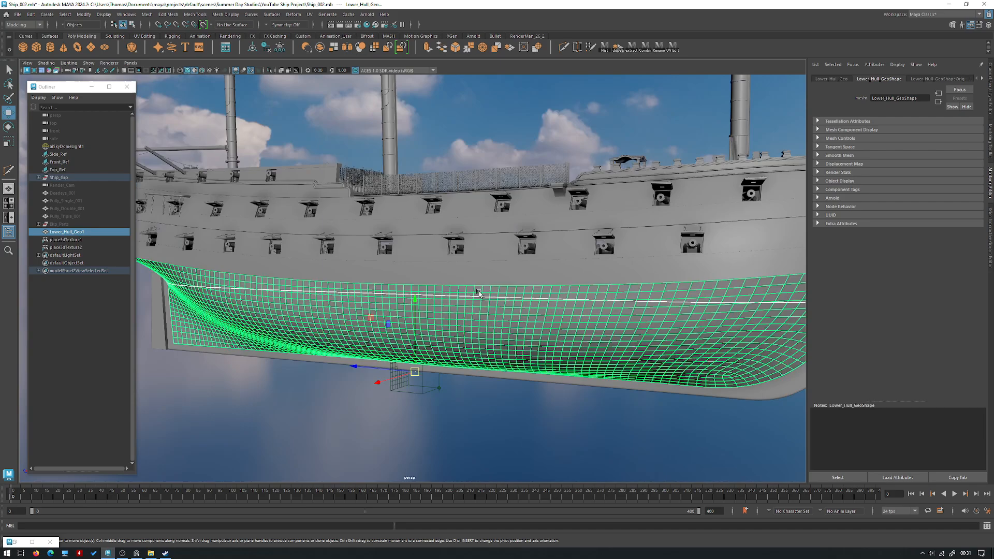
Select the trimmed Lower_Hull_Geo1 and examine its upper edge against the ship from stern to bow.
left_click(468, 312)
right_click_drag(468, 312, 396, 283, "alt")
left_click_drag(396, 284, 592, 300, "alt")
right_click_drag(593, 300, 542, 298, "alt")
left_click_drag(541, 298, 432, 327, "alt")
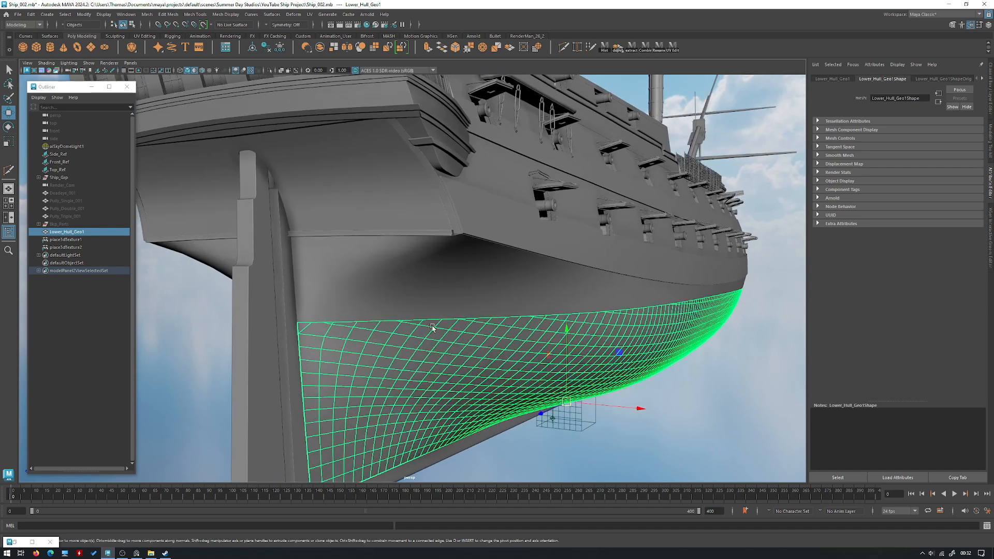
mouse_move(436, 300)
left_mouse_down("alt")
mouse_move(466, 295)
mouse_move(521, 315)
mouse_move(446, 293)
left_mouse_up("alt")
right_click(442, 293)
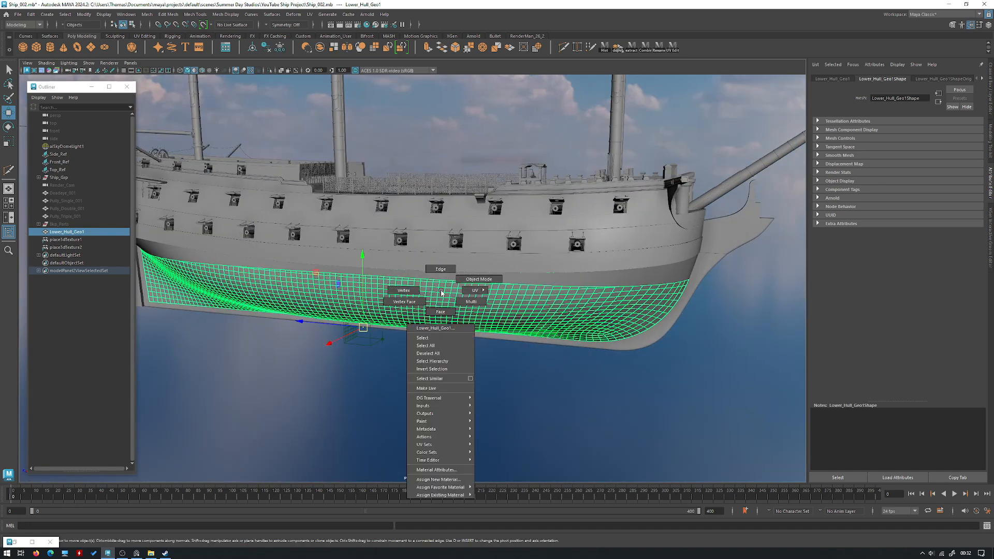
right_click_drag(442, 293, 648, 274, "alt")
left_click_drag(648, 275, 604, 293, "alt")
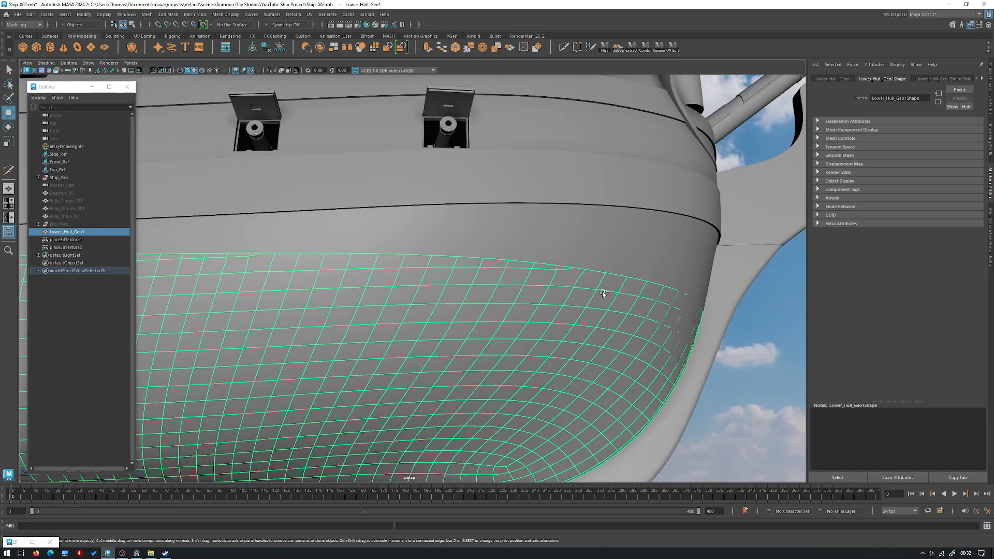
Isolate the lower hull briefly to inspect the trimmed edge at the bow, then restore the full ship display.
key("ctrl+1")
left_click(730, 318)
left_click_drag(730, 317, 484, 210, "alt")
left_click(522, 199)
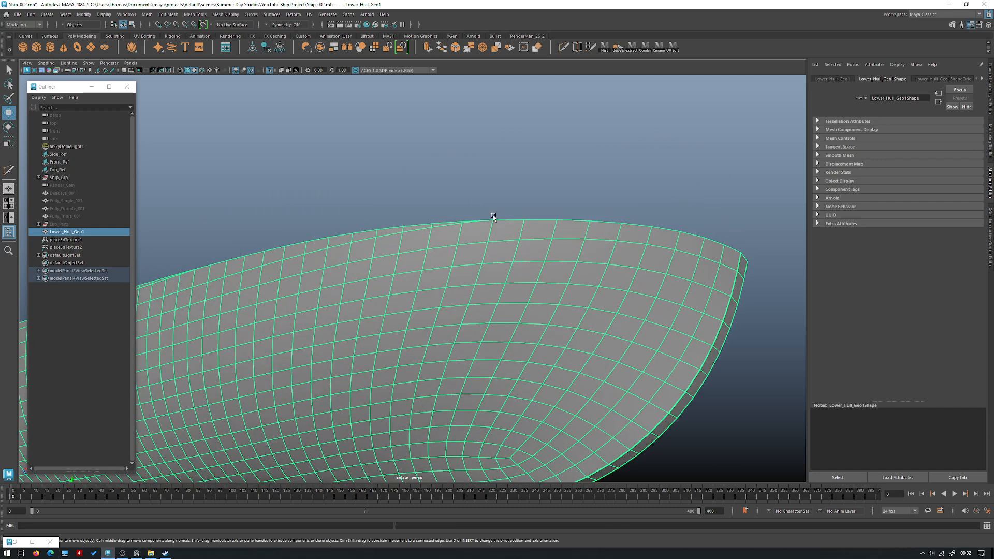
left_click_drag(464, 227, 433, 295, "alt")
key("ctrl+1")
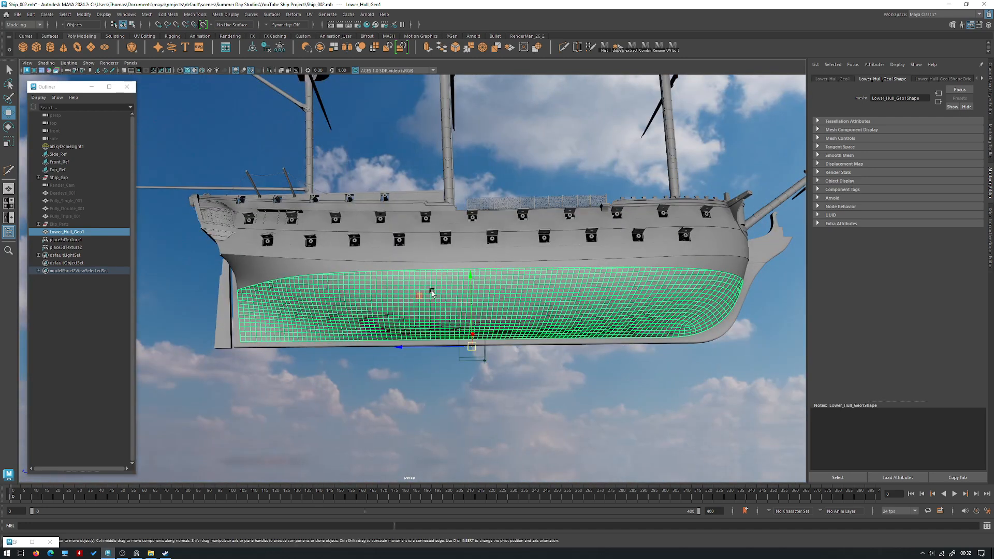
left_click(983, 78)
left_click(982, 78)
left_click(982, 78)
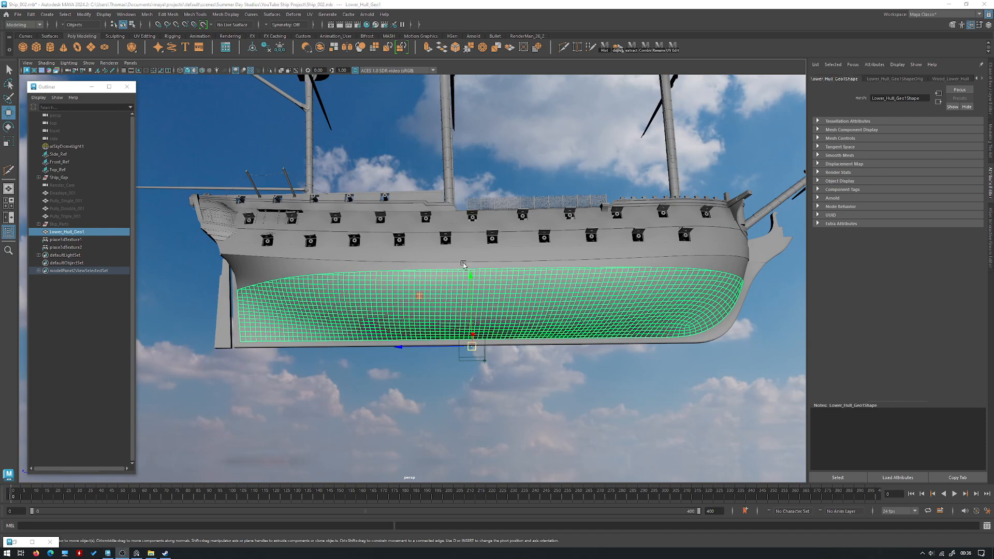
Assign a new aiStandardSurface material to Lower_Hull_Geo1 and name it Lower_Hull_Copper.
right_click(472, 280)
mouse_move(491, 483)
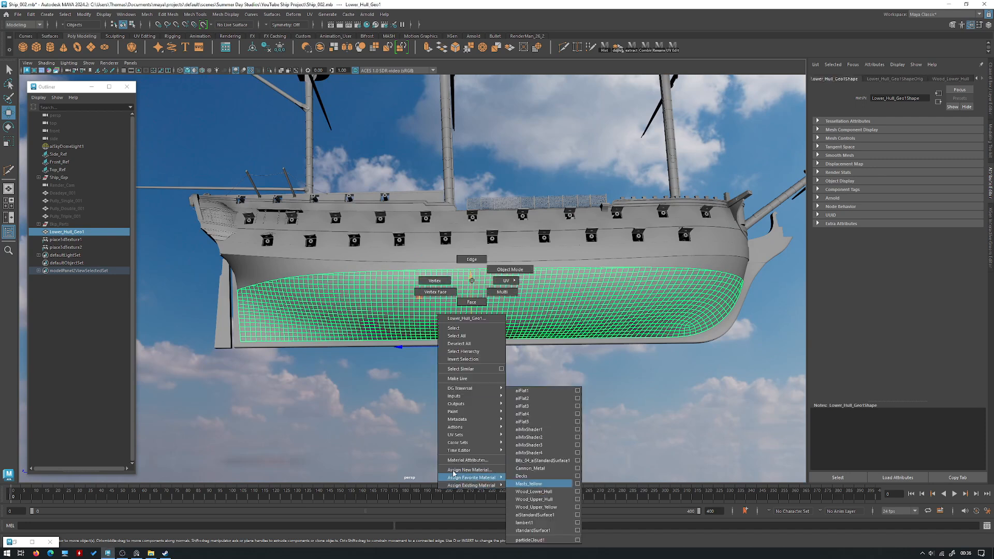
left_click(468, 470)
left_click(296, 255)
left_click(343, 358)
double_click(912, 98)
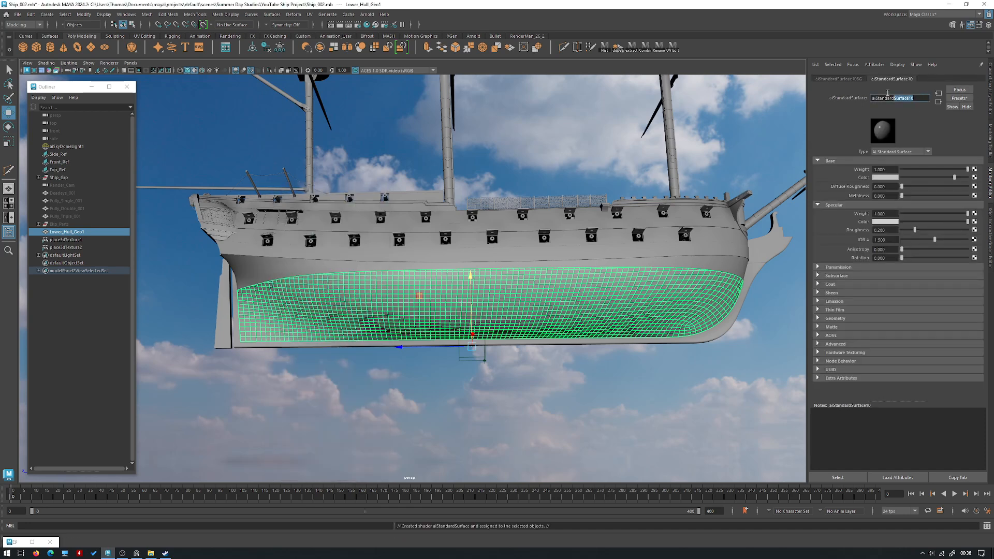
type("Lower Hull Copper")
key("Return")
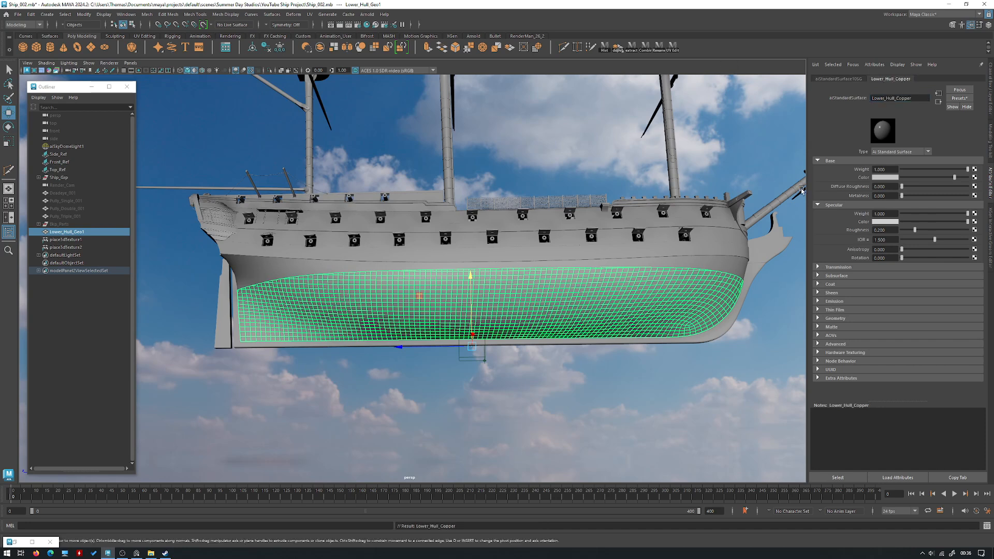
Open the Hypershade and move the Lower_Hull_Copper shader and its shading group clear of the other material networks.
left_click(32, 542)
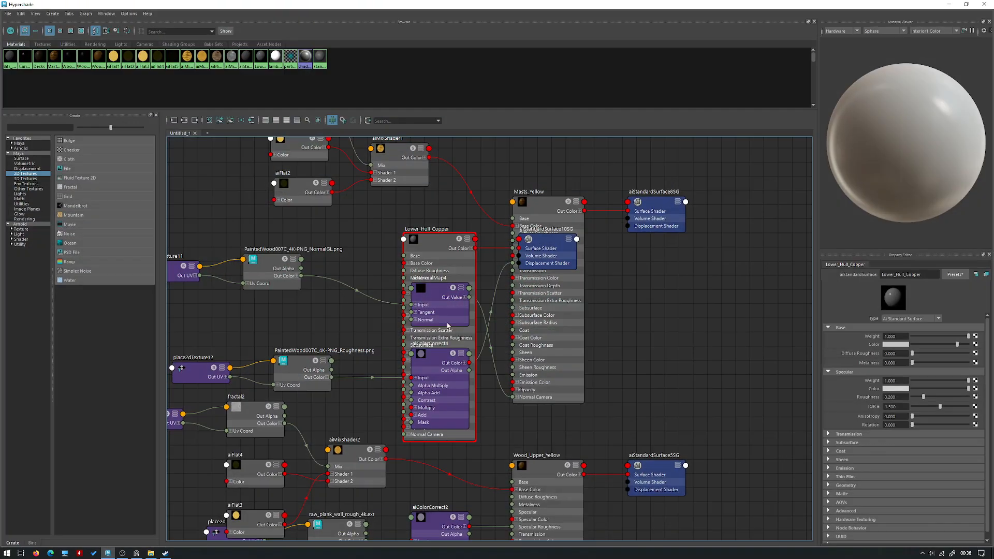
left_click_drag(458, 265, 672, 305)
left_click_drag(541, 260, 751, 301)
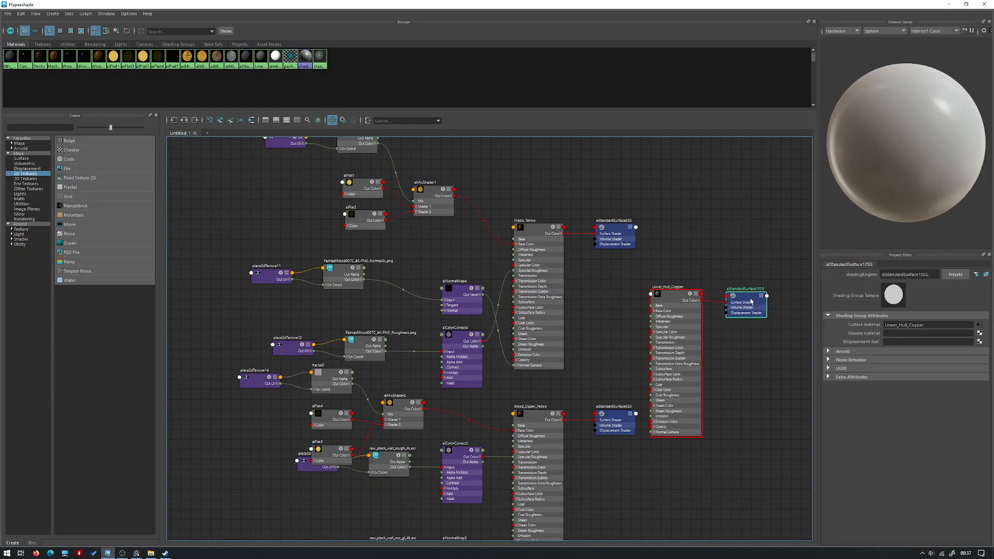
left_click(675, 299)
scroll(673, 274, "down", 2)
middle_click_drag(673, 271, 589, 269)
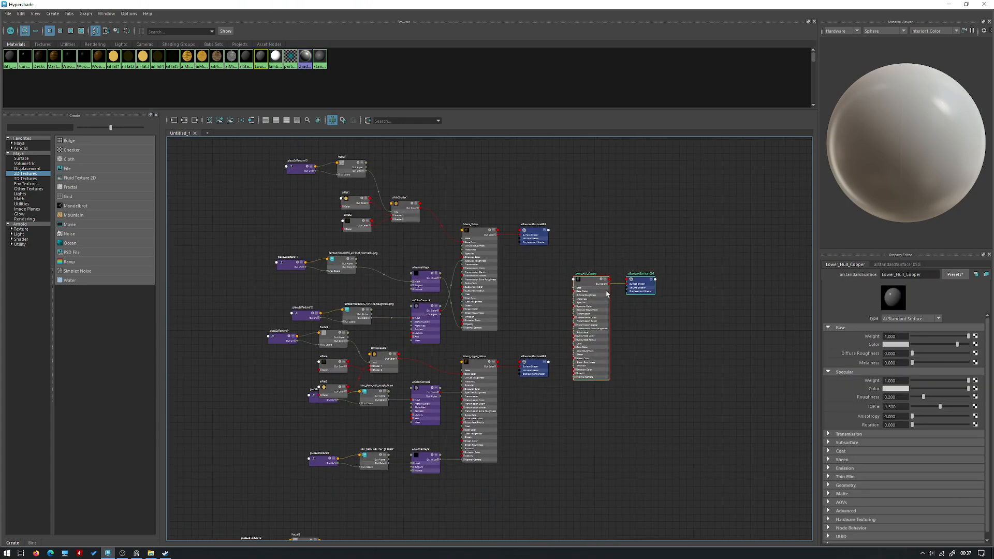
left_click_drag(608, 294, 654, 304)
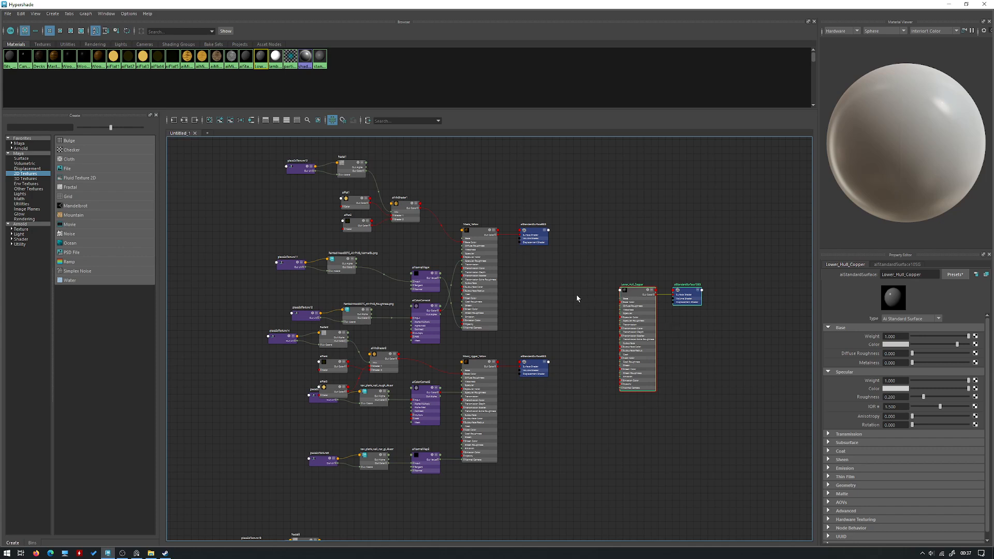
left_click(547, 303)
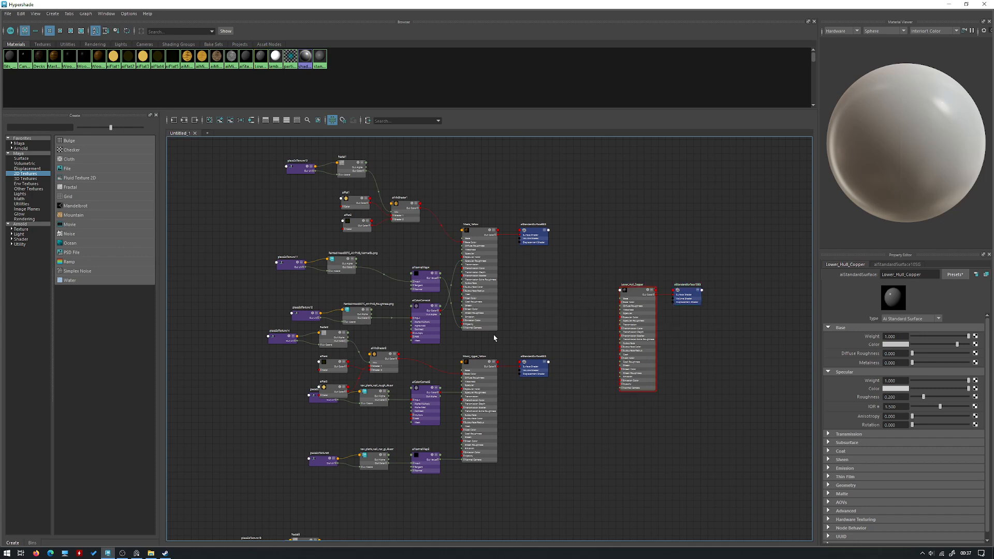
Duplicate the aiNormalMap2 network of Wood_Upper_Yellow, including its raw_plank_wall_nor_gl_4k.exr texture and 2D placement node.
scroll(463, 382, "up", 2)
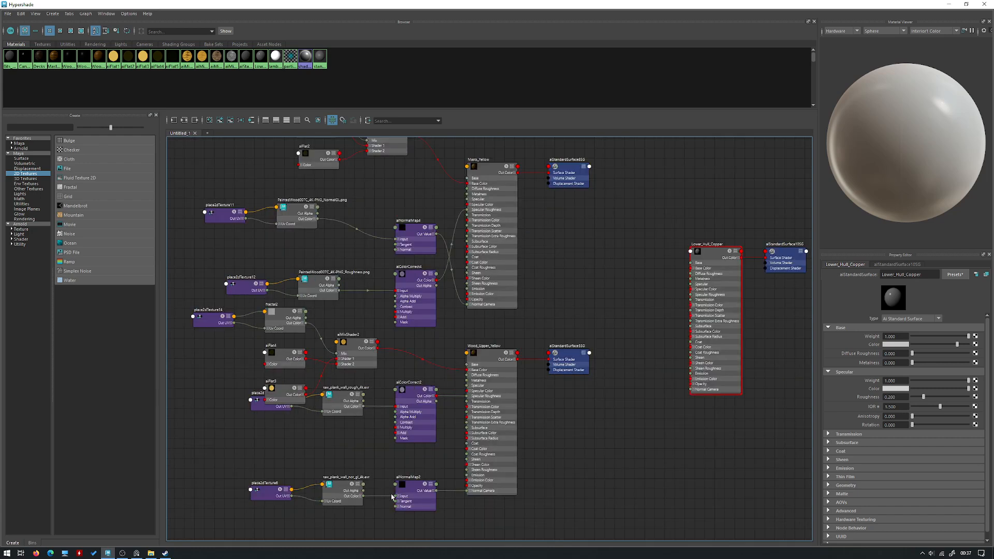
left_click(412, 496)
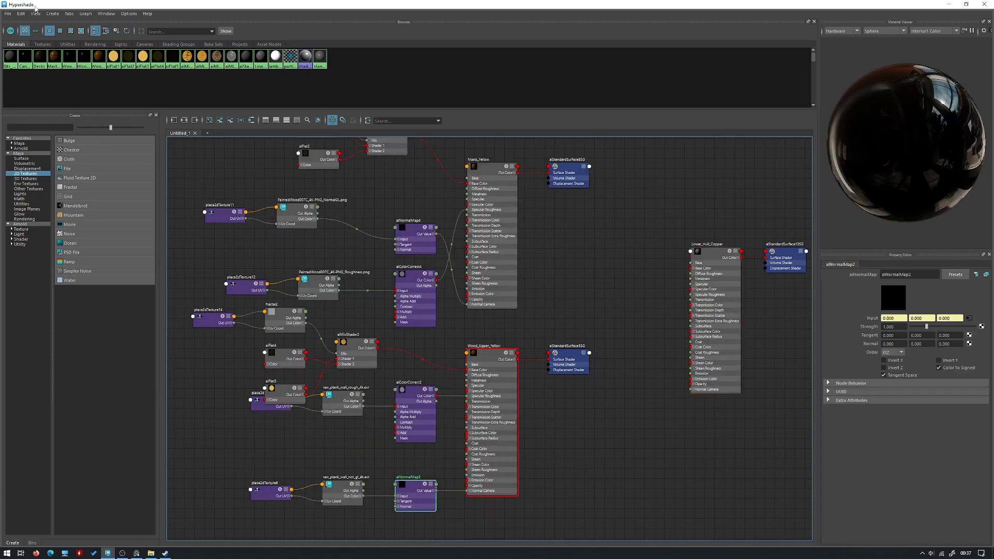
left_click(36, 13)
mouse_move(62, 96)
left_click(144, 97)
key("ctrl+v")
middle_click_drag(728, 327, 543, 307, "alt")
Connect the duplicated normal map to the Normal Camera input of Lower_Hull_Copper and open its texture's 2D placement attributes.
left_click_drag(660, 335, 504, 202)
left_click_drag(517, 246, 635, 271)
left_click_drag(575, 444, 623, 395)
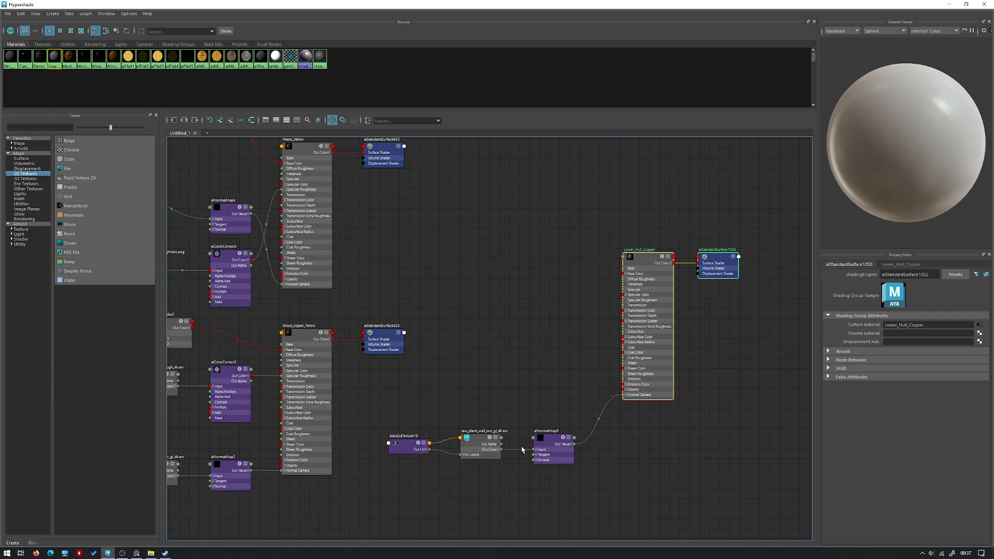
left_click(404, 444)
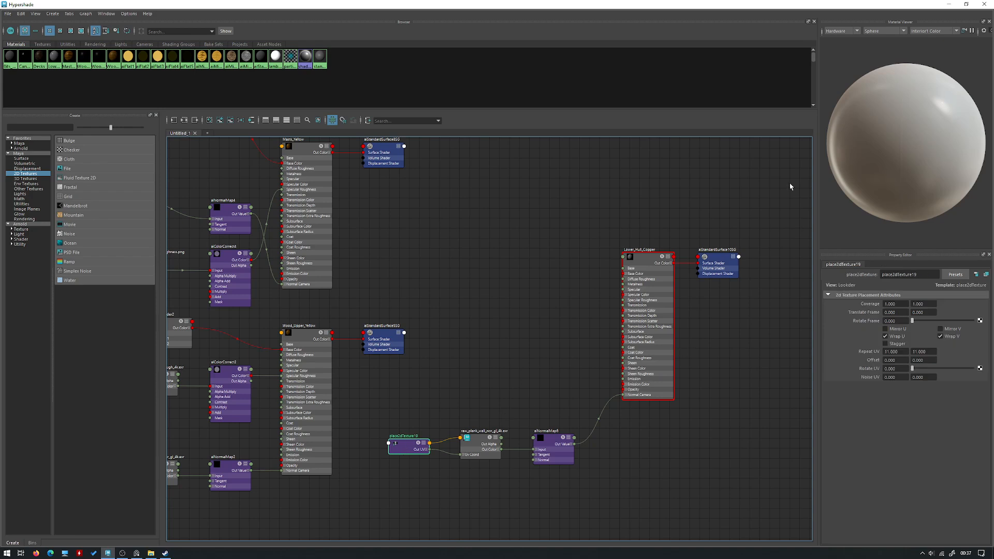
Select Lower_Hull_Geo1 and set the Base Color of its Lower_Hull_Copper material to a very dark, nearly black tone.
left_click(948, 4)
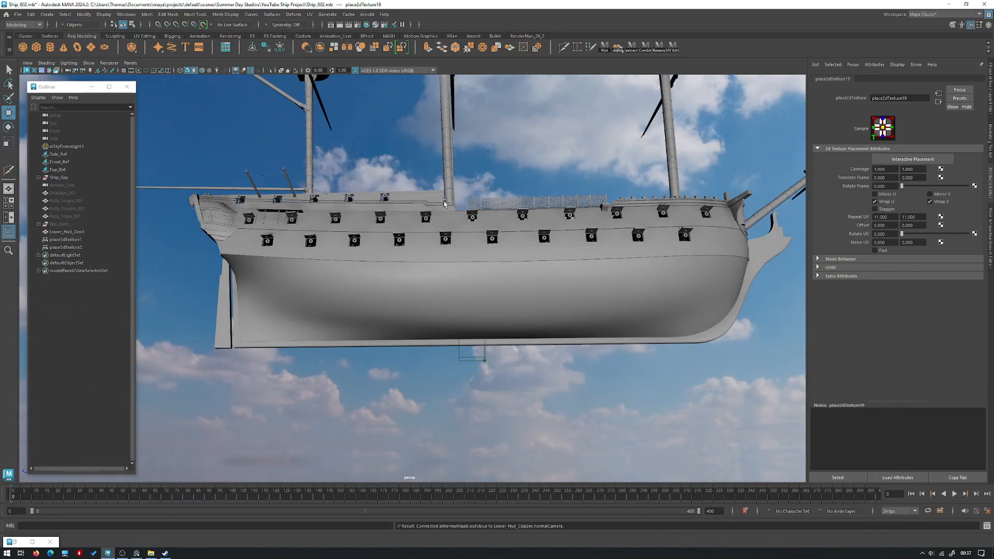
scroll(516, 309, "up", 3)
left_click(515, 309)
scroll(192, 92, "up", 3)
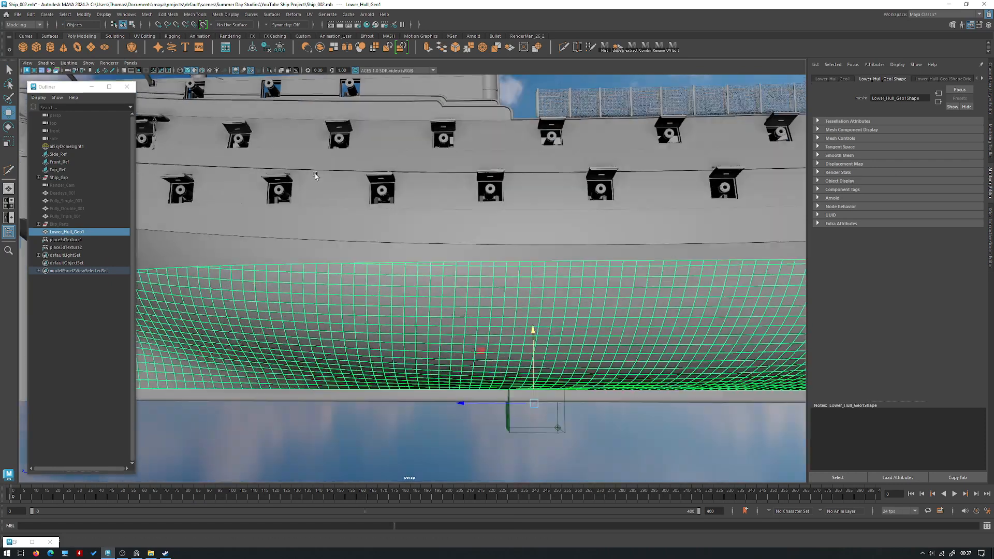
scroll(589, 127, "up", 3)
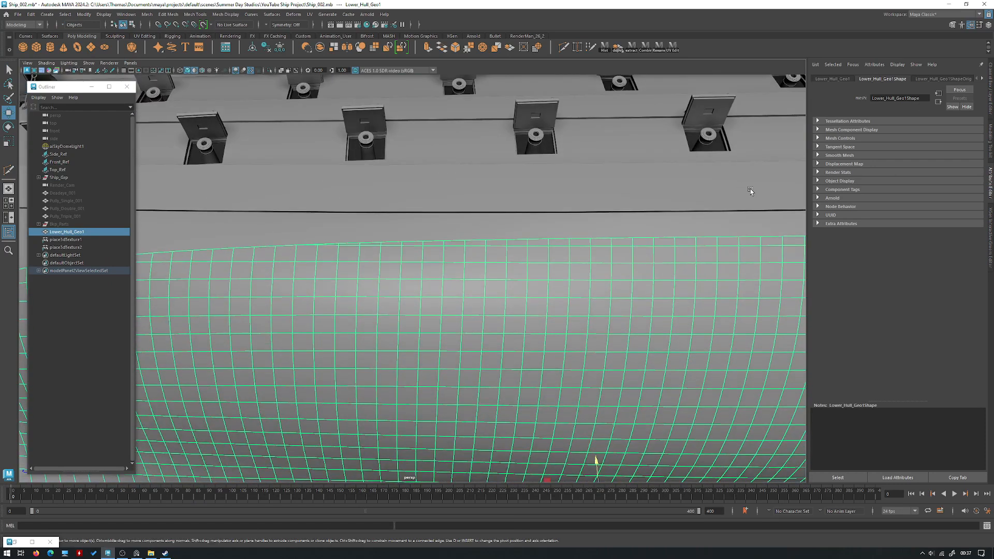
left_click(982, 78)
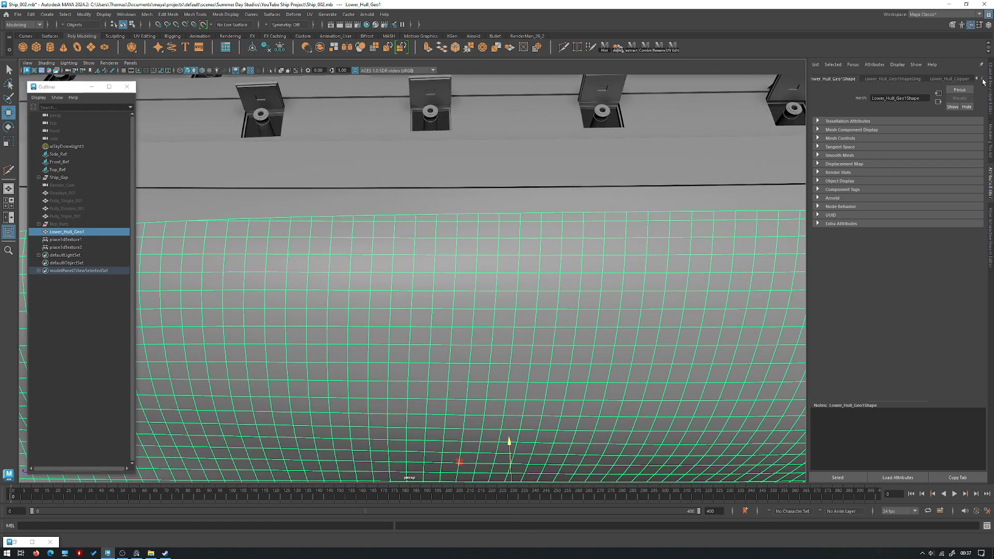
left_click(949, 79)
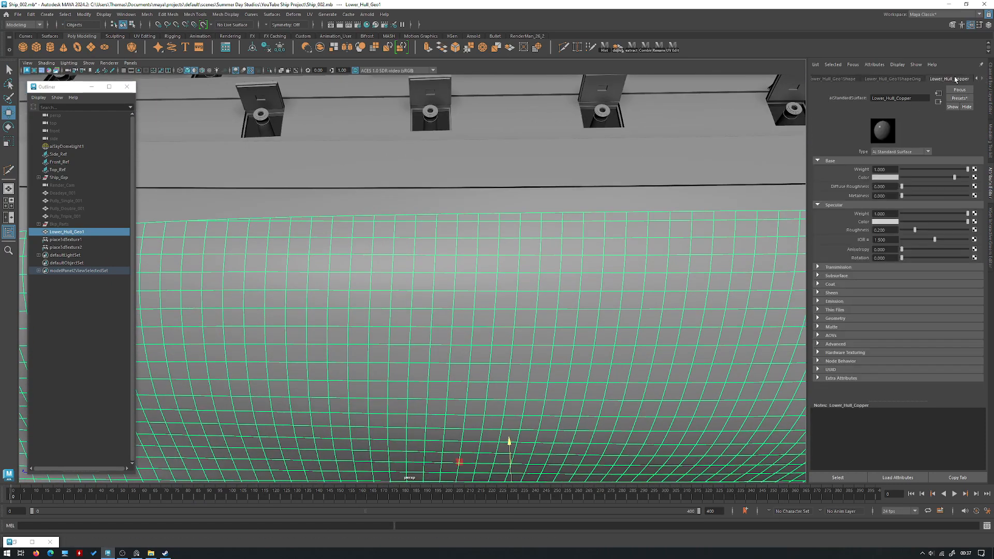
left_click(886, 177)
left_click(862, 218)
scroll(510, 133, "down", 2)
scroll(510, 133, "down", 2)
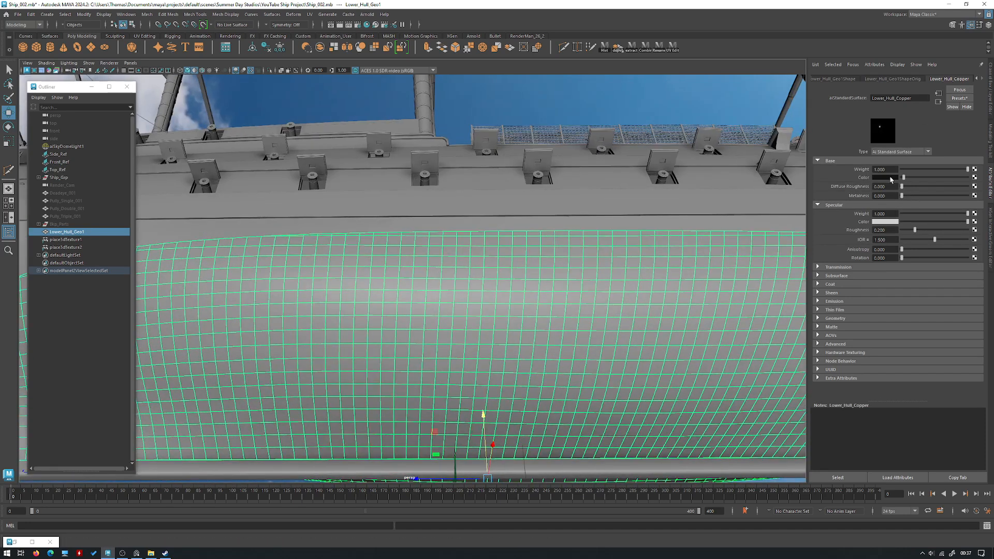
left_click(891, 178)
left_click(879, 237)
Load the 2D placement attributes of the hull's plank normal texture and render the lower hull in the Arnold viewport.
left_click(19, 542)
left_click(403, 454)
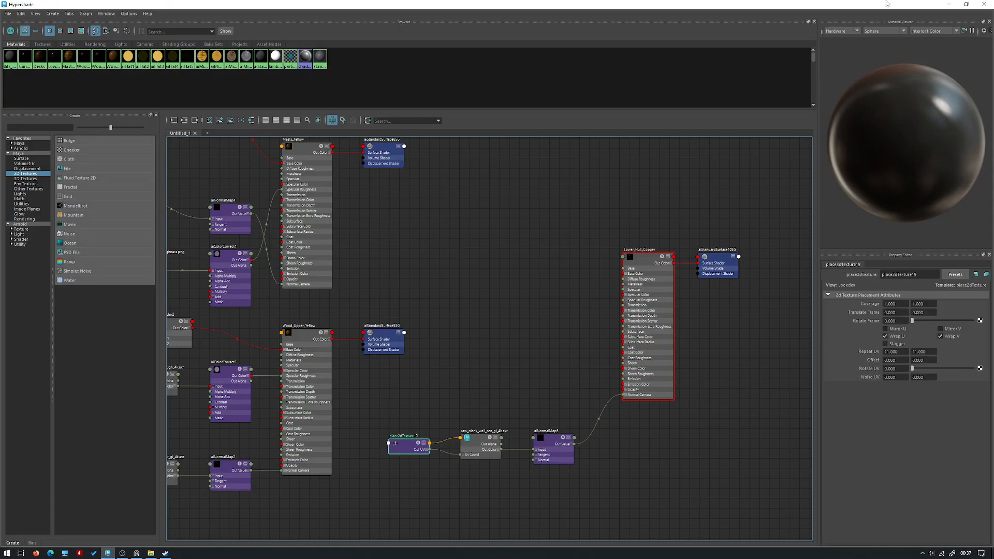
left_click(949, 4)
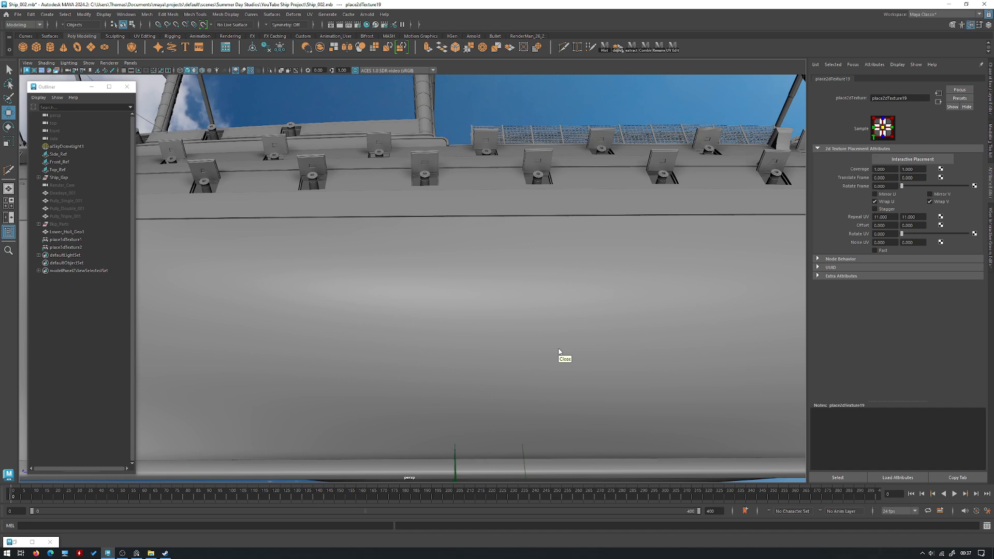
key("6")
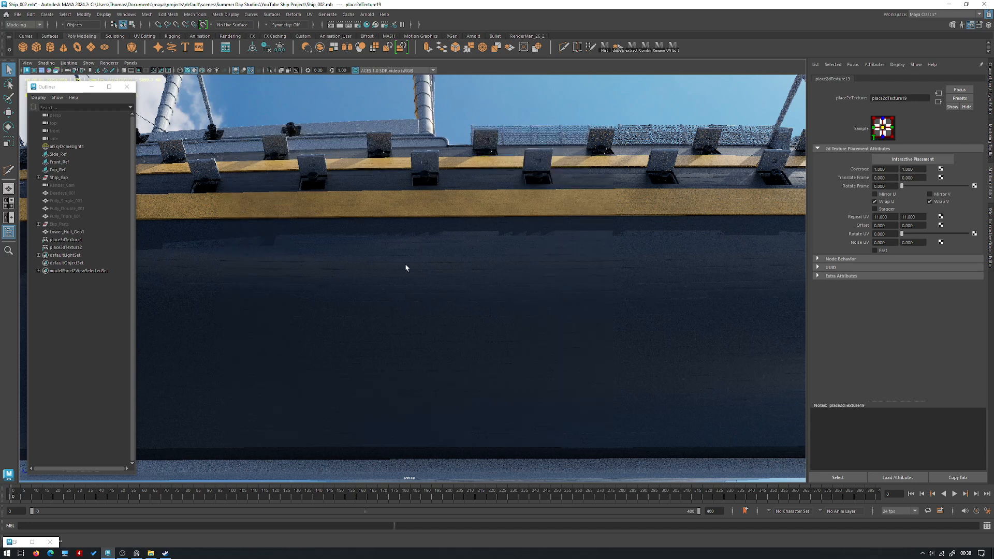
right_click_drag(473, 324, 529, 340, "alt")
left_click_drag(528, 340, 460, 309, "alt")
right_click_drag(460, 308, 474, 278, "alt")
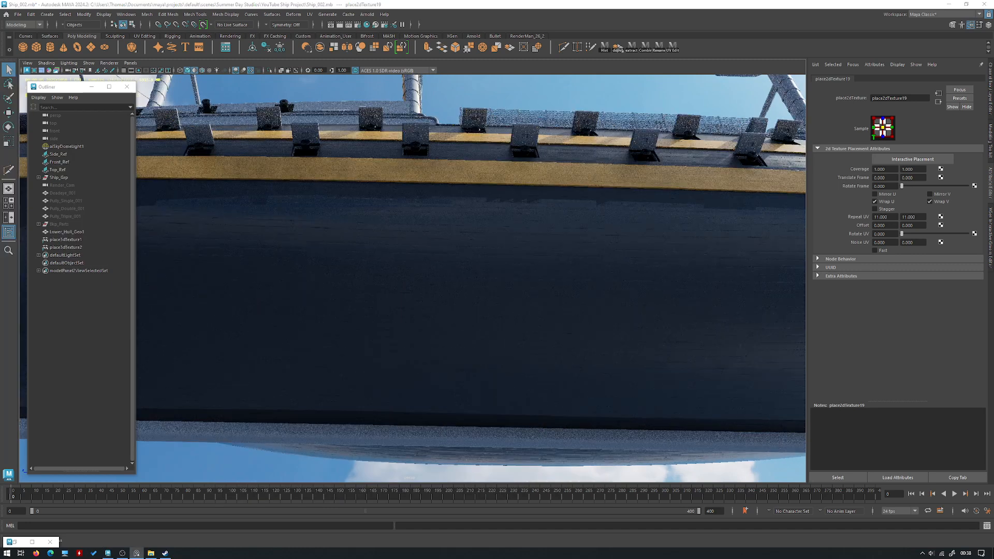
Try Repeat U values of 6 and 25 on the plank texture placement and inspect the planks up close.
left_click(887, 218)
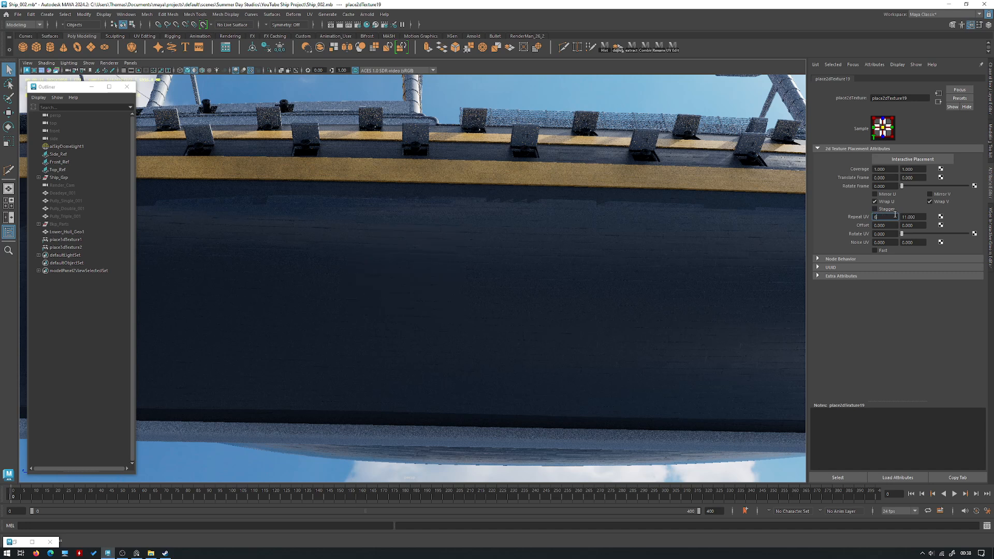
type("6")
key("Return")
key("ctrl+z")
type("25")
key("Return")
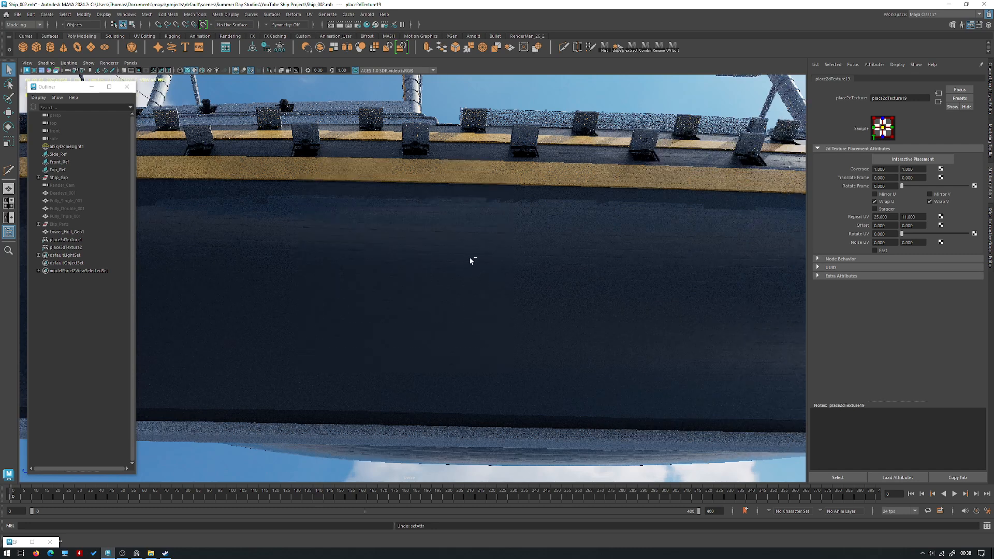
left_click_drag(796, 248, 675, 372, "alt")
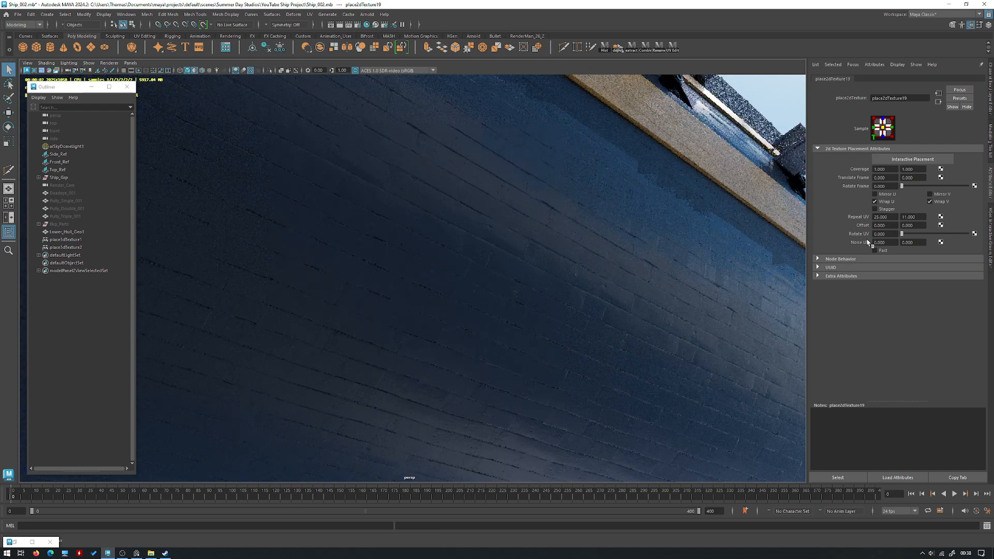
Try Repeat U values of 35 and 40 for the plank texture on the lower hull.
double_click(883, 217)
type("35")
key("Return")
left_click(875, 216)
key("Return")
left_click_drag(472, 240, 427, 239, "alt")
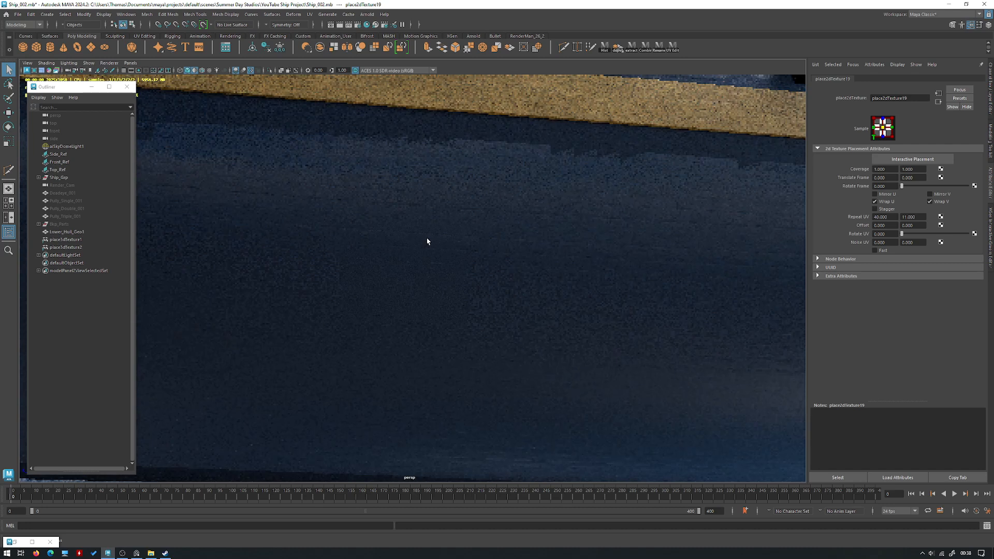
Set the Repeat V of the plank texture placement to 10 and check the plank rows on the hull.
double_click(913, 216)
type("10")
key("Return")
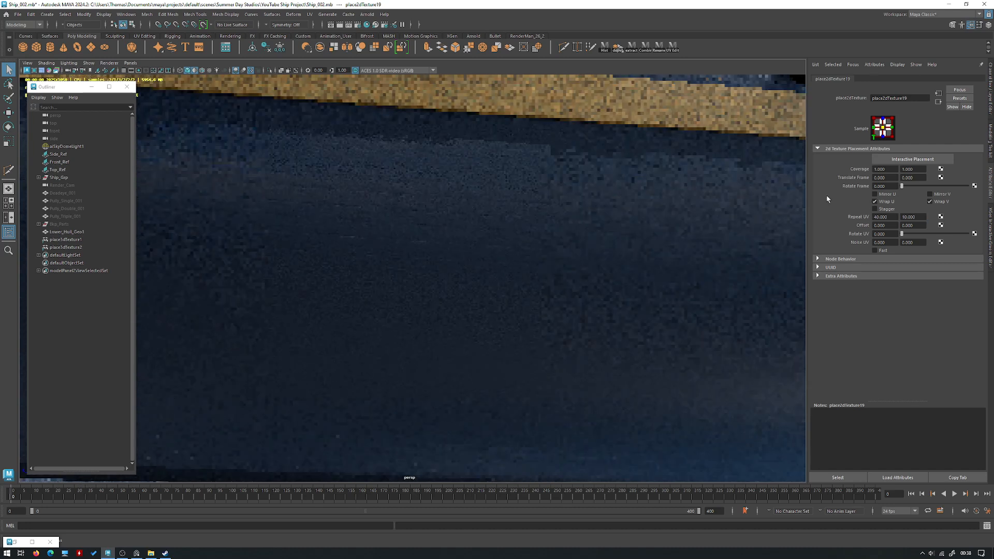
left_click_drag(512, 280, 546, 247, "alt")
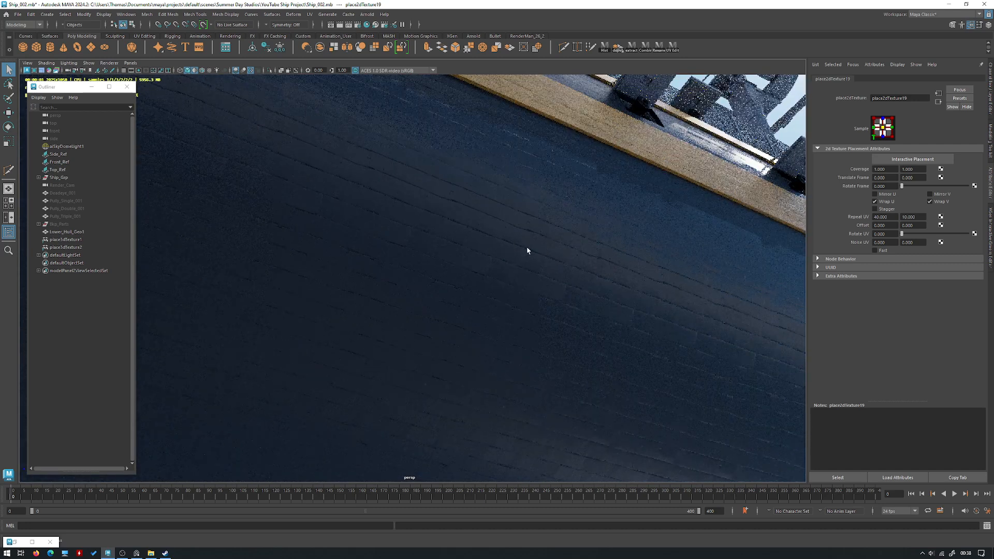
Test a Repeat U of 55 on the plank texture placement and settle on 45.
left_click_drag(892, 217, 795, 210)
type("55")
key("Return")
left_click_drag(531, 237, 559, 253, "alt")
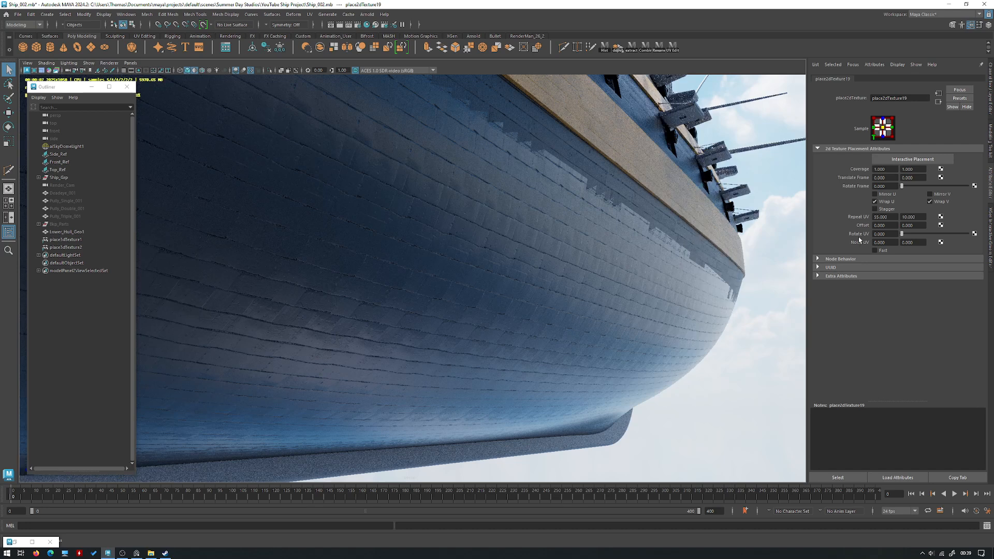
double_click(886, 216)
type("45")
key("Return")
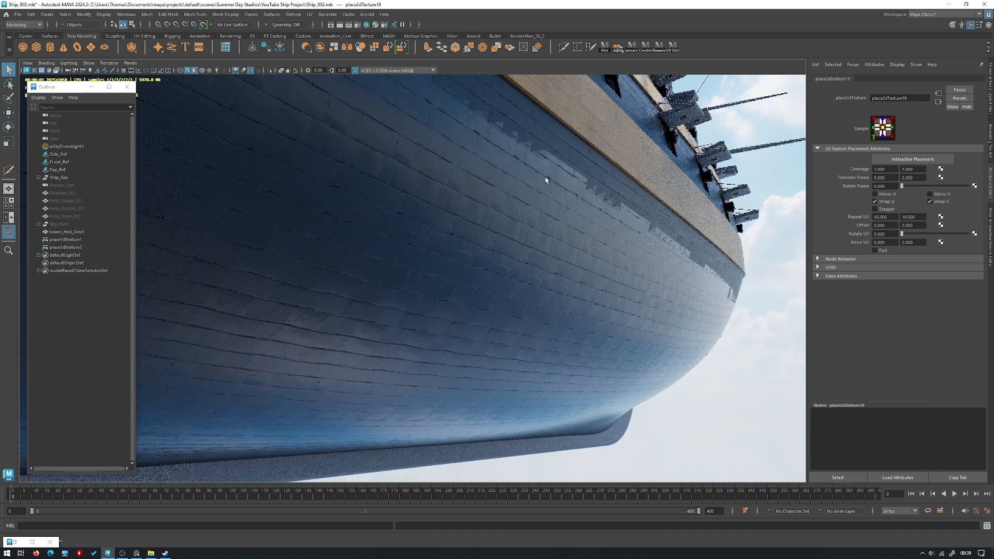
left_click_drag(545, 180, 406, 237, "alt")
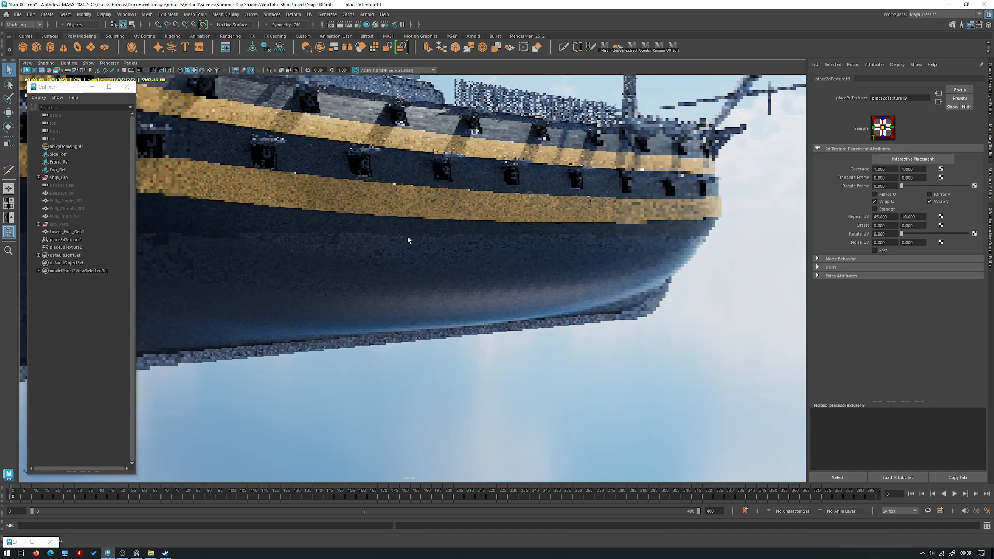
Switch the view's renderer to Viewport 2.0 and isolate Lower_Hull_Geo1.
left_click(109, 63)
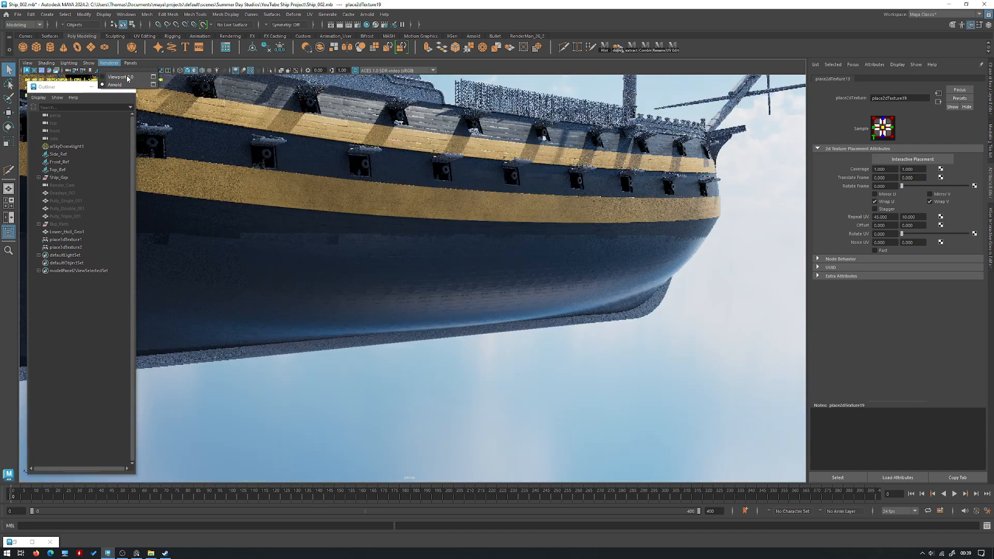
left_click(116, 72)
left_click(408, 258)
left_click_drag(409, 257, 528, 303, "alt")
key("ctrl+1")
Extrude all faces of Lower_Hull_Geo1 outward with a Local Translate Z of 0.005, showing the rest of the ship for comparison.
right_click_drag(517, 268, 512, 287, "shift")
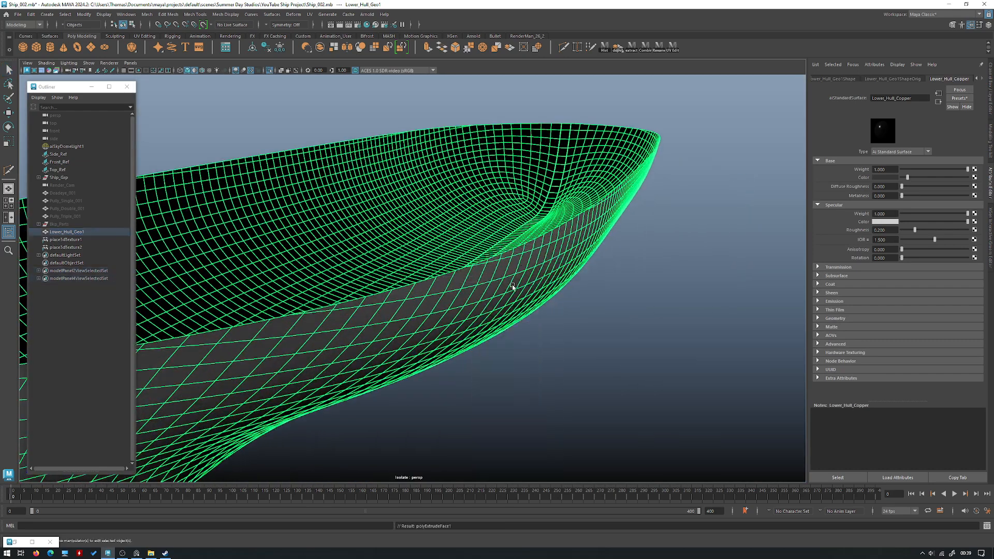
left_click_drag(515, 240, 535, 211, "alt")
scroll(489, 342, "up", 2)
key("ctrl+1")
scroll(486, 341, "down", 3)
scroll(484, 339, "up", 2)
left_click_drag(477, 331, 480, 334)
left_click_drag(567, 226, 658, 208, "alt")
left_click(642, 186)
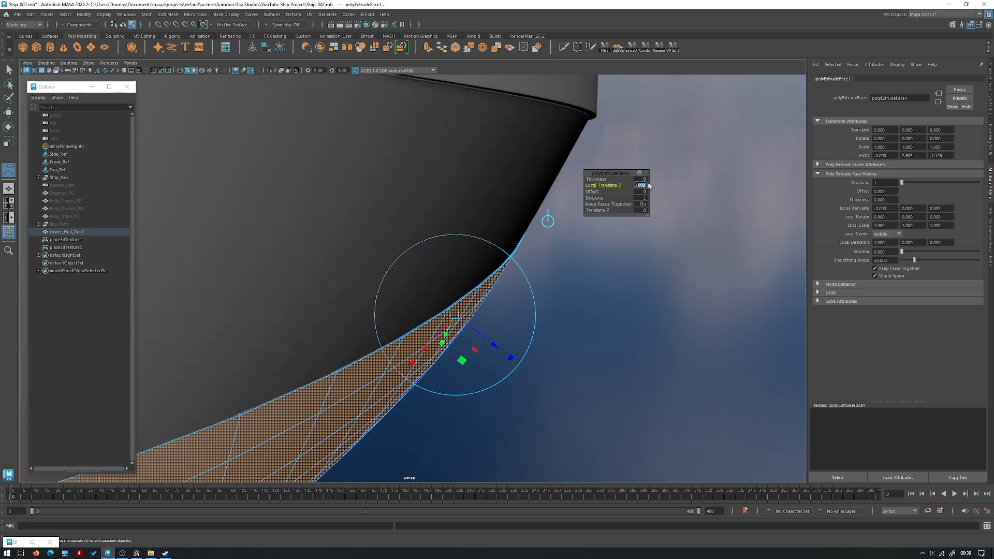
type("0.005")
key("Return")
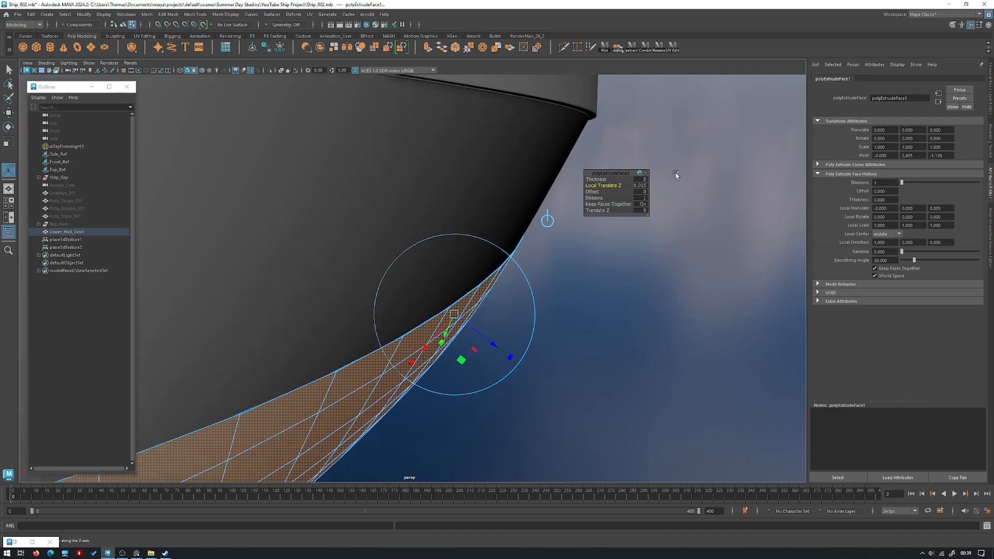
Increase the hull extrusion's Local Translate Z to 0.008 and return to object mode.
left_click(644, 185)
type("0.008")
key("Return")
right_click_drag(525, 168, 573, 157)
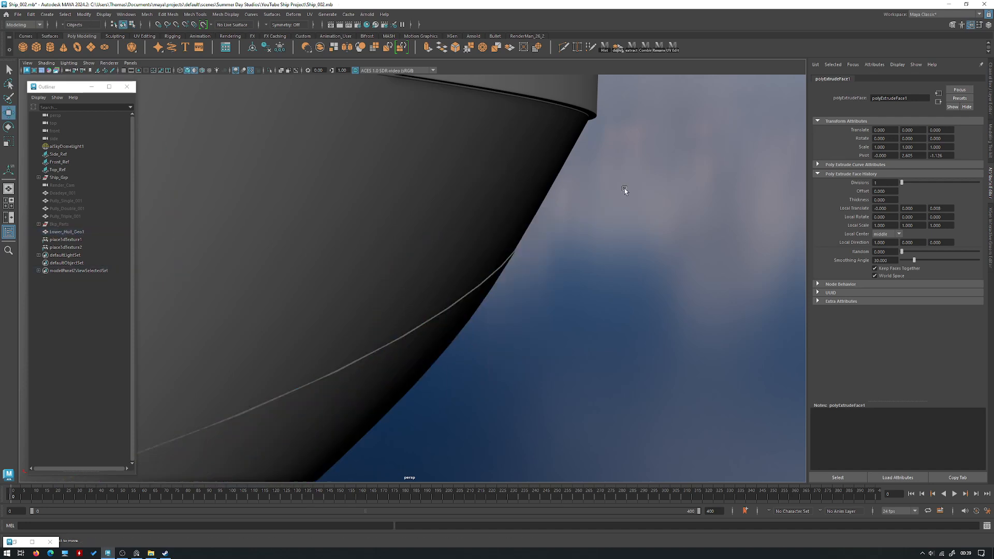
left_click(628, 186)
Isolate Lower_Hull_Geo1 at the stern and select a vertex at the upper corner of its extruded rim.
scroll(455, 263, "down", 8)
left_click_drag(455, 263, 519, 323, "alt")
scroll(412, 245, "down", 1)
left_click(383, 282)
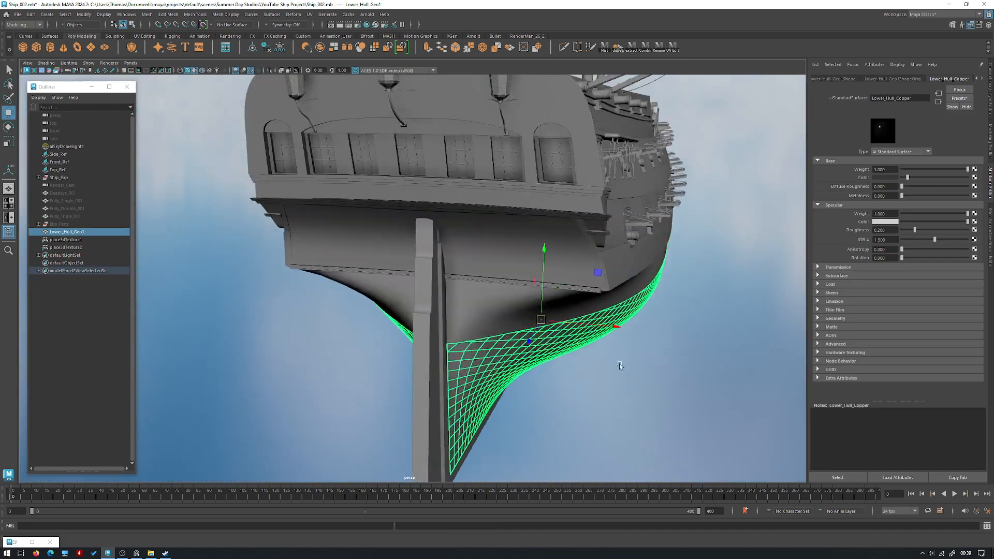
key("ctrl+1")
scroll(519, 324, "up", 10)
right_click(430, 226)
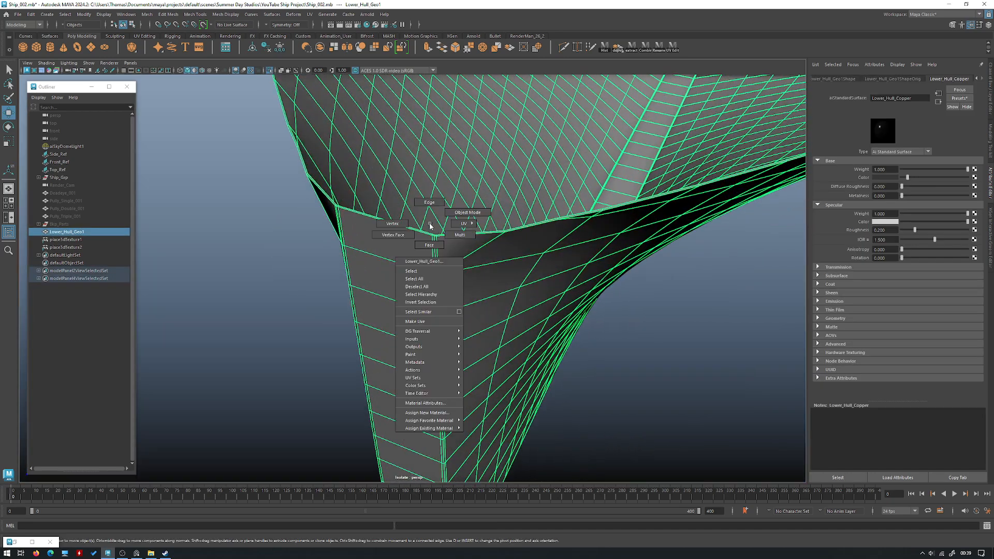
left_click(393, 223)
left_click(415, 282)
Cut a new edge across the rim at the upper stern corner of the hull mesh with Multi-Cut.
left_click_drag(415, 281, 544, 300, "alt")
scroll(474, 286, "up", 5)
scroll(475, 286, "down", 5)
left_click_drag(406, 273, 464, 295, "alt")
scroll(464, 296, "up", 3)
right_click(471, 251)
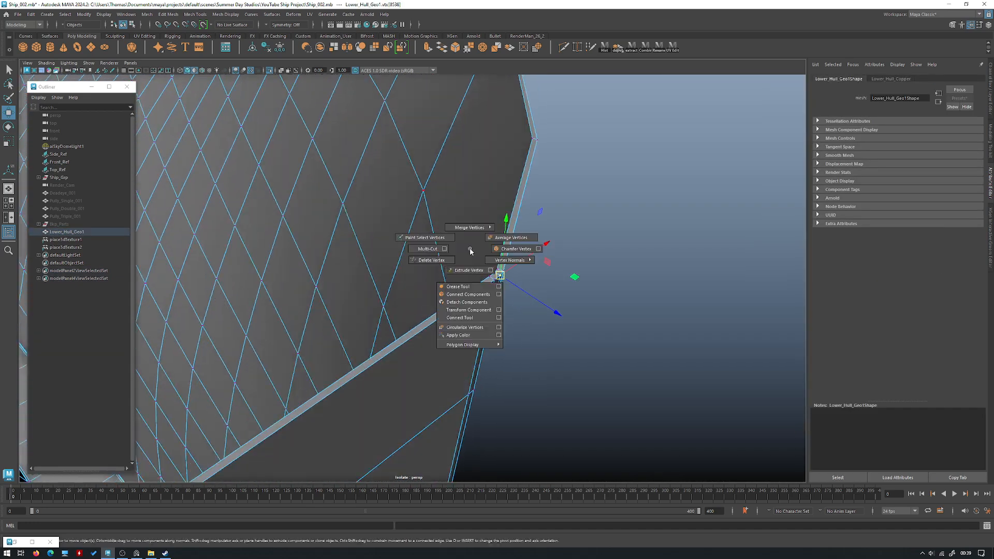
left_click(428, 249)
key("ctrl+z")
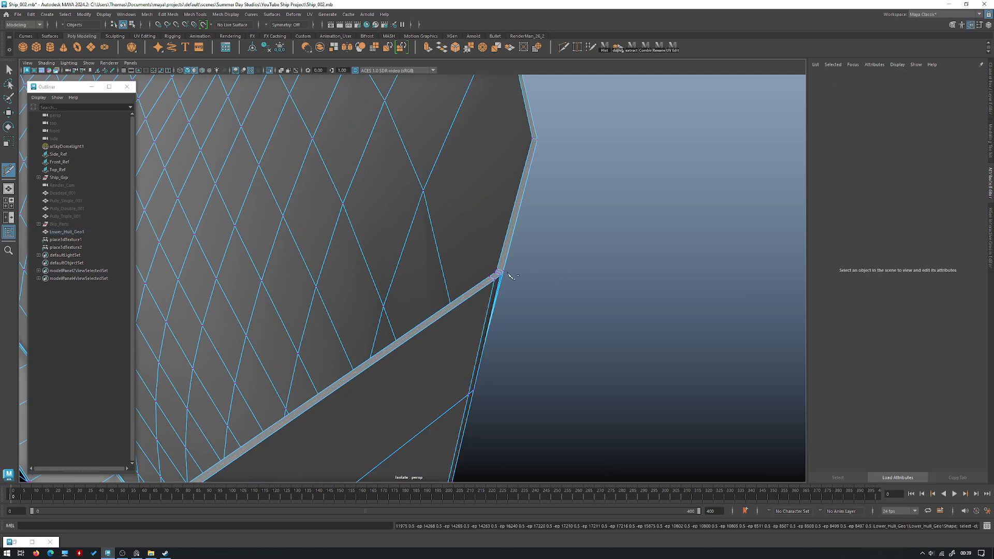
left_click(504, 270)
left_click(507, 269)
right_click(506, 270)
left_click_drag(506, 269, 395, 216, "alt")
Repeat the Multi-Cut at the other corner of the hull mesh's rim and return to object mode.
middle_click_drag(395, 215, 457, 289, "alt")
left_click_drag(458, 289, 581, 321, "alt")
key("w")
right_click_drag(581, 322, 572, 289)
left_click_drag(499, 296, 524, 303, "alt")
right_click_drag(524, 304, 599, 385, "alt")
key("g")
left_click_drag(598, 384, 596, 379)
key("w")
right_click_drag(654, 331, 706, 313, "ctrl")
right_click_drag(604, 293, 672, 282)
Inspect the isolated hull mesh, select Lower_Hull_Geo1 and show the whole ship again.
left_click(763, 288)
right_click_drag(764, 289, 437, 252, "alt")
left_click_drag(438, 253, 512, 271, "alt")
right_click_drag(511, 271, 706, 328, "alt")
scroll(489, 302, "up", 3)
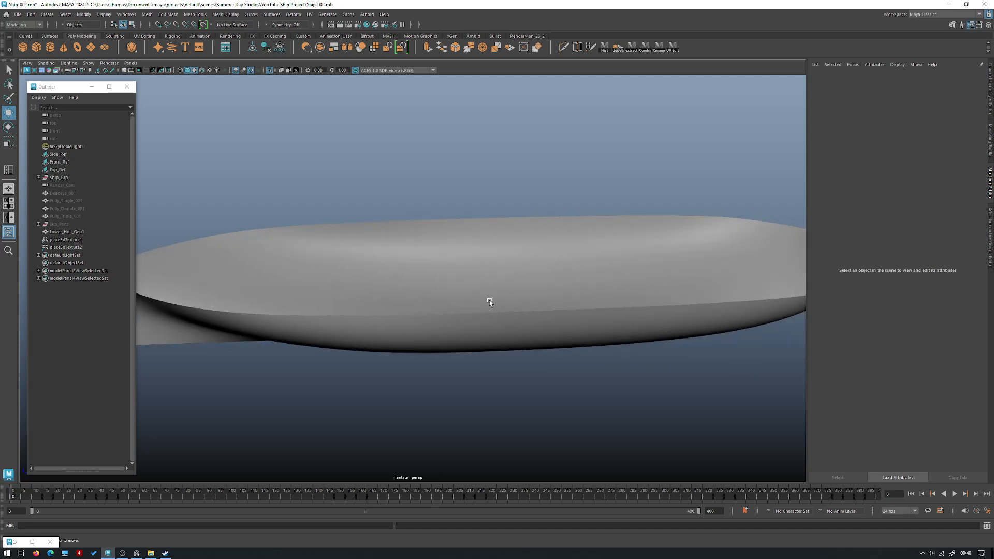
left_click(490, 303)
left_click_drag(490, 302, 517, 276, "alt")
key("ctrl+1")
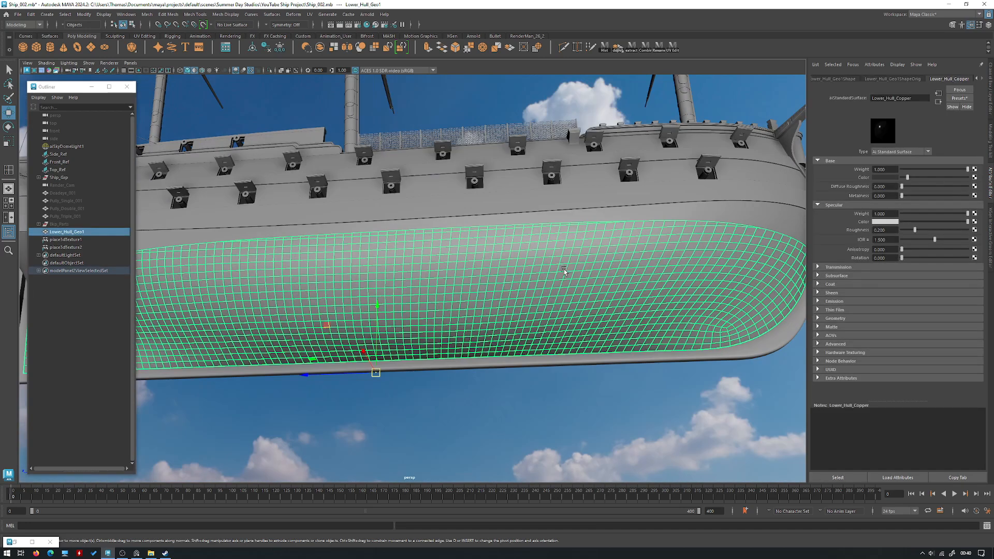
Select Lower_Hull_Geo1 and soften its edges with Soften Edge.
left_click_drag(438, 254, 382, 362, "alt")
left_click(349, 275)
left_click(381, 362)
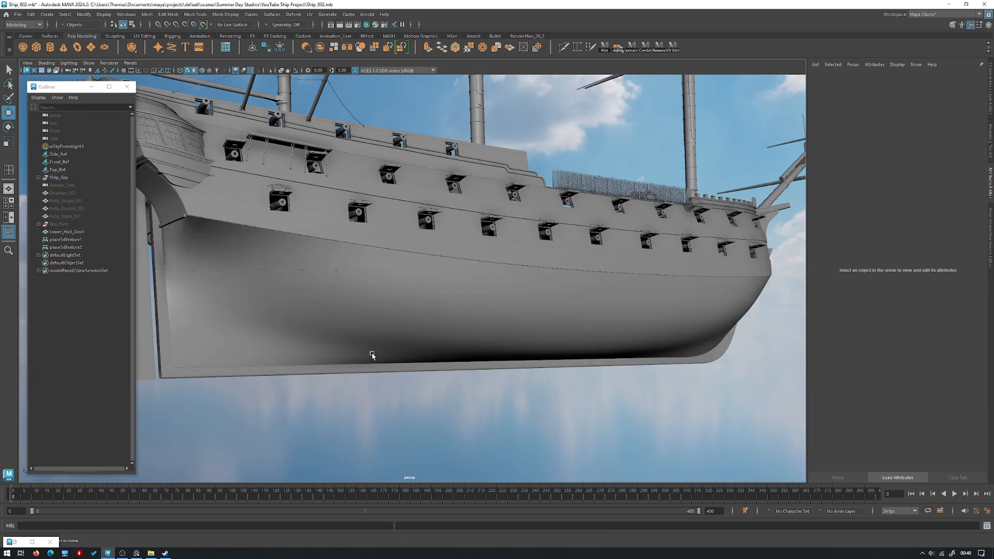
right_click_drag(382, 362, 355, 306, "alt")
left_click(240, 288)
left_click_drag(240, 288, 697, 399, "alt")
left_click(727, 408)
right_click_drag(697, 399, 465, 361, "alt")
left_click(465, 360)
key("space")
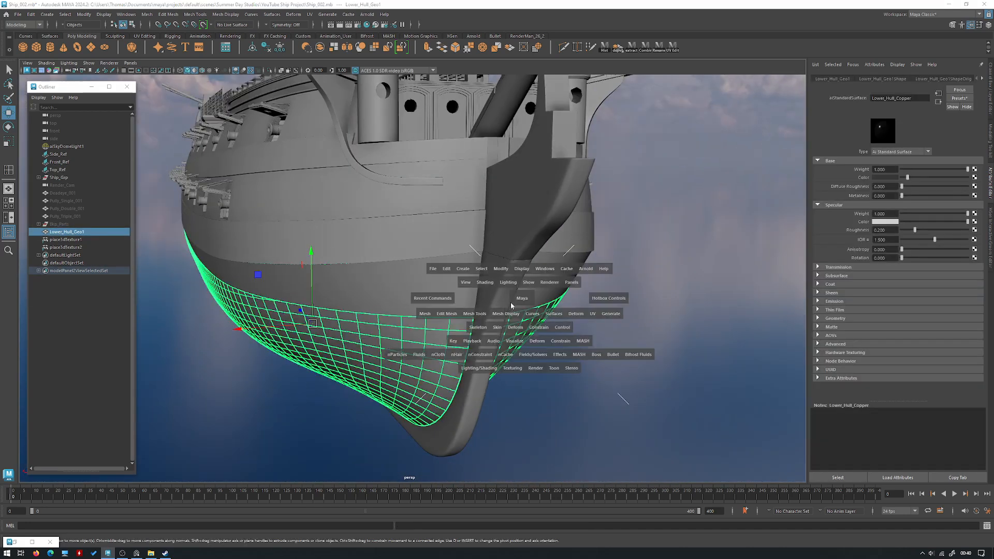
left_click(499, 313)
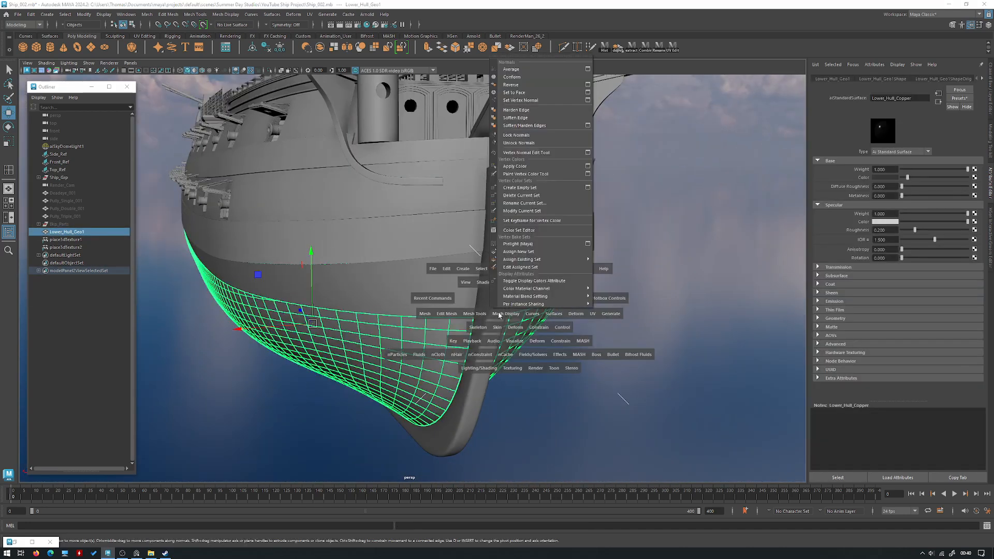
left_click(517, 120)
Check the softened hull, save the scene accepting the student version notice, and reopen the Hypershade.
left_click(630, 165)
left_click_drag(466, 207, 526, 248, "alt")
key("ctrl+s")
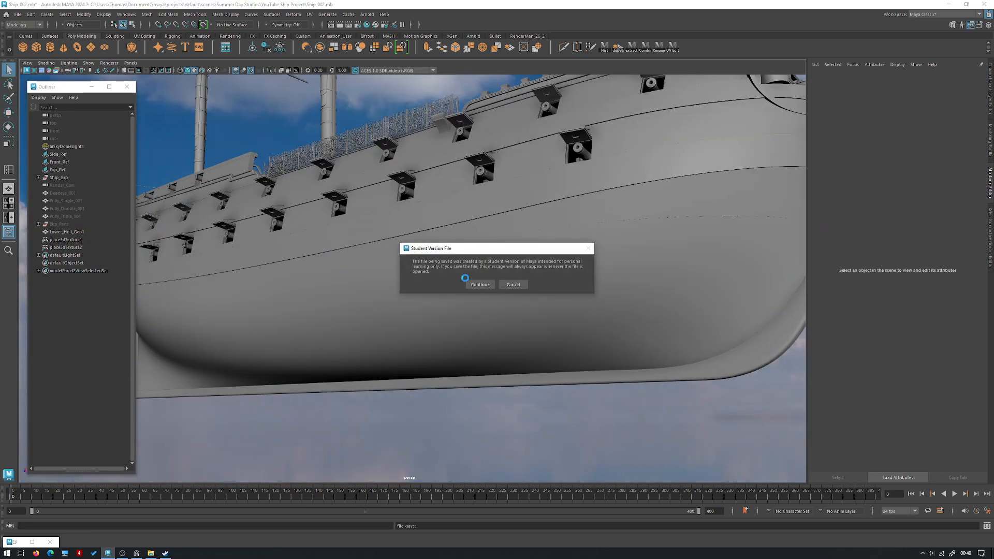
left_click(480, 284)
left_click(32, 542)
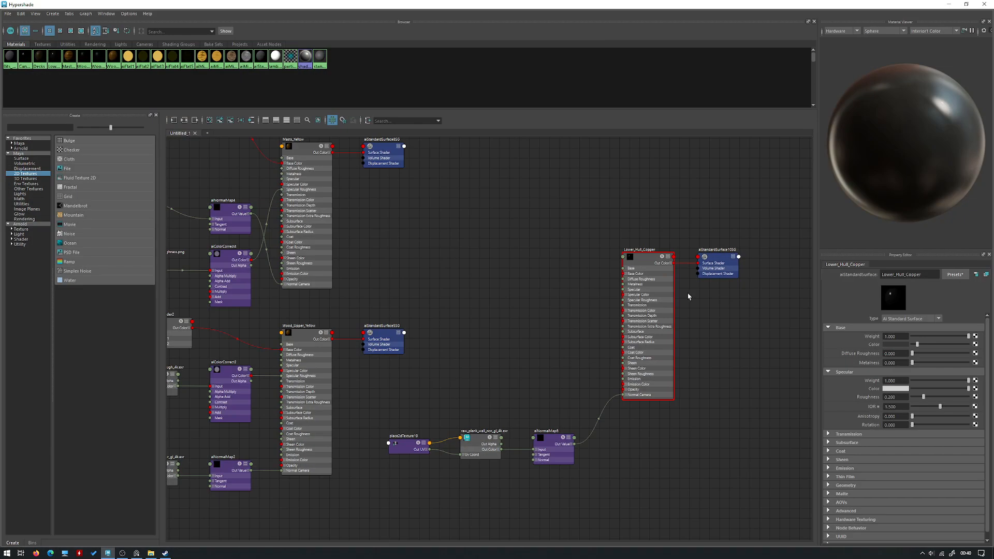
Replace the Lower_Hull_Copper material's settings with the Copper preset.
left_click(955, 276)
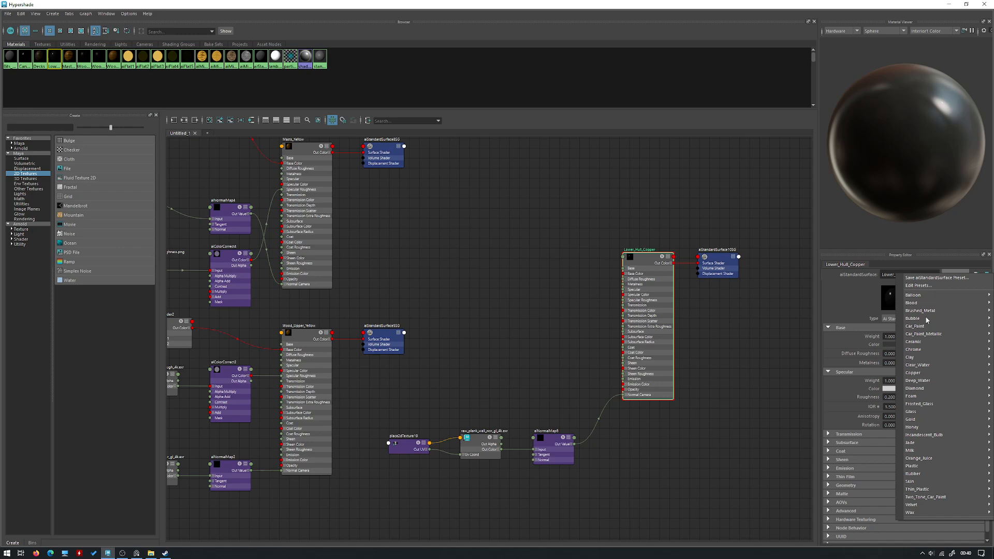
mouse_move(930, 375)
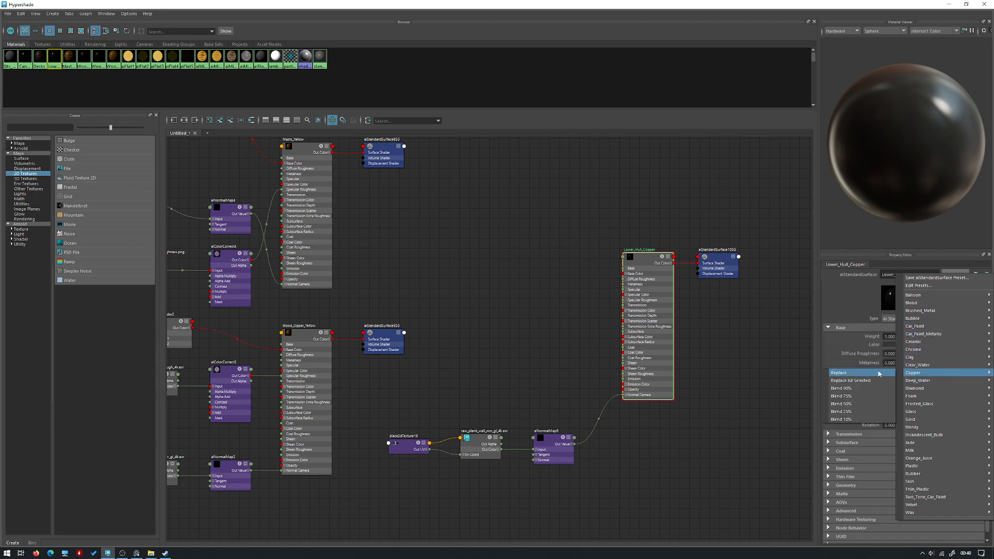
left_click(839, 380)
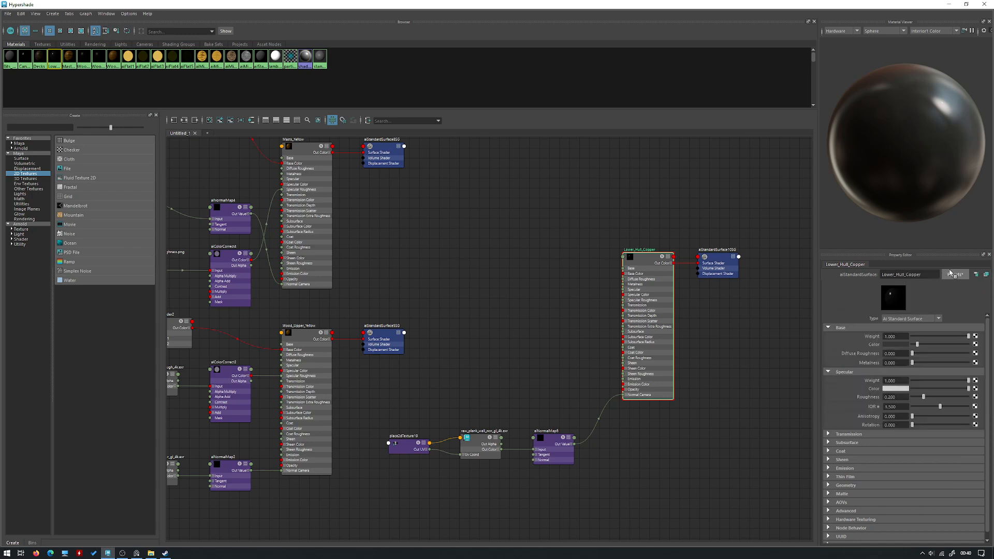
left_click(954, 275)
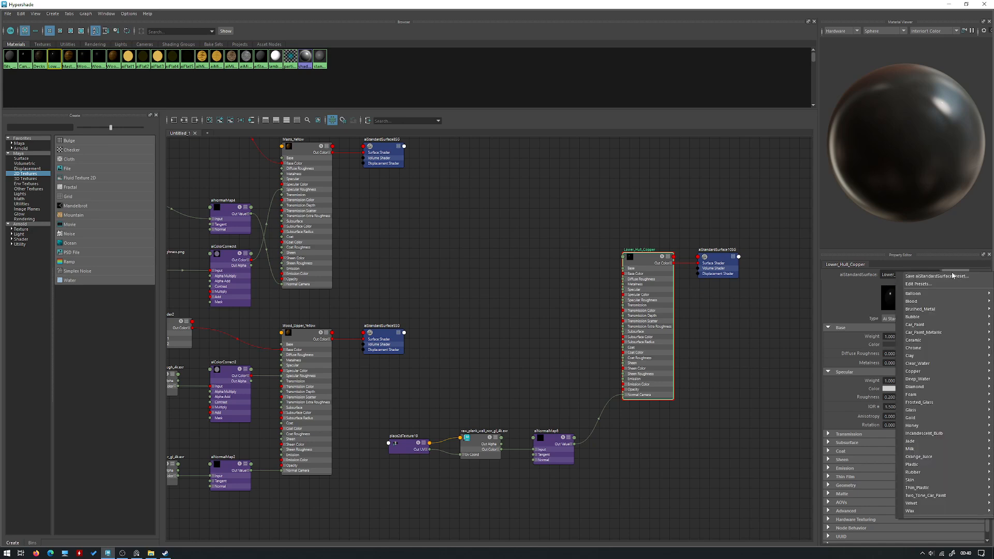
mouse_move(922, 371)
left_click(873, 373)
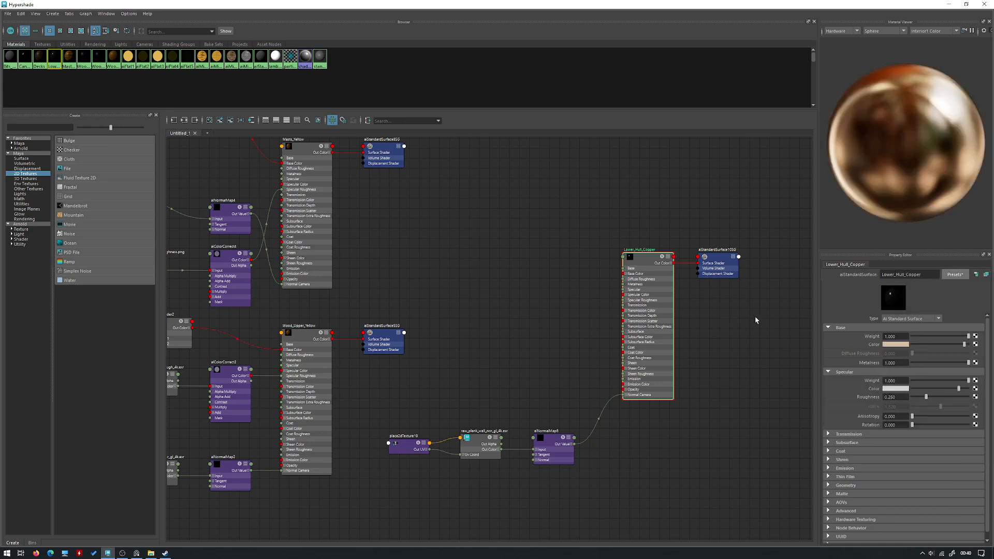
Minimize the Hypershade and inspect the copper lower hull in the viewport's Arnold render, including a wider view of the ship.
left_click(948, 4)
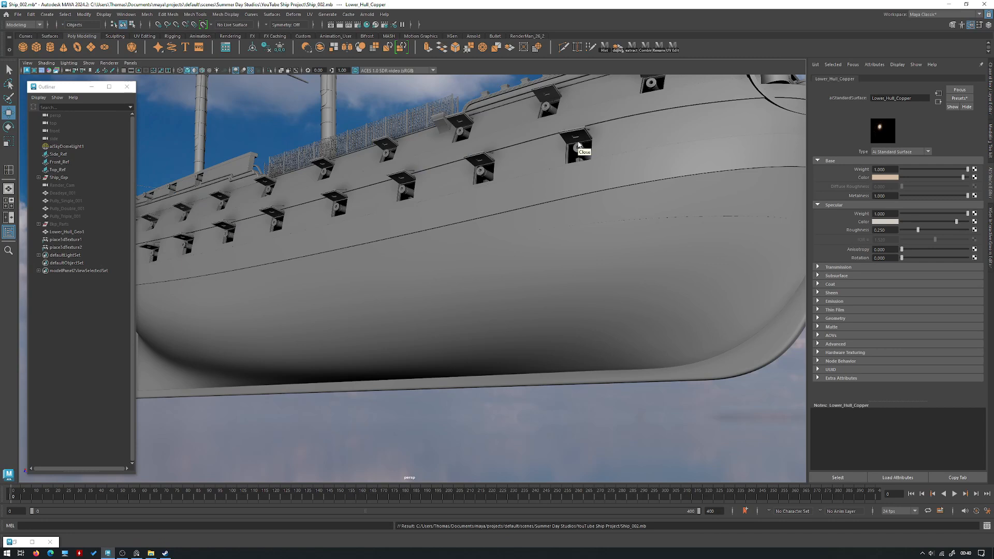
key("q")
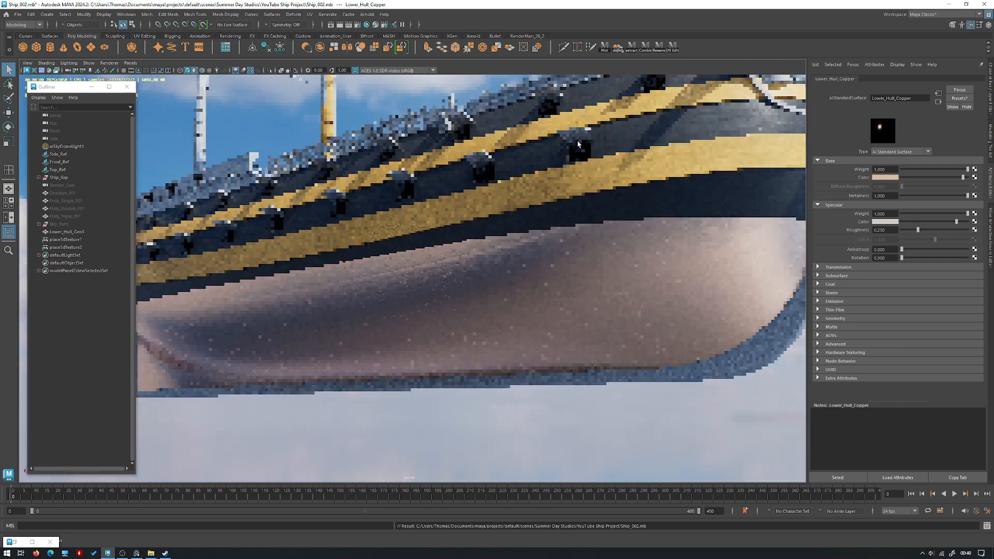
right_click_drag(532, 239, 352, 265, "alt")
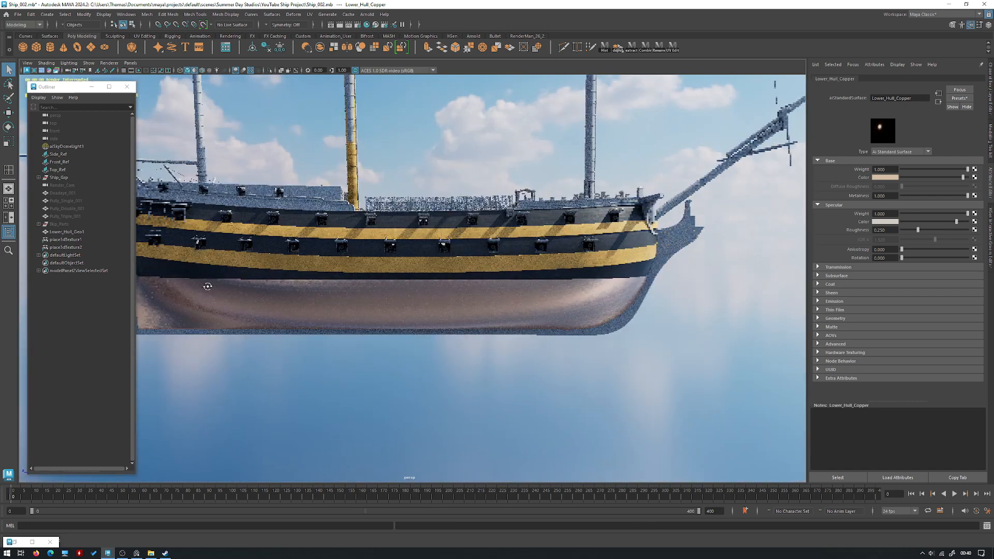
Examine the rendered copper material on the ship's lower hull from the side, stern, bow and below.
middle_click_drag(207, 285, 319, 275, "alt")
left_click_drag(437, 253, 508, 250, "alt")
right_click_drag(446, 250, 397, 256, "alt")
middle_click_drag(397, 255, 557, 290, "alt")
left_click_drag(557, 290, 352, 275, "alt")
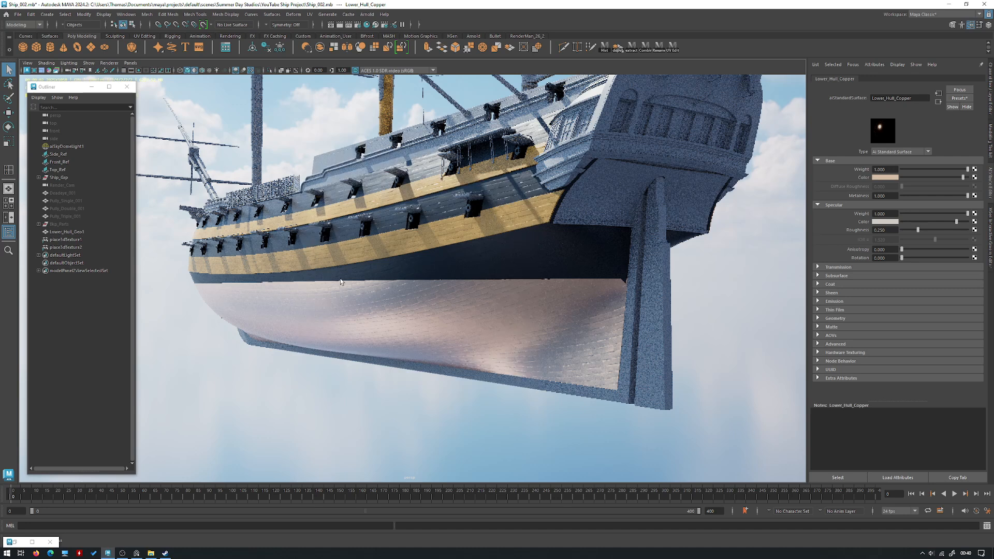
left_click_drag(328, 305, 533, 295, "alt")
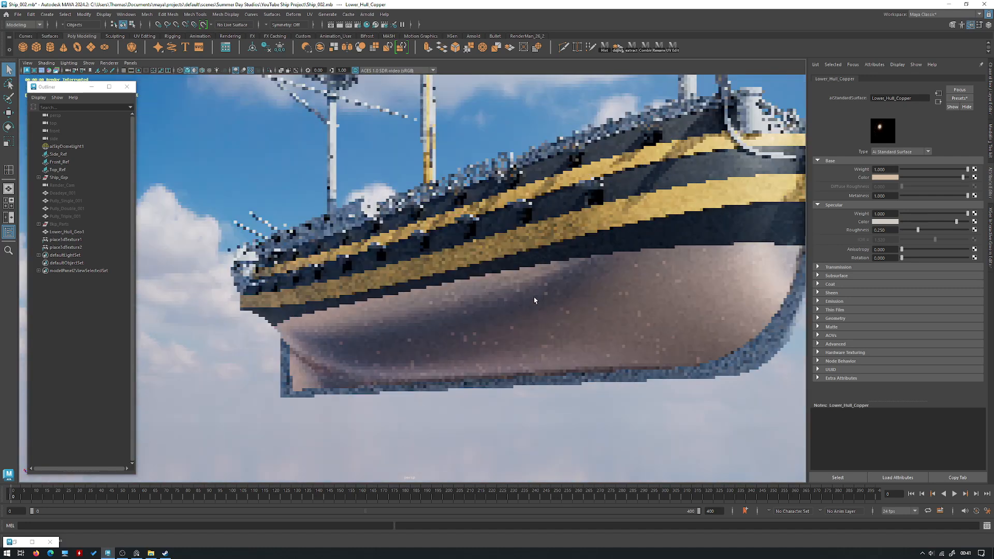
middle_click_drag(534, 295, 527, 286, "alt")
left_click_drag(527, 285, 616, 279, "alt")
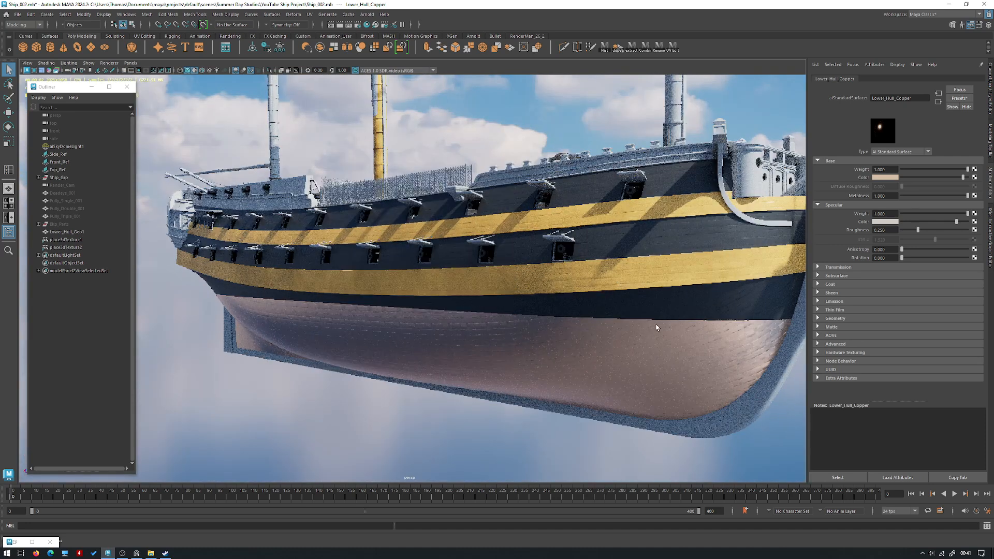
left_click_drag(670, 333, 570, 304, "alt")
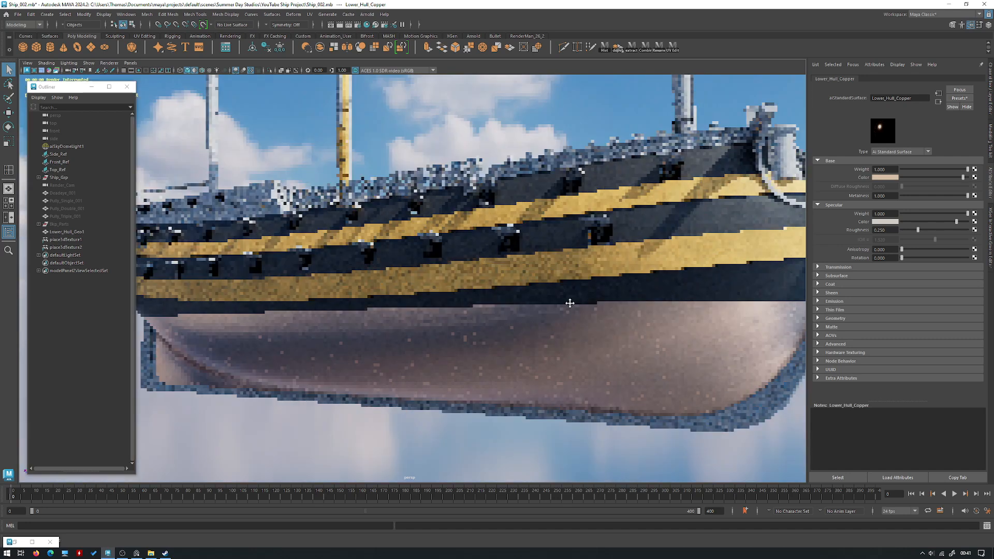
right_click_drag(571, 304, 651, 322, "alt")
left_click_drag(651, 321, 621, 305, "alt")
middle_click_drag(622, 305, 682, 305, "alt")
left_click_drag(580, 276, 650, 291, "alt")
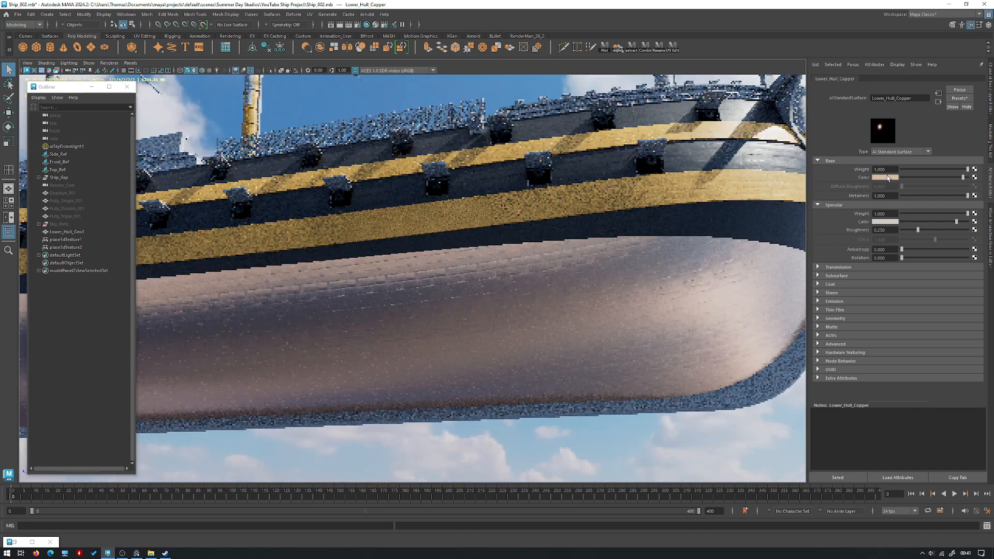
Adjust Lower_Hull_Copper's base colour to full value 1.000 with a saturation of about 0.494.
left_click(888, 177)
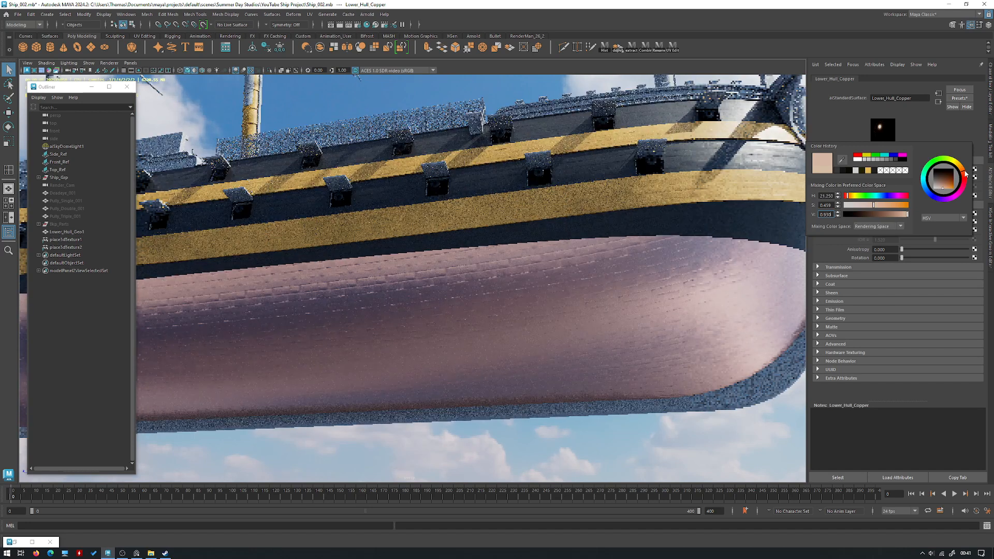
left_click(881, 207)
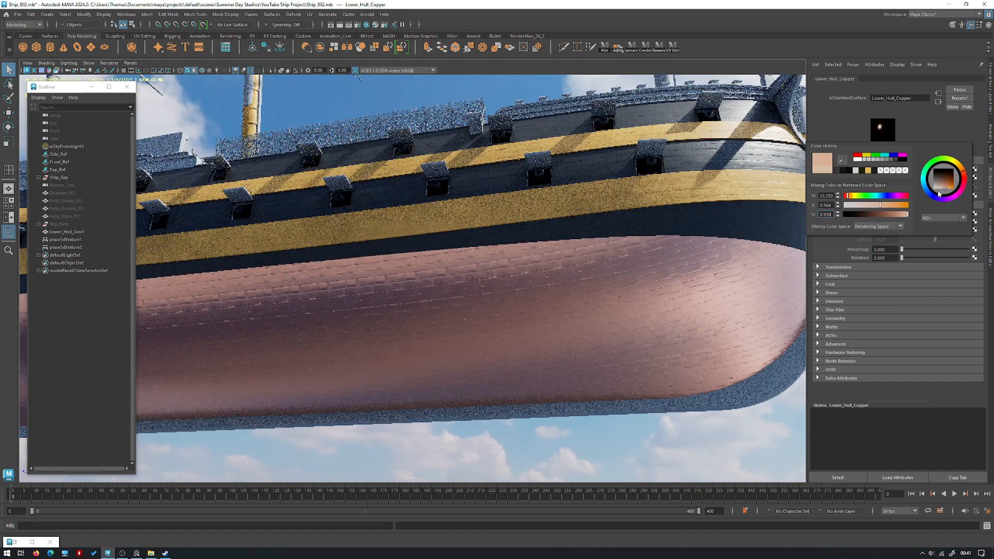
left_click_drag(895, 217, 908, 215)
left_click(877, 207)
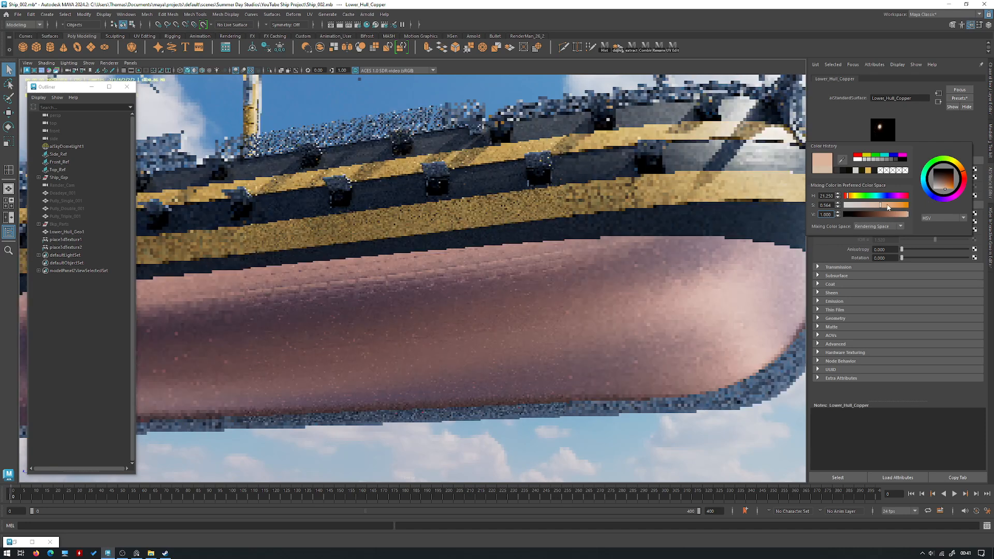
left_click(876, 207)
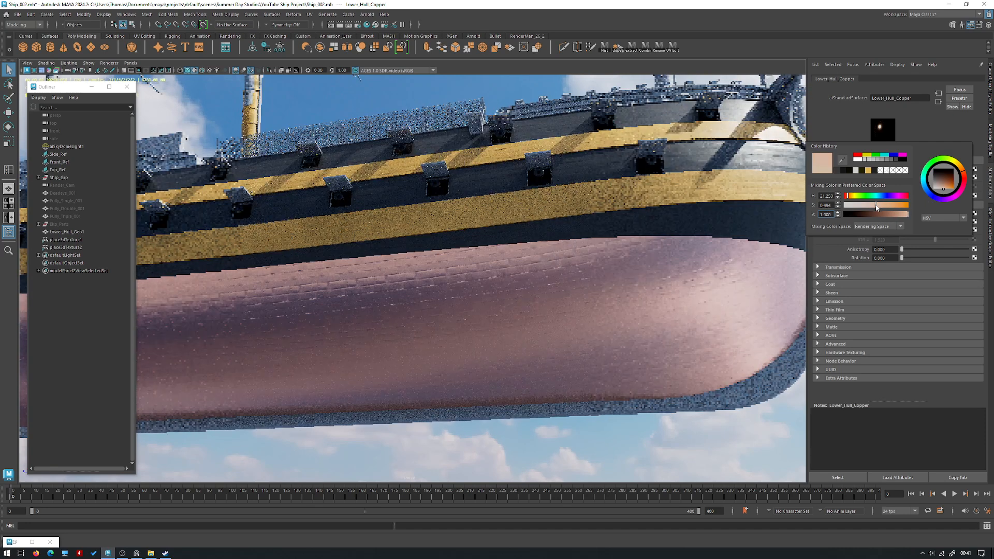
Shift Lower_Hull_Copper's base colour to a warmer copper with hue 25.640 and saturation 0.615.
left_click(964, 172)
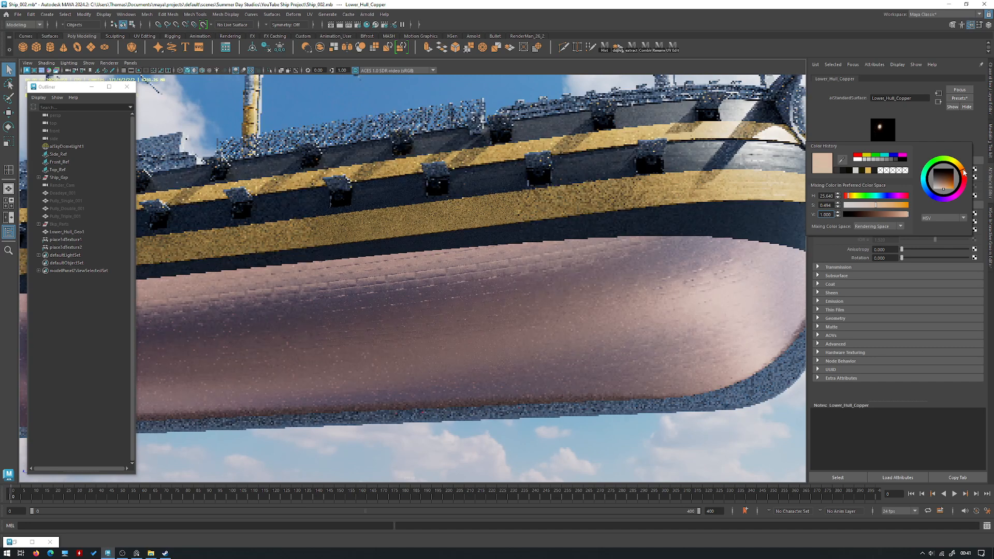
left_click(883, 206)
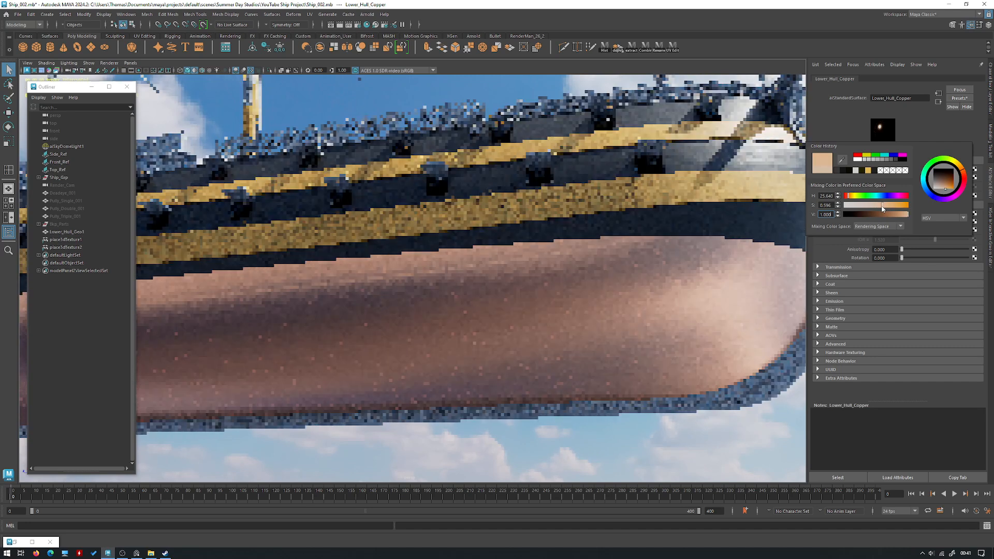
left_click(880, 206)
left_click(885, 207)
left_click_drag(885, 206, 883, 207)
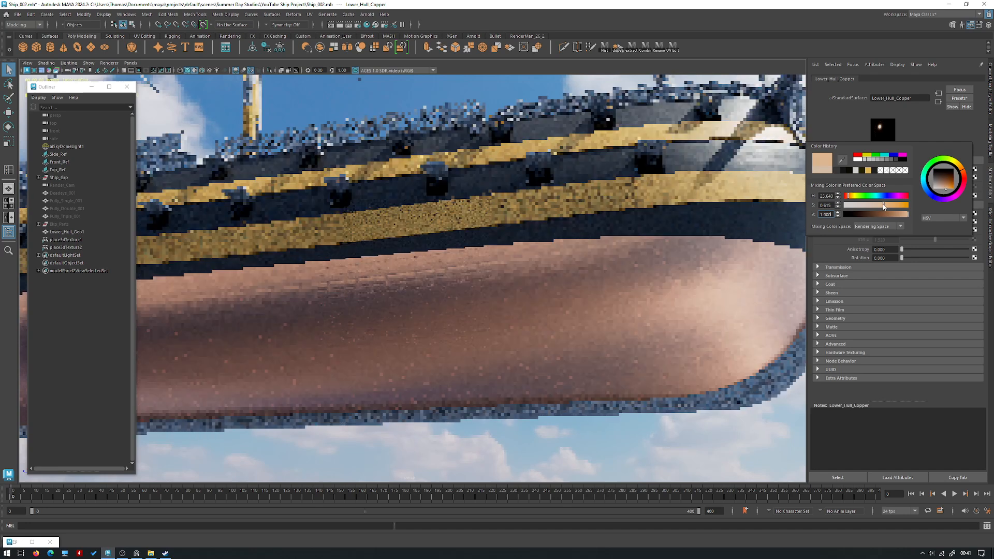
left_click(964, 171)
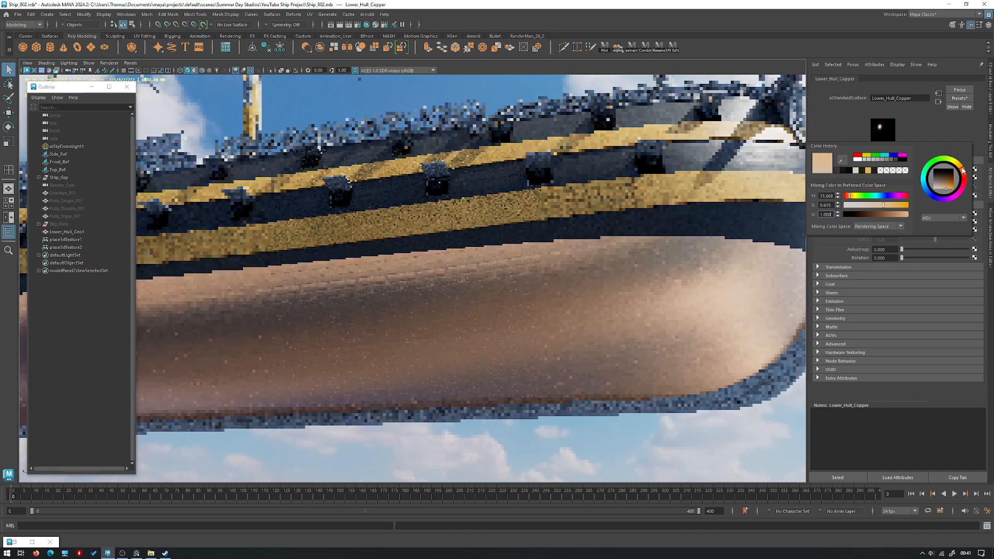
key("ctrl+z")
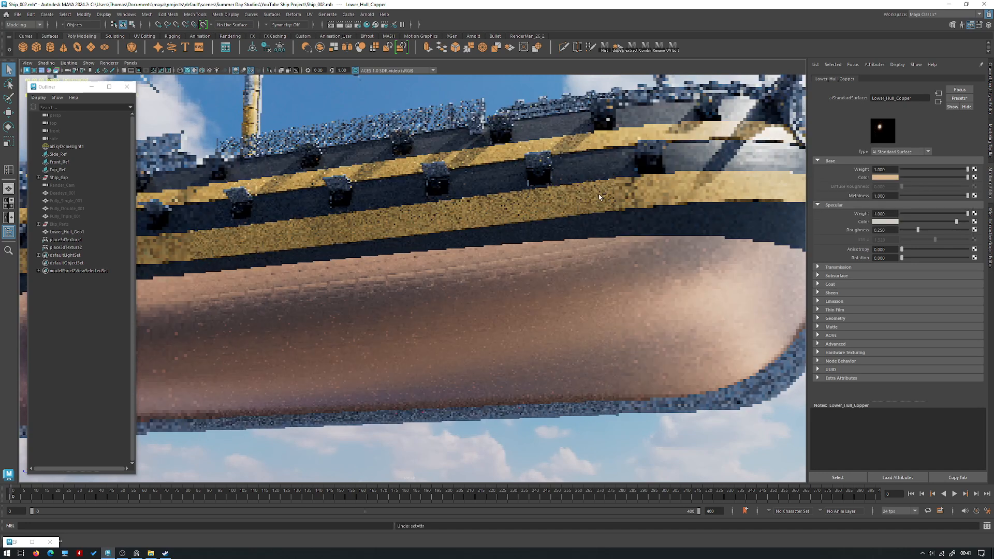
key("ctrl+z")
Switch the viewport renderer from Arnold to Viewport 2.0 and save the scene, accepting the student version notice.
left_click_drag(473, 188, 441, 223, "alt")
middle_click_drag(440, 223, 533, 193, "alt")
left_click_drag(424, 249, 450, 232, "alt")
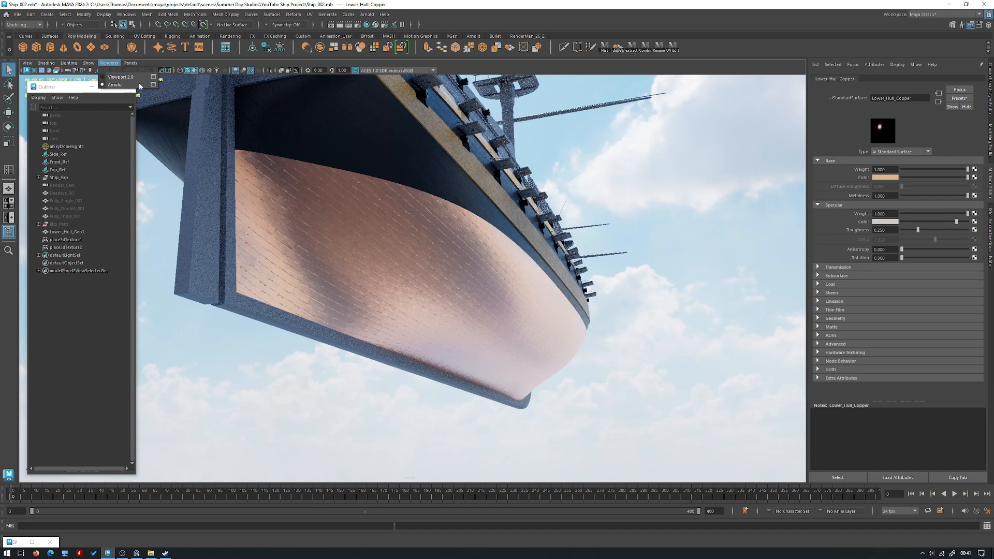
left_click(127, 78)
left_click_drag(350, 194, 364, 219, "alt")
right_click_drag(364, 219, 331, 224, "alt")
left_click_drag(331, 223, 325, 247, "alt")
key("ctrl+s")
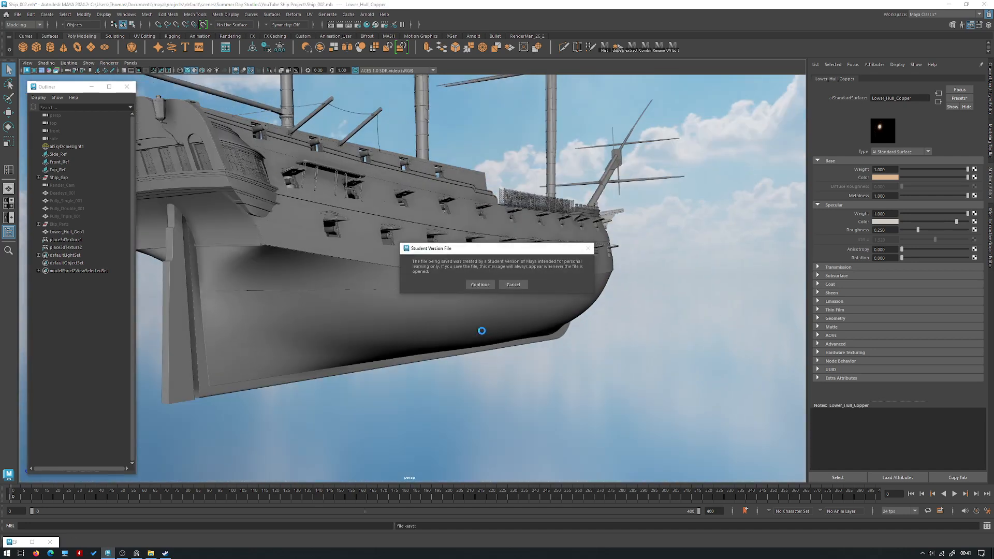
left_click(480, 284)
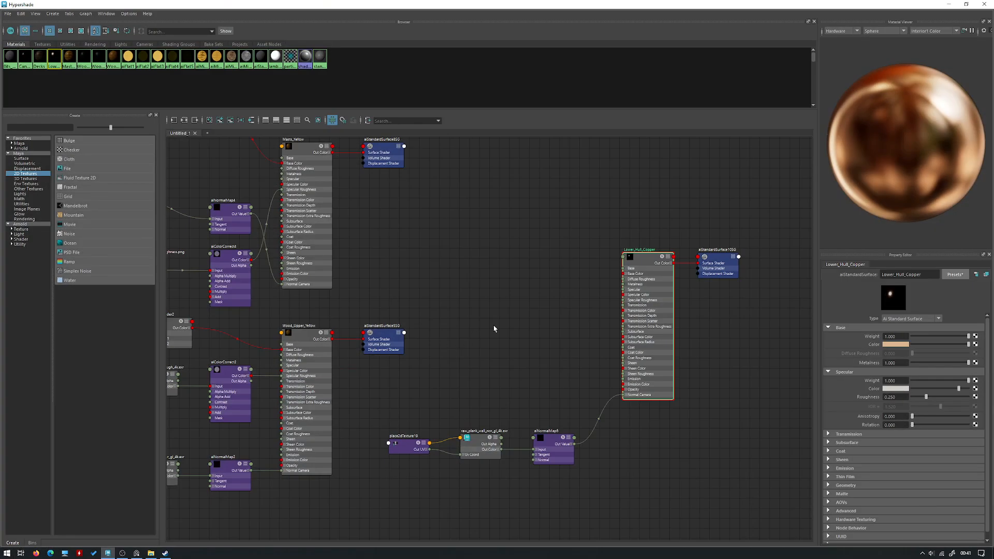
In Hypershade, duplicate the shading network of aiMixShader1, which feeds the yellow mast material.
left_click(541, 297)
middle_click_drag(433, 254, 475, 298, "alt")
scroll(386, 284, "down", 2)
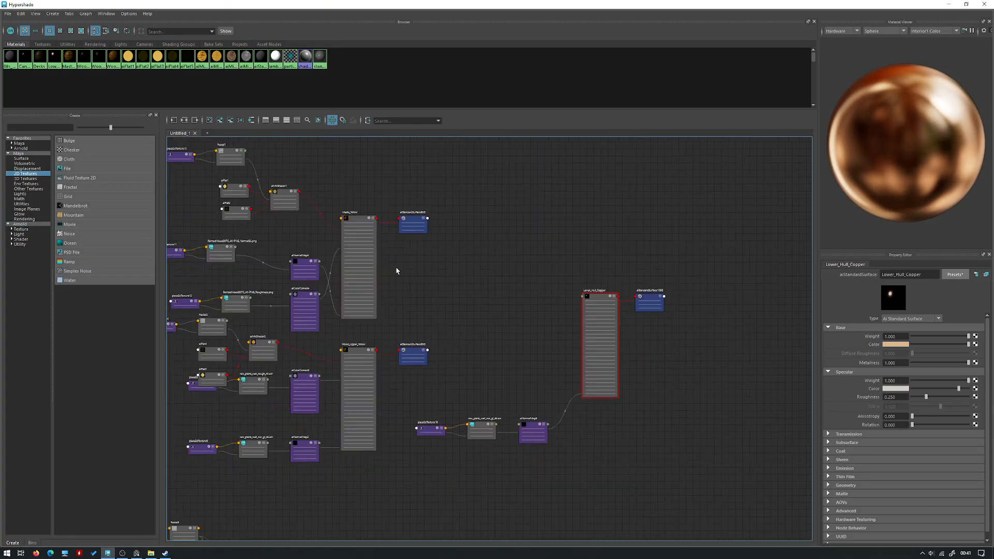
middle_click_drag(323, 228, 382, 250, "alt")
left_click(337, 221)
left_click(20, 14)
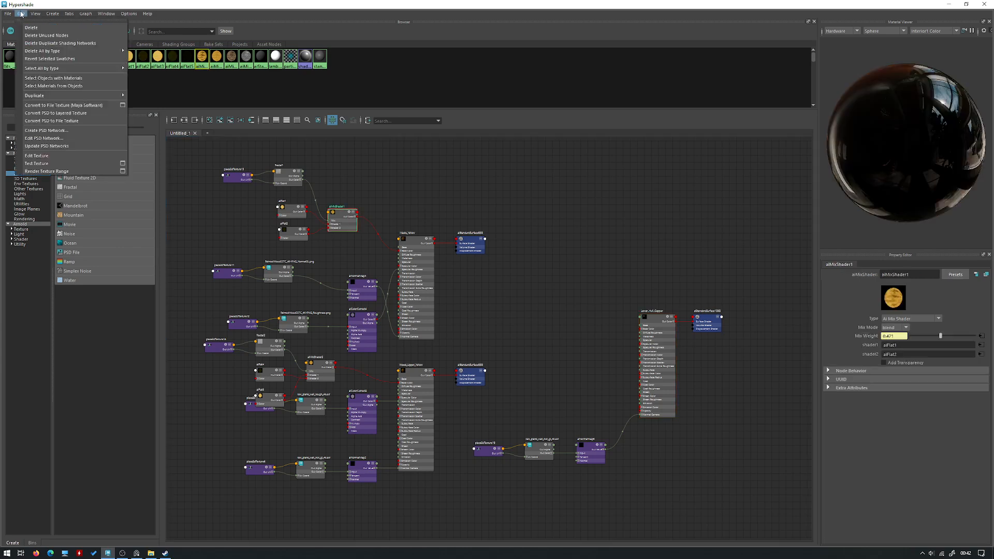
left_click(149, 96)
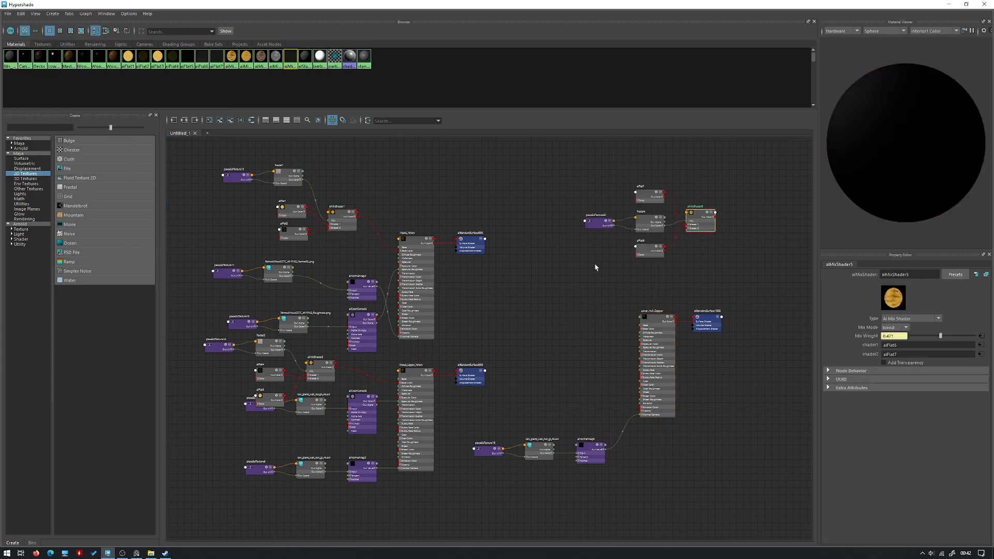
Recolour the duplicated network's yellow aiFlat6 node to match Lower_Hull_Copper's base colour (H 25.640, S 0.615, V 1.000).
scroll(721, 271, "up", 2)
middle_click_drag(718, 270, 624, 277, "alt")
left_click(545, 359)
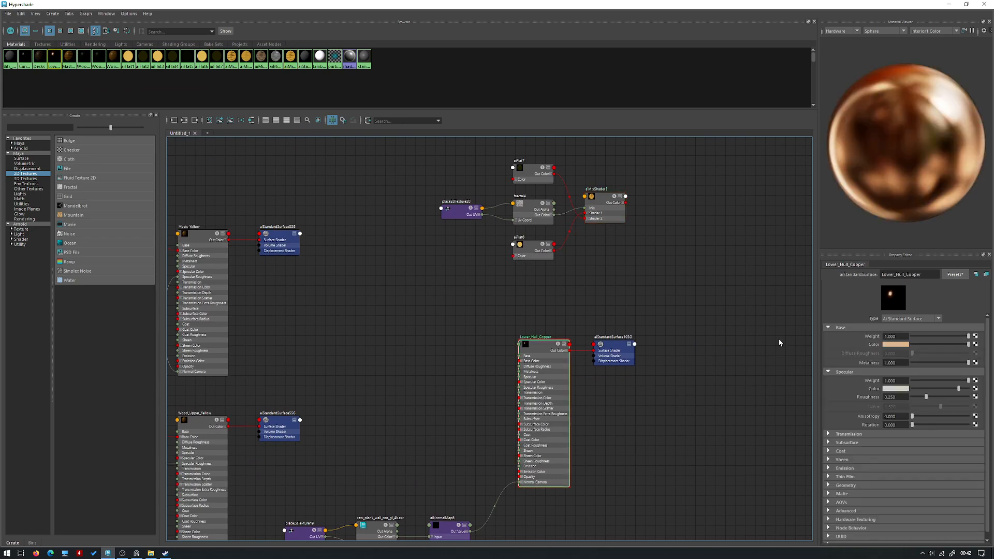
left_click(896, 344)
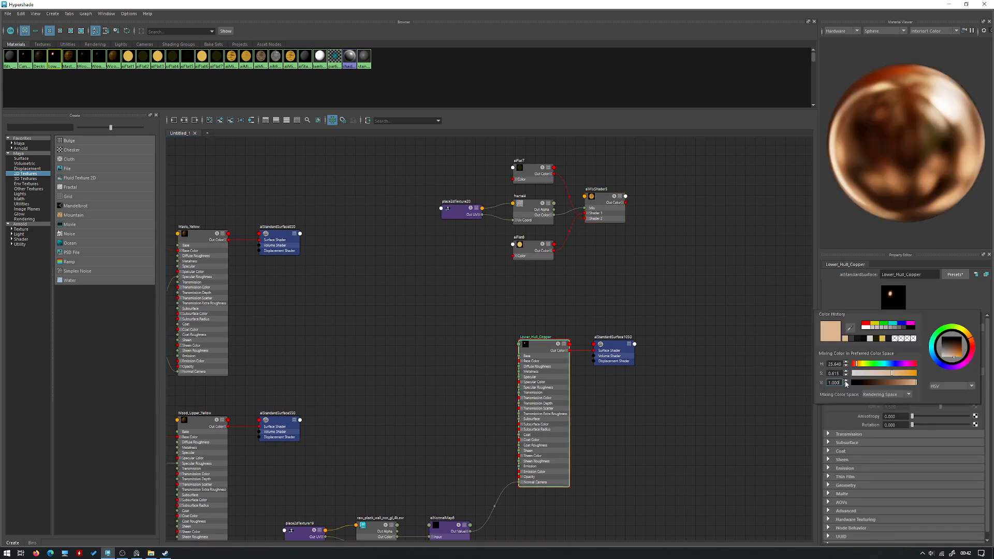
left_click(846, 382)
left_click(525, 249)
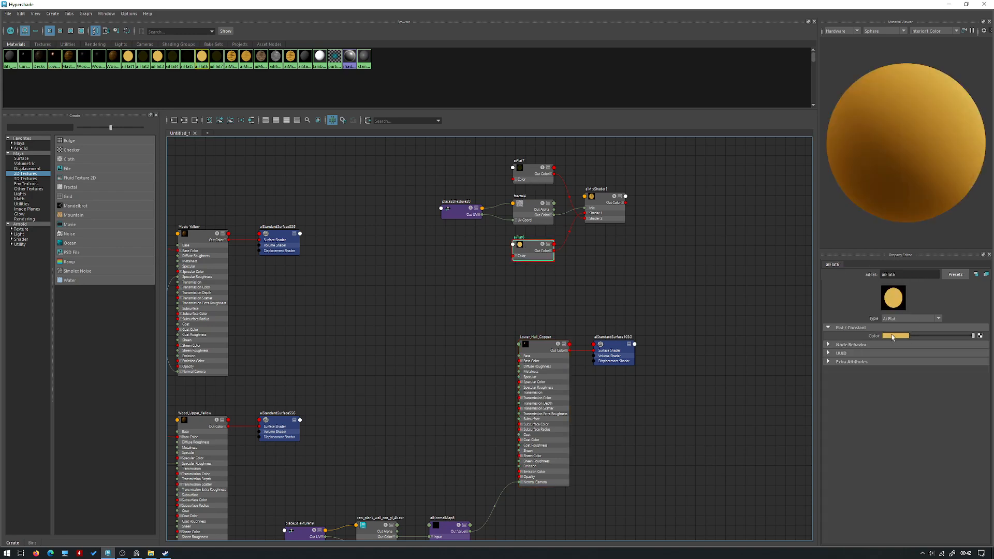
left_click(898, 337)
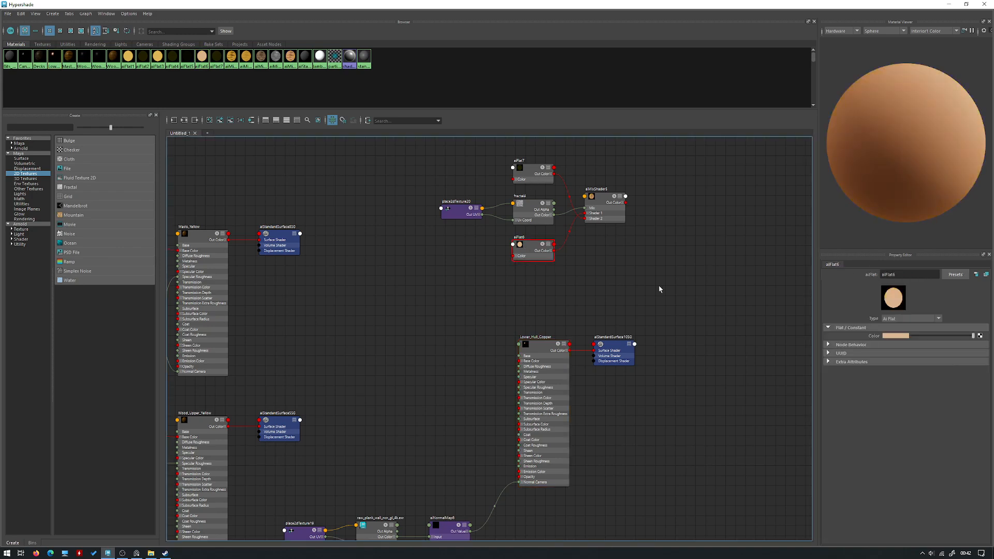
Move the duplicated network beside Lower_Hull_Copper and connect aiMixShader5's output colour to the material's base colour.
left_click_drag(667, 277, 399, 140)
left_click_drag(616, 213, 505, 350)
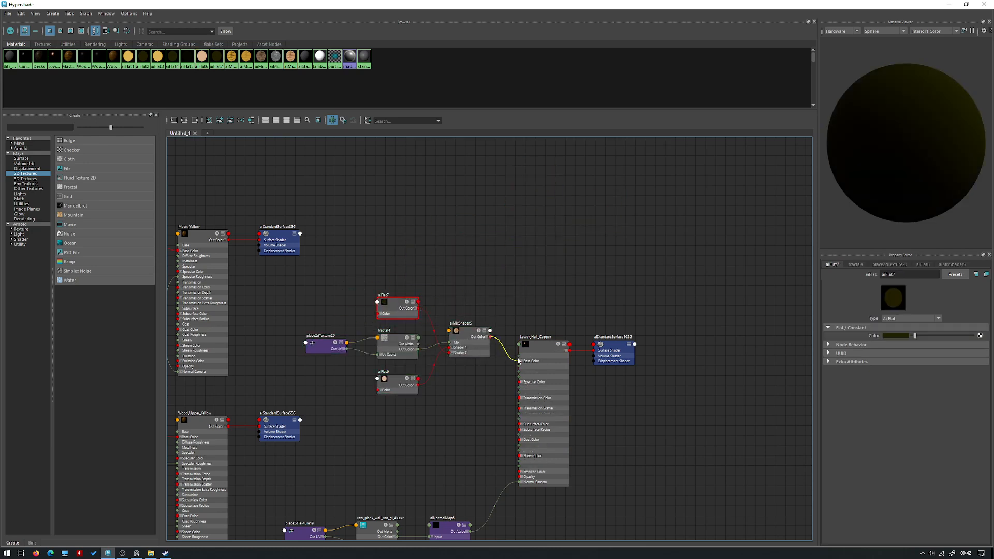
left_click(542, 362)
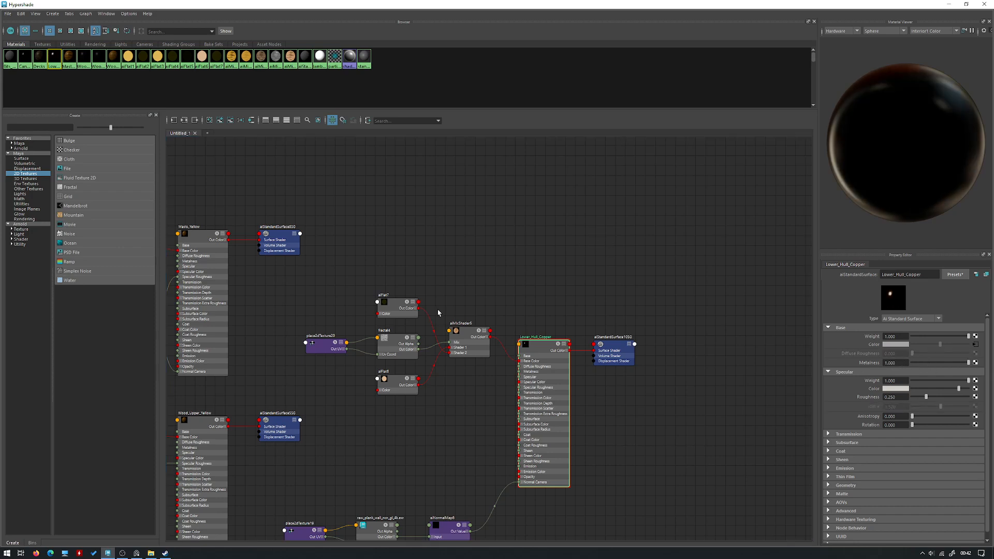
Select the duplicated network's fractal node, minimise Hypershade and save the scene.
left_click(397, 339)
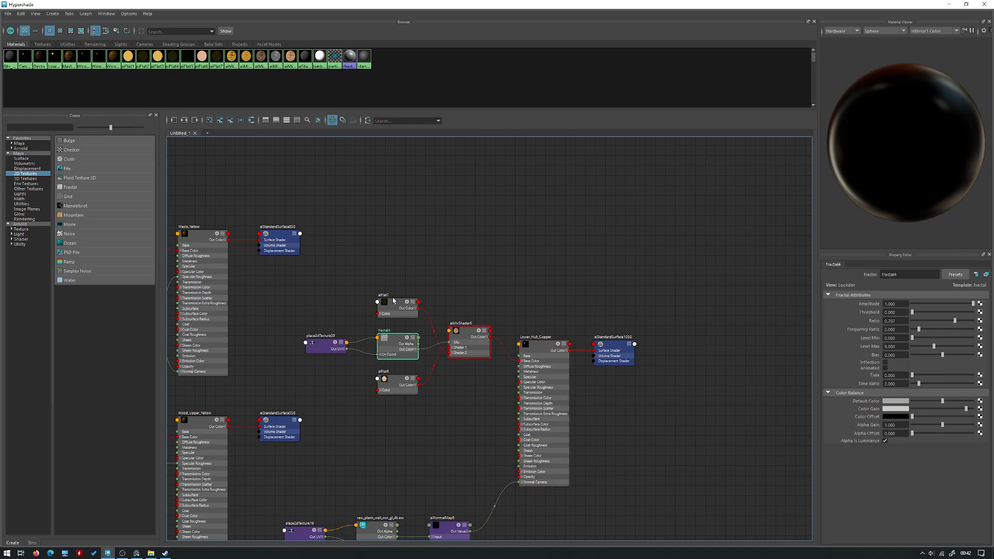
left_click(949, 4)
key("ctrl+s")
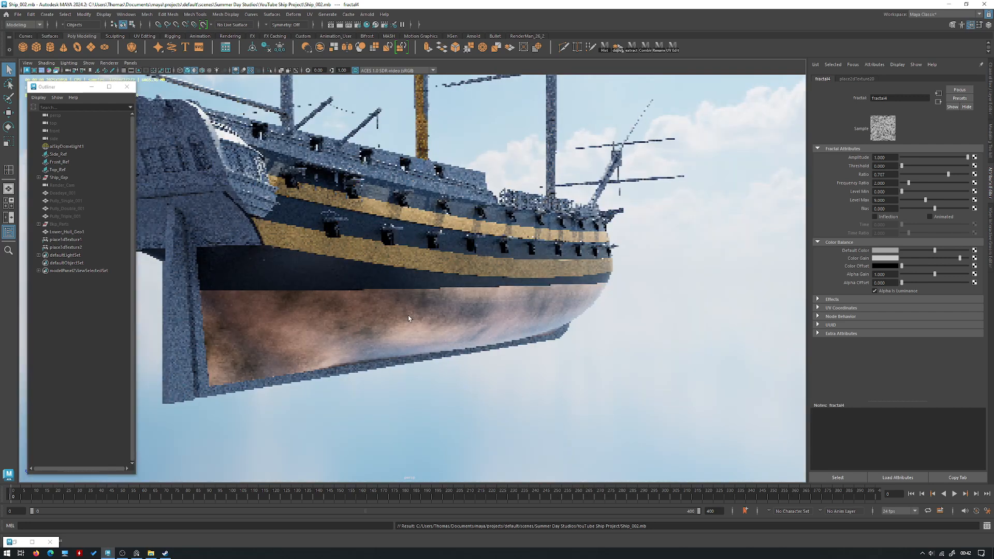
Examine the mottled copper texture on the rendered lower hull up close, from the side and from below.
left_click_drag(409, 315, 305, 297, "alt")
right_click_drag(305, 297, 269, 303, "alt")
left_click_drag(331, 311, 270, 290, "alt")
left_click_drag(363, 331, 429, 321, "alt")
right_click_drag(430, 321, 520, 331, "alt")
middle_click_drag(459, 391, 457, 335, "alt")
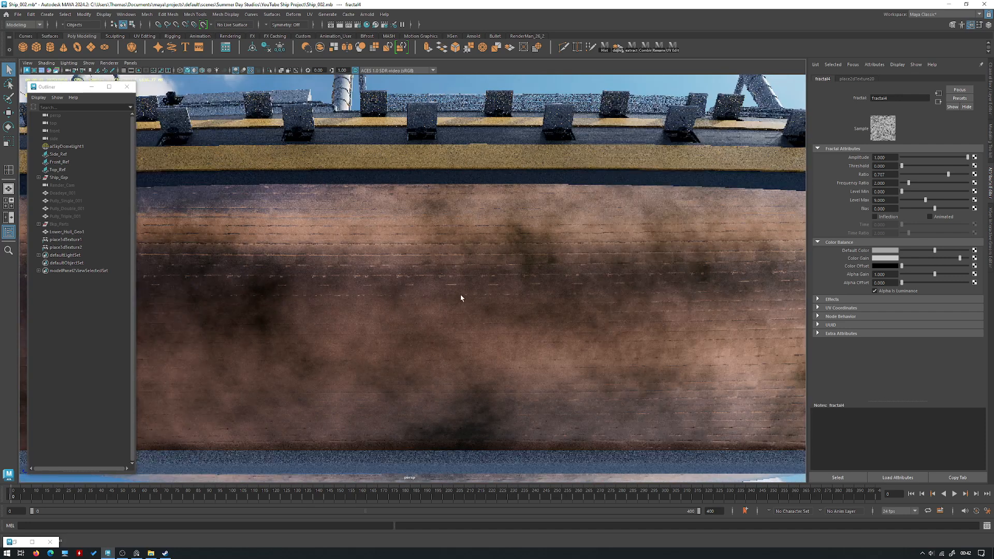
right_click_drag(475, 258, 468, 268, "alt")
left_click_drag(468, 268, 455, 342, "alt")
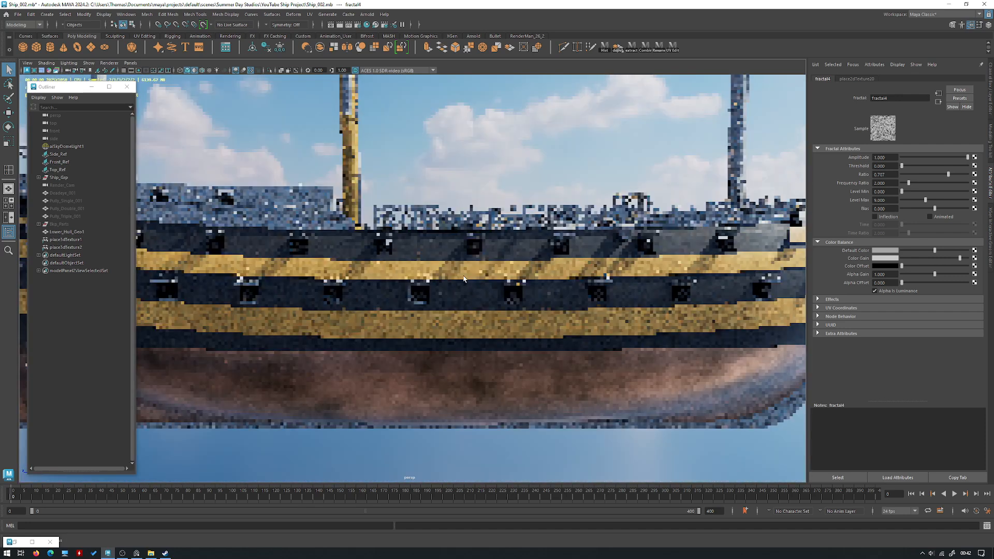
middle_click_drag(454, 342, 452, 306, "alt")
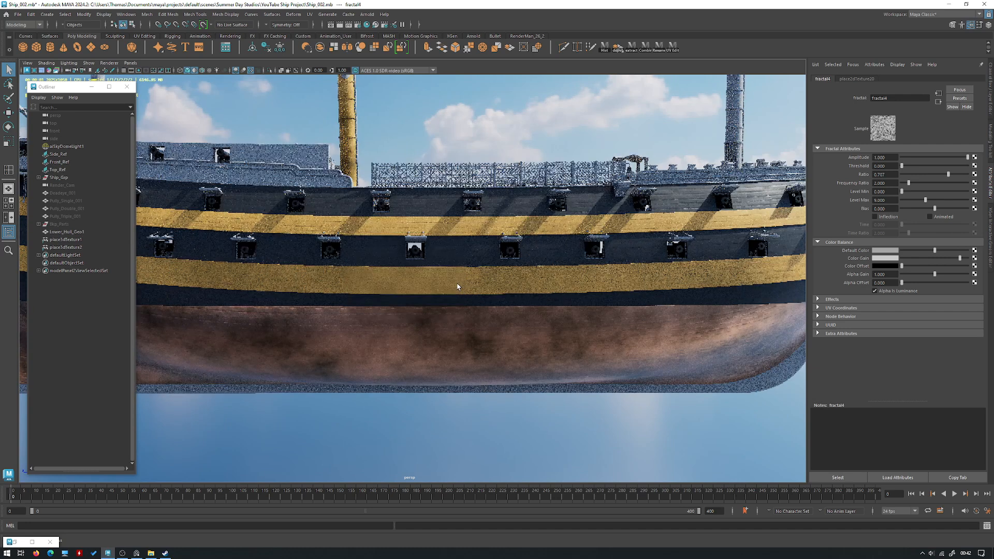
left_click_drag(470, 288, 471, 262, "alt")
left_click_drag(440, 316, 437, 291, "alt")
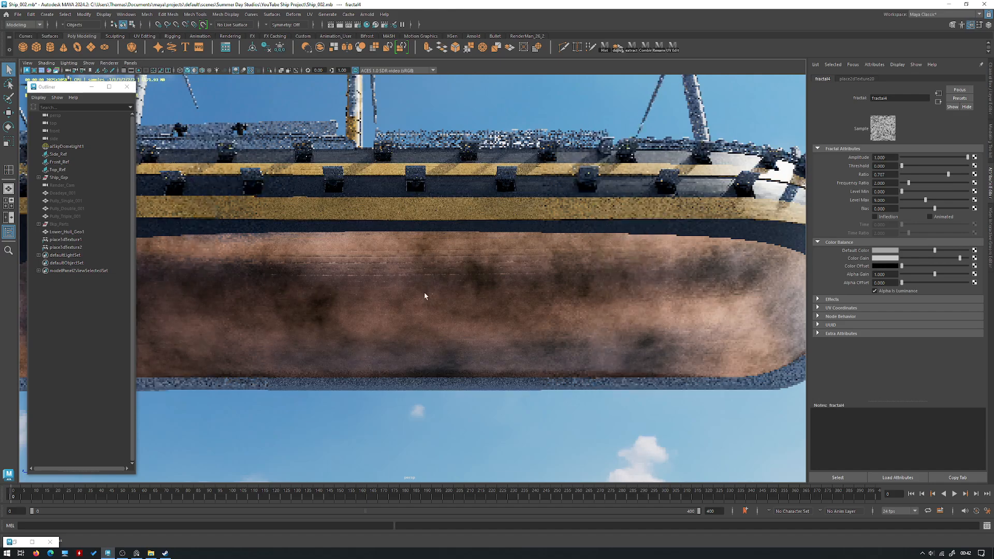
Restore the minimised Hypershade window.
left_click(17, 543)
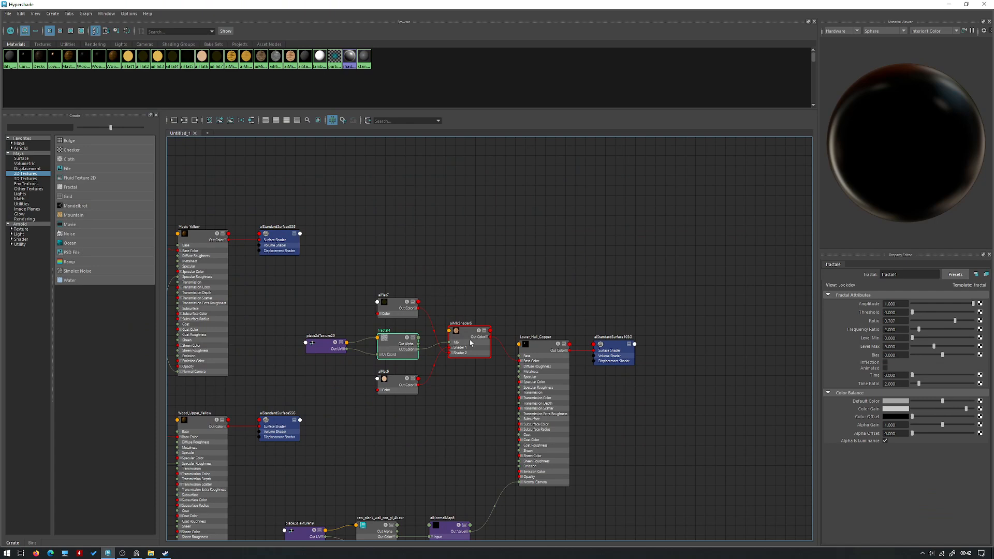
left_click(949, 4)
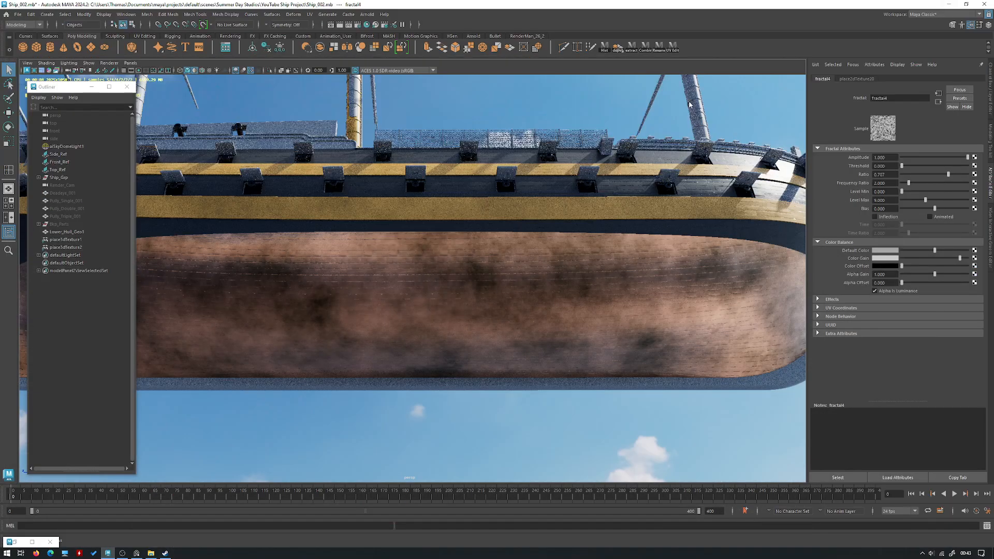
left_click(10, 542)
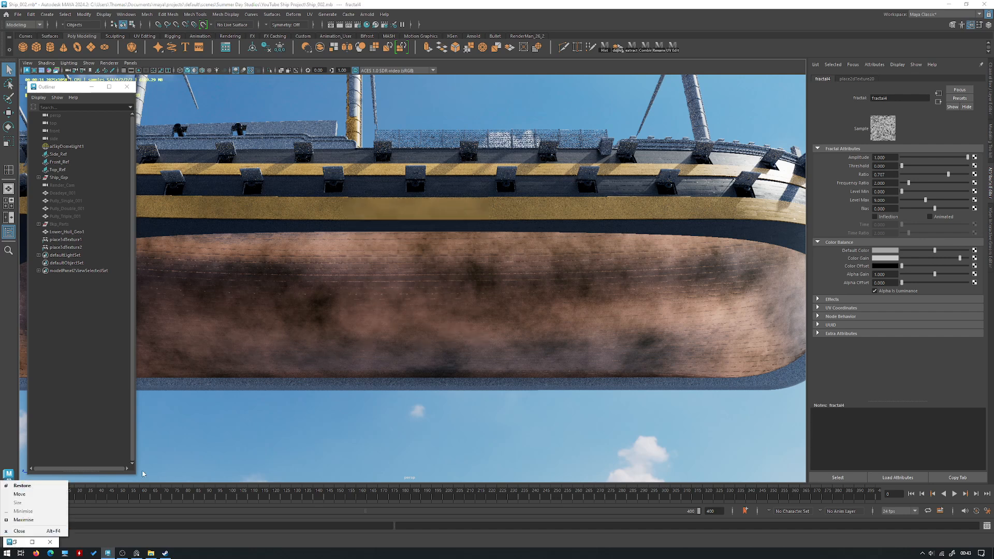
double_click(17, 542)
Switch to File Explorer and open the Surface Imperfections folder inside the Materials library.
left_click(151, 553)
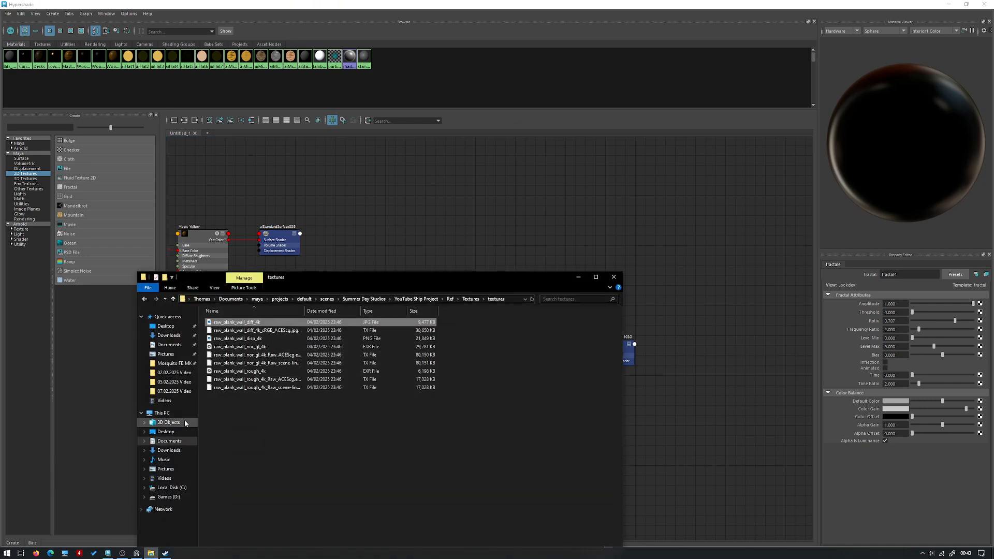
left_click(372, 300)
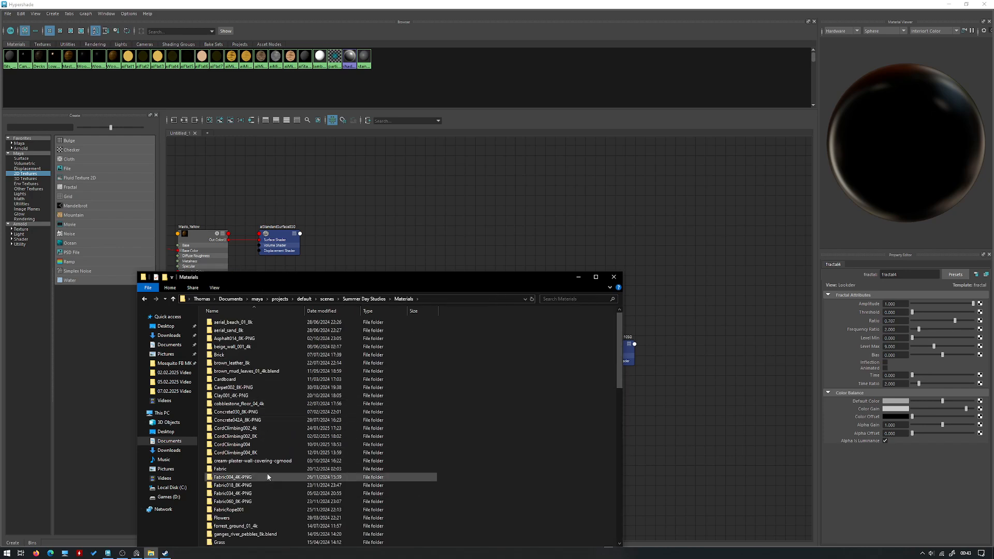
key("s")
left_click(253, 403)
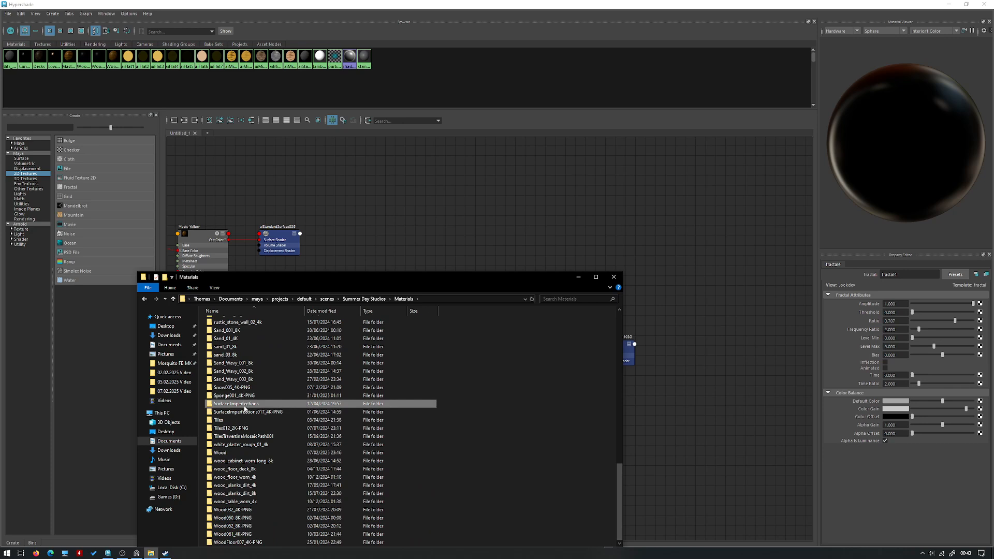
double_click(254, 404)
left_click_drag(337, 278, 332, 188)
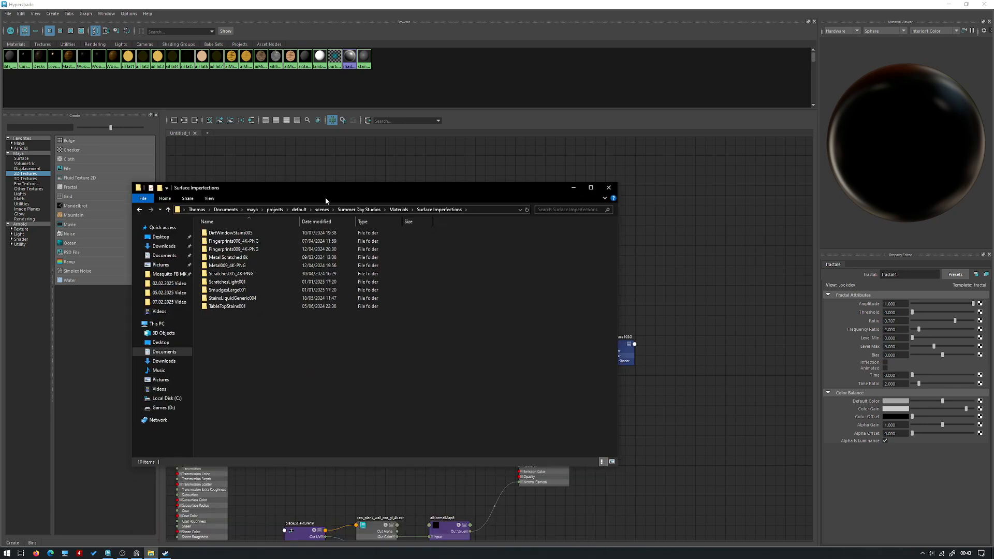
Preview the StainsLiquidGeneric004_OVERLAY_VAR1_3K image and return to the Surface Imperfections folder.
double_click(250, 300)
left_click(232, 243)
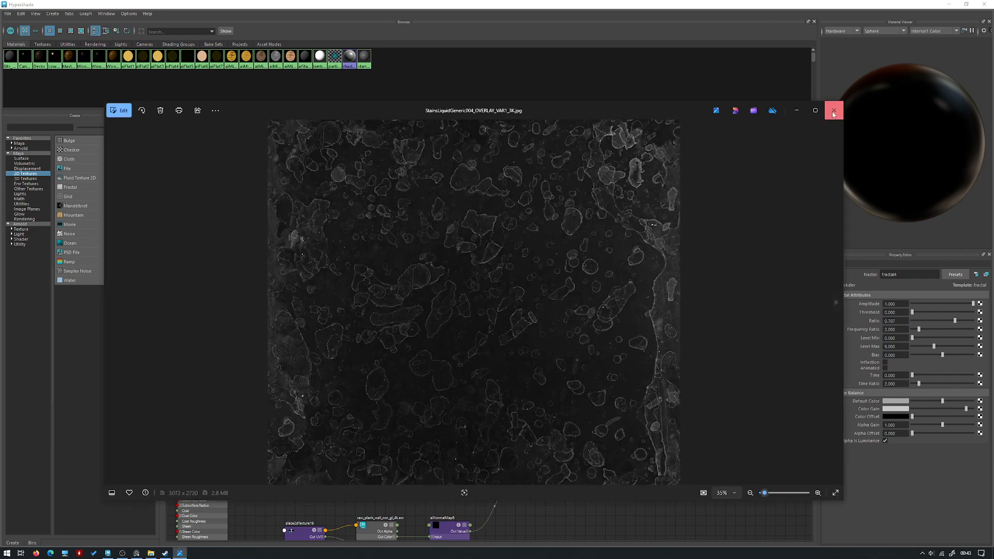
left_click(832, 105)
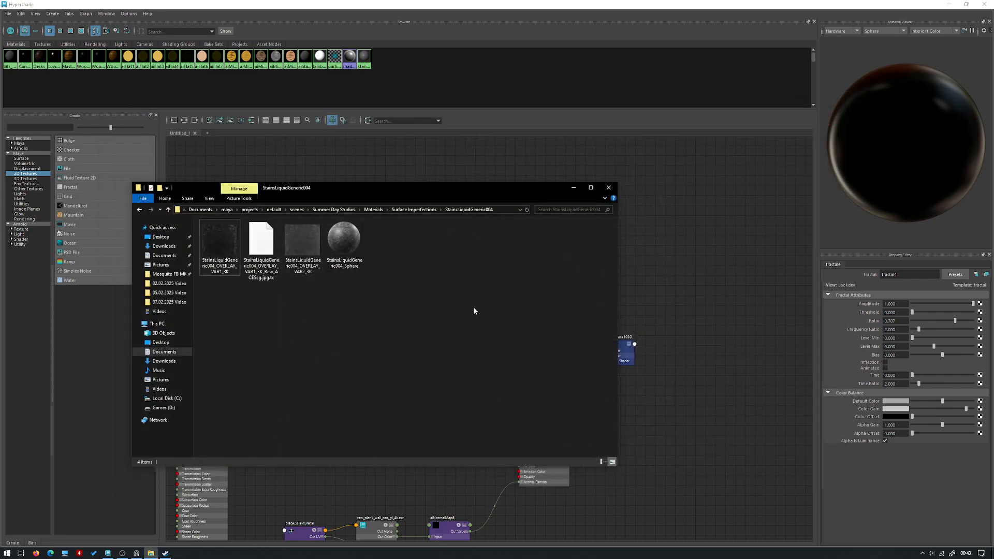
key("alt+Left")
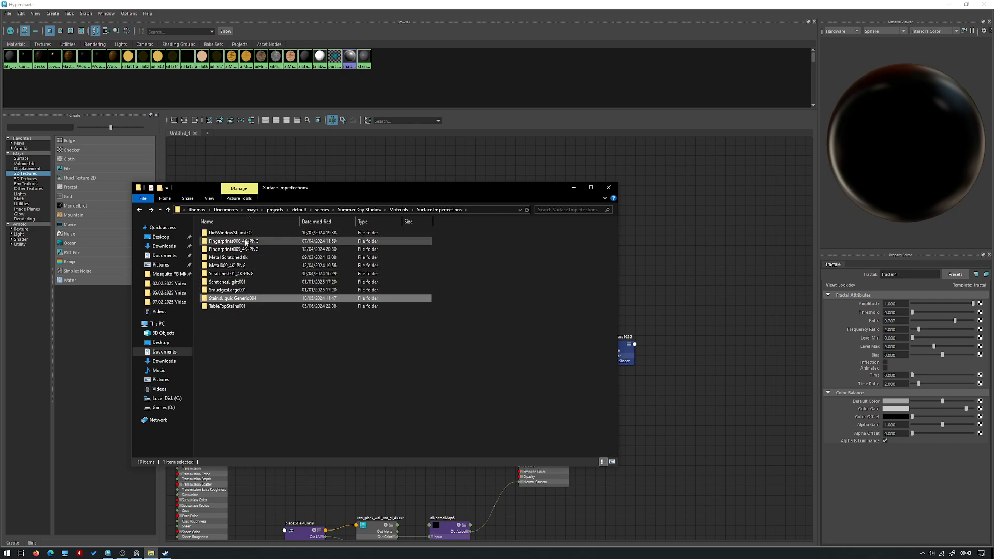
Preview the overlay images in the SmudgesLarge001 folder and return to Surface Imperfections.
double_click(227, 290)
double_click(241, 241)
key("Right")
key("Right")
left_click(834, 110)
key("alt+Left")
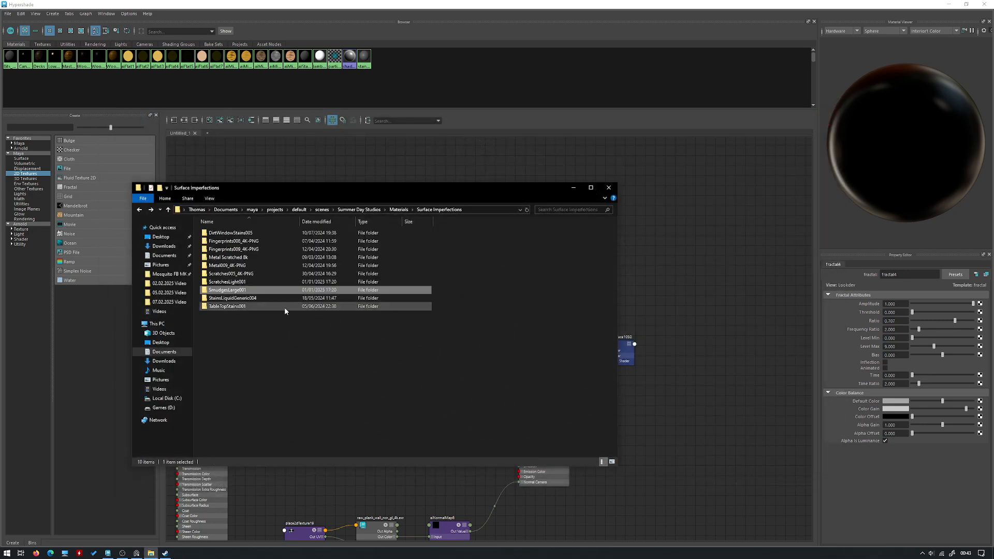
Recheck the StainsLiquidGeneric004 folder and preview the DirtWindowStains005_COL_3K image for comparison.
left_click(249, 298)
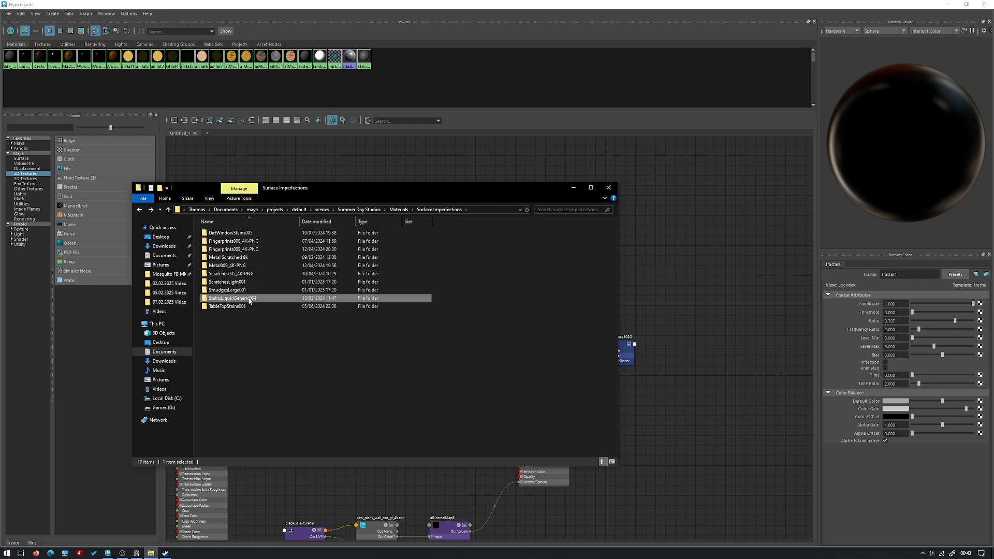
double_click(249, 299)
key("alt+Left")
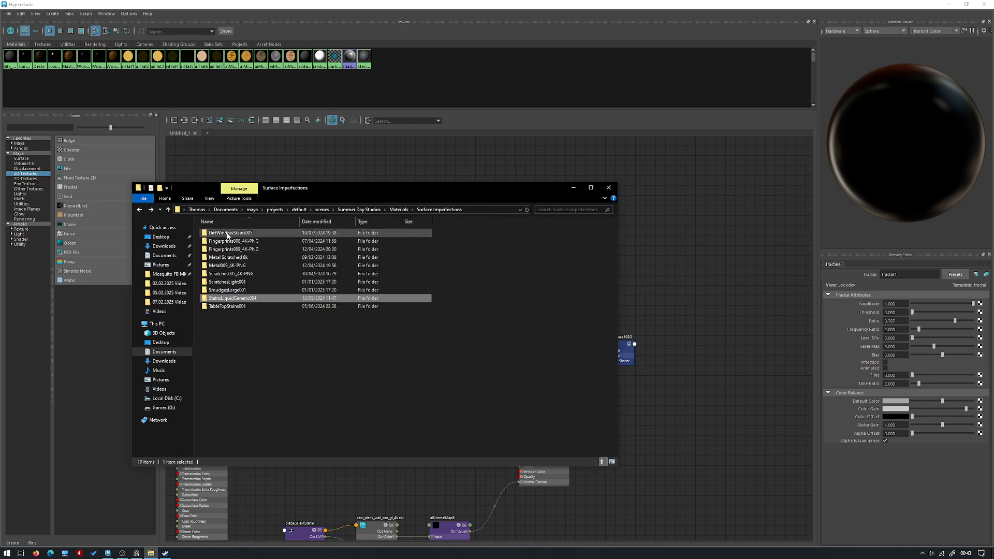
double_click(228, 233)
left_click(301, 242)
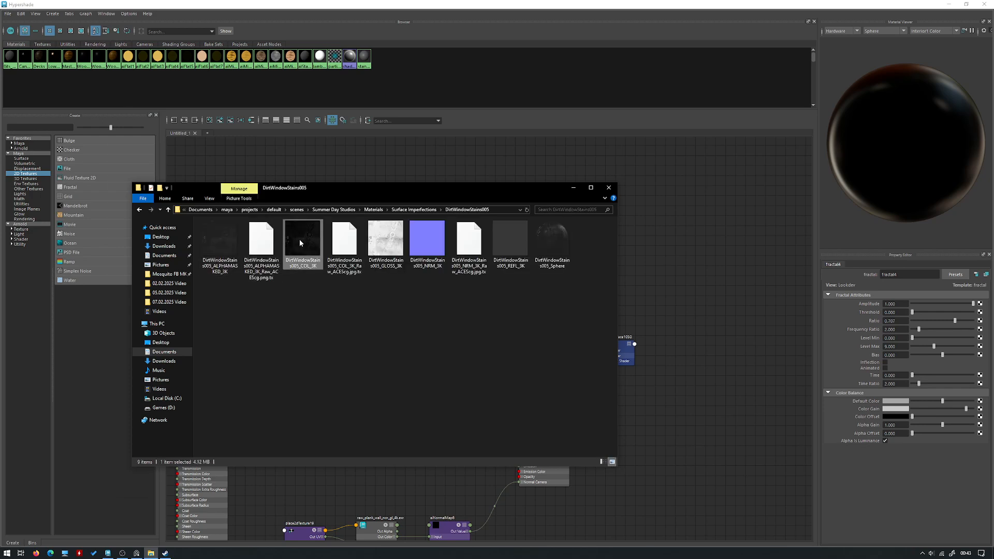
left_click(834, 110)
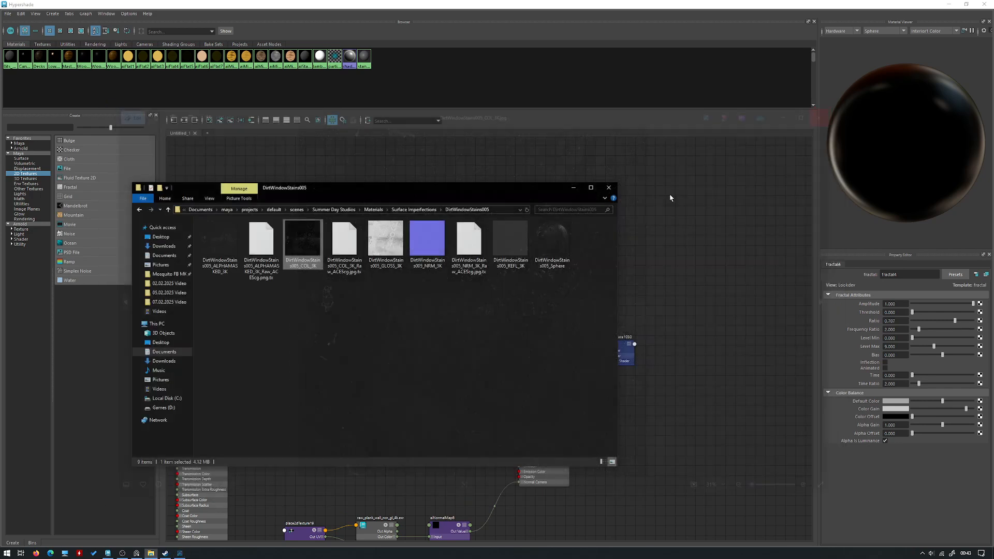
key("alt+Left")
Open the SmudgesLarge001 folder, copy its path and minimise File Explorer.
double_click(233, 292)
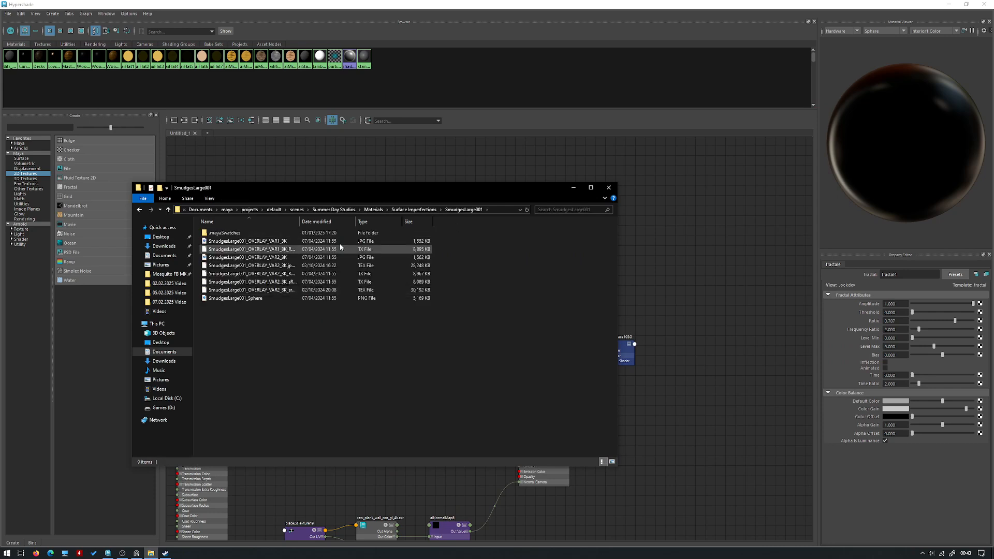
left_click(498, 210)
left_click(568, 190)
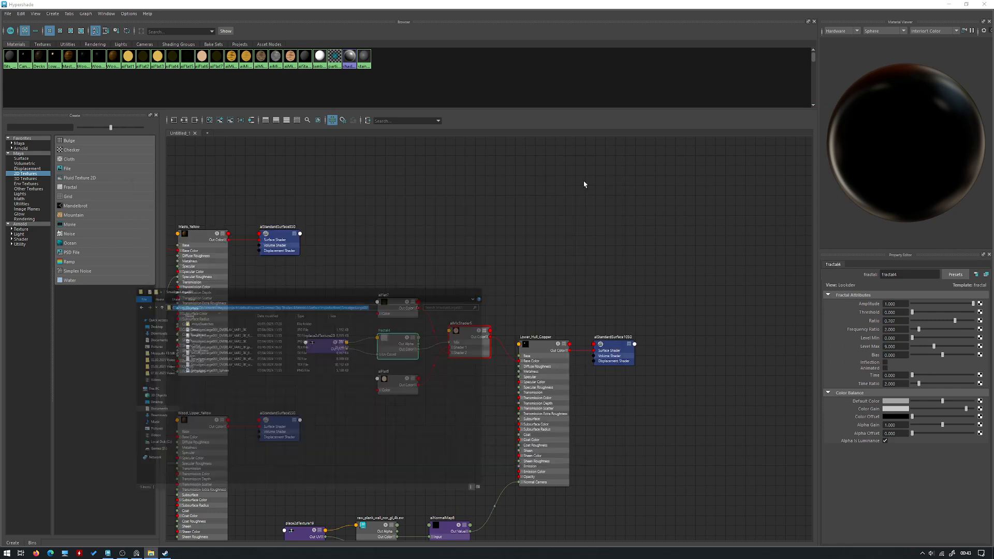
Change the perspective viewport's renderer and return to Hypershade.
left_click(949, 4)
left_click(108, 63)
left_click(118, 76)
left_click(33, 541)
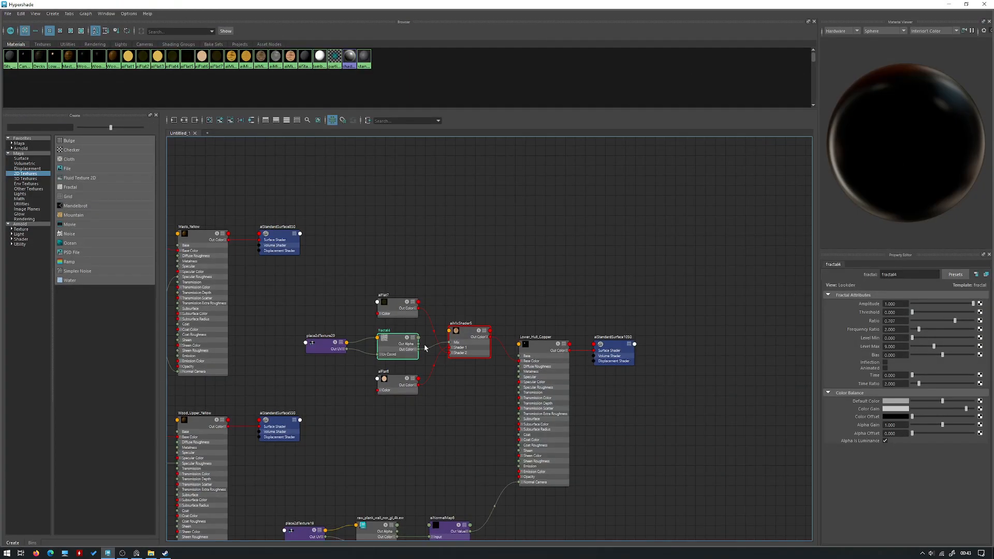
Add a file texture node to the graph above the copper material's mix network.
key("Tab")
type("file")
key("Down")
key("Down")
key("Down")
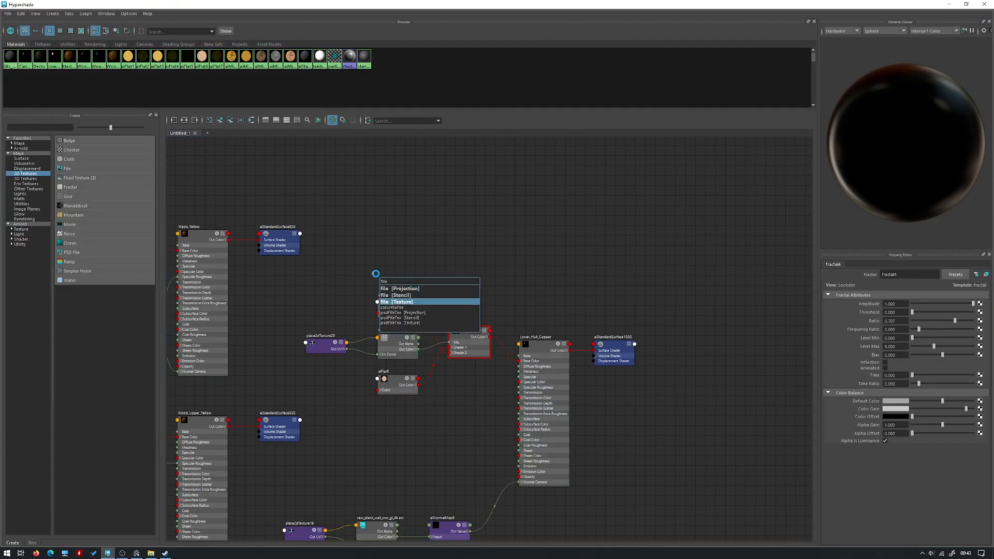
key("Return")
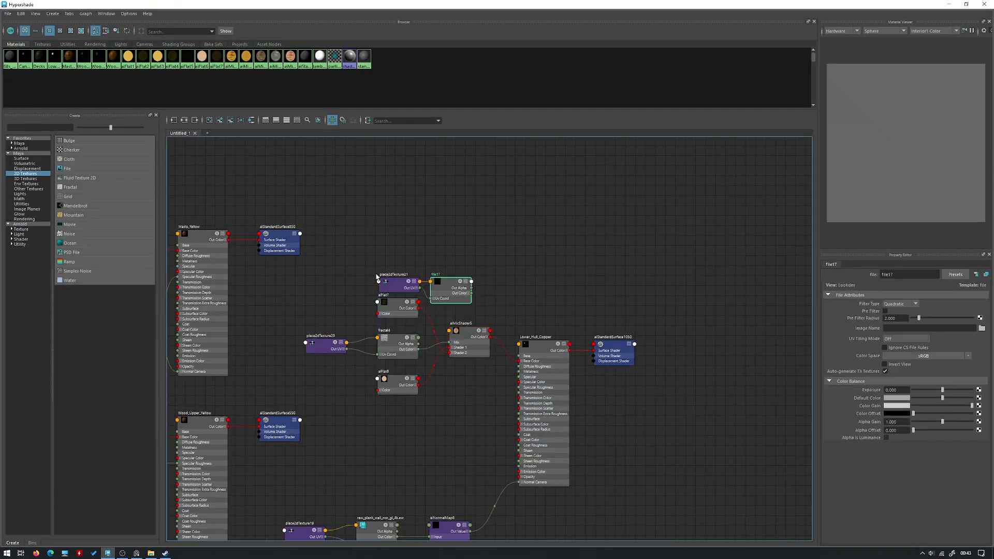
Load SmudgesLarge001_OVERLAY_VAR2_3K.jpg from the copied folder path into the new file texture.
left_click(982, 328)
triple_click(549, 150)
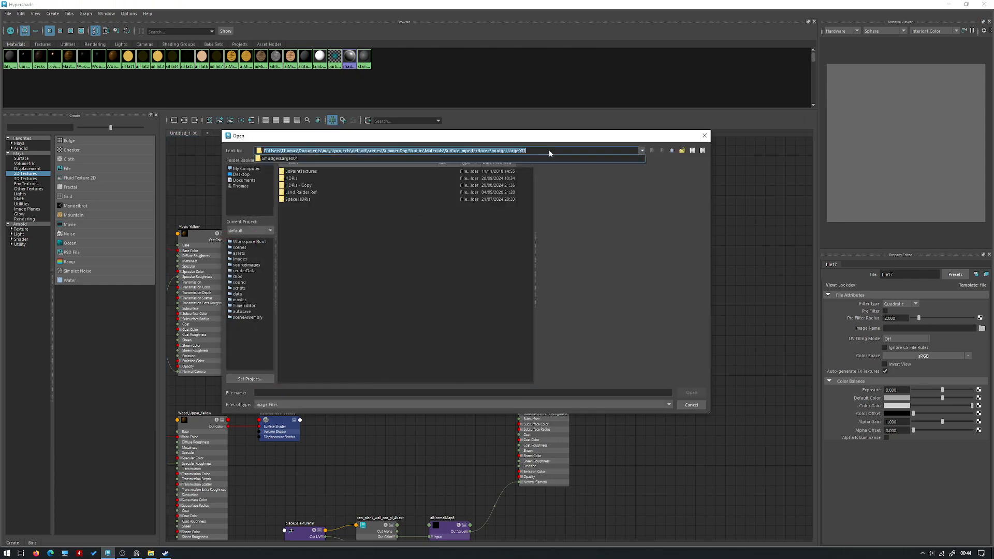
key("Return")
left_click(332, 192)
left_click(349, 185)
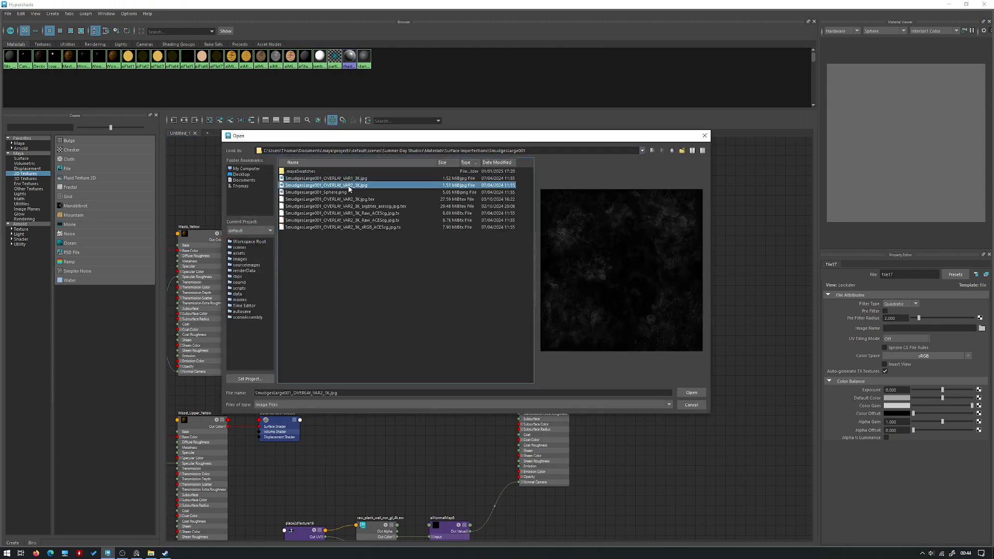
left_click(692, 393)
Set the smudge texture's colour space to Raw, and enable Ignore CS File Rules and Alpha is Luminance.
left_click(932, 356)
mouse_move(953, 378)
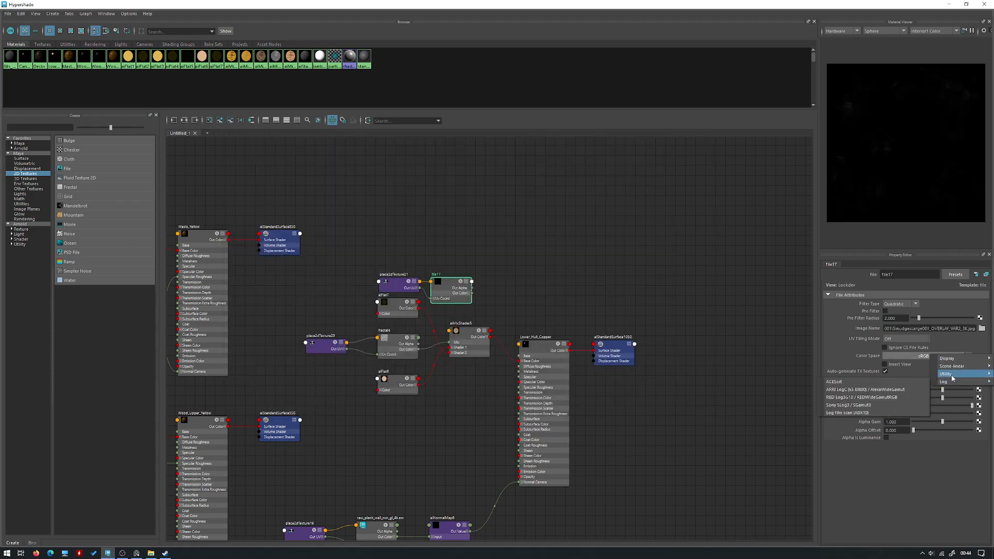
left_click(911, 373)
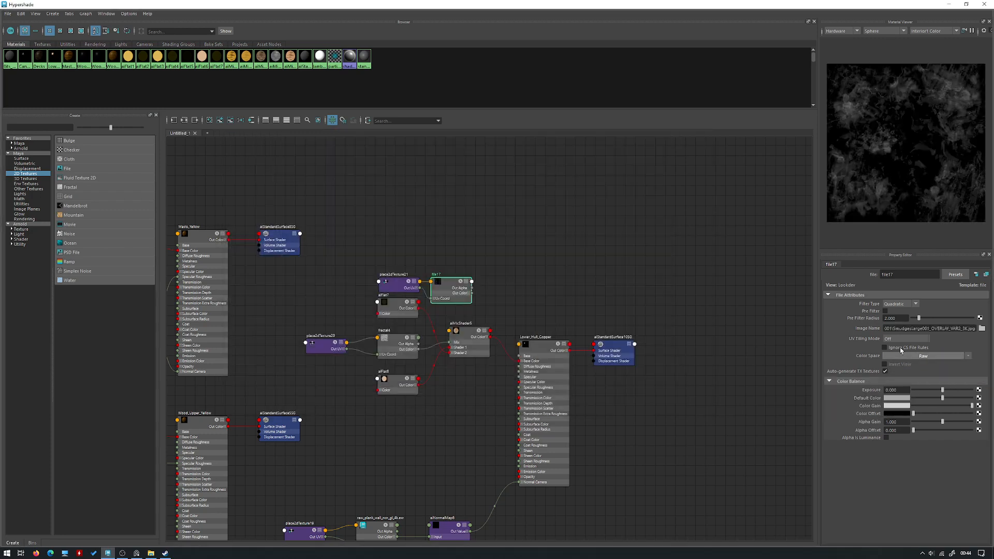
left_click(886, 438)
Disconnect fractal4 from aiMixShader5's Mix input and connect file17's output colour there instead.
scroll(444, 329, "up", 2)
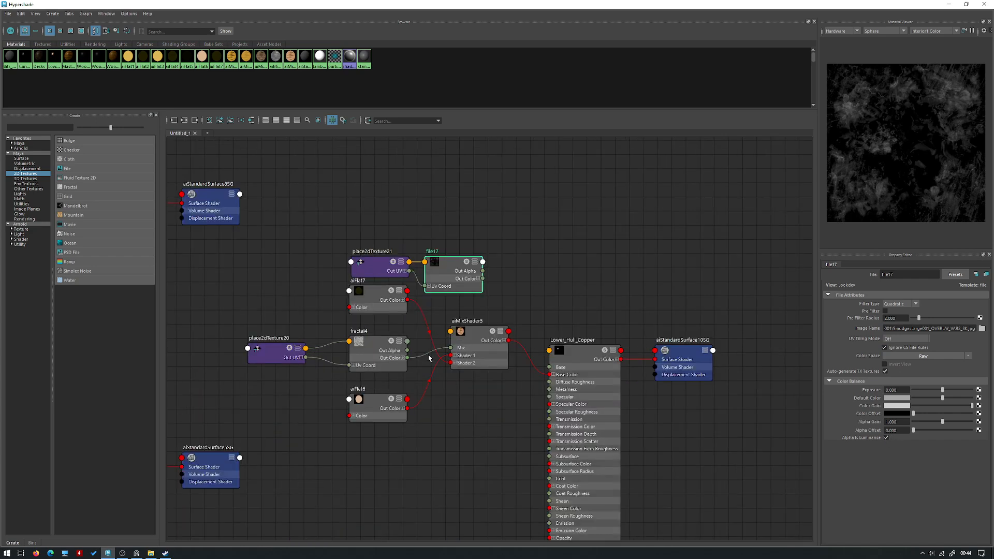
left_click_drag(427, 355, 414, 344)
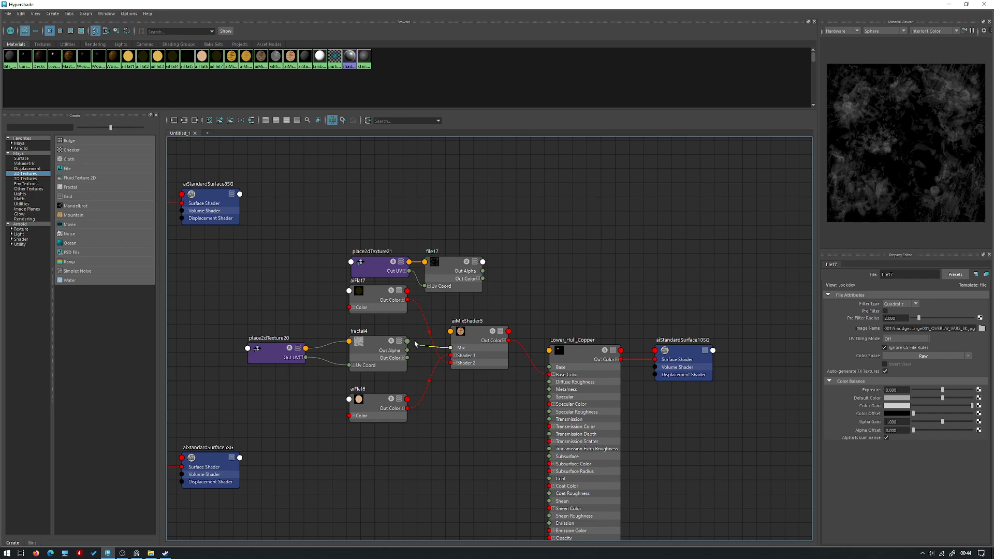
left_click_drag(478, 281, 453, 351)
left_click(475, 279)
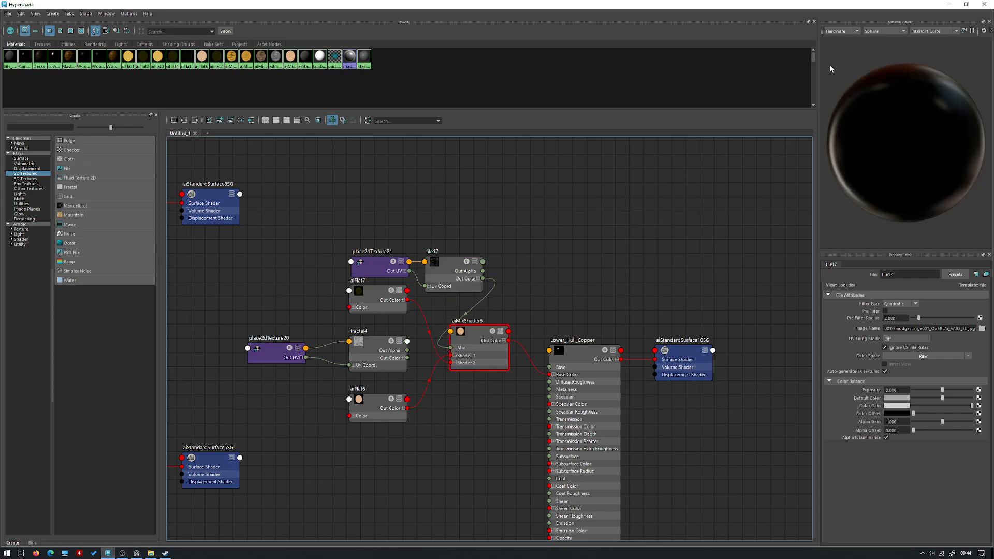
Set place2dTexture21's Repeat UV to 6 by 6 and minimise Hypershade.
left_click(374, 265)
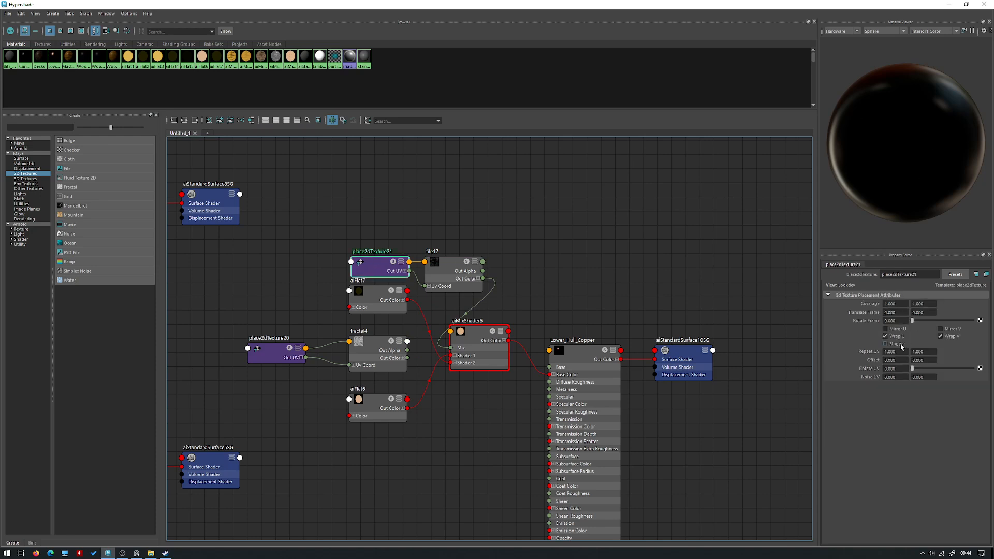
left_click(900, 353)
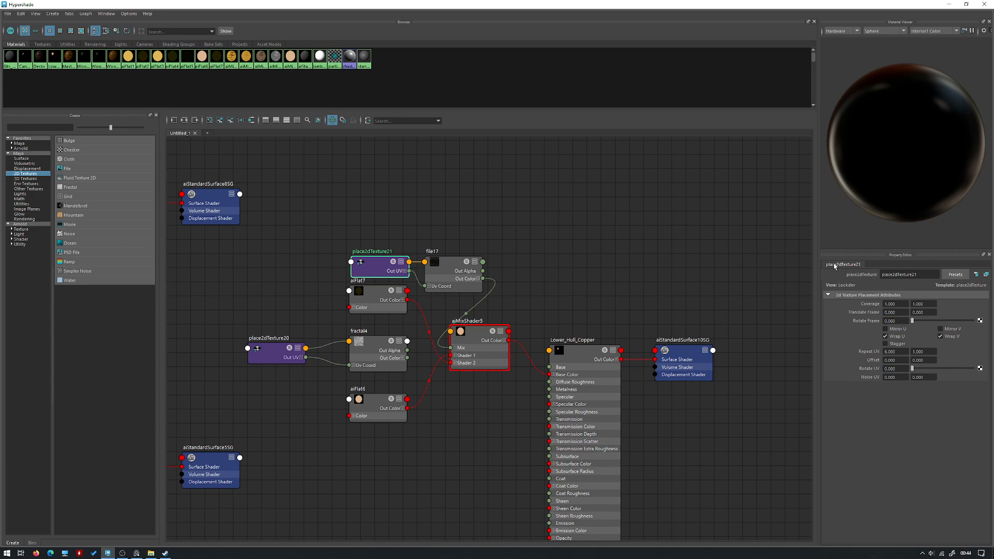
left_click(915, 351)
left_click(951, 4)
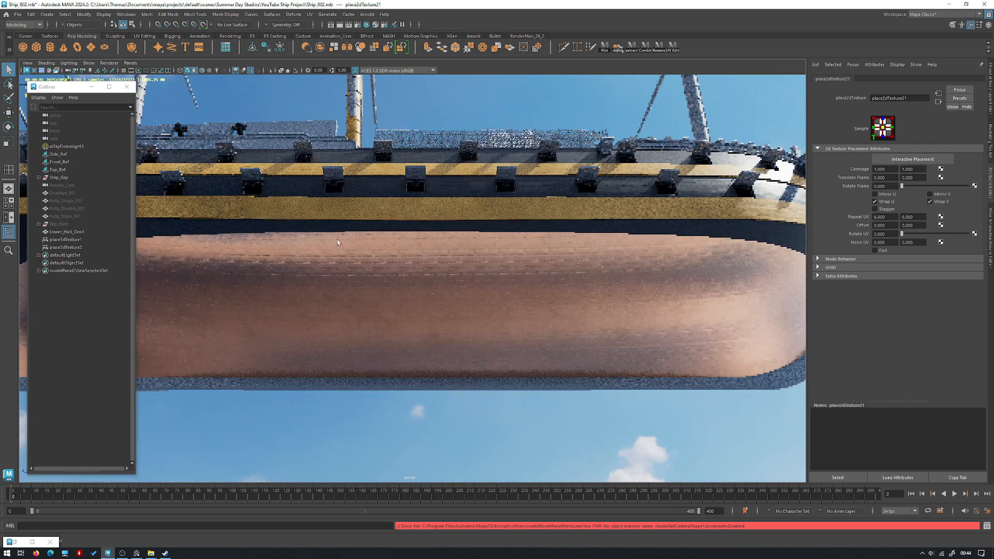
Set place2dTexture21's Repeat UV to 3 by 3 and check the smudges on the lower hull.
left_click_drag(337, 239, 282, 376, "alt")
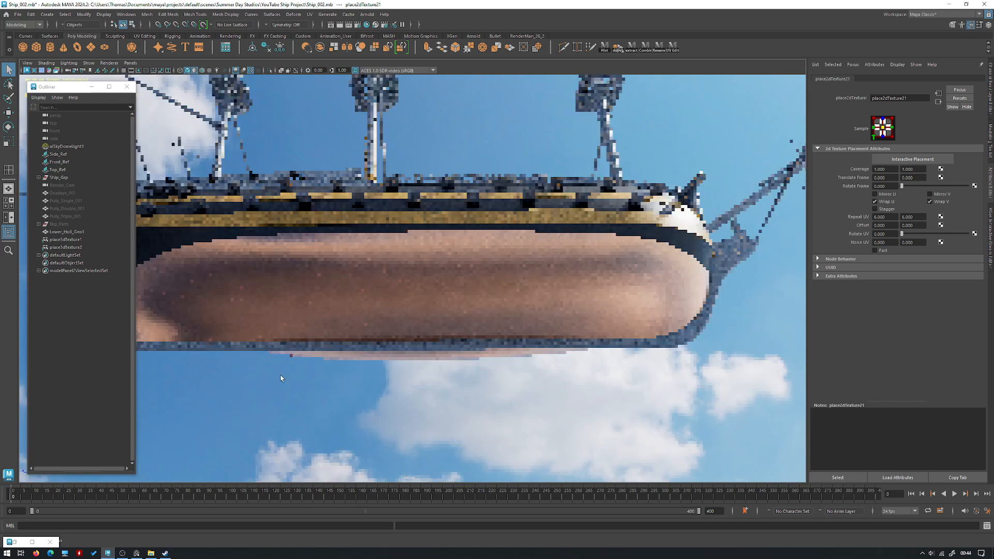
left_click(32, 542)
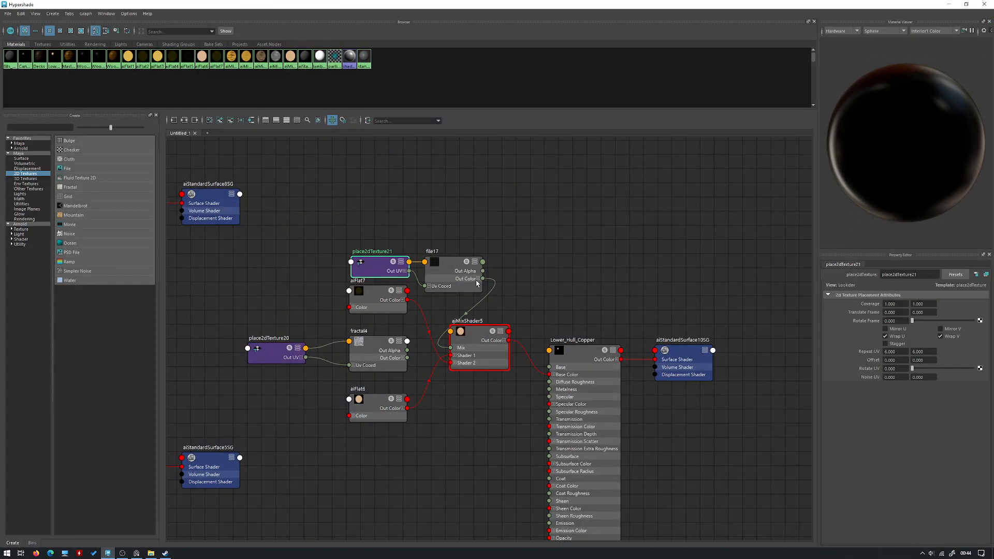
left_click(449, 279)
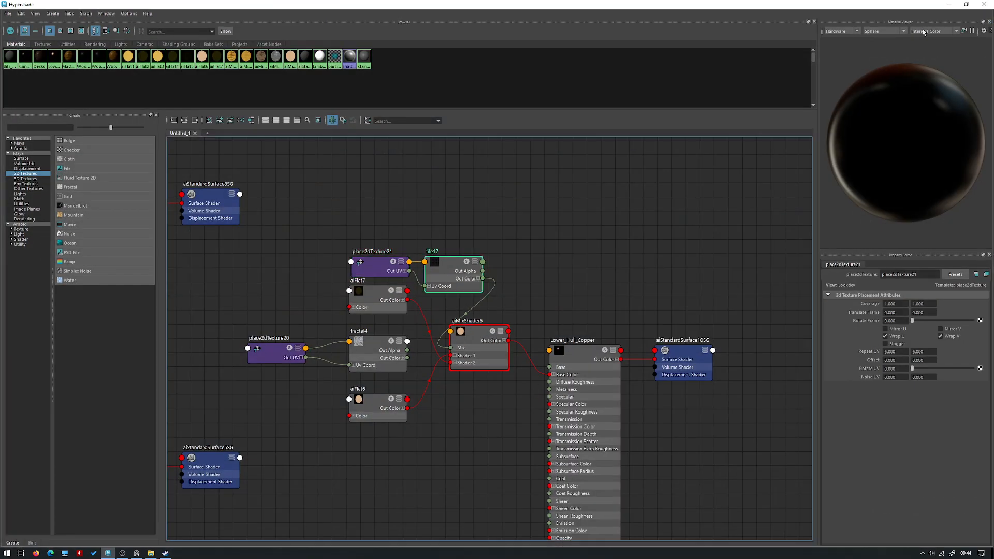
left_click(373, 273)
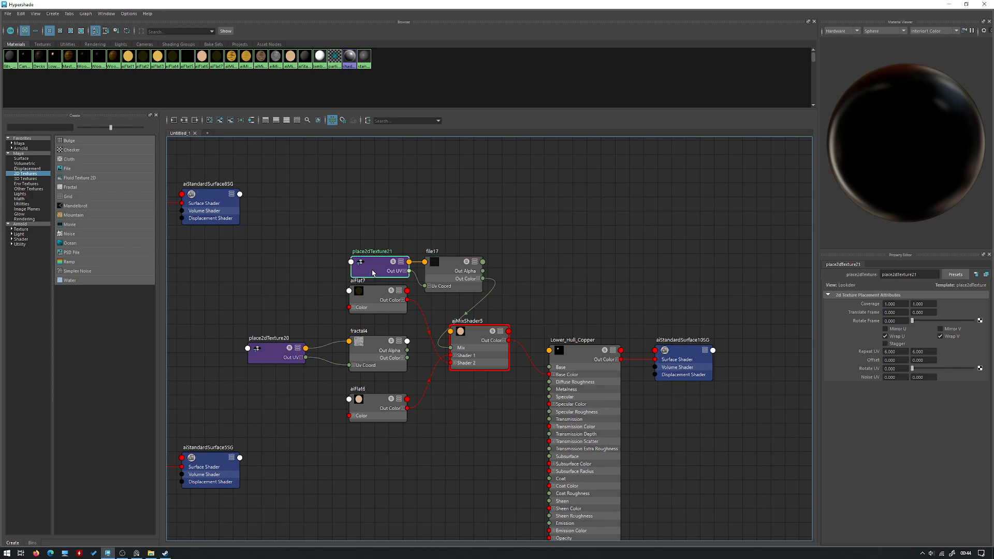
left_click(944, 4)
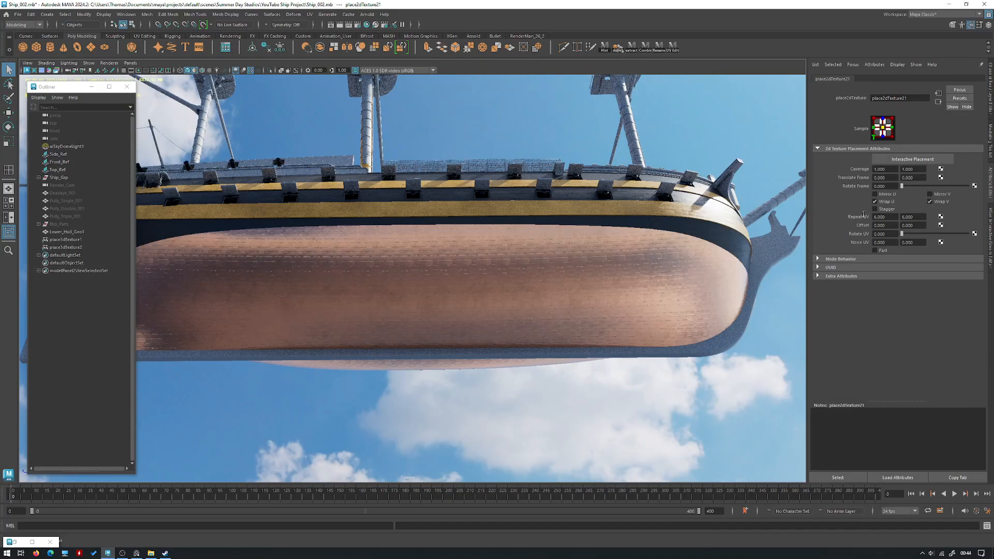
type("3")
key("Tab")
type("3")
key("Return")
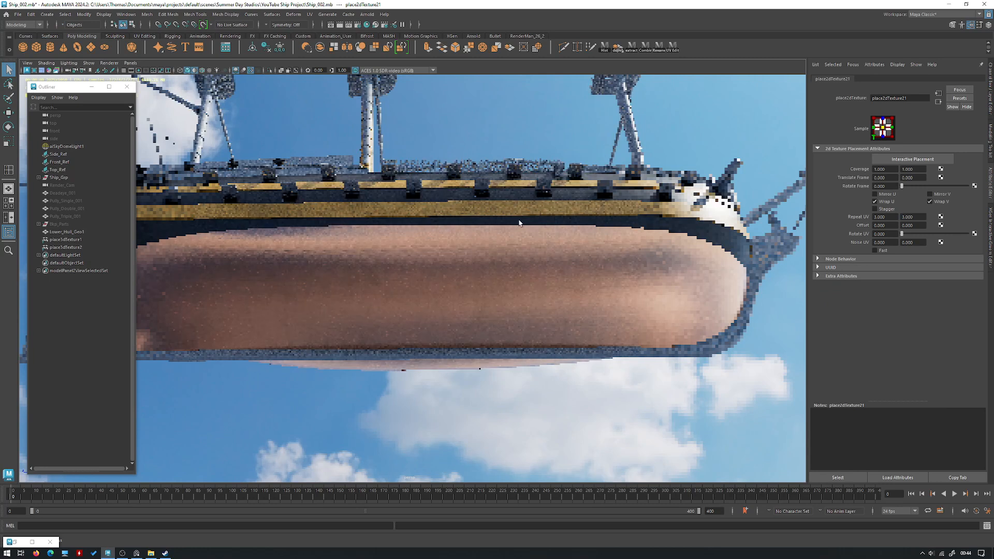
left_click_drag(451, 226, 442, 207, "alt")
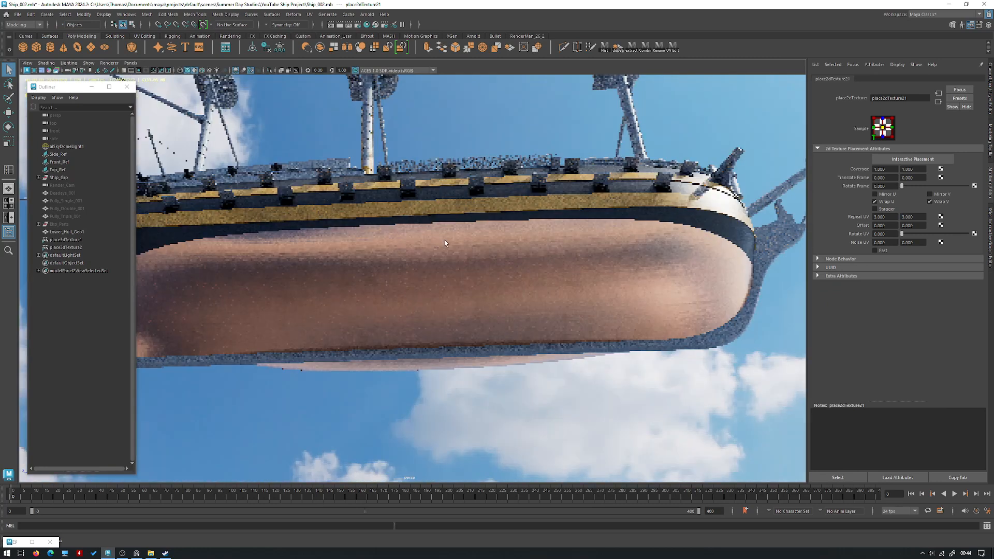
right_click_drag(517, 331, 521, 303, "alt")
left_click_drag(521, 303, 734, 295, "alt")
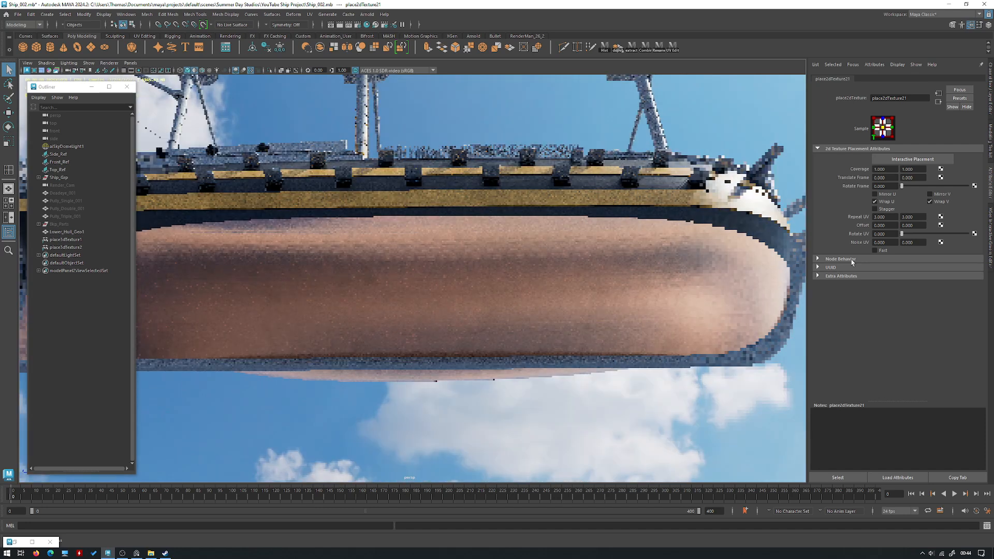
Disconnect file17 from aiMixShader5's Mix input and add an aiColorCorrect node beside file17.
double_click(19, 544)
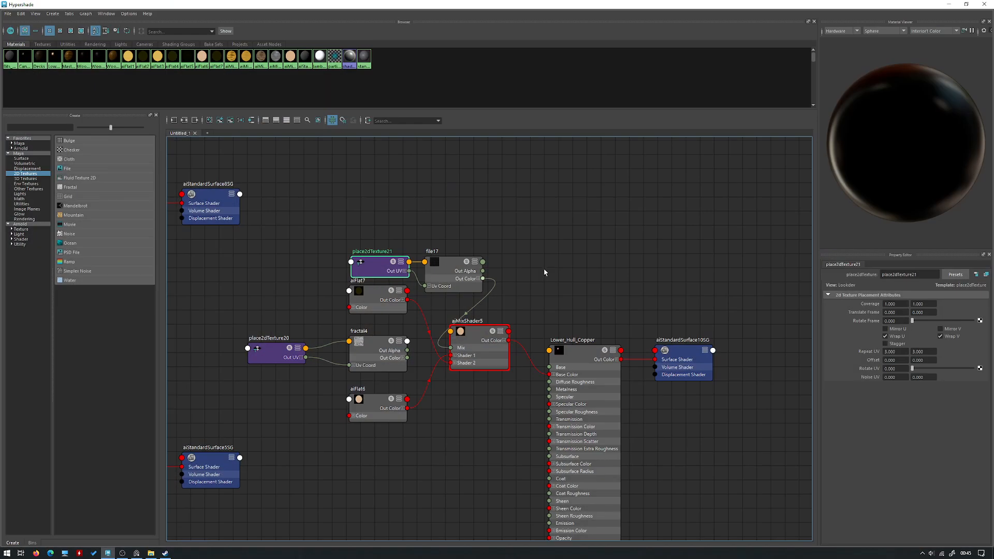
left_click(469, 314)
key("Delete")
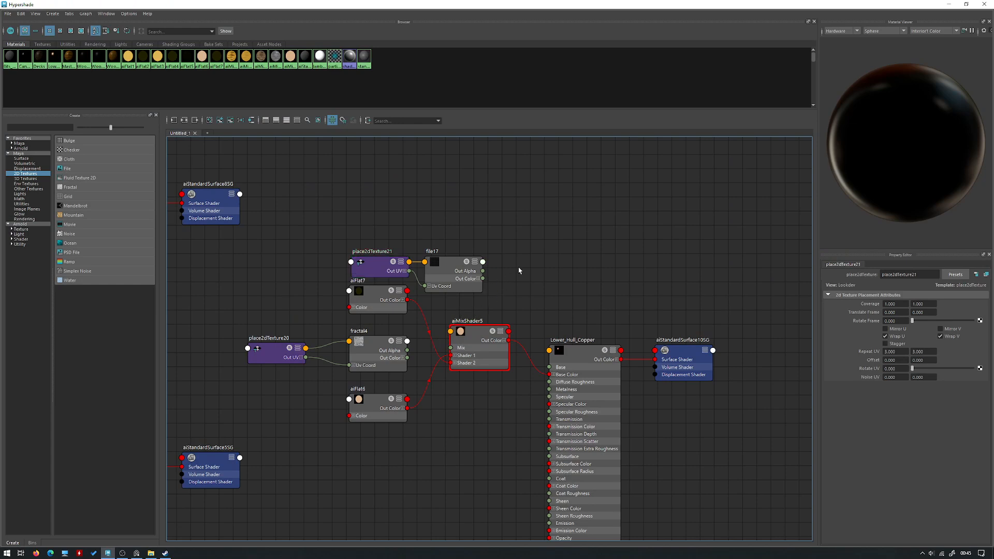
key("Tab")
type("ai")
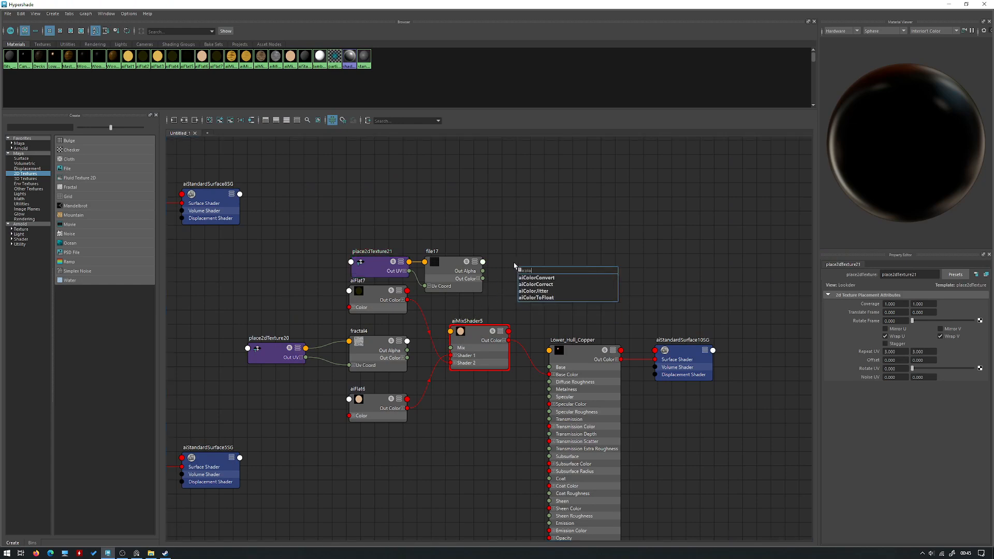
type("colo")
key("Down")
key("Down")
key("Return")
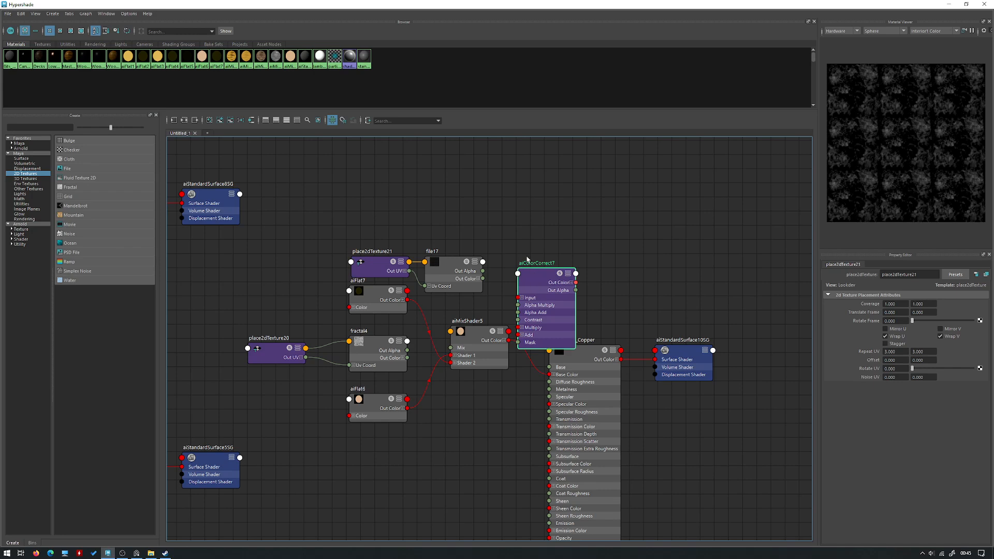
left_click_drag(529, 259, 516, 233)
Connect file17's output colour to aiColorCorrect7's Input and aiColorCorrect7's Out Color R to aiMixShader5's Mix, and minimise Hypershade.
left_click(558, 258)
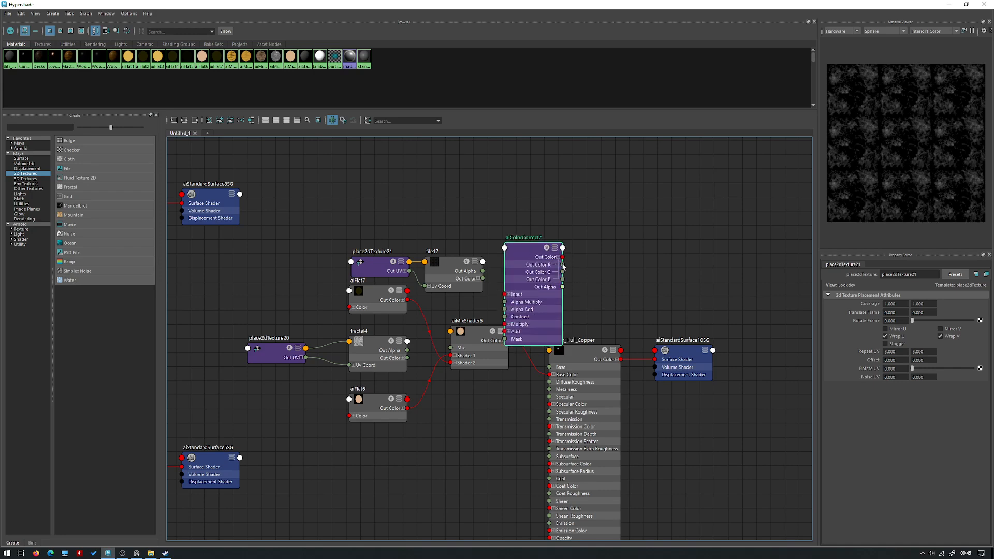
left_click_drag(454, 345, 562, 264)
left_click(503, 295)
left_click(950, 4)
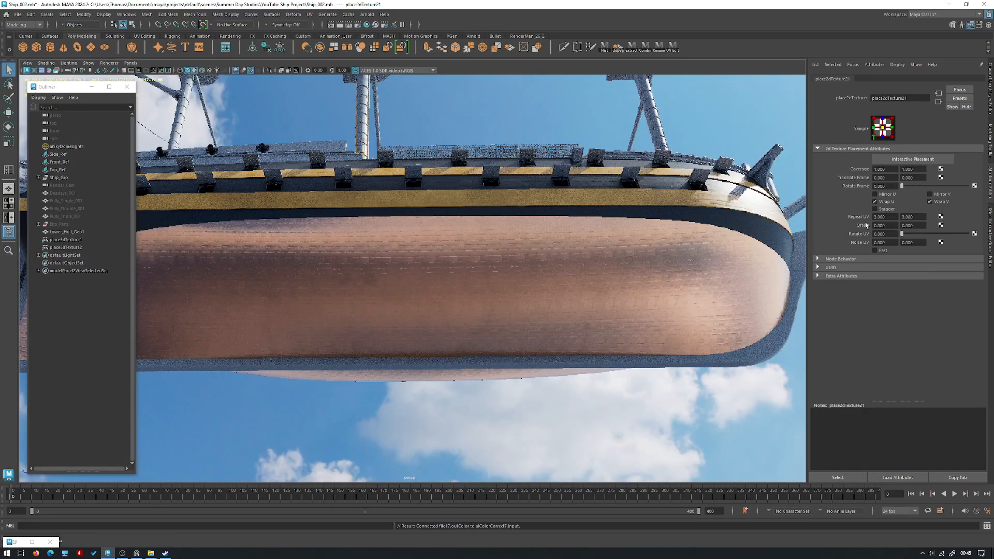
Restart the Arnold viewport render and raise aiColorCorrect7's exposure to about 1.786.
left_click(110, 63)
left_click(120, 77)
left_click(110, 63)
left_click(114, 86)
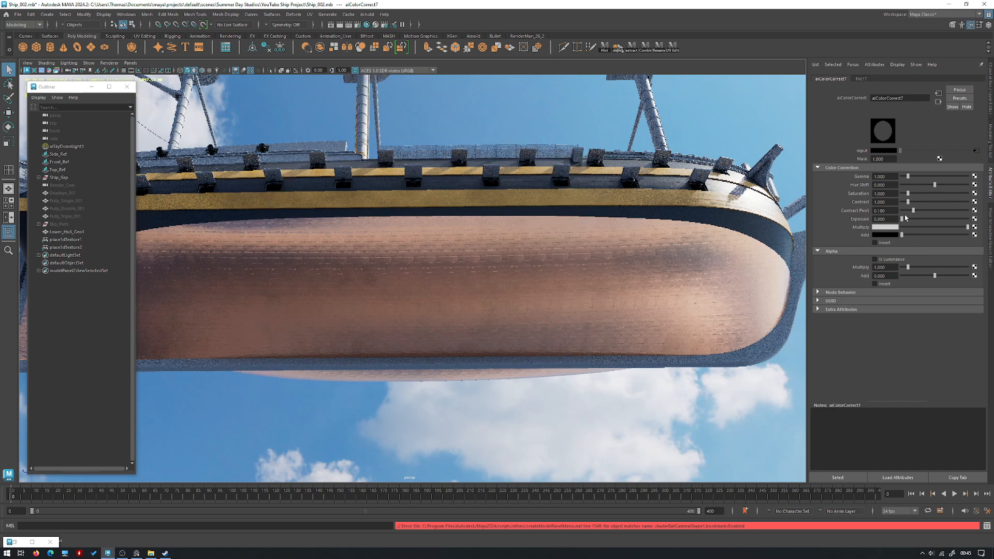
mouse_move(904, 218)
left_mouse_down()
mouse_move(927, 220)
mouse_move(914, 220)
left_mouse_up()
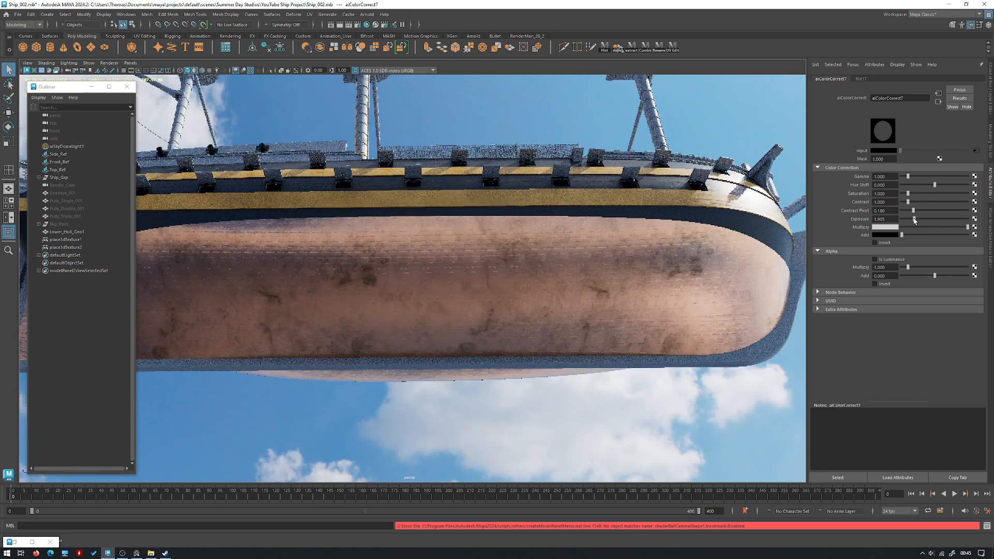
left_click_drag(915, 220, 914, 220)
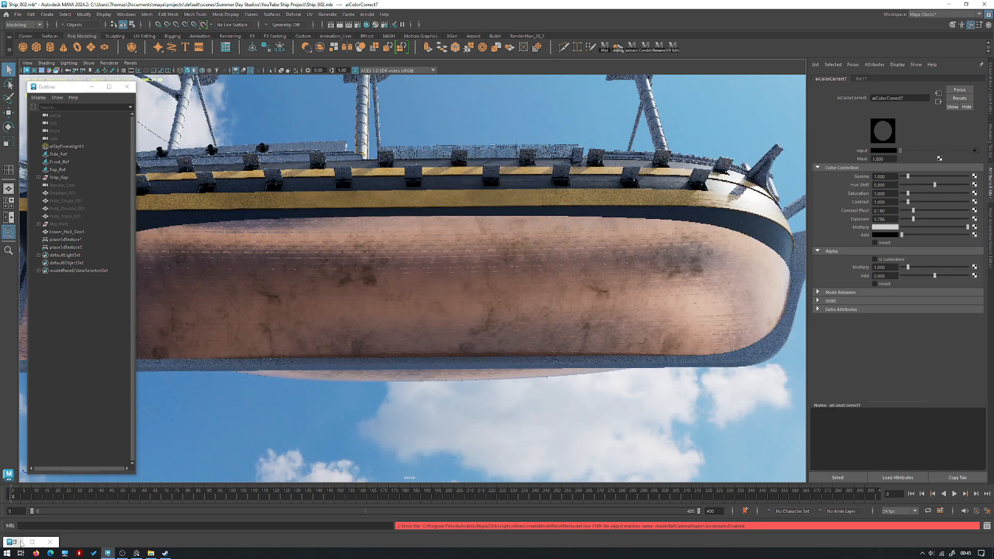
left_click_drag(344, 351, 262, 311, "alt")
left_click_drag(368, 293, 313, 379, "alt")
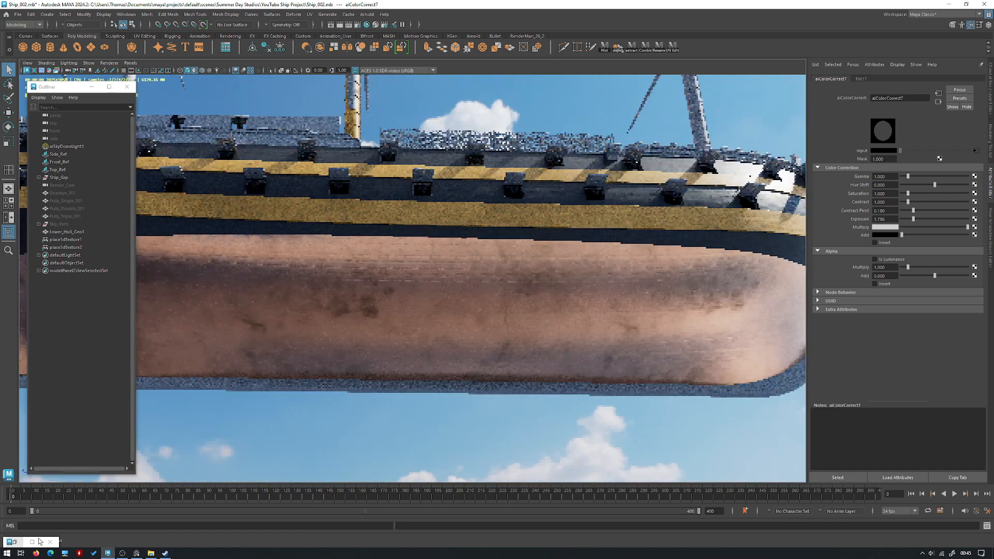
Examine the rendered ship from the bow, side, stern and above, checking the copper hull and deck materials.
left_click(17, 542)
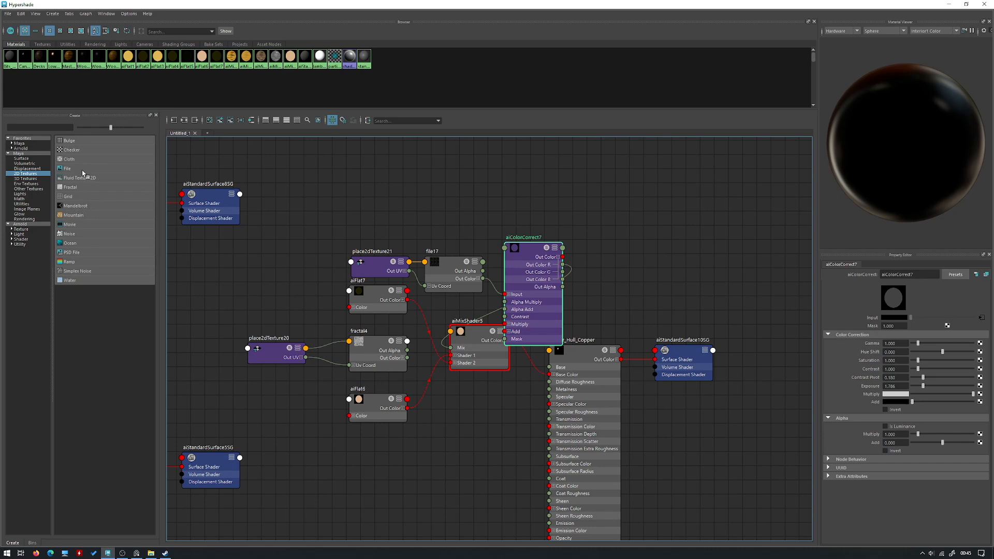
left_click(949, 4)
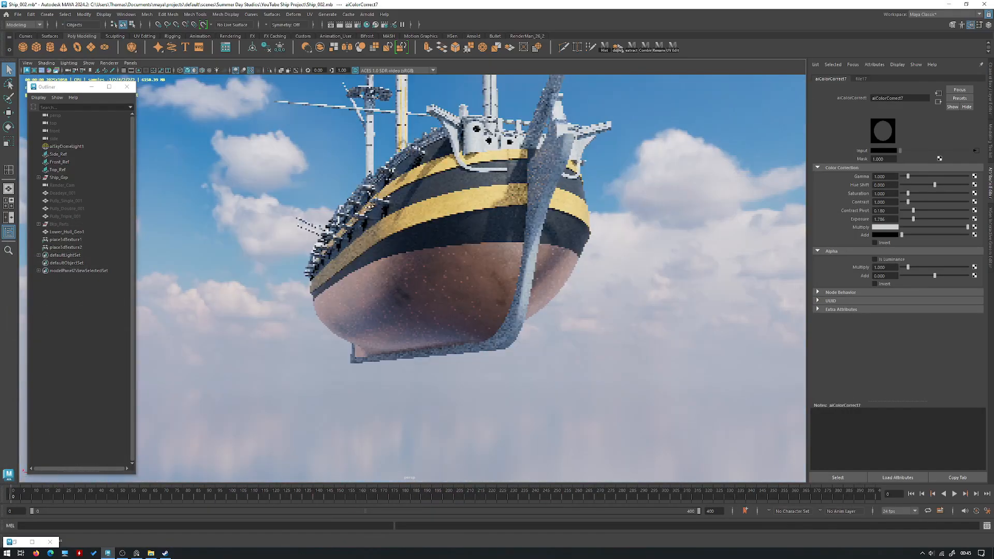
left_click_drag(365, 208, 425, 218, "alt")
left_click_drag(292, 217, 361, 226, "alt")
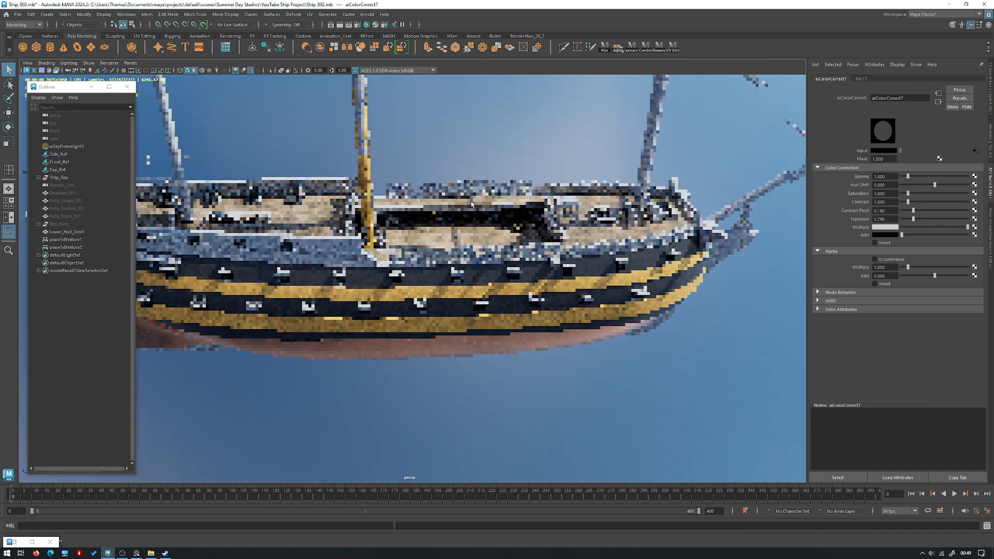
left_click_drag(461, 197, 436, 213, "alt")
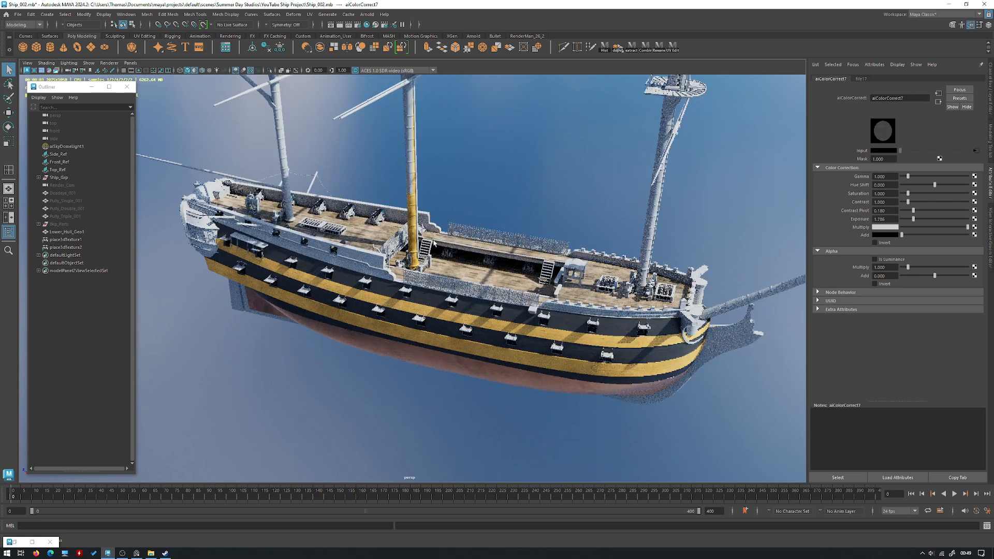
left_click(448, 223)
left_click_drag(434, 243, 517, 224, "alt")
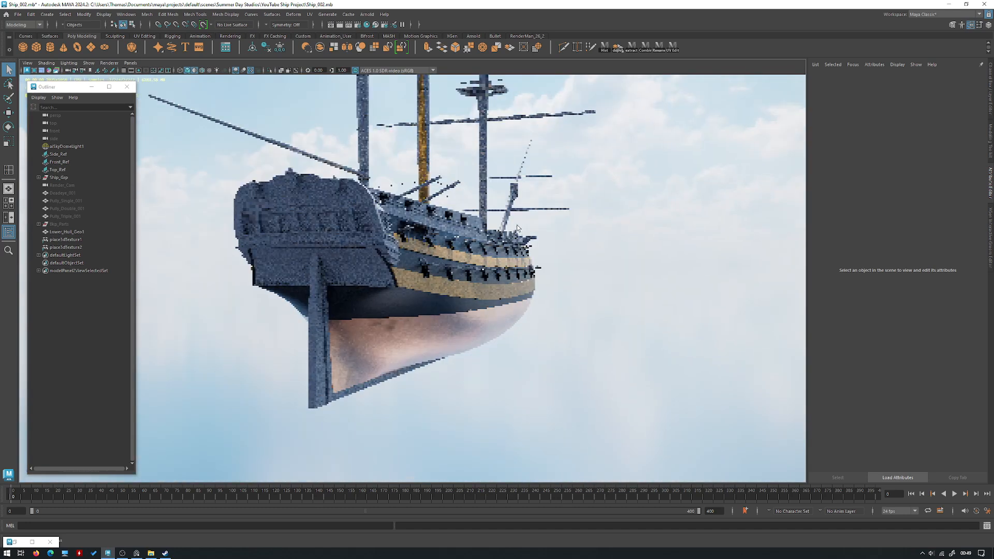
left_click_drag(449, 222, 469, 257, "alt")
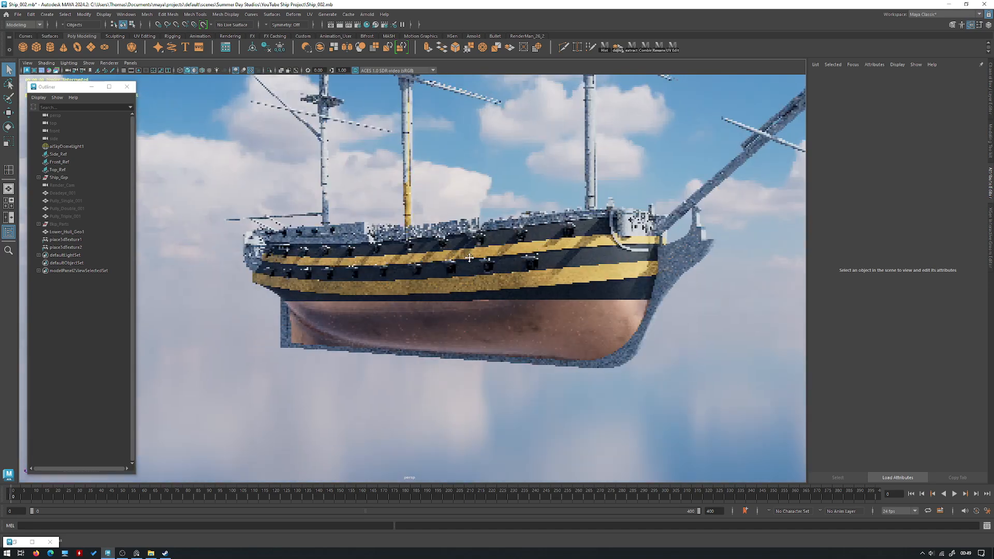
scroll(469, 258, "up", 6)
left_click_drag(454, 264, 491, 290, "alt")
right_click_drag(492, 290, 577, 283, "alt")
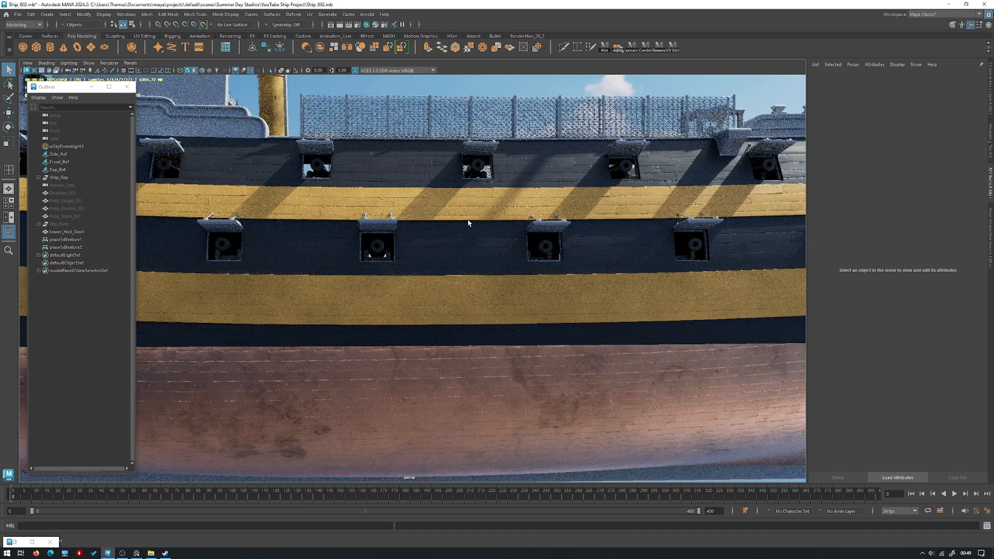
scroll(469, 224, "down", 5)
left_click_drag(469, 224, 446, 130, "alt")
scroll(449, 205, "up", 5)
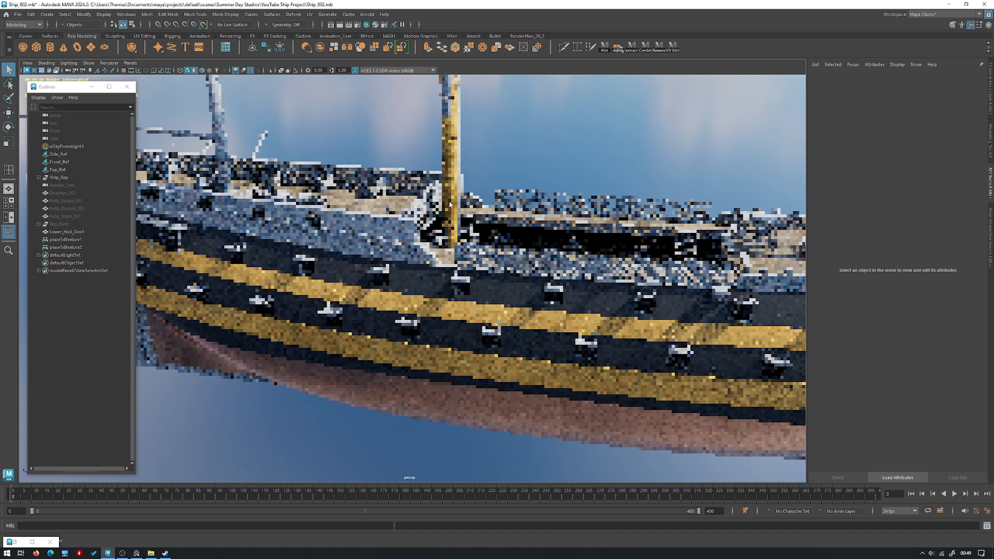
scroll(438, 130, "up", 4)
scroll(351, 172, "down", 5)
left_click_drag(350, 172, 456, 243, "alt")
scroll(290, 125, "up", 3)
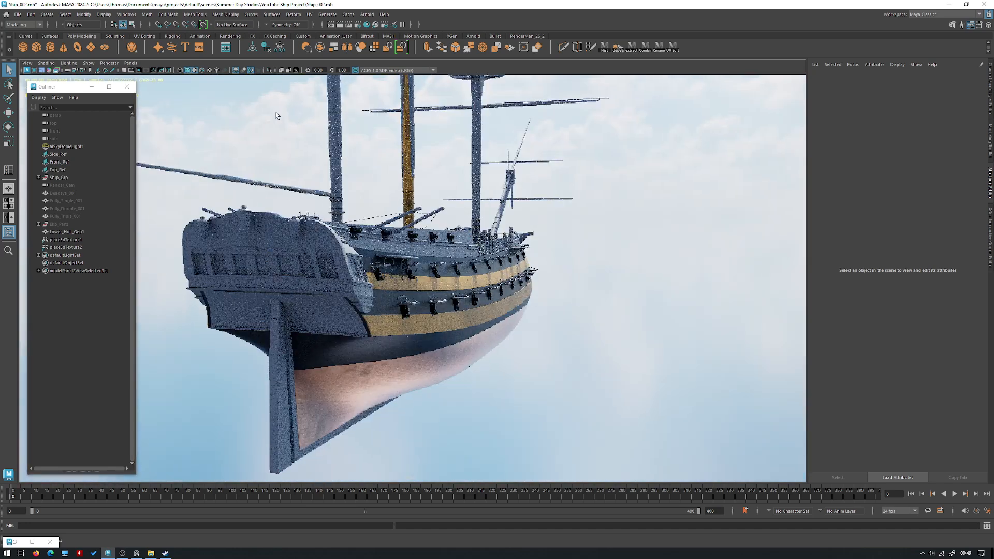
scroll(477, 180, "up", 5)
Switch the viewport renderer from Arnold to Viewport 2.0 and select the lower painted band of the hull.
left_click(109, 62)
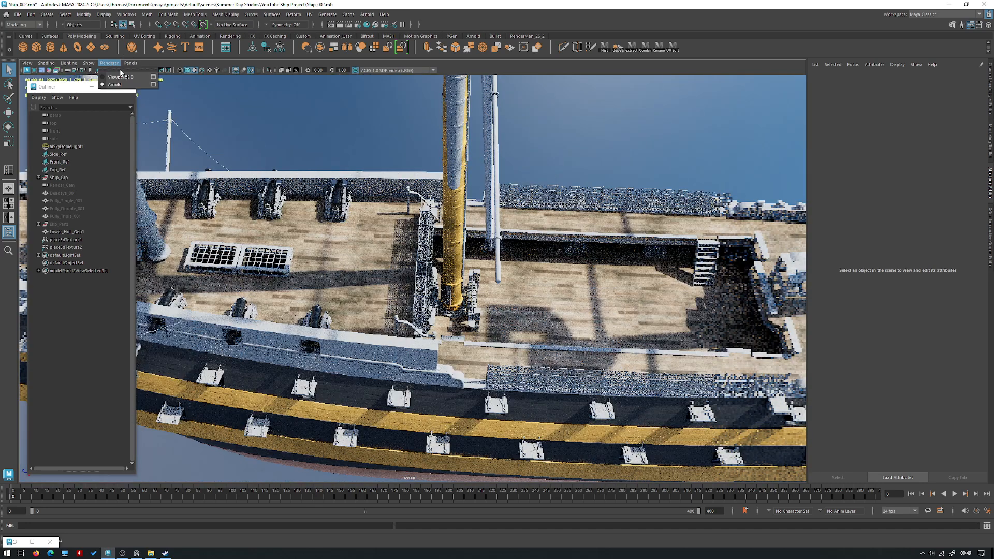
left_click(119, 77)
left_click_drag(487, 259, 529, 280, "alt")
left_click(529, 279)
left_click_drag(506, 313, 466, 277, "alt")
left_click(400, 277)
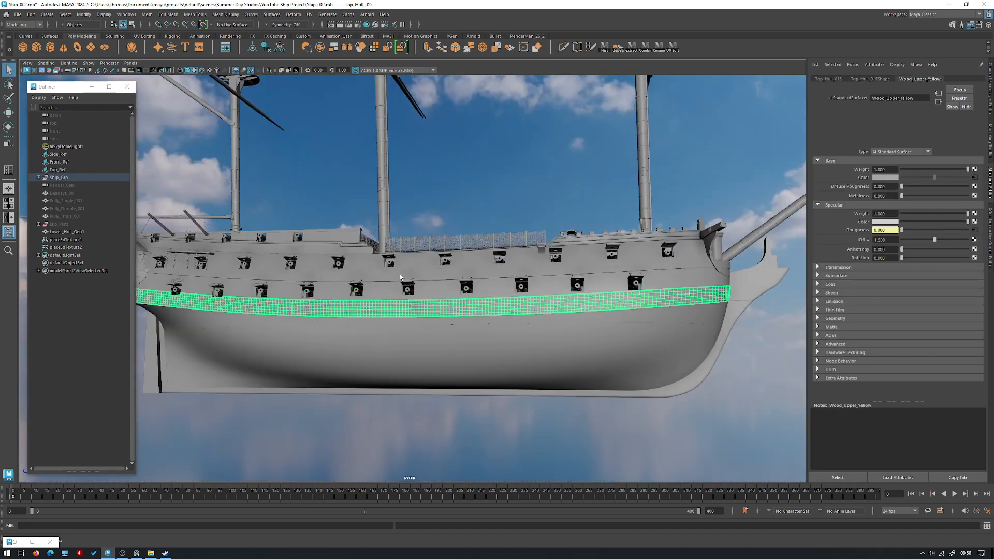
Isolate individual hull and deck pieces, examine the raised deck's surface and edges, and return to the full ship.
left_click(365, 281)
key("ctrl+1")
key("ctrl+1")
left_click_drag(421, 225, 464, 274, "alt")
scroll(398, 234, "up", 2)
left_click(399, 234)
key("ctrl+1")
left_click_drag(408, 247, 430, 260, "alt")
key("ctrl+1")
key("ctrl+1")
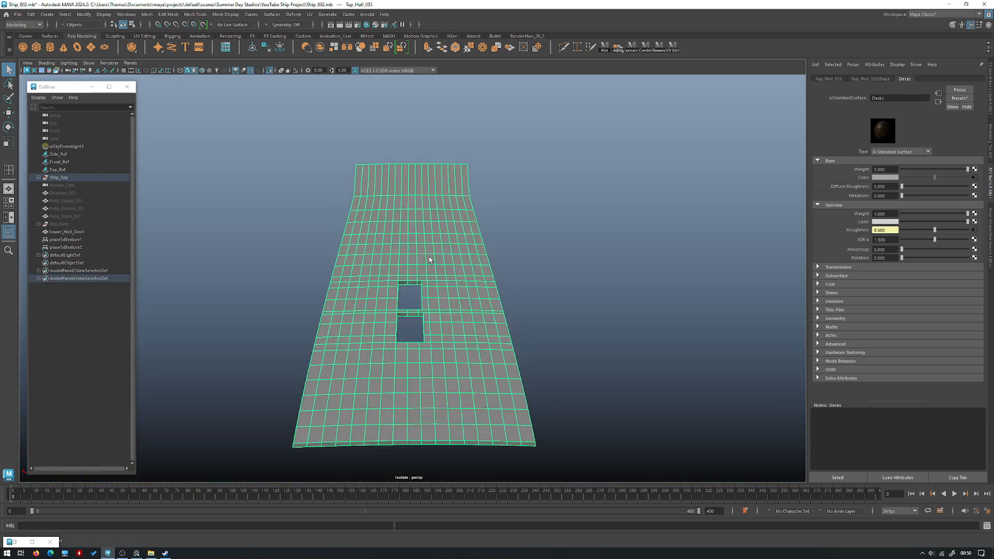
right_click_drag(429, 260, 465, 313, "alt")
mouse_move(466, 306)
left_mouse_down("alt")
mouse_move(466, 321)
mouse_move(462, 294)
left_mouse_up("alt")
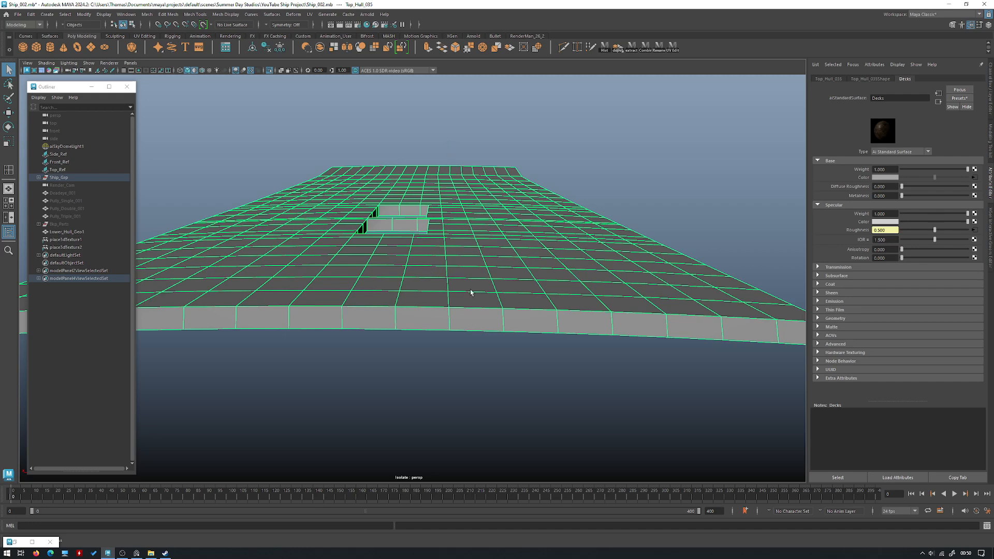
left_click_drag(486, 276, 440, 303, "alt")
key("ctrl+1")
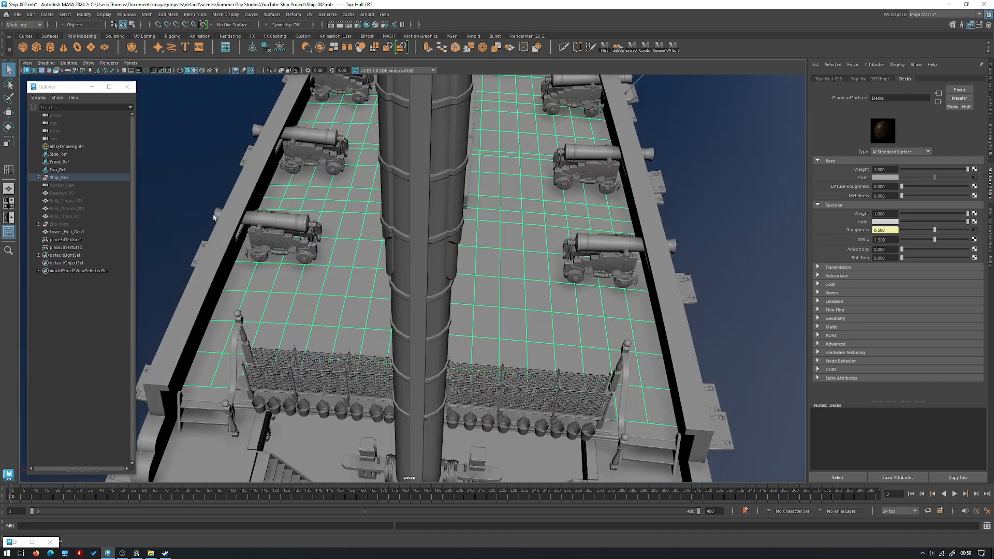
Parent Lower_Hull_Geo1 under the Ship_Grp group.
left_click(68, 232)
key("f")
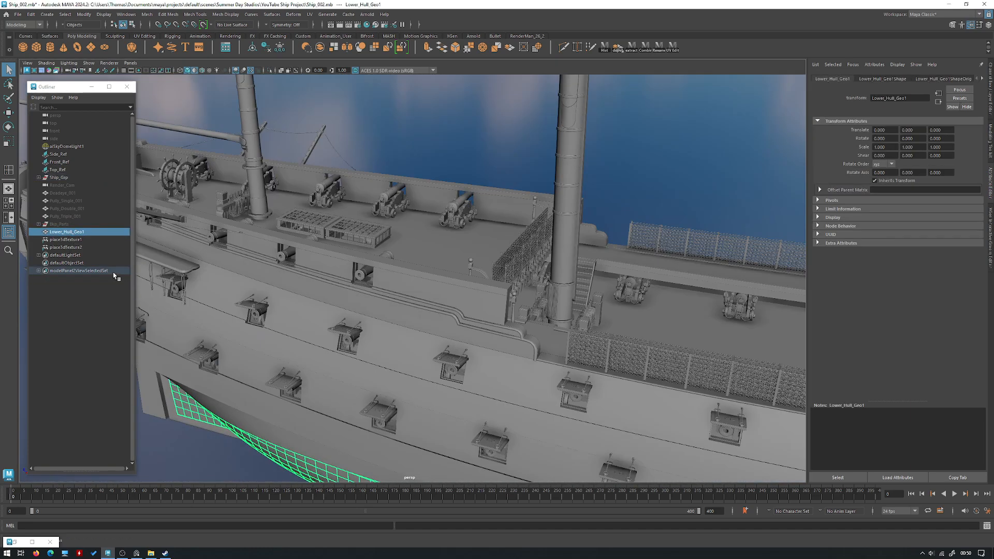
middle_click_drag(67, 231, 62, 180)
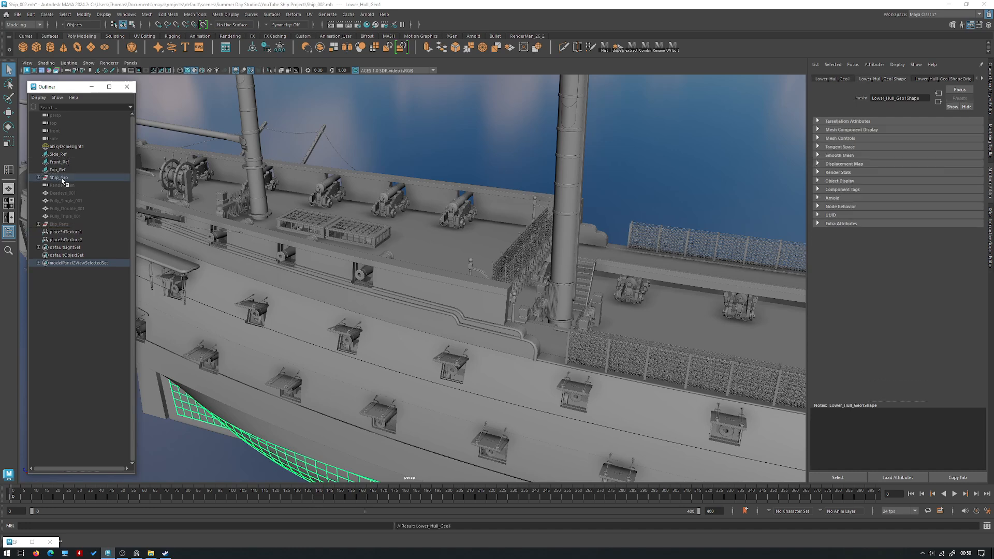
Isolate the raised deck mesh and unparent it from the Ship_Grp group.
left_click(491, 274)
key("f")
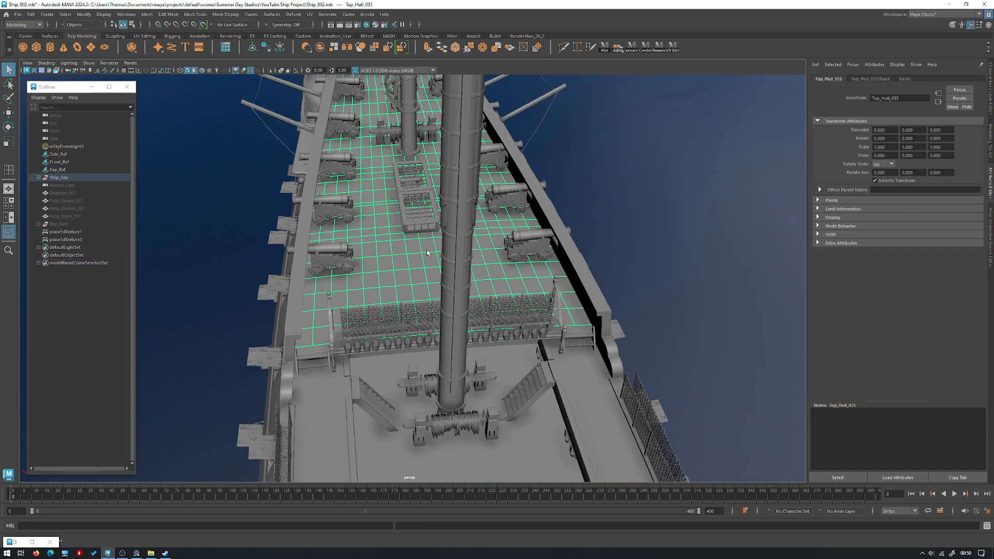
key("ctrl+1")
key("f")
key("shift+p")
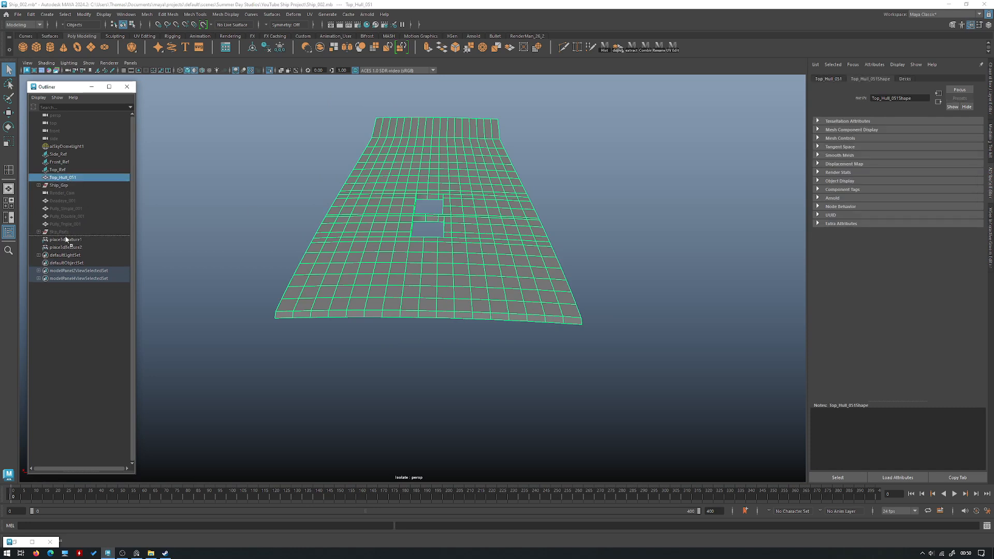
key("ctrl+1")
Turn off object isolation in the side view and frame the raised deck in the perspective view.
key("space")
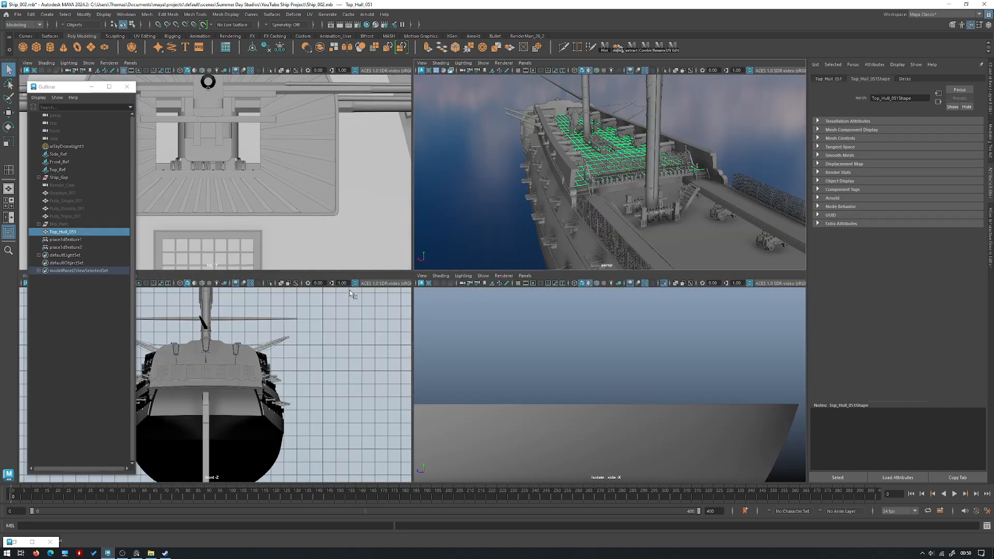
key("ctrl+1")
key("space")
key("f")
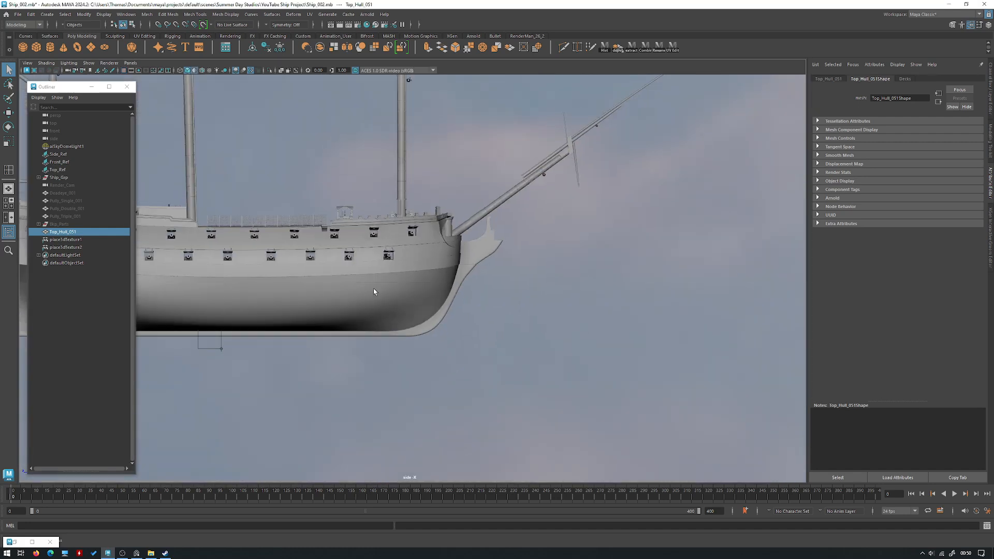
key("space")
key("space")
key("f")
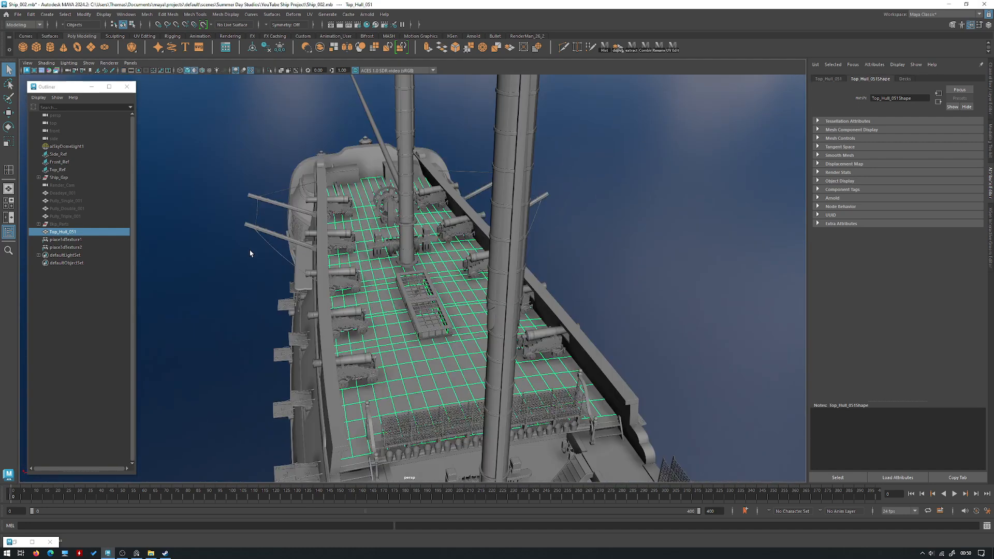
Hide the Ship_Grp group and the Lights display layer, and select the remaining raised deck mesh.
left_click(57, 177)
key("ctrl+h")
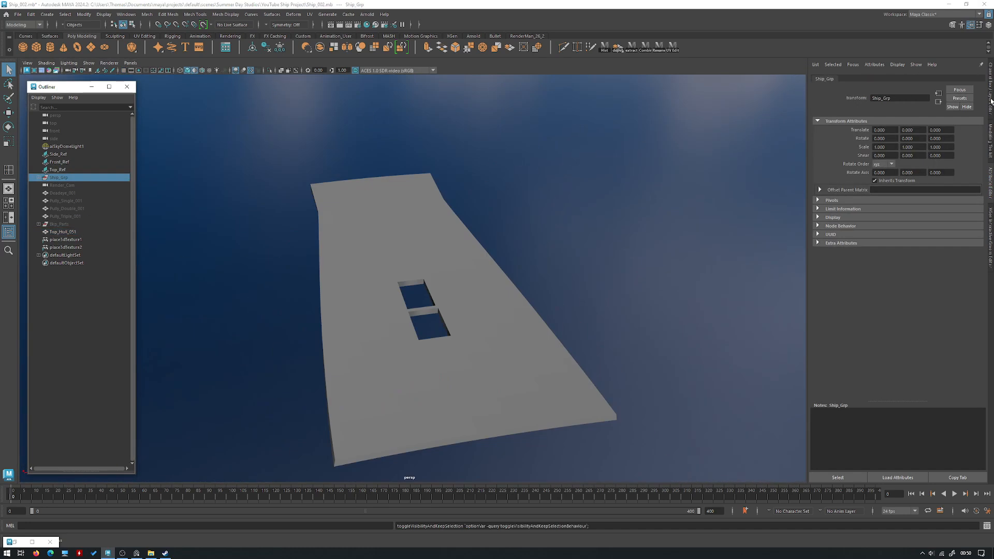
key("ctrl+a")
left_click(894, 390)
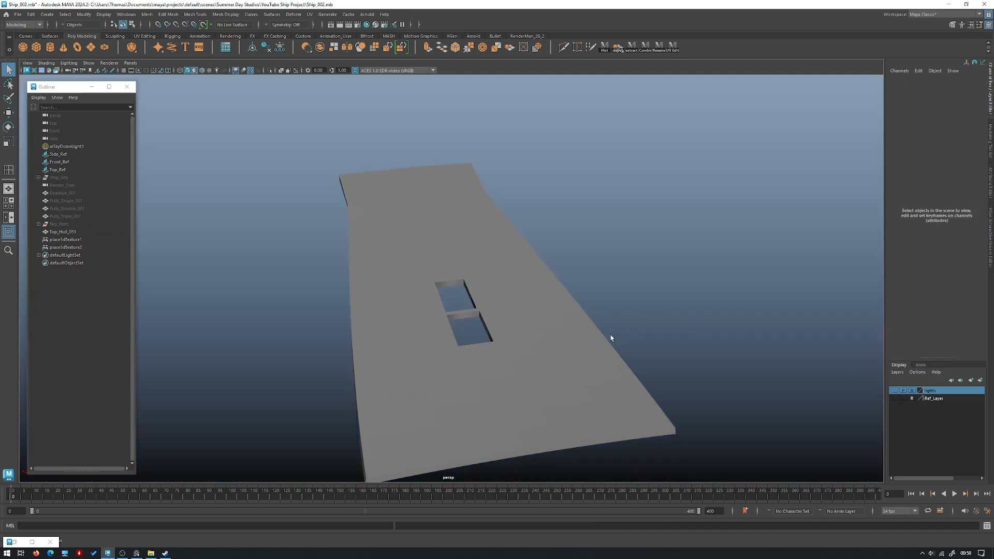
left_click(606, 337)
key("f")
Try selecting a lengthwise strip of faces on the raised deck beside the hatch openings.
left_click_drag(651, 348, 530, 220, "alt")
right_click(539, 213, "shift")
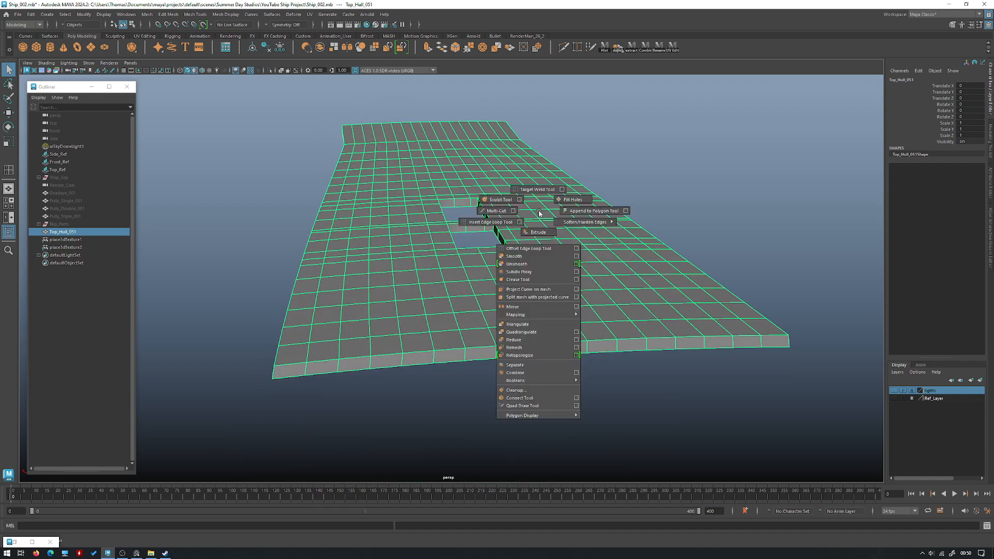
left_click(482, 212)
scroll(456, 282, "up", 3)
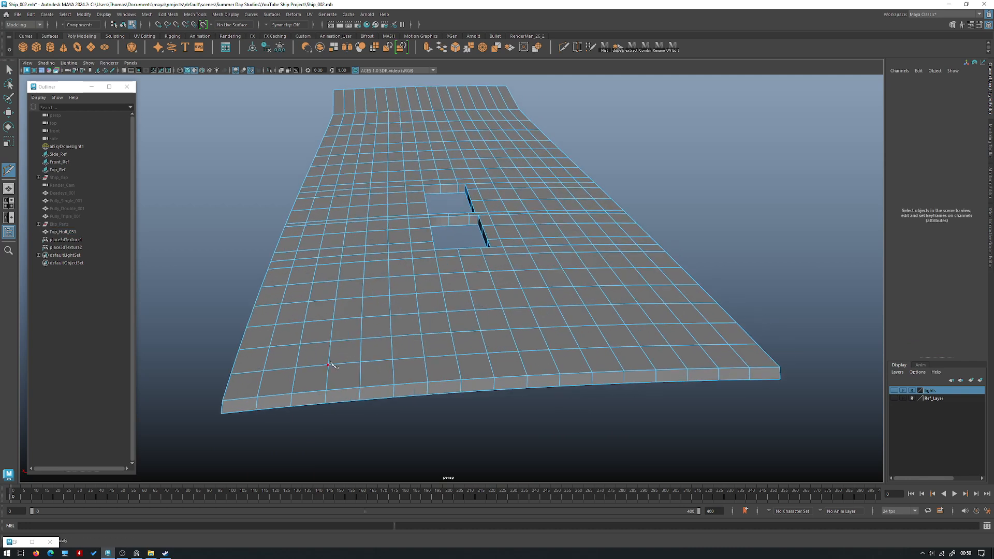
left_click_drag(366, 303, 402, 260, "alt")
scroll(382, 242, "down", 1)
key("w")
right_click_drag(418, 221, 419, 243)
key("q")
left_click(371, 272)
double_click(379, 251, "shift")
scroll(380, 251, "down", 3)
left_click_drag(380, 251, 420, 205, "alt")
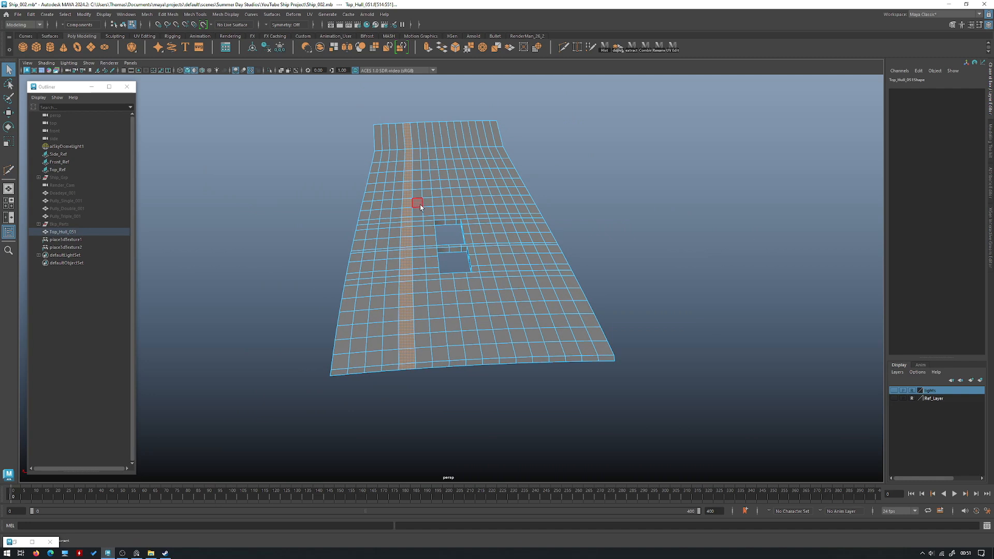
left_click_drag(410, 264, 420, 281, "alt")
key("ctrl+1")
key("ctrl+1")
Try inserting several lengthwise edge loops on the deck between the hatch openings and its side edge.
right_click_drag(401, 203, 416, 227)
right_click(432, 215, "shift")
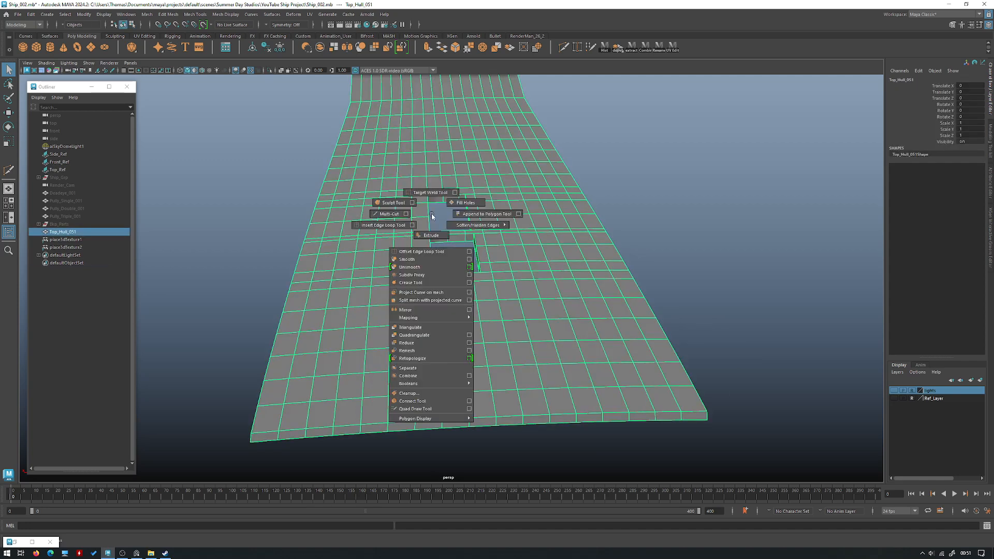
left_click(349, 216)
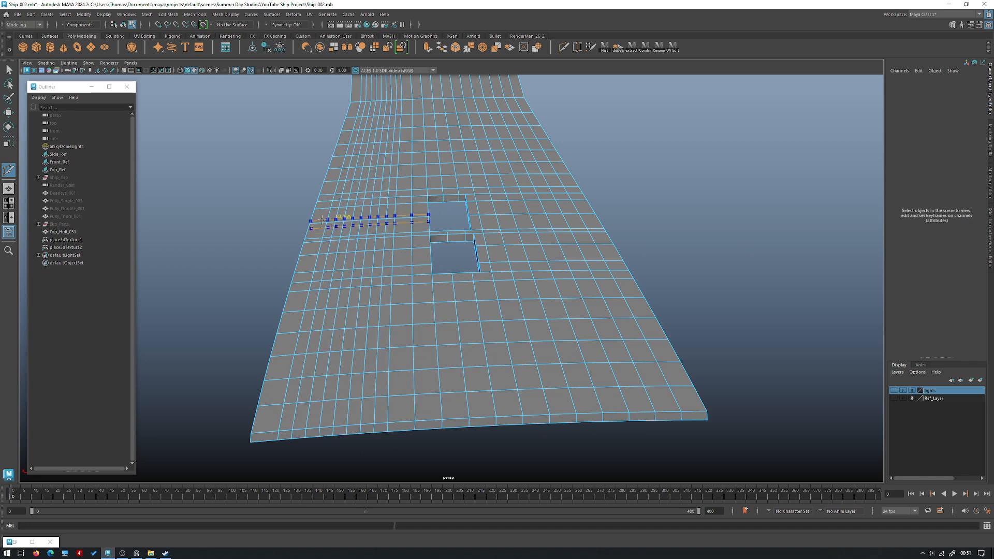
left_click_drag(320, 221, 342, 170, "alt")
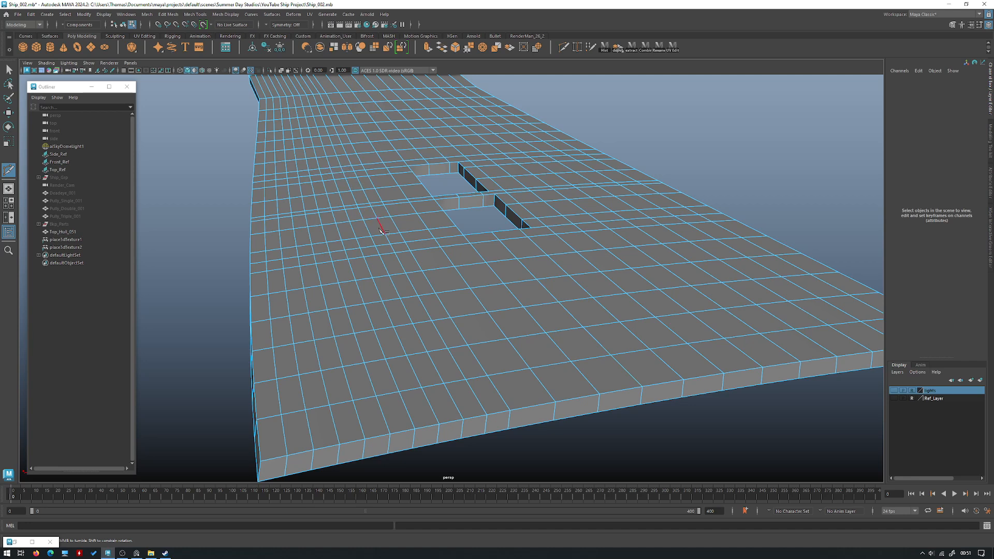
Select a narrow lengthwise strip of faces between the inserted edge loops beside the hatches.
left_click_drag(381, 232, 373, 208, "alt")
key("w")
right_click_drag(373, 208, 372, 229)
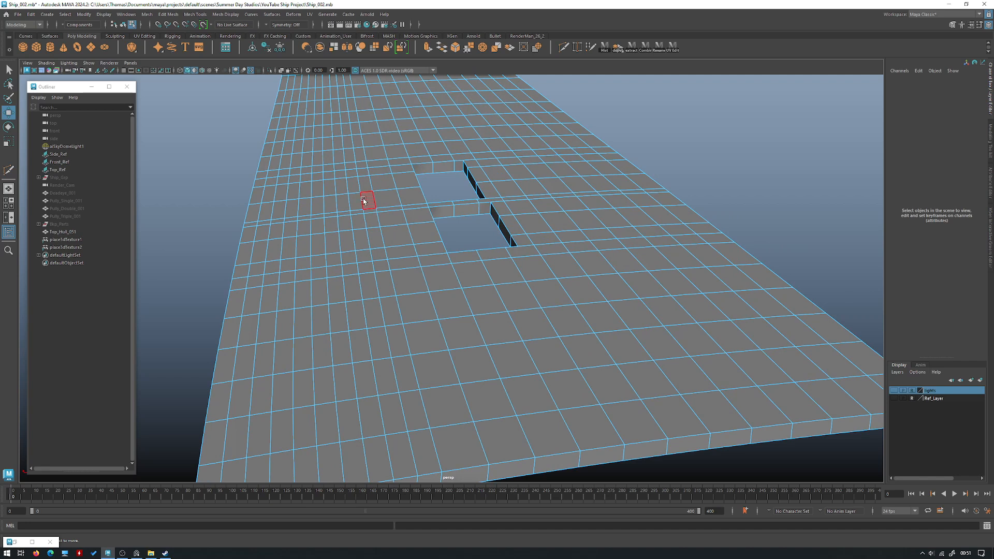
double_click(363, 199)
key("q")
left_click(366, 200)
double_click(366, 200)
left_click_drag(366, 200, 402, 209, "alt")
Undo the lengthwise edge loop cuts on the deck and return to object mode with nothing selected.
key("ctrl+z")
key("ctrl+z")
key("ctrl+z")
key("ctrl+z")
key("ctrl+z")
key("ctrl+z")
key("ctrl+z")
key("ctrl+z")
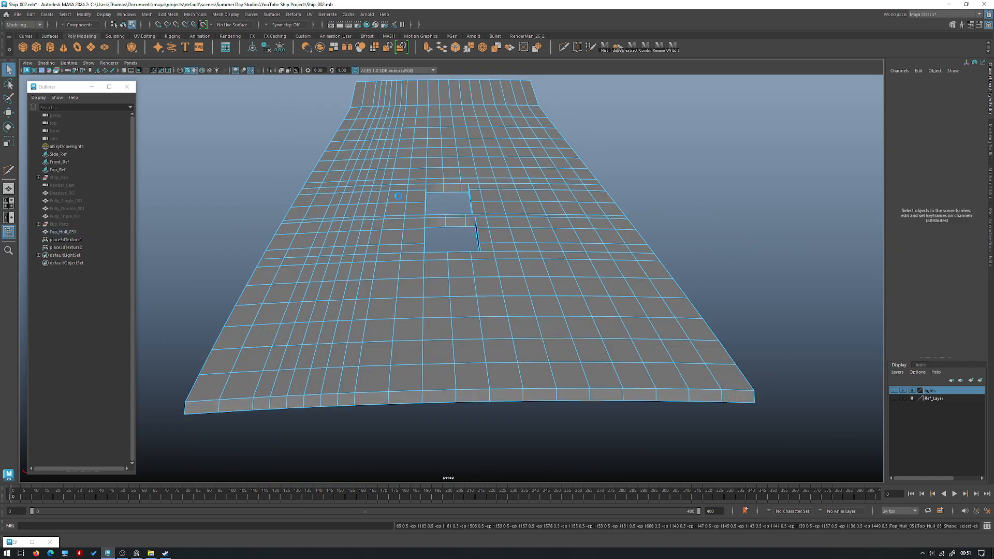
key("ctrl+z")
right_click_drag(397, 197, 434, 183)
left_click(626, 140)
left_click_drag(626, 139, 446, 165, "alt")
right_click_drag(450, 135, 453, 157, "shift")
left_click_drag(487, 199, 498, 235, "alt")
key("w")
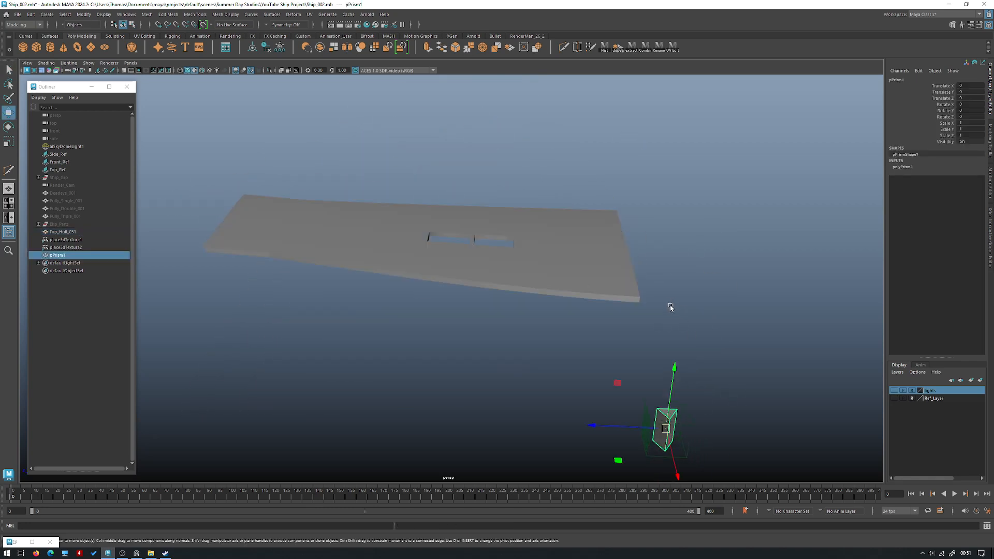
key("Delete")
Create a polygon cube and move it to the deck's hatch opening, at about Translate Y 10.07 and Z 8.374.
right_click_drag(638, 207, 633, 222, "shift")
left_click_drag(684, 381, 469, 241)
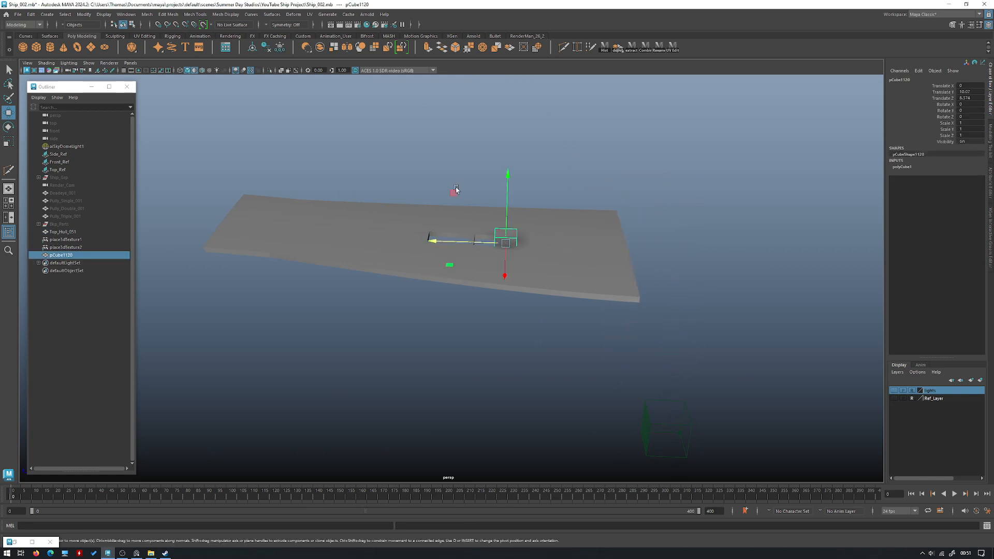
key("space")
key("space")
key("f")
right_click_drag(462, 169, 193, 159, "alt")
middle_click_drag(430, 221, 399, 139, "alt")
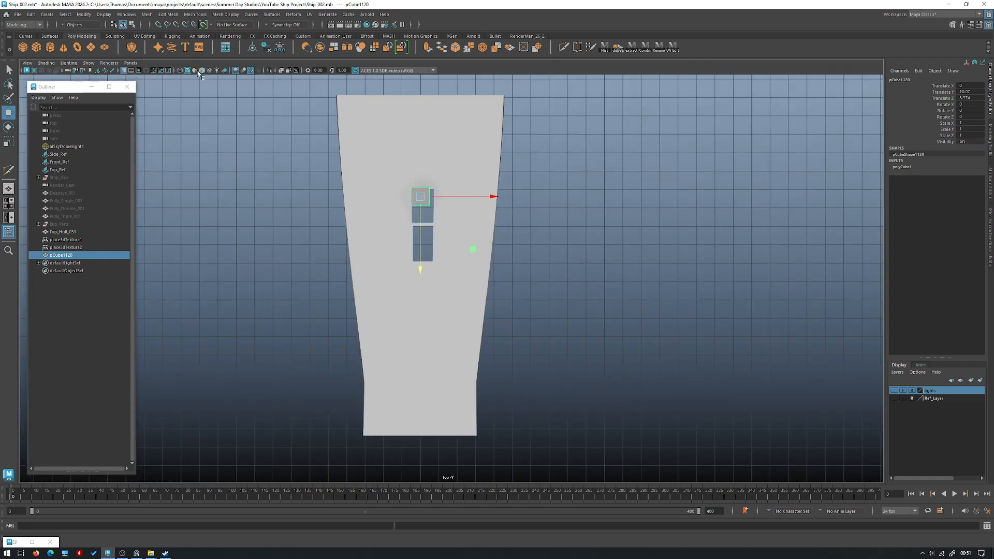
Narrow the cube to plank width by scaling it in X to about 0.236.
key("r")
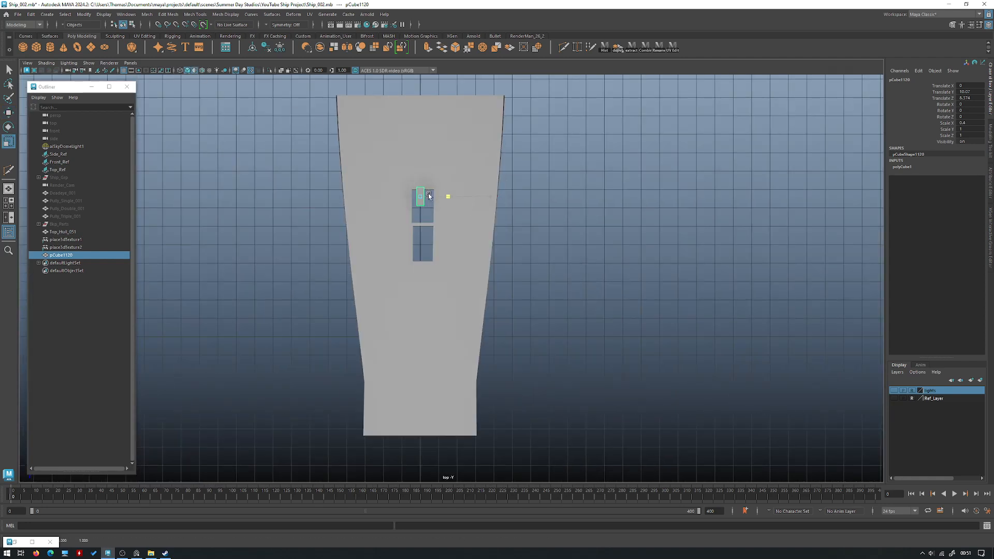
key("space")
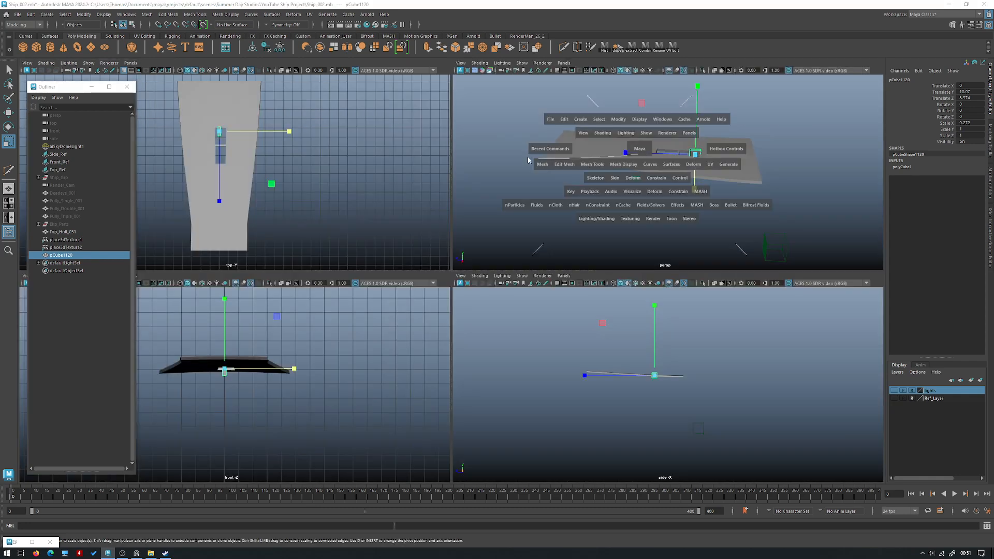
left_click(594, 157)
key("space")
left_click_drag(713, 136, 482, 271, "alt")
key("r")
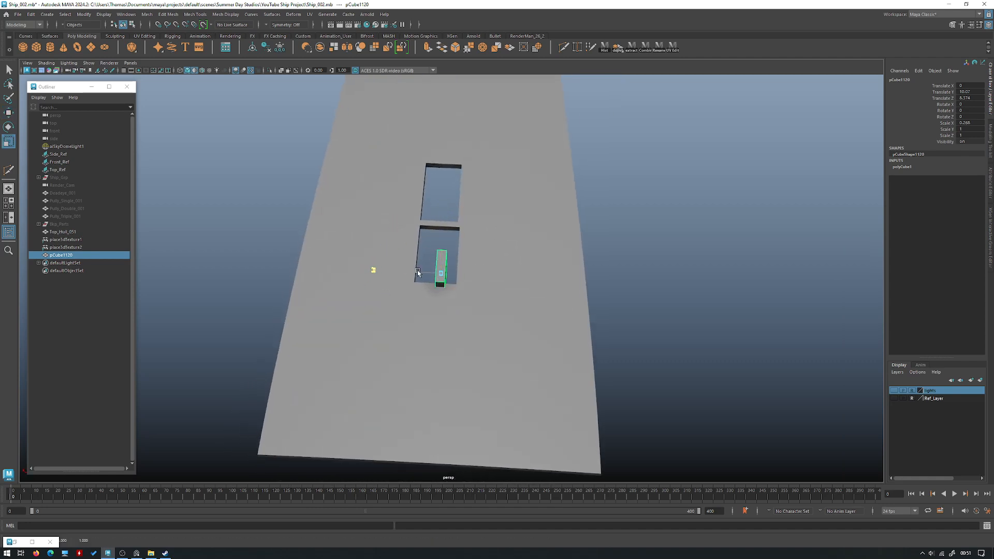
left_click_drag(441, 260, 573, 218, "alt")
Stretch the cube's end vertices along the deck's centreline, from its wide end to well past the hatches.
key("space")
key("space")
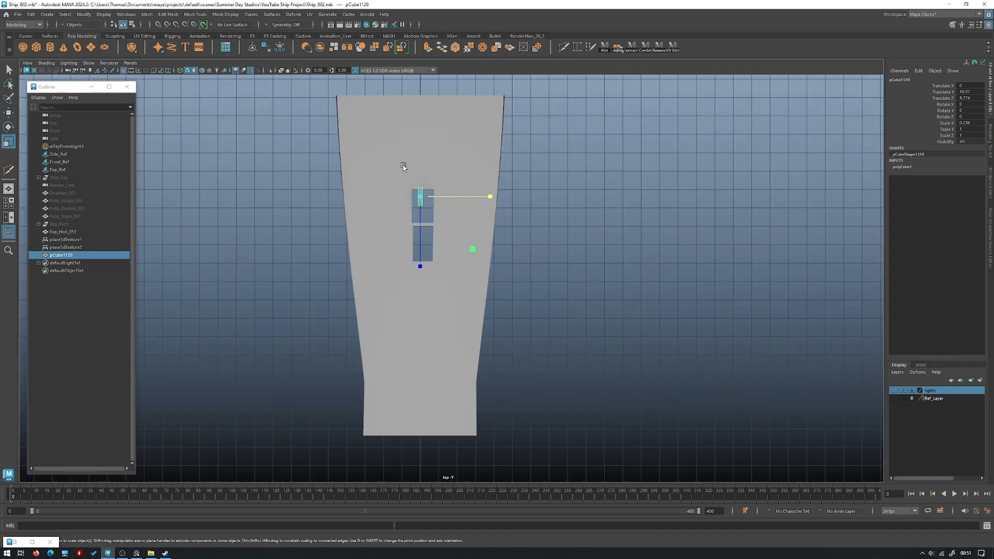
right_click(628, 179)
left_click(381, 157)
left_click_drag(443, 191, 420, 439)
key("w")
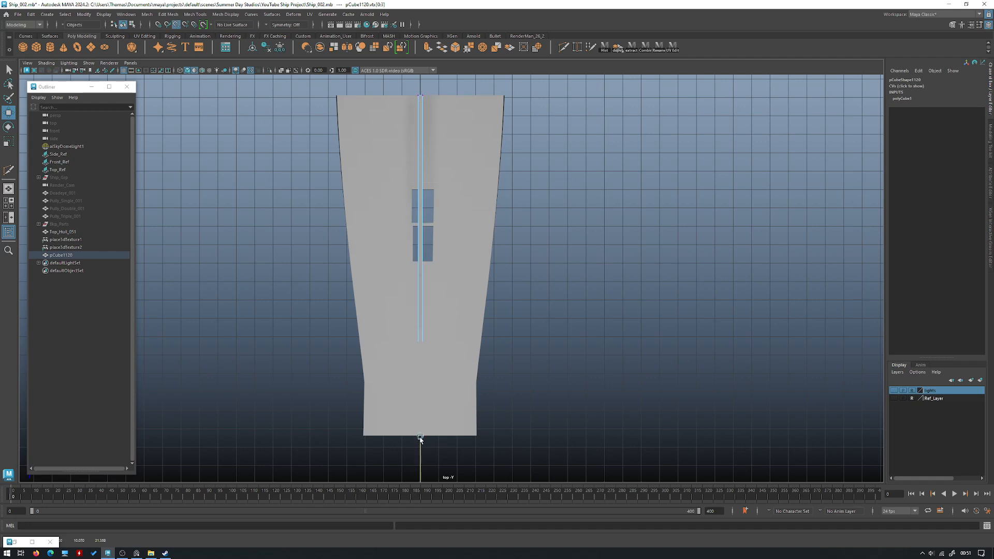
right_click_drag(539, 178, 564, 158)
key("x")
left_click_drag(434, 265, 417, 83)
middle_click_drag(458, 102, 451, 178, "alt")
right_click_drag(452, 177, 522, 197, "alt")
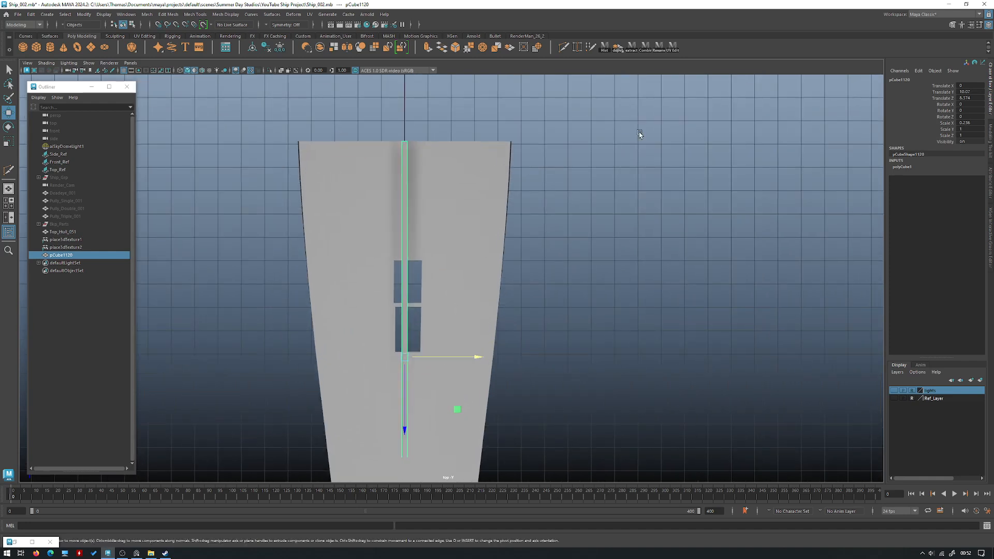
Raise the plank's bottom vertices to make it thinner, and return to object mode.
key("space")
key("space")
left_click_drag(596, 181, 532, 141, "alt")
left_click(540, 123)
key("4")
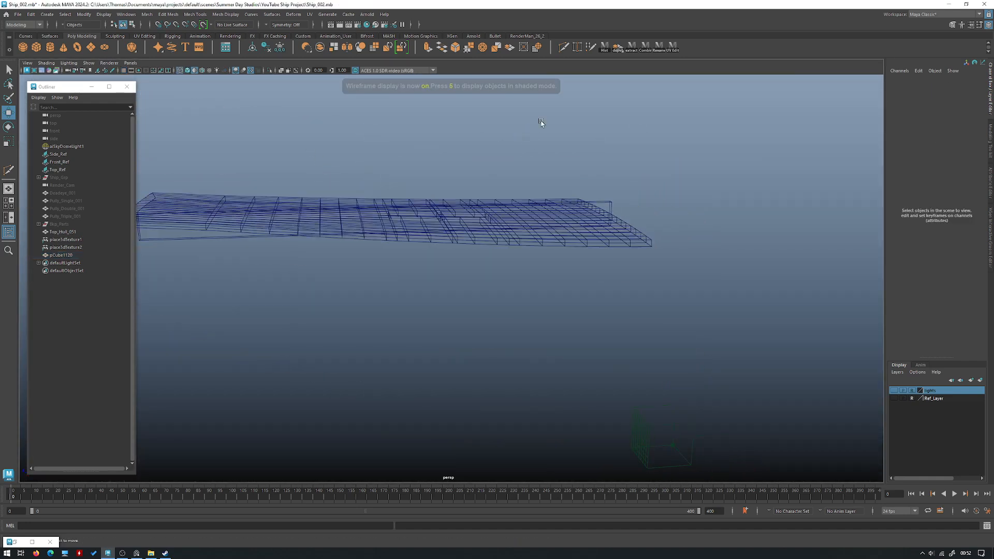
left_click(613, 204)
right_click_drag(658, 159, 622, 191)
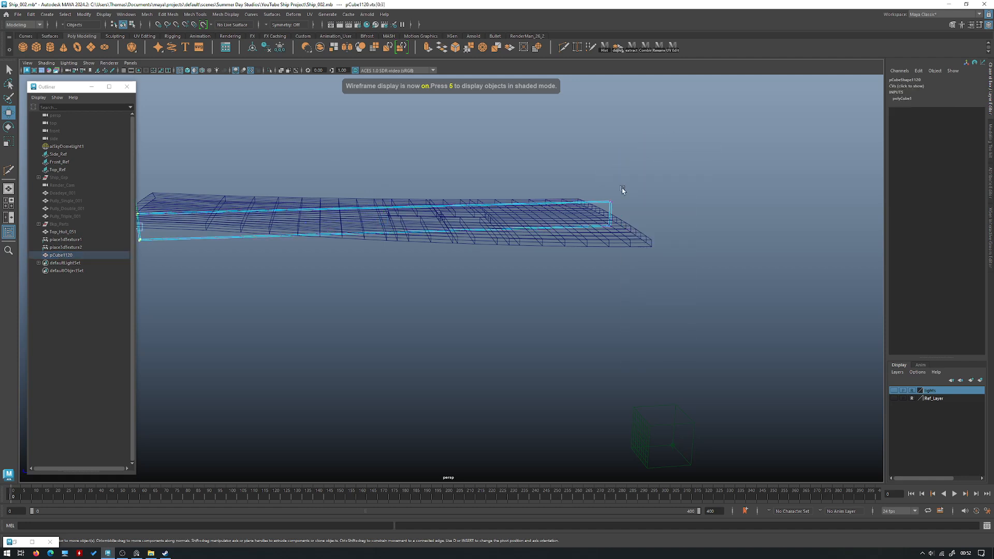
left_click_drag(623, 191, 697, 234, "alt")
left_click_drag(720, 283, 204, 221)
key("5")
mouse_move(437, 190)
left_mouse_down("alt")
mouse_move(576, 212)
mouse_move(629, 166)
left_mouse_up("alt")
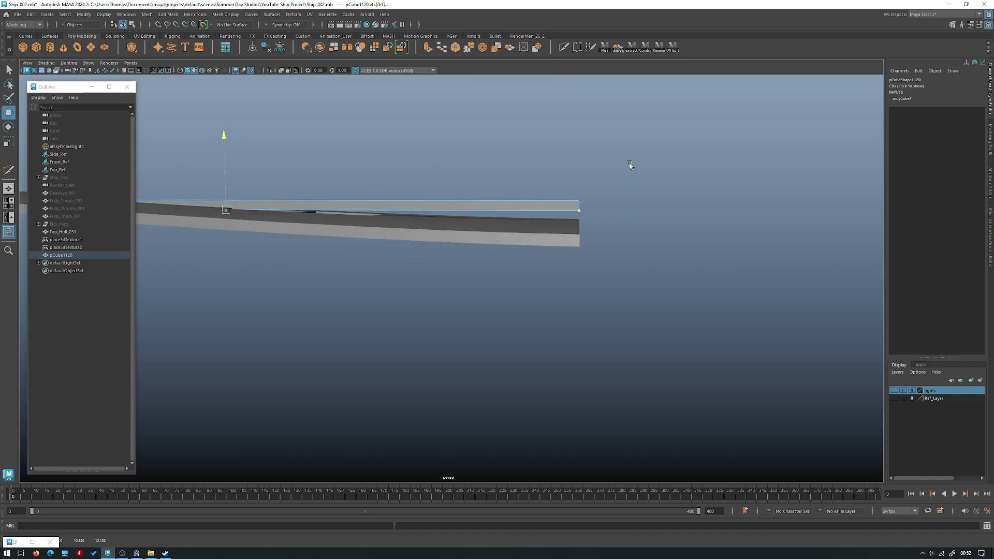
right_click_drag(595, 154, 612, 147)
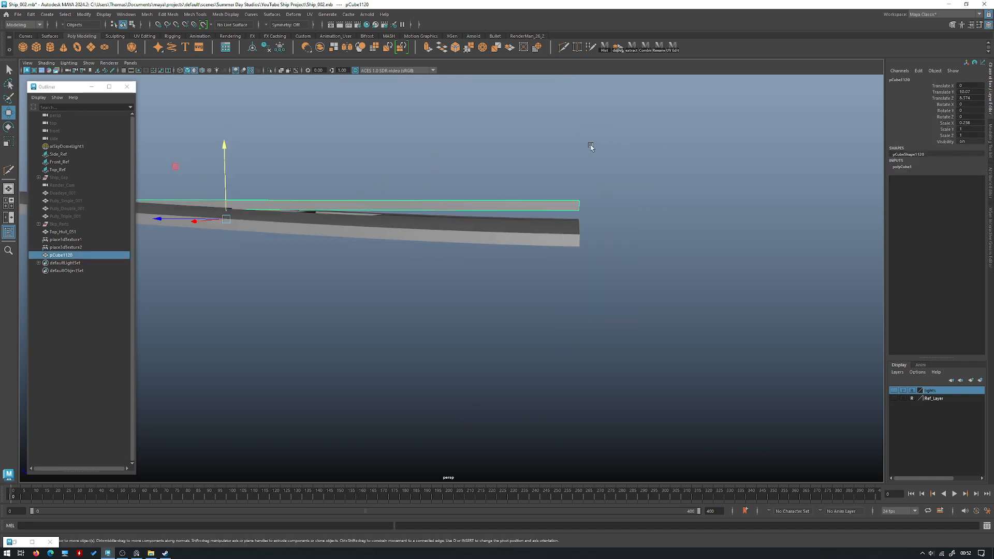
Divide the plank's length with multiple evenly spaced edge loops, and reset the Insert Edge Loop tool settings.
left_click_drag(562, 162, 452, 192, "alt")
right_click_drag(452, 189, 413, 180, "shift")
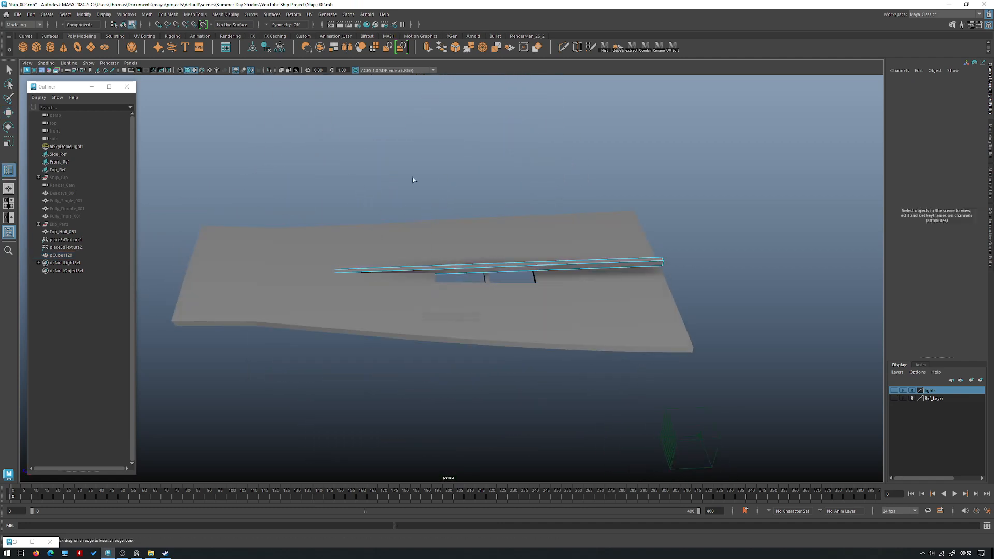
left_click(14, 169)
left_click(82, 140)
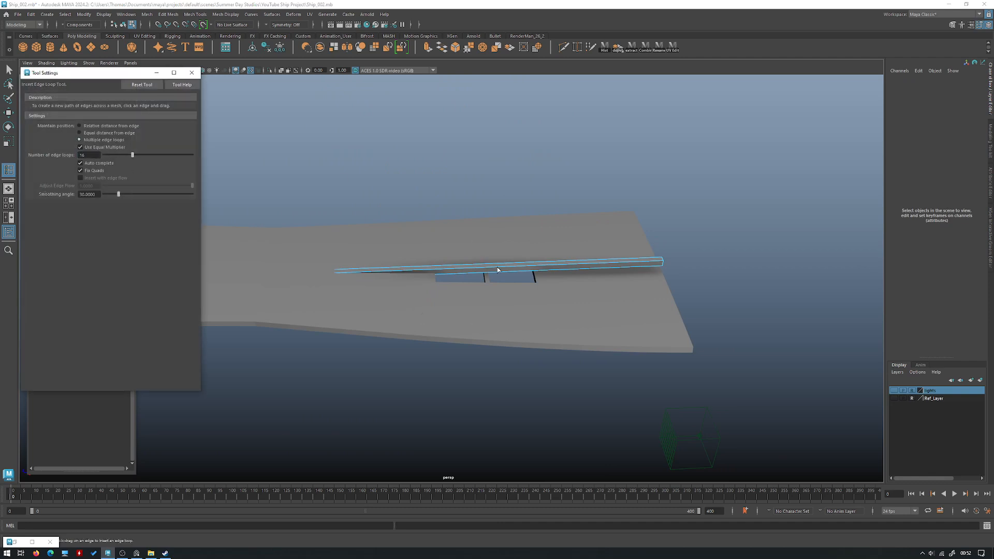
left_click(506, 270)
double_click(99, 154)
type("2")
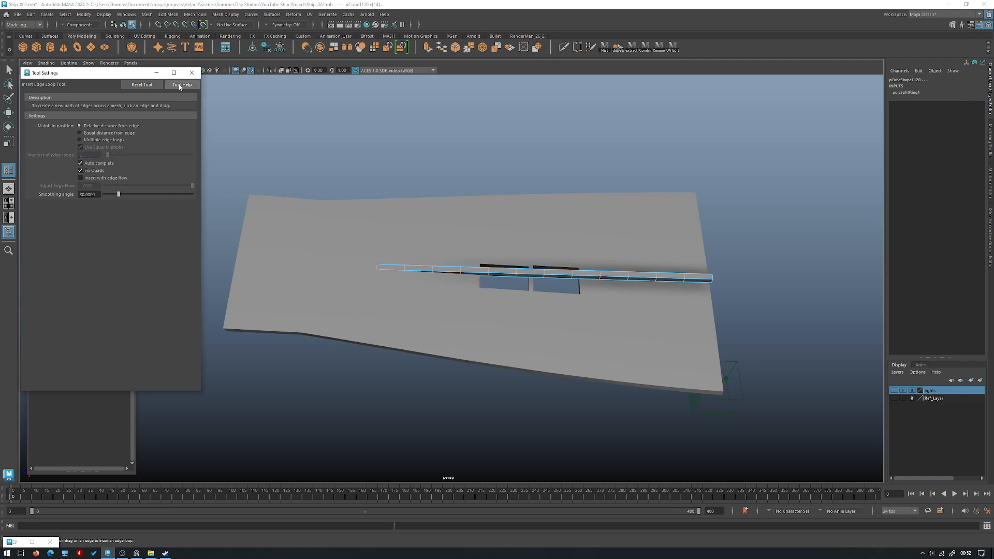
left_click(190, 74)
Return the plank to object mode, freeze its transformations and delete its construction history.
left_click_drag(433, 181, 444, 146, "alt")
key("w")
right_click_drag(444, 146, 497, 131)
left_click_drag(559, 217, 455, 244, "alt")
key("alt+shift+d")
Isolate the subdivided plank in the perspective view.
key("space")
key("space")
right_click_drag(453, 226, 436, 298, "alt")
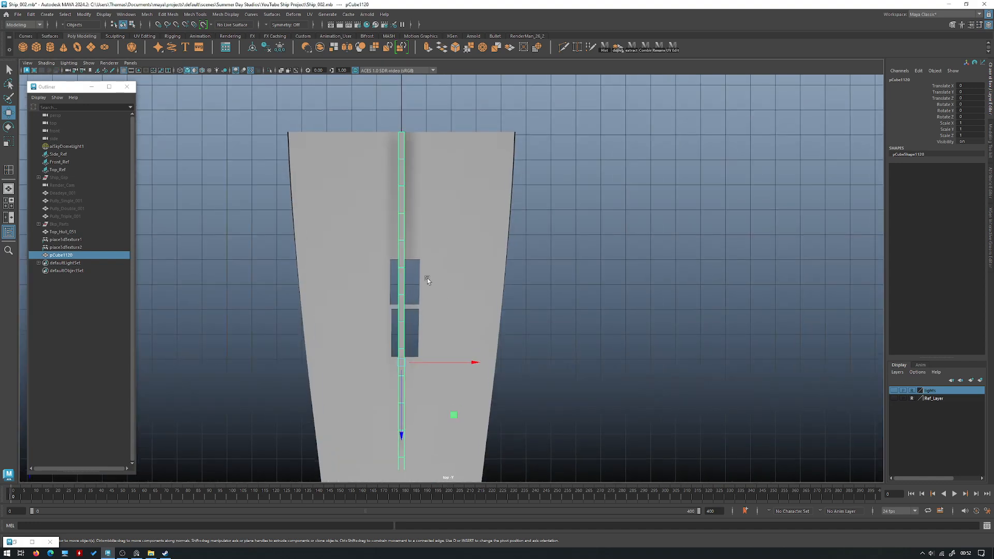
key("space")
key("space")
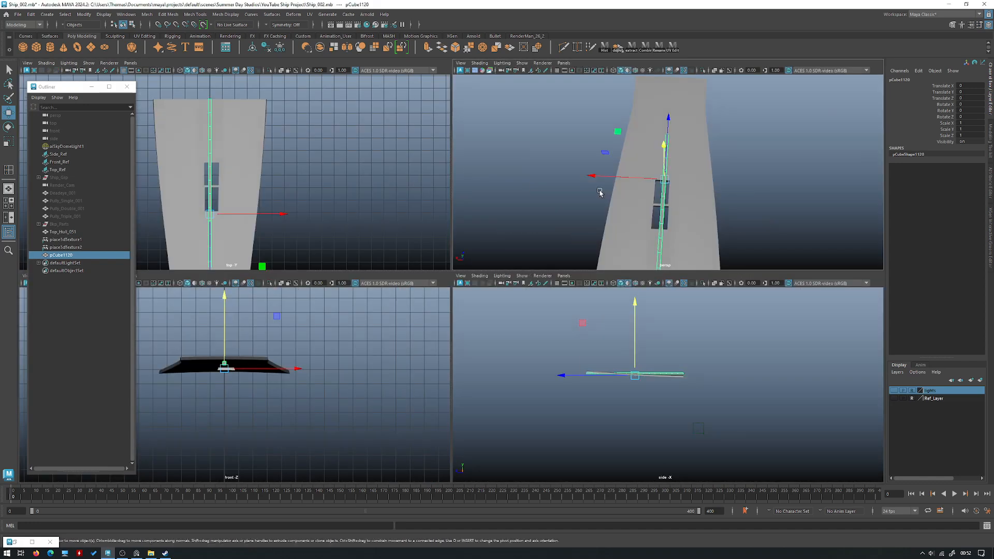
left_click_drag(583, 216, 573, 164, "alt")
key("space")
left_click_drag(546, 240, 420, 249, "alt")
right_click_drag(421, 250, 592, 334, "alt")
key("ctrl+1")
Snap the plank's pivot to its side edge and place a duplicate snapped directly beside the original plank, 0.236 units along X.
left_click_drag(518, 244, 482, 240, "alt")
right_click_drag(482, 240, 486, 231, "alt")
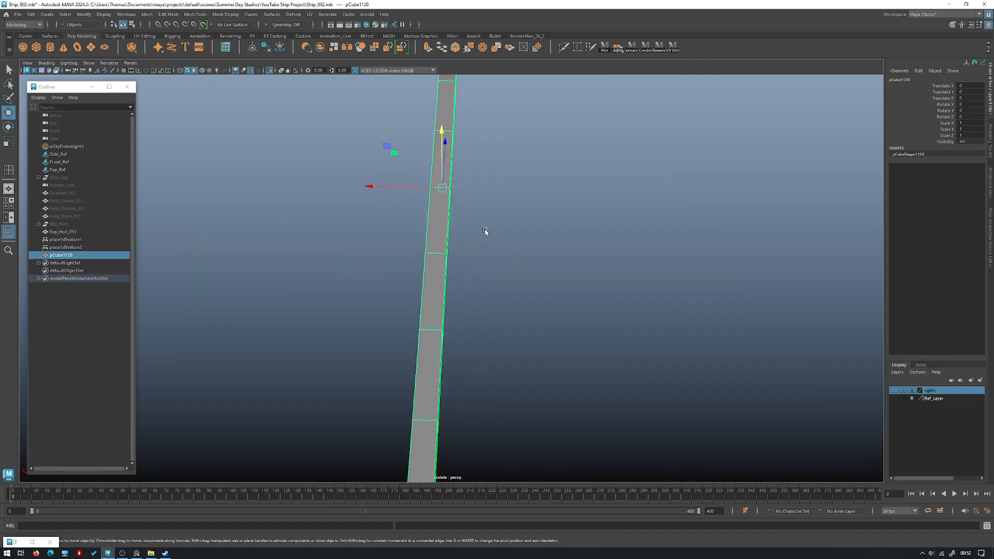
left_click_drag(585, 324, 529, 299, "alt")
key("d")
left_click(482, 222)
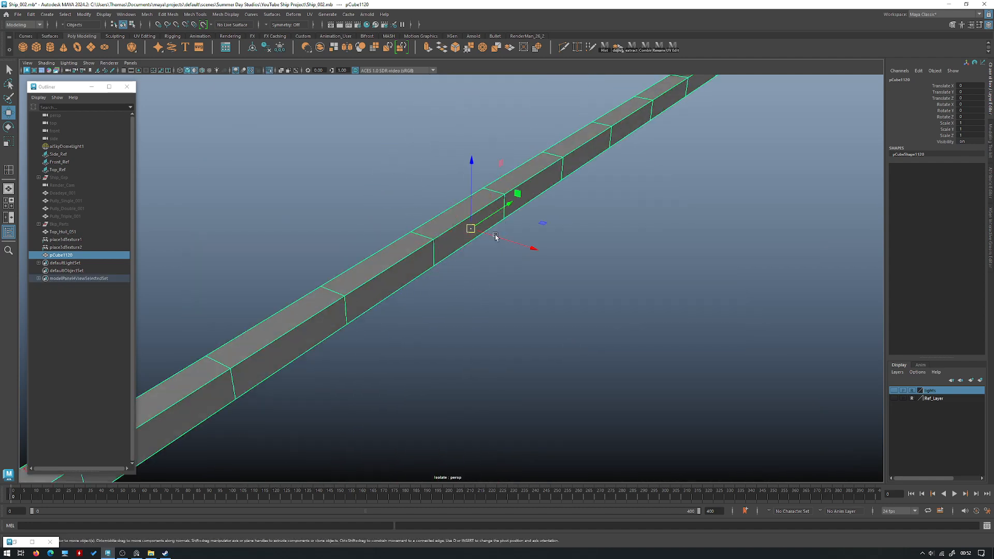
left_click_drag(495, 237, 525, 236, "alt")
key("ctrl+d")
key("v")
mouse_move(461, 225)
left_mouse_down()
mouse_move(477, 224)
mouse_move(466, 219)
left_mouse_up()
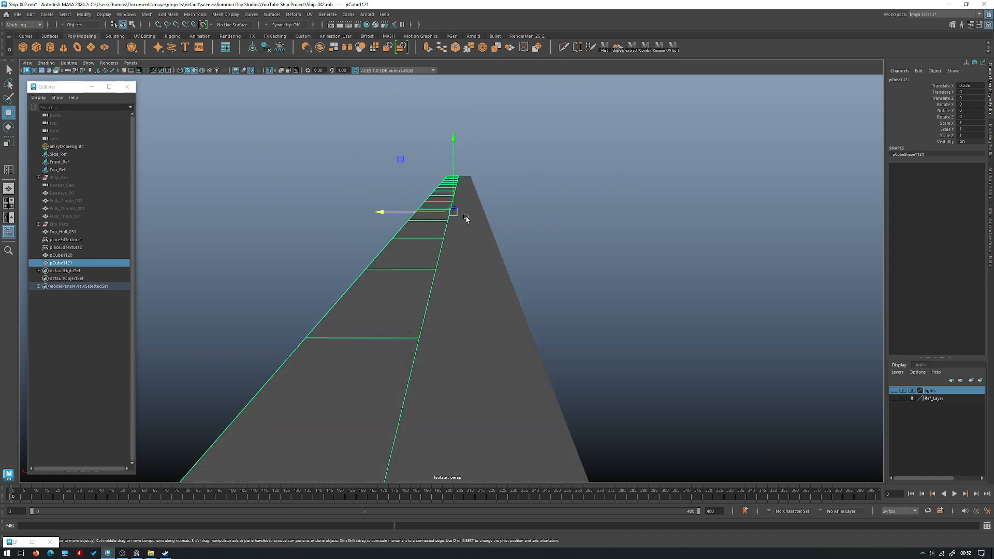
Bevel the duplicate plank's long and end edges with a fraction of 0.086, and return to object mode.
right_click_drag(467, 233, 344, 227, "alt")
middle_click_drag(440, 311, 461, 233, "alt")
right_click_drag(460, 233, 484, 293, "alt")
right_click(548, 210)
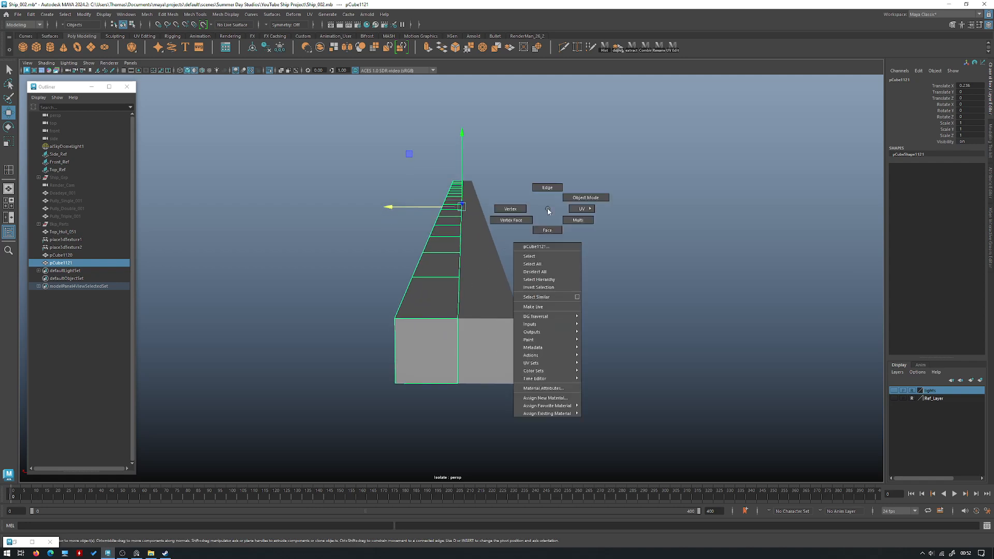
left_click(547, 230)
left_click_drag(548, 231, 593, 249, "alt")
right_click_drag(604, 233, 624, 228)
left_click(595, 311)
double_click(574, 278, "shift")
left_click_drag(539, 303, 543, 355, "alt")
left_click(546, 382, "shift")
right_click(547, 249, "shift")
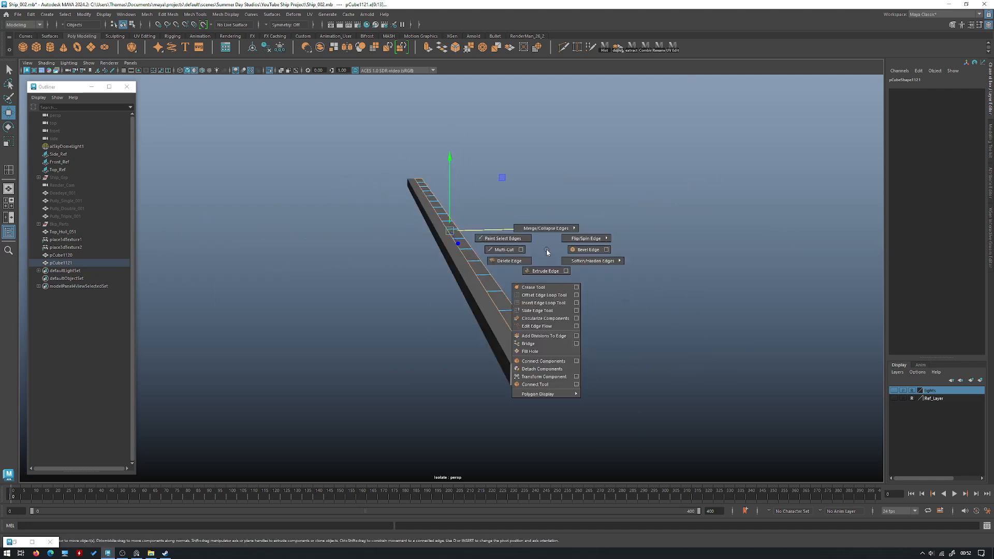
left_click(573, 250)
left_click_drag(603, 220, 609, 178, "alt")
middle_click_drag(657, 185, 651, 185)
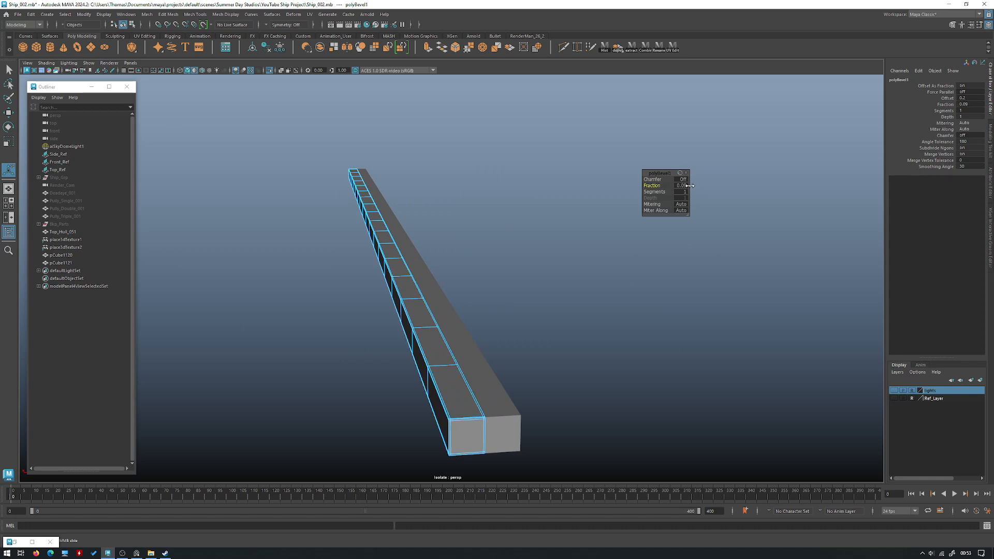
key("w")
right_click_drag(525, 174, 562, 161)
left_click_drag(562, 161, 512, 191, "alt")
middle_click_drag(512, 191, 534, 168, "alt")
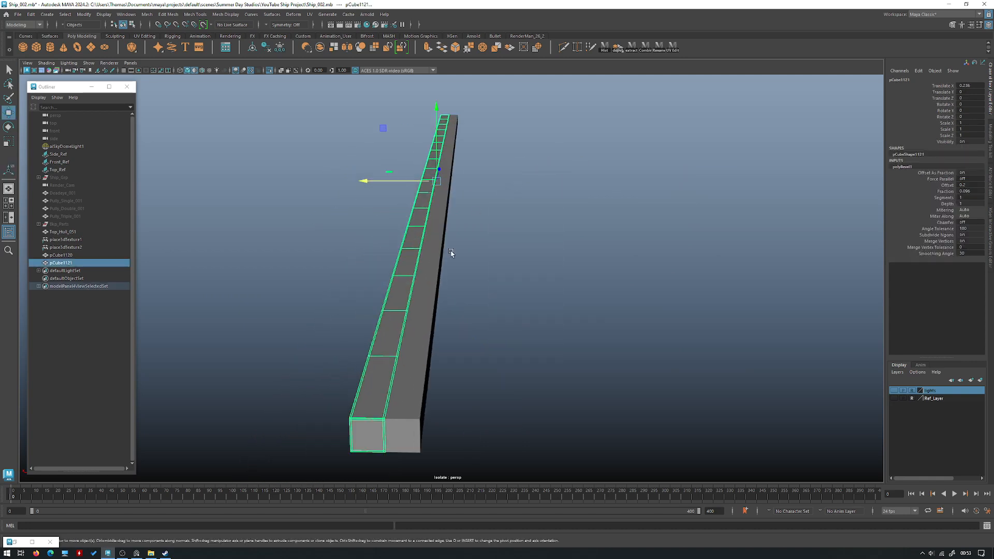
Delete the beveled plank's history and freeze its transformations, and delete the original unbeveled plank.
key("alt+shift+d")
left_click(417, 322)
key("Right")
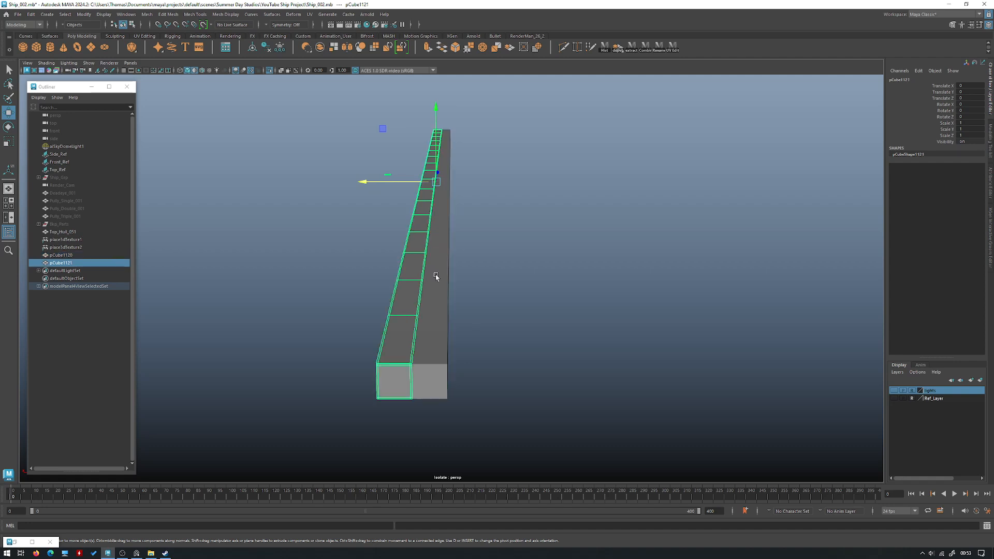
left_click(440, 247)
key("Delete")
Duplicate the beveled plank and snap the copy directly beside it, at -0.236 along X.
left_click(422, 233)
mouse_move(423, 233)
left_mouse_down("alt")
mouse_move(457, 218)
mouse_move(455, 191)
mouse_move(417, 217)
mouse_move(508, 195)
left_mouse_up("alt")
key("d")
key("d")
Soften the edges of the two beveled planks.
key("space")
left_click(494, 210)
left_click(512, 278)
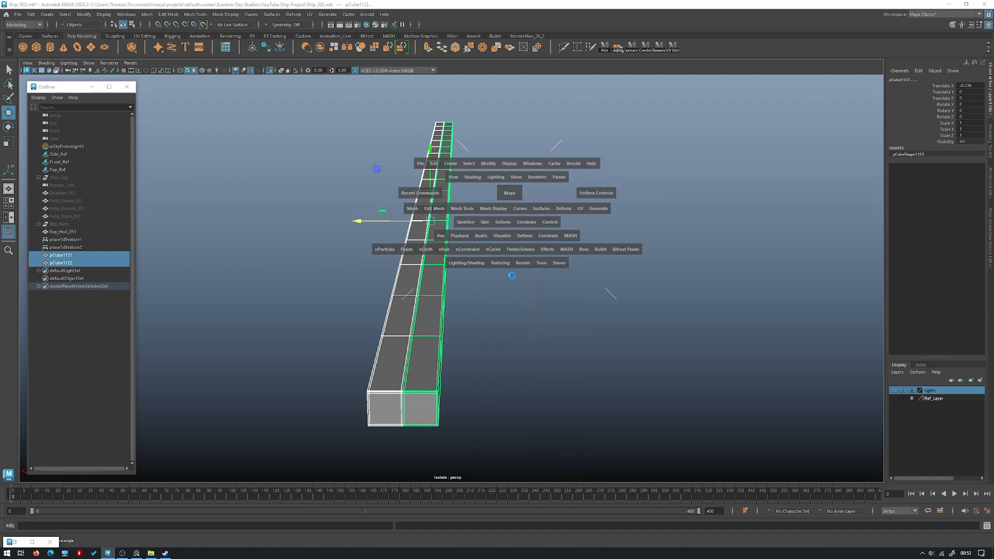
left_click(525, 213)
left_click_drag(525, 214, 457, 231, "alt")
Select only the new duplicate plank and apply an automatic UV projection to it.
left_click(471, 274)
left_click(403, 122)
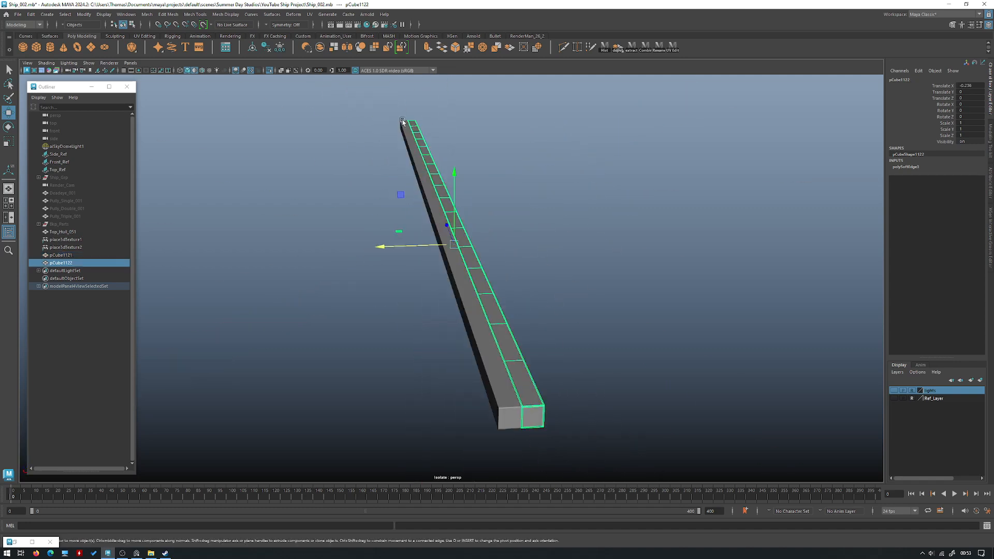
left_click_drag(521, 182, 468, 207, "shift")
left_click(473, 260, "shift")
left_click_drag(473, 260, 493, 215, "alt")
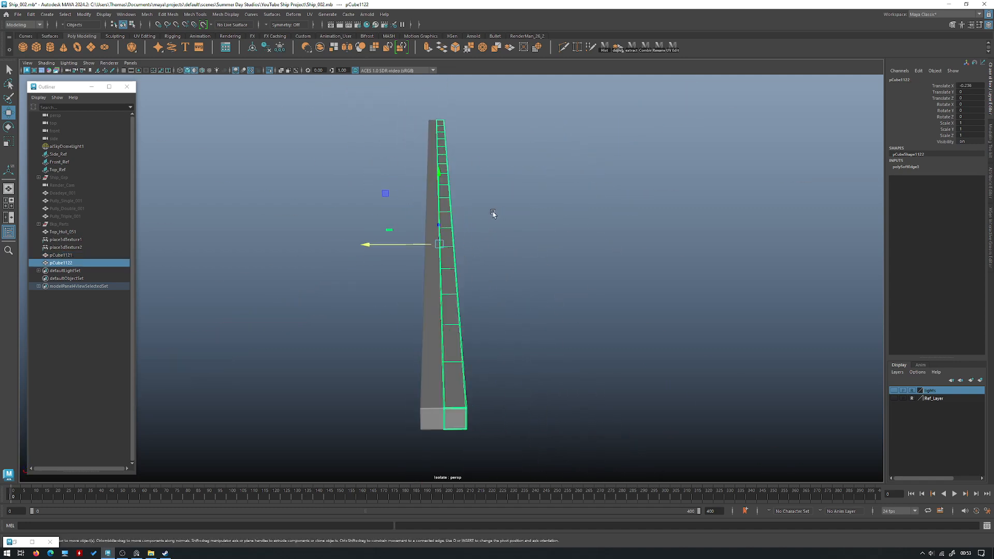
left_click(309, 15)
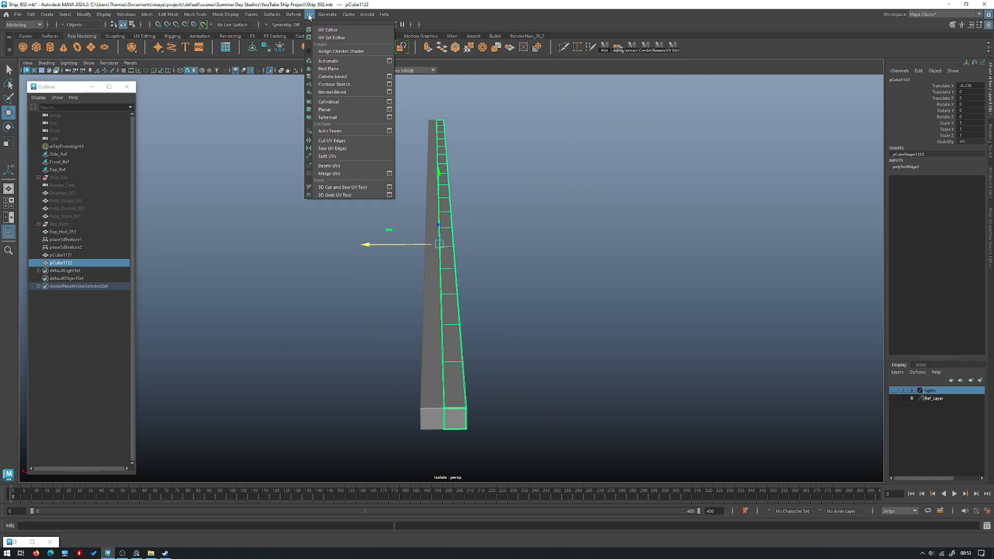
left_click(347, 61)
right_click_drag(459, 129, 509, 115)
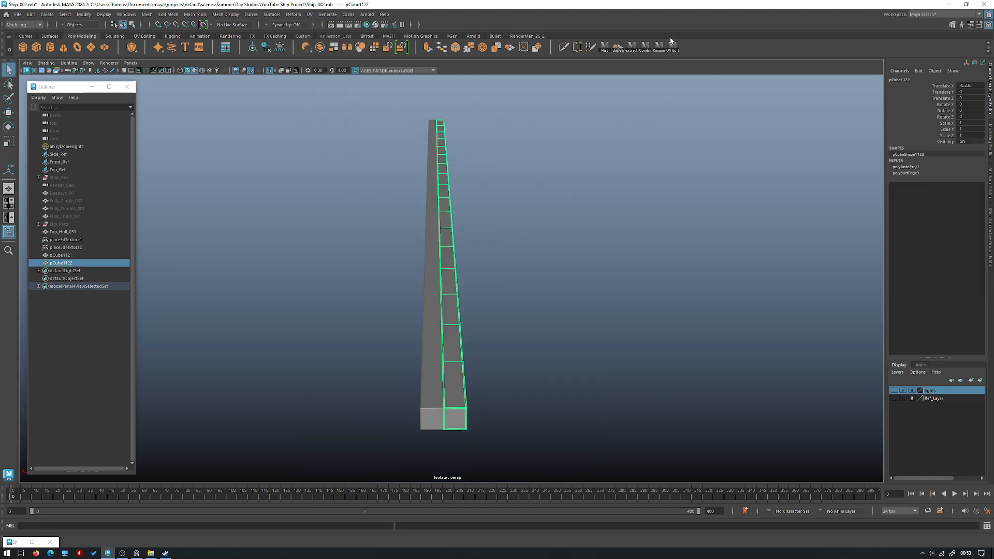
Open the UV Editor, select all of the plank's UV shells and set their texel density to 11.0417 at map size 512.
left_click(672, 45)
left_click_drag(473, 409, 533, 96)
key("f")
right_click_drag(458, 190, 422, 179)
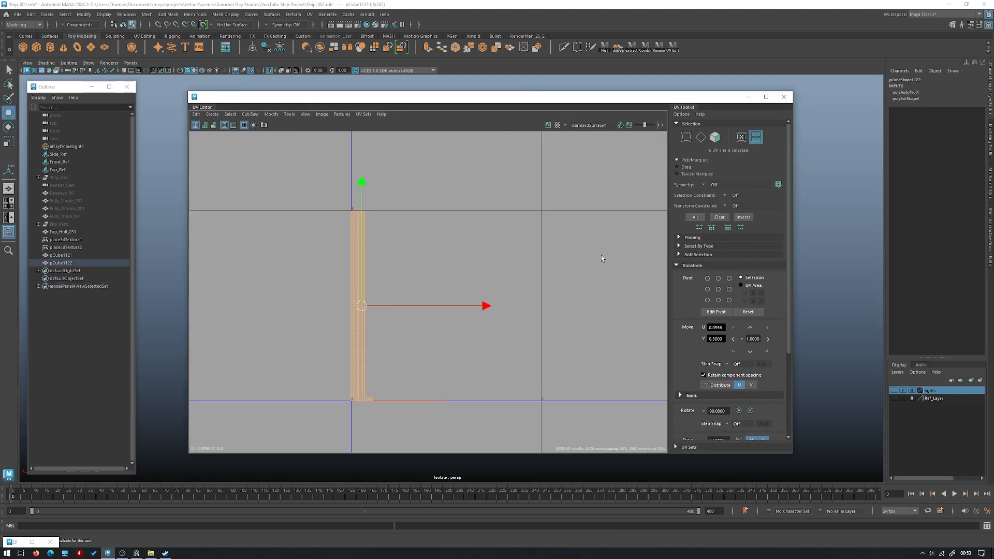
scroll(756, 394, "down", 4)
left_click(761, 377)
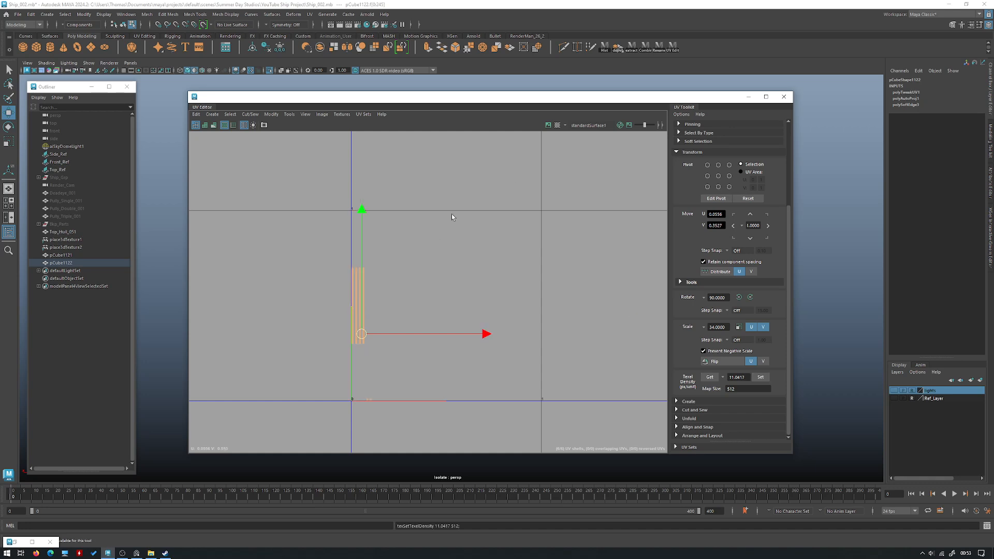
Lay out the plank's UV shells compactly at the UV tile's corner, and close the UV Editor.
right_click_drag(487, 182, 443, 210, "shift")
left_click(475, 213)
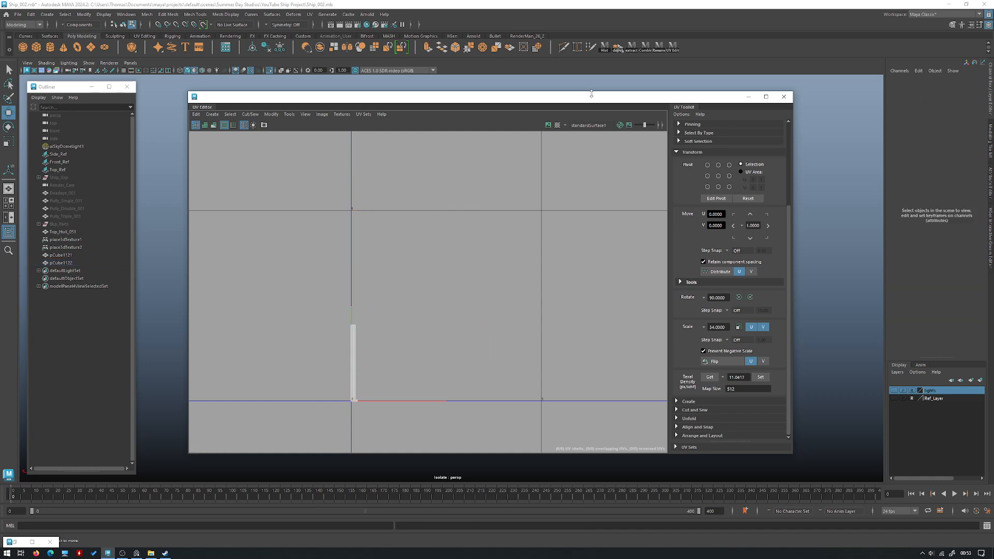
left_click_drag(589, 97, 509, 350)
right_click_drag(495, 224, 533, 211)
left_click(708, 343)
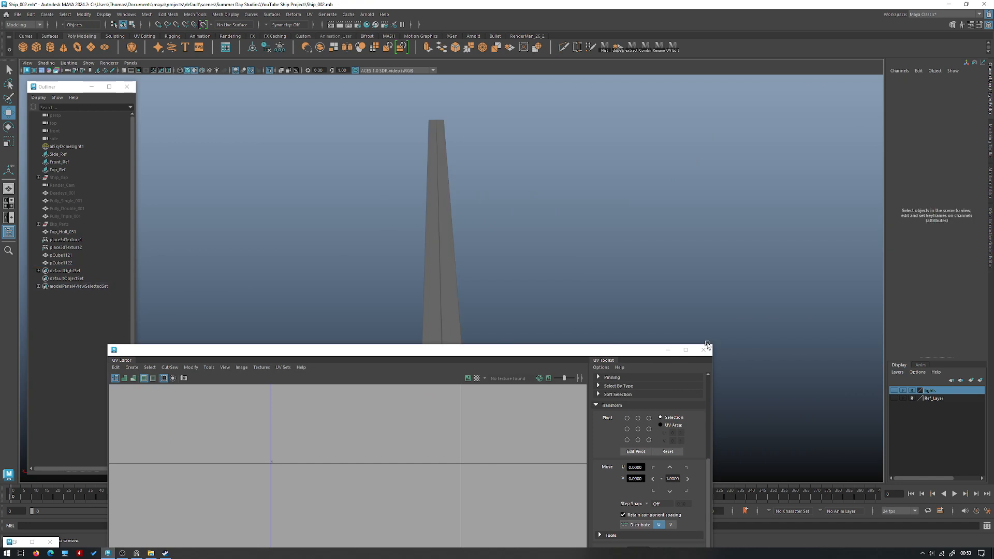
left_click(700, 351)
Delete the plank without the new UVs and snap a duplicate of the UV-mapped plank into its place.
left_click(433, 260)
key("Delete")
left_click(446, 253)
left_click_drag(473, 252, 489, 211, "alt")
key("ctrl+d")
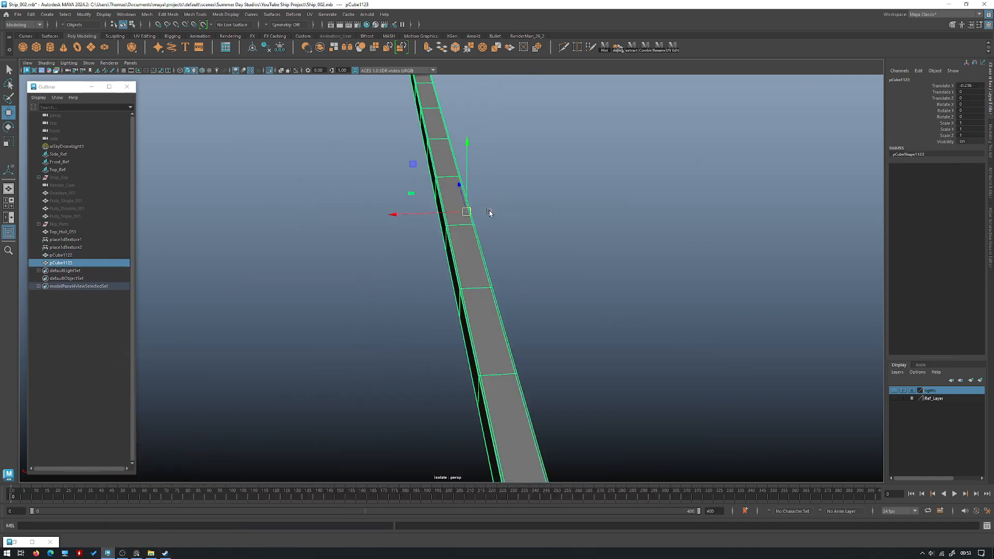
left_click_drag(430, 213, 436, 207)
Exit isolation and repeat the plank duplication with the same spacing until the planks cover one side of the deck.
key("ctrl+1")
right_click_drag(468, 202, 304, 173, "alt")
left_click_drag(388, 181, 455, 197, "alt")
key("shift+d")
key("shift+d")
key("shift+d")
key("shift+d")
key("shift+d")
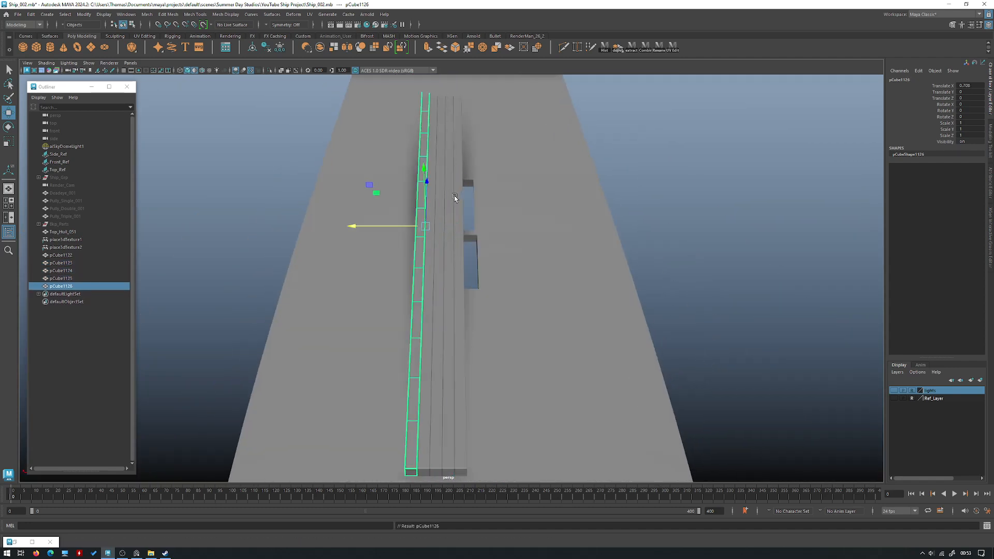
key("shift+d")
key("shift+d")
key("shift+d")
key("shift+d")
key("shift+d")
key("shift+d")
key("shift+d")
key("shift+d")
key("shift+d")
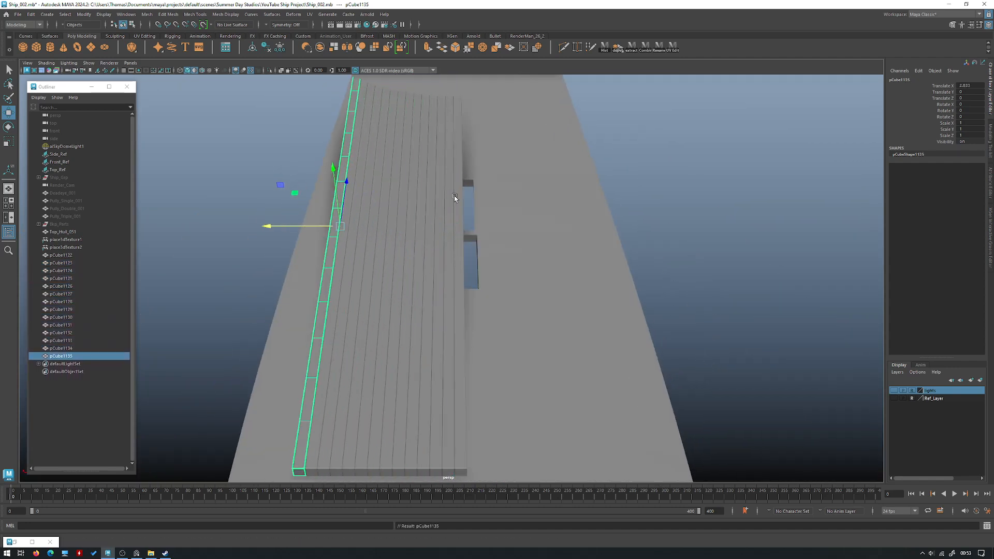
key("shift+d")
left_click_drag(518, 196, 443, 195, "alt")
key("shift+d")
key("shift+d")
key("shift+d")
left_click_drag(425, 198, 416, 189, "alt")
Isolate the innermost plank, snap its pivot to the opposite edge and place a duplicate beside it at -0.472 along X.
left_click(458, 289)
left_click_drag(459, 289, 473, 286, "alt")
scroll(473, 286, "up", 3)
key("ctrl+1")
scroll(466, 217, "up", 3)
left_click_drag(466, 217, 454, 267, "alt")
key("d")
left_click(476, 179)
key("d")
key("ctrl+d")
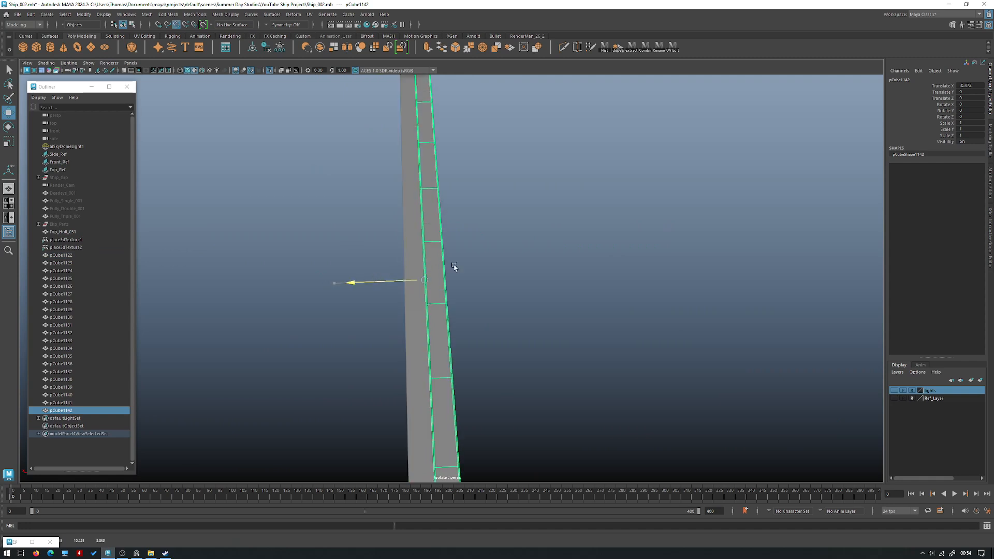
Exit isolation and repeat the duplication toward the other side until the planks reach the deck's far edge.
key("ctrl+1")
left_click_drag(455, 233, 444, 218, "alt")
key("shift+d")
key("shift+d")
key("shift+d")
key("shift+d")
key("shift+d")
key("shift+d")
key("shift+d")
key("shift+d")
key("shift+d")
key("shift+d")
key("shift+d")
key("shift+d")
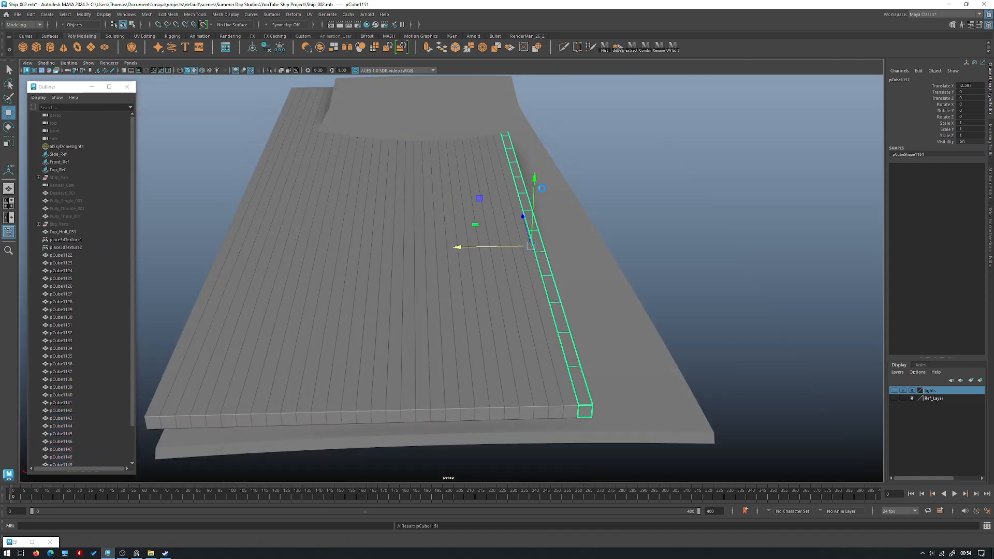
scroll(604, 206, "down", 2)
left_click_drag(605, 206, 604, 216, "alt")
key("shift+d")
key("shift+d")
key("shift+d")
key("shift+d")
key("shift+d")
middle_click_drag(604, 215, 531, 205, "alt")
key("shift+d")
left_click_drag(549, 217, 464, 288, "alt")
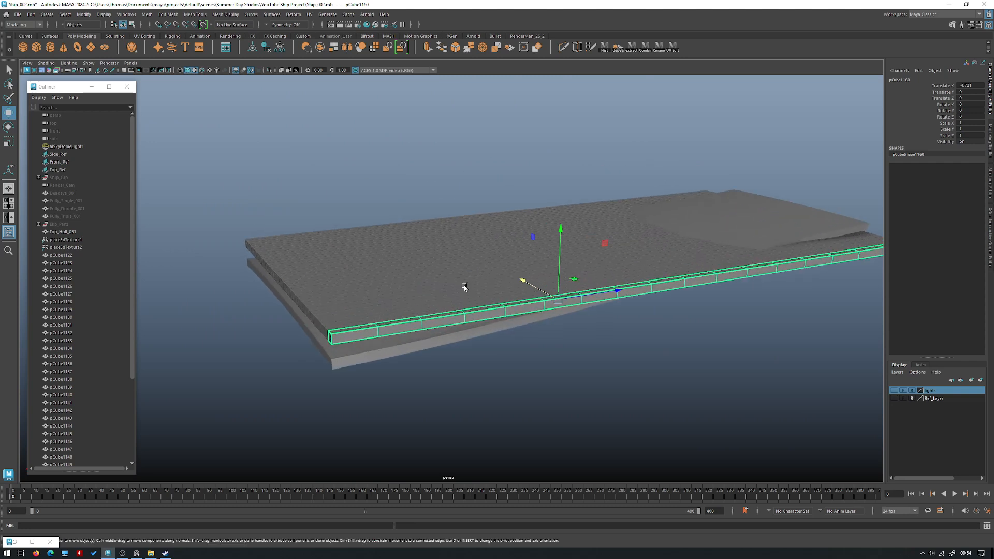
Select all the deck planks, combine them into a single mesh and soften its edges.
left_click(91, 260, "shift")
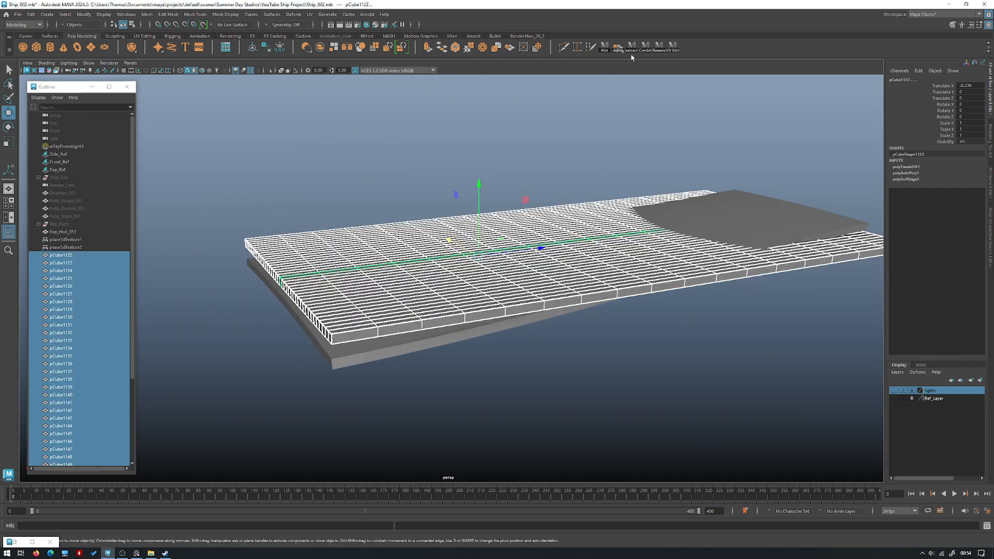
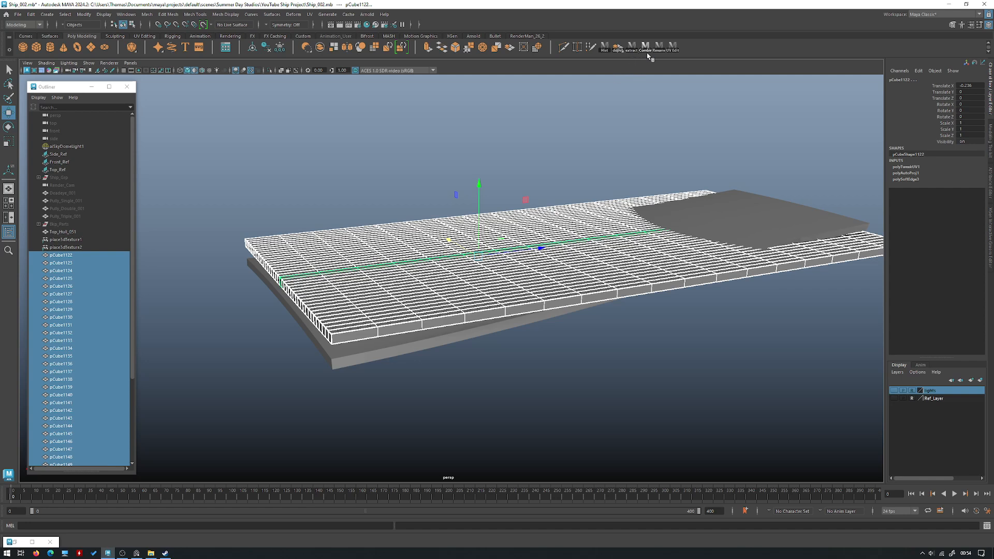
left_click_drag(477, 150, 443, 169, "alt")
scroll(496, 151, "up", 3)
key("space")
left_click(457, 159)
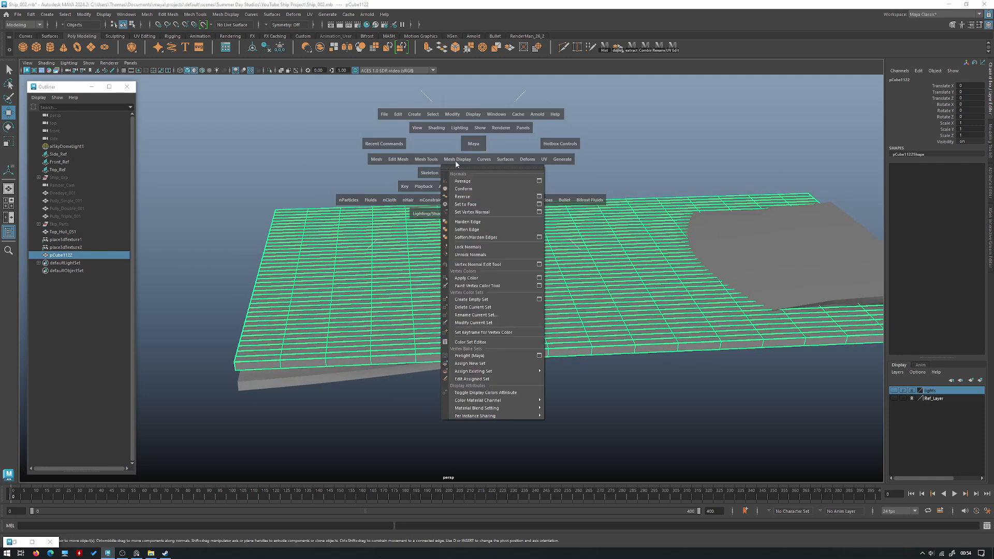
left_click(471, 232)
Inspect the combined plank deck's shading and edges from several angles, including a trial edge-loop selection.
left_click(499, 144)
left_click_drag(501, 145, 228, 228, "alt")
left_click(445, 246)
left_click_drag(446, 246, 435, 224, "alt")
left_click(376, 142)
left_click(434, 223)
left_click_drag(454, 185, 662, 138, "alt")
right_click_drag(660, 150, 660, 165)
left_click(556, 178)
double_click(556, 179)
left_click_drag(556, 179, 732, 192, "alt")
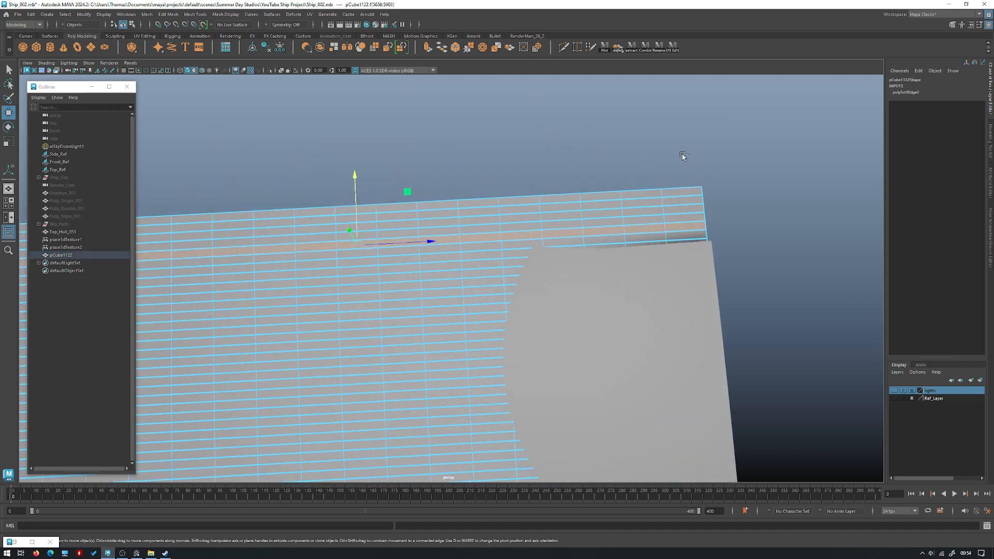
key("ctrl+1")
right_click_drag(699, 146, 650, 126)
key("ctrl+1")
right_click_drag(560, 134, 413, 183, "alt")
left_click(411, 184)
mouse_move(410, 184)
left_mouse_down("alt")
mouse_move(480, 211)
mouse_move(430, 184)
left_mouse_up("alt")
left_click(430, 184)
middle_click_drag(430, 185, 459, 278, "alt")
right_click_drag(460, 277, 543, 287, "alt")
left_click_drag(543, 286, 427, 224, "alt")
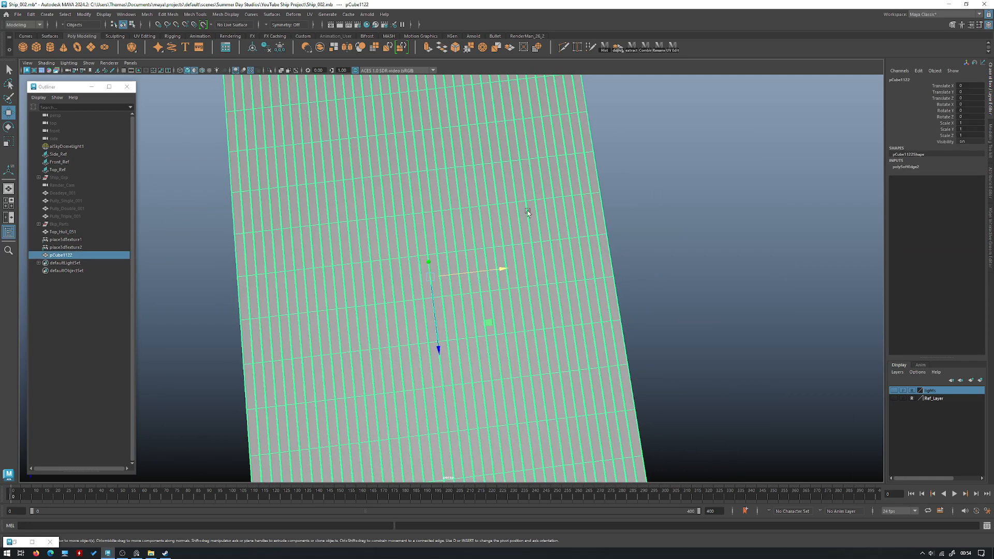
Delete the faces of the plank running along the middle of the combined deck mesh.
left_click_drag(624, 232, 524, 229, "alt")
right_click_drag(524, 229, 524, 229)
double_click(530, 250)
key("Delete")
right_click_drag(533, 217, 533, 192)
left_click_drag(532, 191, 532, 190, "alt")
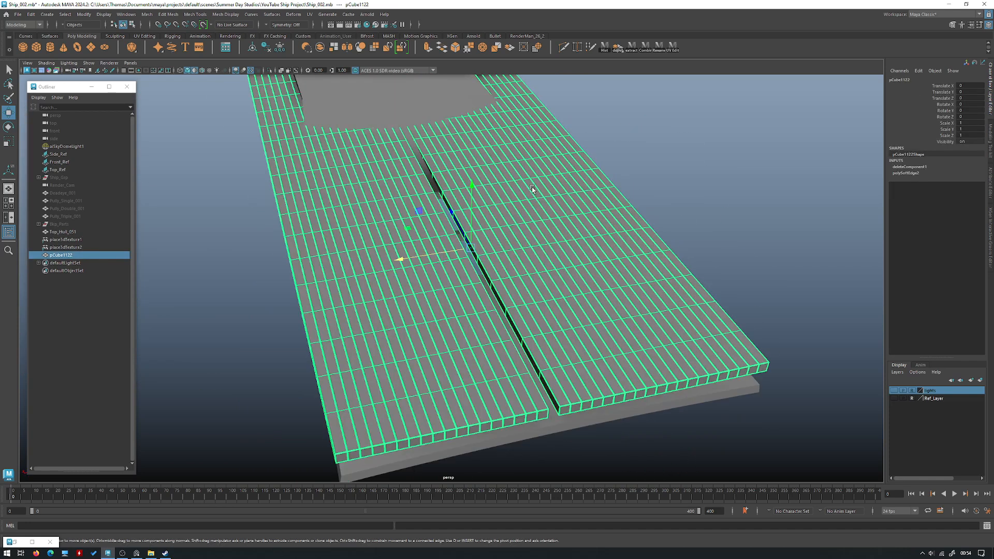
Duplicate the deck, delete all but one plank from the copy and fit that plank into the centre gap.
key("ctrl+d")
right_click_drag(683, 180, 550, 275)
left_click(506, 296)
right_click_drag(574, 192, 574, 192)
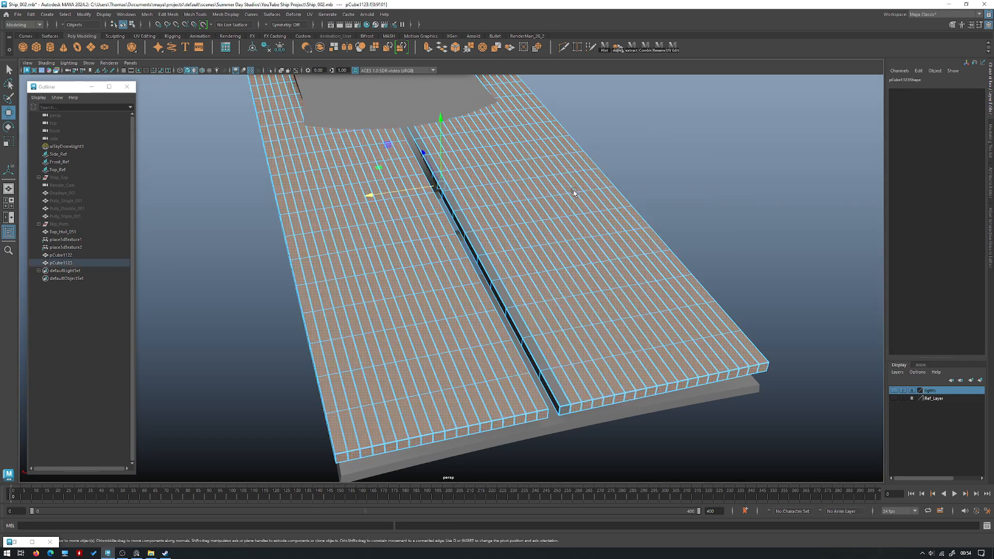
key("Delete")
right_click_drag(689, 152, 715, 138)
left_click_drag(679, 184, 524, 364, "alt")
scroll(560, 358, "up", 4)
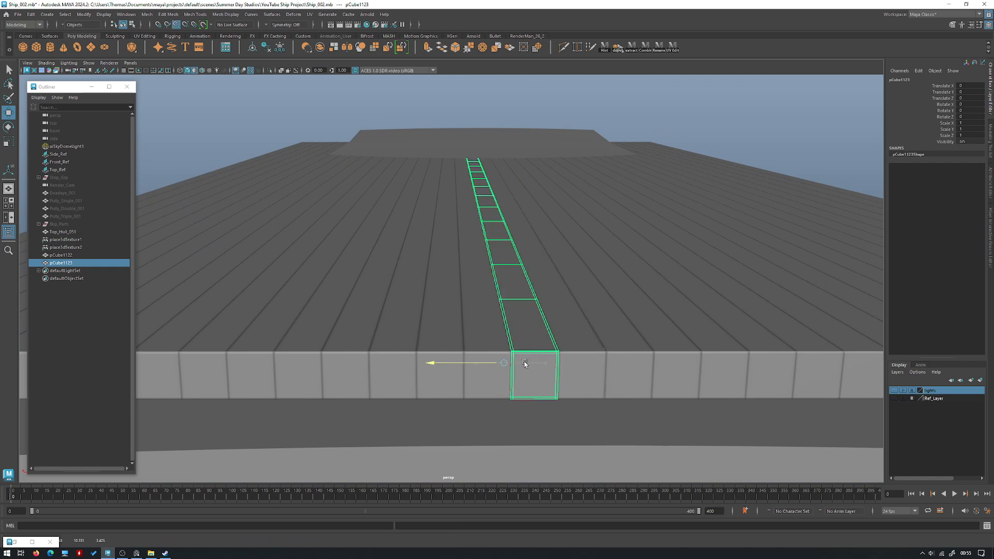
Try to shorten the centre plank by deleting all its faces except the first four segments.
left_click_drag(529, 315, 395, 270, "alt")
scroll(396, 270, "down", 5)
left_click_drag(533, 231, 595, 204, "alt")
right_click(621, 145)
left_click(632, 173)
key("4")
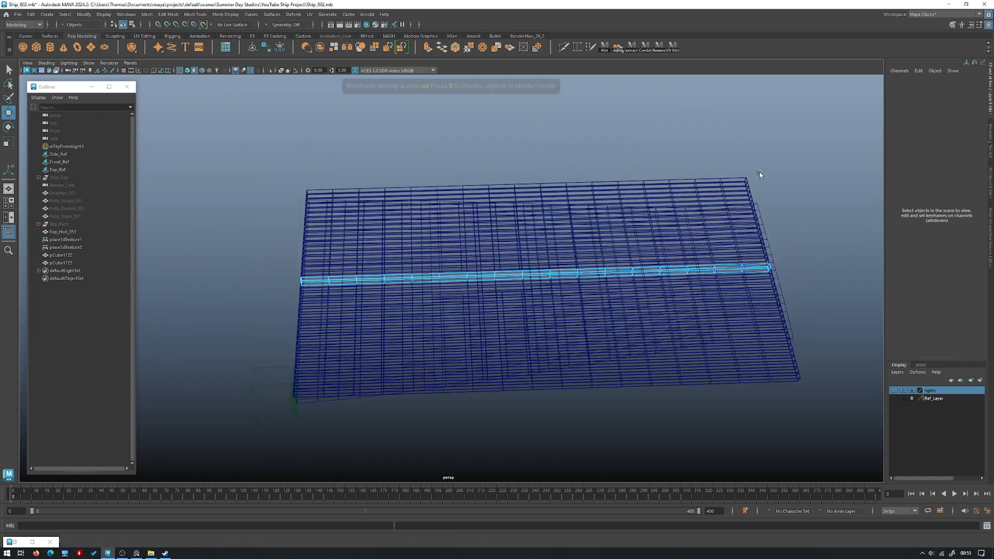
left_click_drag(756, 303, 472, 235)
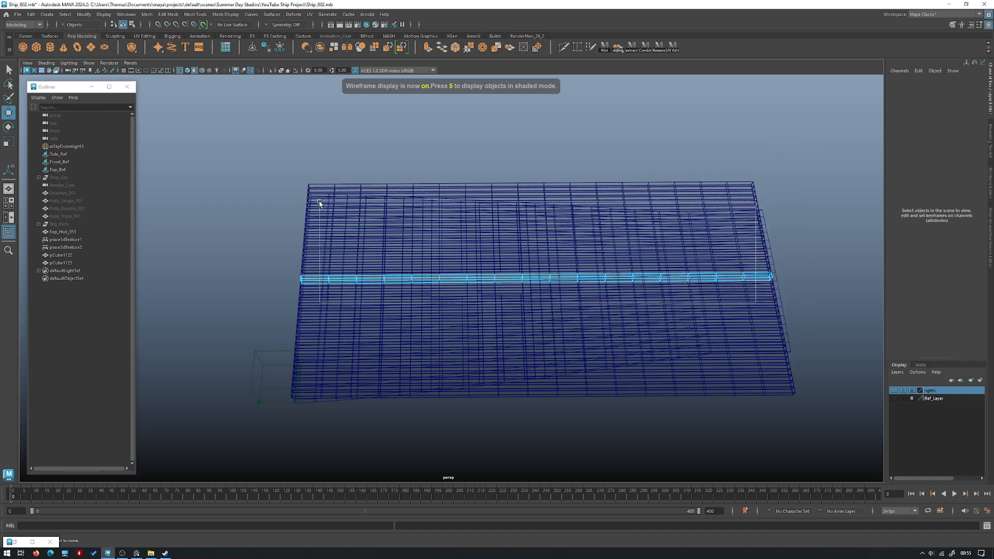
left_click_drag(320, 201, 320, 203)
scroll(344, 294, "up", 10)
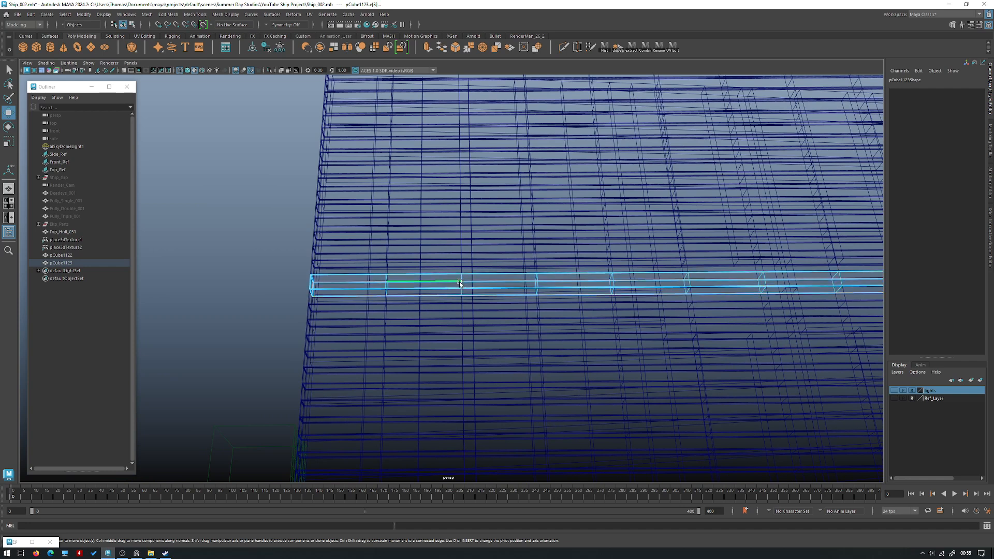
scroll(460, 284, "down", 6)
right_click(809, 202)
left_click_drag(845, 328, 700, 273)
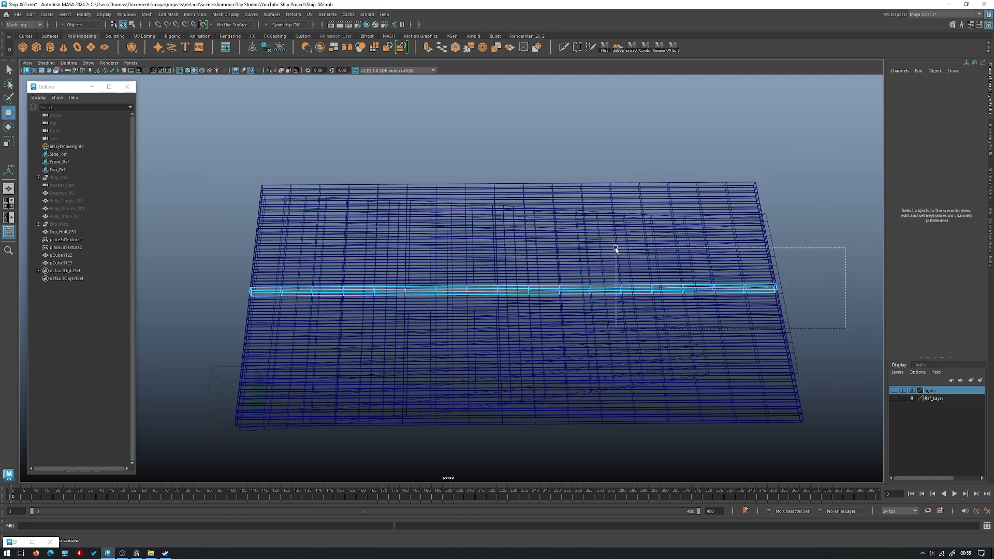
left_click_drag(393, 200, 391, 199)
right_click(794, 169)
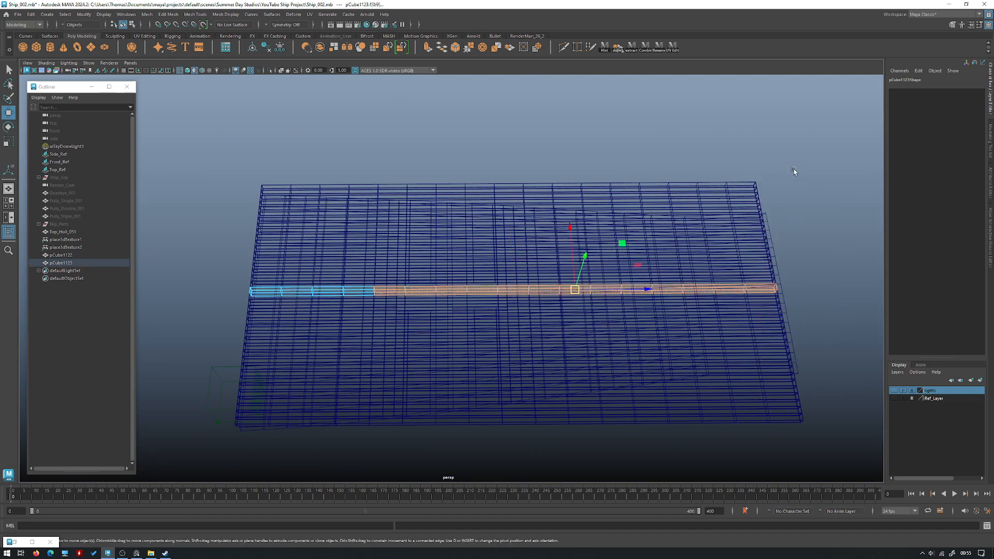
key("Delete")
Try to close the shortened plank's open end and butt a duplicate against it at about 4.383 along Z.
key("5")
right_click_drag(523, 120, 558, 108)
right_click_drag(475, 164, 475, 120)
left_click(365, 288)
key("f")
left_click_drag(357, 247, 424, 226, "alt")
right_click_drag(425, 225, 450, 226, "shift")
right_click_drag(484, 186, 526, 174)
right_click_drag(526, 174, 487, 158, "alt")
left_click_drag(487, 158, 318, 292, "alt")
key("alt+shift+d")
key("w")
key("ctrl+d")
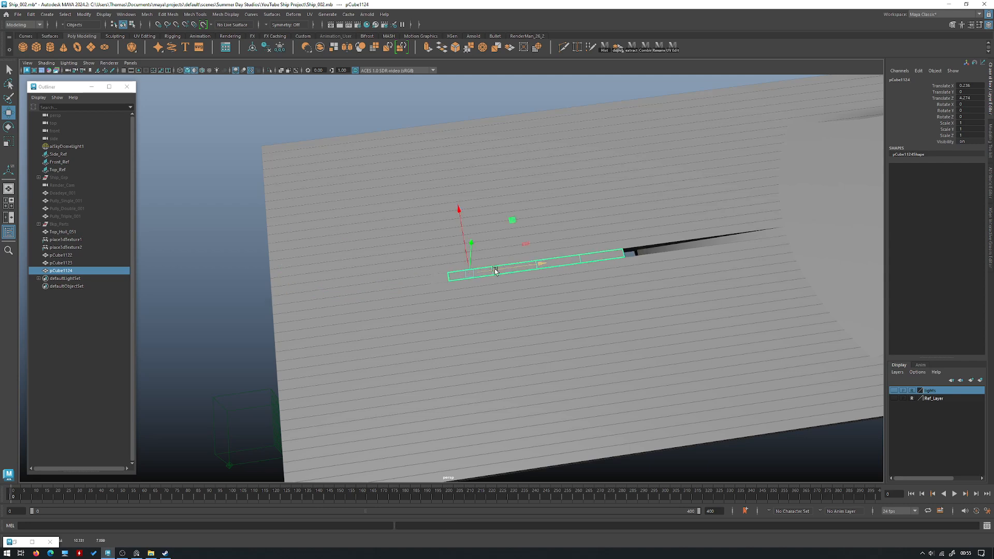
right_click_drag(495, 271, 814, 313, "alt")
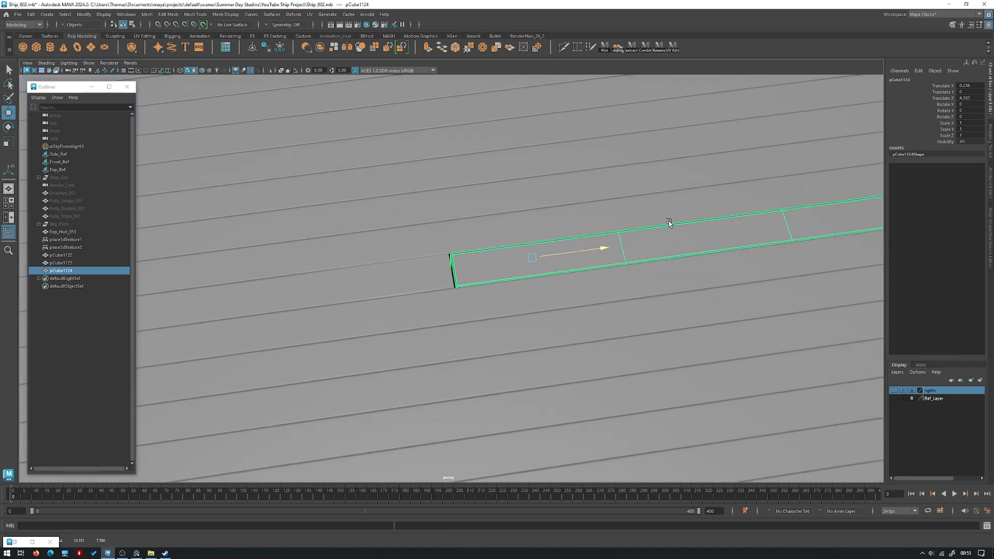
right_click_drag(687, 249, 189, 171, "alt")
Undo the duplicated short plank and the centre plank's shortening, and return to object selection.
left_click(199, 165)
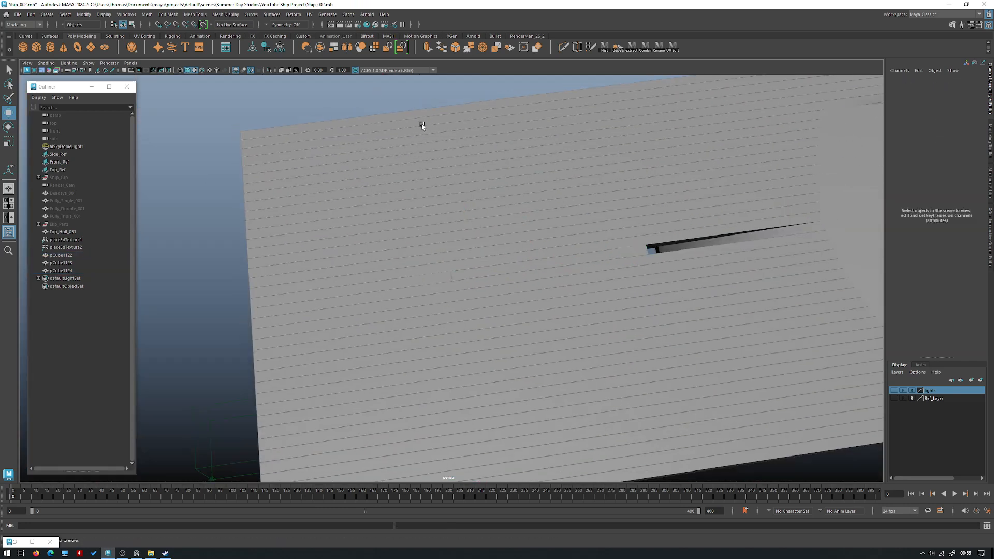
left_click_drag(560, 143, 357, 179, "alt")
right_click_drag(357, 179, 626, 296, "alt")
left_click_drag(556, 290, 642, 182, "alt")
right_click_drag(642, 183, 766, 128, "alt")
left_click_drag(766, 128, 546, 215, "alt")
right_click_drag(547, 214, 501, 228, "alt")
key("ctrl+z")
key("ctrl+z")
key("ctrl+z")
key("ctrl+z")
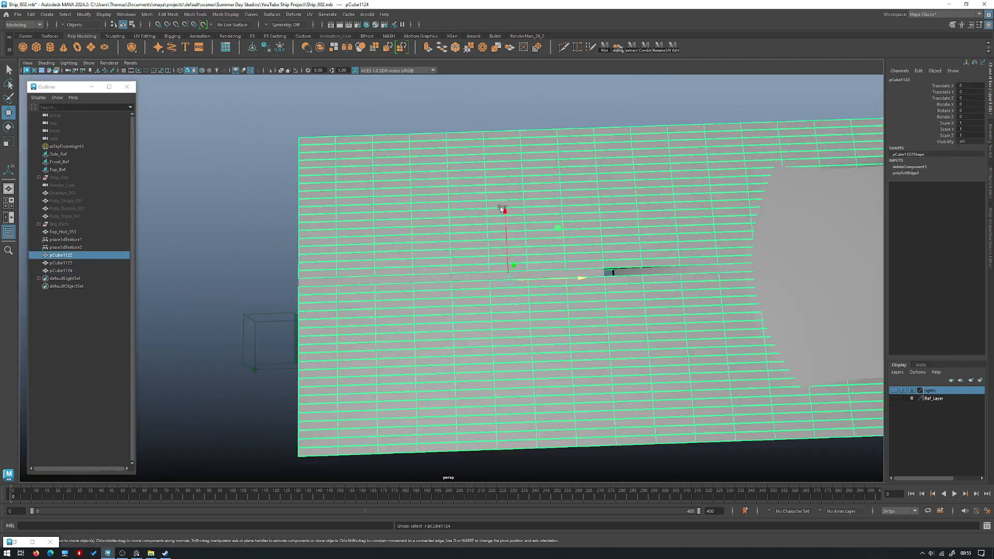
key("ctrl+z")
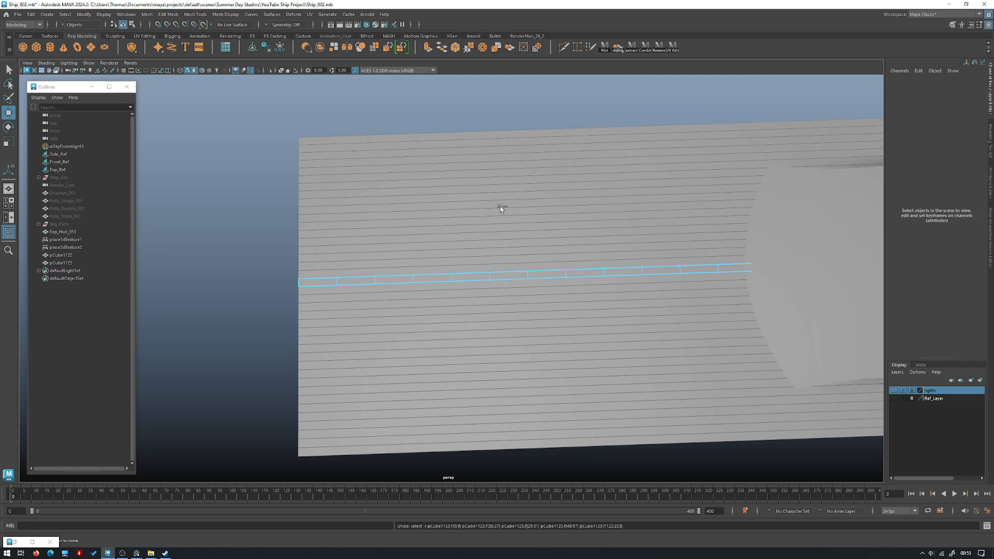
key("ctrl+z")
right_click_drag(636, 207, 471, 191, "alt")
left_click_drag(470, 191, 520, 221, "alt")
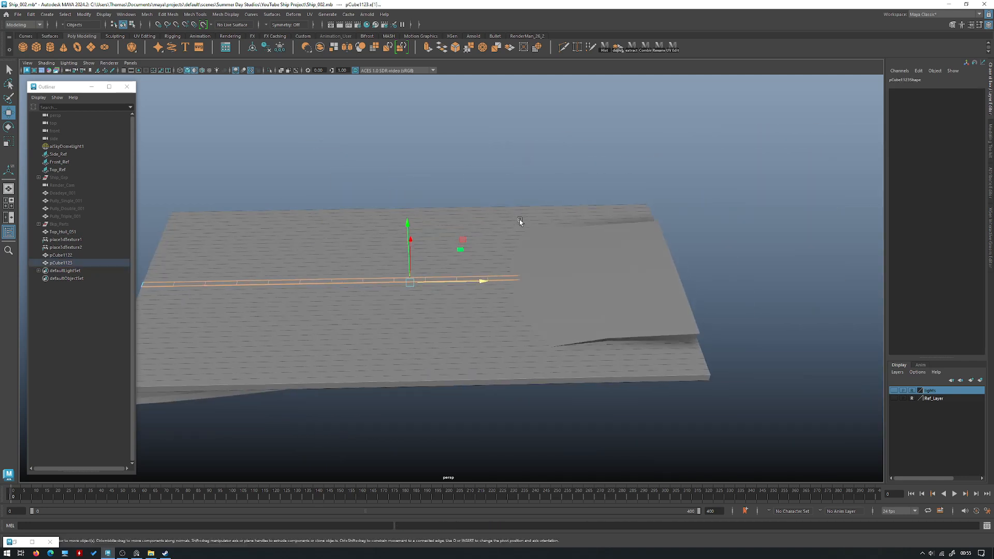
middle_click_drag(425, 184, 481, 194, "alt")
left_click_drag(481, 194, 519, 186, "alt")
right_click_drag(518, 185, 561, 169)
left_click_drag(568, 160, 467, 161, "alt")
left_click(467, 161)
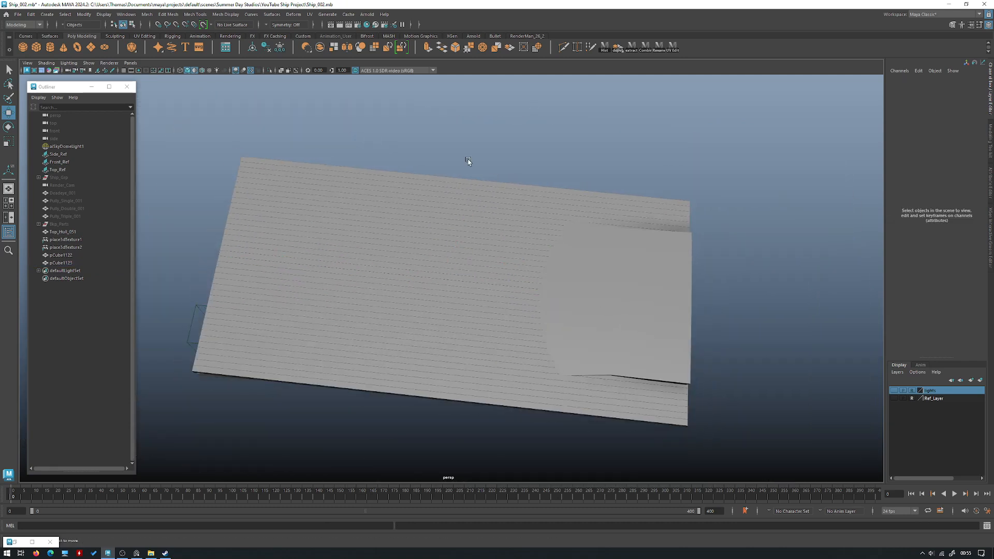
Duplicate the centre plank and move the copy along X clear of the deck as a trial piece.
left_click(429, 276)
left_click_drag(580, 259, 524, 254, "alt")
left_click_drag(478, 226, 550, 249, "alt")
key("ctrl+d")
left_click_drag(405, 229, 623, 220)
key("f")
right_click_drag(572, 229, 527, 233, "alt")
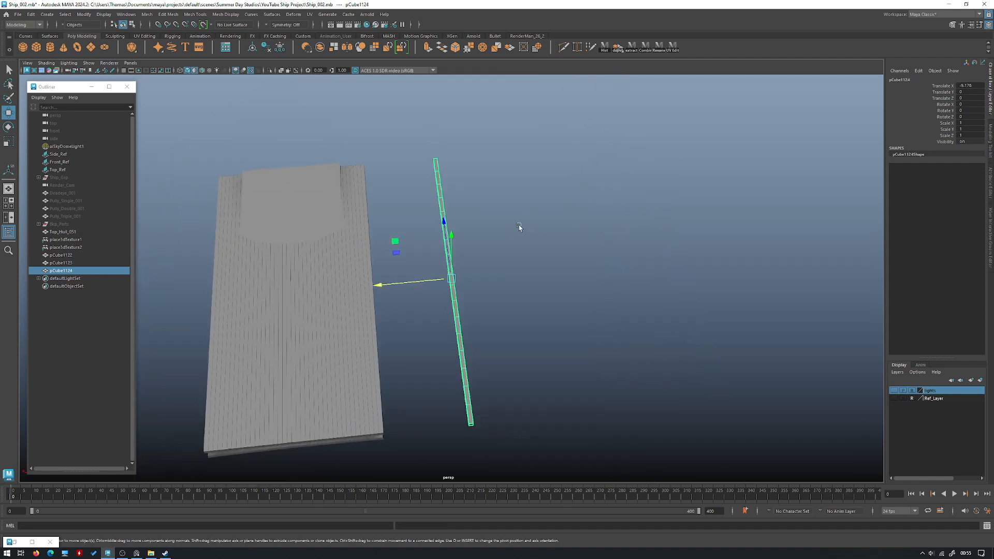
Place a duplicate beside the trial plank, staggered along its length.
left_click_drag(528, 233, 550, 236, "alt")
right_click_drag(550, 236, 740, 309, "alt")
left_click_drag(741, 309, 466, 211, "alt")
key("d")
key("ctrl+d")
left_click_drag(502, 195, 368, 226, "alt")
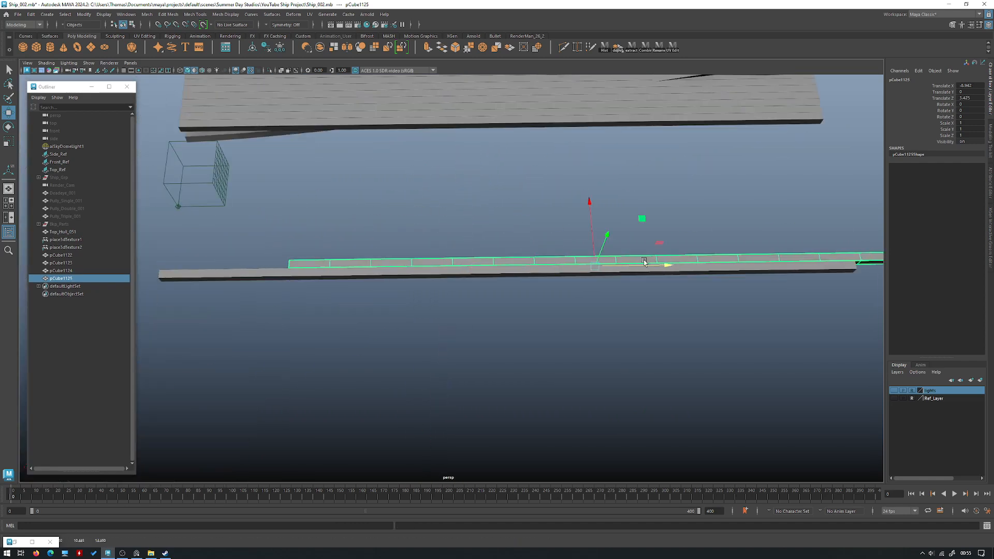
left_click_drag(637, 267, 583, 219, "alt")
Delete the staggered plank's overhanging faces and align its end vertices with the neighbouring plank's end.
right_click_drag(669, 205, 670, 225)
left_click_drag(760, 305, 608, 212)
key("Delete")
right_click_drag(600, 196, 581, 197)
left_click_drag(614, 298, 563, 235)
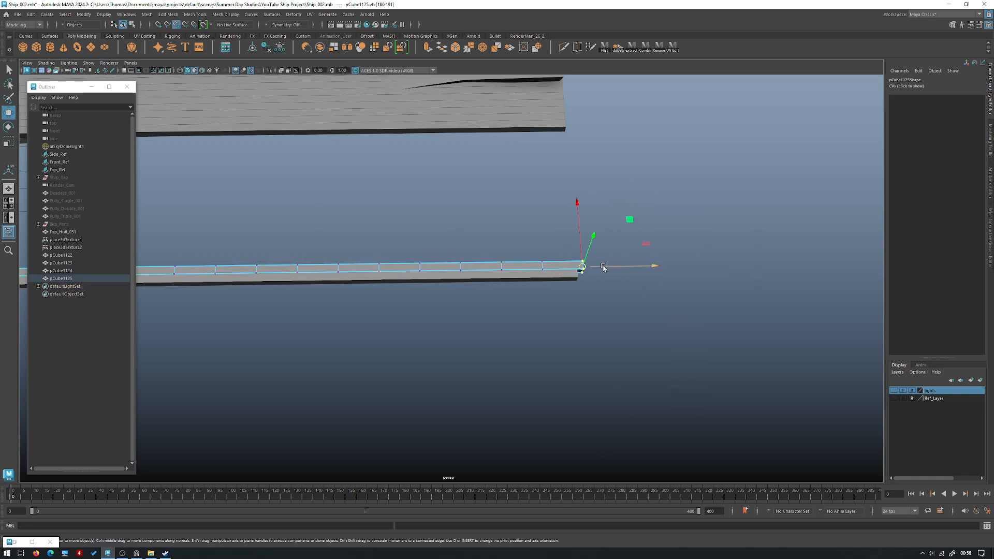
right_click_drag(530, 220, 570, 199)
Duplicate the full-length trial plank again and place the copy on the other side of the staggered plank.
right_click_drag(631, 222, 447, 232, "alt")
middle_click_drag(446, 232, 562, 227, "alt")
right_click_drag(478, 224, 503, 215)
left_click_drag(539, 217, 433, 219, "alt")
key("ctrl+d")
left_click_drag(415, 291, 454, 285, "alt")
key("Delete")
left_click(447, 293)
key("ctrl+d")
left_click_drag(462, 214, 475, 213)
left_click(467, 157)
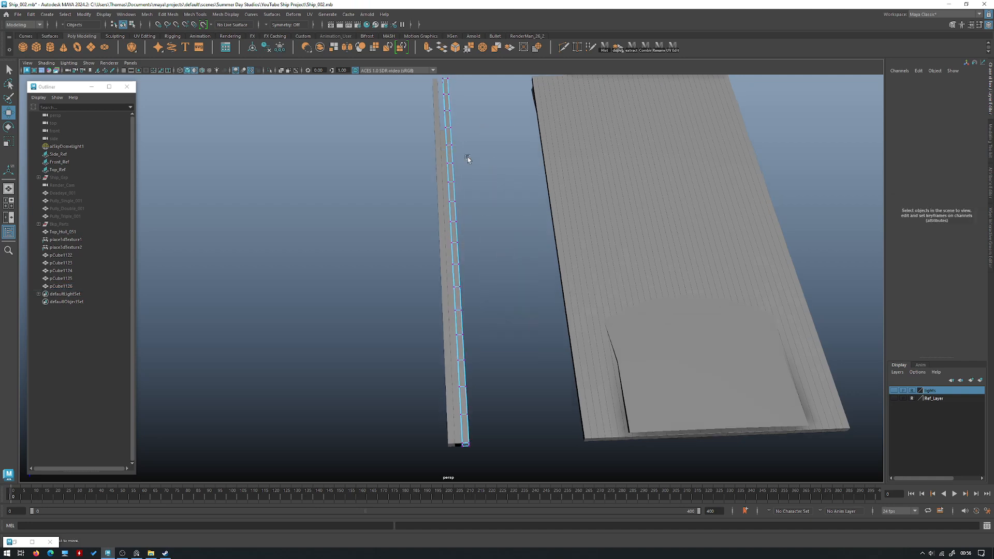
Delete a run of faces from the third trial plank to split it into two separate boards.
left_click_drag(467, 157, 496, 210, "alt")
right_click_drag(448, 216, 546, 348)
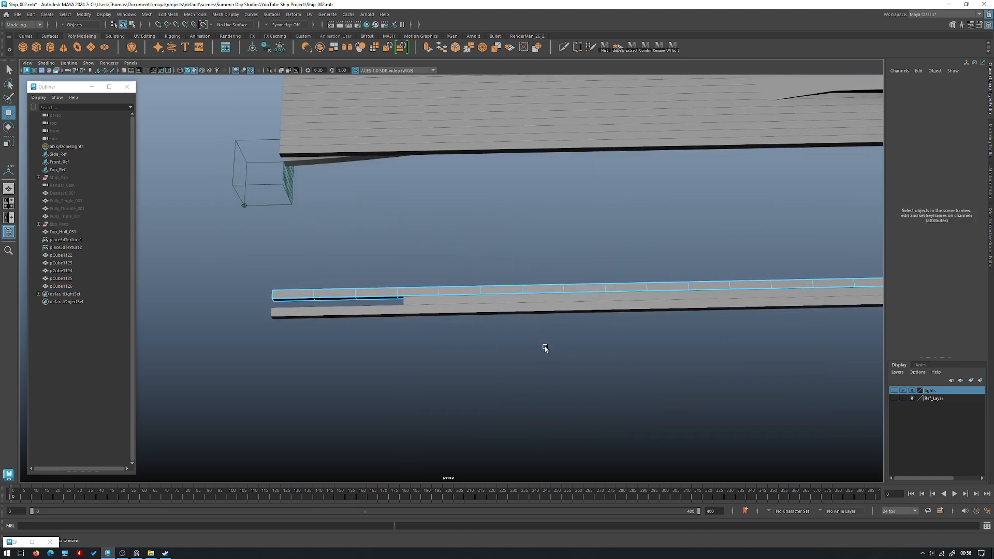
left_click_drag(455, 255, 455, 254)
key("Delete")
right_click_drag(495, 223, 514, 218)
Duplicate the split plank, slide the copy along its length into the gap and delete its surplus faces.
key("ctrl+d")
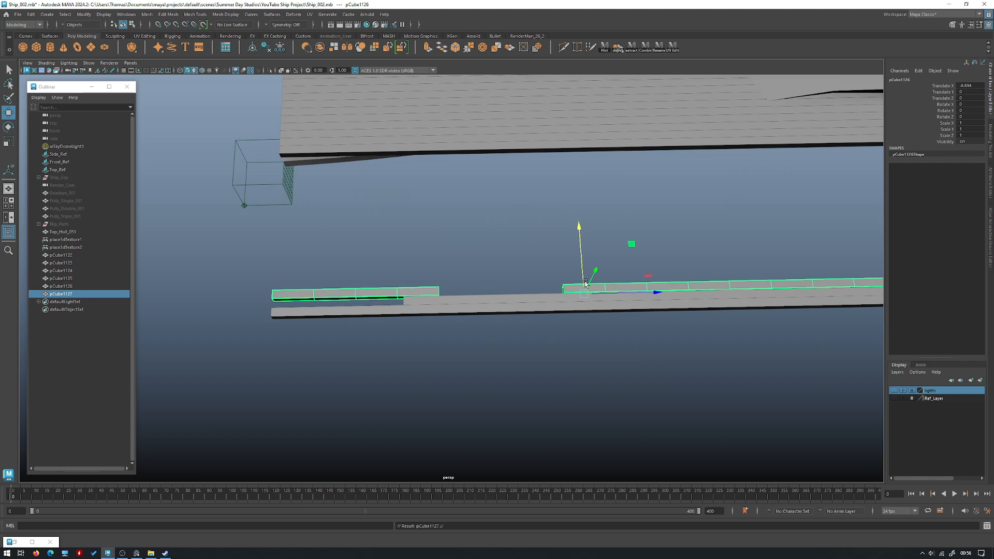
left_click_drag(765, 280, 761, 280)
right_click_drag(761, 279, 567, 246, "alt")
double_click(562, 297)
key("Delete")
left_click(453, 242)
Select the filler board's end vertices and slide them toward the adjoining board.
left_click_drag(453, 242, 433, 248, "alt")
right_click_drag(433, 249, 469, 306, "alt")
middle_click_drag(290, 291, 386, 277, "alt")
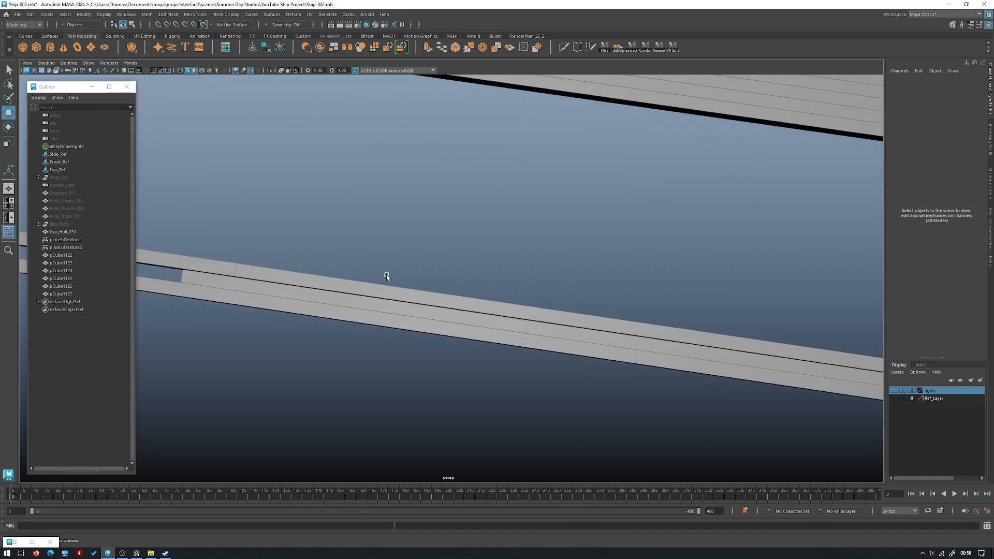
left_click(391, 284)
right_click_drag(390, 283, 360, 280)
left_click_drag(470, 247, 517, 351)
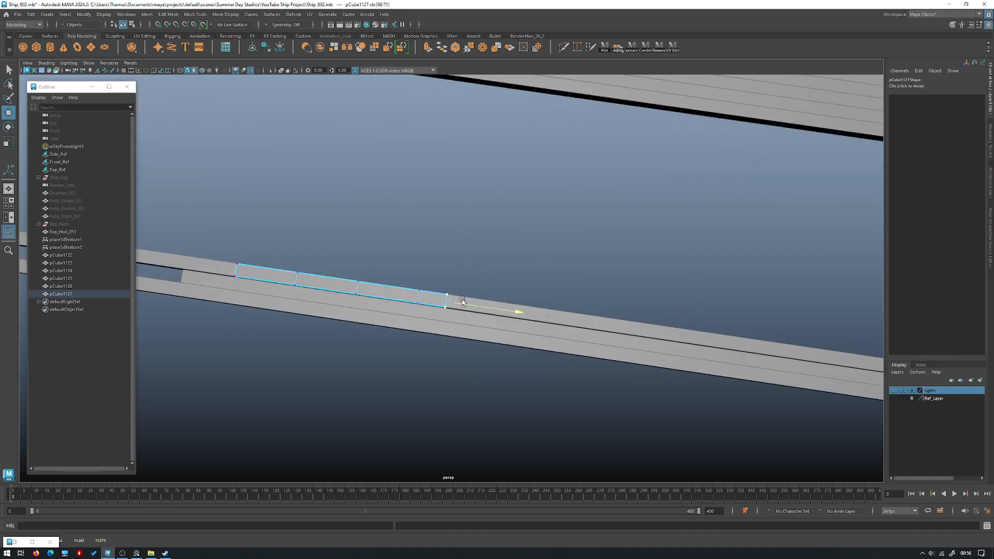
left_click_drag(450, 296, 467, 299)
Remove the filler board's unneeded end faces in wireframe and adjust its end against the next board.
right_click_drag(487, 244, 487, 265)
key("4")
left_click_drag(452, 298, 454, 308, "alt")
middle_click_drag(454, 307, 493, 293, "alt")
left_click_drag(534, 323, 490, 253)
key("Delete")
key("5")
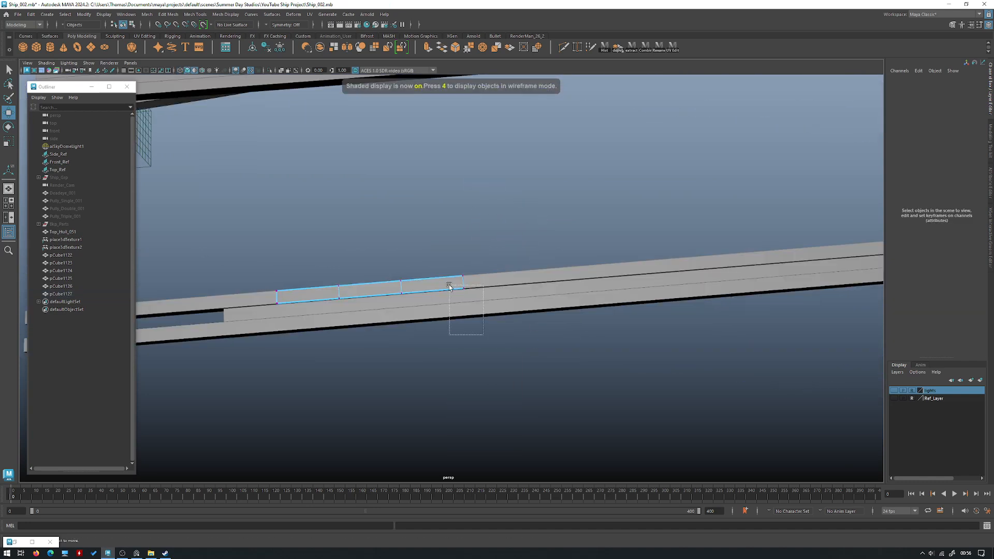
left_click_drag(448, 287, 447, 285)
right_click_drag(489, 240, 337, 211)
left_click(529, 225)
Select all the trial planks beside the deck and delete them.
left_click_drag(337, 211, 381, 269, "alt")
right_click_drag(380, 269, 444, 322, "alt")
left_click_drag(444, 322, 559, 274, "alt")
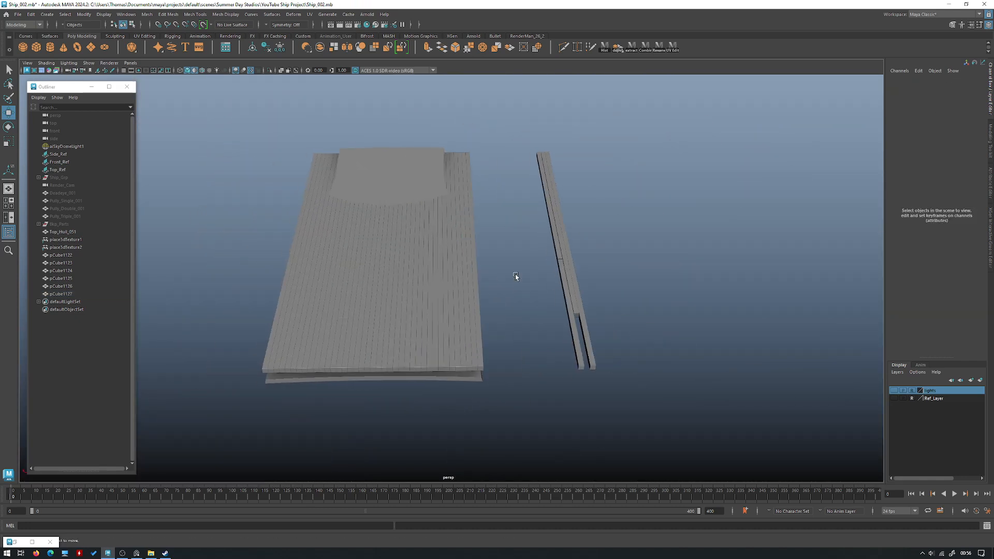
left_click_drag(628, 369, 634, 415, "alt")
left_click_drag(634, 415, 580, 283)
left_click_drag(540, 102, 538, 101)
key("Delete")
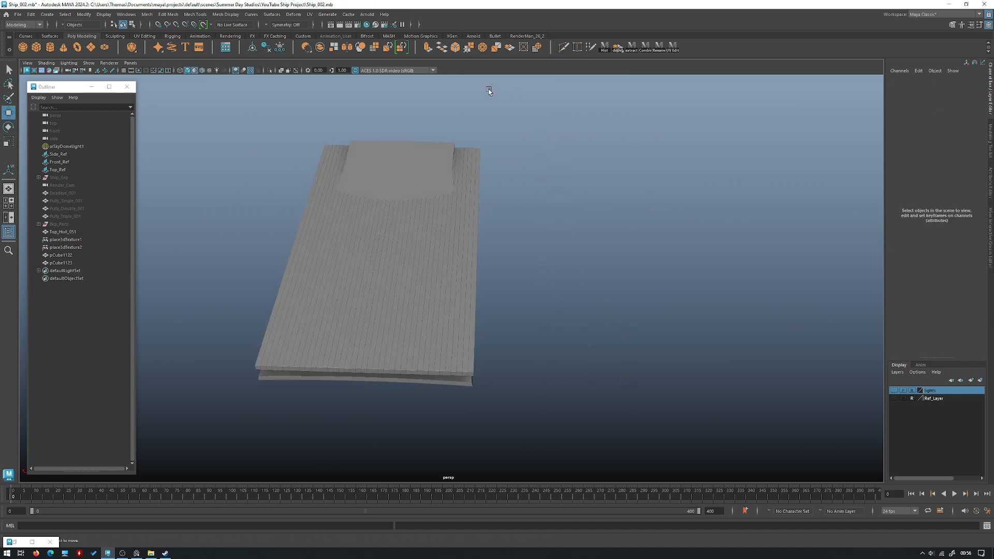
Select the separate centre plank in the deck and soften its edges.
left_click_drag(409, 84, 603, 342, "alt")
left_click(421, 353)
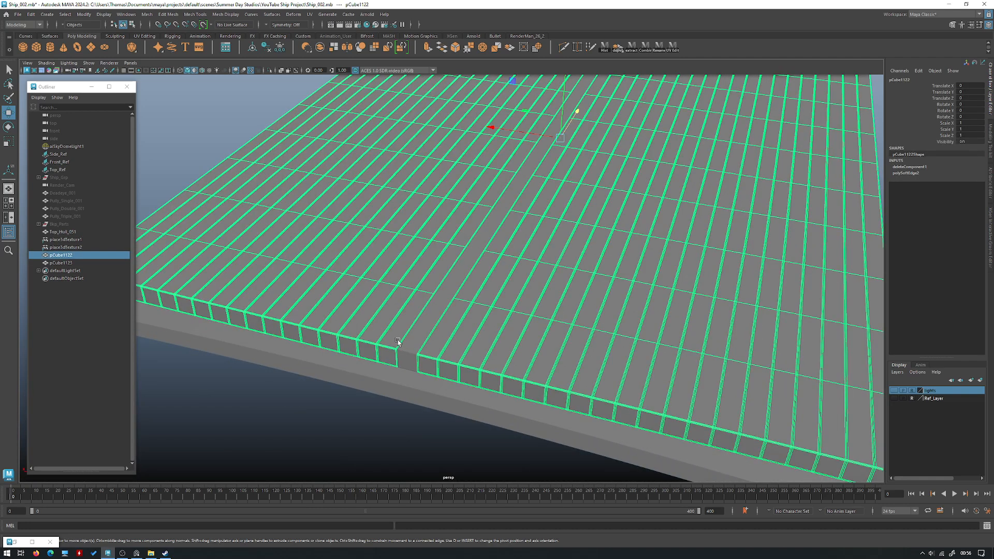
left_click(429, 320)
left_click_drag(429, 320, 486, 275, "alt")
key("space")
left_click(471, 290)
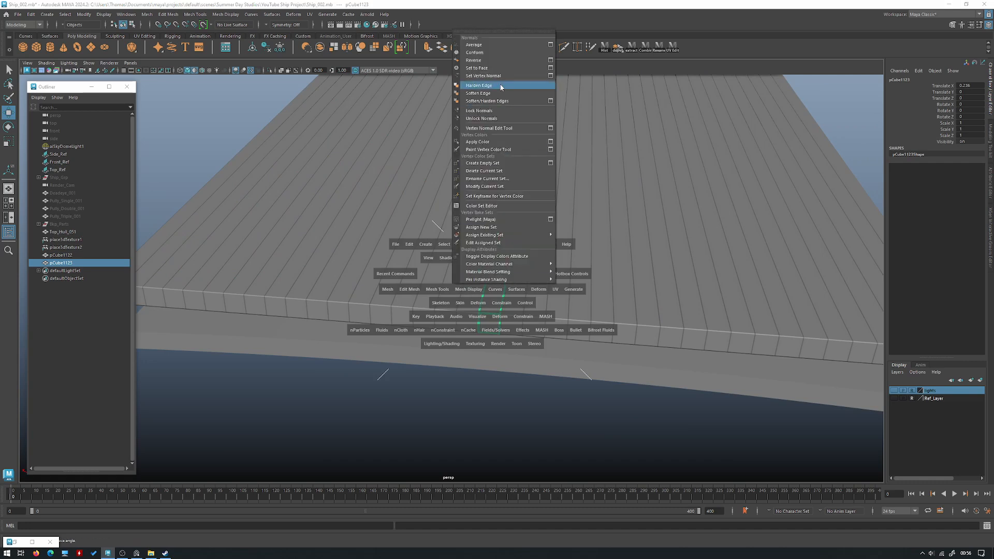
left_click(481, 93)
Combine the centre plank with the rest of the deck, clear the construction history and freeze the transformations.
key("ctrl+h")
key("ctrl+h")
left_click_drag(568, 294, 389, 276, "alt")
key("ctrl+h")
key("ctrl+h")
left_click(415, 240, "shift")
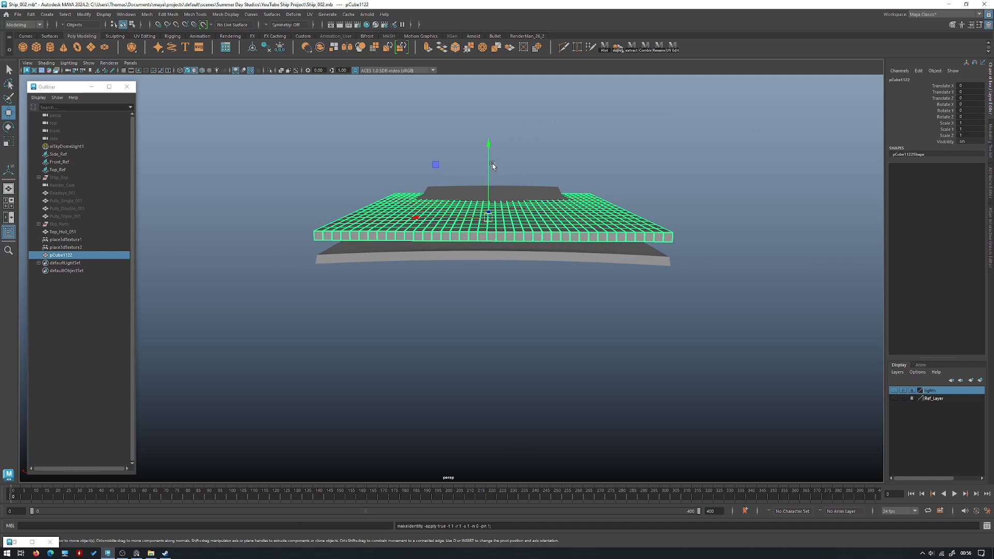
Lower the deck to -0.112 in Y and lay out its stacked plank UV shells side by side.
left_click_drag(489, 163, 490, 167)
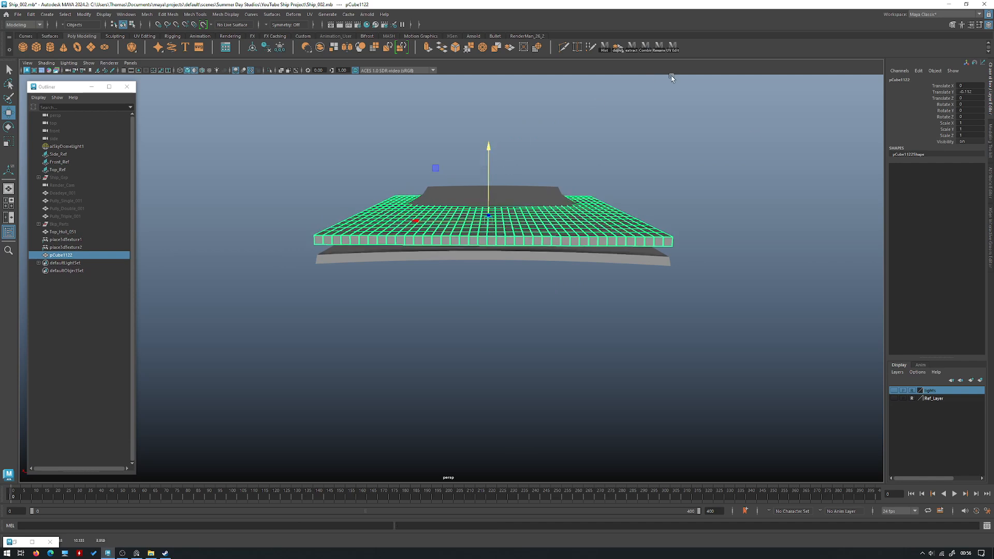
left_click(673, 47)
left_click_drag(458, 351, 484, 159)
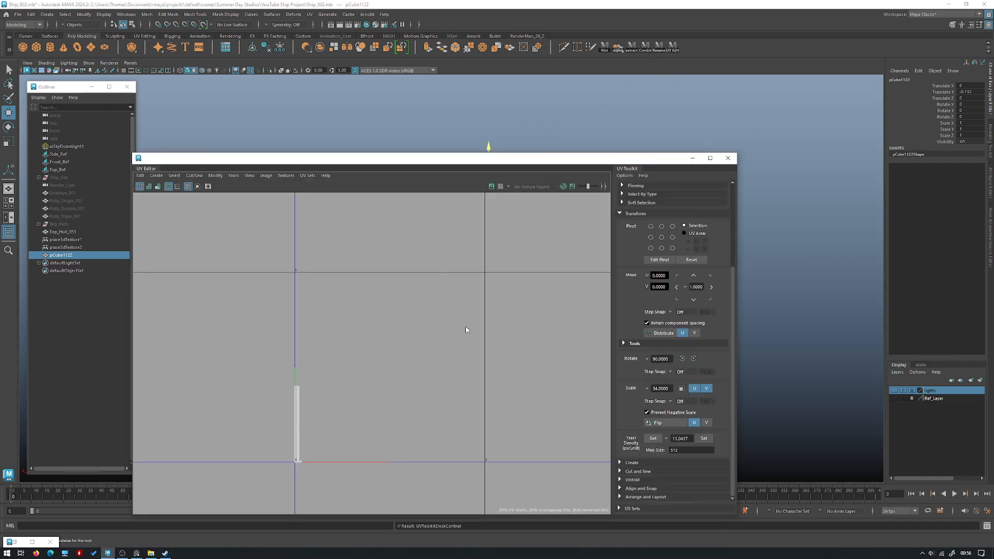
left_click(375, 371)
key("ctrl+z")
right_click_drag(400, 262, 272, 301)
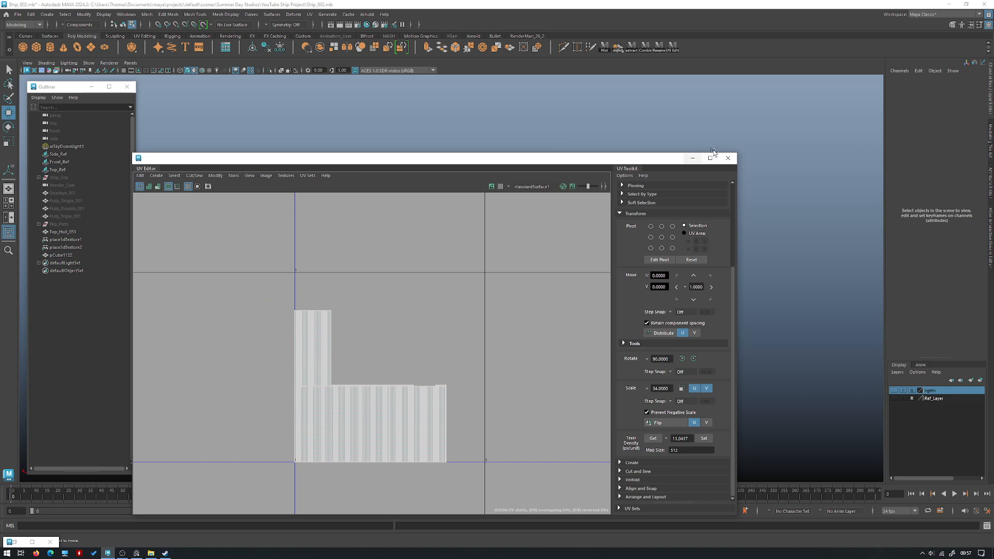
left_click(728, 158)
Rotate the plank deck to about -2.779 in X and shift it to line up with the sloped deck surface.
right_click_drag(513, 200, 514, 176)
left_click_drag(514, 176, 415, 204, "alt")
key("space")
key("space")
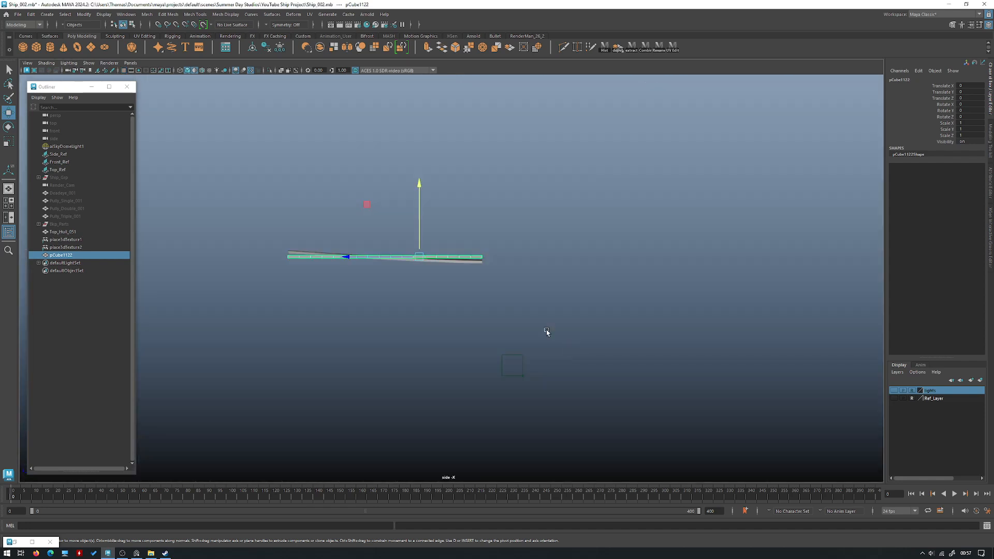
scroll(474, 284, "up", 3)
key("e")
left_click_drag(484, 215, 453, 232)
key("4")
key("w")
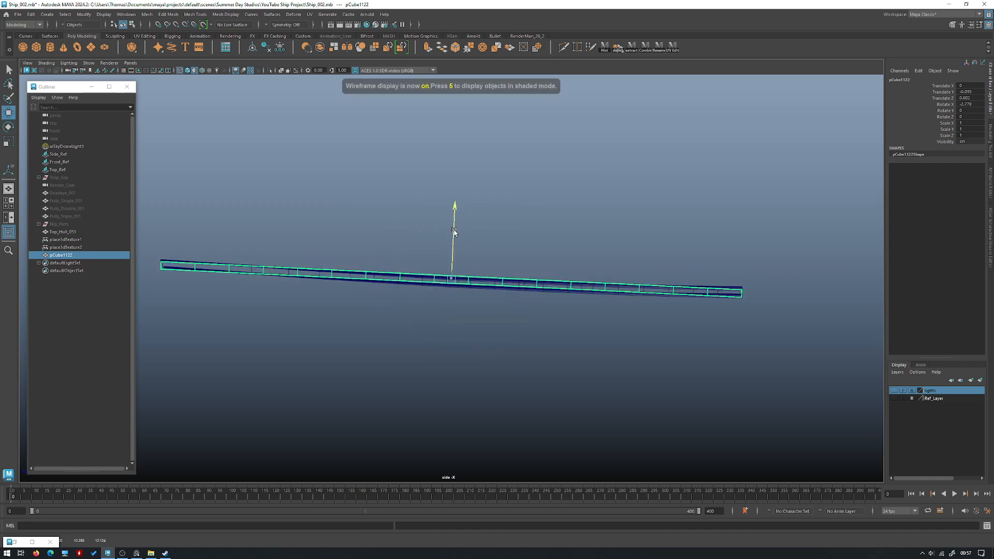
key("5")
key("space")
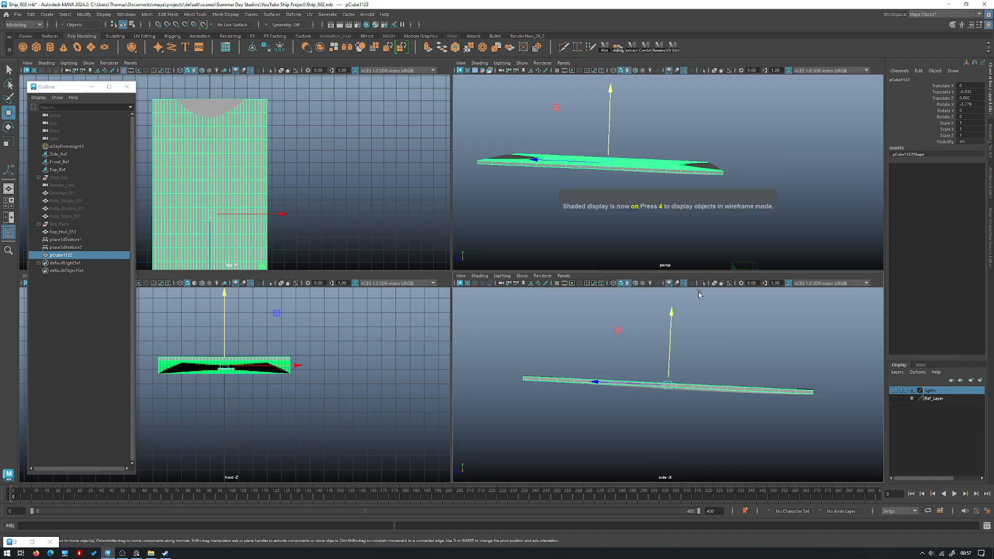
Add a nonlinear Bend deformer to the plank deck and ready its handle for rotation.
left_click_drag(632, 197, 476, 194, "alt")
key("space")
left_click(293, 15)
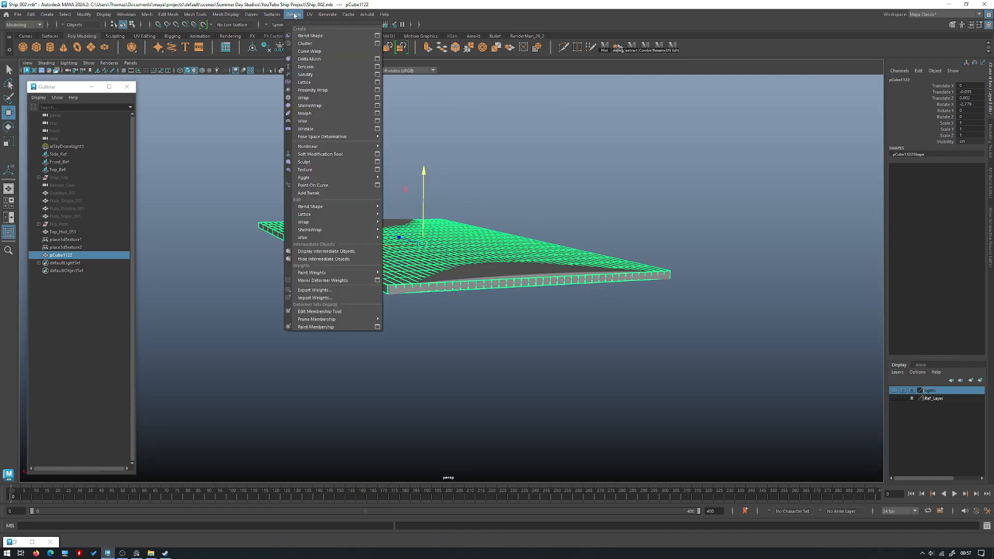
mouse_move(329, 146)
left_click(403, 146)
key("e")
left_click_drag(492, 141, 444, 197, "alt")
Rotate the bend handle to about -92.816 in X so it follows the deck's slope in the side view.
key("space")
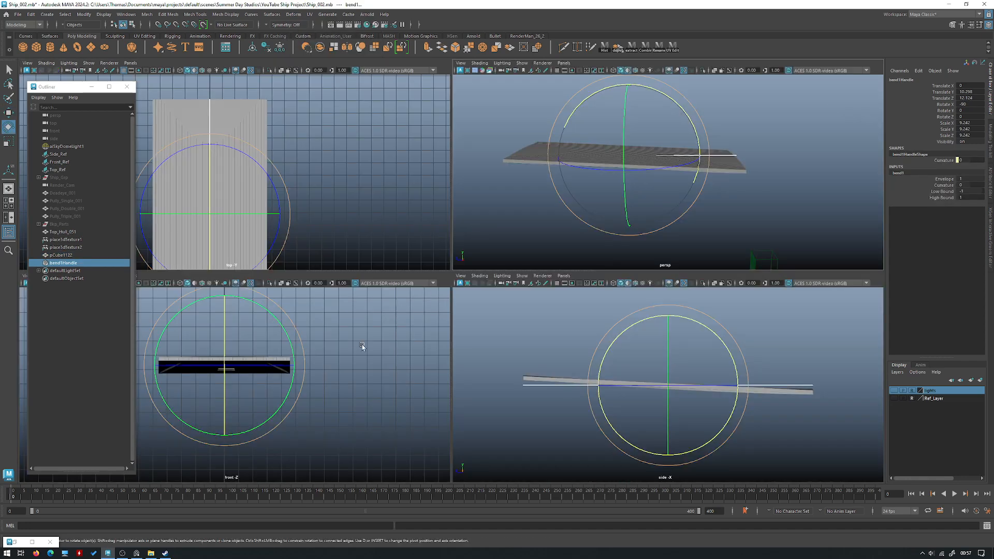
key("space")
left_click_drag(506, 238, 505, 237)
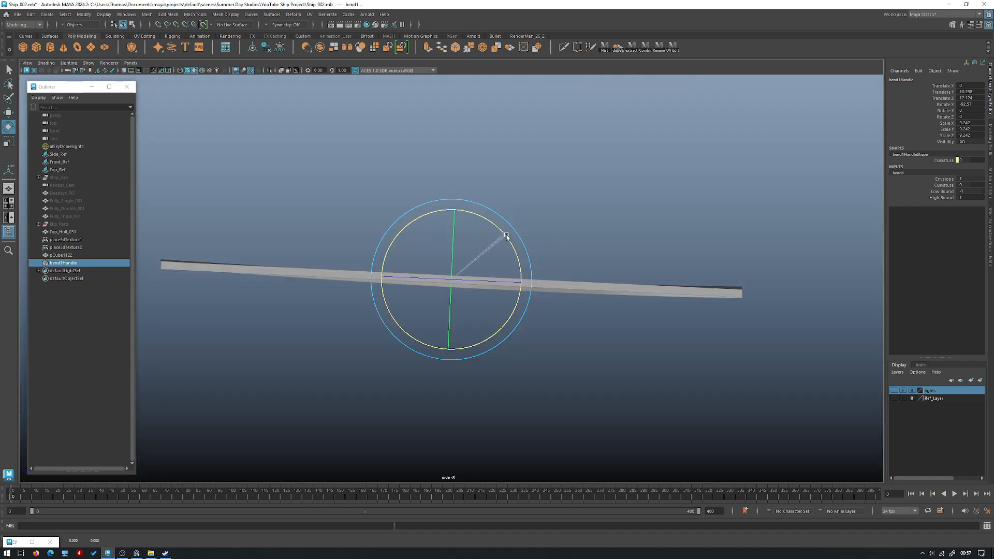
key("4")
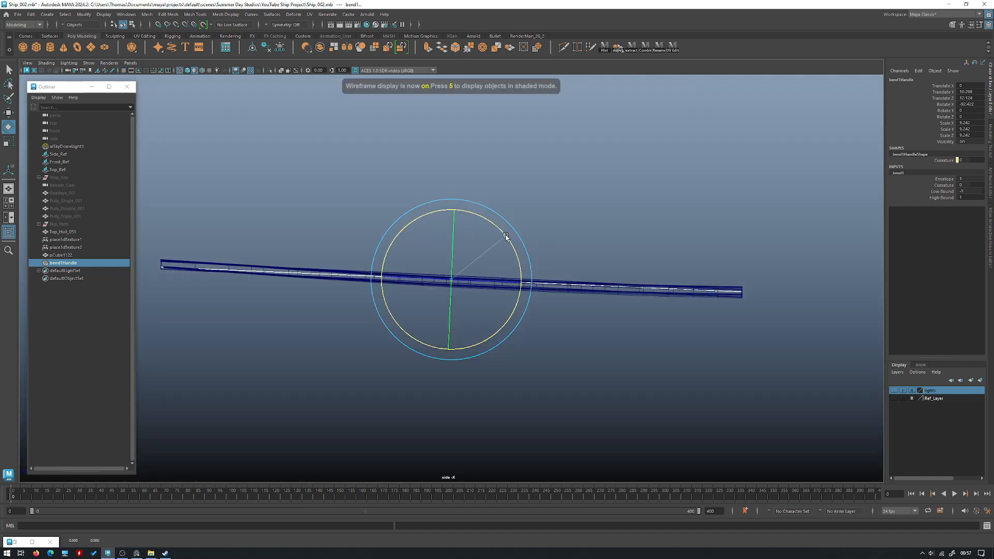
left_click_drag(506, 237, 507, 238)
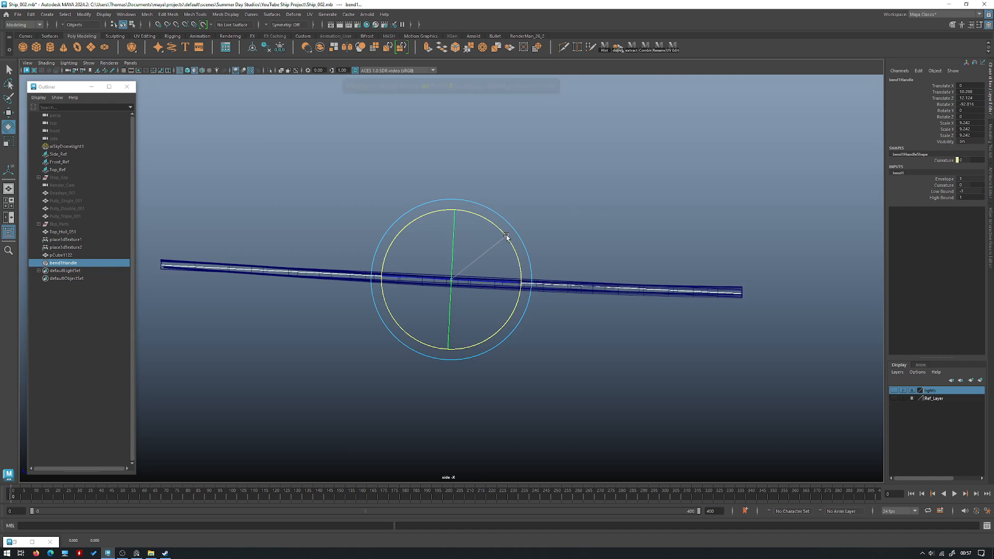
key("5")
key("space")
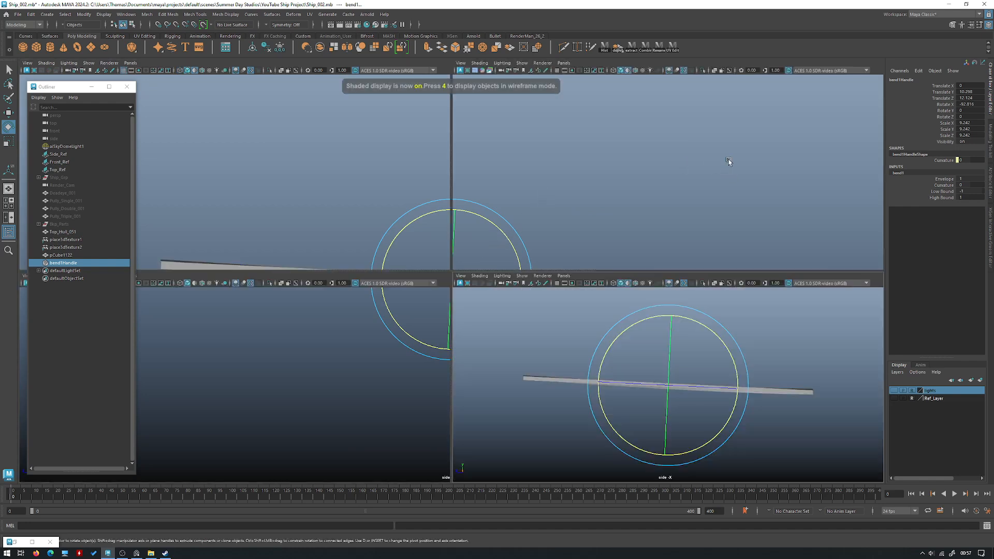
key("space")
Reorient the bend handle to -90, -2.816, -90 and give it a slight negative curvature that bends the deck along its length.
left_click(944, 185)
middle_click_drag(736, 192, 684, 208)
key("ctrl+z")
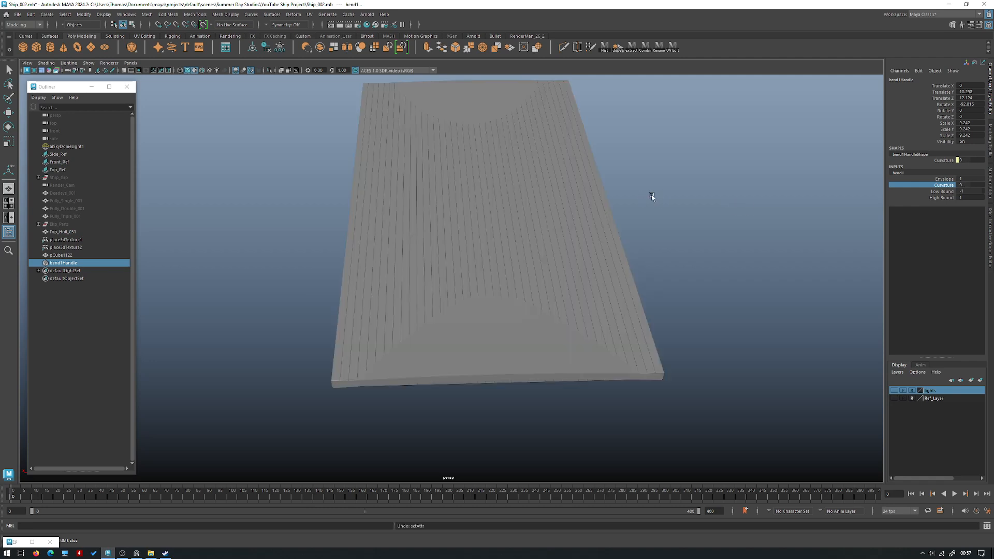
left_click_drag(623, 199, 543, 184, "alt")
key("e")
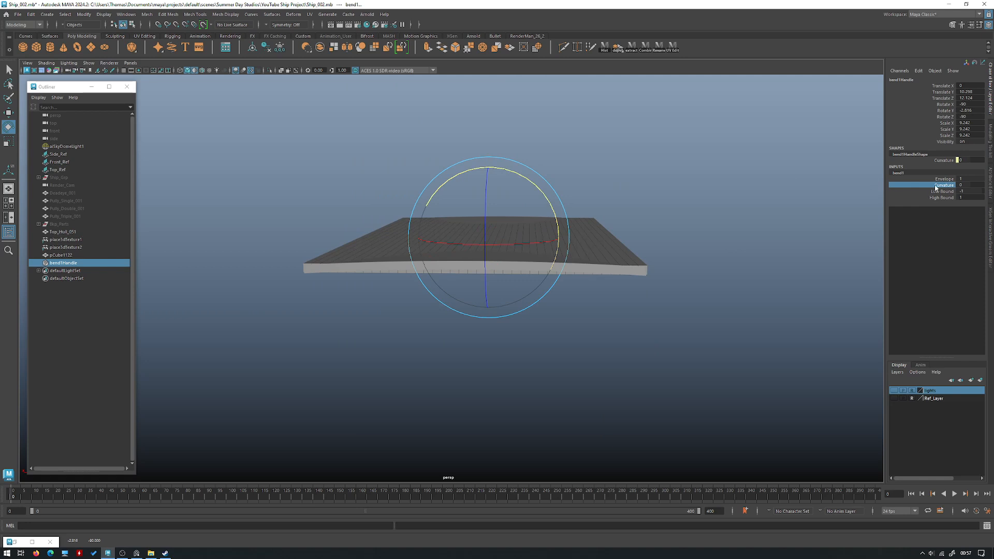
middle_click_drag(753, 178, 615, 187)
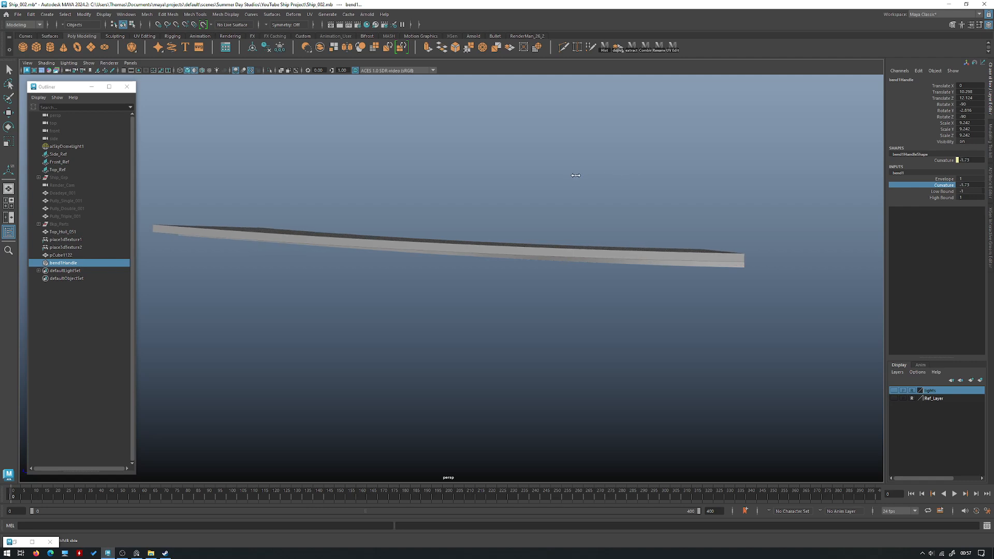
key("space")
key("space")
key("4")
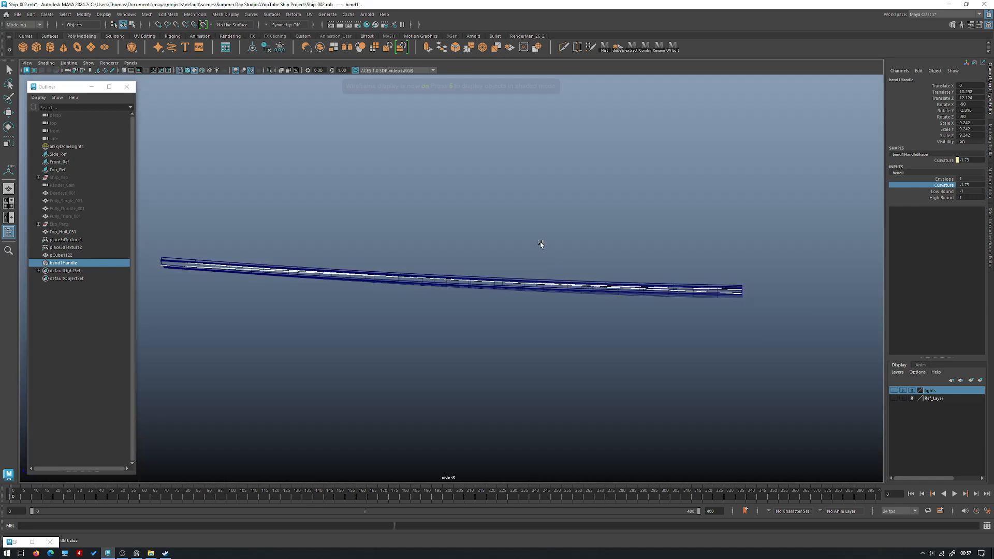
key("5")
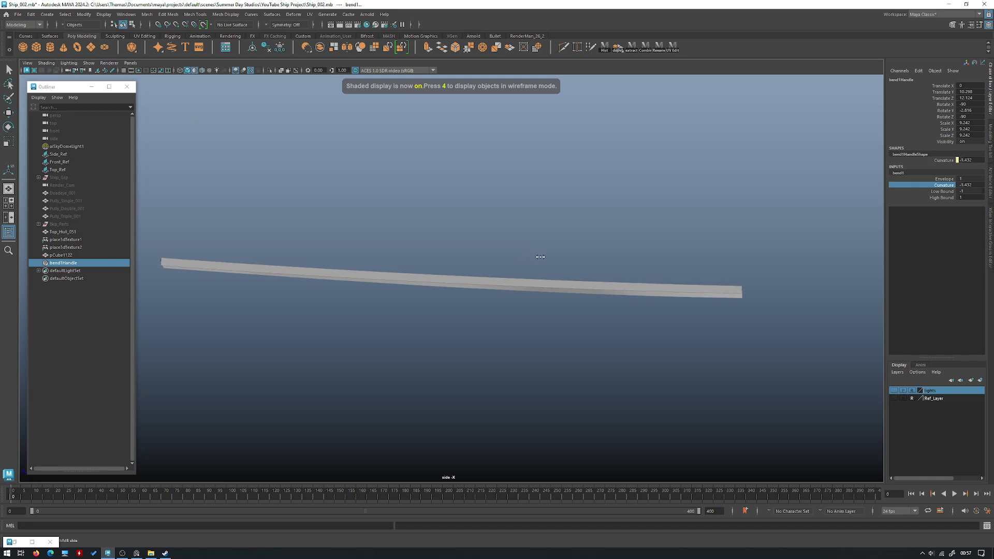
Bake the lengthwise bend, lower the plank deck to about -0.135 in Y, and try a slight change to its tilt.
left_click(528, 285)
left_click_drag(452, 242, 452, 247)
key("e")
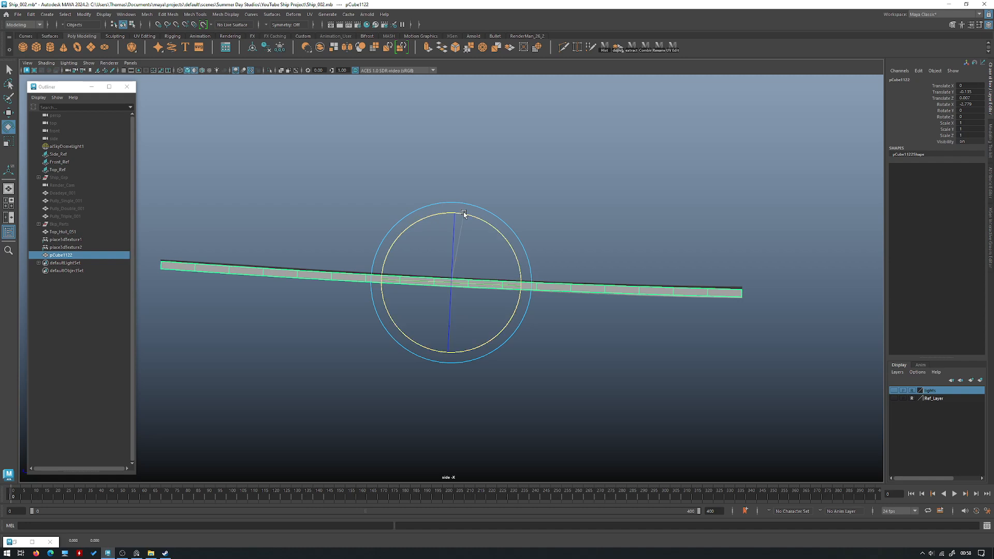
left_click_drag(464, 213, 464, 213)
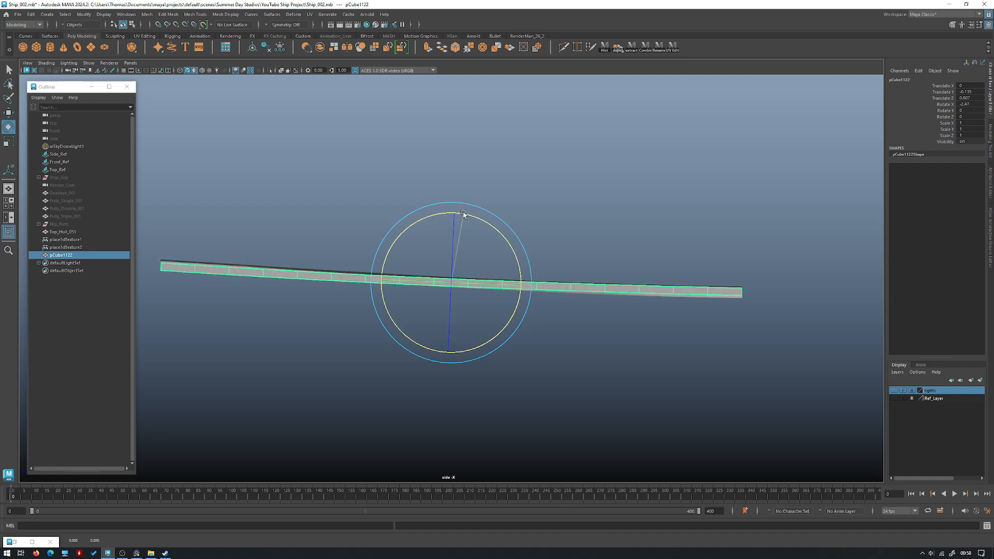
key("ctrl+z")
Add a second Bend deformer with its handle rotated to 0, -2.779, -90 and curve the deck across its width.
key("space")
key("space")
left_click_drag(617, 184, 527, 223, "alt")
key("w")
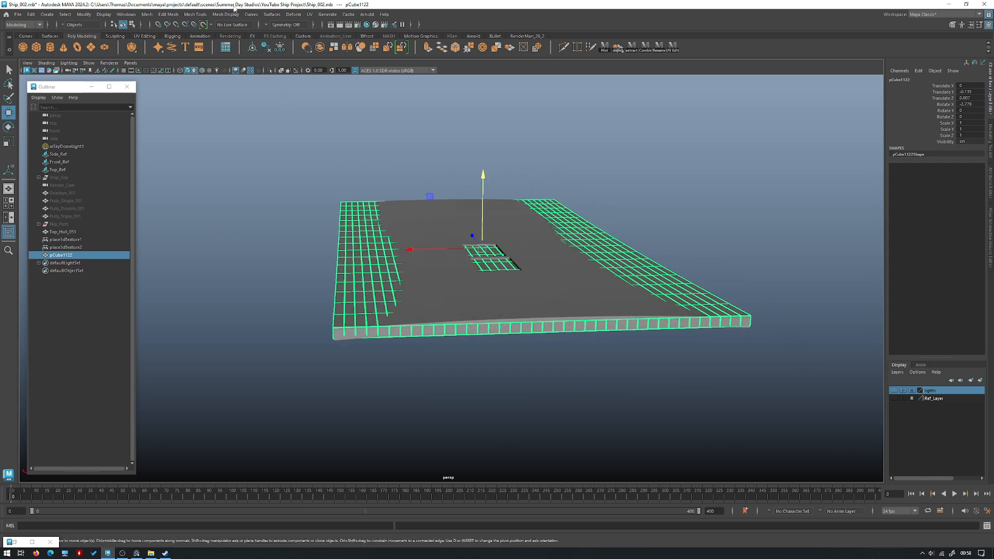
left_click(293, 14)
mouse_move(330, 148)
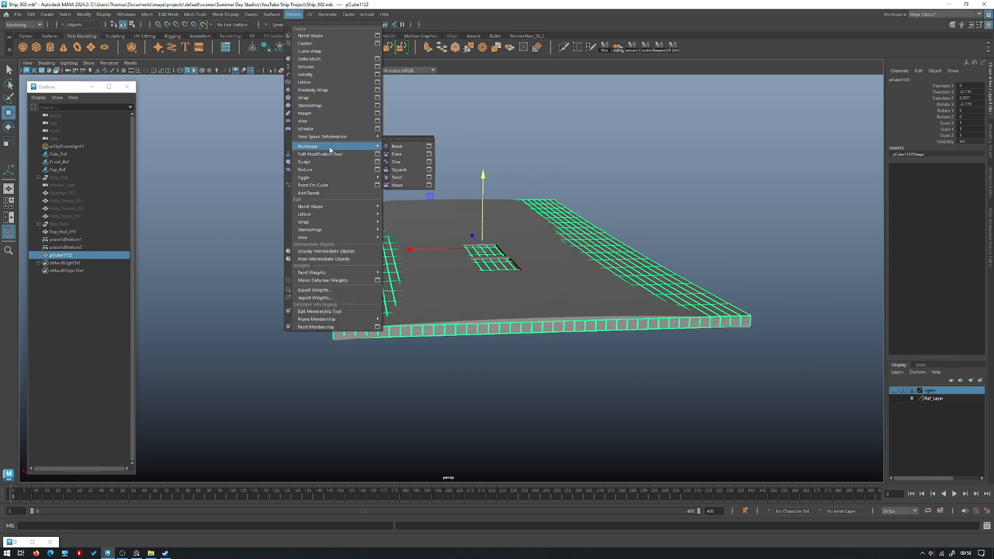
left_click(403, 148)
key("e")
left_click_drag(513, 192, 486, 174, "alt")
left_click(954, 185)
middle_click_drag(662, 171, 612, 187)
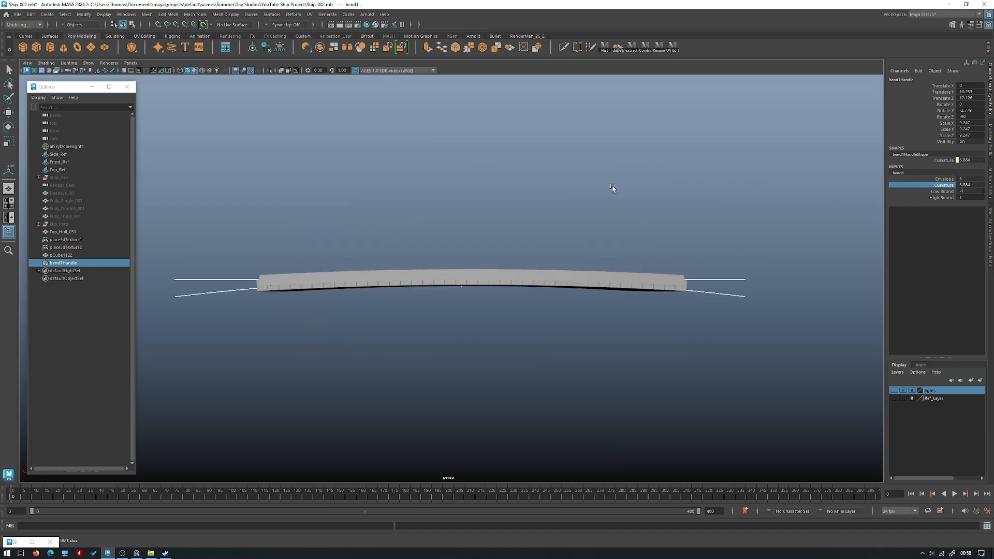
Clear the plank deck's history, freeze its transformations, and raise it about 0.066 in Y over the original deck.
left_click(557, 293)
key("w")
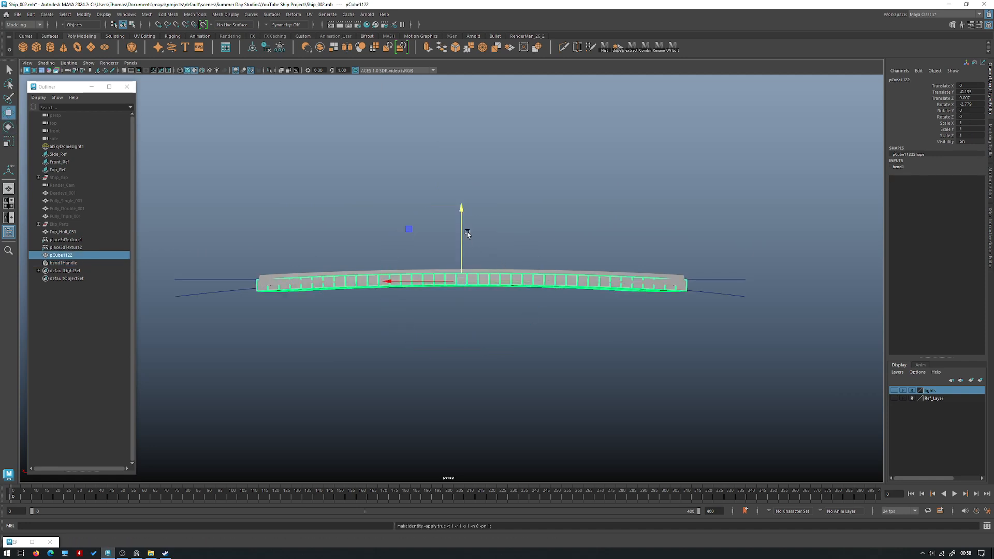
key("alt+shift+d")
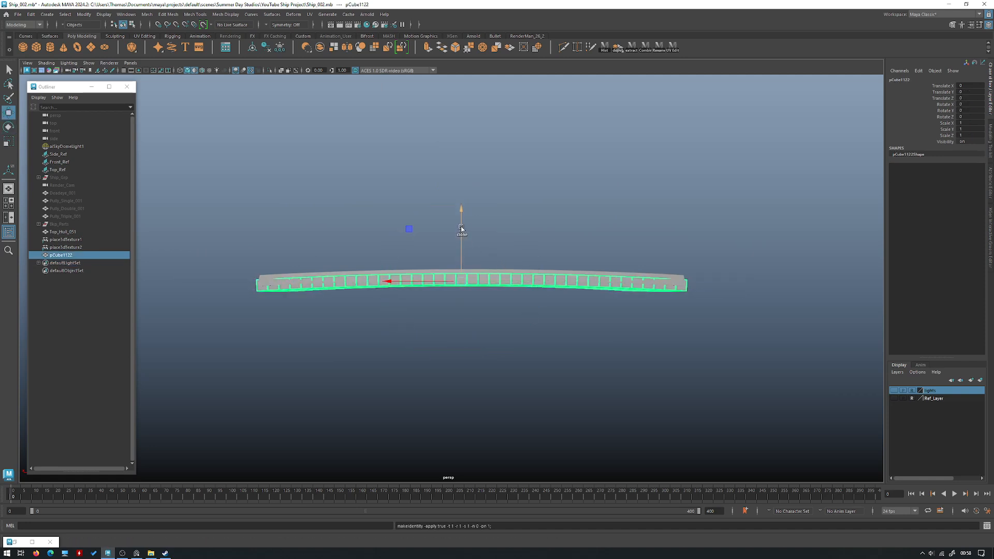
left_click_drag(462, 227, 535, 247)
middle_click_drag(537, 207, 539, 203)
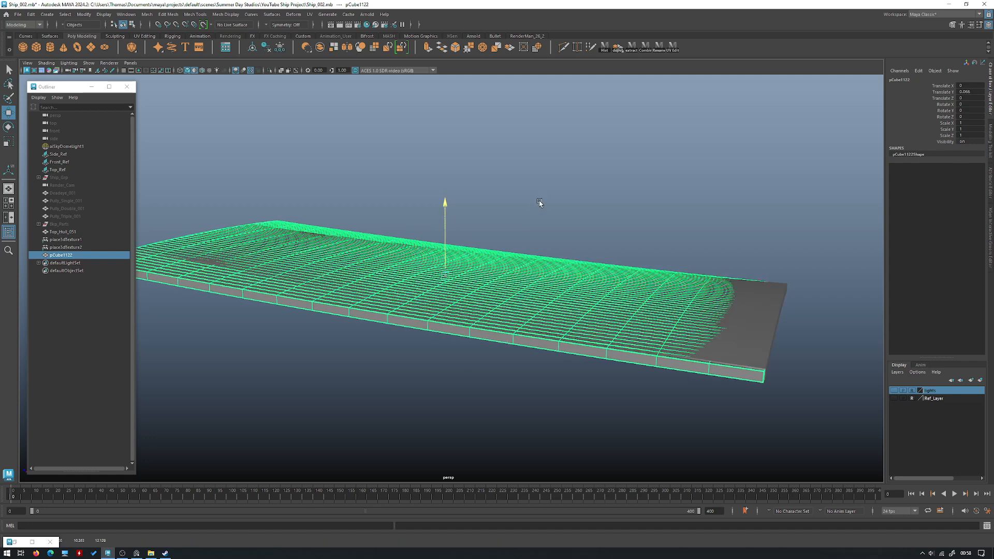
Isolate the bent plank deck and examine its curvature and plank layout from several angles.
key("ctrl+1")
left_click(563, 173)
left_click_drag(564, 173, 528, 237, "alt")
left_click(459, 264)
left_click_drag(460, 244, 529, 251, "alt")
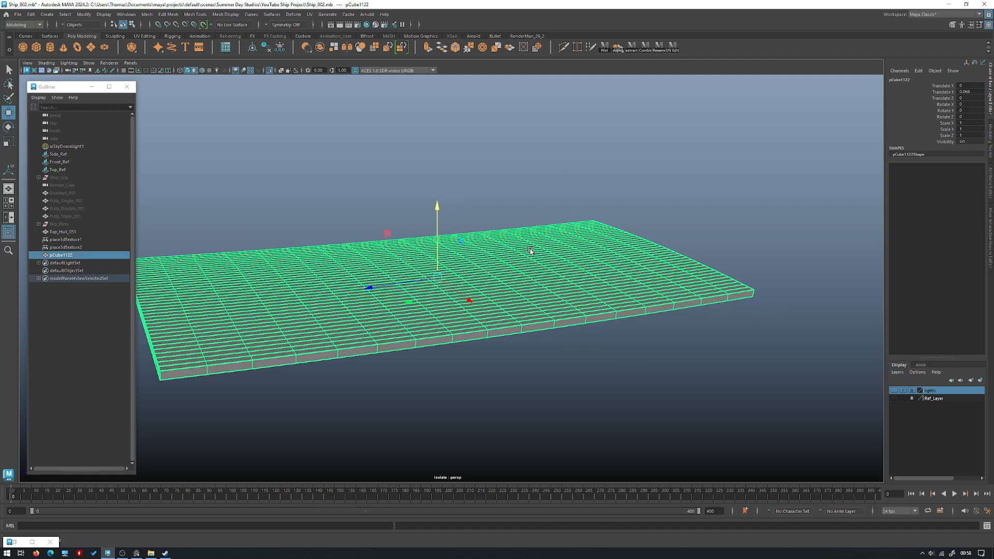
left_click_drag(440, 165, 479, 165, "alt")
left_click(479, 165)
left_click_drag(396, 175, 444, 207, "alt")
right_click_drag(461, 244, 512, 269, "alt")
left_click(461, 249)
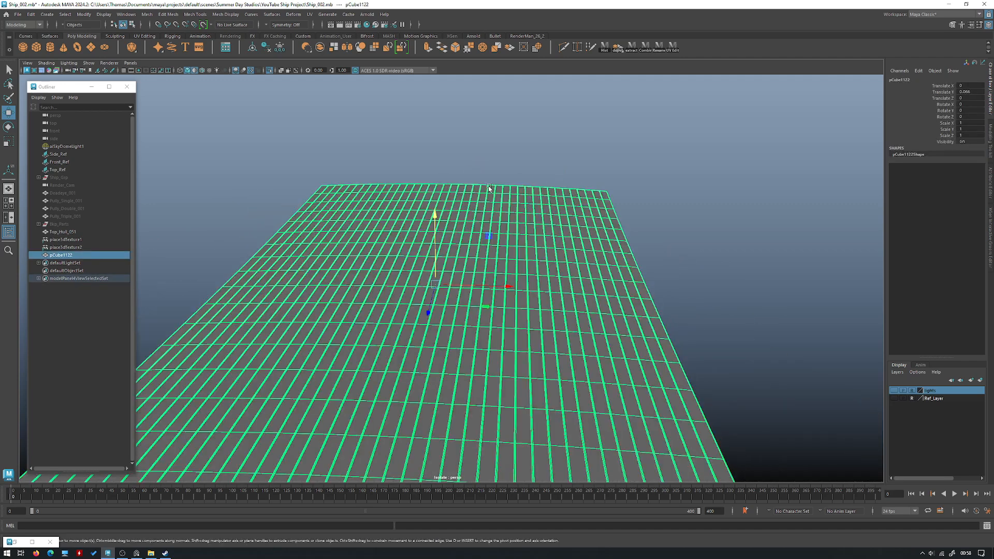
left_click_drag(666, 75, 640, 110, "alt")
left_click(706, 115)
right_click_drag(626, 139, 577, 158, "alt")
left_click_drag(577, 158, 369, 202, "alt")
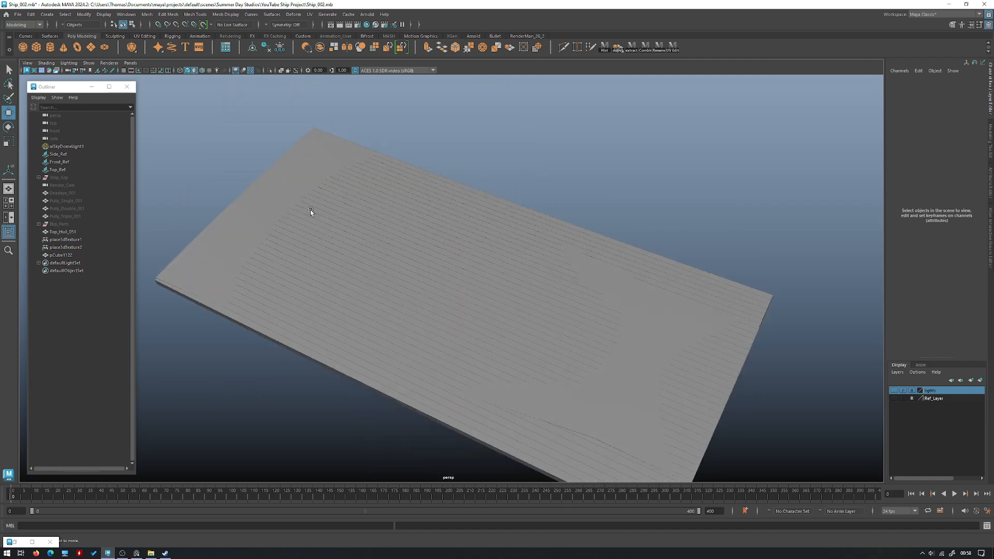
Toggle the plank deck's visibility to compare it with the original deck surface and its two hatch openings.
left_click(286, 187)
key("h")
key("h")
left_click(229, 213)
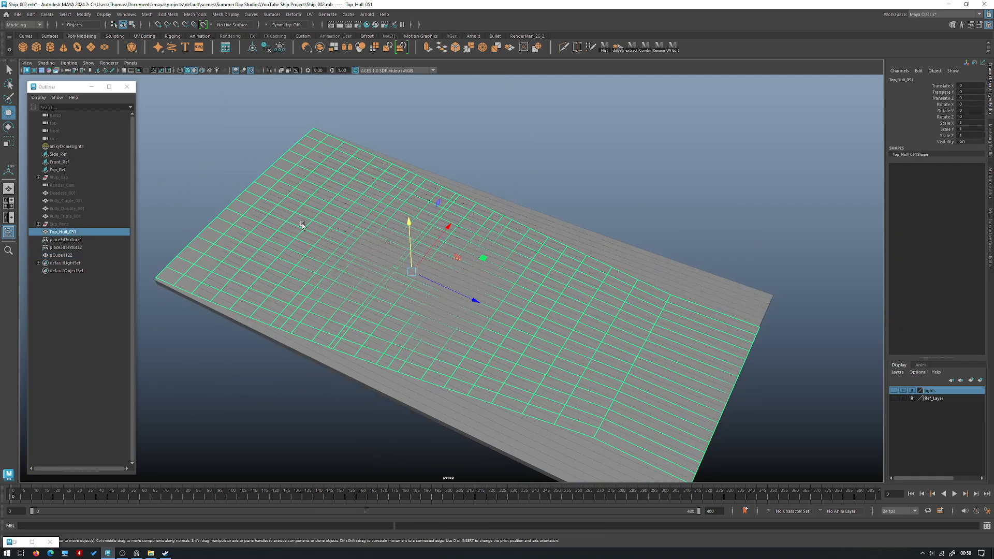
left_click(554, 228)
left_click_drag(455, 198, 515, 244, "alt")
right_click_drag(514, 244, 565, 258, "alt")
key("h")
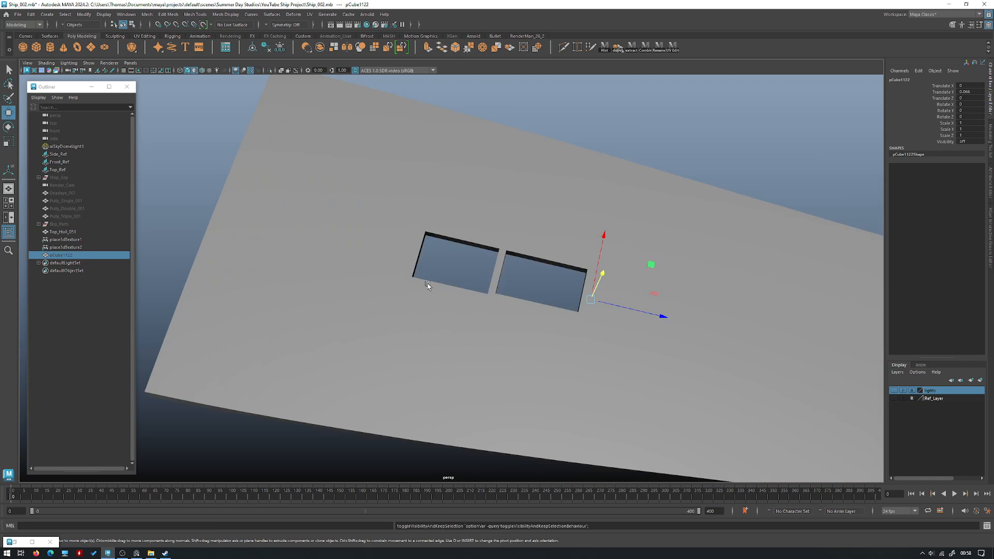
right_click_drag(448, 276, 592, 304, "alt")
left_click_drag(592, 304, 363, 168, "alt")
key("h")
Check the plank deck against the original deck's outline and hatch openings in wireframe from above.
key("space")
key("space")
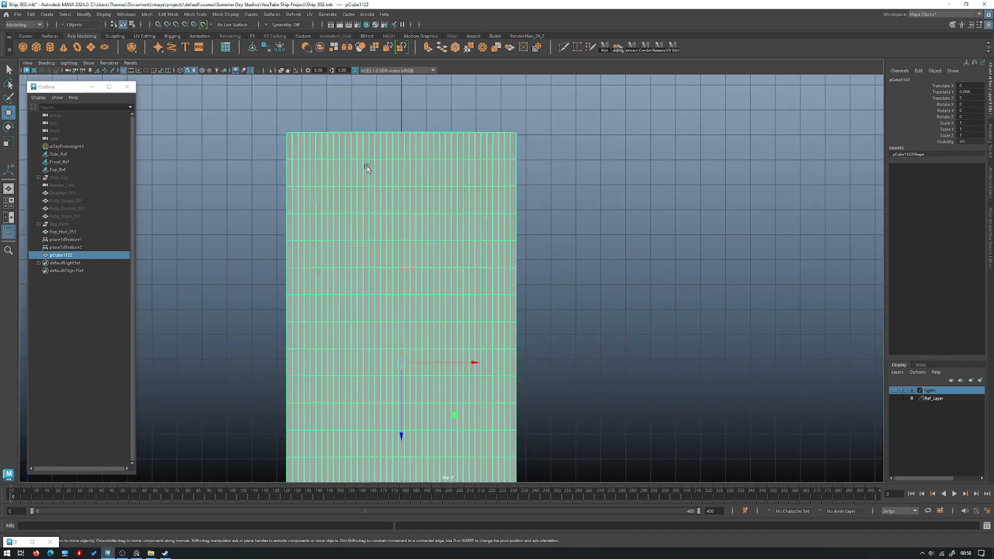
key("4")
scroll(417, 266, "down", 1)
left_click_drag(505, 281, 467, 275)
key("ctrl+z")
key("space")
key("space")
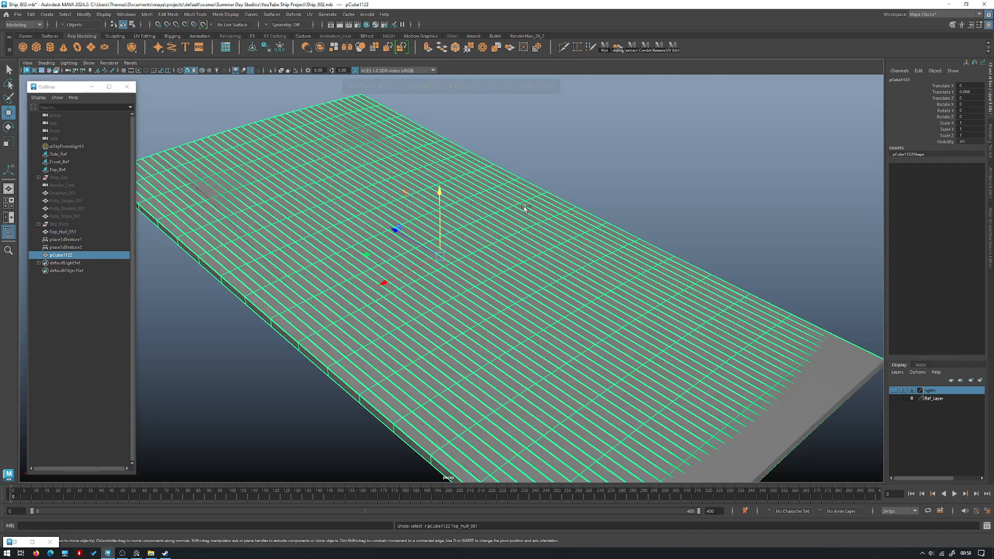
Hide the original deck surface Top_Hull_051 and make Ship_Grp visible around the plank deck.
key("ctrl+1")
scroll(548, 227, "down", 5)
left_click_drag(548, 227, 224, 256, "alt")
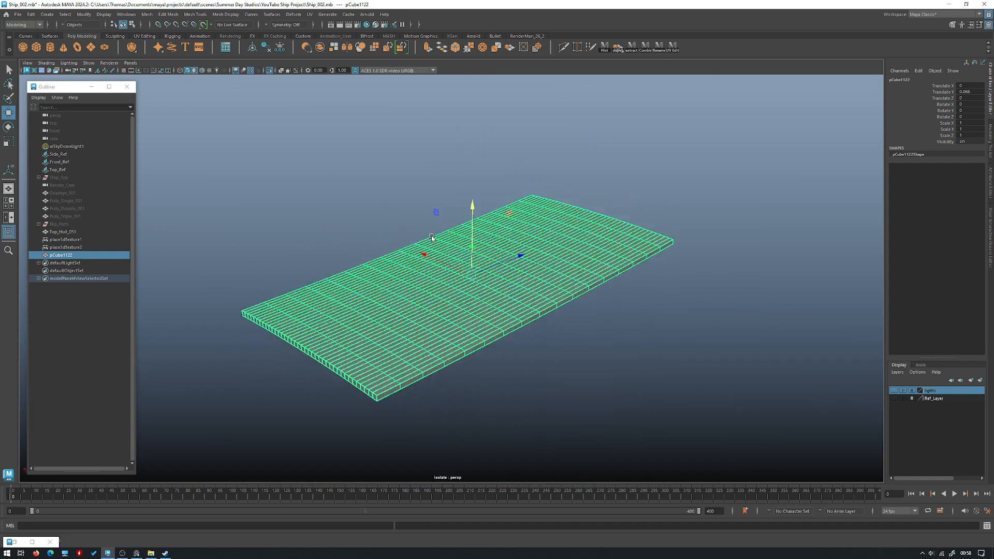
key("h")
key("h")
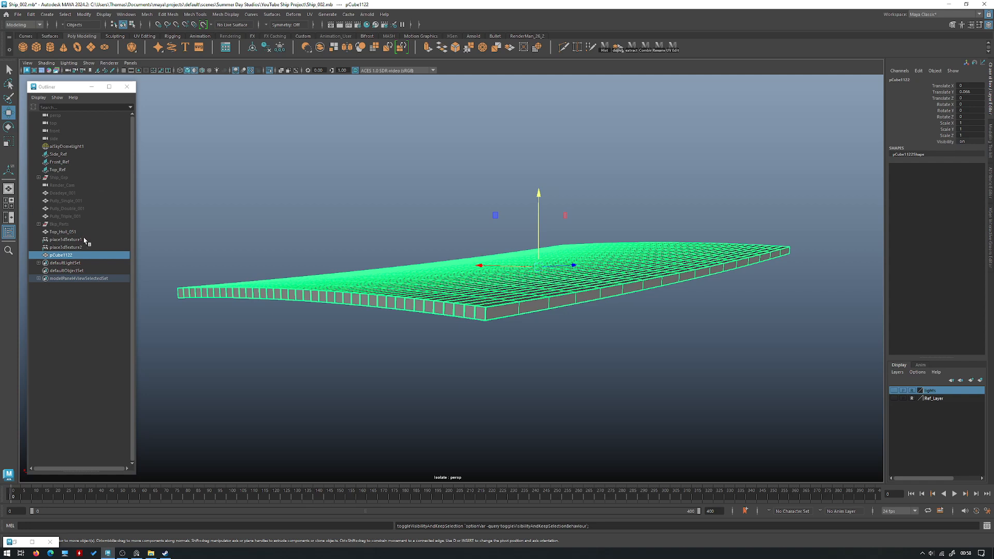
left_click(69, 232)
key("h")
left_click_drag(353, 163, 319, 168, "alt")
key("ctrl+1")
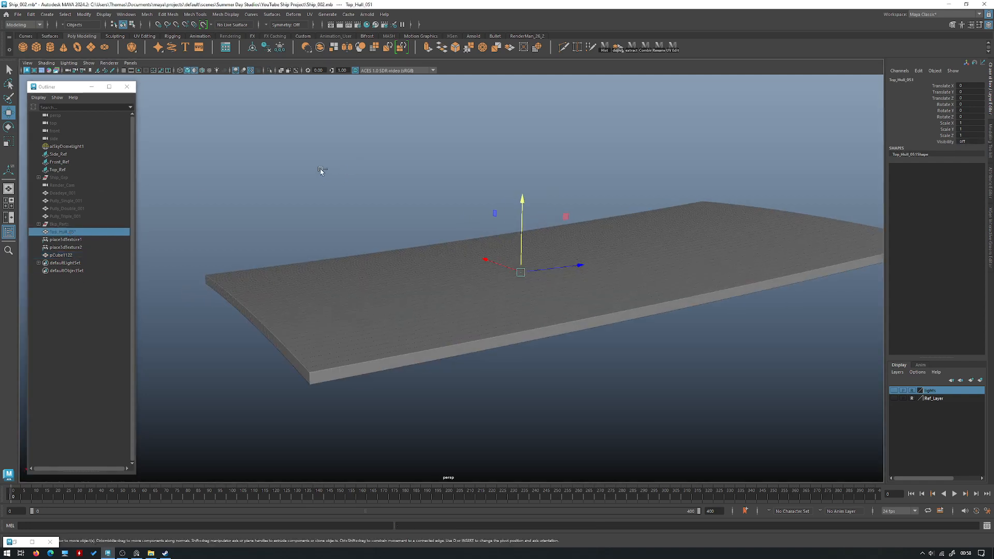
left_click(56, 178)
key("shift+h")
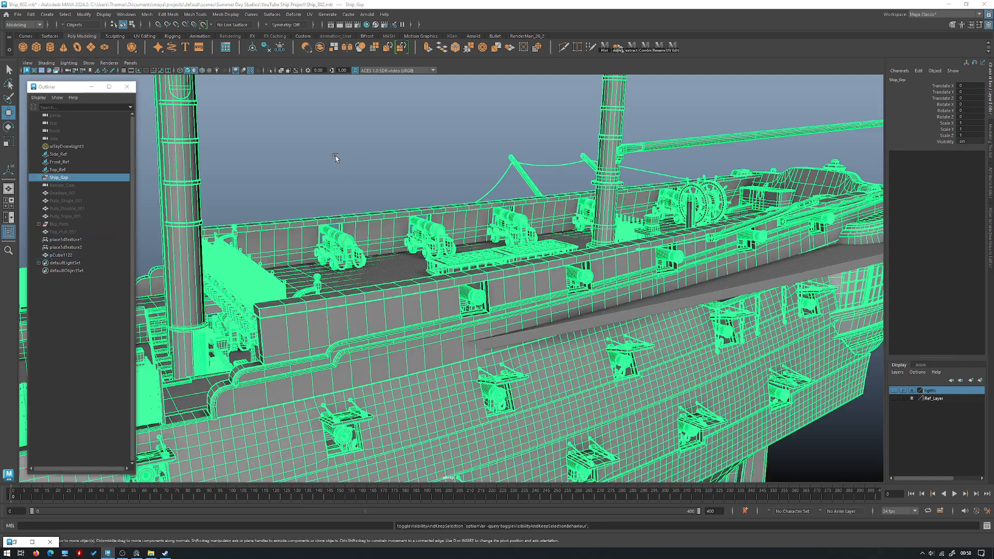
Select the plank deck and examine how it fits between the ship's hull sides, hatches and masts.
left_click(374, 126)
left_click_drag(375, 125, 336, 206, "alt")
left_click(290, 255)
key("h")
left_click(369, 118)
left_click_drag(369, 119, 436, 190, "alt")
right_click_drag(437, 190, 571, 250, "alt")
left_click_drag(451, 259, 510, 227, "alt")
left_click(404, 300)
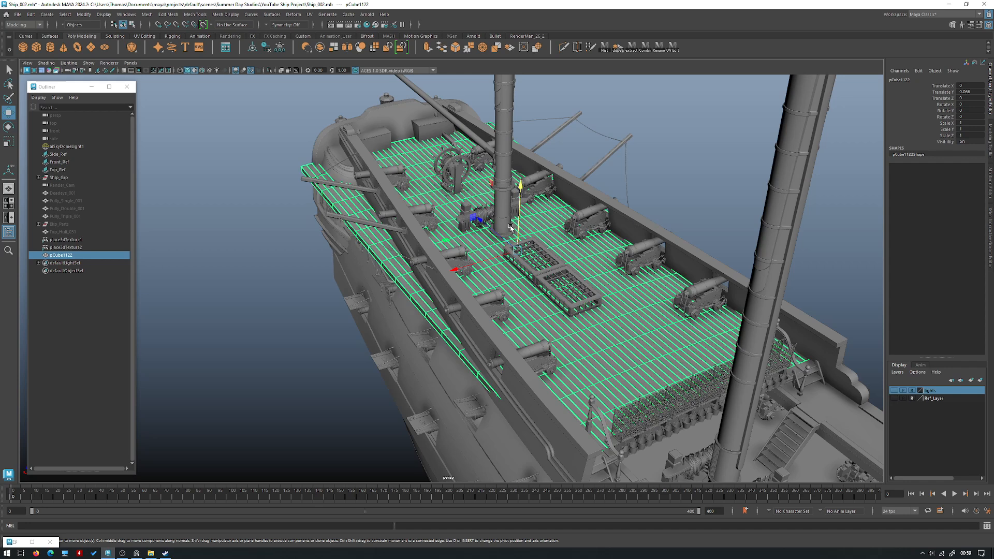
left_click_drag(401, 268, 408, 318, "alt")
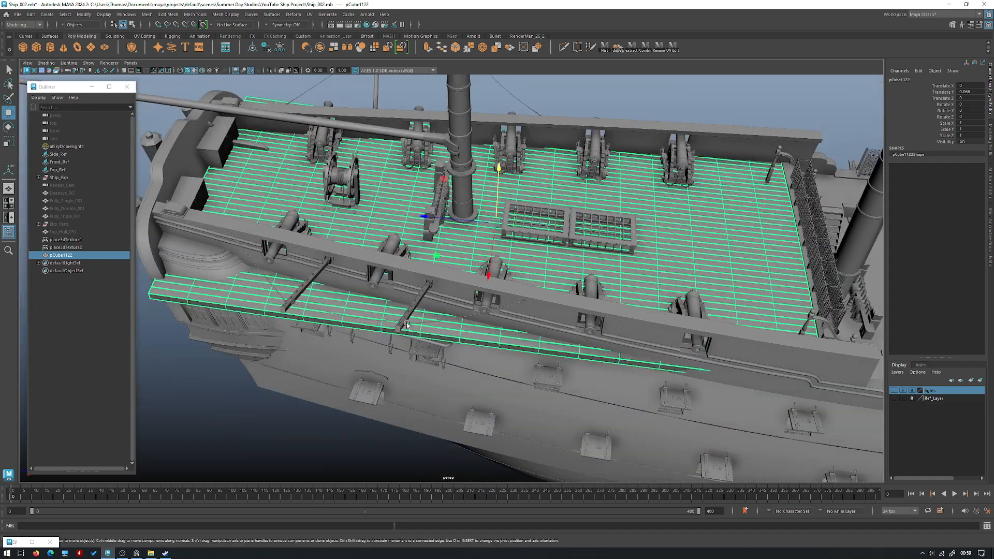
Isolate the plank deck together with both upper hull side pieces and show them shaded from above.
left_click(632, 354, "shift")
left_click_drag(633, 354, 641, 266, "alt")
left_click_drag(704, 224, 556, 197, "alt")
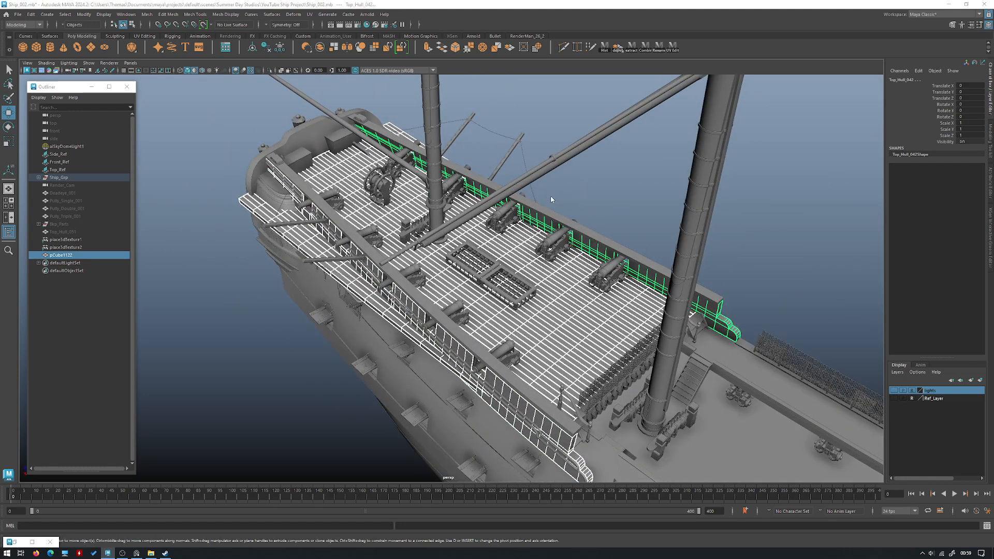
key("space")
key("space")
key("ctrl+1")
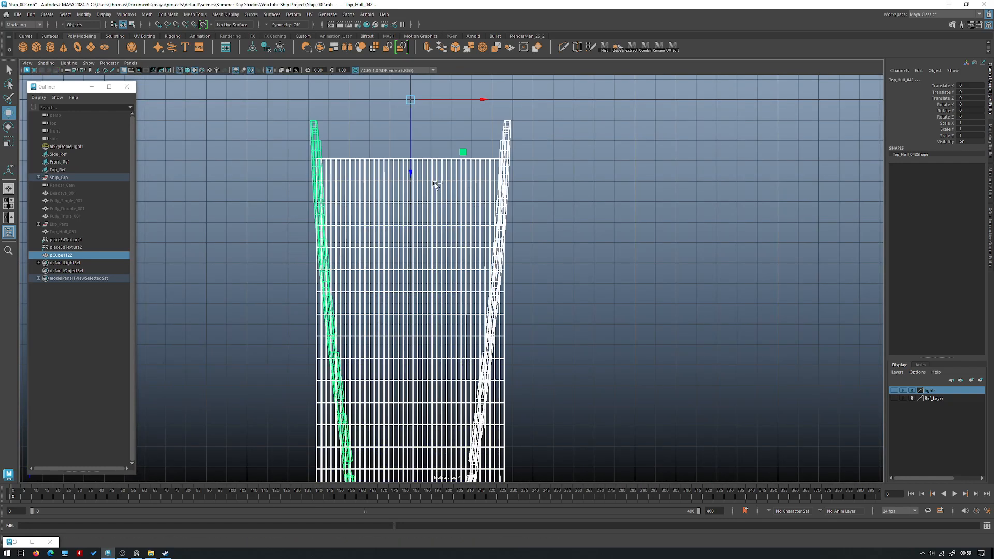
key("5")
left_click(484, 250)
scroll(344, 237, "up", 5)
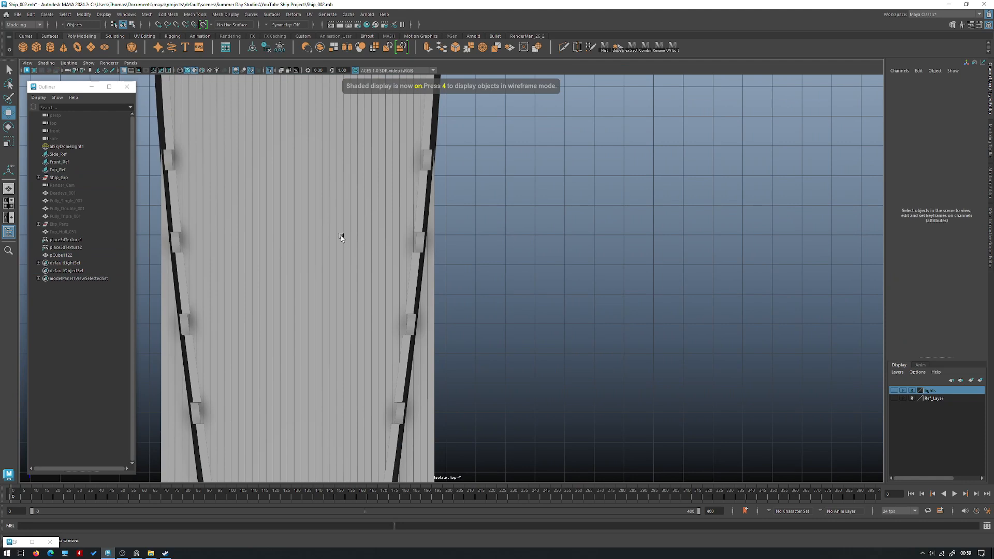
scroll(492, 293, "up", 3)
right_click(596, 202, "shift")
left_click(511, 197)
scroll(515, 197, "down", 5)
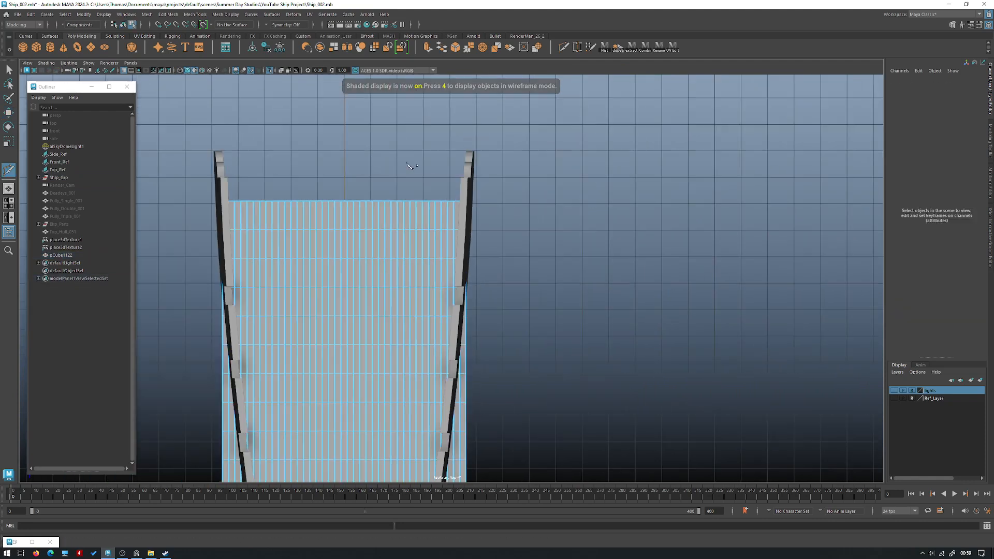
key("4")
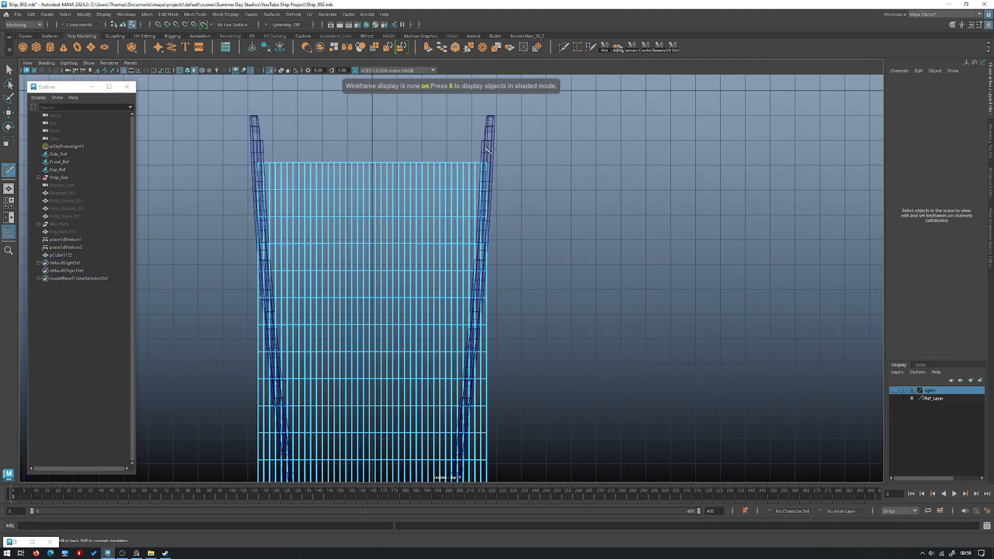
middle_click_drag(513, 254, 556, 217, "alt")
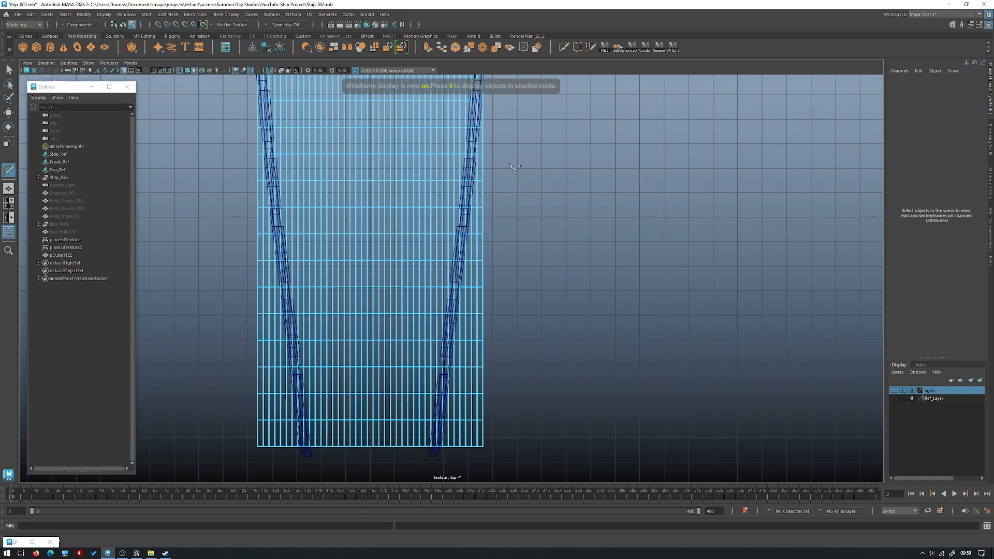
key("5")
Delete the plank deck faces overhanging one hull side, working in staggered steps along the hull's taper.
right_click(556, 216)
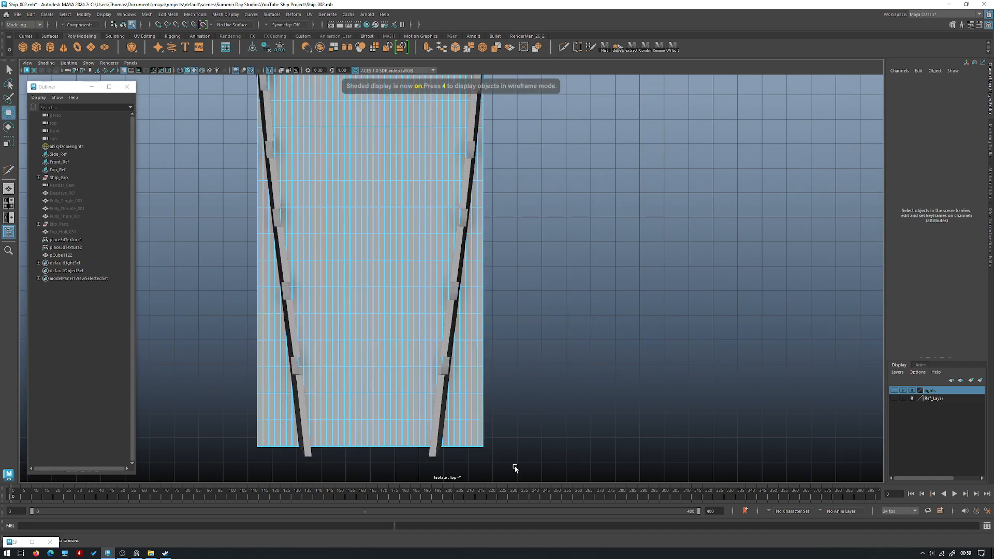
left_click_drag(448, 399, 449, 400)
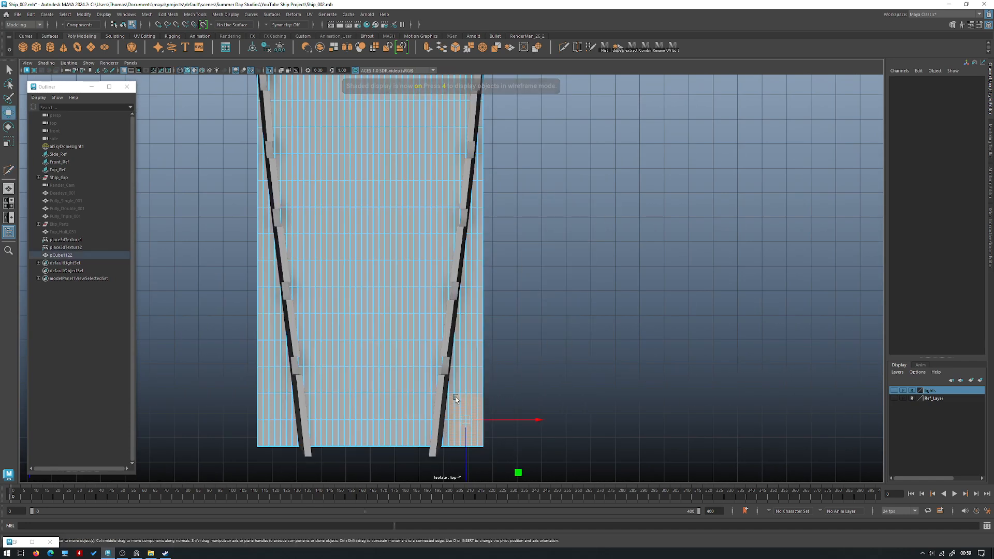
key("Delete")
left_click_drag(508, 412, 458, 344)
key("Delete")
left_click_drag(511, 360, 469, 328)
left_click_drag(461, 293, 462, 293)
key("Delete")
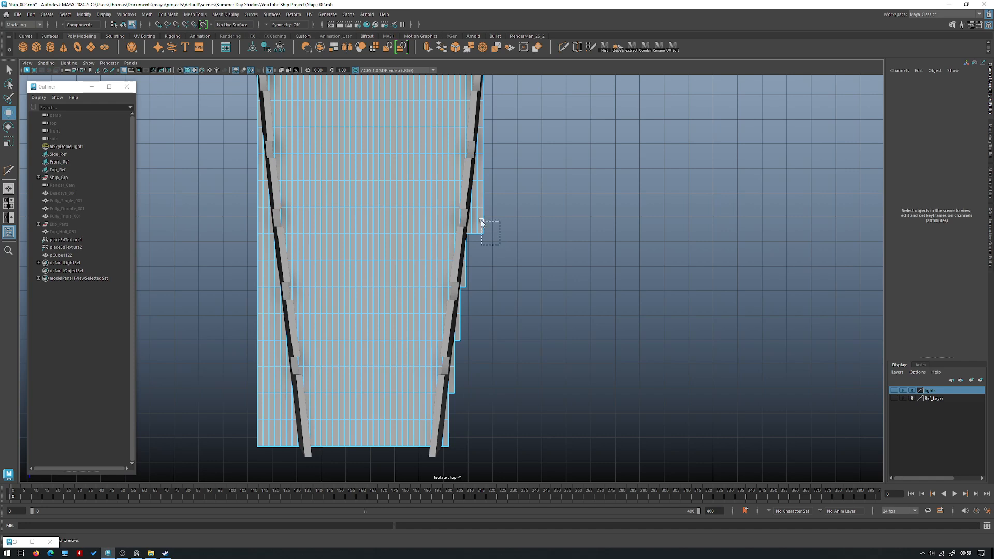
key("Delete")
left_click_drag(475, 196, 480, 130)
key("Delete")
key("Delete")
Return to object mode and isolate the trimmed plank deck with the adjoining hull side in the perspective view.
scroll(493, 311, "down", 3)
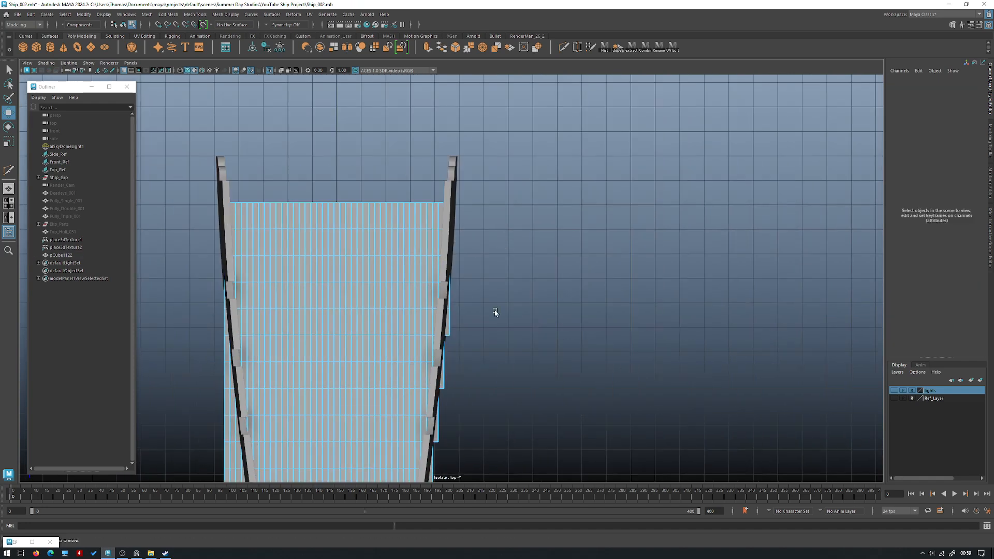
scroll(473, 284, "up", 3)
right_click(523, 176)
left_click(560, 164)
key("space")
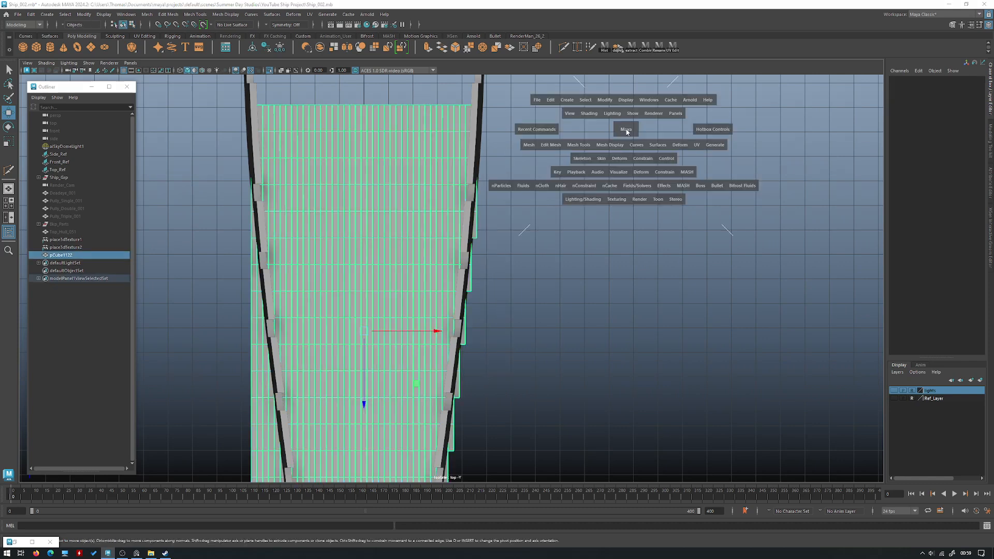
key("space")
left_click(502, 367)
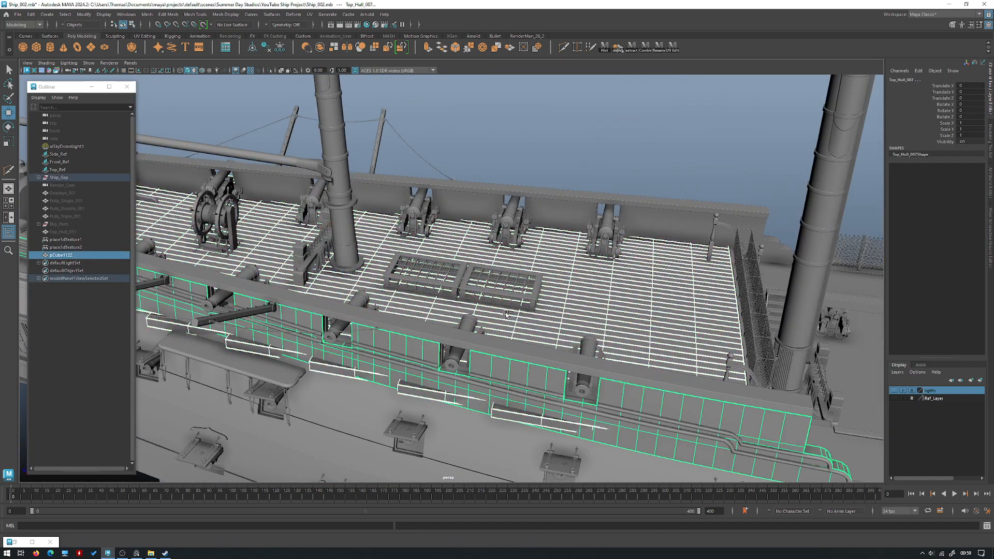
key("ctrl+1")
key("f")
Fill the open border left on the trimmed edge of the plank deck.
left_click_drag(524, 221, 458, 291, "alt")
scroll(573, 316, "up", 3)
left_click(459, 284)
right_click_drag(457, 291, 501, 284, "shift")
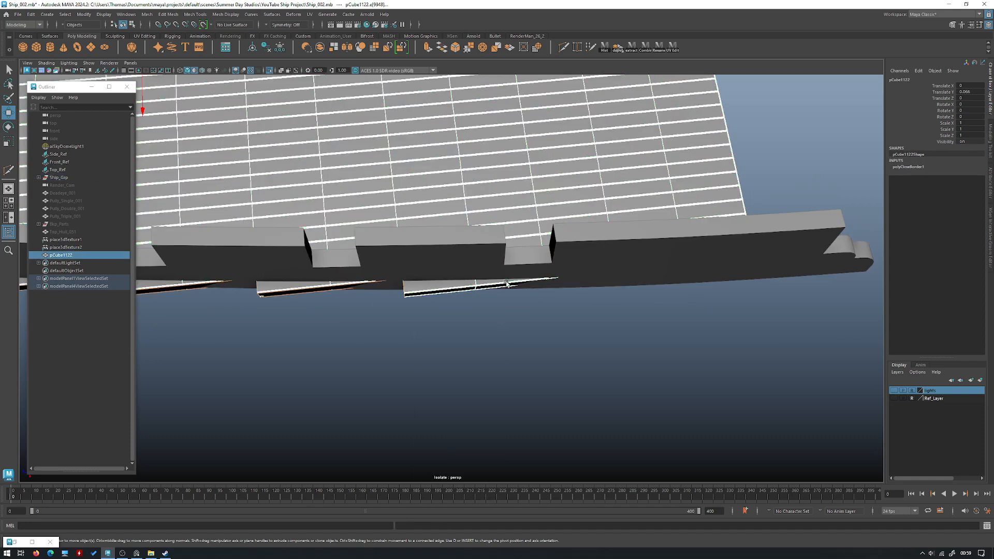
Slice the overhanging plank end along the hull side with Multi-Cut and delete the cut-off face.
left_click_drag(568, 288, 544, 330, "alt")
right_click_drag(544, 330, 535, 328, "shift")
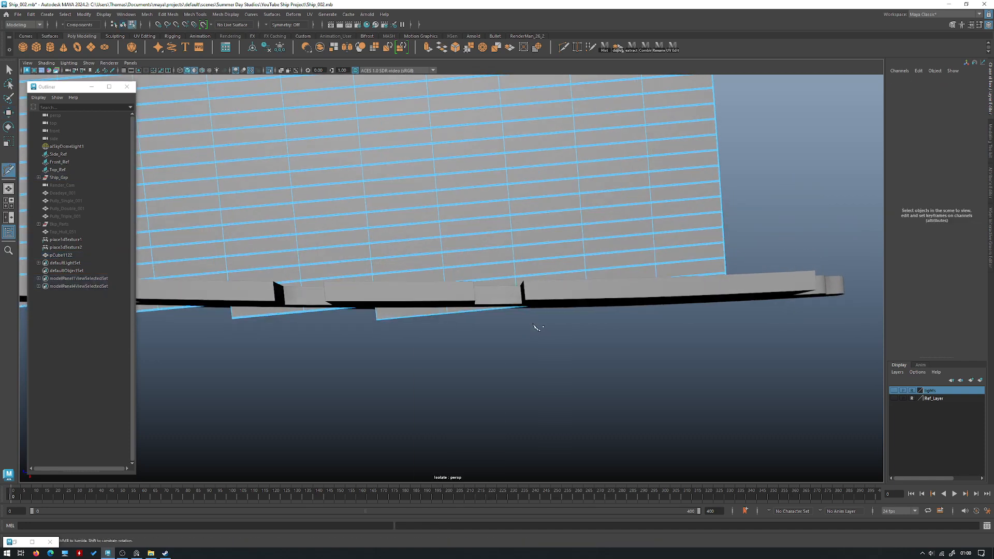
key("4")
left_click_drag(554, 314, 556, 312, "alt")
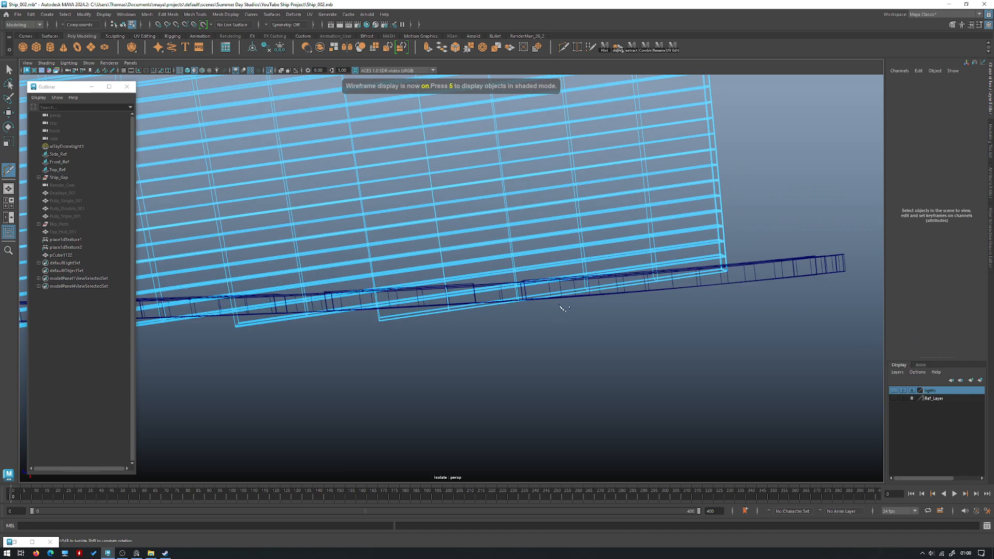
scroll(542, 298, "up", 3)
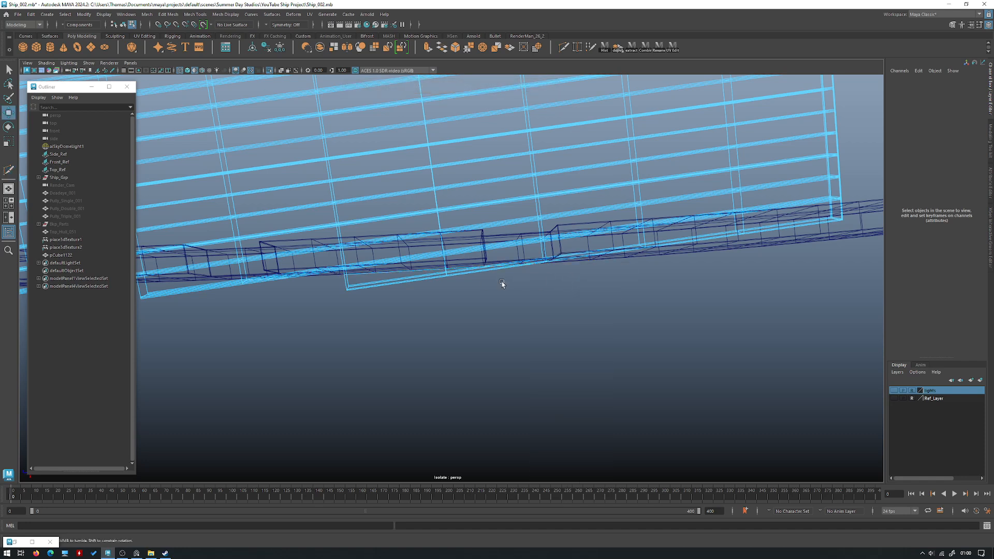
left_click_drag(501, 281, 428, 282, "alt")
key("w")
left_click(362, 280)
left_click_drag(321, 277, 324, 266, "alt")
key("Delete")
key("5")
Delete the leftover geometry at the sliced plank end and move its corner vertex along the hull side.
mouse_move(576, 256)
left_mouse_down("alt")
mouse_move(569, 238)
mouse_move(598, 354)
mouse_move(446, 309)
left_mouse_up("alt")
scroll(598, 354, "up", 3)
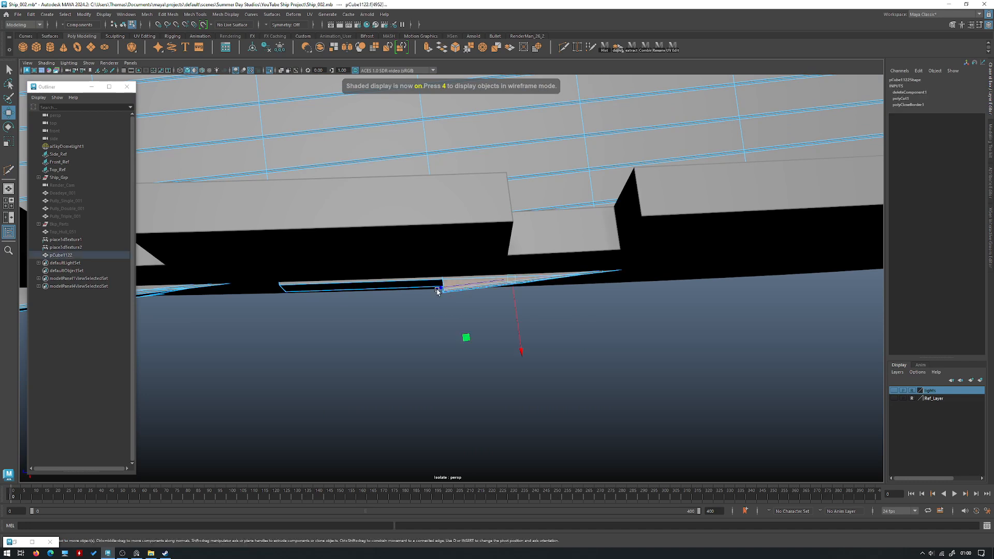
scroll(451, 255, "down", 5)
left_click_drag(451, 255, 775, 130, "alt")
right_click_drag(787, 134, 746, 126)
left_click_drag(747, 126, 521, 284, "alt")
left_click(435, 338)
key("b")
left_click_drag(542, 342, 608, 359)
left_click_drag(475, 333, 470, 333)
left_click(463, 209)
left_click_drag(464, 209, 480, 354, "alt")
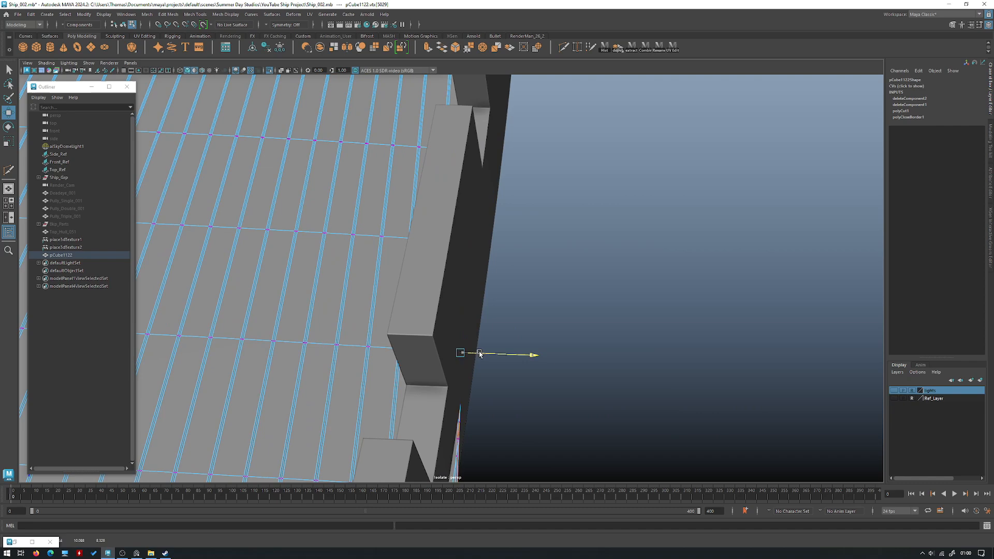
Show the whole ship again and examine how the trimmed plank deck meets the hull sides.
key("F8")
left_click_drag(606, 239, 545, 226, "alt")
key("ctrl+1")
key("ctrl+1")
left_click_drag(443, 232, 531, 307, "alt")
right_click_drag(531, 308, 736, 395, "alt")
left_click(735, 395)
key("ctrl+z")
key("ctrl+1")
left_click_drag(521, 265, 413, 267, "alt")
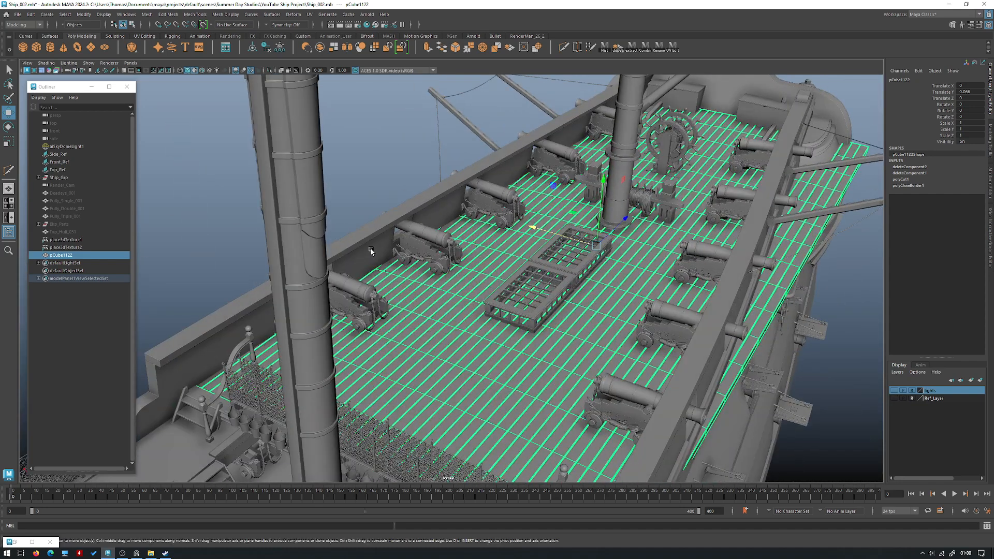
left_click_drag(408, 164, 333, 250, "alt")
right_click_drag(333, 251, 621, 282, "alt")
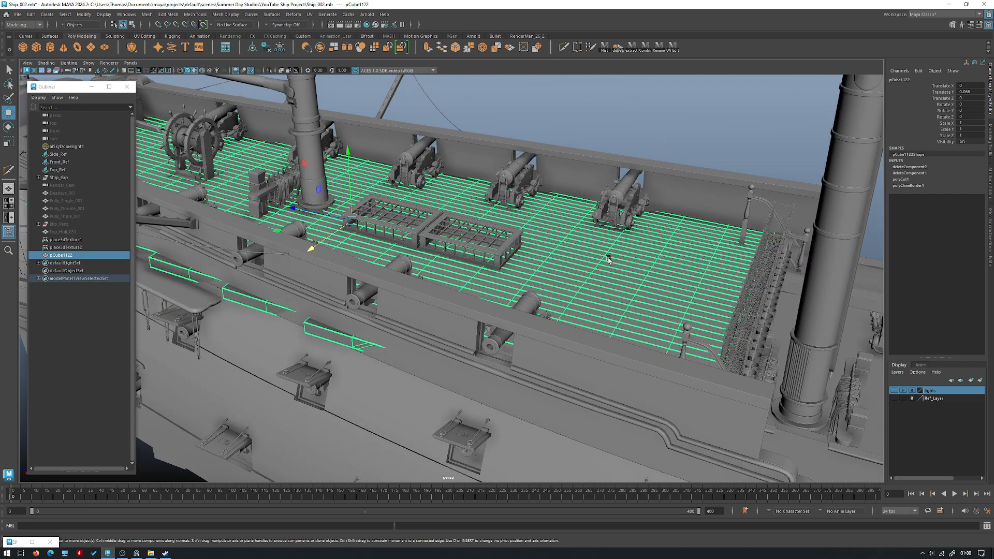
right_click_drag(628, 270, 341, 277, "alt")
left_click_drag(363, 300, 477, 221, "alt")
middle_click_drag(569, 311, 477, 273, "alt")
Select the gunport hull section Top_Hull_050 and isolate it.
left_click(457, 321)
left_click(458, 311)
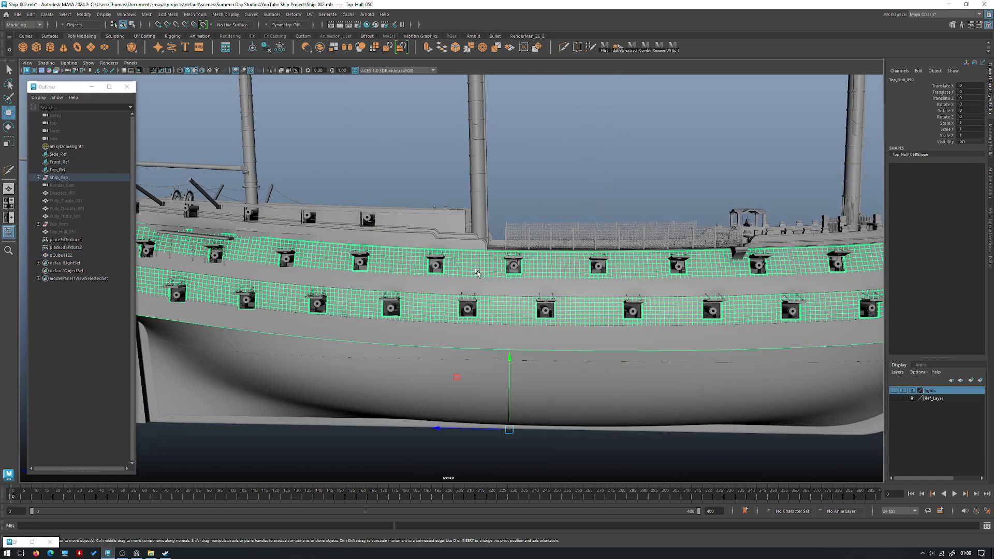
key("ctrl+1")
left_click(530, 211)
left_click_drag(530, 211, 542, 264, "alt")
left_click(547, 255)
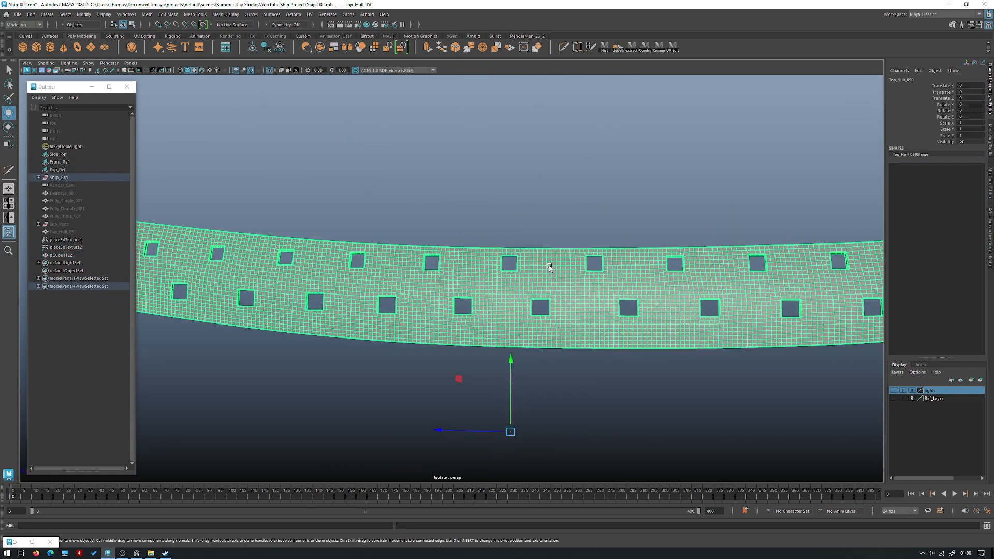
Select the edge loop between the two gunport rows and examine its flow along the hull.
middle_click_drag(542, 264, 406, 261, "alt")
mouse_move(406, 261)
left_mouse_down("alt")
mouse_move(428, 288)
mouse_move(390, 290)
mouse_move(388, 266)
left_mouse_up("alt")
right_click_drag(388, 266, 388, 259)
middle_click_drag(390, 278, 459, 293, "alt")
key("b")
right_click_drag(460, 294, 592, 357, "alt")
double_click(529, 281)
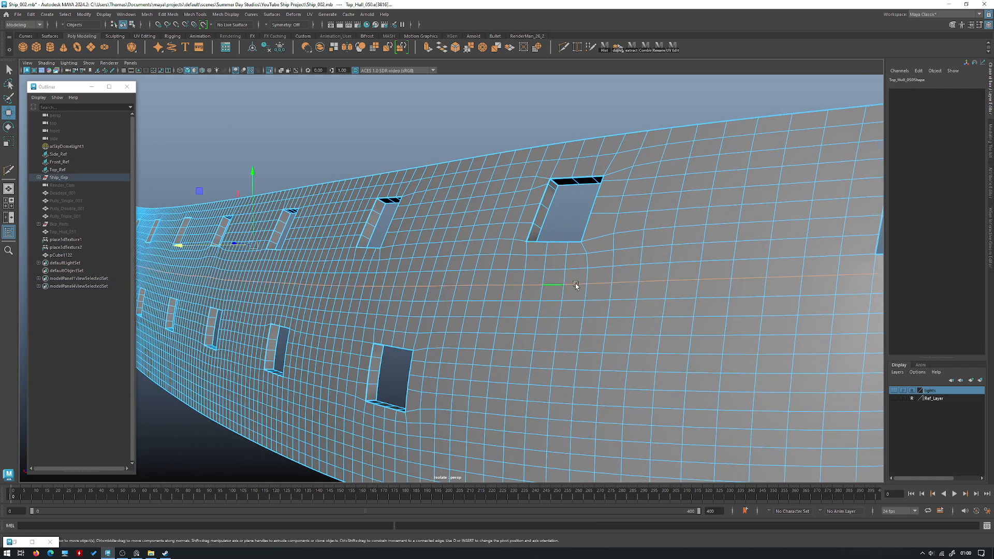
right_click_drag(539, 287, 444, 271, "alt")
left_click_drag(443, 271, 487, 275, "alt")
middle_click_drag(393, 280, 491, 266, "alt")
right_click_drag(491, 266, 745, 362, "alt")
Try to extract the row of faces between the two gunport rows and select the isolated strip's edge loops.
right_click_drag(476, 262, 475, 283)
key("q")
left_click(470, 268)
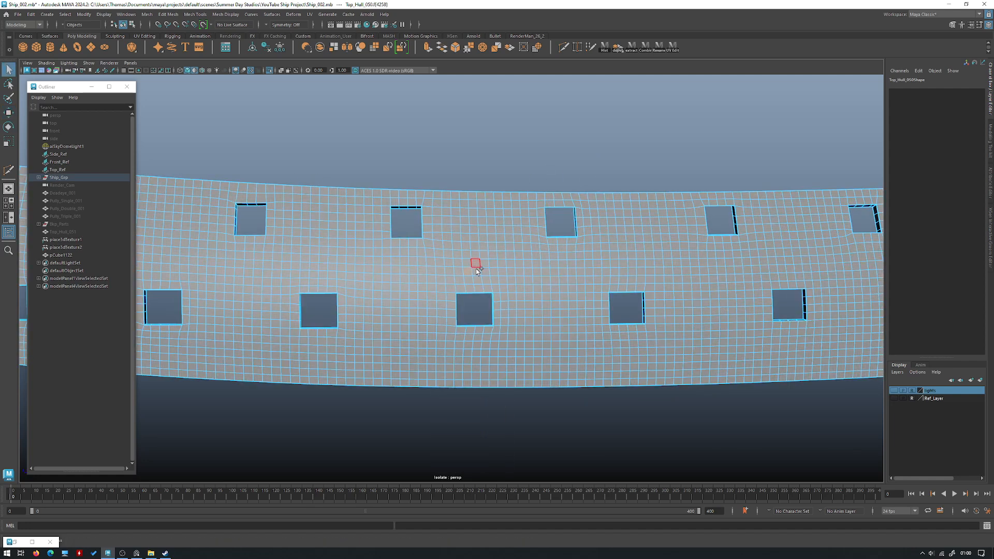
key("space")
left_click(631, 48)
left_click_drag(524, 139, 570, 282, "alt")
key("ctrl+1")
key("F10")
double_click(571, 281)
double_click(596, 267, "shift")
double_click(589, 267)
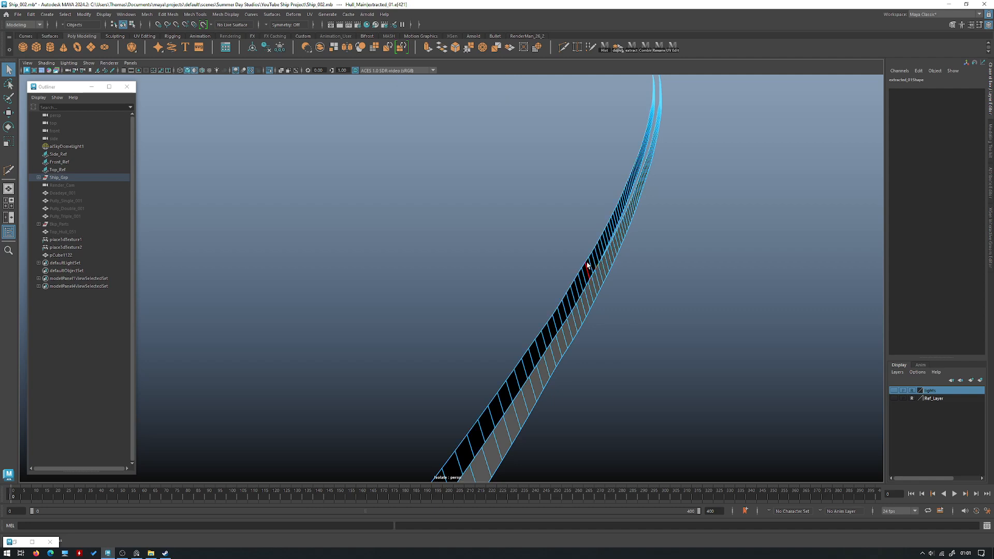
Undo the face strip extraction, return to object mode and show the full ship.
left_click_drag(590, 261, 593, 222, "alt")
right_click_drag(593, 222, 550, 187)
key("ctrl+1")
key("ctrl+z")
key("ctrl+z")
key("ctrl+z")
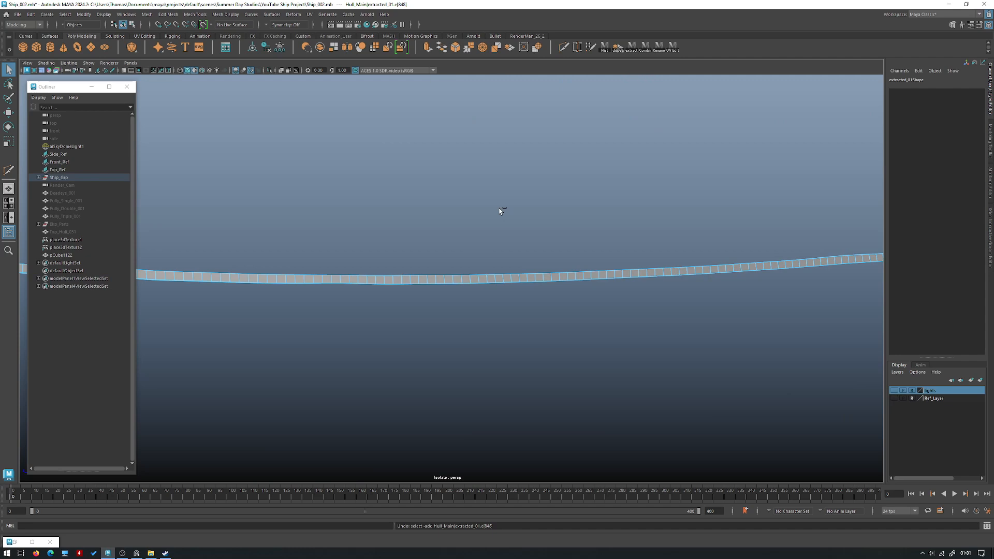
key("ctrl+z")
key("ctrl+z")
key("ctrl+z")
key("ctrl+z")
key("ctrl+z")
right_click_drag(502, 210, 555, 194)
key("ctrl+1")
Select Lower_Hull_Geo and examine its edge flow in isolation, ending back on the full ship.
scroll(555, 195, "down", 3)
left_click_drag(555, 194, 562, 150, "alt")
left_click(517, 319)
left_click(517, 352, "shift")
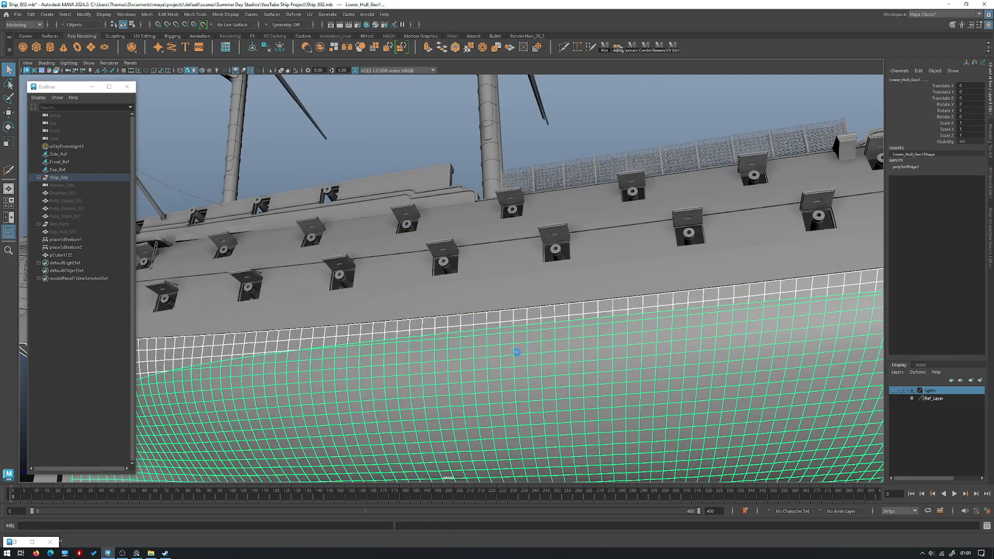
scroll(516, 352, "down", 5)
left_click_drag(517, 352, 510, 370, "alt")
left_click(653, 254)
left_click_drag(654, 254, 607, 263, "alt")
key("ctrl+1")
right_click_drag(607, 263, 603, 239)
right_click(603, 239)
double_click(601, 241)
left_click_drag(601, 240, 444, 284, "alt")
right_click_drag(443, 284, 462, 279)
key("ctrl+1")
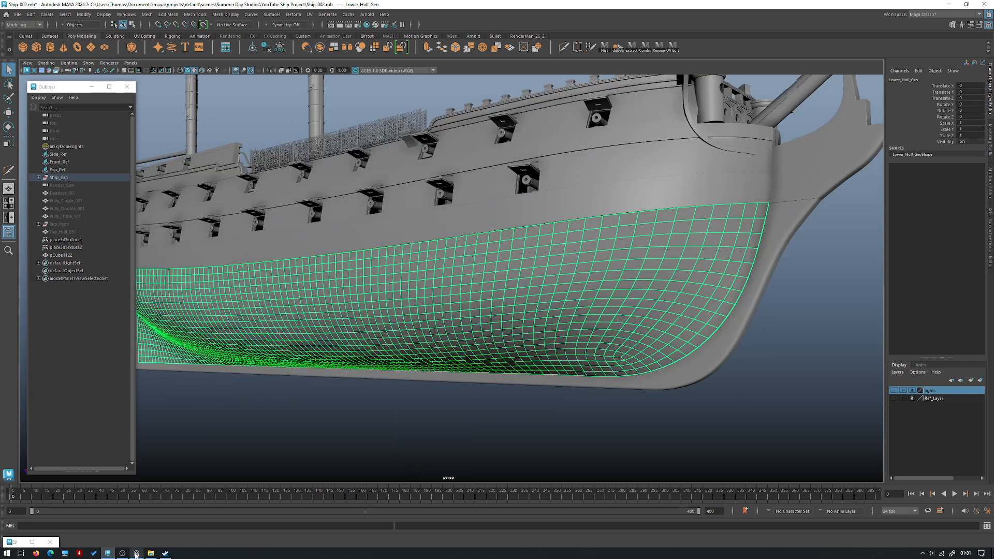
Switch to the reference image viewer and look over the hull references up close and from afar.
right_click_drag(0, 207, 515, 258)
scroll(513, 256, "down", 6)
middle_click_drag(568, 148, 414, 262)
scroll(414, 262, "down", 2)
middle_click_drag(469, 296, 429, 258)
scroll(454, 291, "up", 5)
middle_click_drag(334, 427, 418, 342)
scroll(419, 343, "up", 5)
scroll(479, 278, "up", 2)
scroll(363, 265, "down", 2)
middle_click_drag(352, 263, 492, 276)
scroll(492, 276, "down", 2)
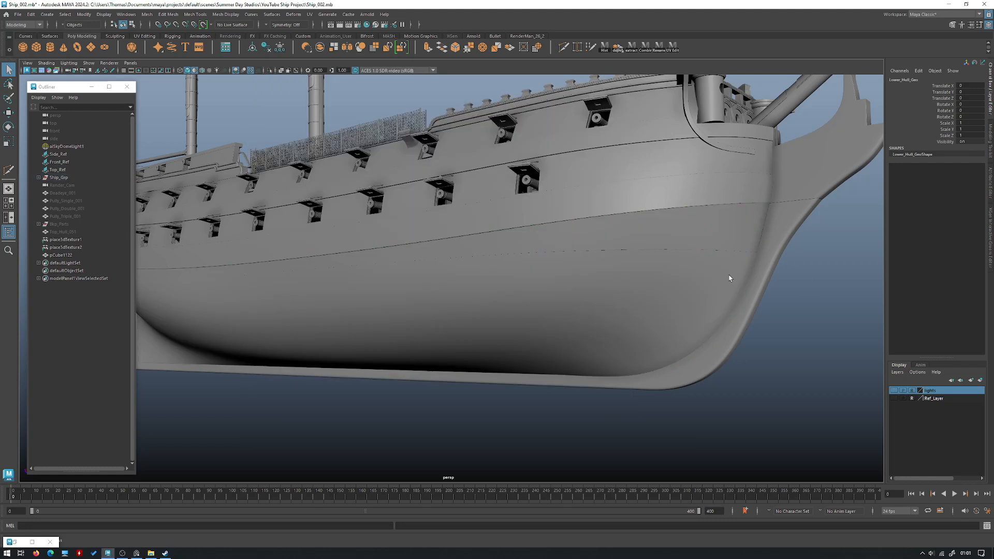
Isolate Lower_Hull_Geo and make it a live surface.
scroll(560, 265, "up", 3)
left_click(583, 250)
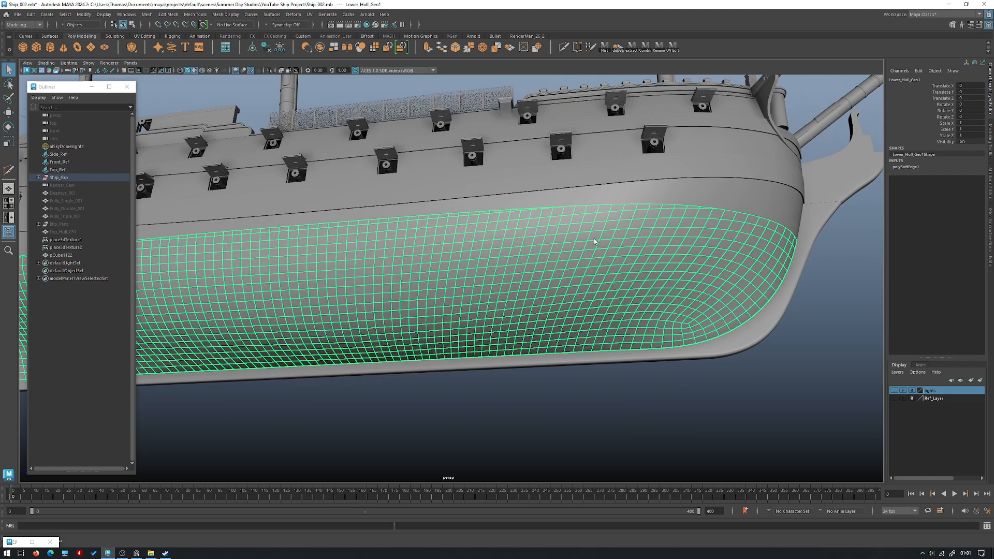
left_click(689, 187)
key("ctrl+1")
key("f")
scroll(606, 246, "up", 3)
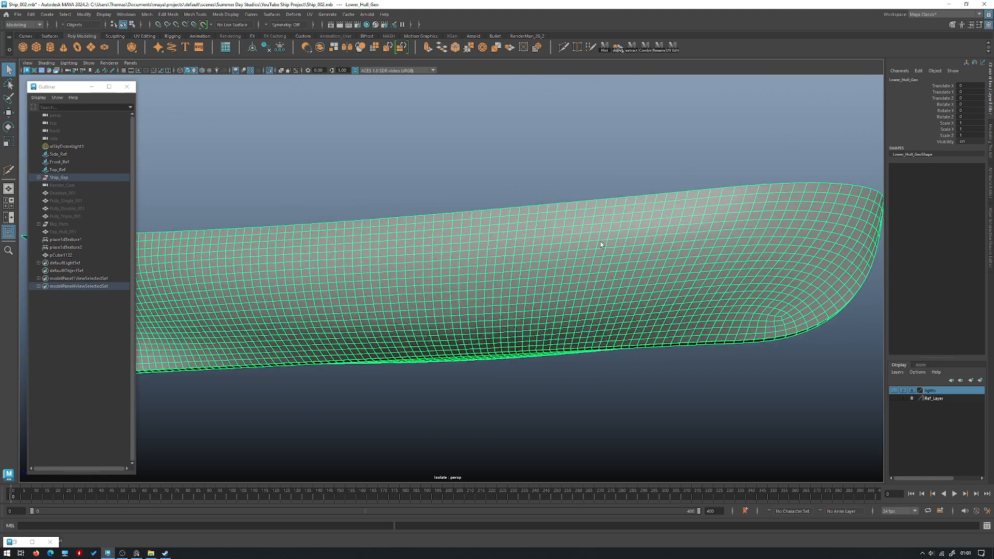
left_click(202, 24)
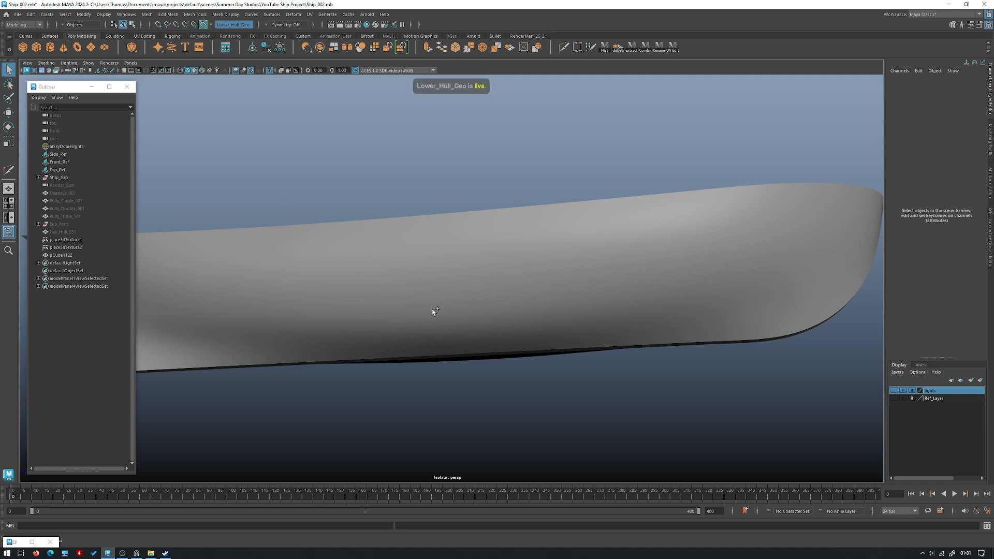
Try drawing a strip of quads with Quad Draw along the live lower hull towards the bow, and undo it.
scroll(489, 252, "up", 3)
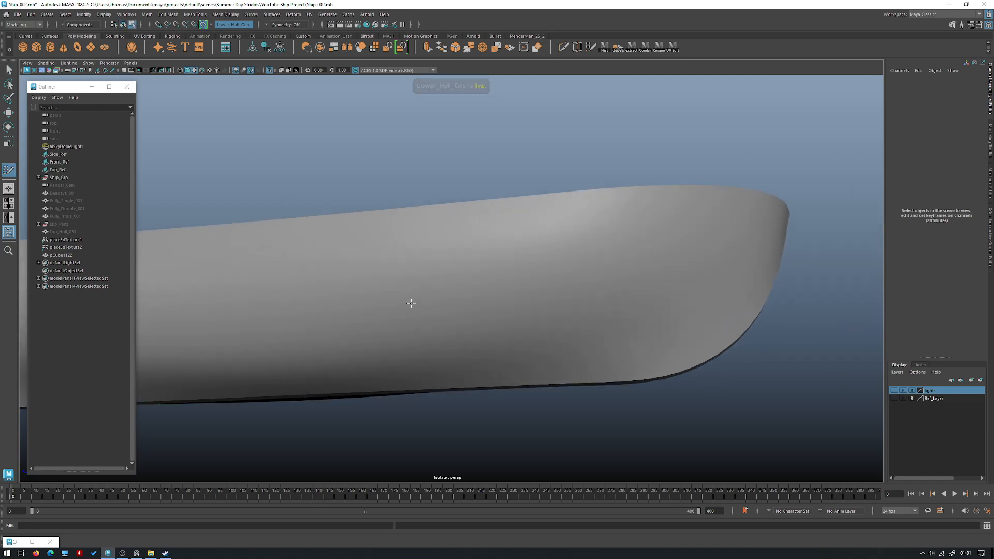
left_click(415, 251, "shift")
left_click_drag(484, 241, 379, 271, "alt")
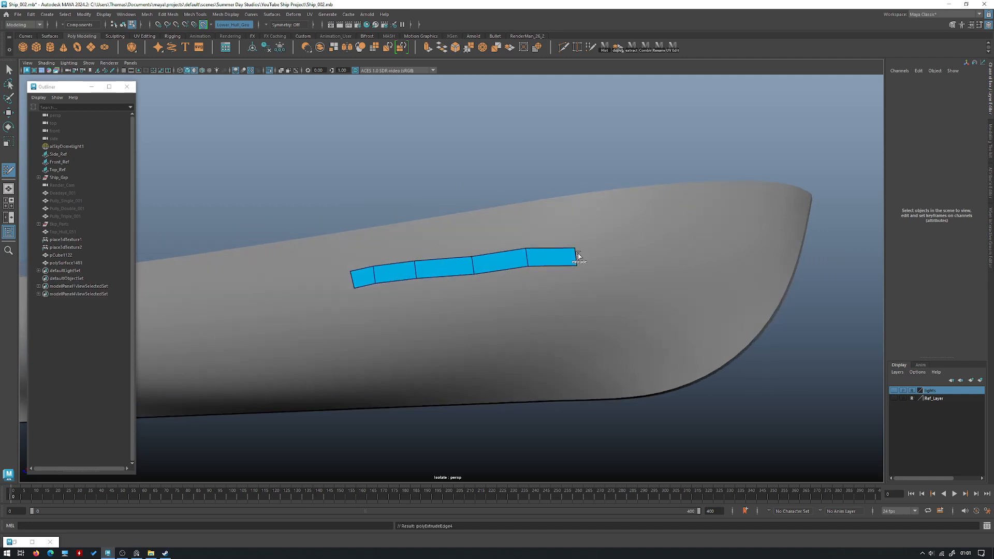
left_click_drag(586, 252, 447, 304, "alt")
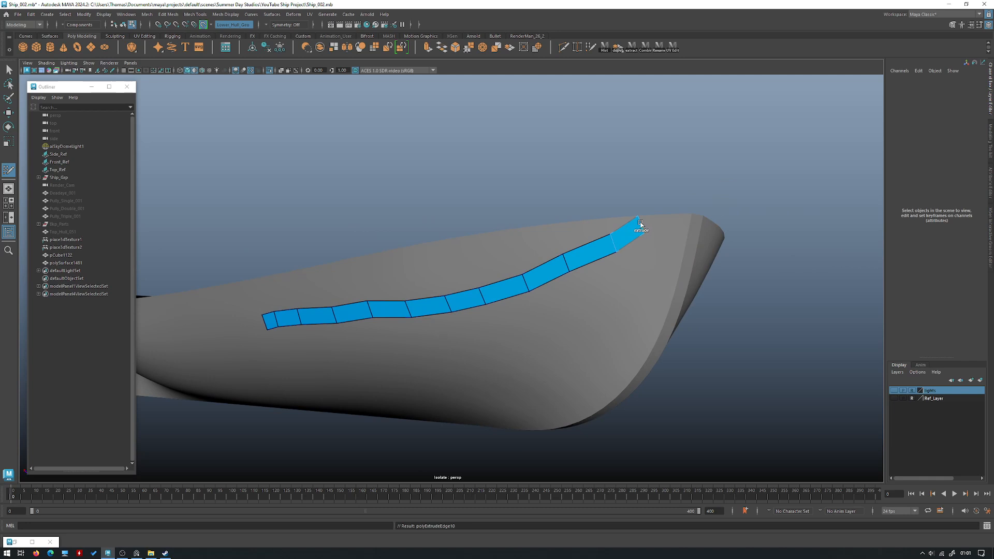
left_click_drag(669, 211, 533, 207, "alt")
left_click_drag(531, 307, 492, 237, "alt")
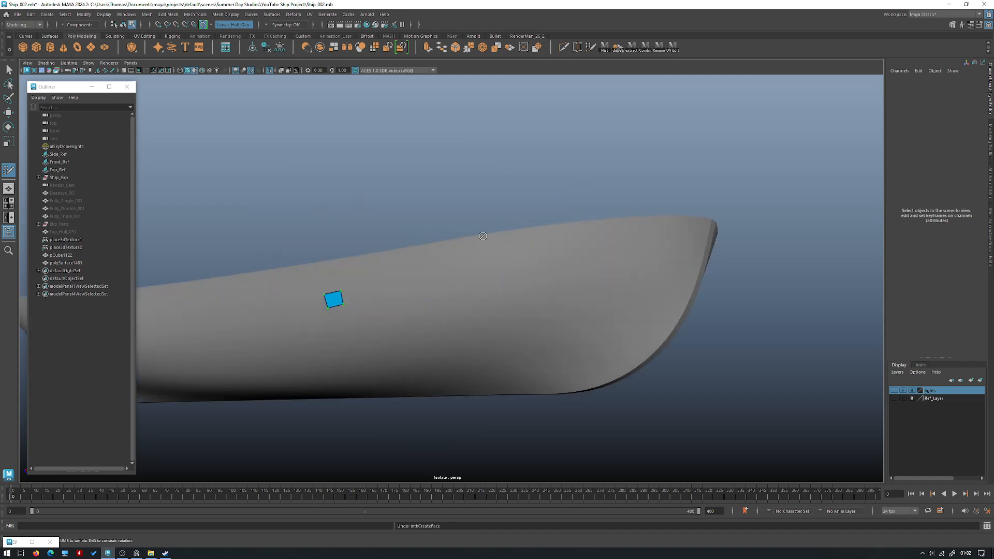
Leave Quad Draw, clear the live surface and show the full ship.
right_click_drag(392, 175, 460, 153)
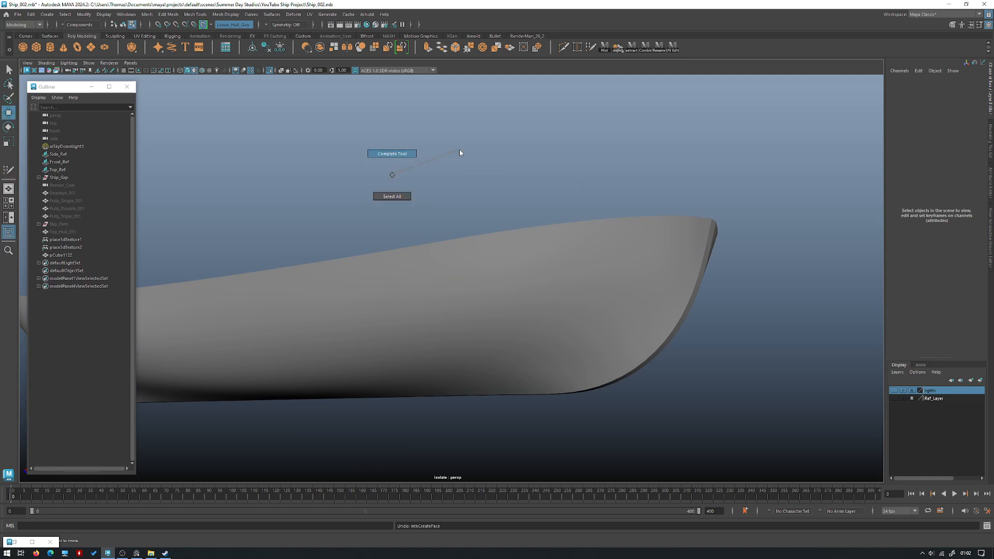
key("ctrl+1")
left_click_drag(294, 132, 377, 197, "alt")
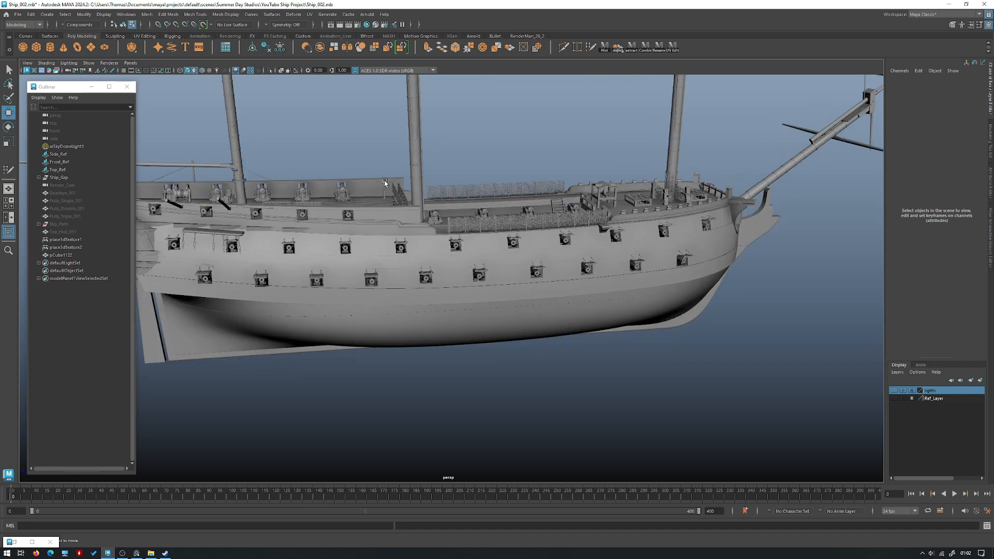
left_click_drag(414, 190, 384, 198, "alt")
Frame and isolate parts of the ship to examine their geometry, returning to the full ship.
key("ctrl+z")
key("f")
left_click_drag(507, 233, 466, 242, "alt")
right_click_drag(466, 242, 525, 221)
key("f")
key("ctrl+1")
left_click(681, 182)
left_click_drag(682, 183, 661, 220, "alt")
right_click_drag(662, 220, 542, 264, "alt")
left_click_drag(542, 264, 422, 290, "alt")
left_click(493, 305)
key("ctrl+1")
Select the plank deck pCube1122 and isolate it for a close view of its outer side.
left_click(657, 247)
left_click_drag(596, 243, 523, 322, "alt")
left_click(598, 280)
key("ctrl+1")
right_click_drag(524, 322, 577, 282, "alt")
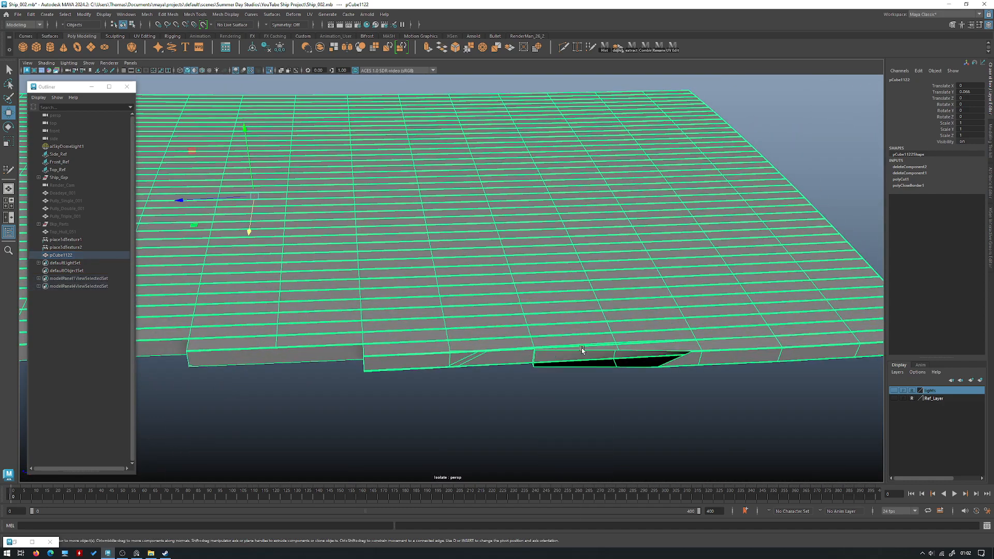
Try closing the open borders along the trimmed side of the plank deck with Fill Hole.
double_click(583, 369)
key("f")
key("g")
left_click_drag(615, 302, 523, 233, "alt")
right_click_drag(532, 216, 580, 198)
left_click(617, 259)
right_click_drag(596, 259, 502, 246, "alt")
left_click_drag(502, 246, 535, 233, "alt")
left_click(535, 233)
right_click_drag(535, 233, 542, 216, "alt")
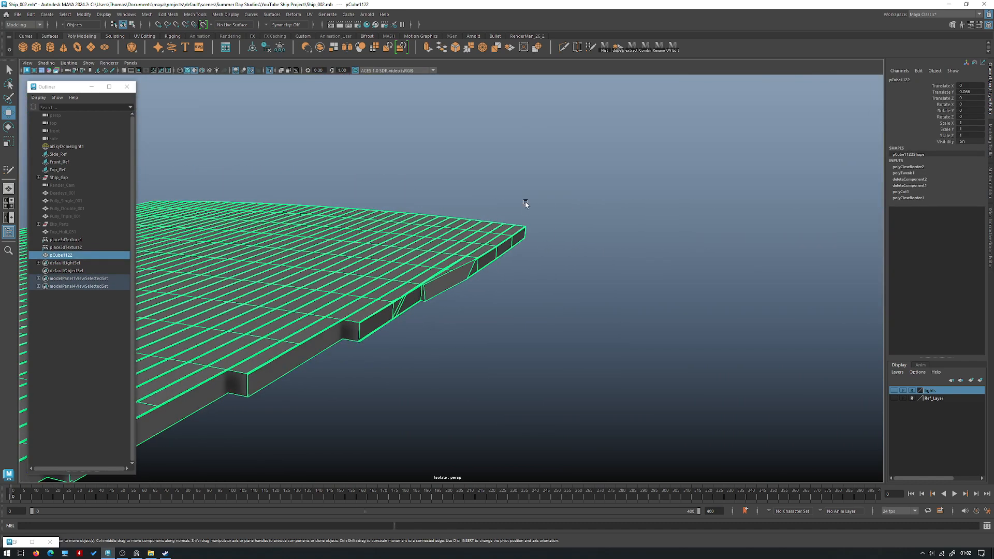
Try running mesh Cleanup on the plank deck pCube1122 and check its components.
right_click_drag(526, 204, 425, 222, "alt")
left_click_drag(426, 222, 562, 285, "alt")
right_click_drag(562, 285, 623, 353, "alt")
left_click_drag(624, 353, 561, 351, "alt")
left_click_drag(433, 316, 481, 336, "alt")
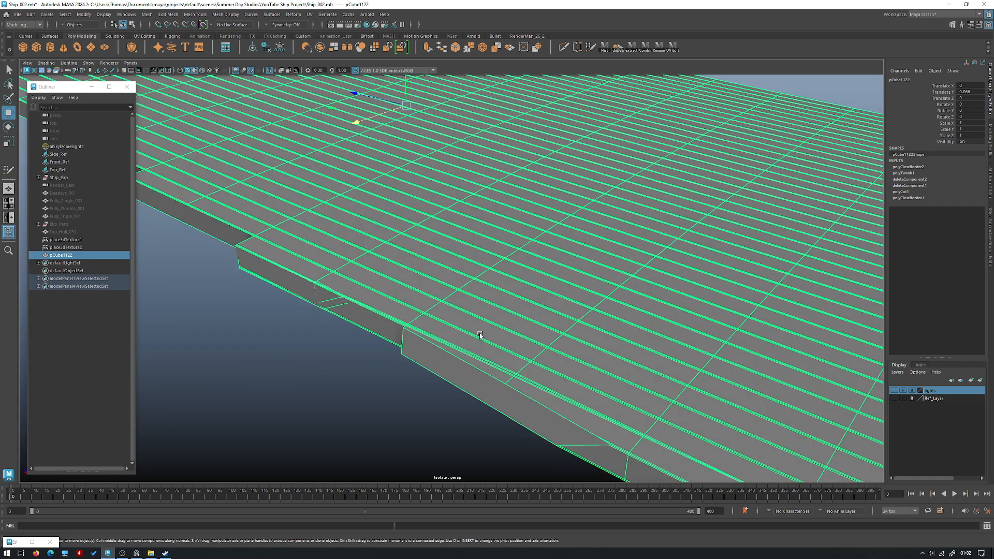
right_click_drag(520, 314, 422, 283, "alt")
left_click_drag(488, 280, 466, 302, "alt")
key("space")
left_click(368, 319)
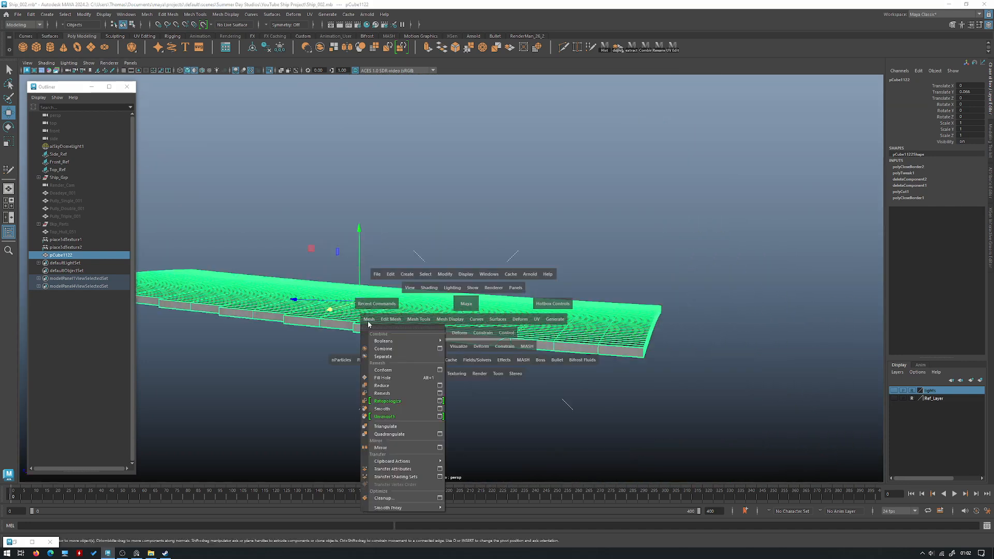
left_click(391, 501)
right_click_drag(509, 319, 543, 296)
left_click(575, 231)
left_click_drag(409, 318, 448, 318, "alt")
left_click(433, 342)
Undo the cleanup and hole filling on the plank deck, return to object mode and show the full ship.
key("ctrl+z")
key("ctrl+z")
key("ctrl+z")
key("F8")
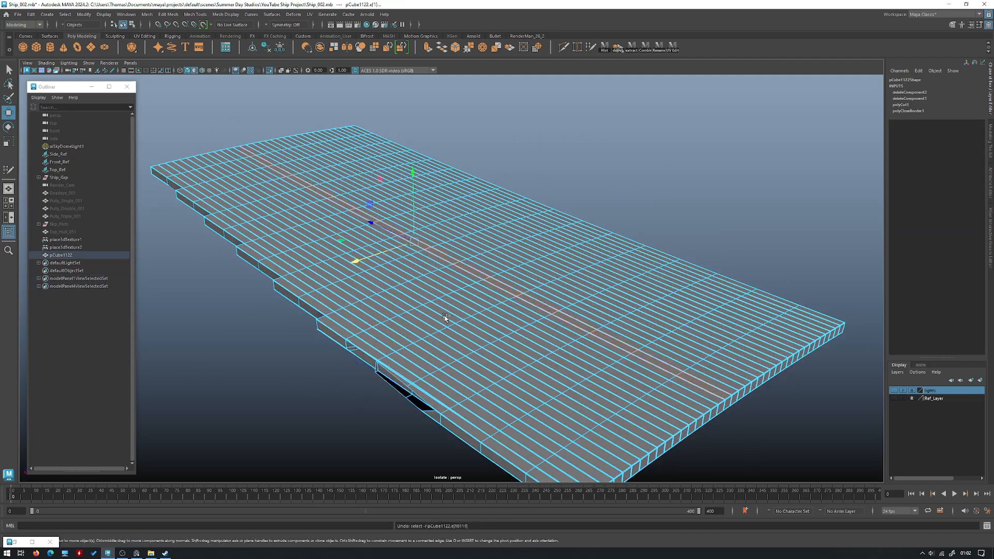
key("ctrl+1")
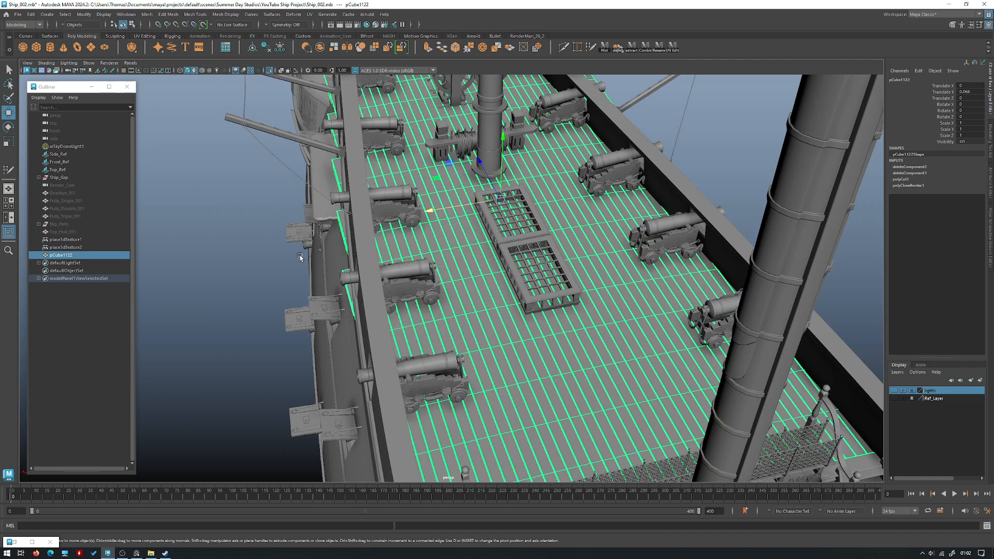
Delete the plank deck pCube1122 from the ship.
right_click_drag(458, 290, 383, 277, "alt")
left_click(569, 238)
mouse_move(414, 306)
left_mouse_down("alt")
mouse_move(525, 357)
mouse_move(415, 311)
left_mouse_up("alt")
left_click(414, 311)
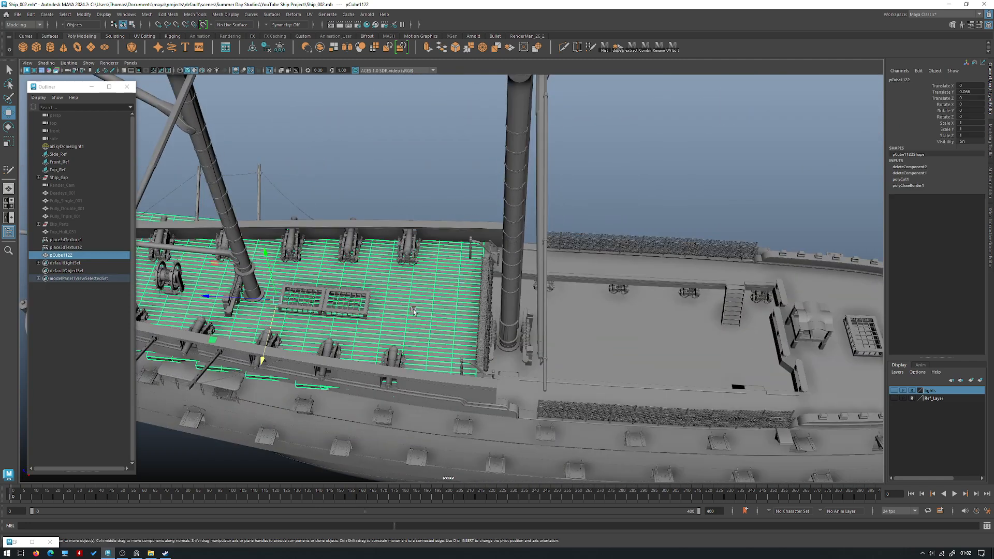
key("Delete")
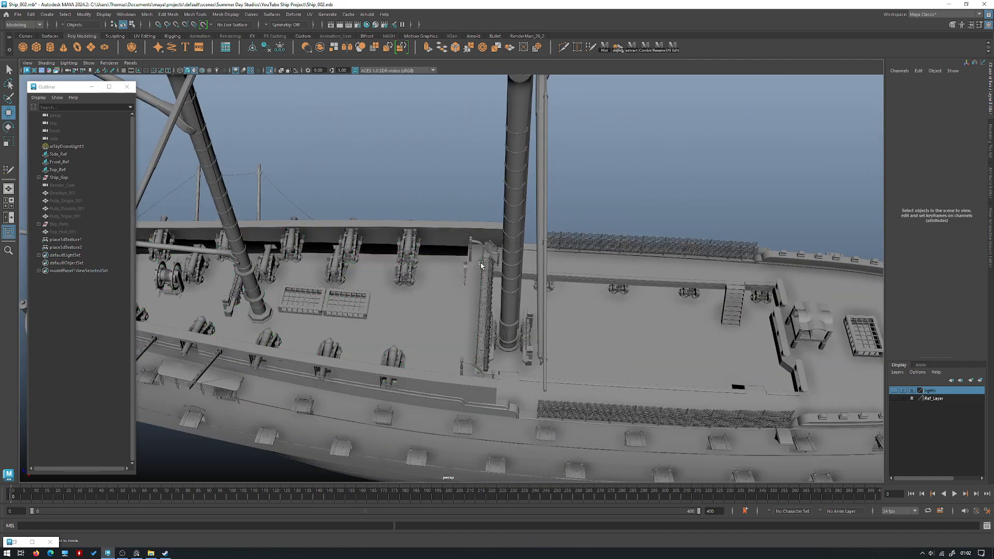
key("ctrl+z")
key("Delete")
Unhide the original aft deck Top_Hull_051 and clear the selection.
left_click(73, 235)
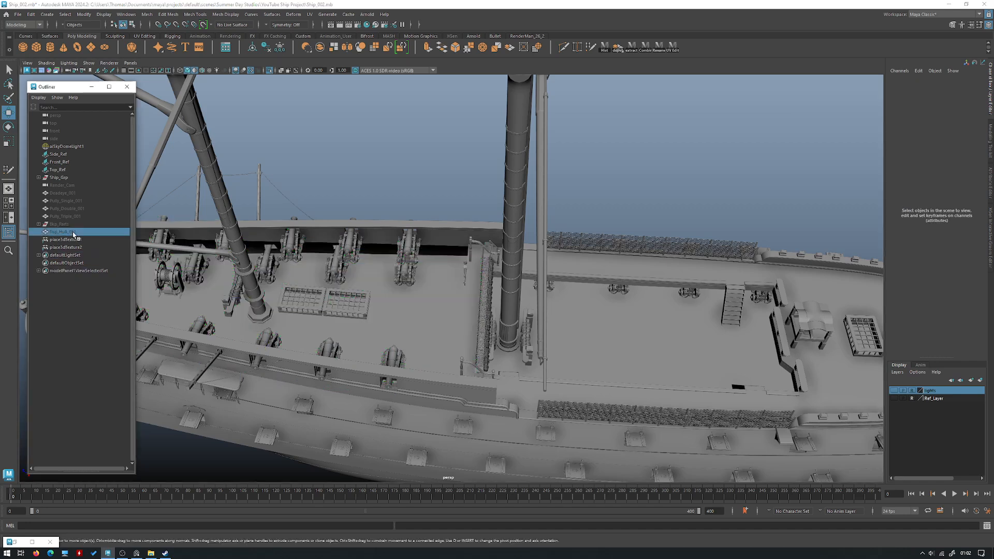
key("shift+h")
left_click(414, 158)
scroll(481, 199, "down", 5)
left_click_drag(477, 205, 422, 178, "alt")
scroll(466, 232, "up", 3)
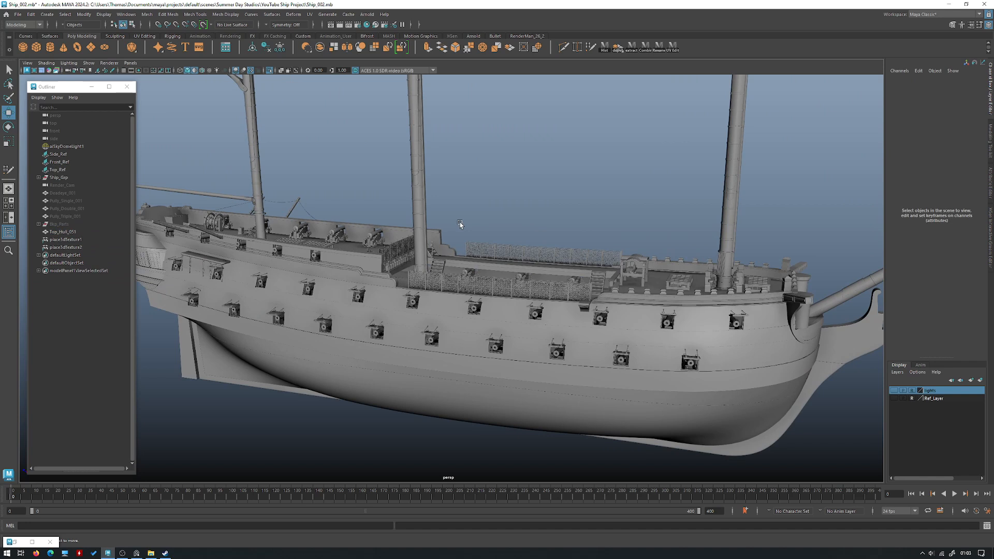
left_click_drag(460, 223, 533, 213, "alt")
Select and examine the forward deck Top_Hull_004 and the aft deck Top_Hull_051, ending with nothing selected.
left_click(682, 296)
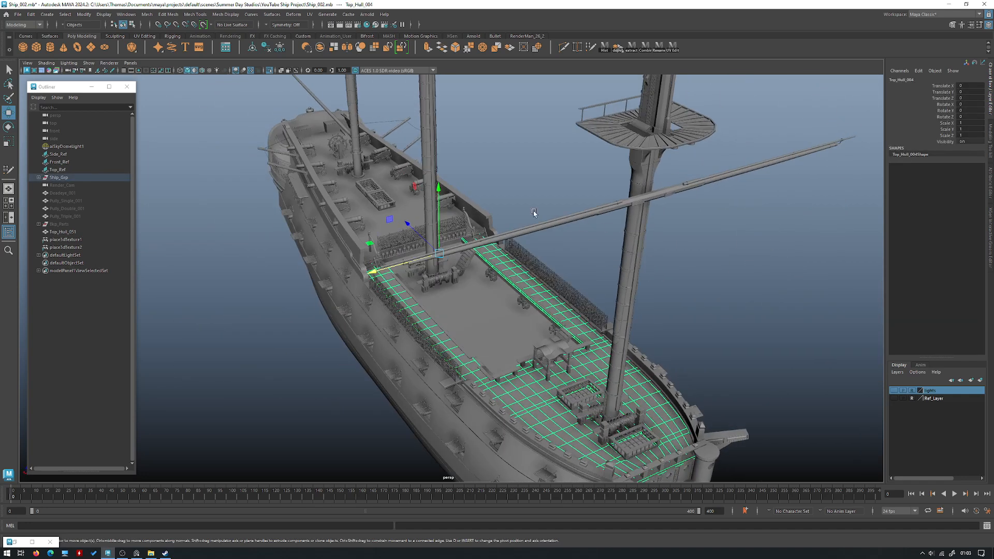
left_click(389, 213)
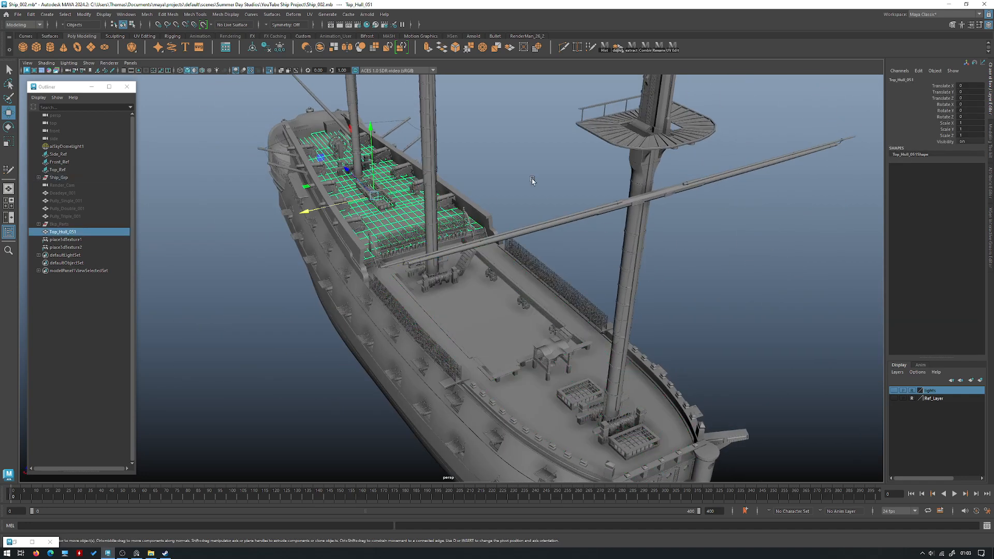
mouse_move(532, 180)
left_mouse_down("alt")
mouse_move(515, 207)
mouse_move(524, 182)
left_mouse_up("alt")
right_click_drag(524, 182, 508, 209, "alt")
left_click(511, 212)
left_click_drag(510, 213, 478, 176, "alt")
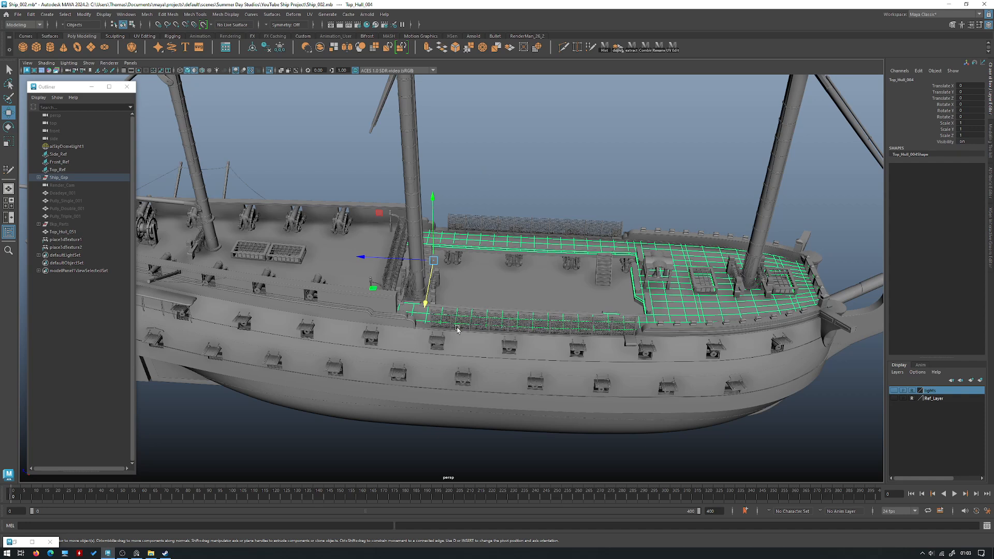
left_click_drag(673, 182, 508, 183, "alt")
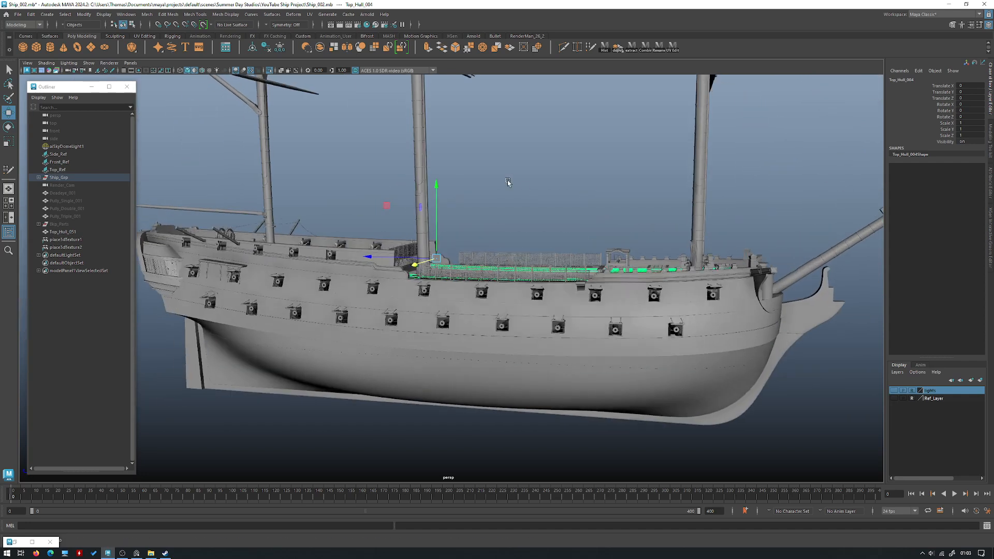
left_click(508, 182)
left_click_drag(593, 188, 563, 217, "alt")
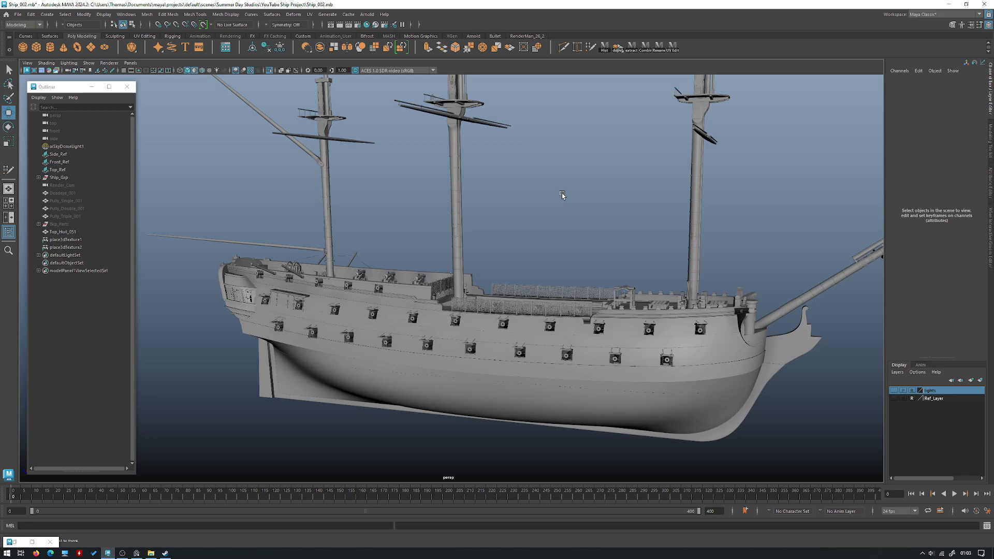
Isolate a selected part of the ship to examine it and return to the full ship.
scroll(486, 209, "up", 3)
left_click(420, 288)
key("f")
scroll(477, 273, "down", 5)
left_click_drag(477, 273, 497, 291, "alt")
left_click(480, 188)
left_click_drag(499, 213, 445, 242, "alt")
key("ctrl+1")
left_click(518, 163)
left_click_drag(518, 163, 595, 204, "alt")
left_click(458, 216)
left_click(591, 211)
key("ctrl+1")
right_click_drag(595, 205, 421, 182, "alt")
left_click_drag(462, 192, 508, 197, "alt")
right_click_drag(508, 197, 455, 195, "alt")
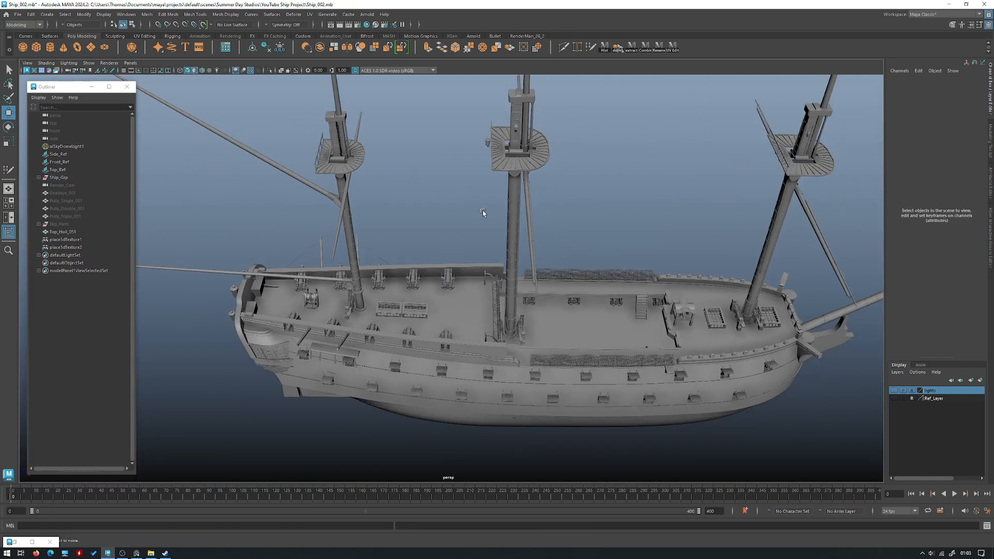
Examine the hull side, gun ports and open decks from the side, the bow and above.
middle_click_drag(455, 196, 331, 163, "alt")
right_click_drag(331, 163, 446, 246, "alt")
left_click_drag(447, 247, 432, 225, "alt")
middle_click_drag(409, 205, 453, 210, "alt")
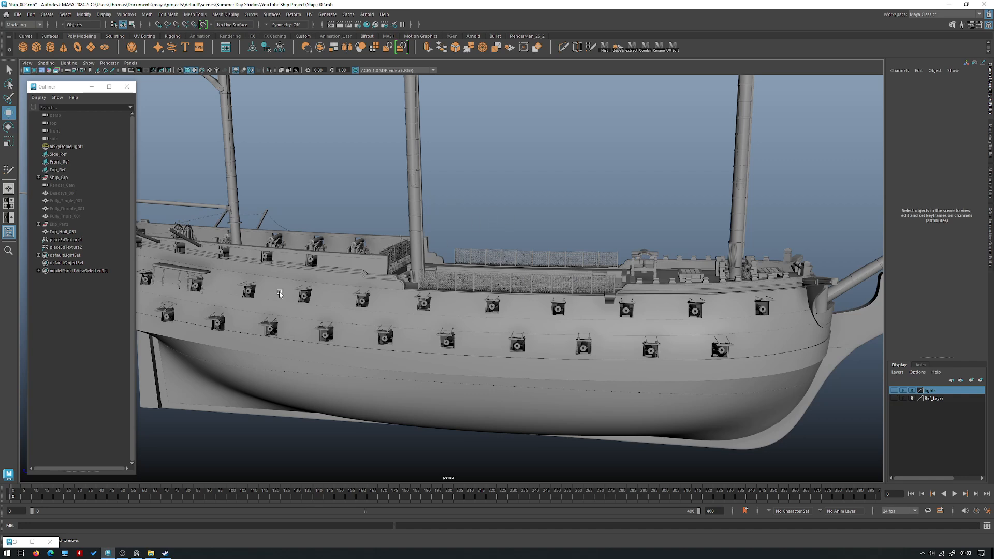
right_click_drag(331, 277, 313, 285, "alt")
left_click_drag(313, 285, 510, 276, "alt")
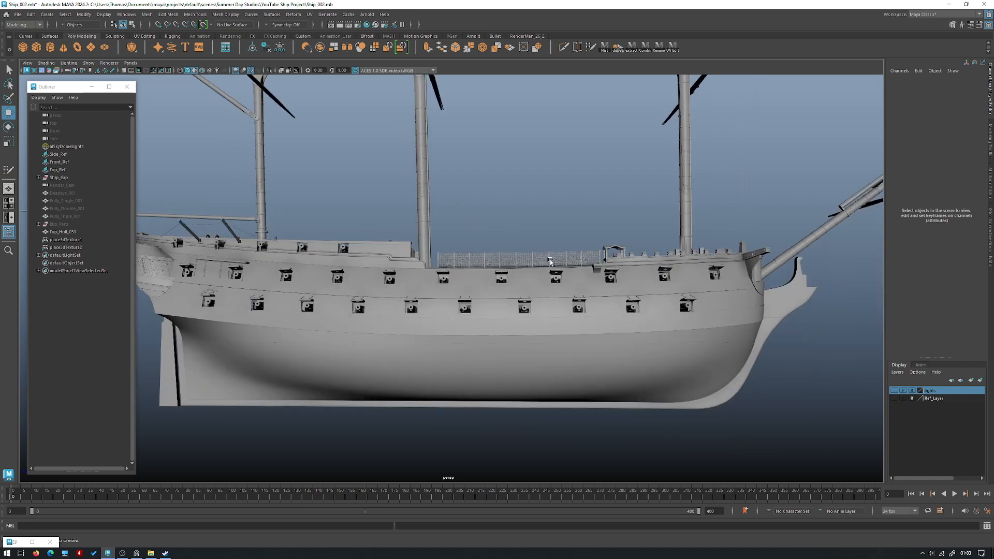
left_click_drag(547, 213, 526, 207, "alt")
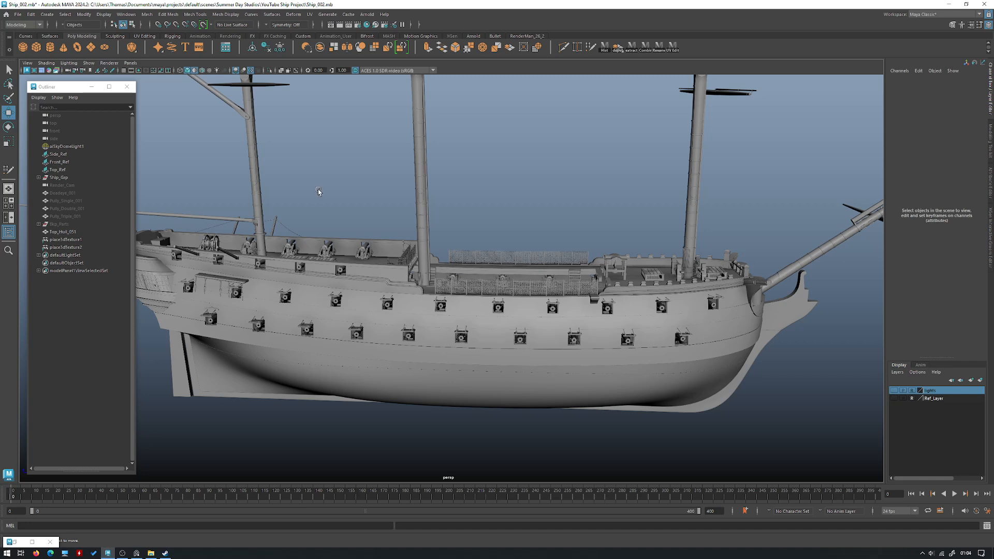
left_click_drag(400, 93, 384, 291, "alt")
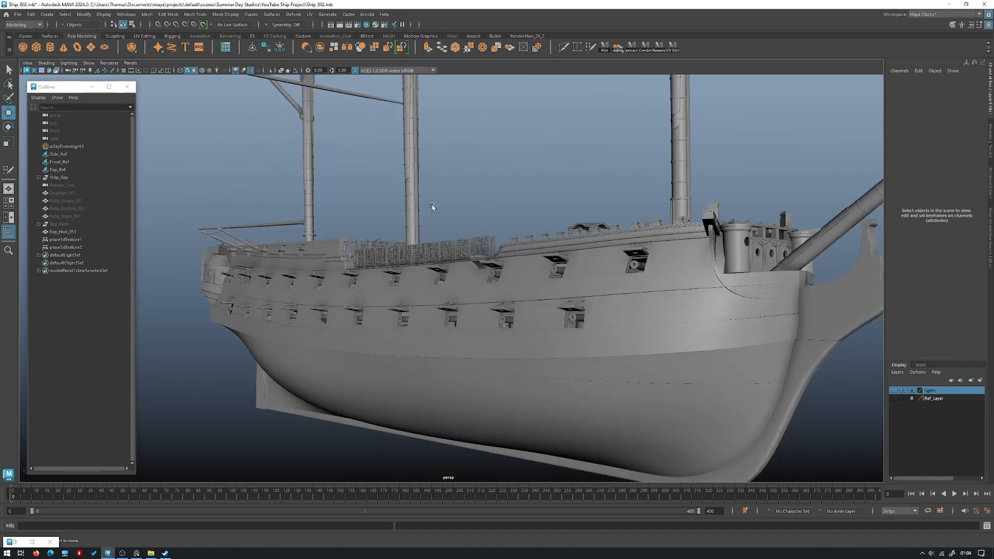
left_click_drag(408, 143, 509, 198, "alt")
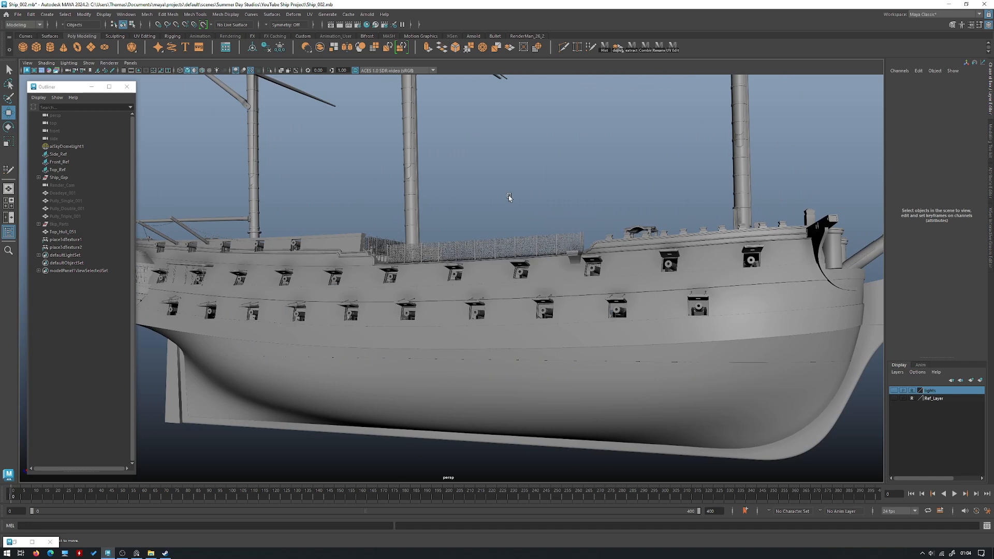
left_click_drag(509, 197, 476, 189, "alt")
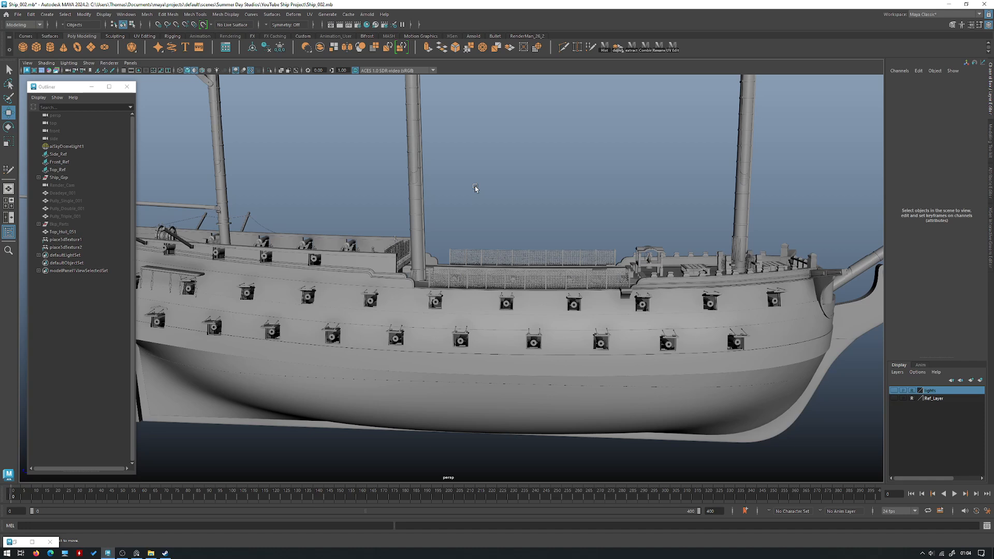
left_click_drag(484, 154, 681, 305, "alt")
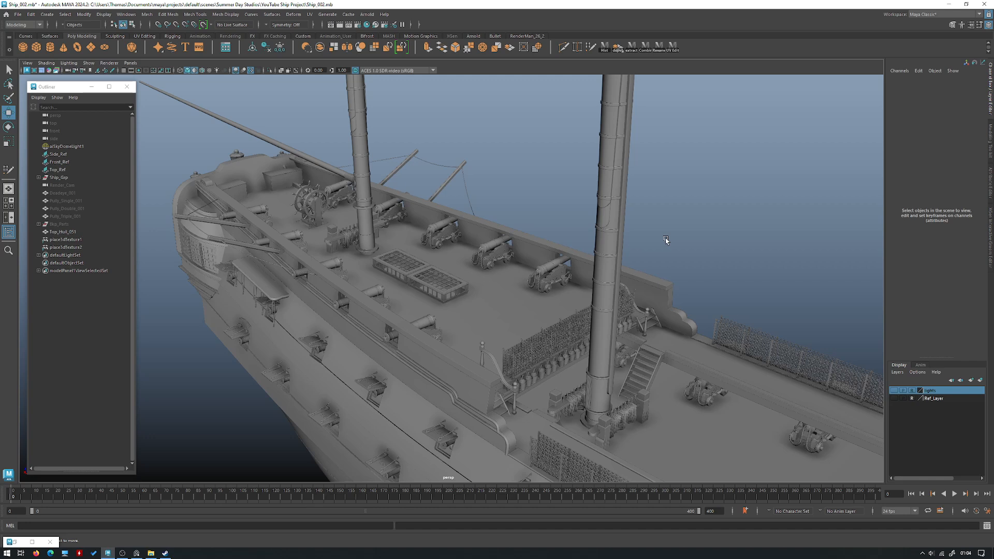
left_click(515, 284)
left_click(521, 171)
mouse_move(455, 200)
left_mouse_down("alt")
mouse_move(493, 251)
mouse_move(477, 224)
mouse_move(537, 262)
mouse_move(506, 274)
mouse_move(559, 218)
mouse_move(599, 231)
mouse_move(534, 217)
mouse_move(539, 243)
mouse_move(511, 251)
mouse_move(535, 248)
mouse_move(528, 267)
mouse_move(490, 271)
mouse_move(496, 232)
mouse_move(484, 198)
mouse_move(415, 193)
mouse_move(481, 207)
mouse_move(447, 211)
left_mouse_up("alt")
scroll(481, 223, "down", 5)
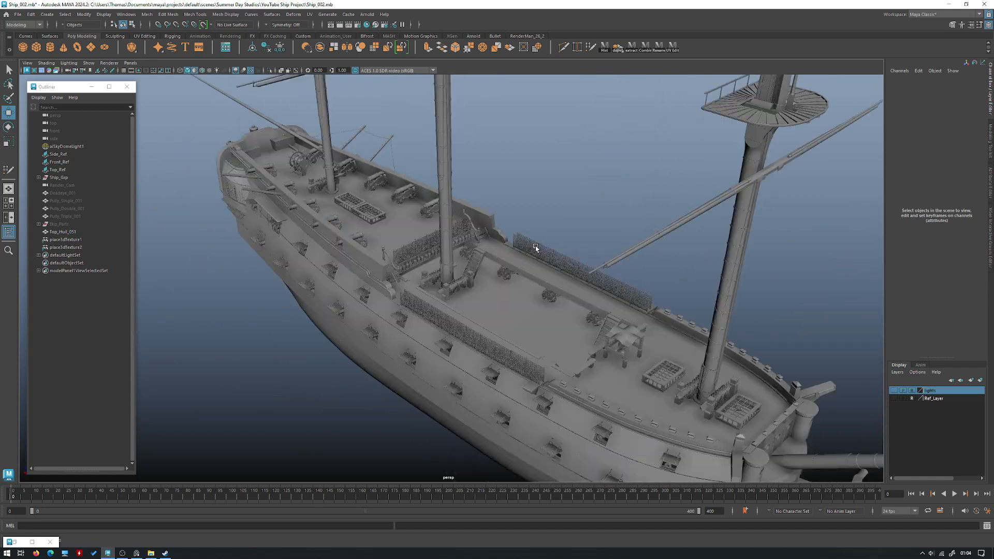
scroll(528, 268, "up", 3)
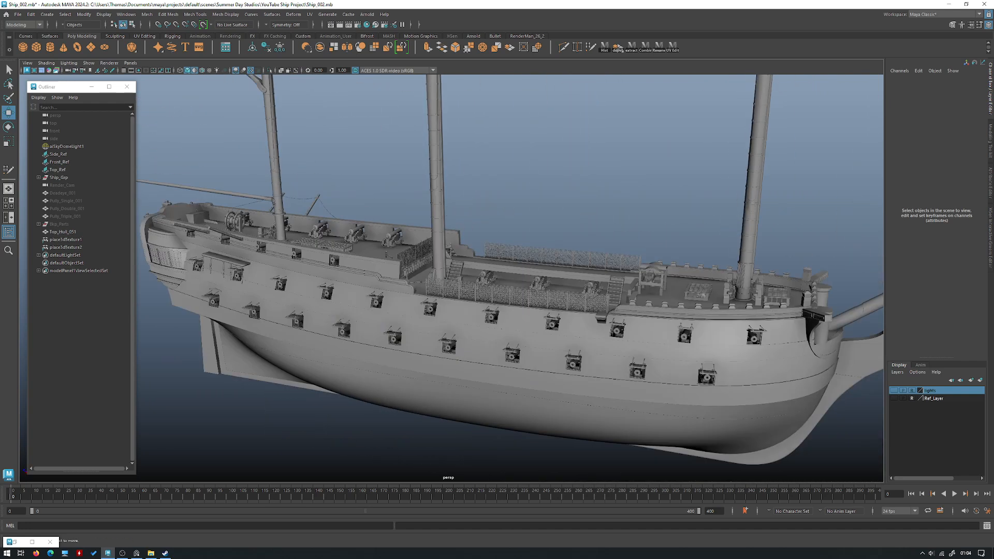